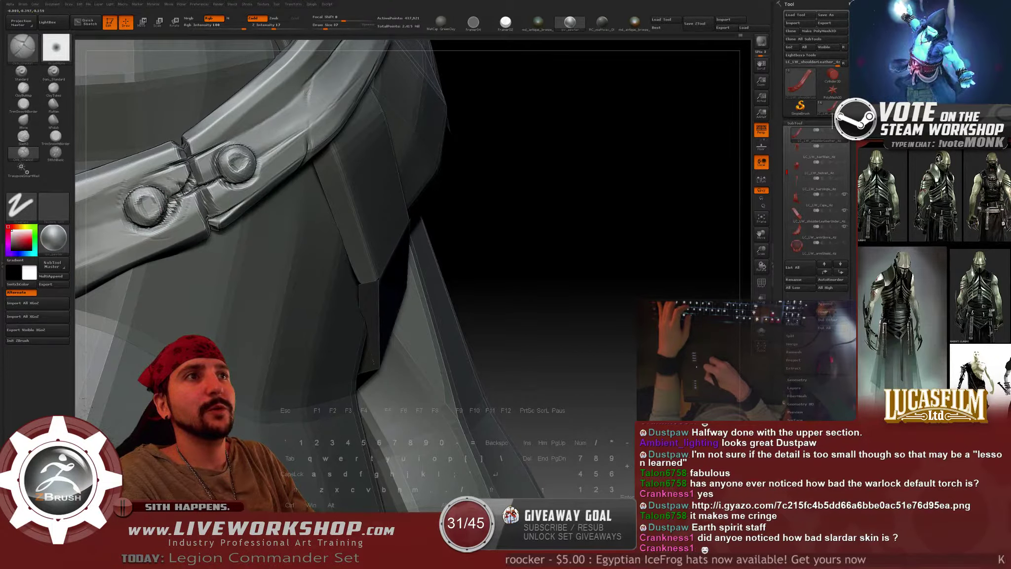
Build up and smooth the leather chest strap's surface around the rivets with the ClayBuildup brush.
key("shift")
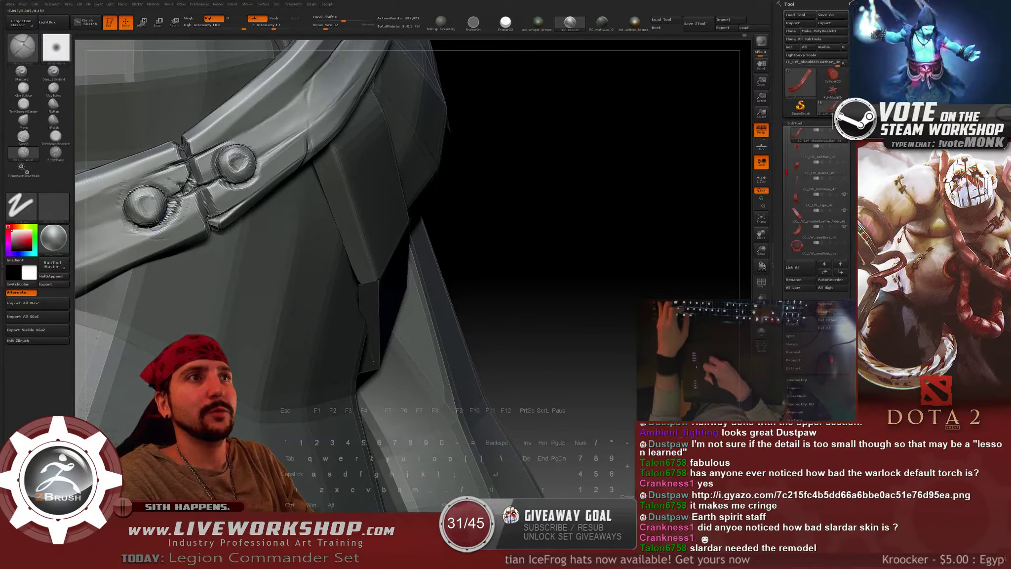
left_click(21, 88)
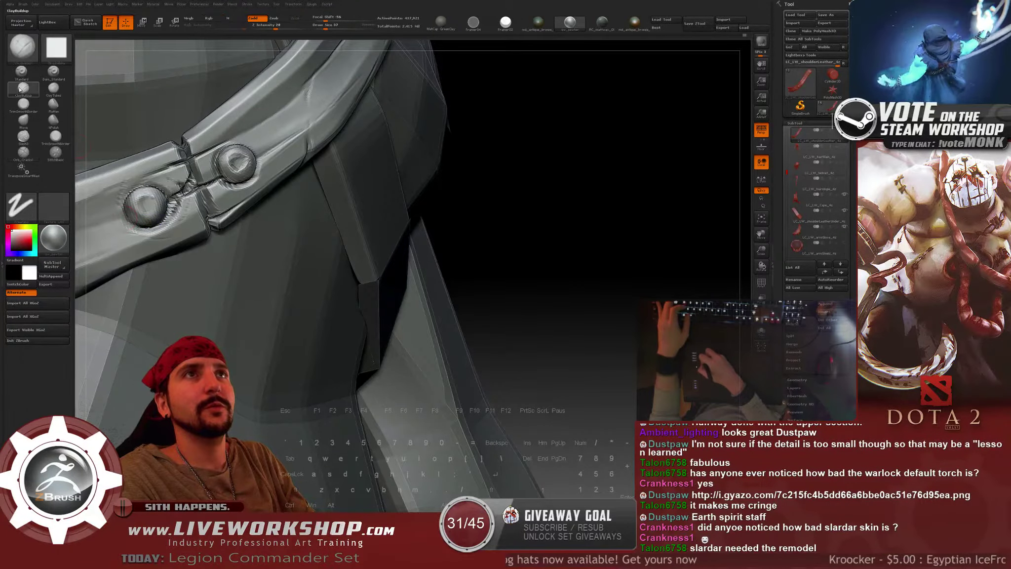
key("s")
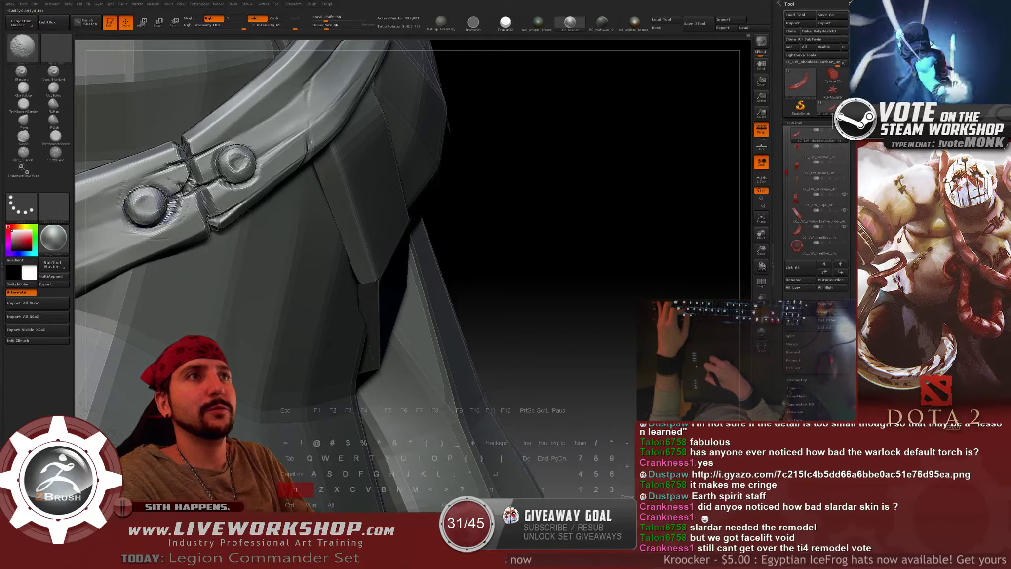
left_click_drag(460, 149, 436, 171, "alt")
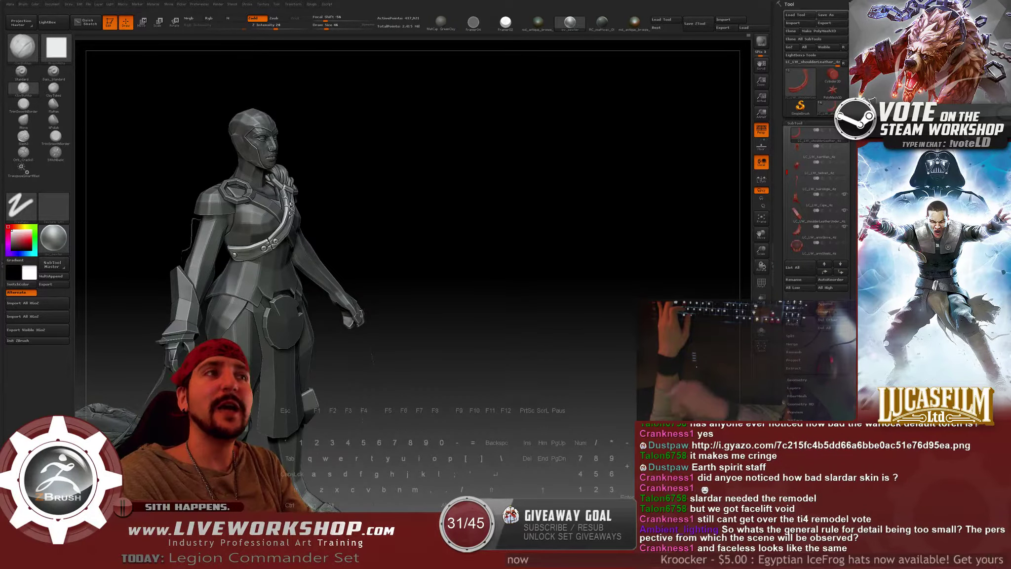
left_click_drag(589, 234, 683, 221)
key("shift+d")
left_click_drag(622, 178, 635, 250)
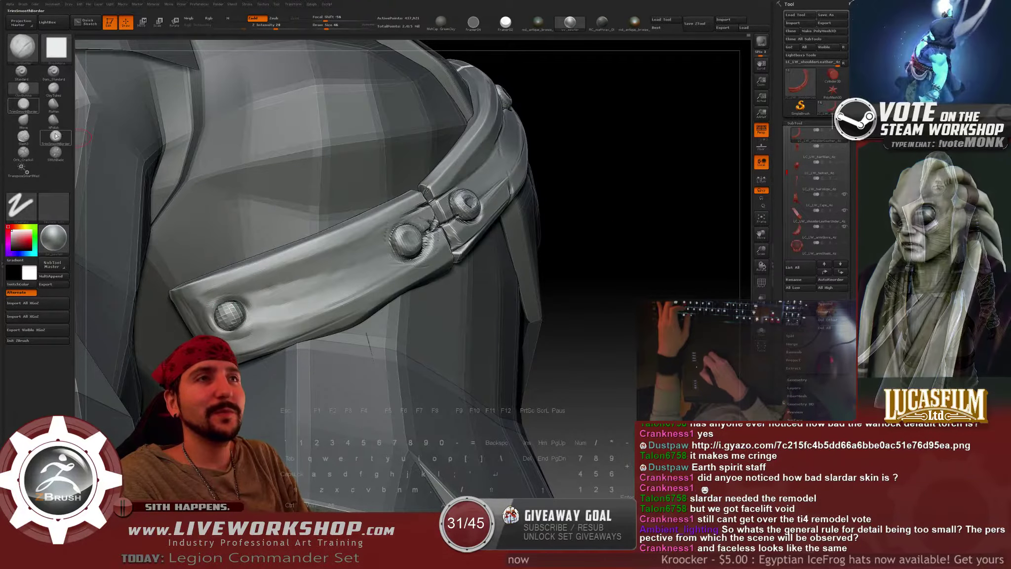
Carve long creases into the leather strap, running from the end rivet toward the middle rivet, with the Orb_Cracks brush.
left_click(24, 153)
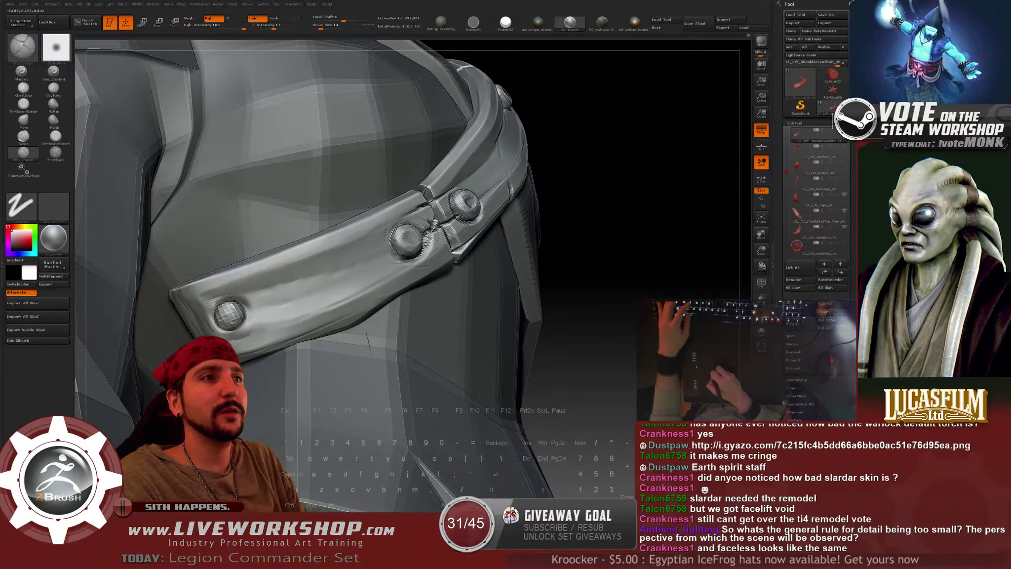
key("s")
left_click_drag(232, 299, 236, 298)
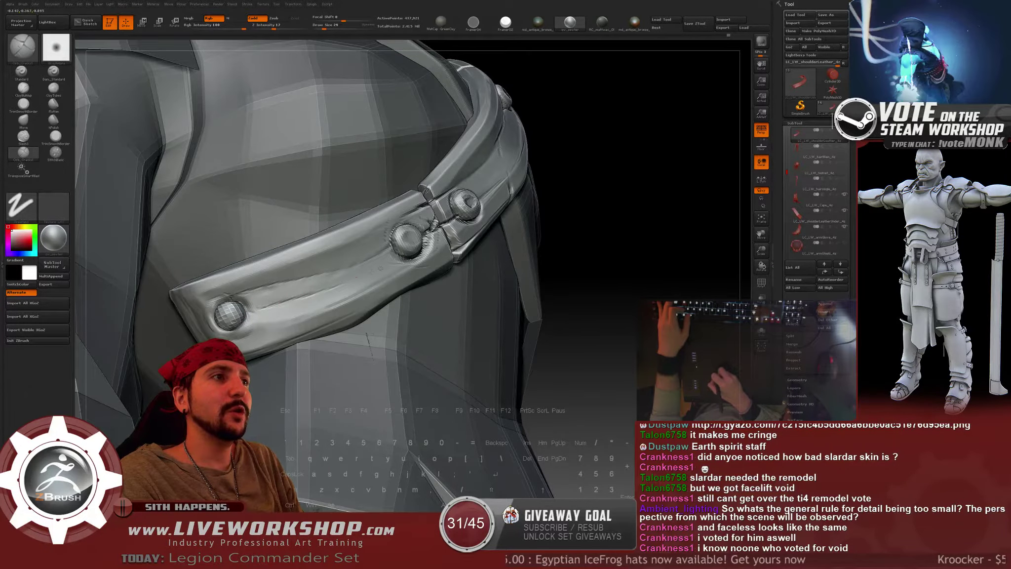
key("shift")
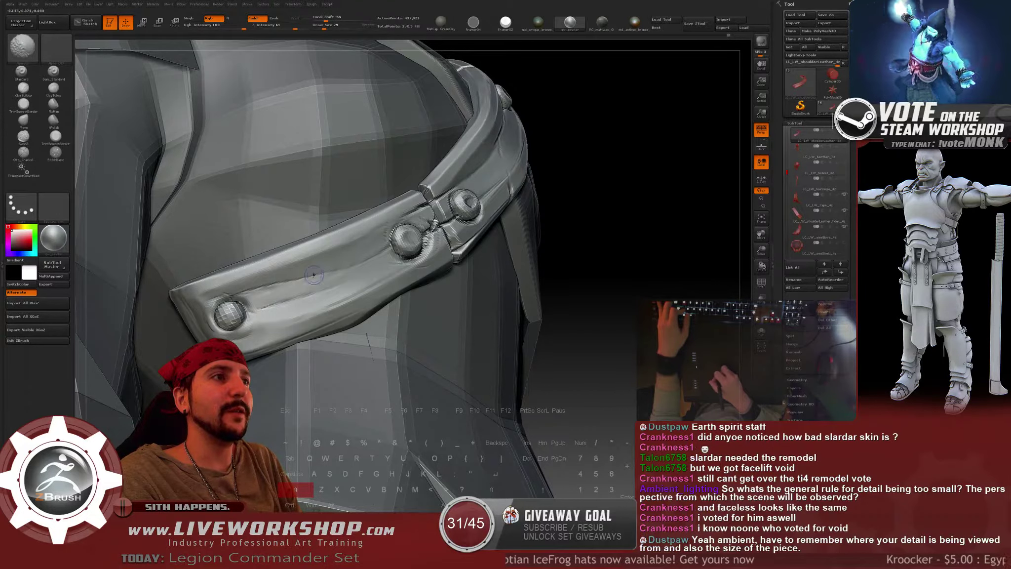
left_click_drag(580, 265, 561, 266)
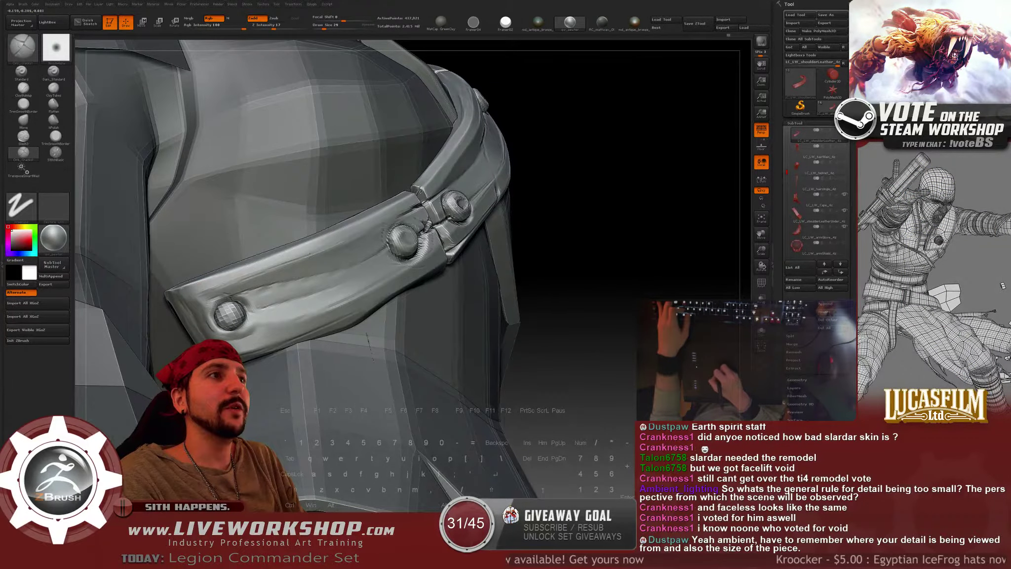
left_click_drag(551, 222, 550, 209)
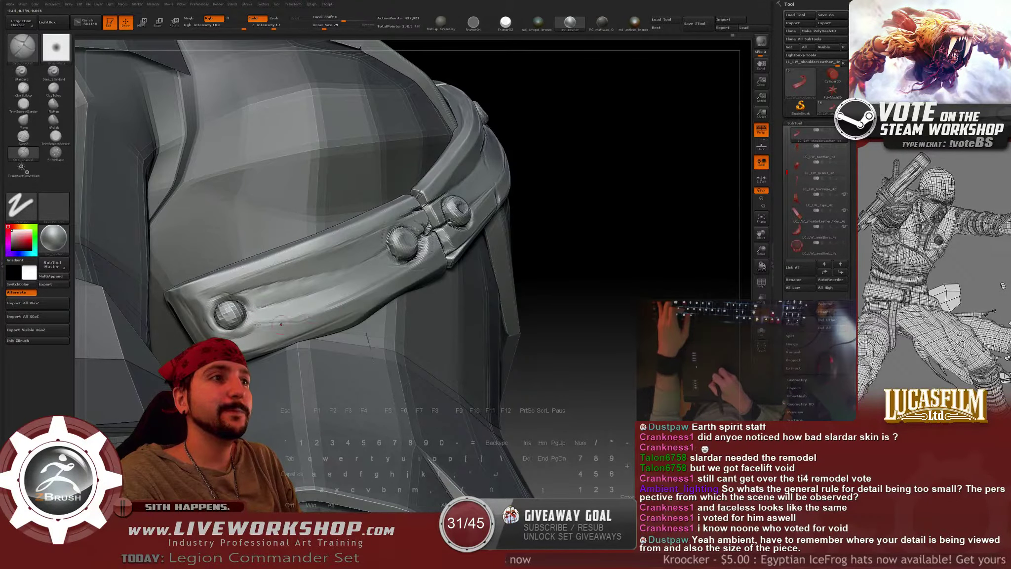
mouse_move(568, 225)
left_mouse_down()
mouse_move(553, 222)
mouse_move(548, 203)
left_mouse_up()
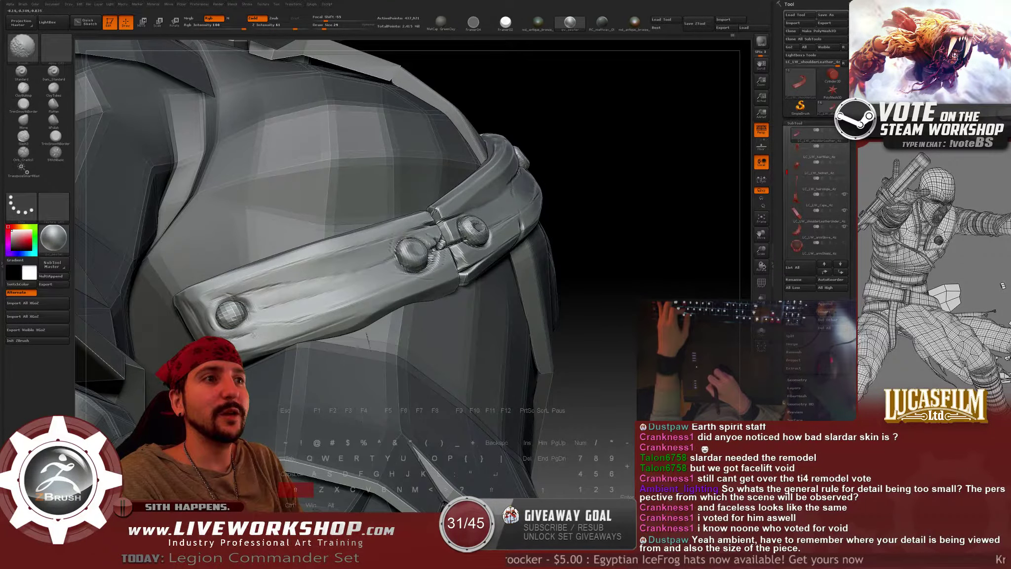
left_click_drag(568, 232, 586, 254)
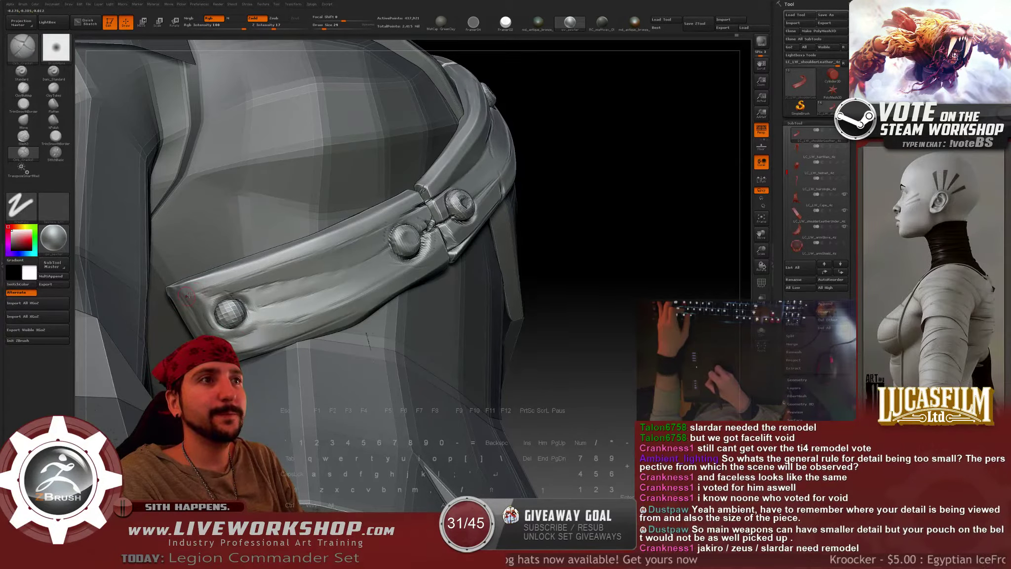
Refine and smooth the creases near the strap's loose end and along its upper edge.
key("shift")
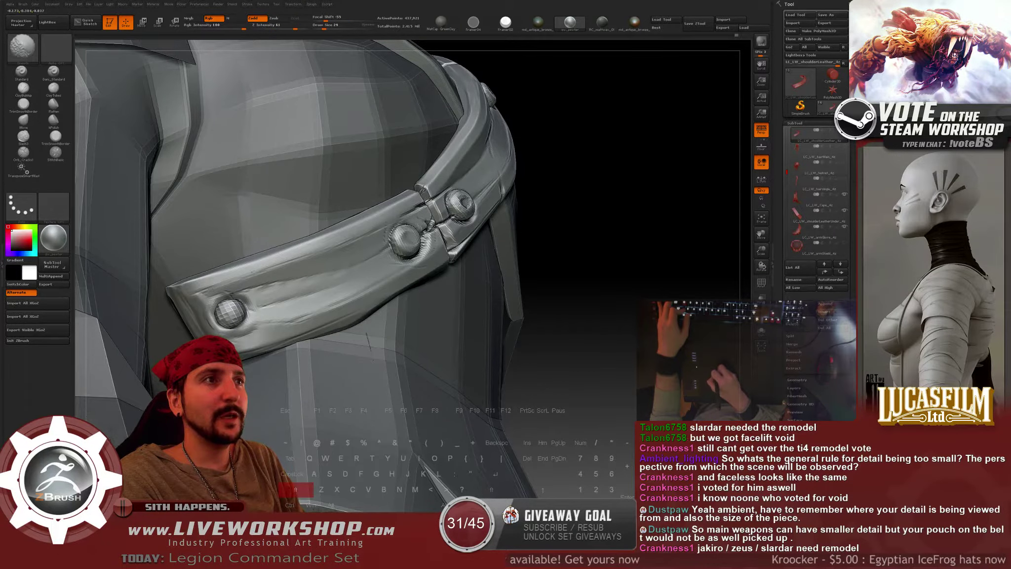
mouse_move(641, 237)
left_mouse_down()
mouse_move(574, 239)
mouse_move(653, 237)
left_mouse_up()
key("shift")
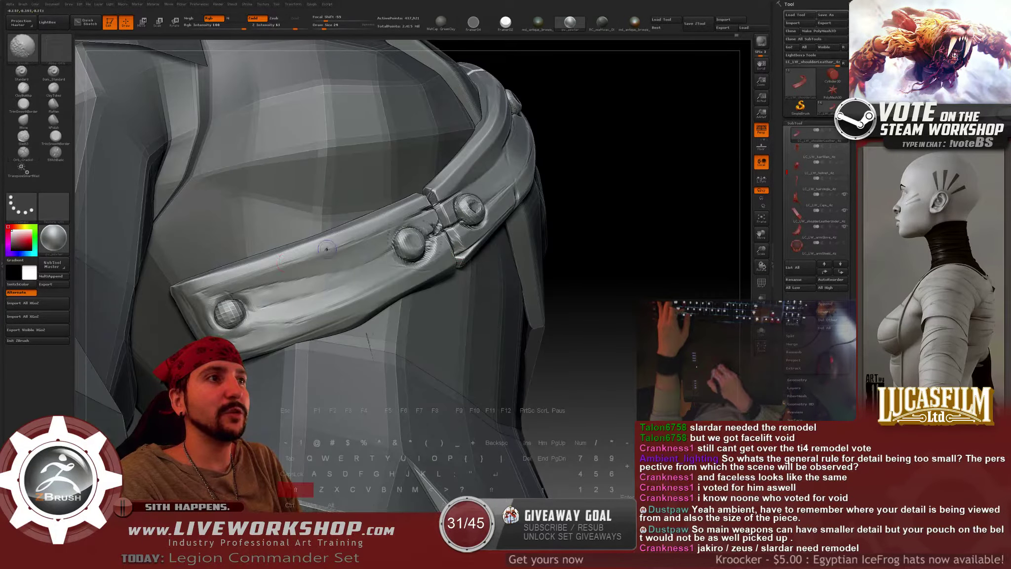
mouse_move(682, 194)
left_mouse_down()
mouse_move(576, 242)
mouse_move(635, 232)
left_mouse_up()
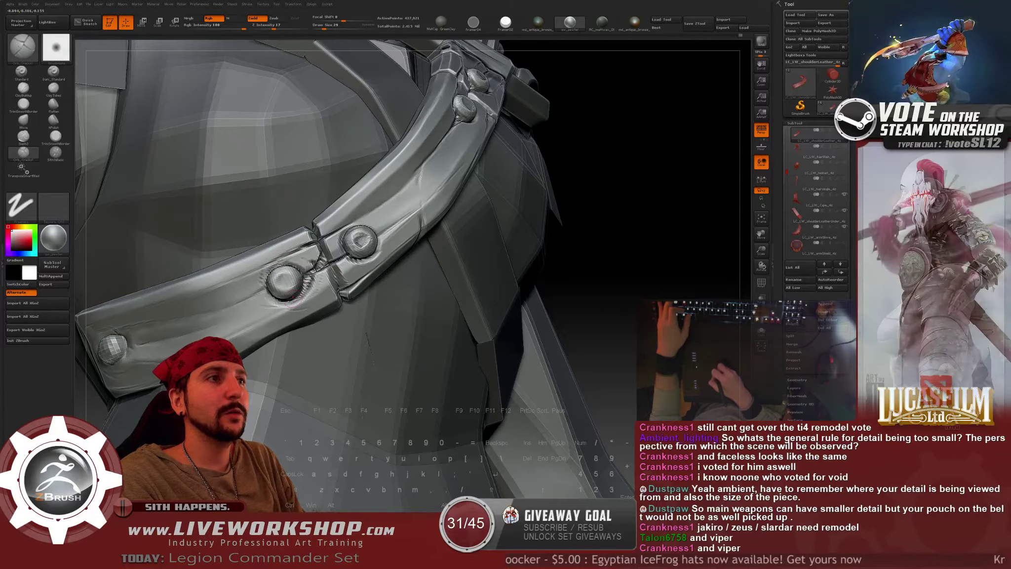
Resize the crack brush, cut two notches into the strap's upper edge and carve a crack beside the end rivet.
left_click_drag(447, 230, 572, 223)
key("s")
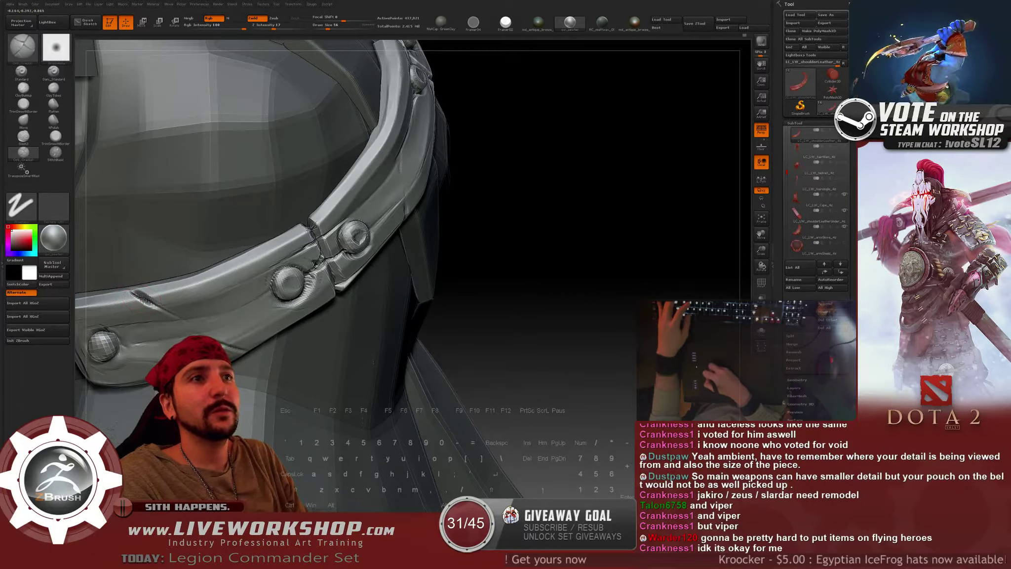
key("s")
left_click_drag(246, 267, 242, 266)
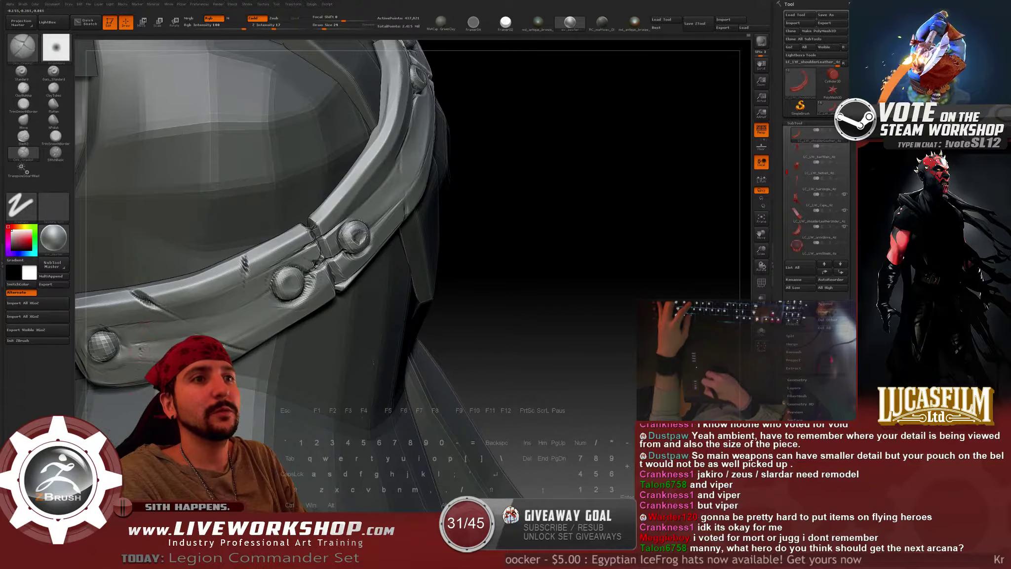
left_click_drag(145, 343, 129, 382)
key("shift")
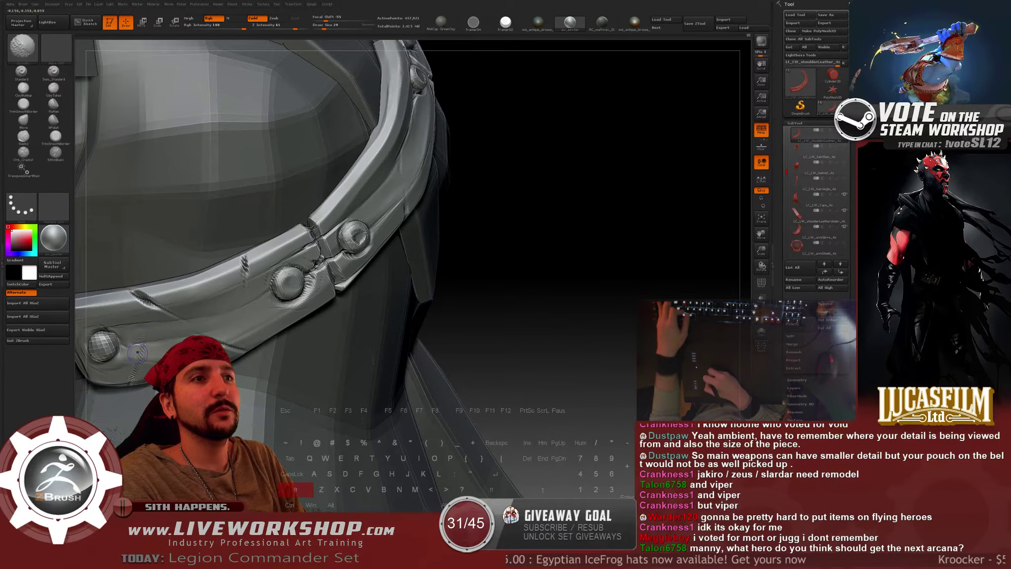
Deepen the notches on the strap's upper edge and the diagonal crack at its lower edge.
mouse_move(621, 323)
left_mouse_down("alt")
mouse_move(569, 235)
mouse_move(490, 281)
left_mouse_up("alt")
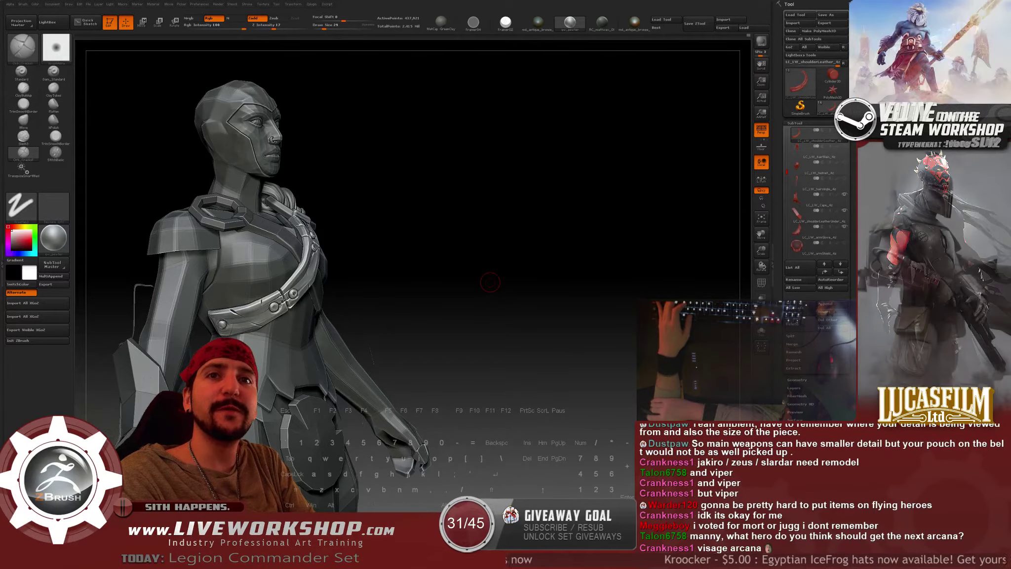
left_click_drag(566, 261, 652, 239, "alt")
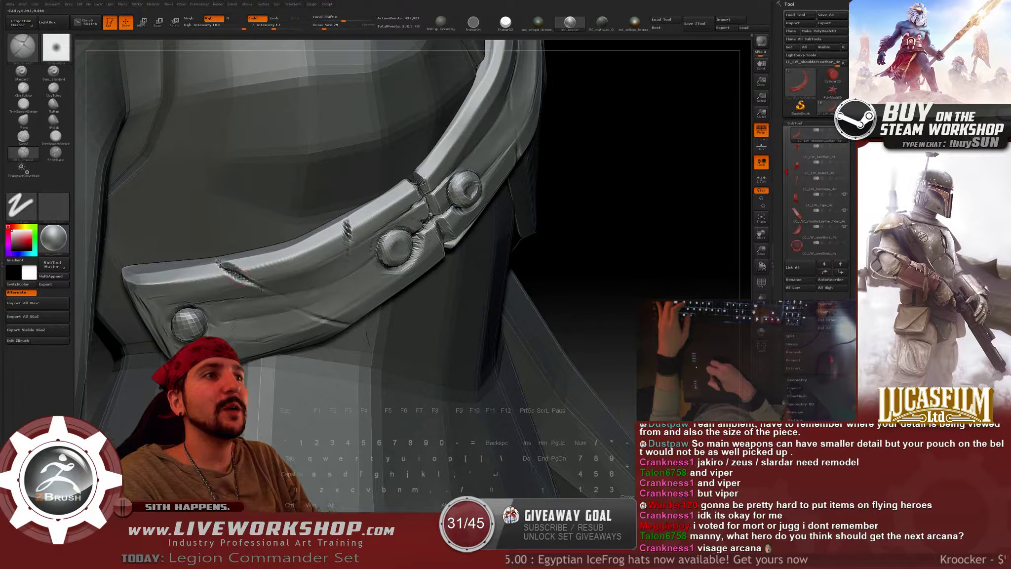
mouse_move(405, 315)
left_mouse_down()
mouse_move(387, 291)
mouse_move(381, 297)
left_mouse_up()
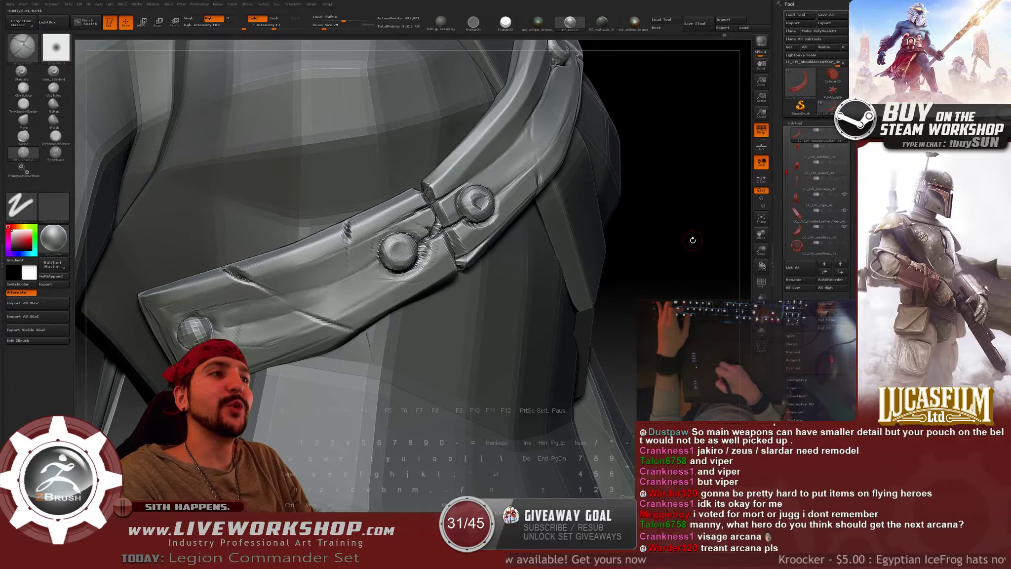
left_click_drag(693, 240, 662, 266)
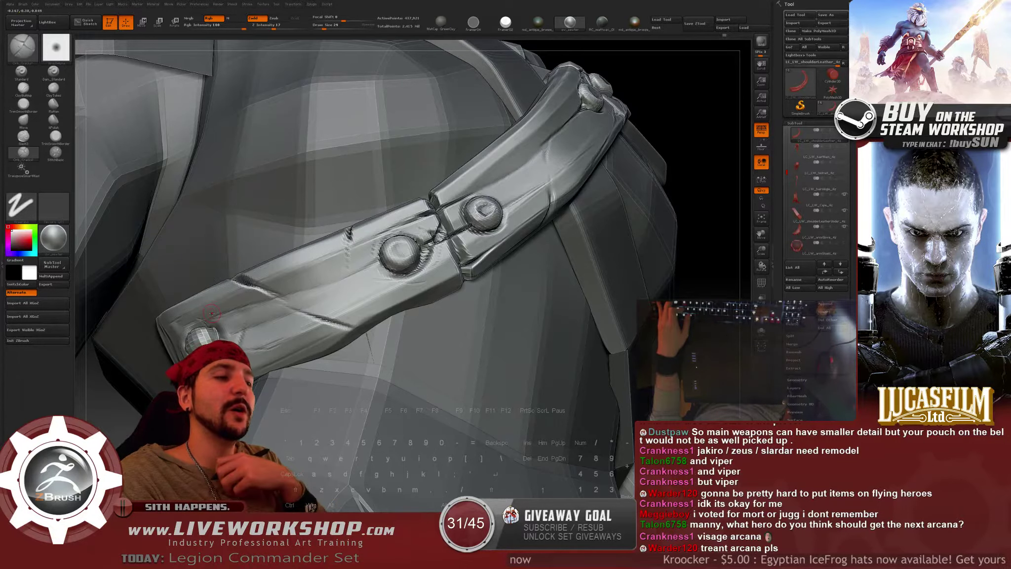
left_click_drag(673, 95, 265, 255)
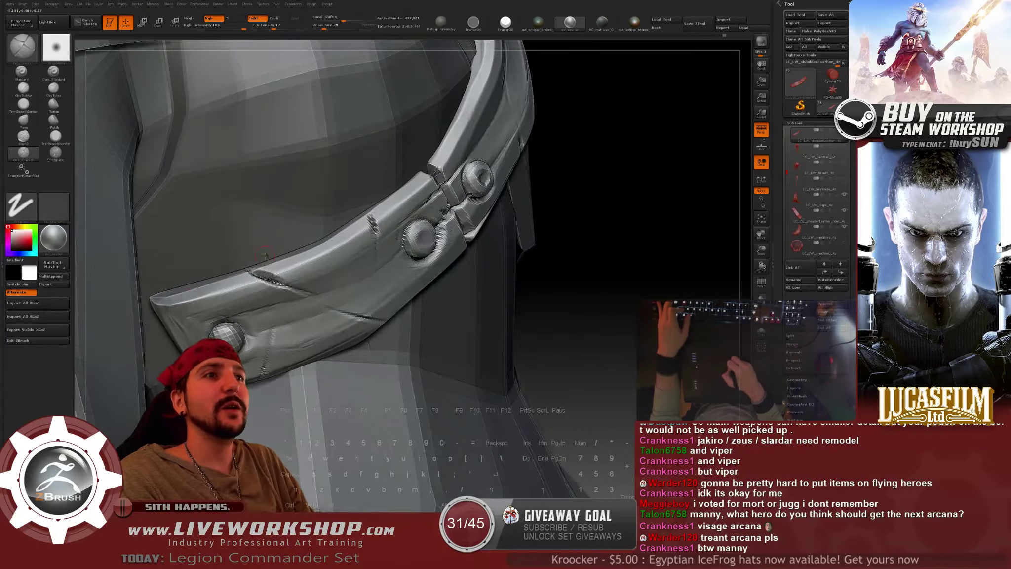
Flatten the strap's edges around the notches with the TrimSmoothBorder brush, starting at size 41 and reducing it for finer areas.
key("s")
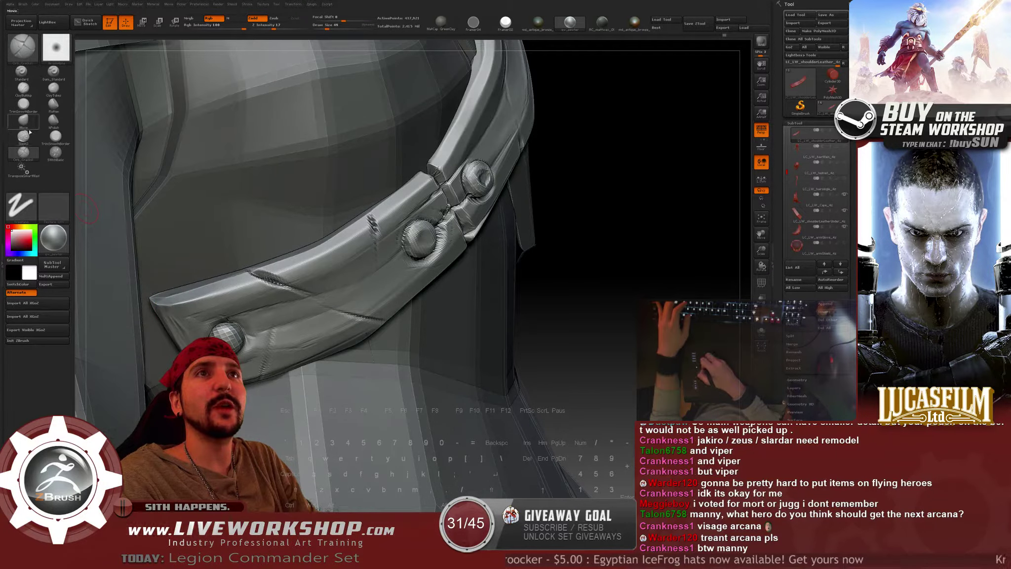
left_click(56, 139)
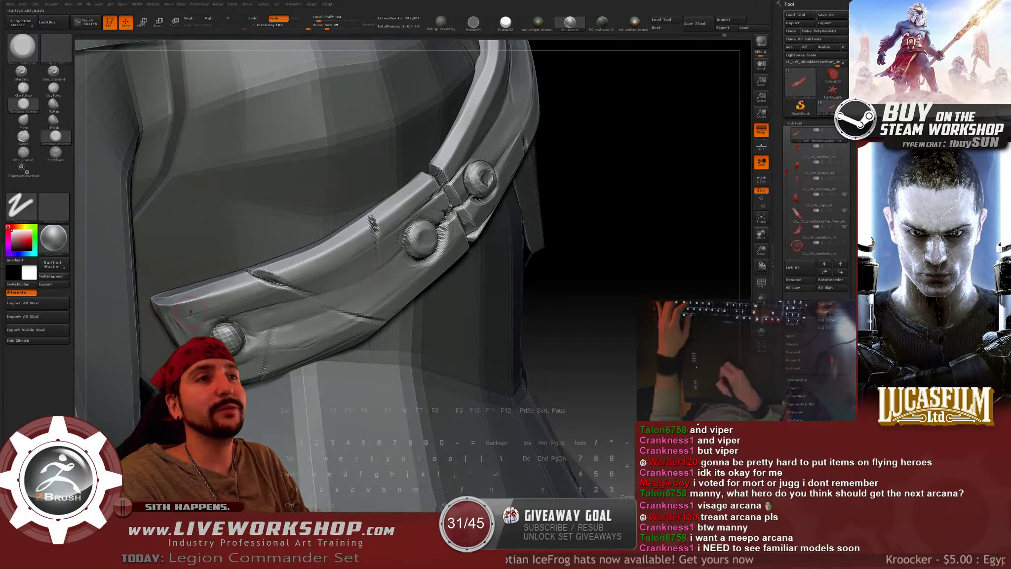
type("s41")
key("Return")
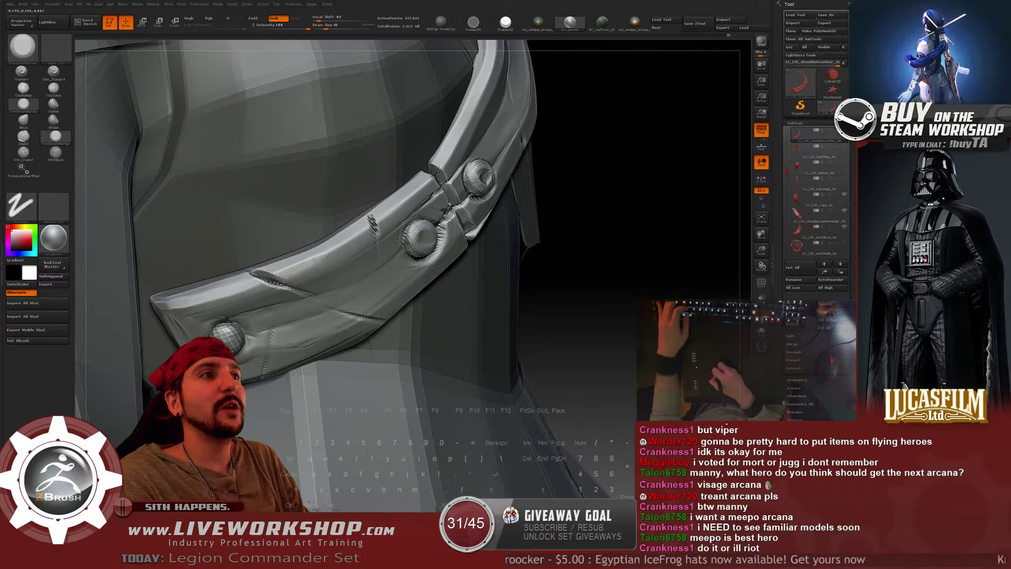
key("bracketleft")
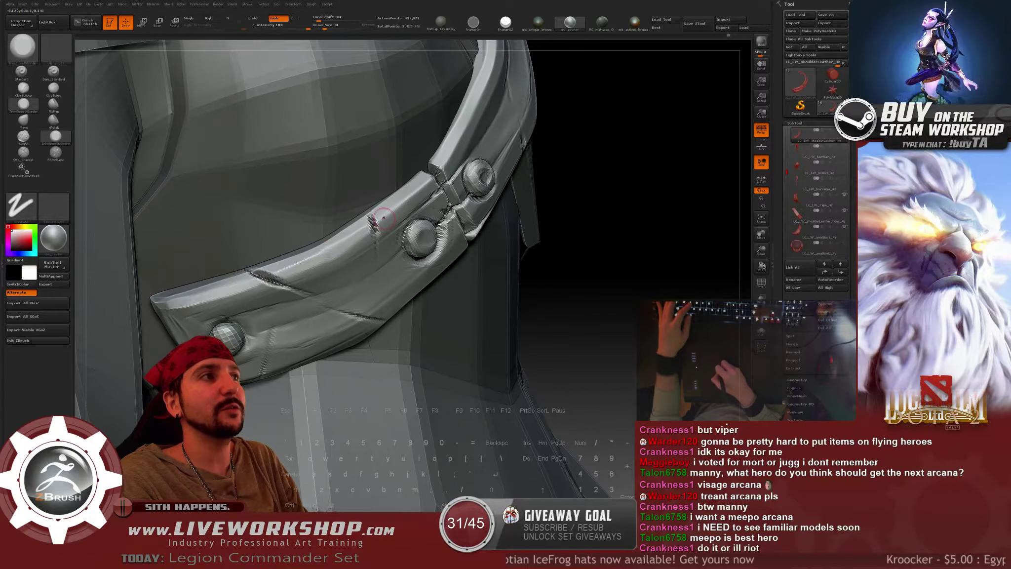
key("bracketleft")
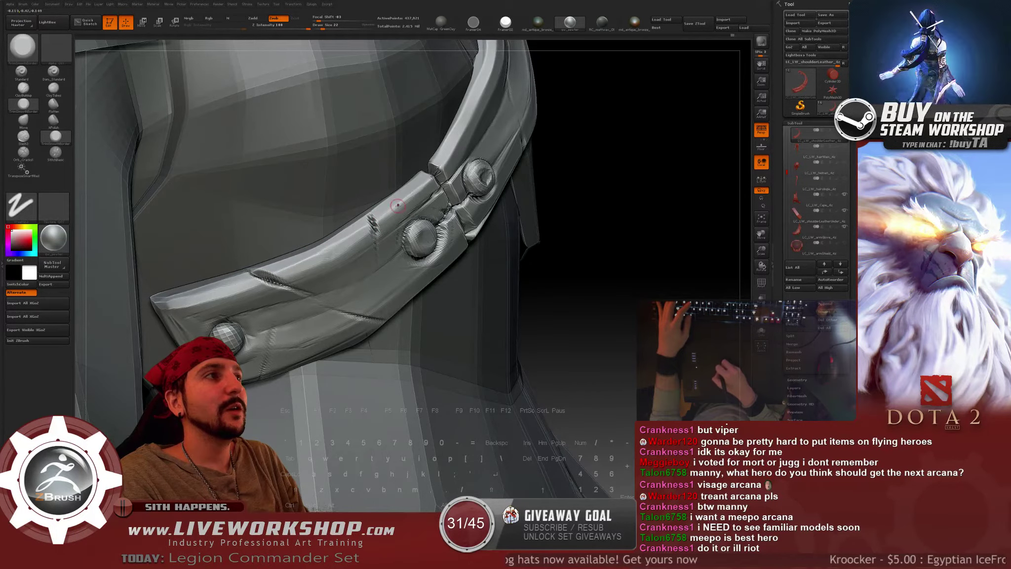
key("s")
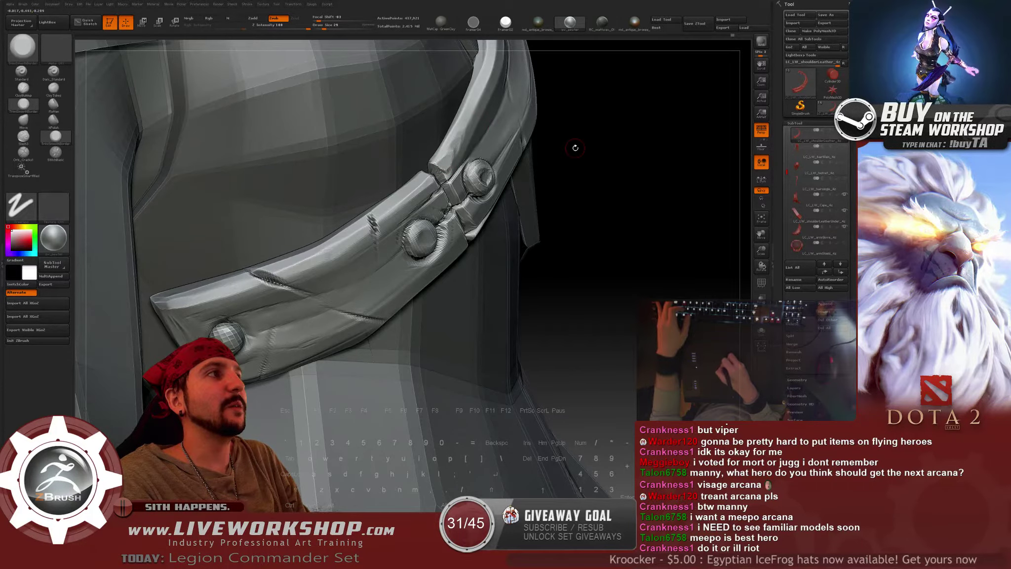
Trim and smooth the rivets and the leather directly around them, adjusting the brush size to fit.
left_click_drag(574, 148, 553, 163)
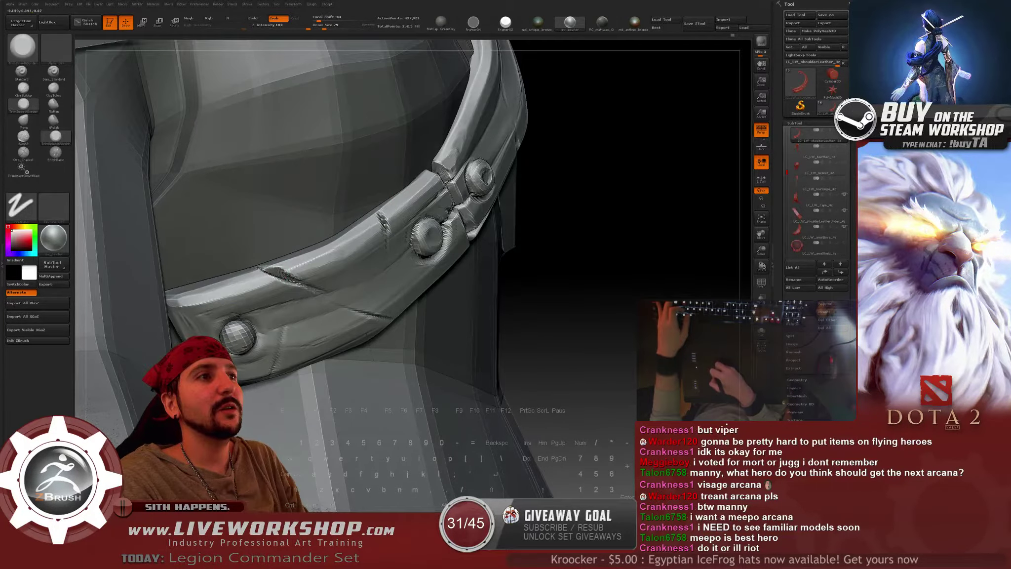
left_click_drag(587, 299, 629, 270)
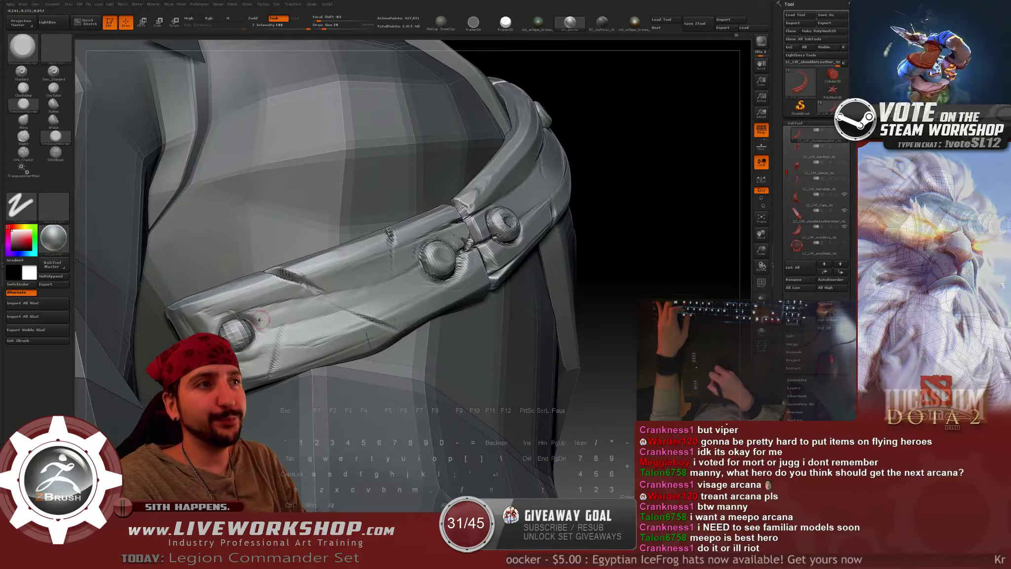
key("s")
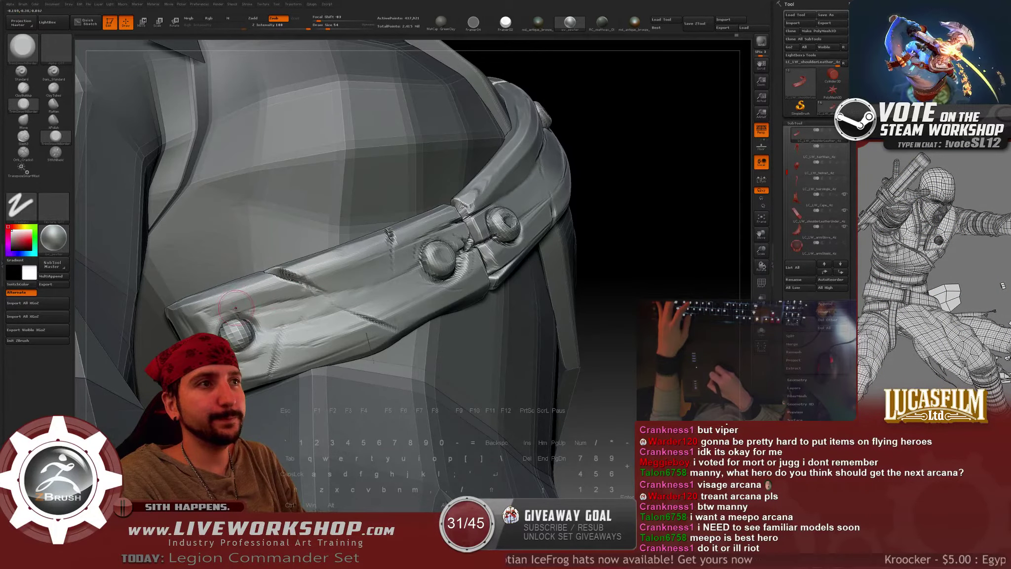
key("s")
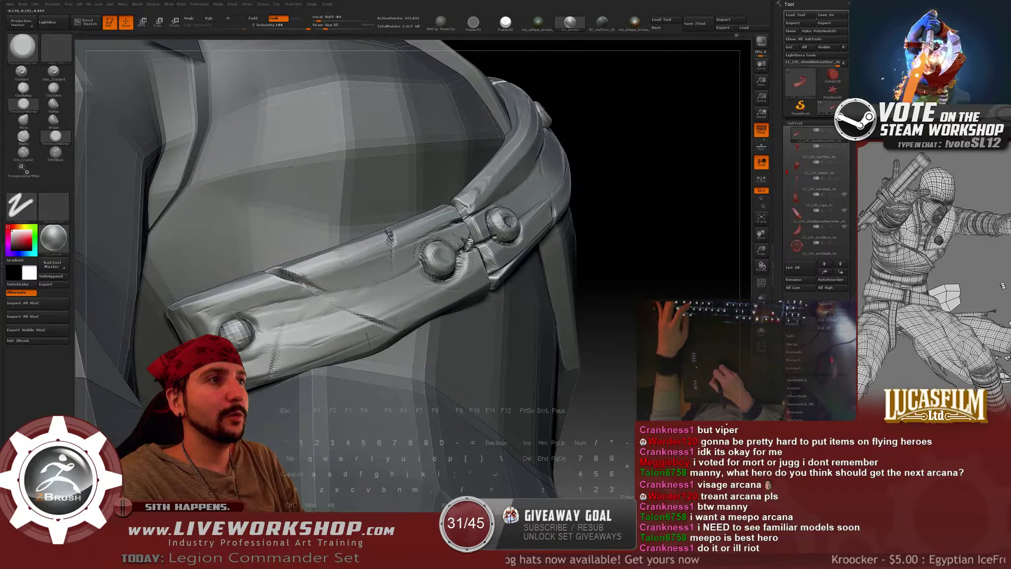
key("shift")
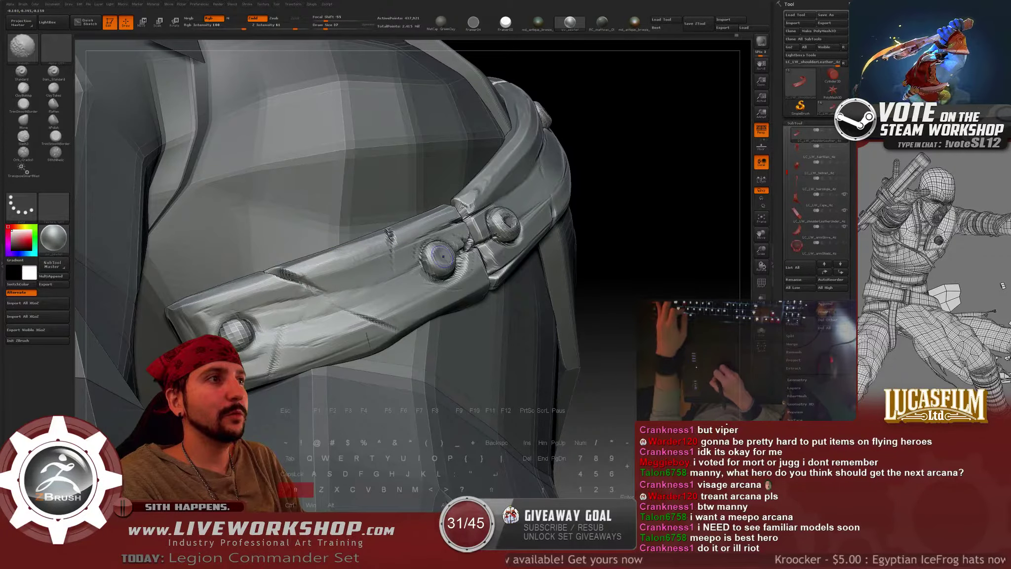
right_click_drag(443, 256, 434, 234)
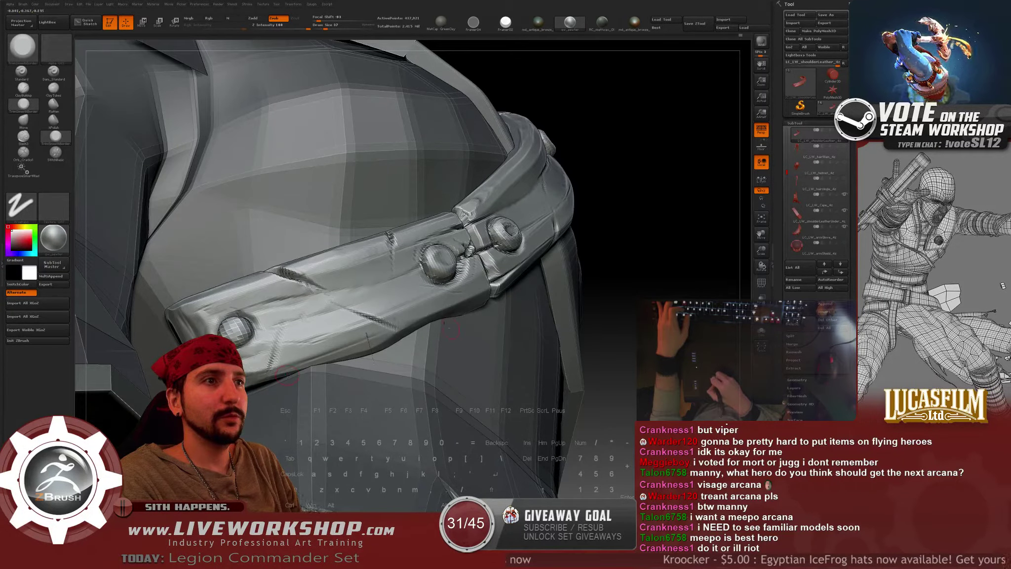
Build up the leather around the cracks and end rivet on the strap's lower section with the ClayBuildup brush.
key("b")
key("c")
key("b")
left_click_drag(692, 254, 647, 215)
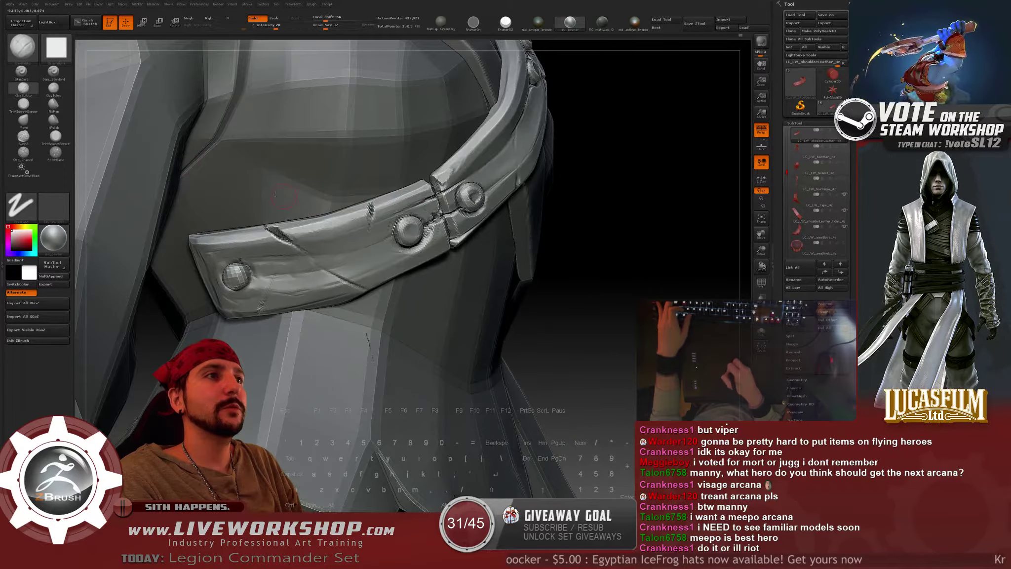
Polish the leather surface around the diagonal crack and end rivet with a flattening brush, adjusting its size to fit.
left_click(57, 122)
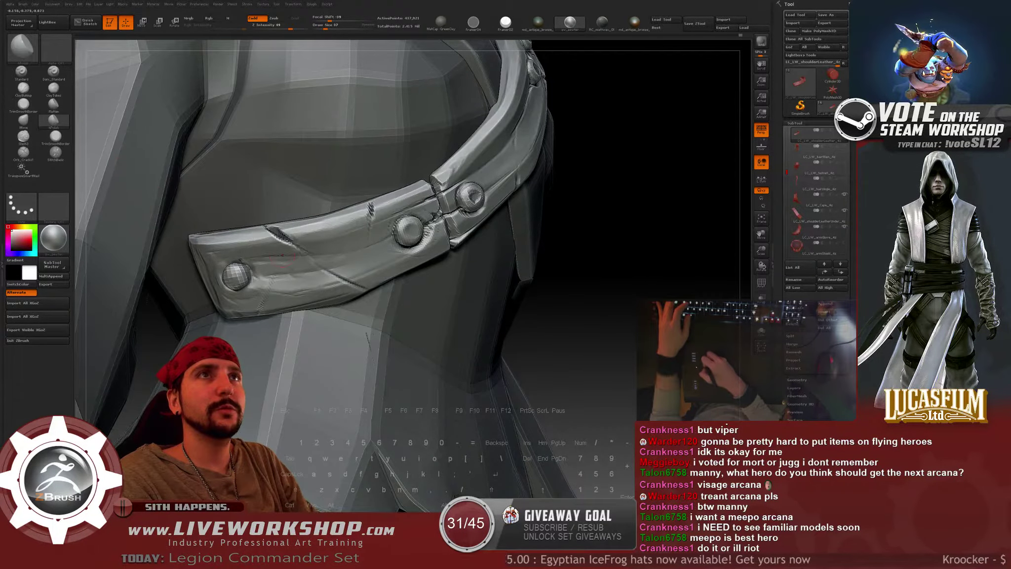
left_click_drag(658, 245, 613, 242)
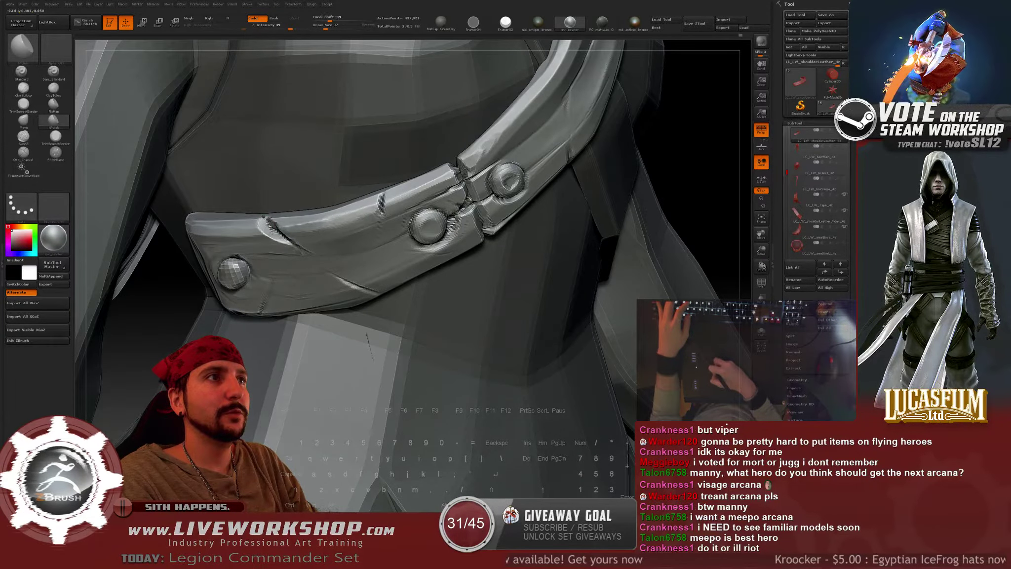
left_click_drag(686, 169, 684, 111)
key("s")
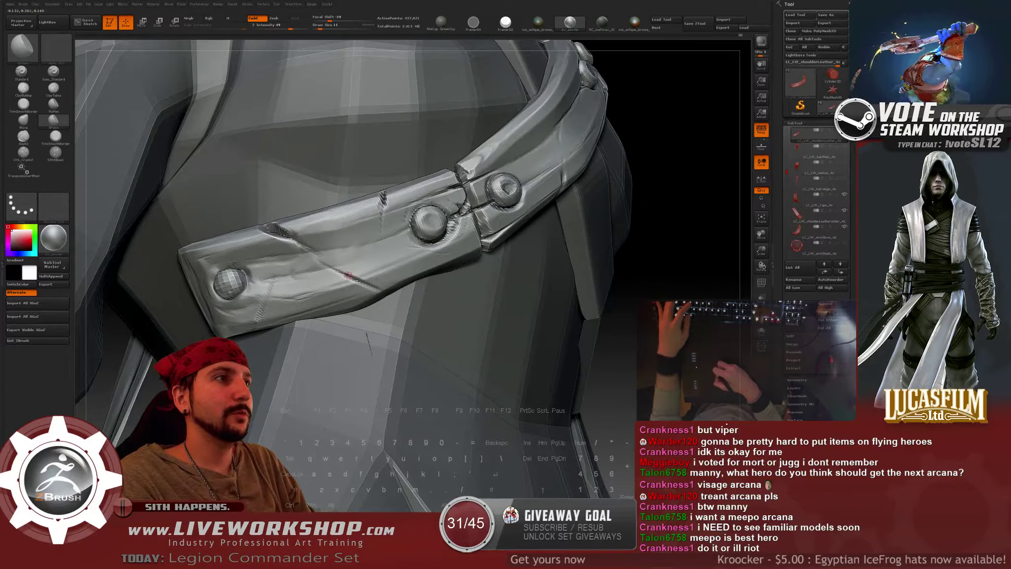
mouse_move(650, 224)
left_mouse_down()
mouse_move(665, 220)
mouse_move(667, 200)
left_mouse_up()
key("s")
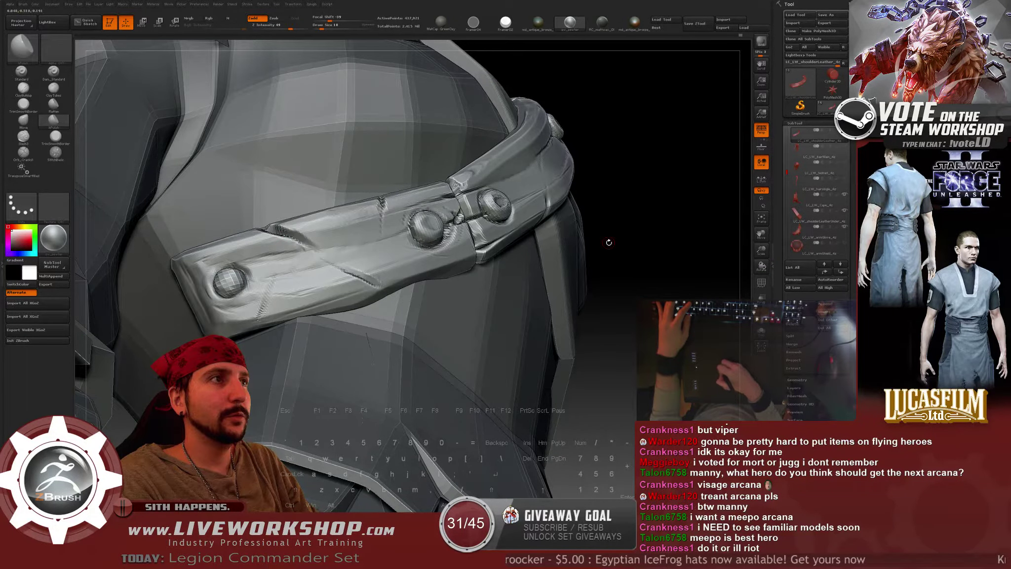
left_click_drag(637, 242, 578, 242)
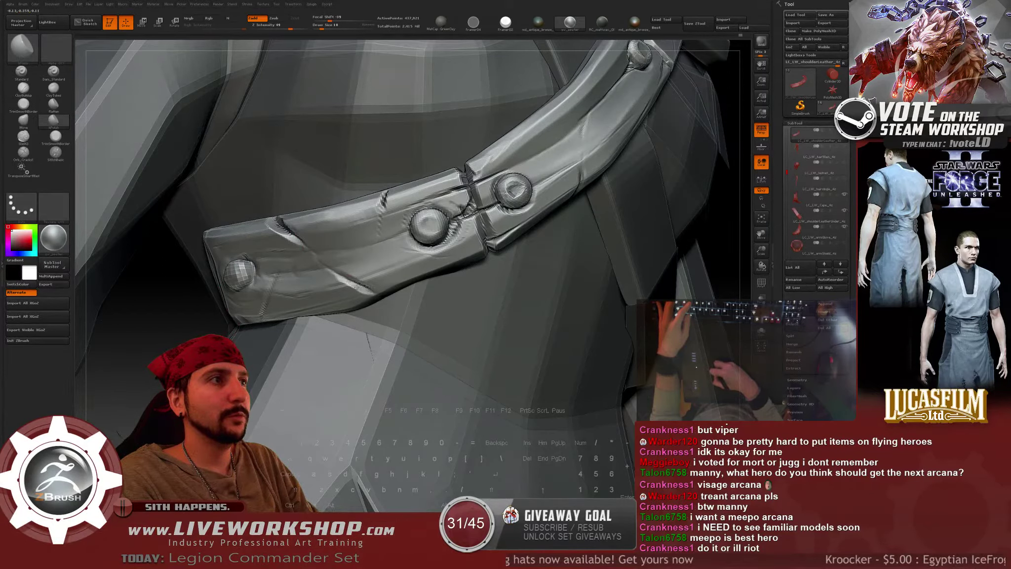
left_click_drag(711, 247, 541, 224, "alt")
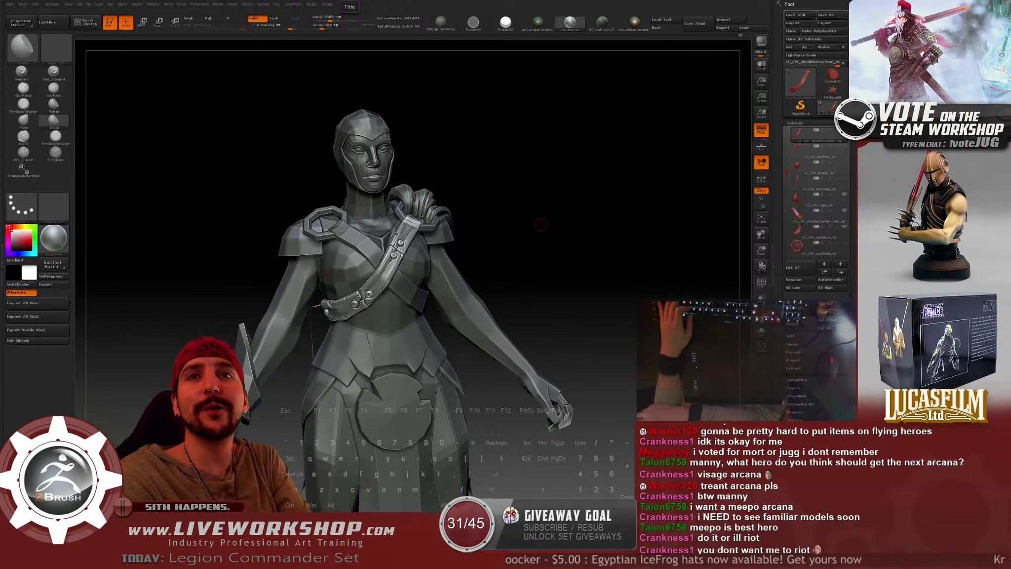
Carve a crack into the strap's lower edge midway between the two rivet pairs, resizing the crack brush to fit.
mouse_move(634, 203)
left_mouse_down()
mouse_move(604, 214)
mouse_move(620, 242)
mouse_move(664, 199)
mouse_move(683, 210)
mouse_move(737, 172)
mouse_move(687, 159)
mouse_move(565, 172)
left_mouse_up()
key("4")
key("s")
key("s")
left_click_drag(280, 332, 285, 332)
left_click_drag(659, 193, 644, 166)
key("s")
key("s")
left_click_drag(281, 334, 284, 334)
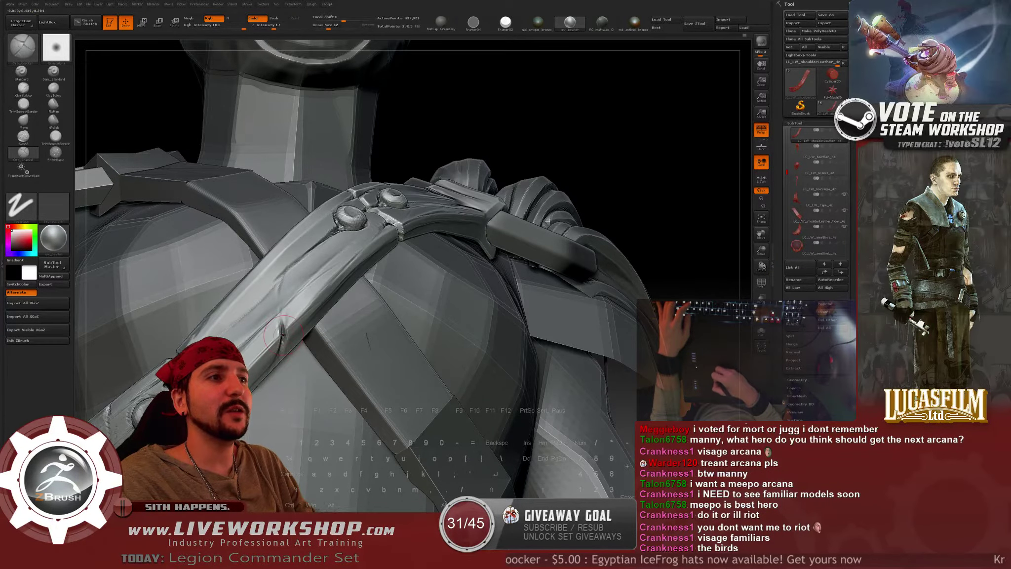
Extend the mid-strap crack across the full width to the upper edge and smooth the leather along it.
left_click_drag(626, 81, 644, 124)
key("s")
left_click_drag(297, 317, 295, 317)
mouse_move(668, 123)
left_mouse_down()
mouse_move(686, 144)
mouse_move(661, 162)
left_mouse_up()
key("s")
left_click_drag(280, 328, 289, 328)
left_click_drag(277, 286, 277, 269)
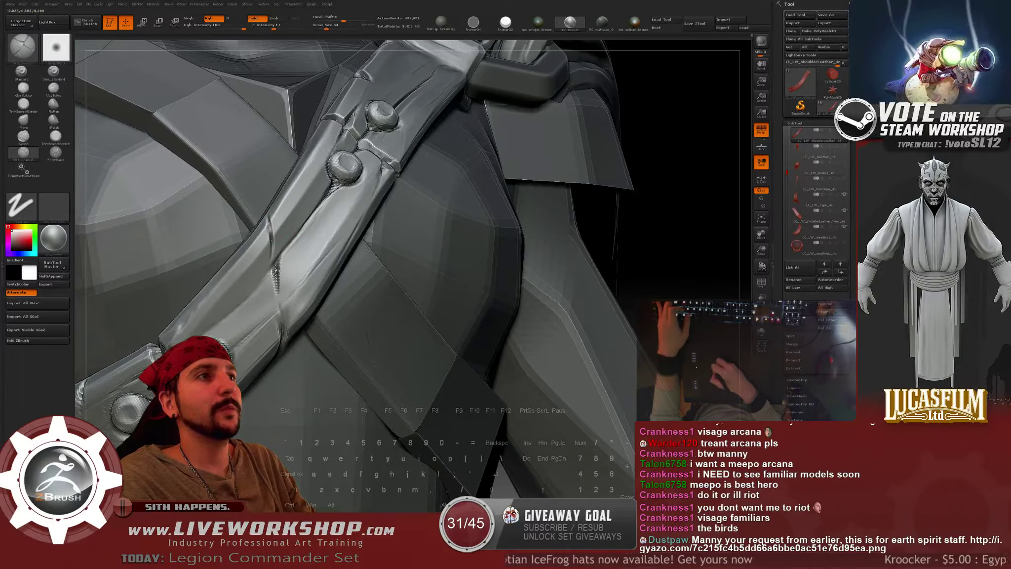
key("shift")
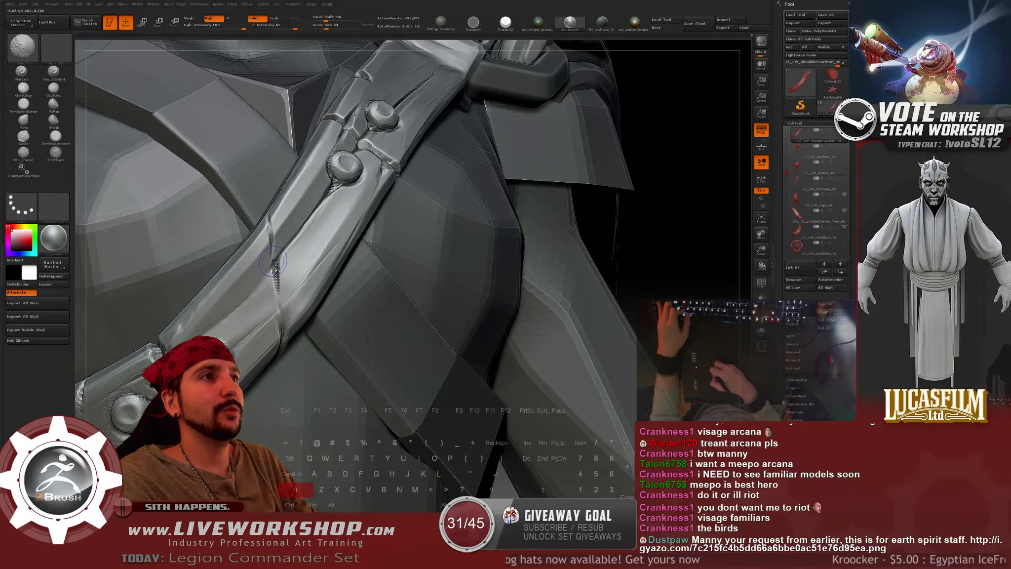
left_click_drag(689, 286, 530, 134, "alt")
left_click(761, 114)
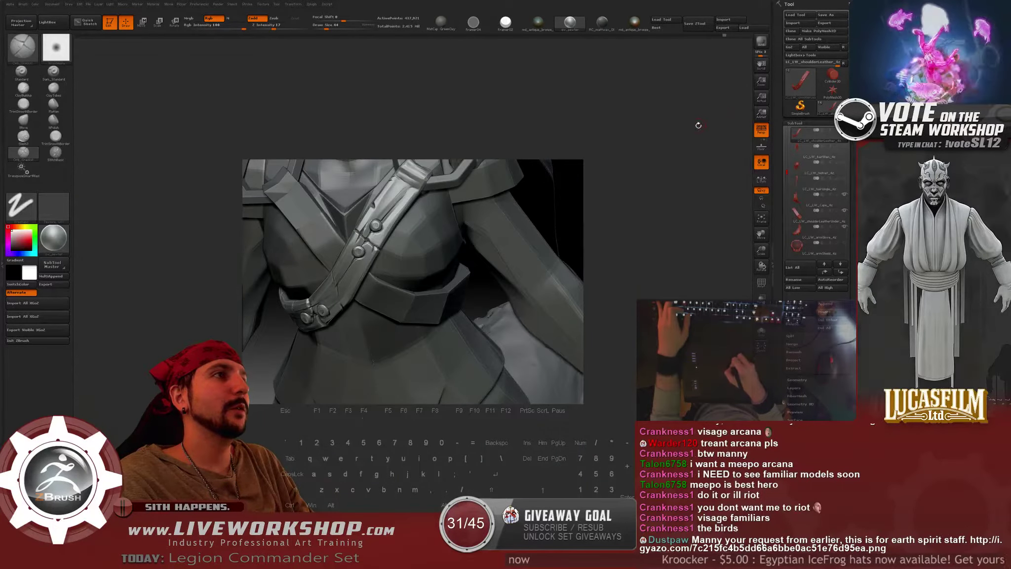
left_click(763, 132)
left_click(762, 132)
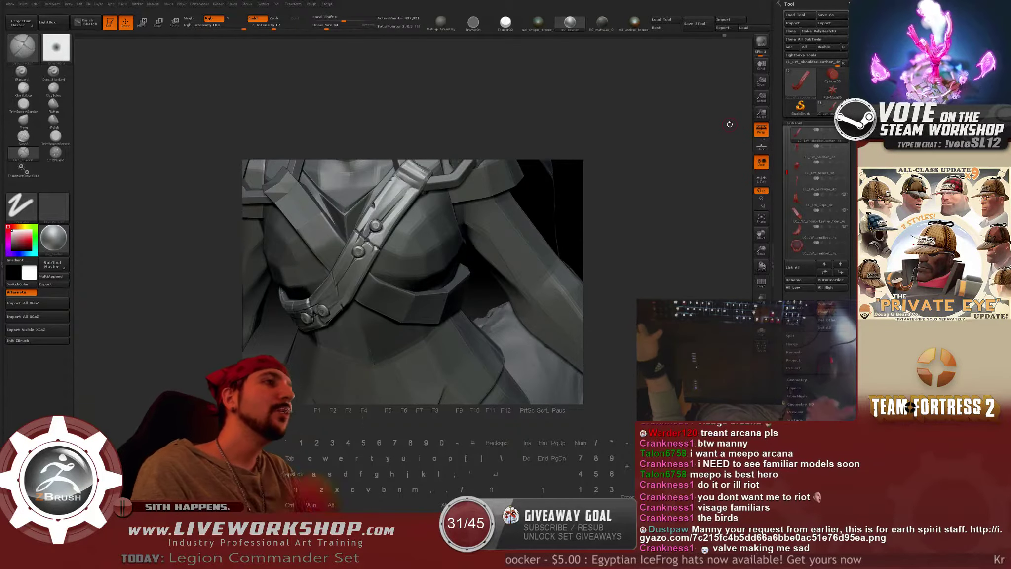
left_click(762, 146)
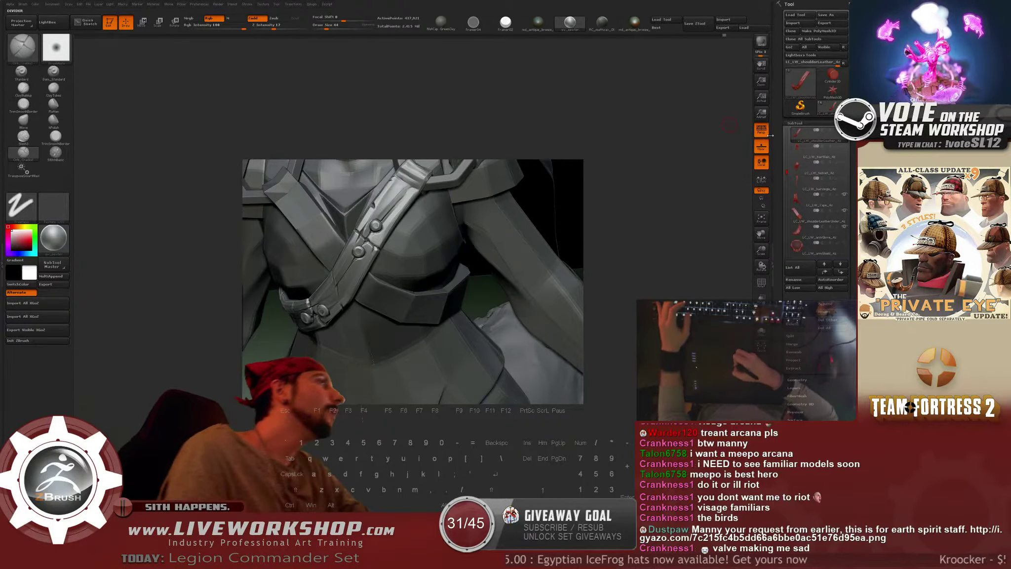
left_click(761, 145)
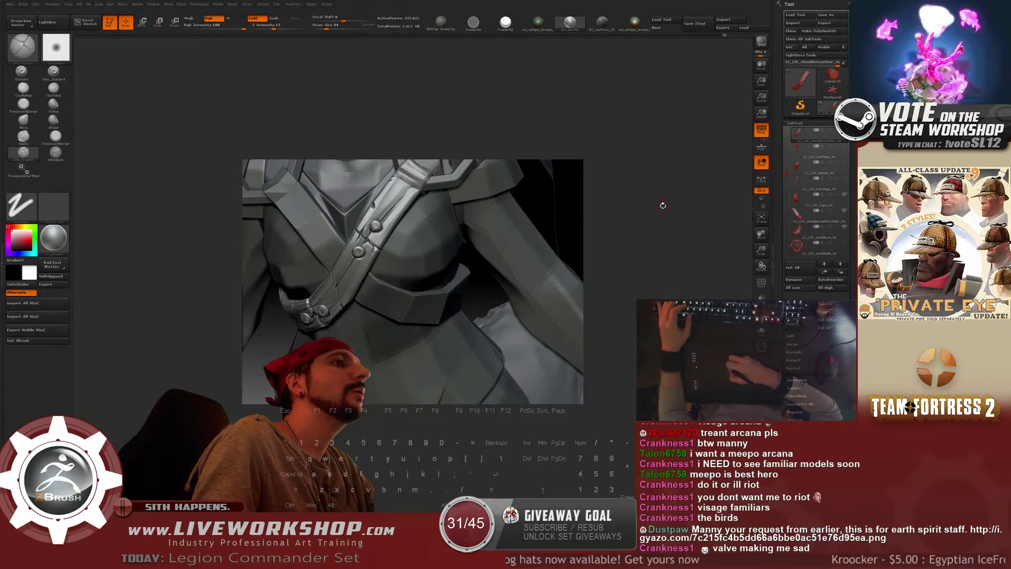
left_click_drag(656, 206, 718, 181)
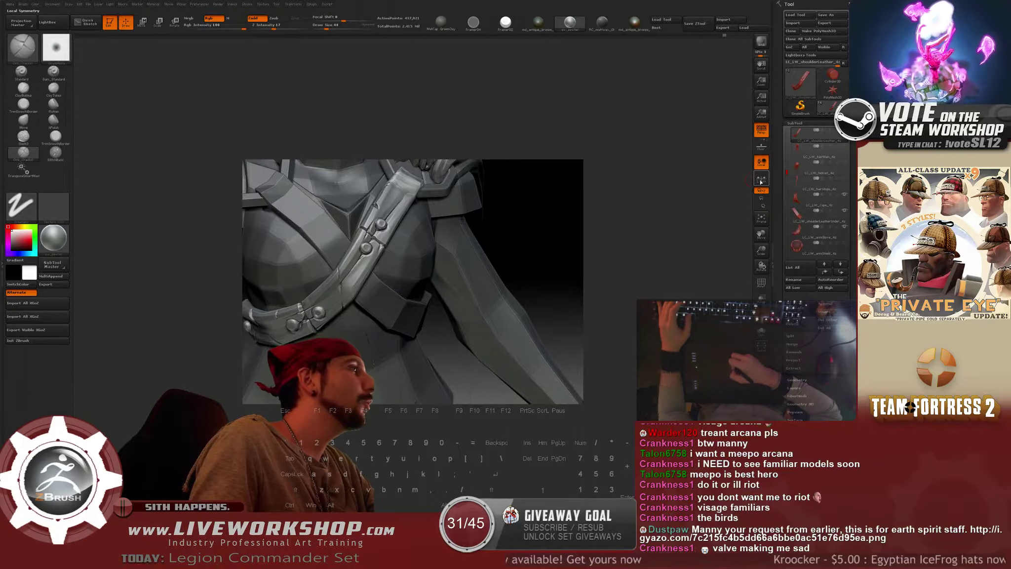
left_click(764, 220)
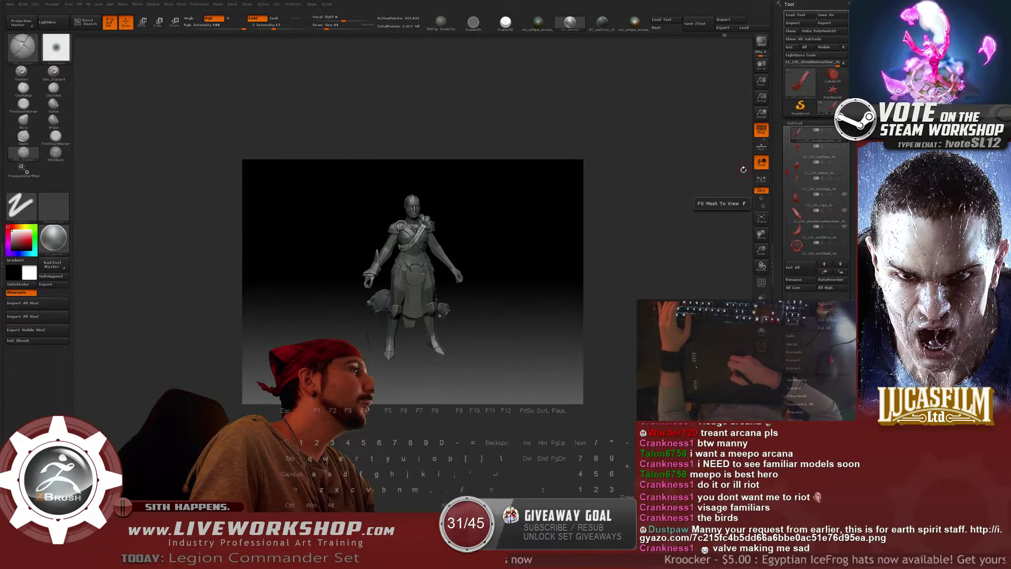
left_click(760, 100)
Reduce the crack brush size and carve a fine crack into the strap's lower edge near the shoulder ring.
mouse_move(605, 155)
left_mouse_down("alt")
mouse_move(623, 181)
mouse_move(680, 87)
mouse_move(680, 130)
left_mouse_up("alt")
key("[")
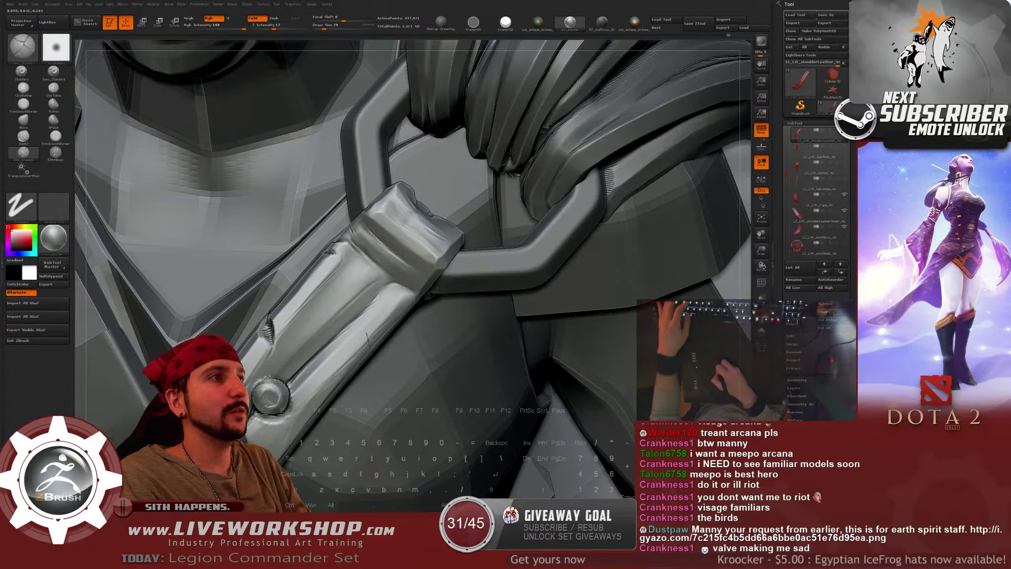
left_click_drag(588, 251, 668, 199, "alt")
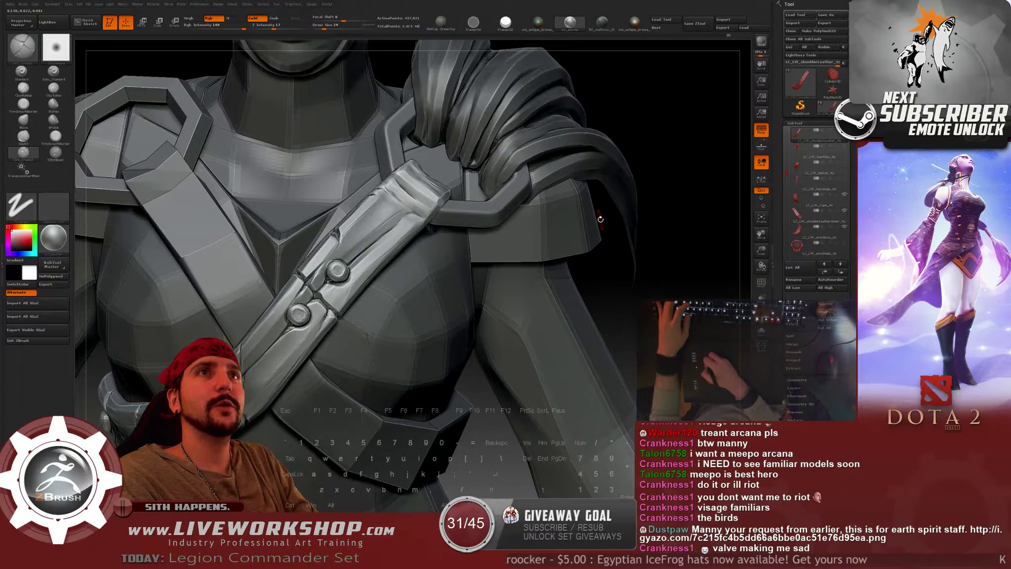
left_click_drag(639, 286, 598, 269)
left_click_drag(598, 269, 291, 241, "alt")
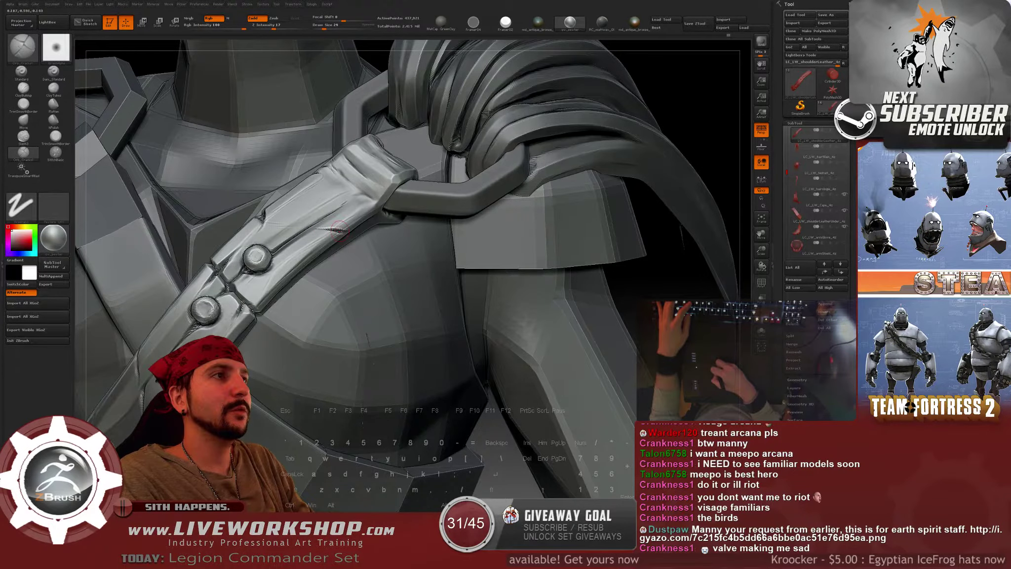
Press a small round dent into the leather below the upper rivet pair with the ClayBuildup brush.
key("f")
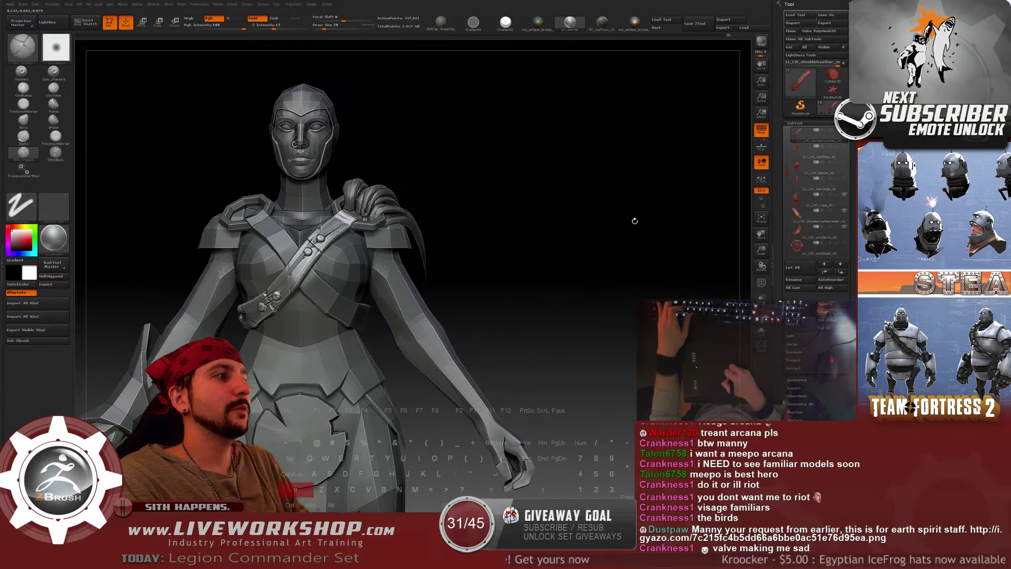
mouse_move(635, 230)
left_mouse_down()
mouse_move(603, 210)
mouse_move(513, 224)
left_mouse_up()
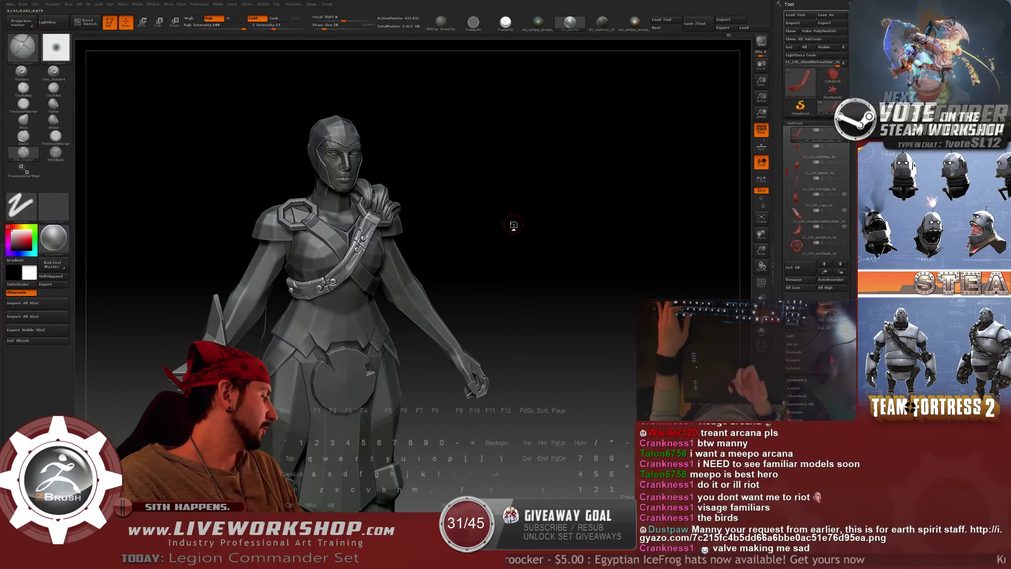
mouse_move(491, 221)
left_mouse_down()
mouse_move(584, 203)
mouse_move(584, 271)
left_mouse_up()
left_click_drag(607, 228, 627, 233)
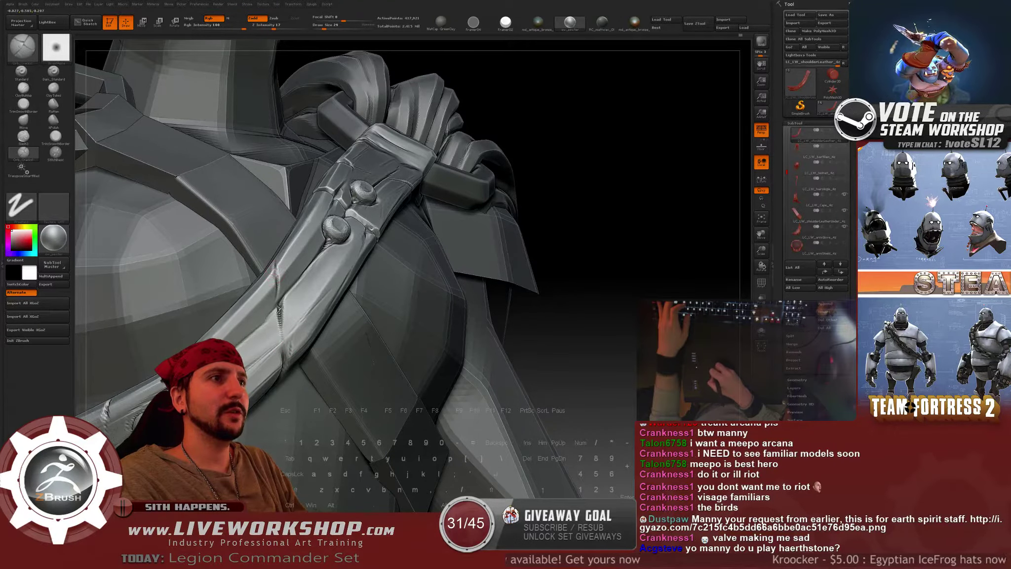
mouse_move(576, 223)
left_mouse_down()
mouse_move(637, 206)
mouse_move(445, 212)
left_mouse_up()
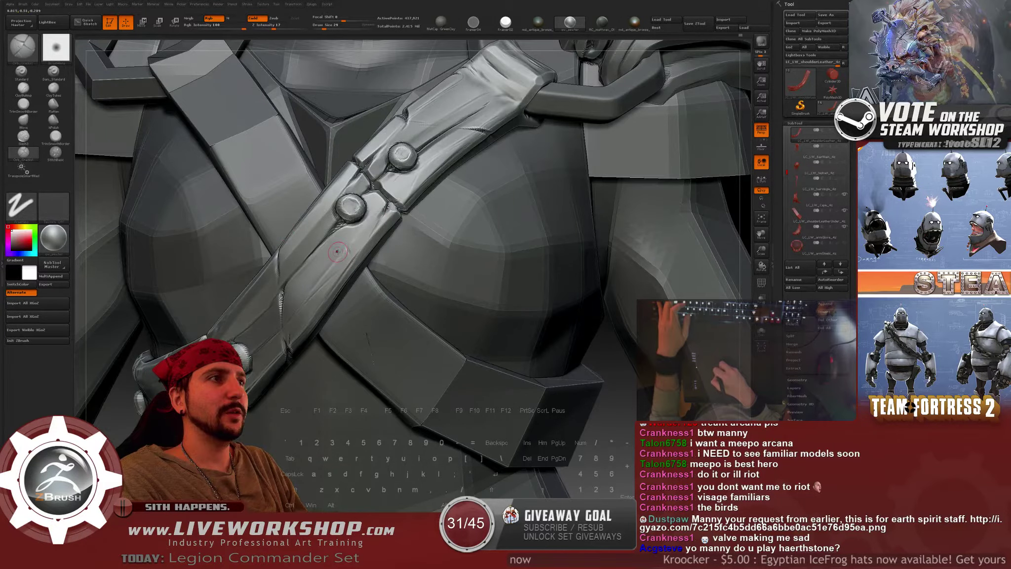
key("s")
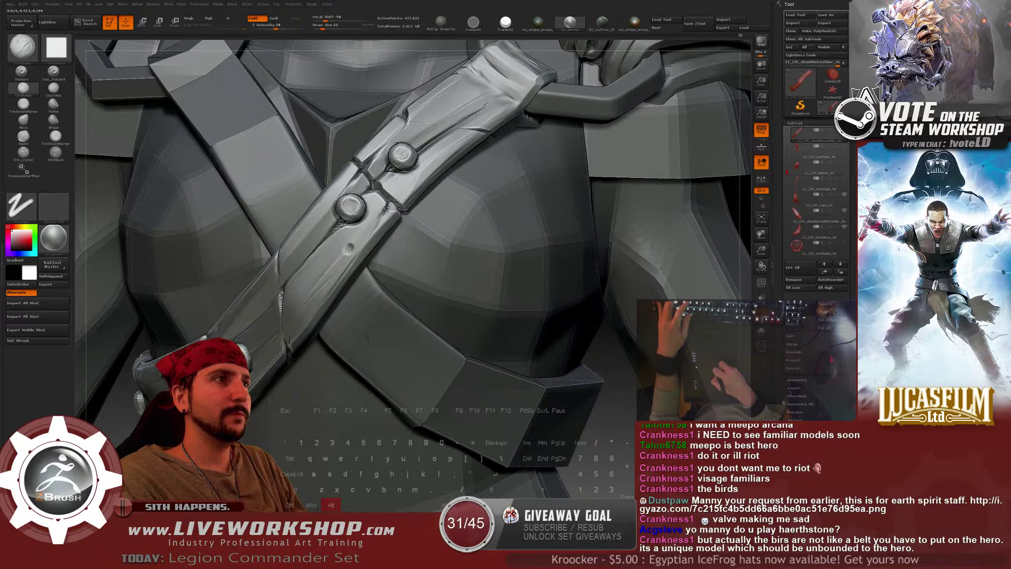
Add more small round dents along the strap's upper edge and lower section, adjusting the brush size.
left_click_drag(428, 228, 343, 171)
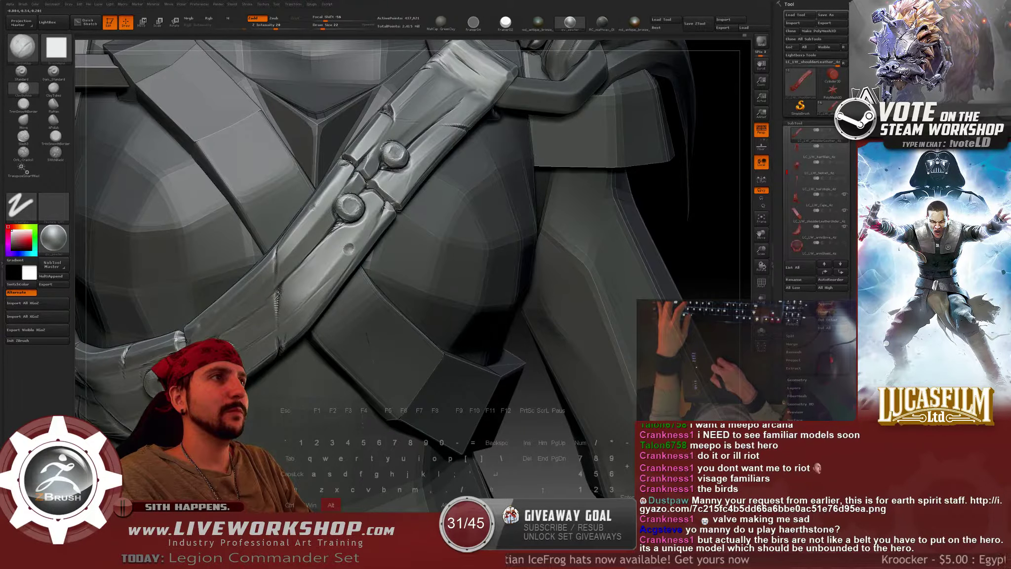
left_click(313, 207, "alt")
key("s")
left_click(313, 205)
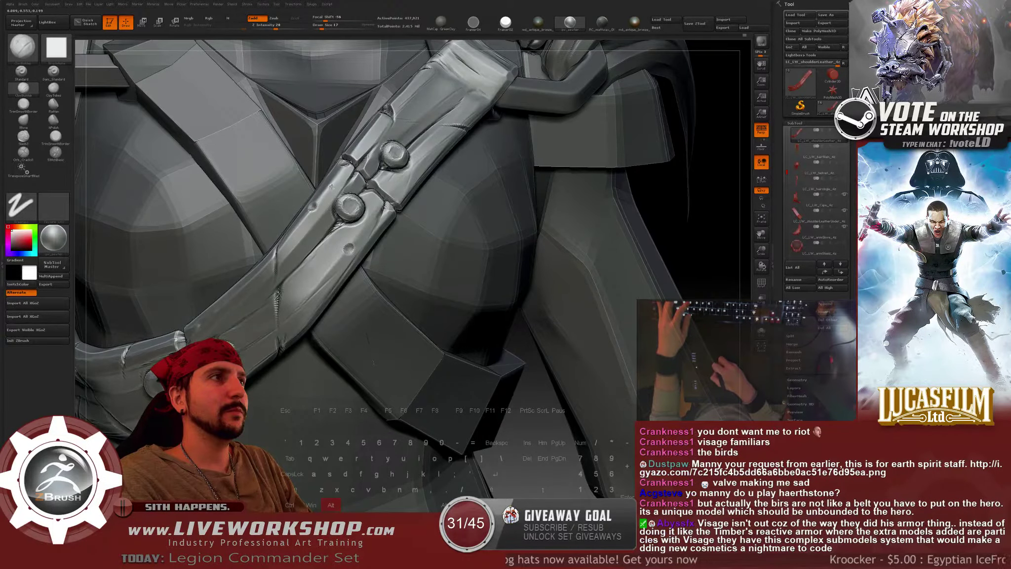
left_click_drag(653, 211, 716, 212)
left_click_drag(651, 211, 716, 144, "alt")
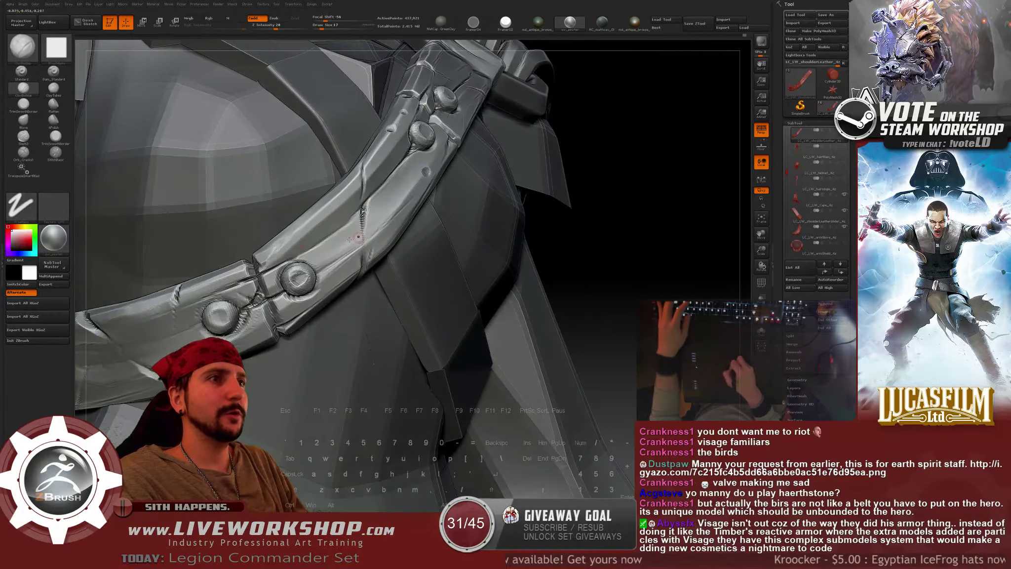
left_click(309, 219, "alt")
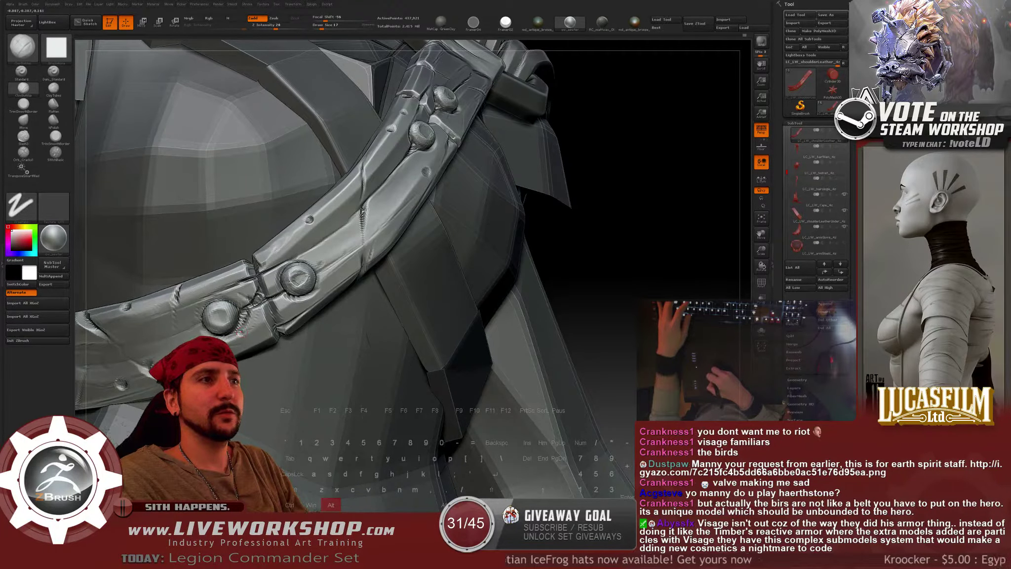
Sculpt small dents and wear into the leather beside the break between the lower pair of rivets.
left_click_drag(655, 287, 503, 249, "alt")
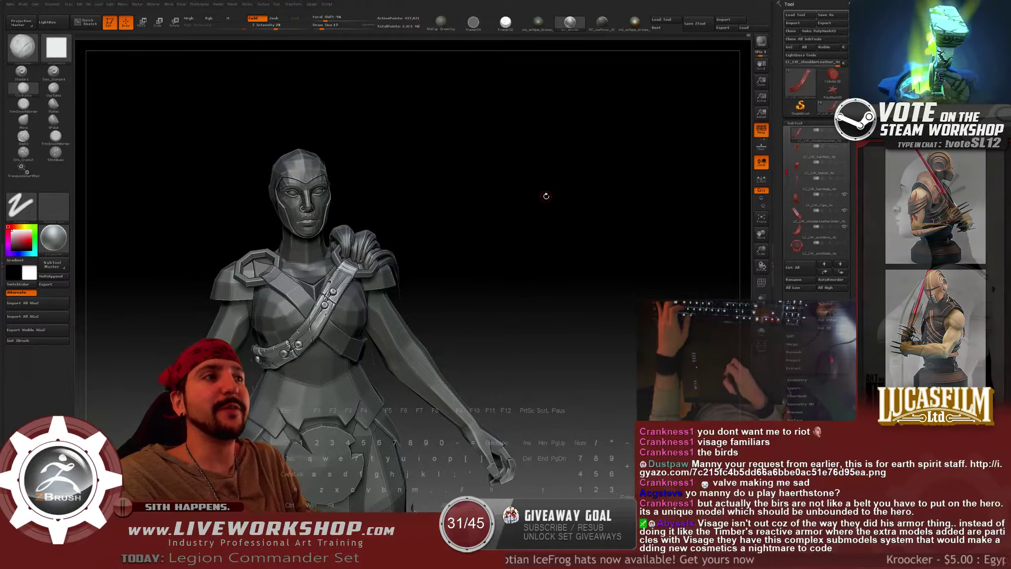
left_click_drag(575, 219, 537, 203, "alt")
left_click_drag(608, 230, 558, 217, "alt")
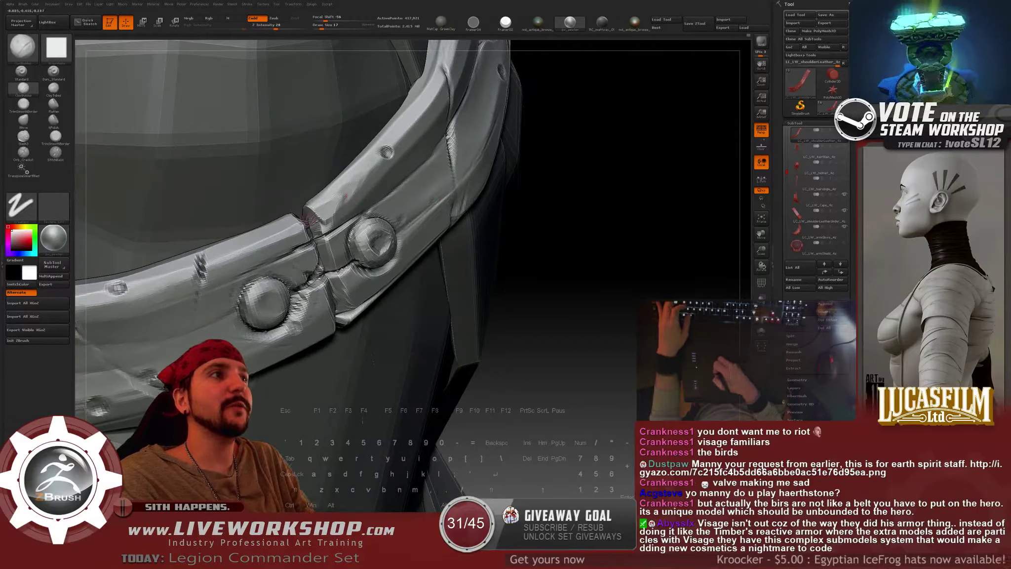
key("shift")
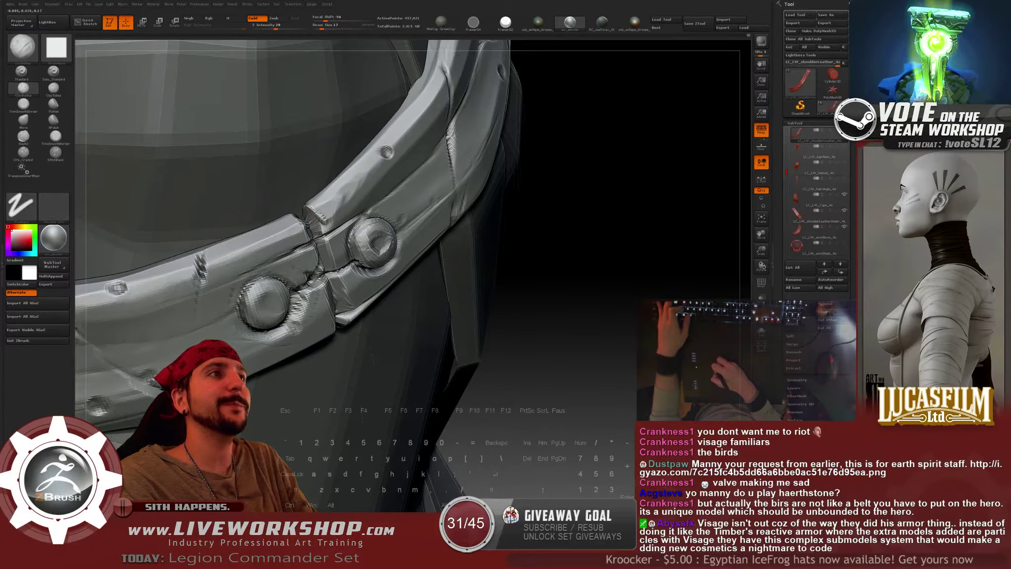
key("alt")
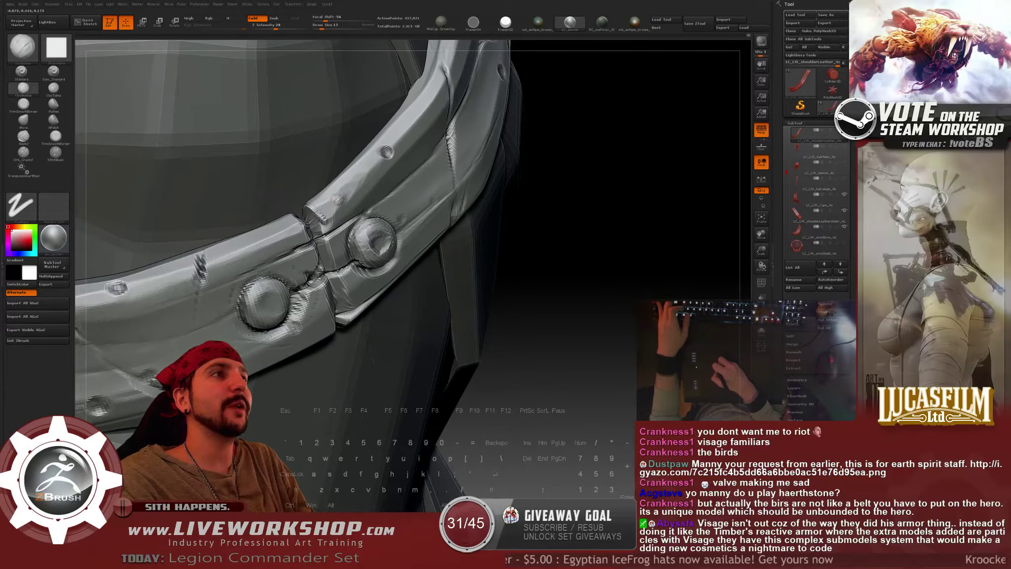
key("alt")
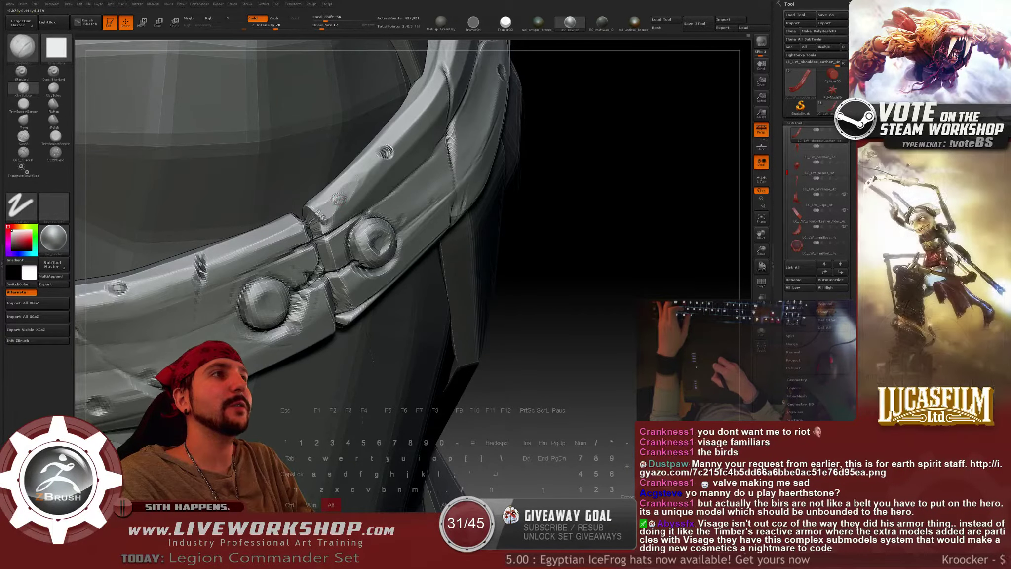
right_click_drag(342, 201, 336, 243)
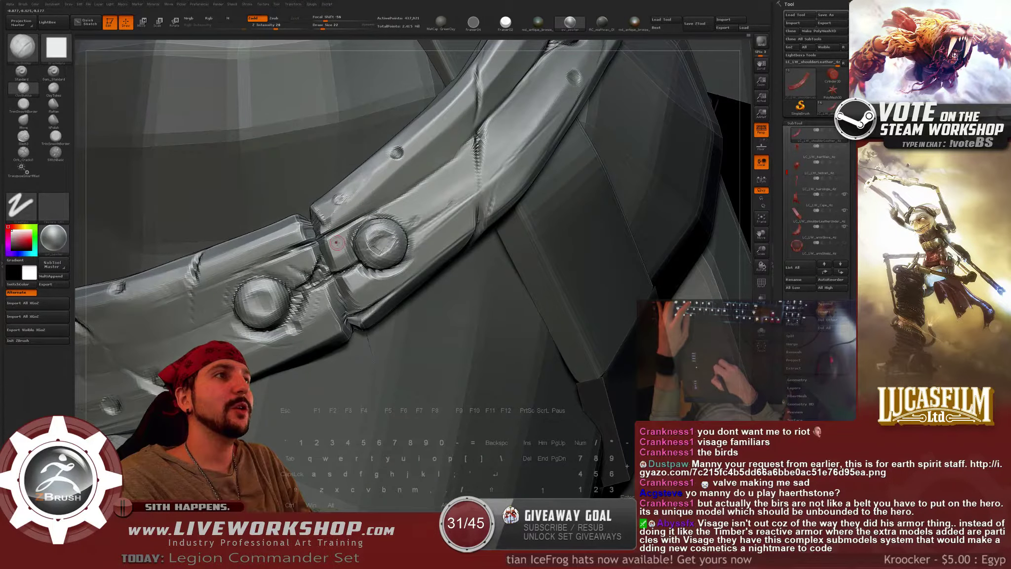
mouse_move(749, 220)
left_mouse_down("alt")
mouse_move(746, 194)
mouse_move(673, 204)
mouse_move(686, 205)
mouse_move(686, 104)
mouse_move(686, 116)
left_mouse_up("alt")
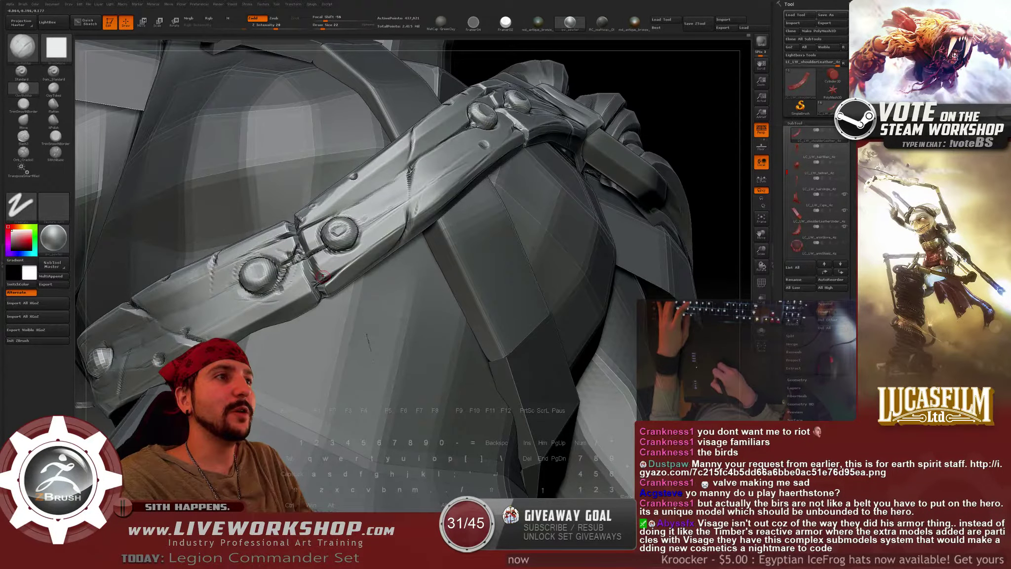
Deepen the notch where the break between the lower pair of rivets meets the strap's lower edge, and smooth it lightly.
left_click_drag(651, 102, 658, 60)
left_click_drag(323, 265, 313, 272, "alt")
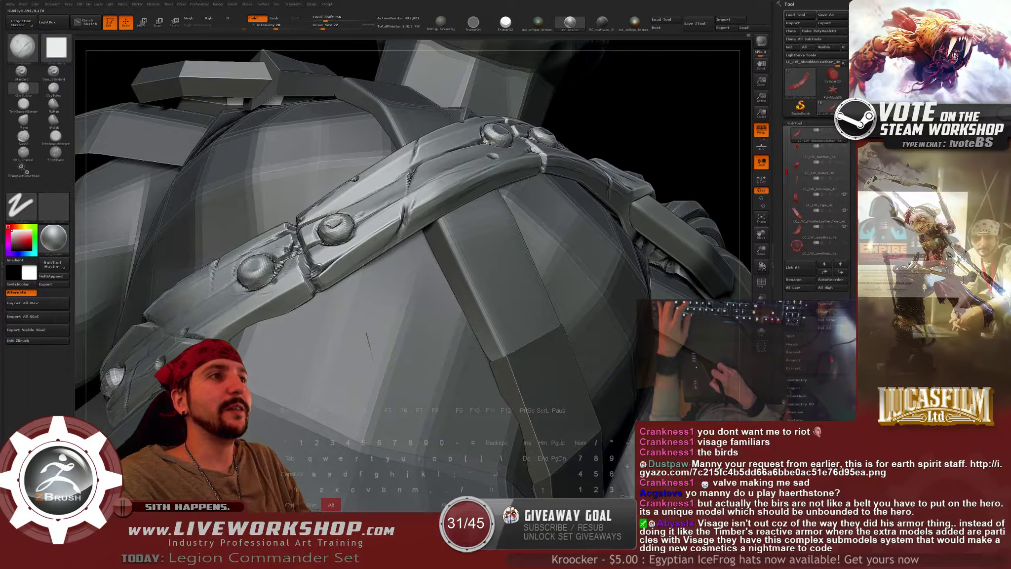
left_click_drag(646, 102, 634, 127)
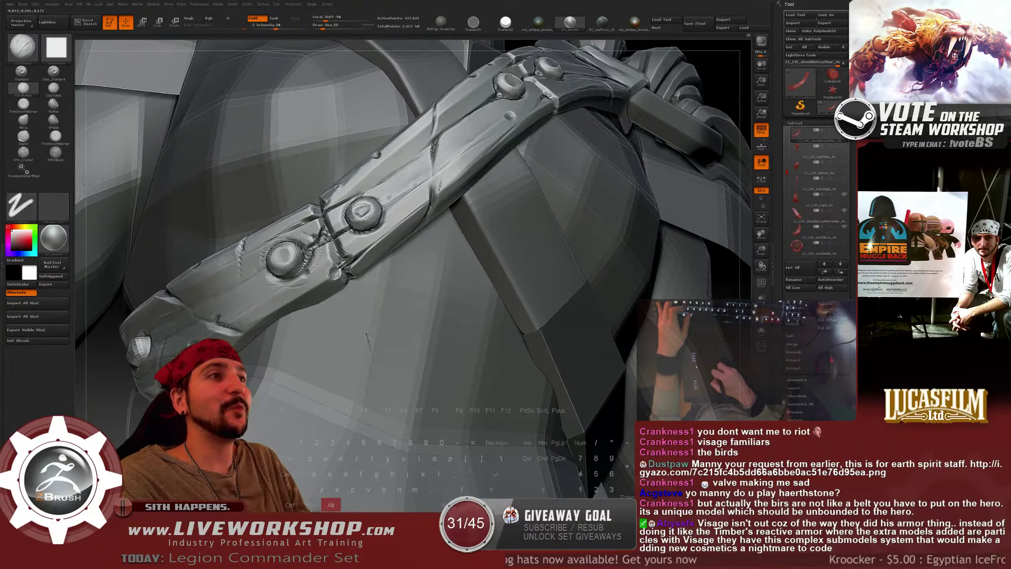
key("shift")
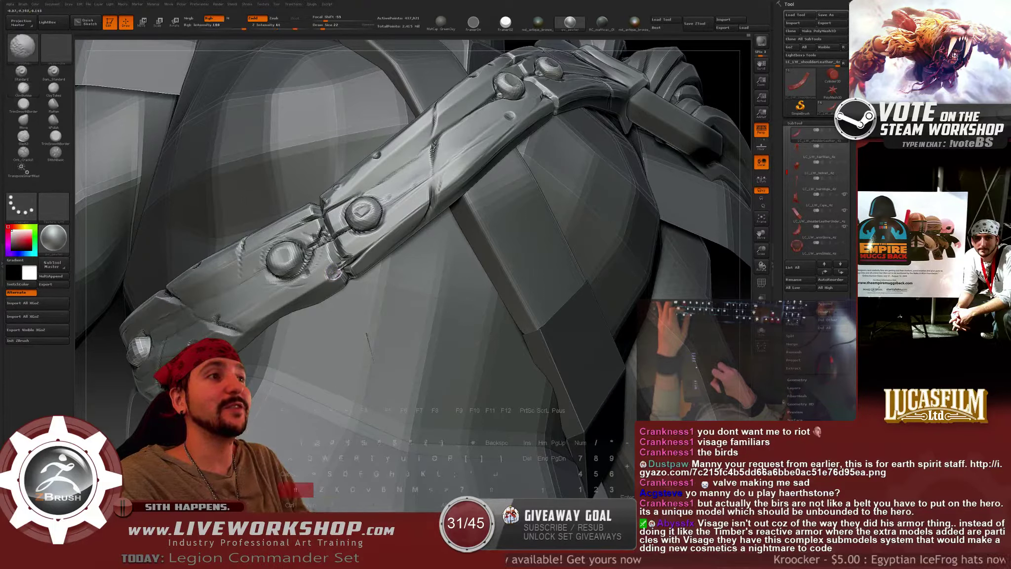
key("alt")
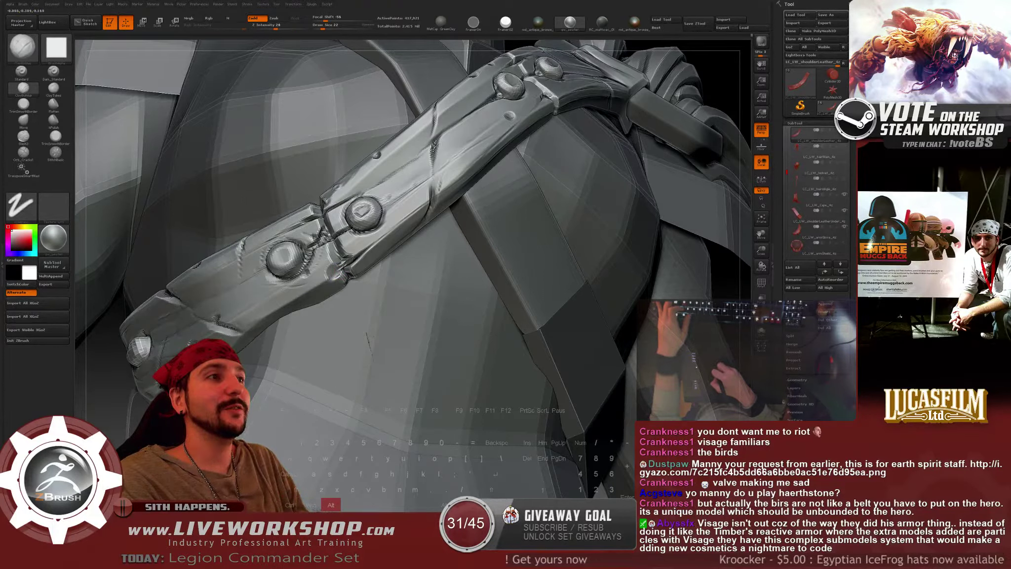
right_click_drag(341, 273, 395, 276)
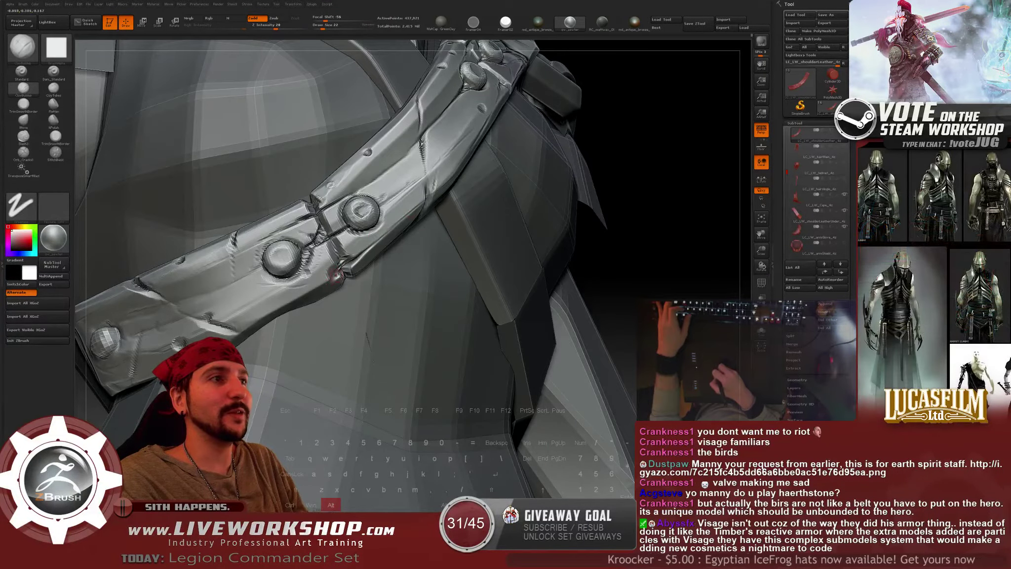
key("alt")
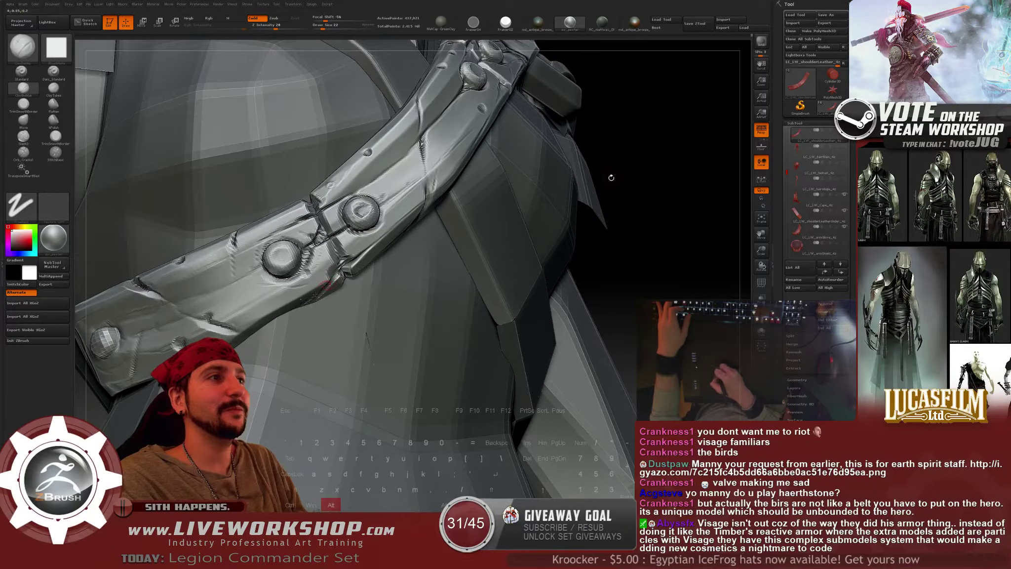
Carve shallow wear into the leather beside the outer rivet of the lower pair and into the gap between the two rivets.
left_click_drag(612, 178, 626, 205)
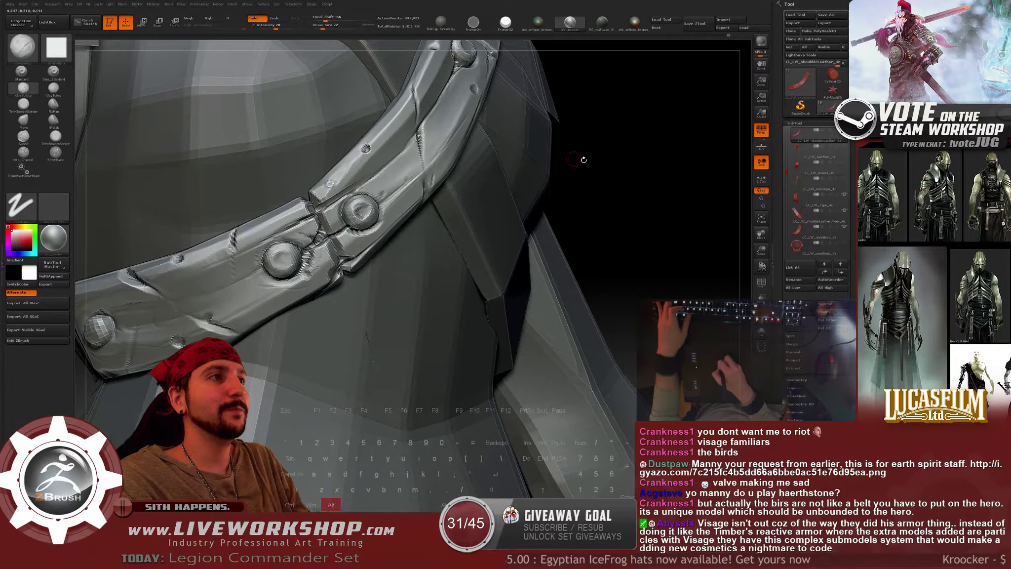
left_click_drag(583, 160, 589, 173)
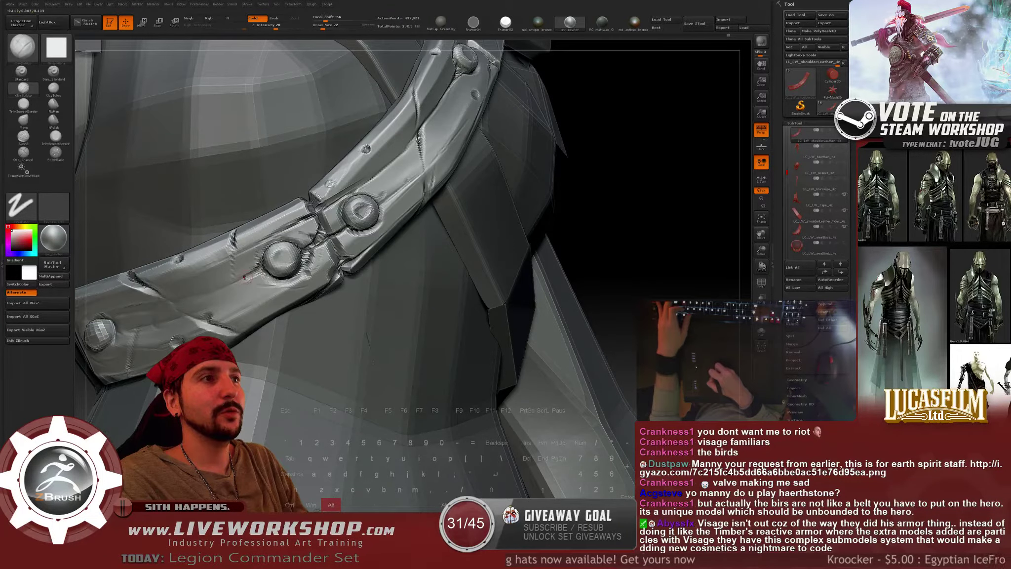
left_click_drag(253, 273, 229, 290, "alt")
left_click_drag(595, 208, 590, 209, "alt")
left_click_drag(319, 237, 300, 254, "alt")
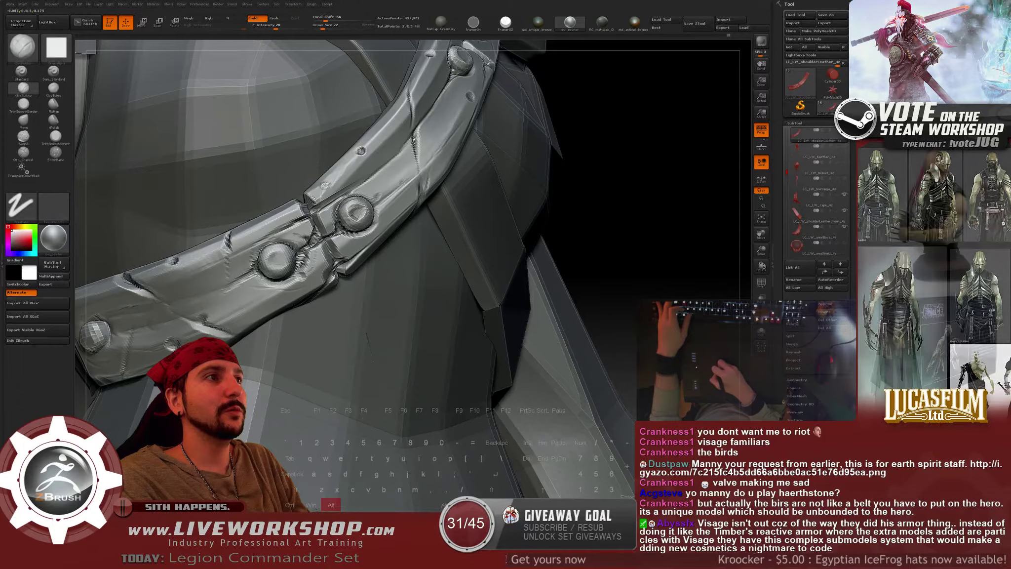
Carve fine cracks with a smaller Orb_Cracks brush into the strap between the upper rivets and the shoulder ring, smoothing where needed.
key("f")
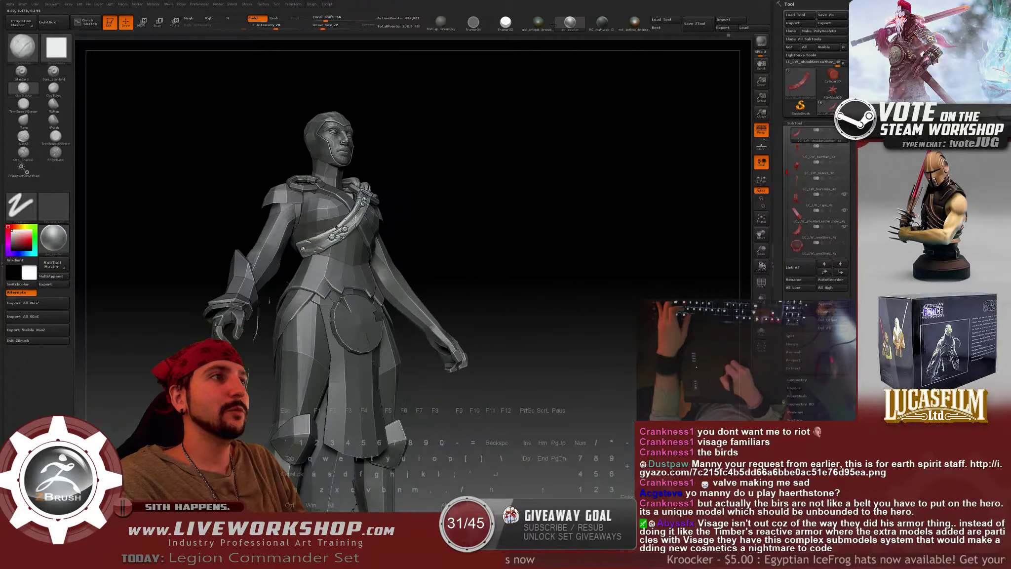
left_click_drag(599, 231, 546, 186, "alt")
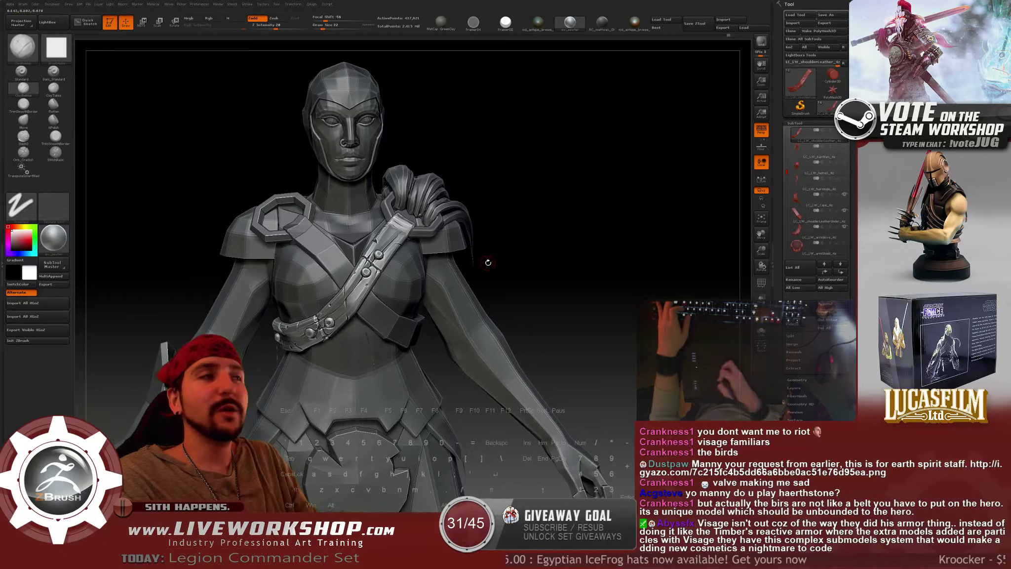
left_click_drag(547, 187, 681, 207)
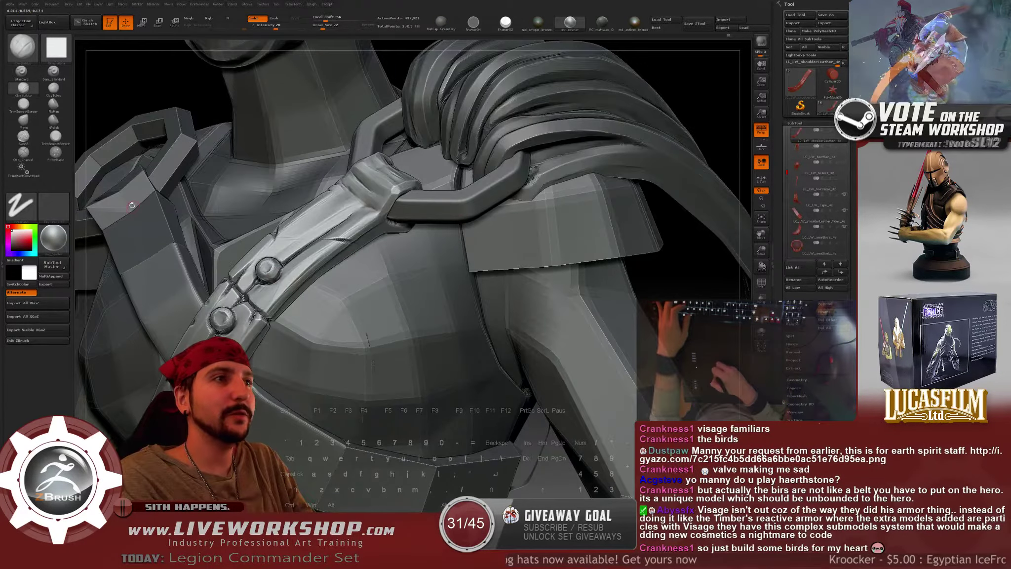
left_click(24, 152)
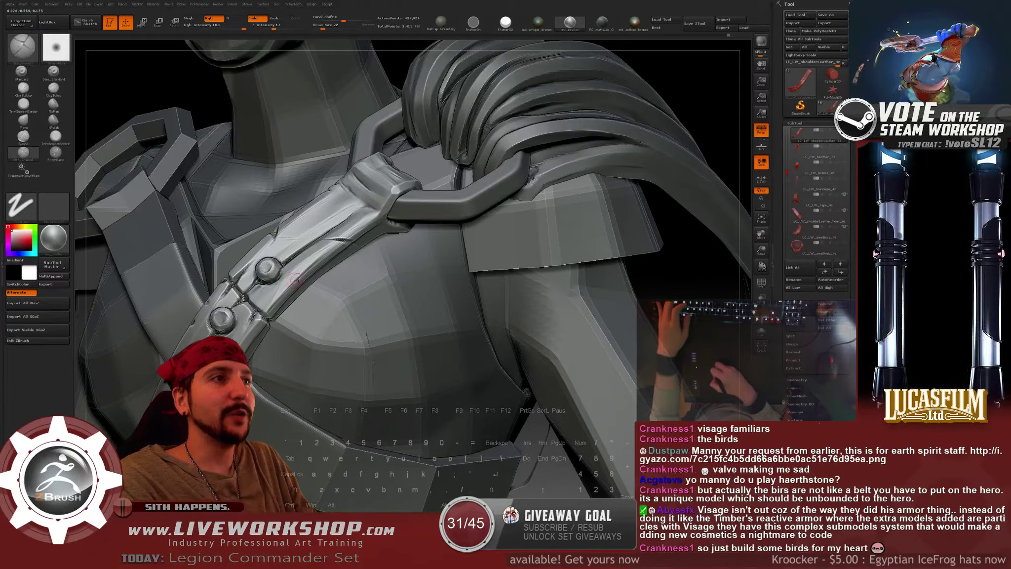
key("bracketleft")
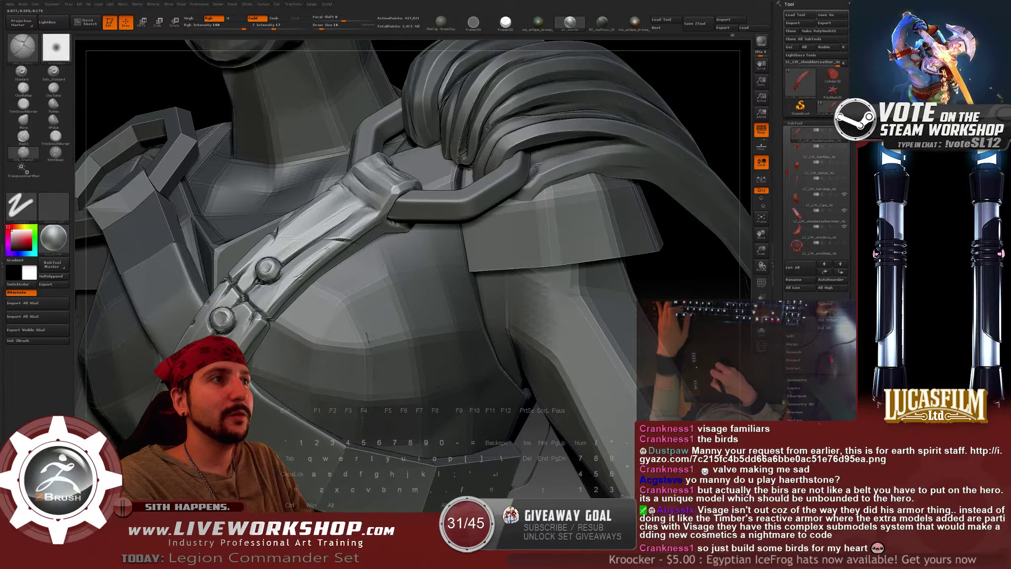
key("shift")
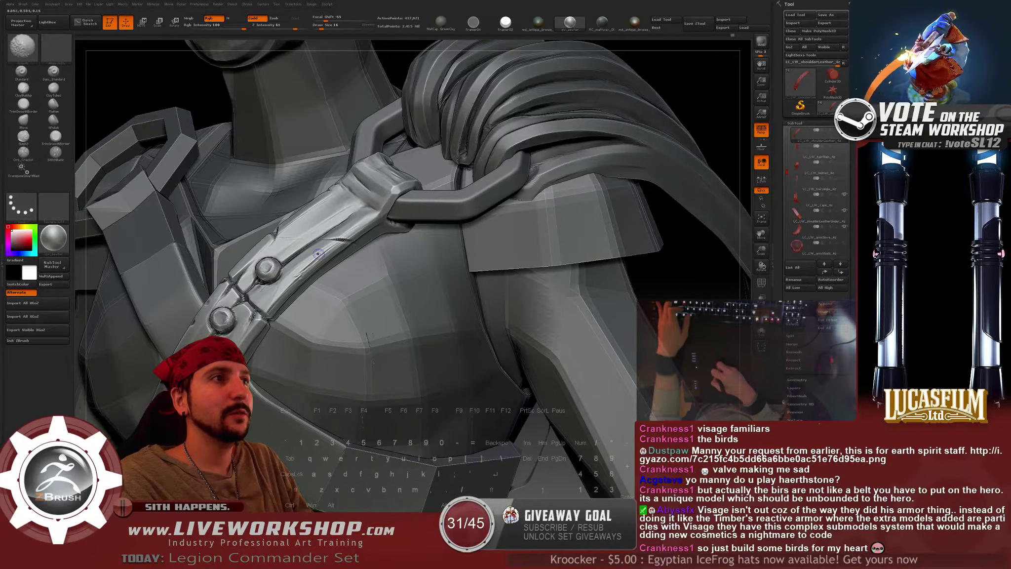
left_click_drag(374, 208, 365, 215, "shift")
right_click_drag(354, 210, 375, 227)
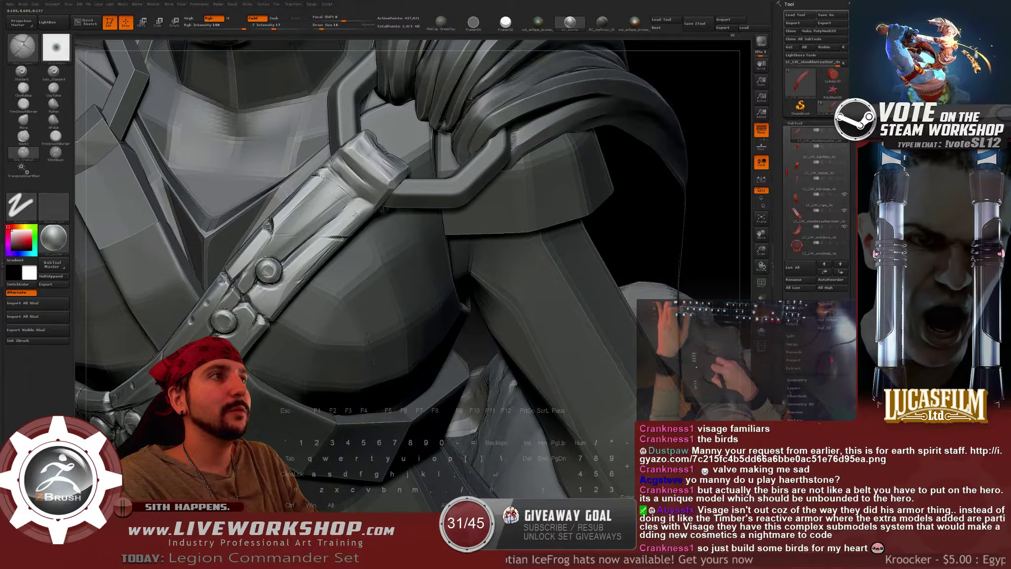
key("shift")
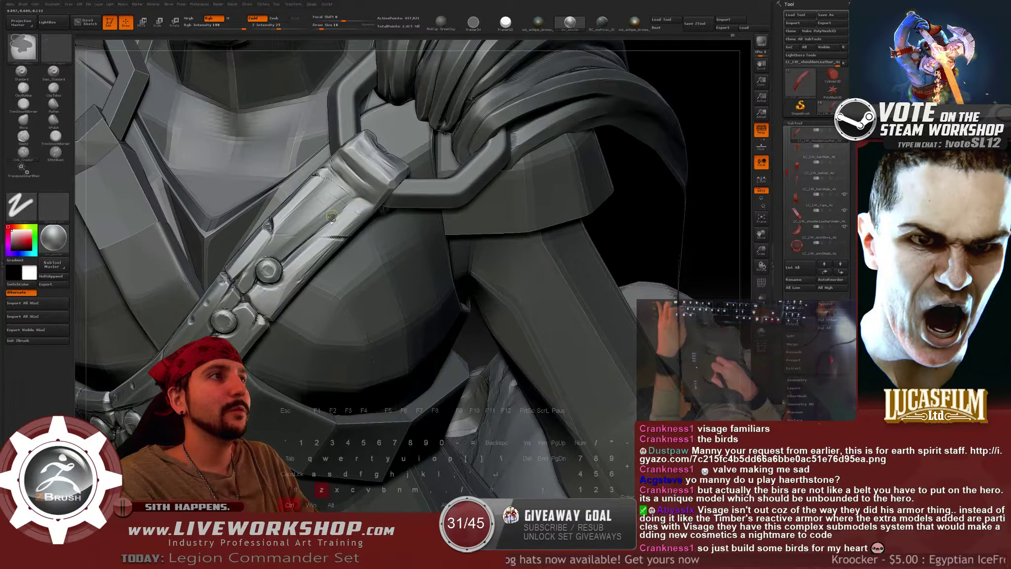
key("shift")
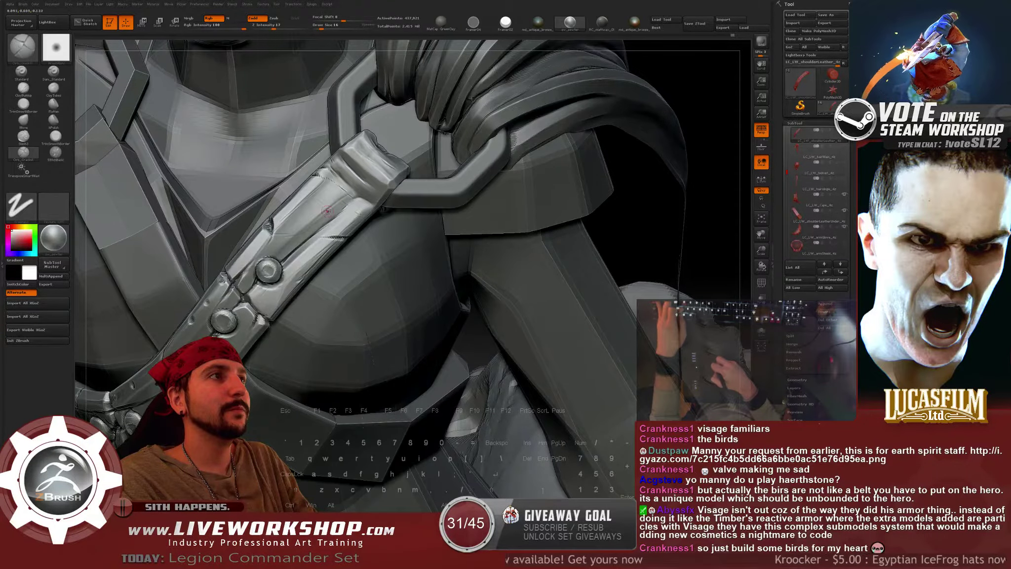
left_click_drag(332, 210, 304, 193)
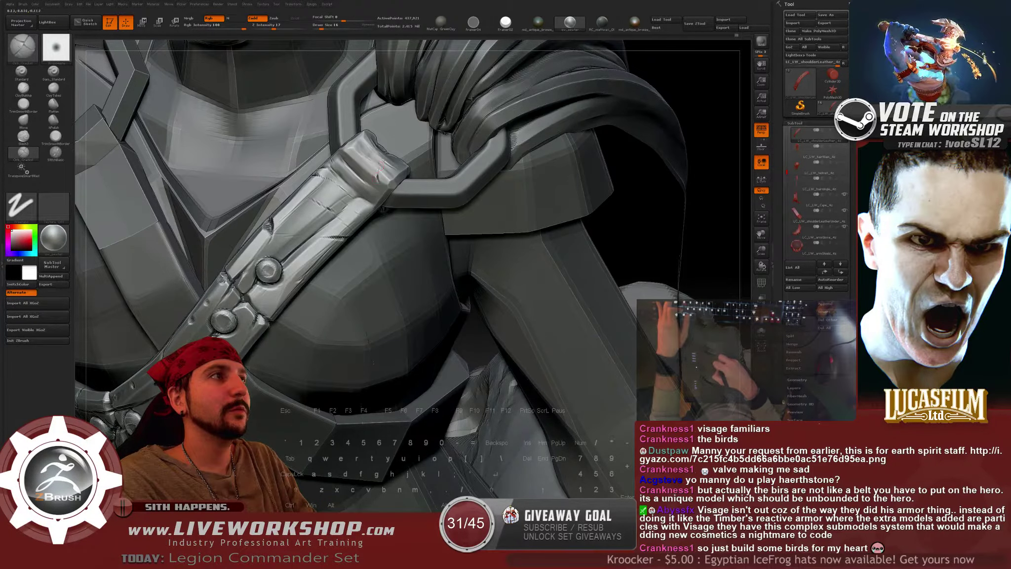
Carve cracks into the rim of the folded leather loop at the shoulder ring and smooth them.
left_click_drag(668, 207, 514, 281)
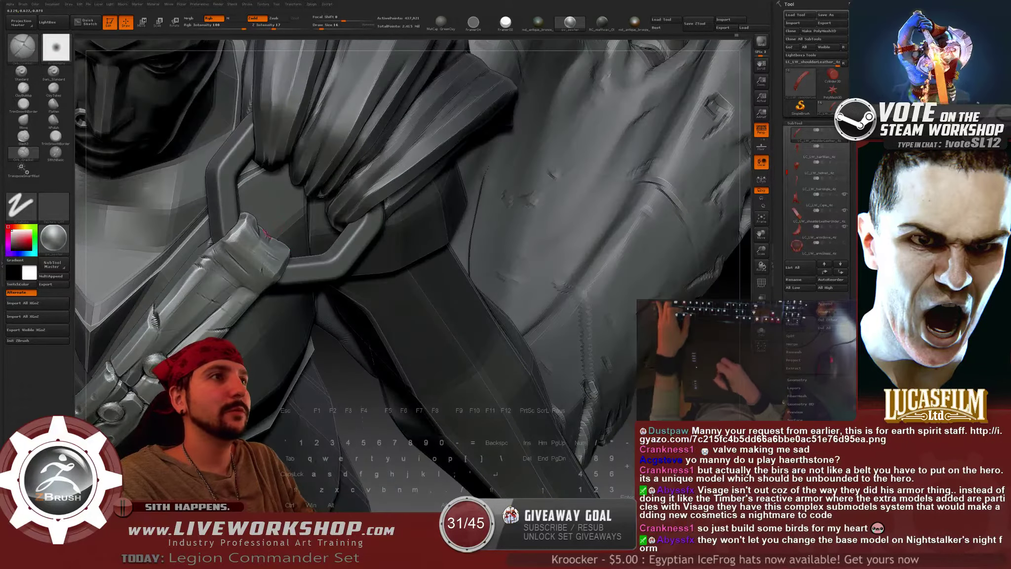
left_click_drag(340, 232, 276, 227)
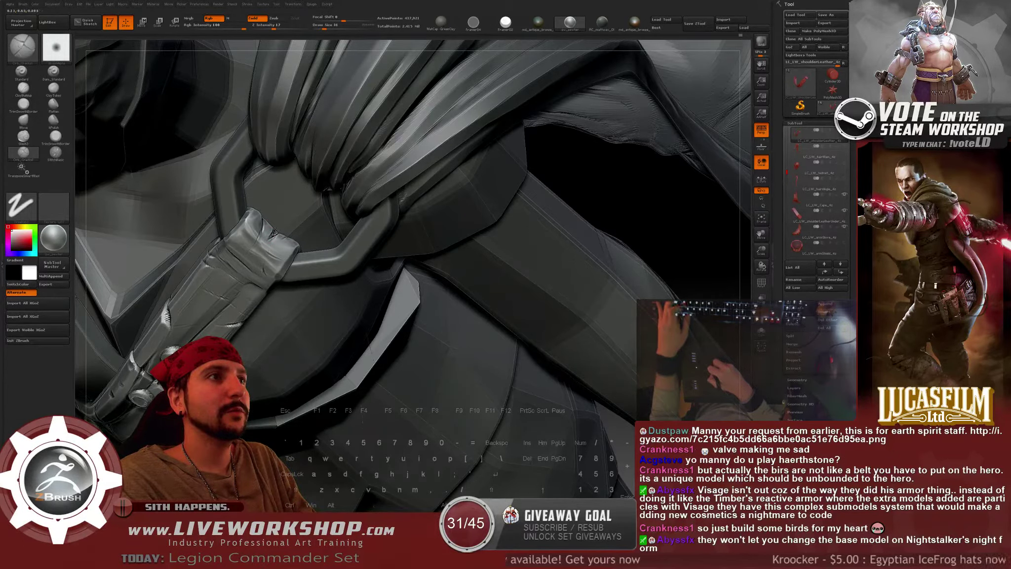
key("shift")
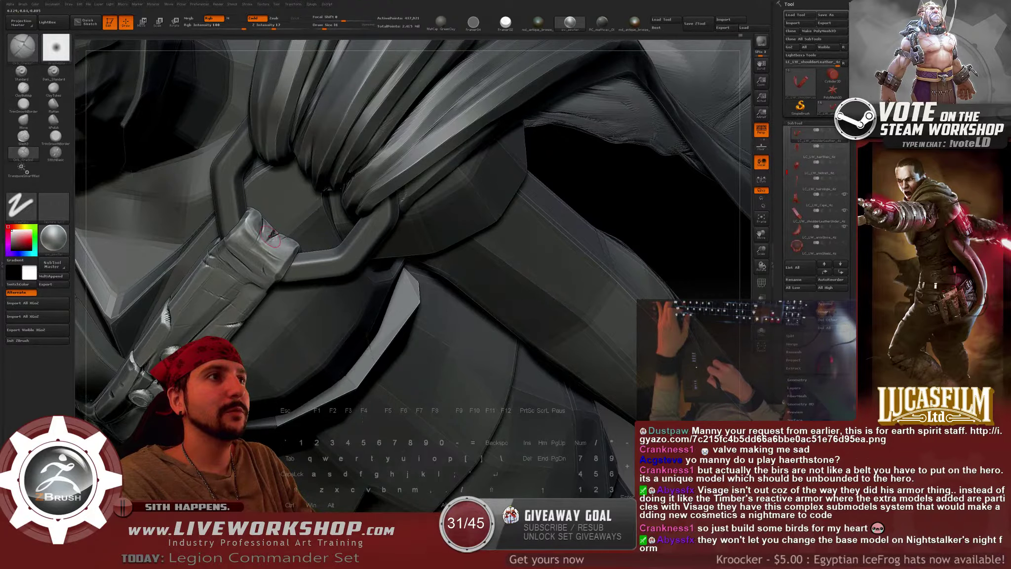
key("shift")
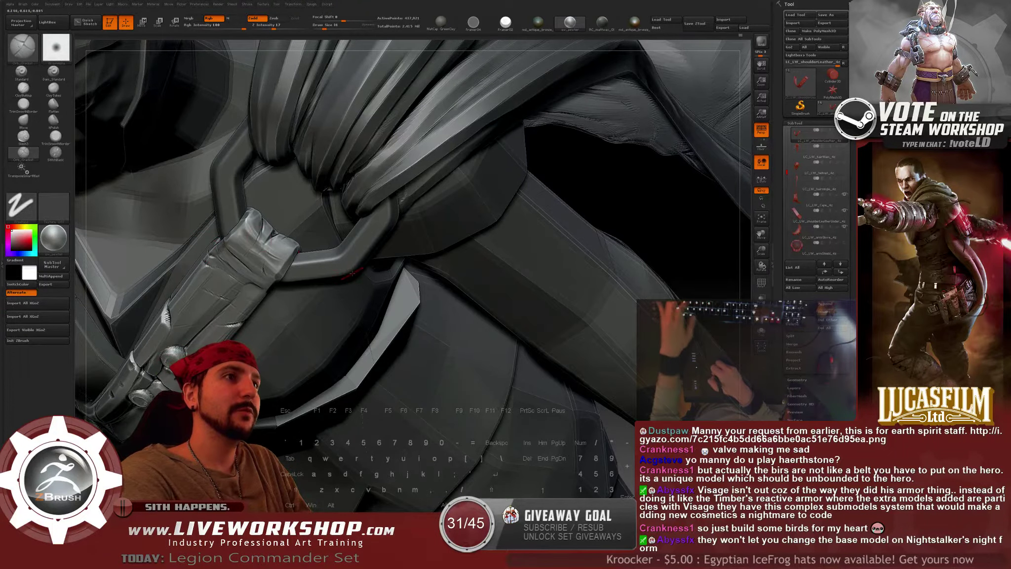
key("b")
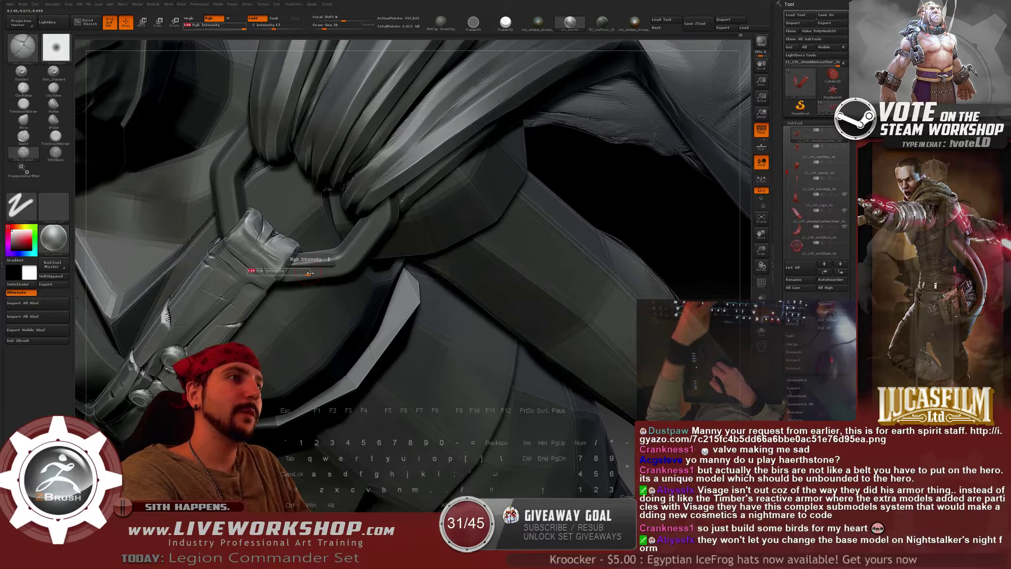
key("b")
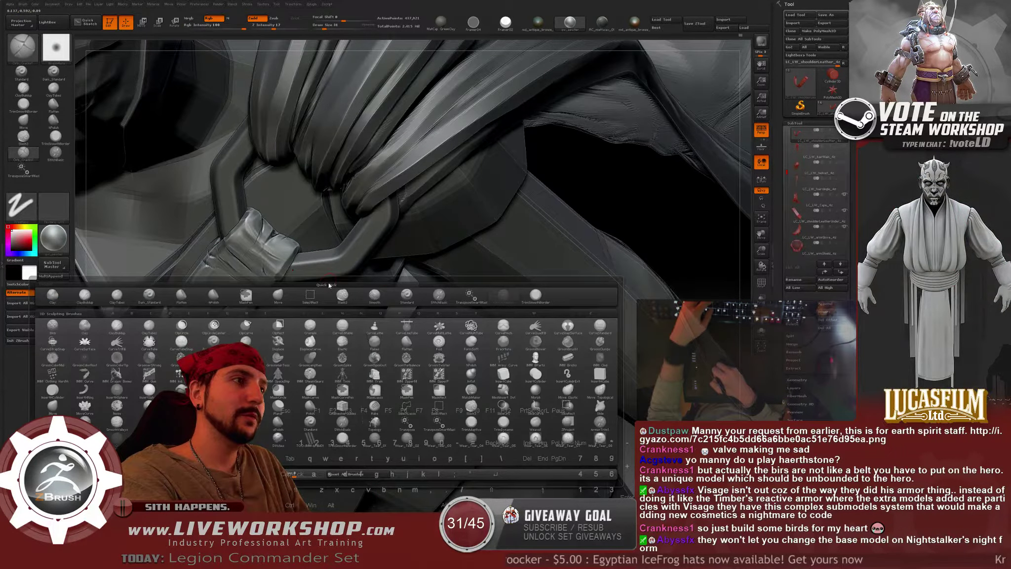
key("m")
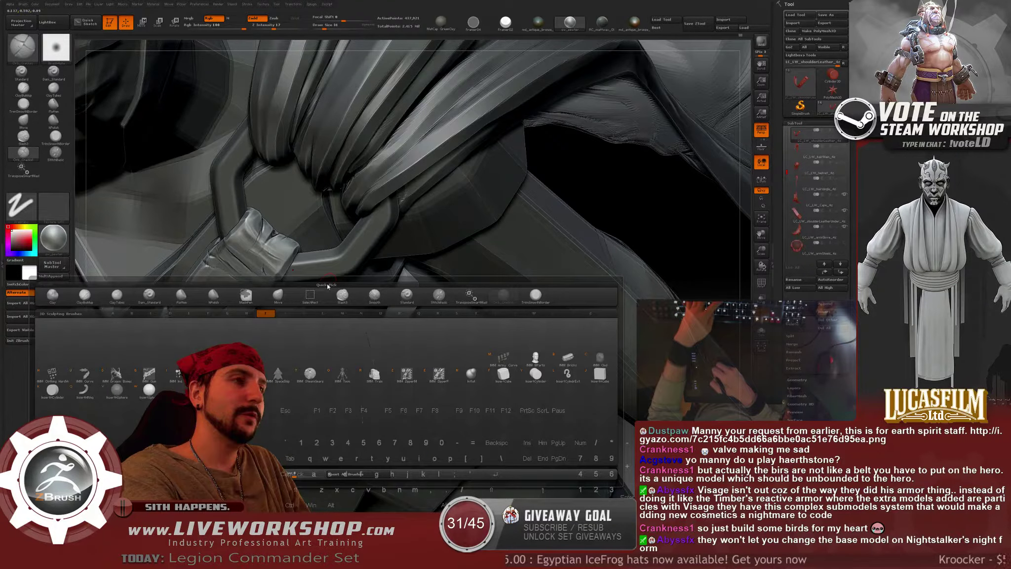
key("v")
Flatten the rim of the folded leather loop at the shoulder ring with a resized hPolish brush.
key("b")
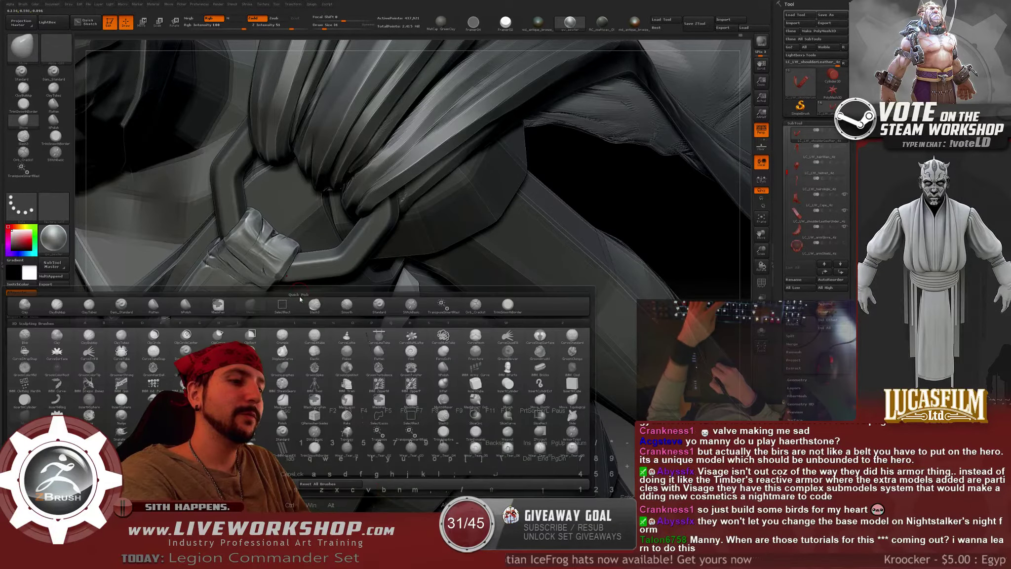
key("h")
key("p")
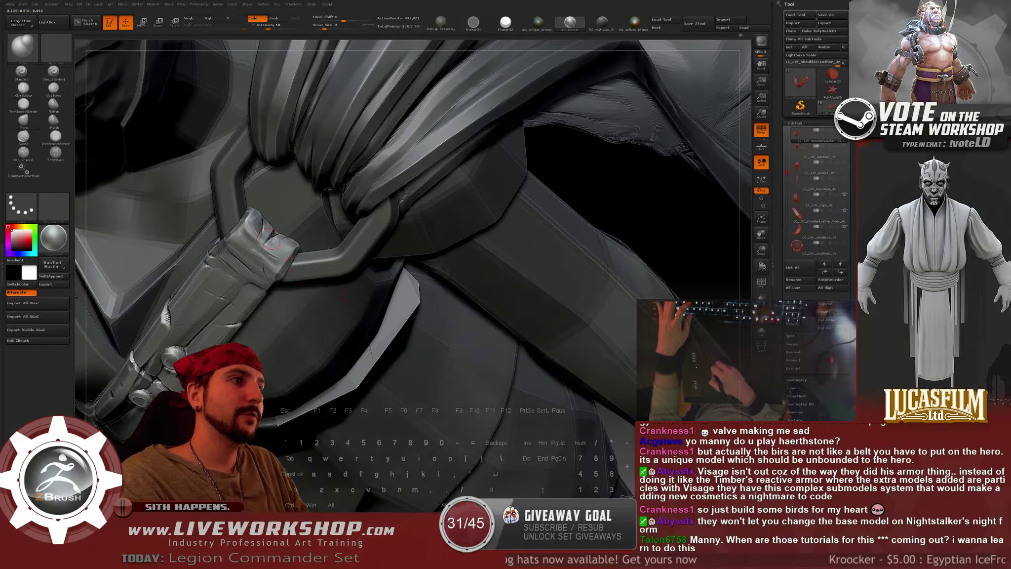
key("s")
left_click_drag(395, 352, 442, 346)
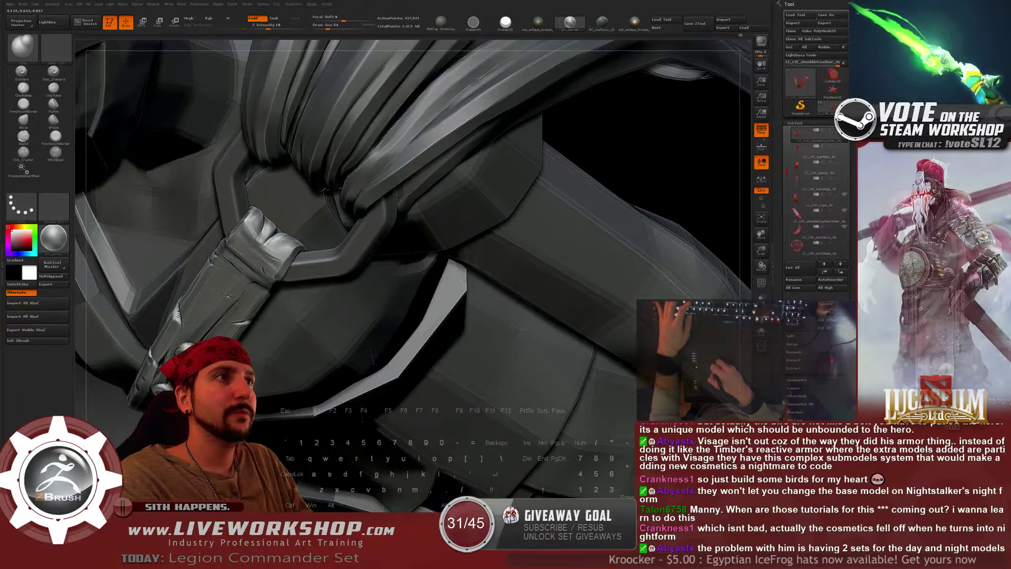
Polish the folded band and the strap surface just below the shoulder ring, adjusting the brush size.
left_click_drag(627, 153, 603, 203)
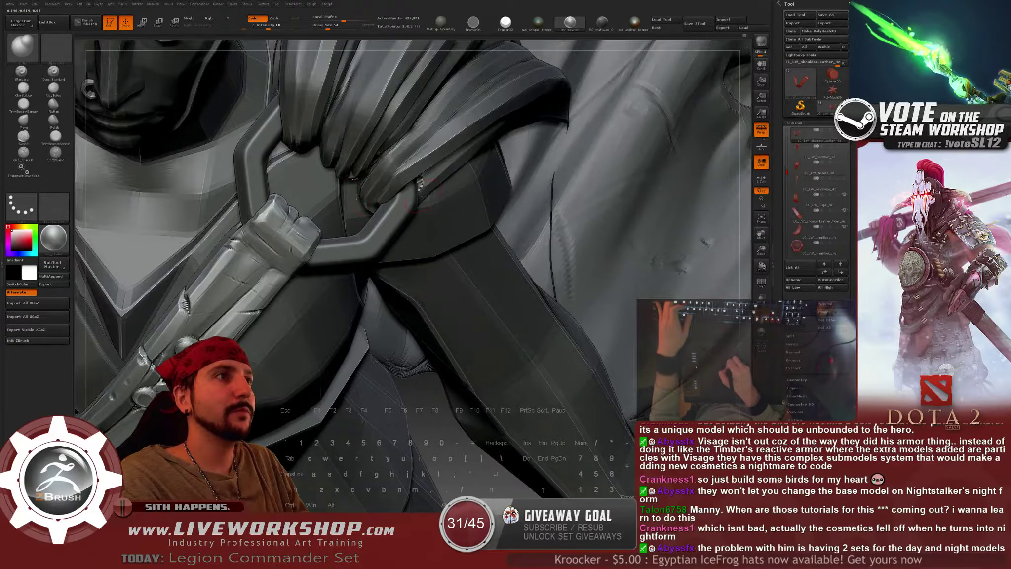
key("s")
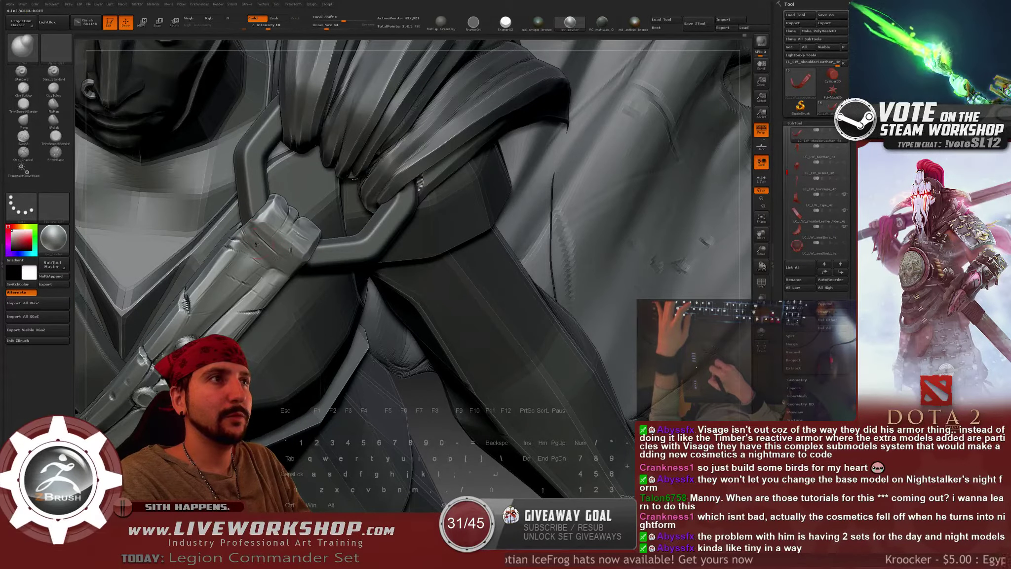
left_click_drag(284, 111, 256, 242)
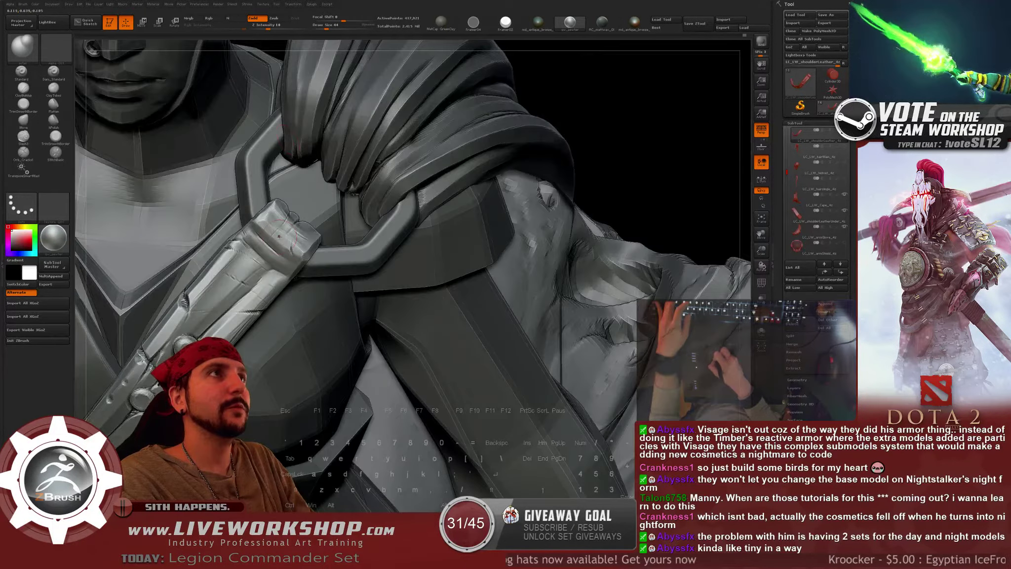
mouse_move(645, 129)
left_mouse_down()
mouse_move(279, 225)
mouse_move(290, 223)
left_mouse_up()
key("[")
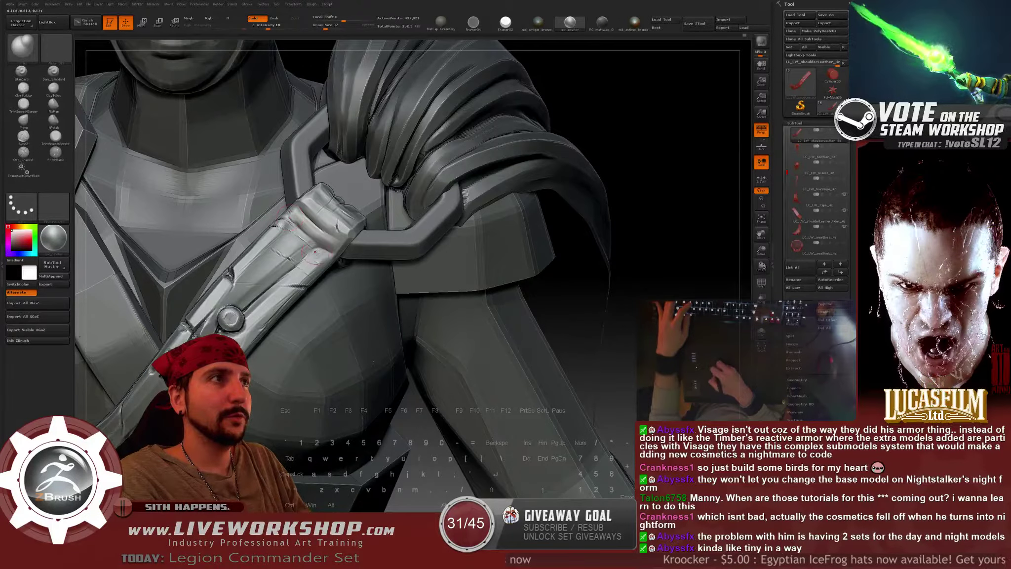
key("]")
key("]")
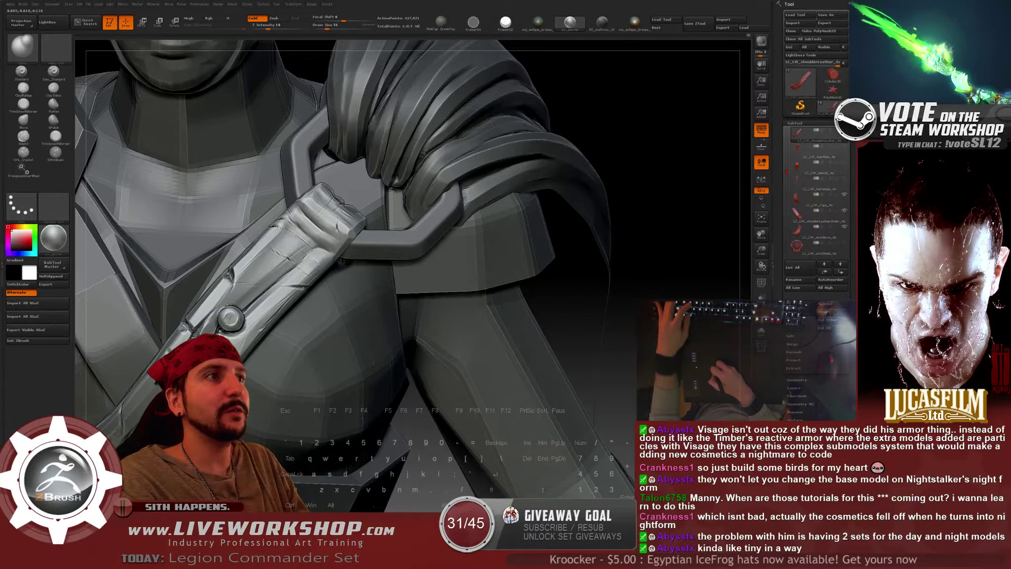
left_click_drag(573, 178, 270, 221)
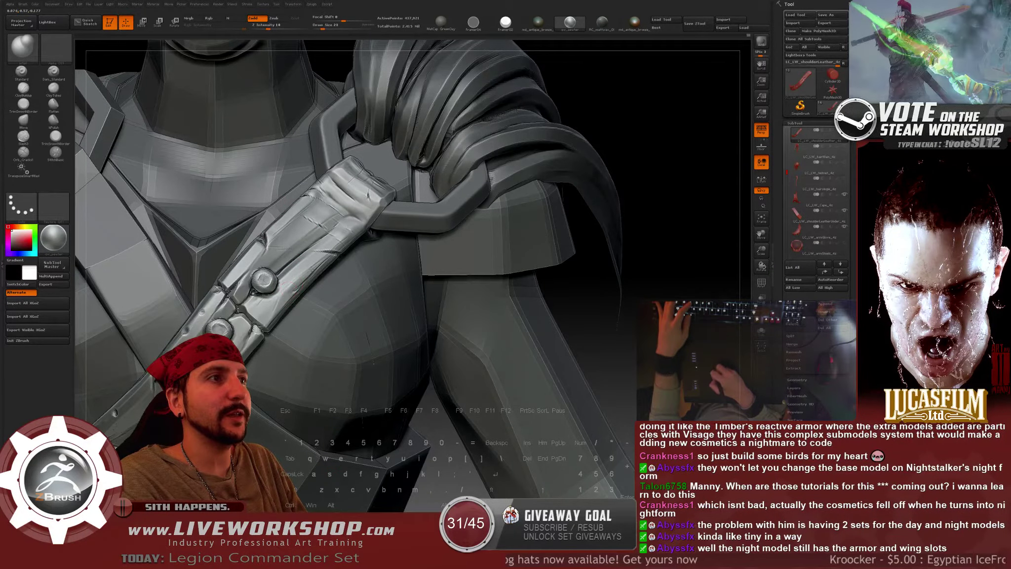
Polish the strap's edge and surface between the upper rivets and the shoulder ring with a resized hPolish brush.
left_click_drag(649, 230, 608, 232)
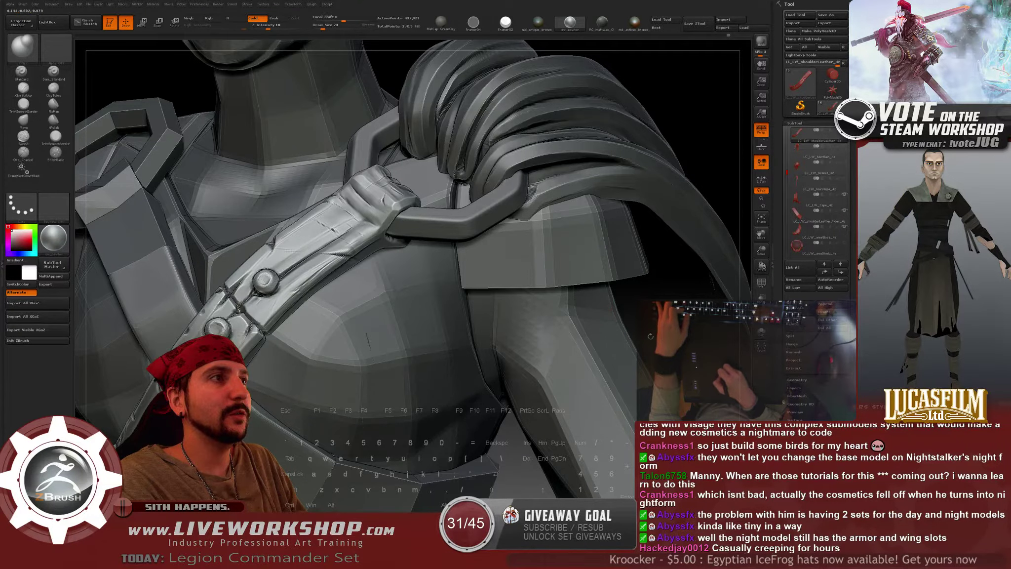
left_click_drag(662, 232, 608, 237)
key("s")
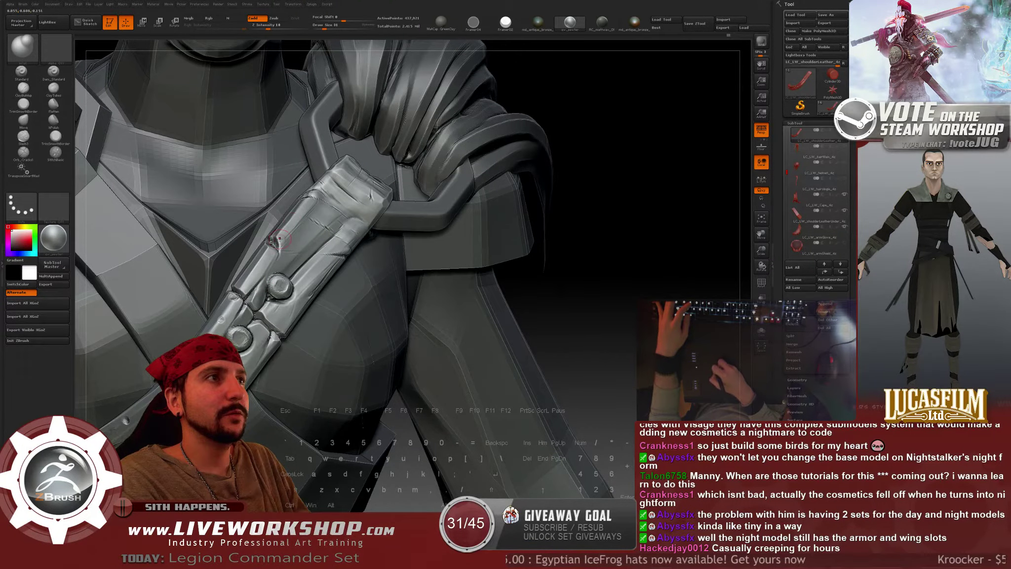
mouse_move(606, 188)
left_mouse_down("alt")
mouse_move(612, 181)
mouse_move(583, 163)
left_mouse_up("alt")
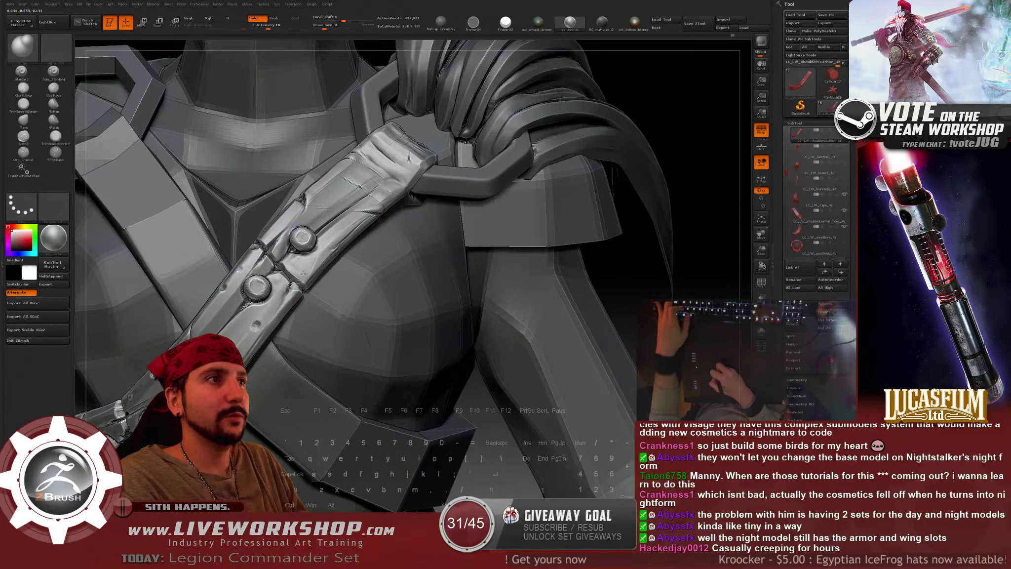
Smooth and polish the cracked leather around the two upper rivets and just below them, adjusting the brush size.
left_click_drag(299, 267, 294, 266, "shift")
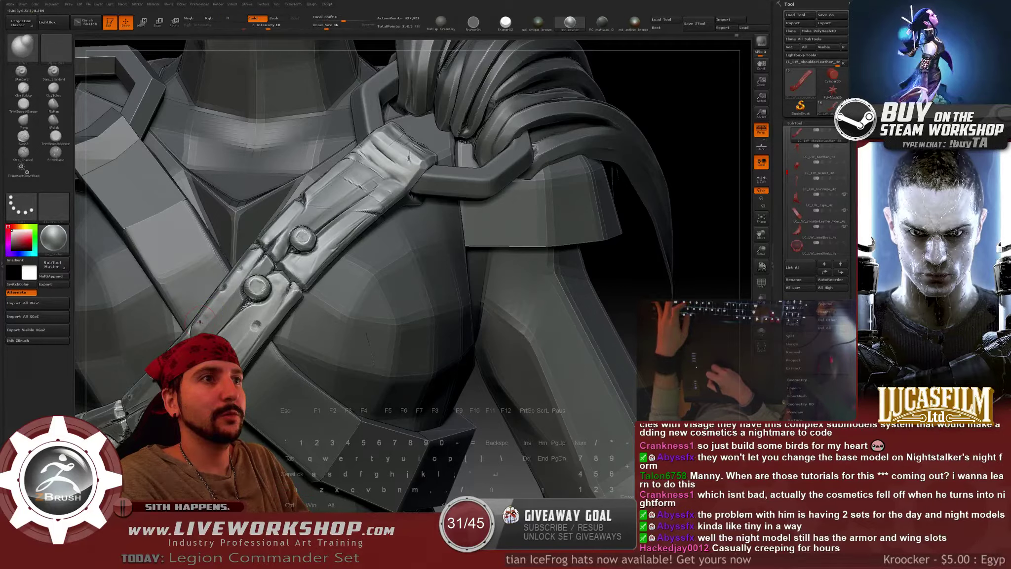
key("shift")
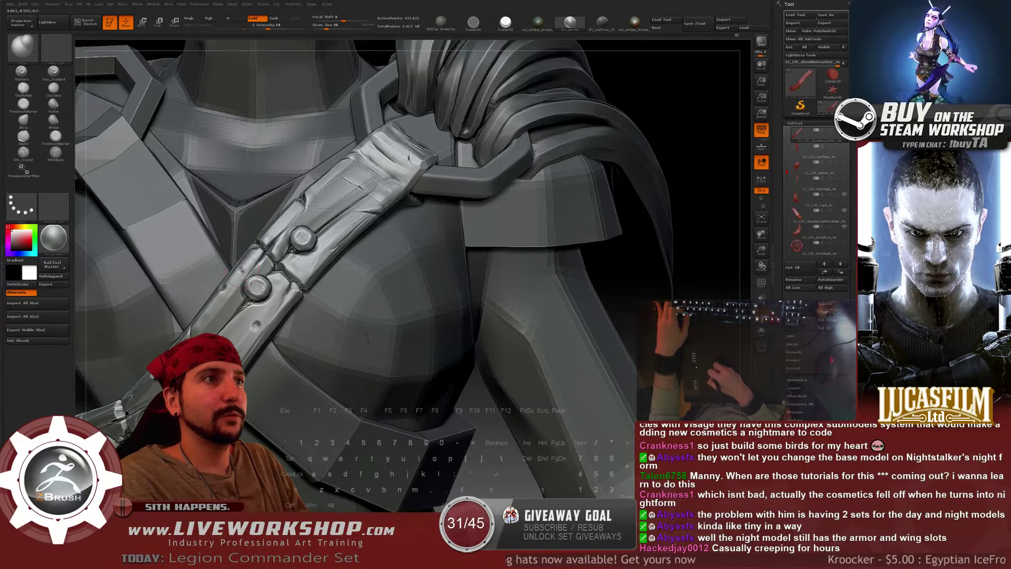
key("shift")
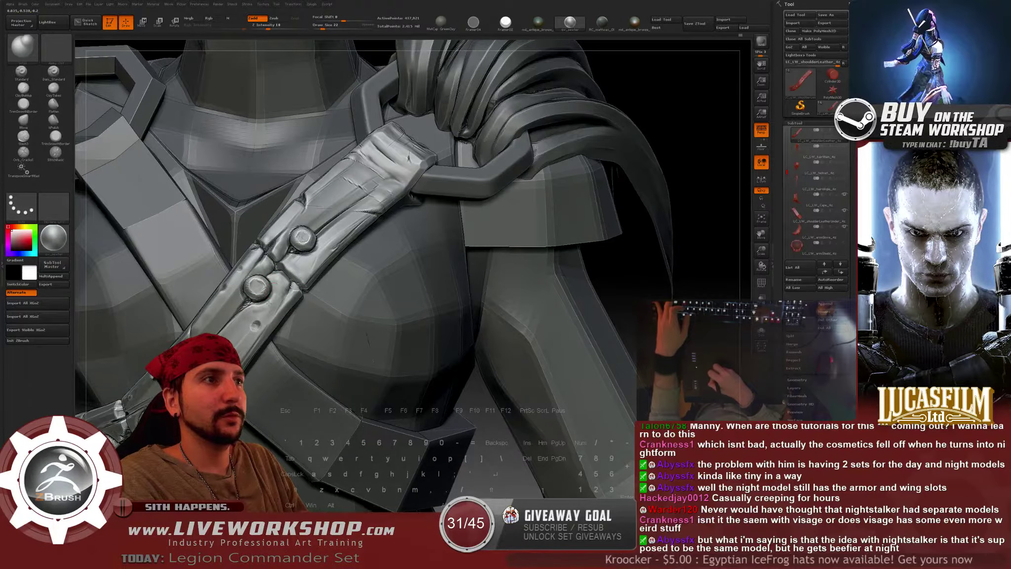
key("s")
left_click_drag(272, 287, 275, 287)
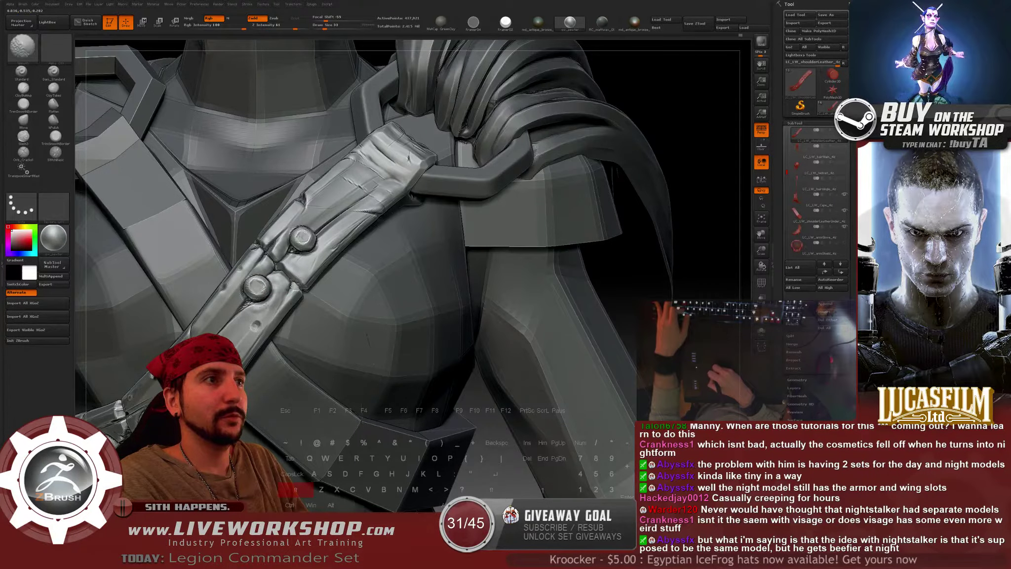
Polish the strap's surface and edge along the stretch between the upper and lower rivet pairs.
left_click_drag(668, 245, 665, 173, "alt")
left_click_drag(629, 210, 517, 229, "alt")
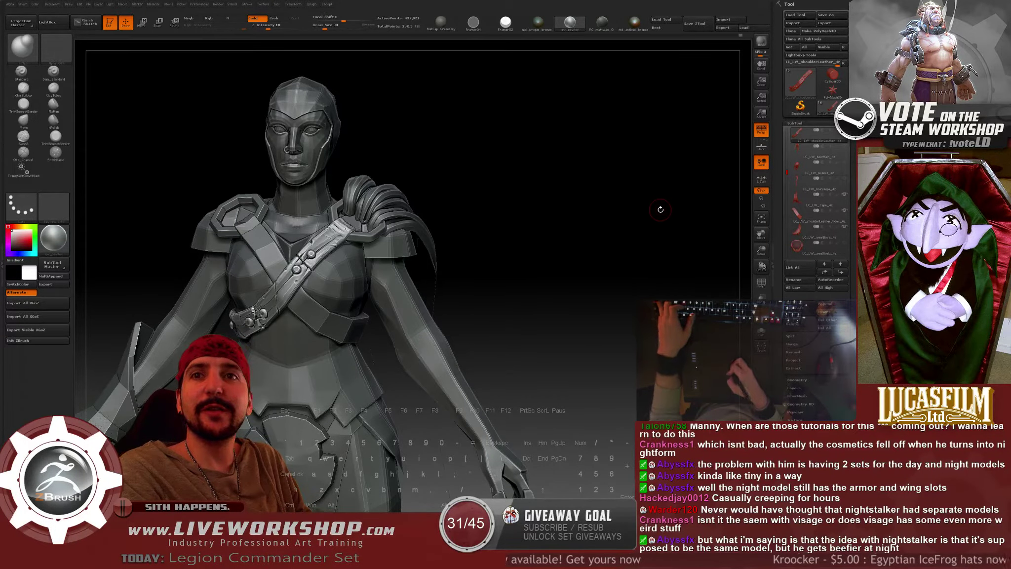
left_click_drag(661, 210, 684, 218, "alt")
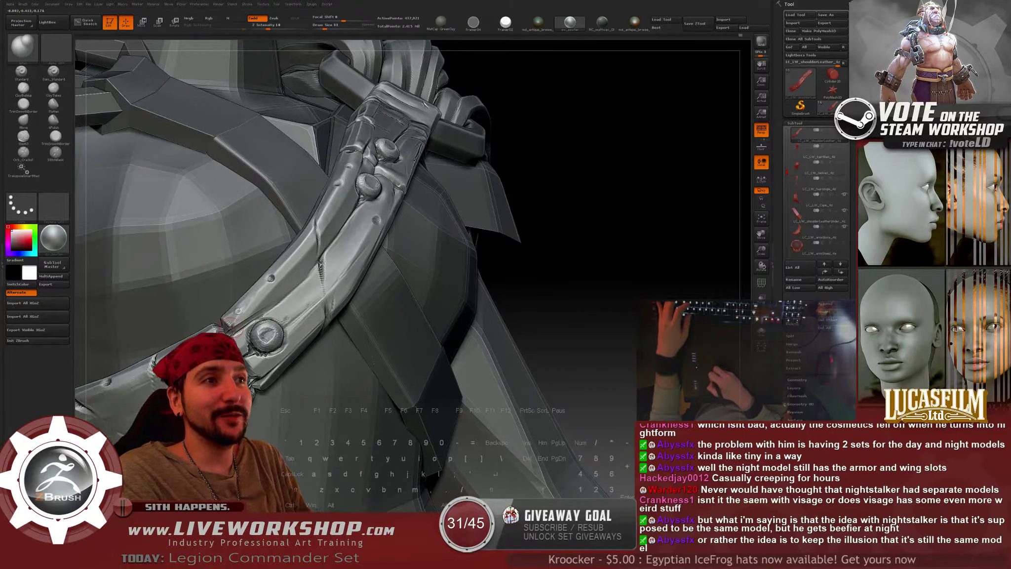
left_click_drag(546, 252, 637, 216)
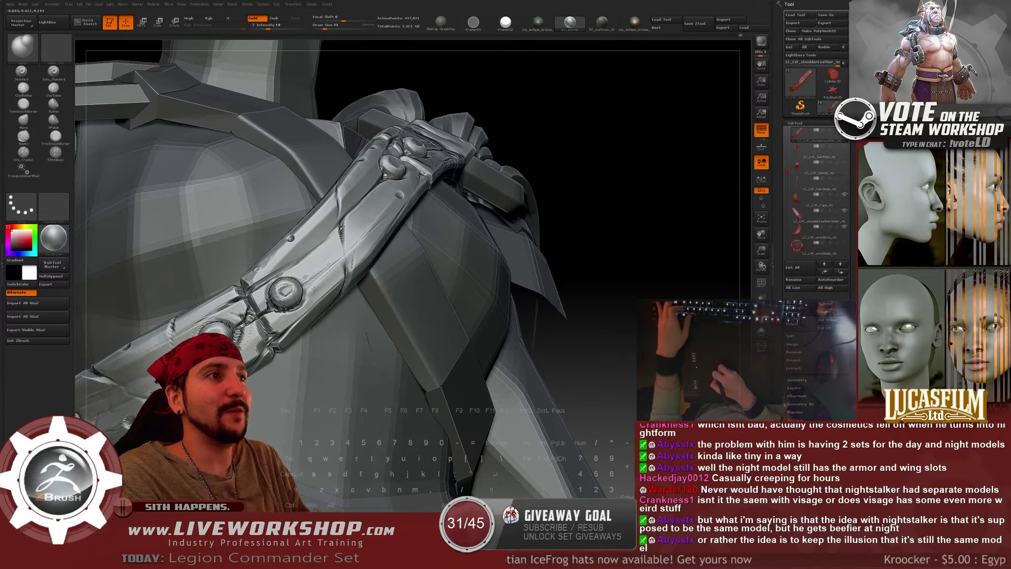
left_click_drag(403, 234, 398, 197)
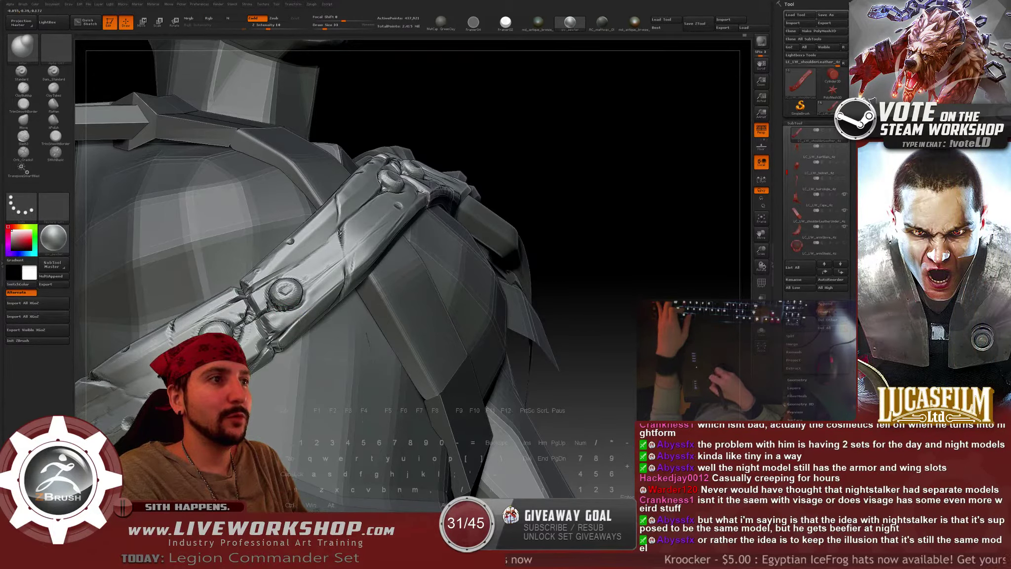
left_click_drag(563, 200, 623, 212)
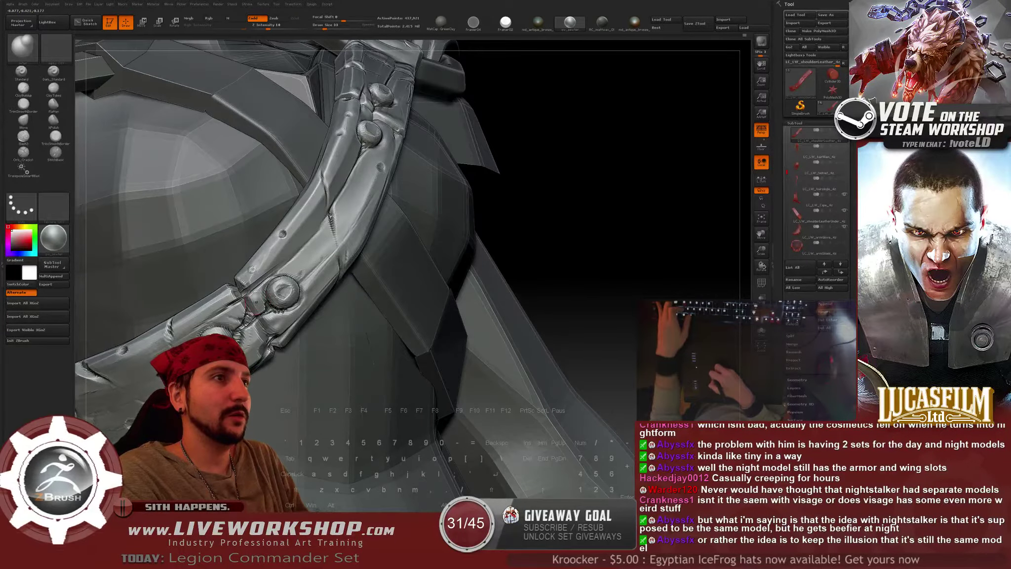
Smooth and polish the notch and crack edges at the strap's upper edge beside the lower rivet pair.
left_click_drag(255, 296, 258, 303, "shift")
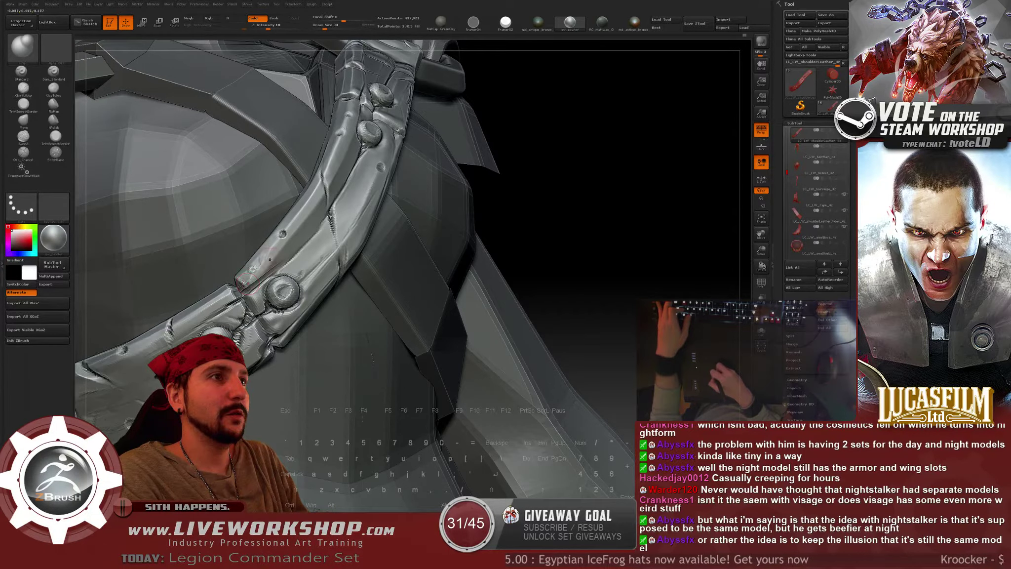
left_click_drag(254, 278, 248, 282, "shift")
left_click_drag(542, 199, 577, 203)
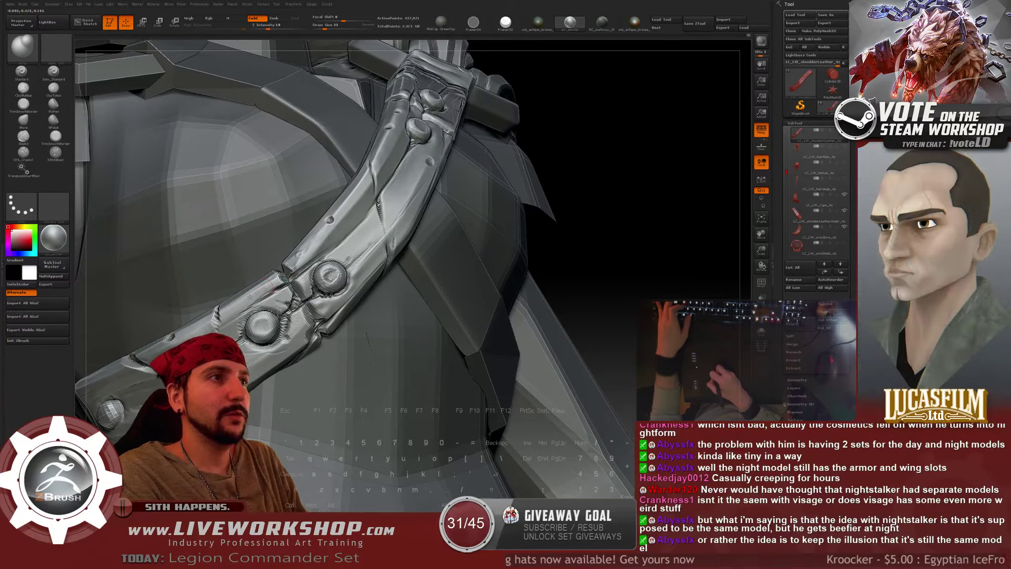
key("shift")
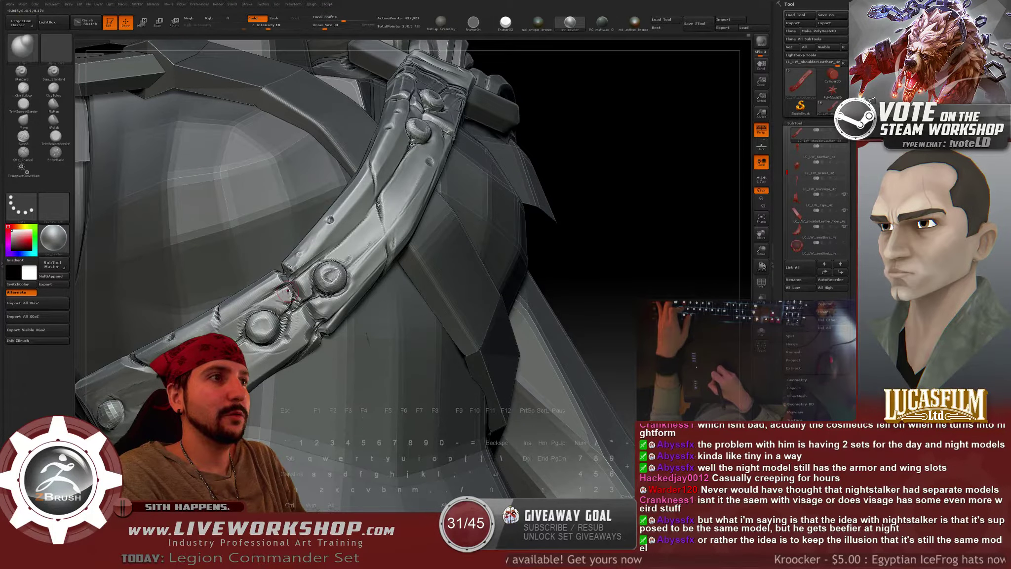
left_click_drag(283, 291, 295, 300)
Polish and smooth the leather between the two lower rivets toward the strap's lower edge.
left_click_drag(600, 237, 558, 257)
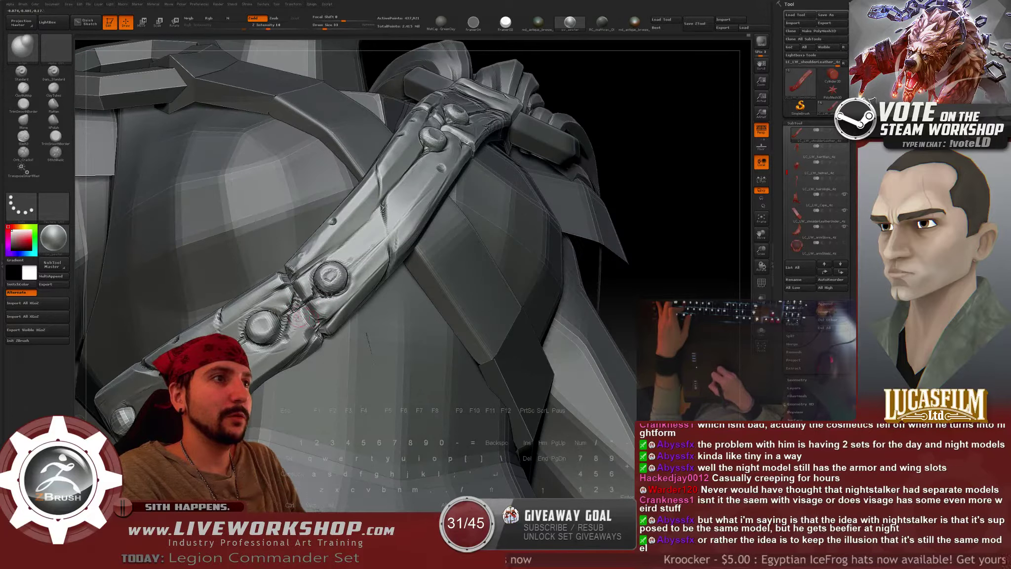
mouse_move(305, 318)
left_mouse_down()
mouse_move(307, 333)
mouse_move(302, 324)
left_mouse_up()
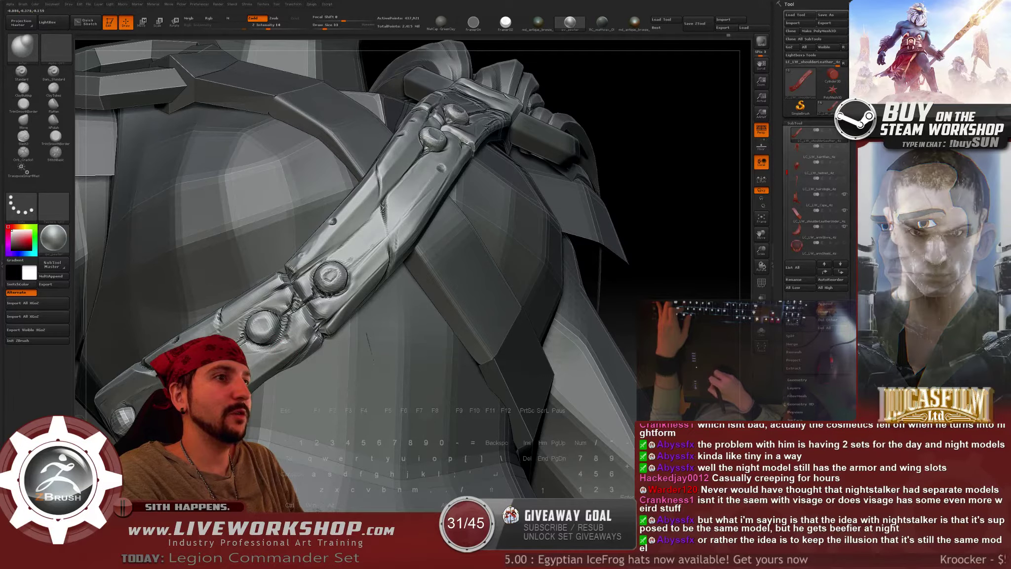
key("shift")
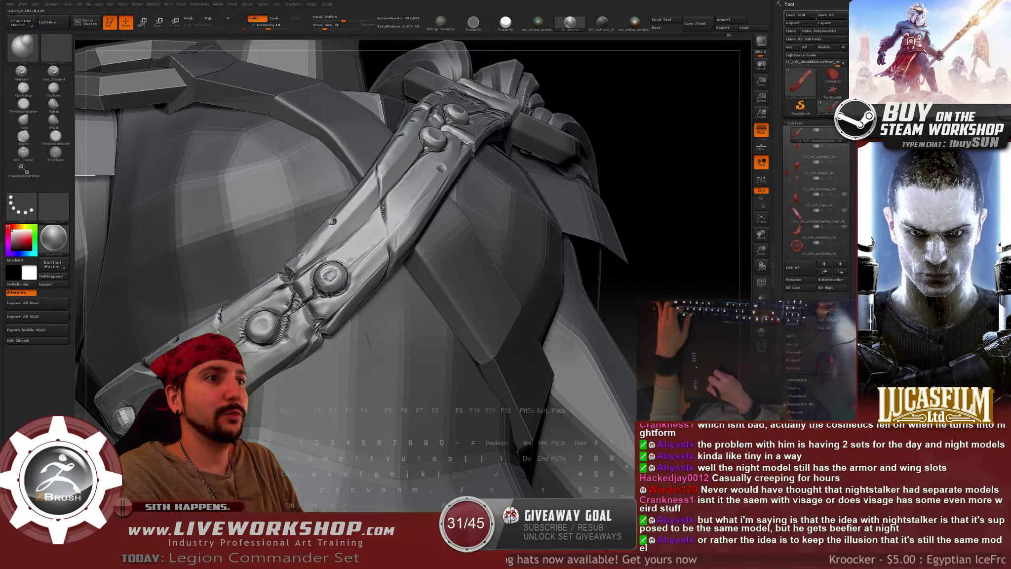
key("shift")
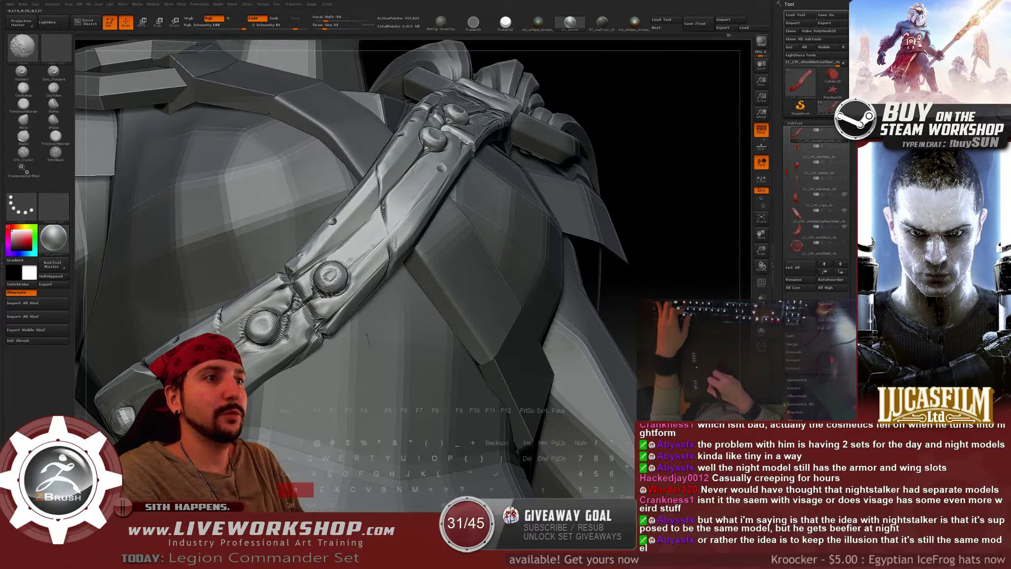
Polish the wide lower end of the strap around its notches with a resized hPolish brush.
mouse_move(693, 275)
left_mouse_down("alt")
mouse_move(605, 179)
mouse_move(541, 260)
mouse_move(582, 219)
mouse_move(596, 253)
mouse_move(605, 246)
mouse_move(593, 228)
mouse_move(599, 258)
left_mouse_up("alt")
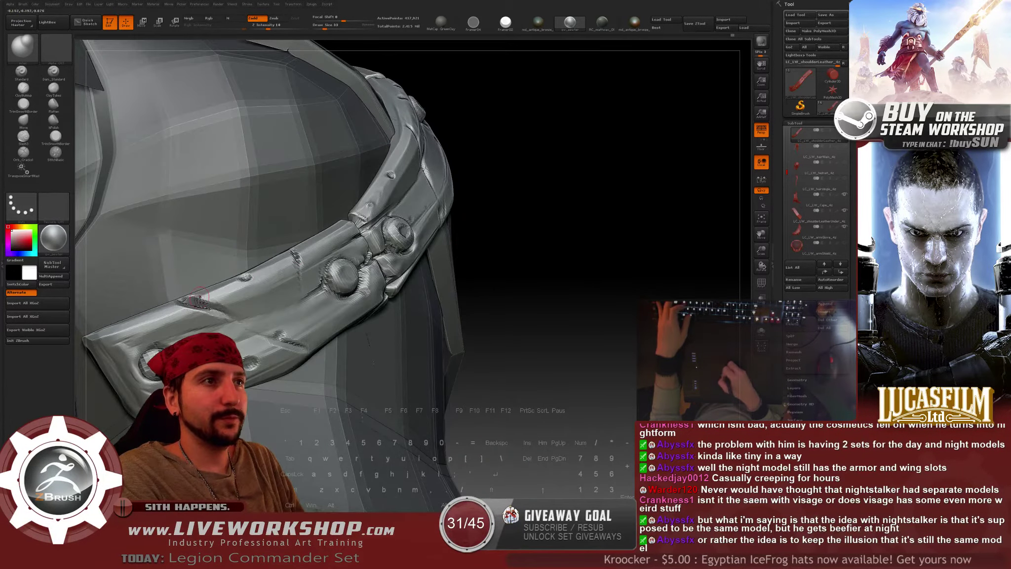
key("s")
left_click_drag(167, 314, 164, 315)
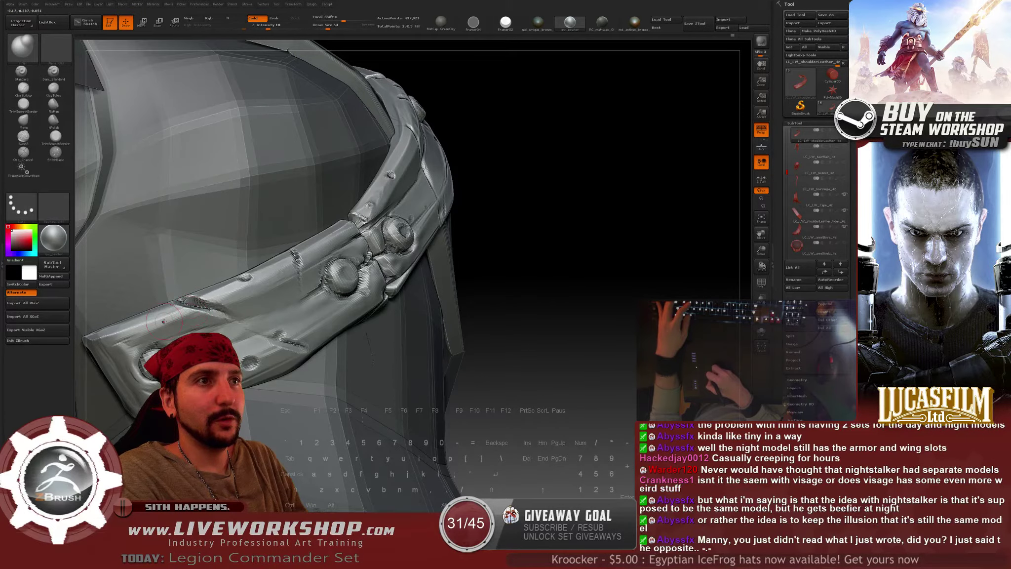
left_click(176, 315)
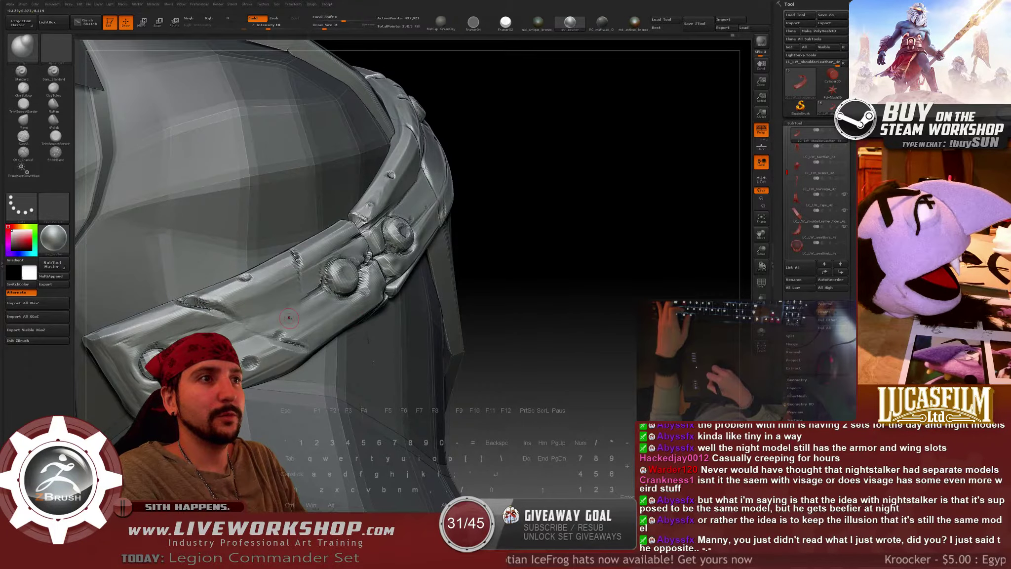
right_click_drag(289, 317, 263, 340)
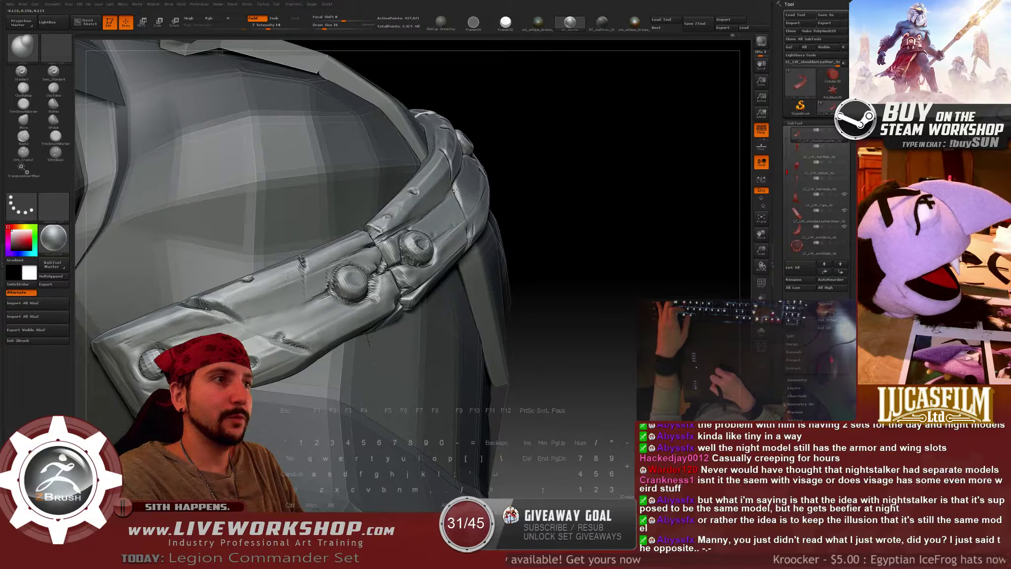
Smooth and polish the strap's lower edge from the lower rivet pair to the end of the strap.
key("shift")
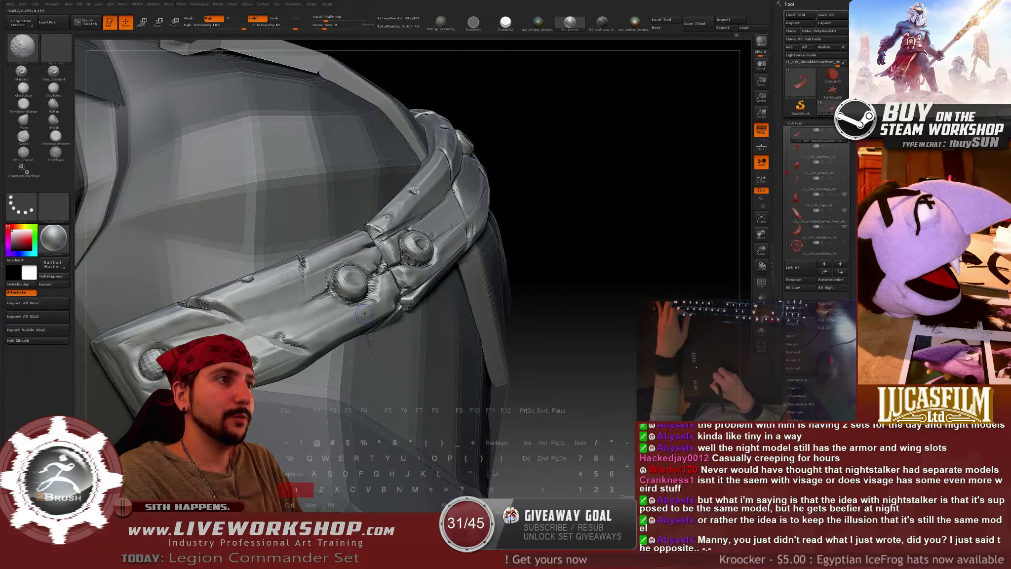
right_click_drag(287, 344, 283, 353)
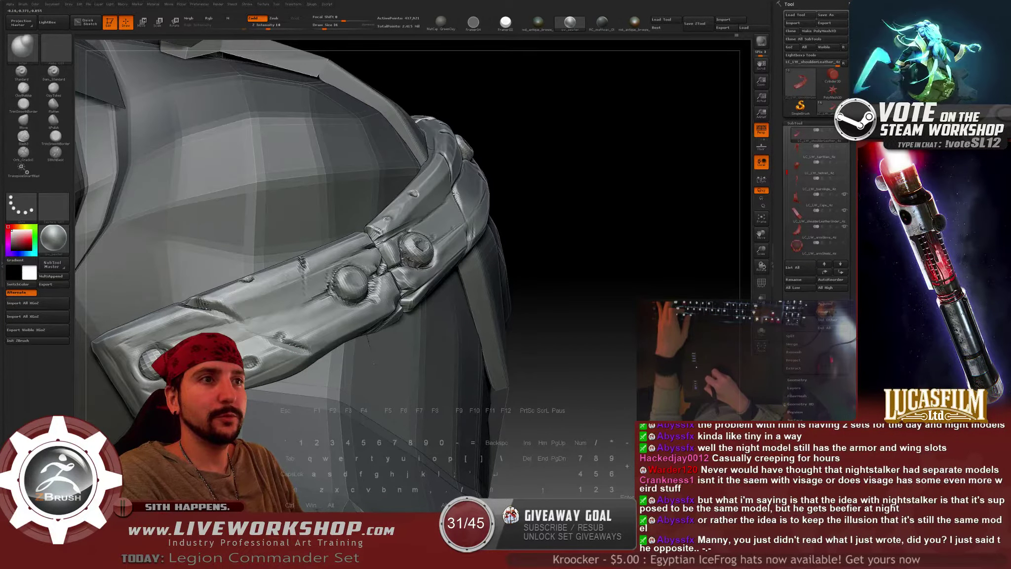
key("shift")
mouse_move(526, 343)
left_mouse_down("alt")
mouse_move(558, 223)
mouse_move(555, 235)
mouse_move(602, 224)
mouse_move(571, 219)
mouse_move(547, 230)
mouse_move(583, 307)
left_mouse_up("alt")
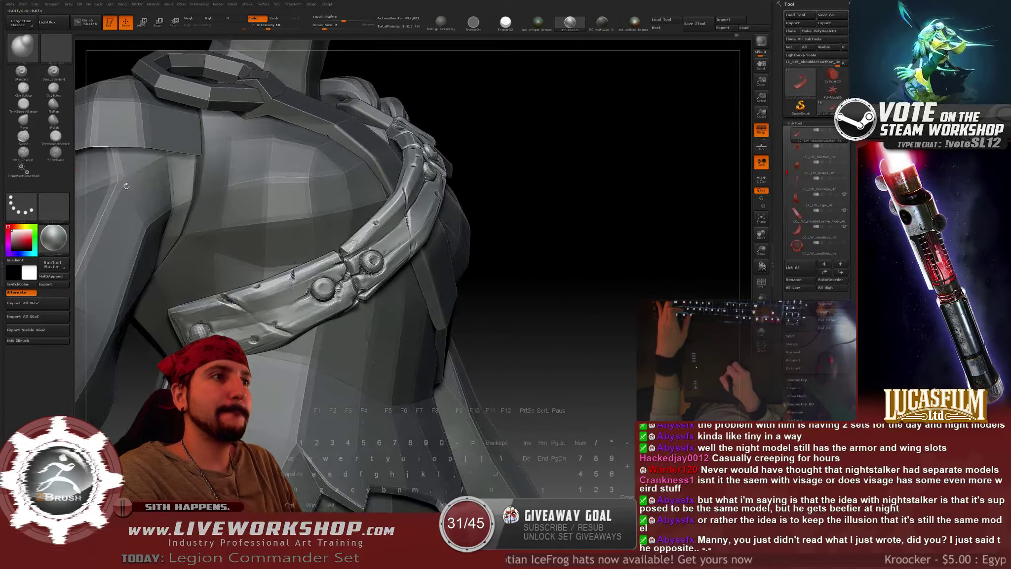
Carve fine cracks with the Orb_Cracks brush into the strap's lower end beside the lower rivets, smoothing where needed.
left_click(28, 157)
left_click_drag(566, 202, 591, 199)
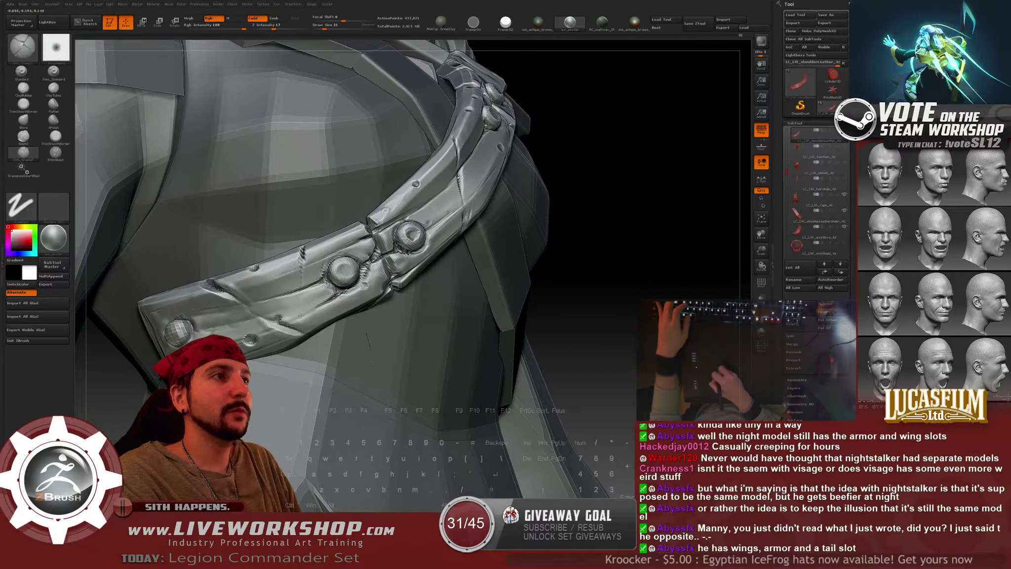
key("shift")
left_click_drag(319, 306, 339, 296, "shift")
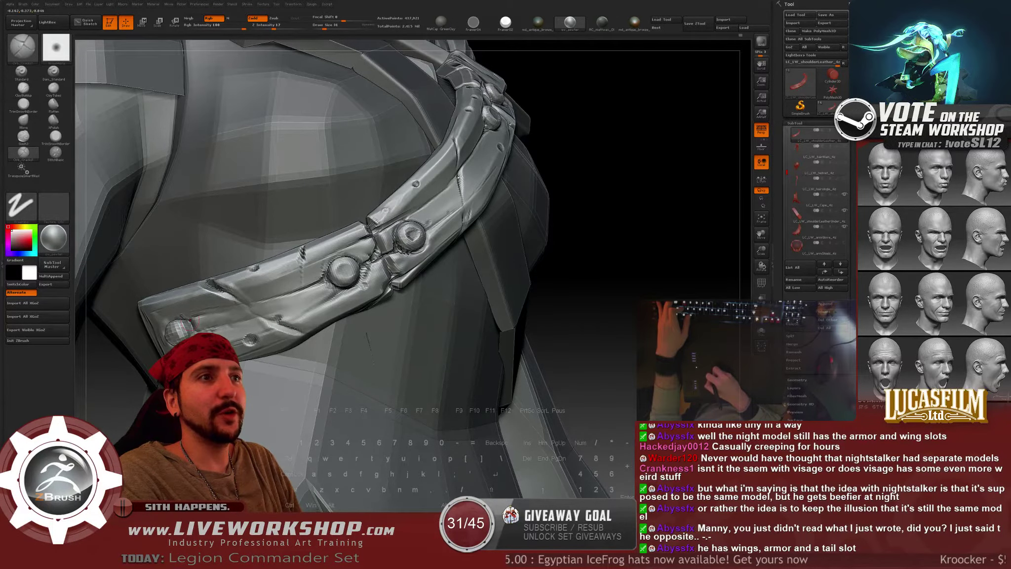
right_click_drag(190, 323, 175, 322)
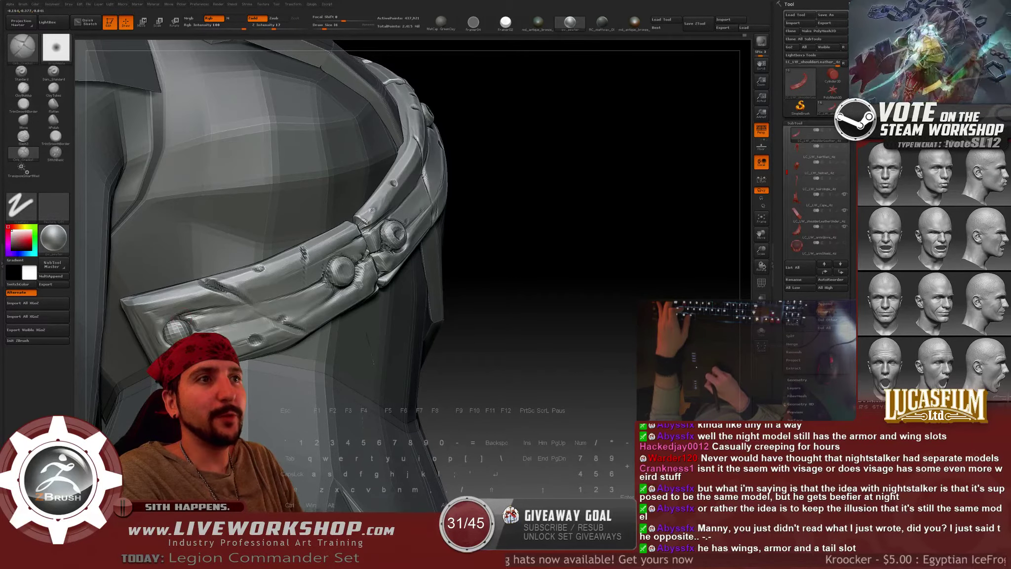
key("shift")
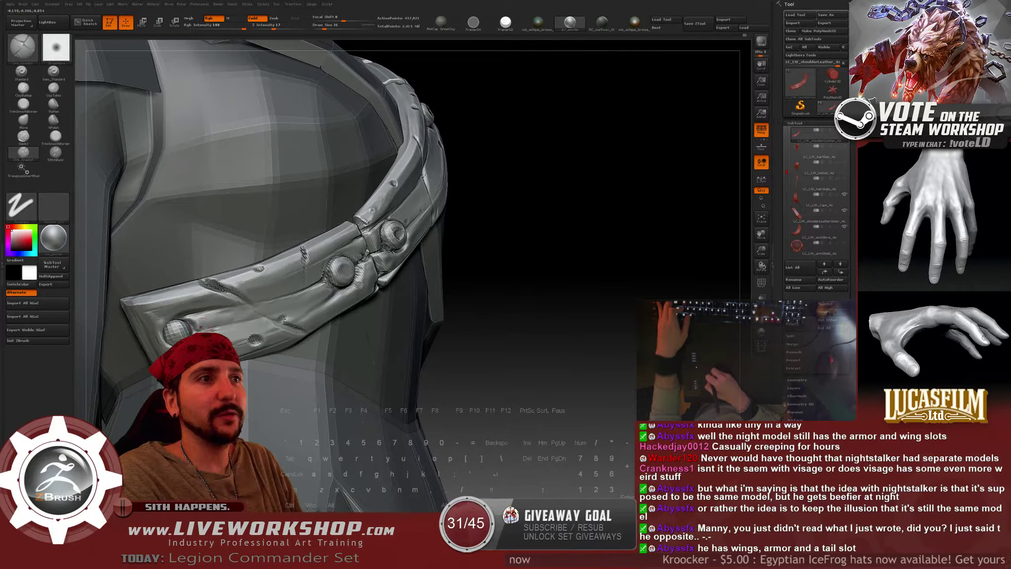
Carve fine cracks into the strap below the upper rivets and along its outer edge, smoothing where needed.
left_click_drag(490, 264, 588, 247)
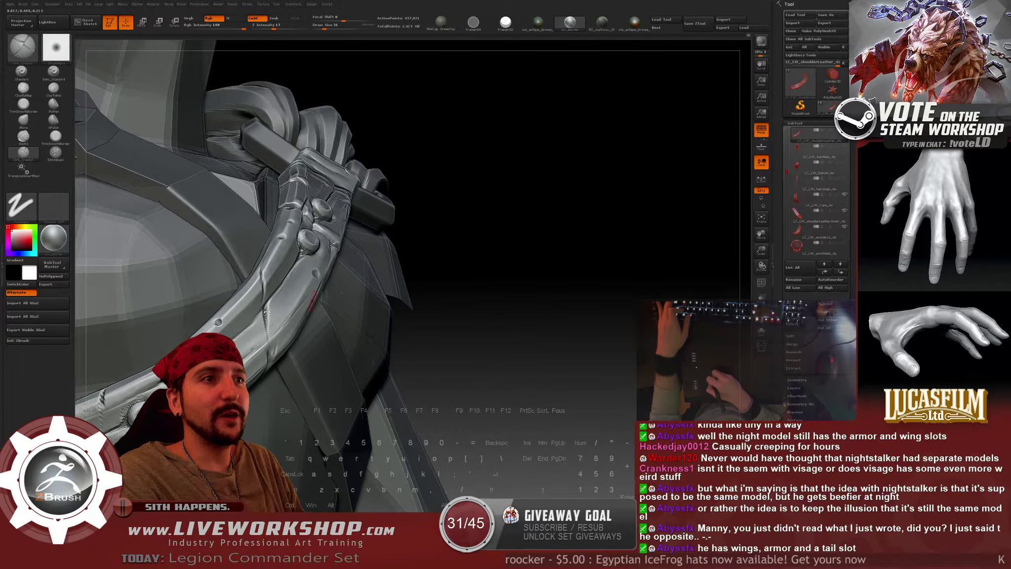
left_click_drag(342, 293, 412, 291)
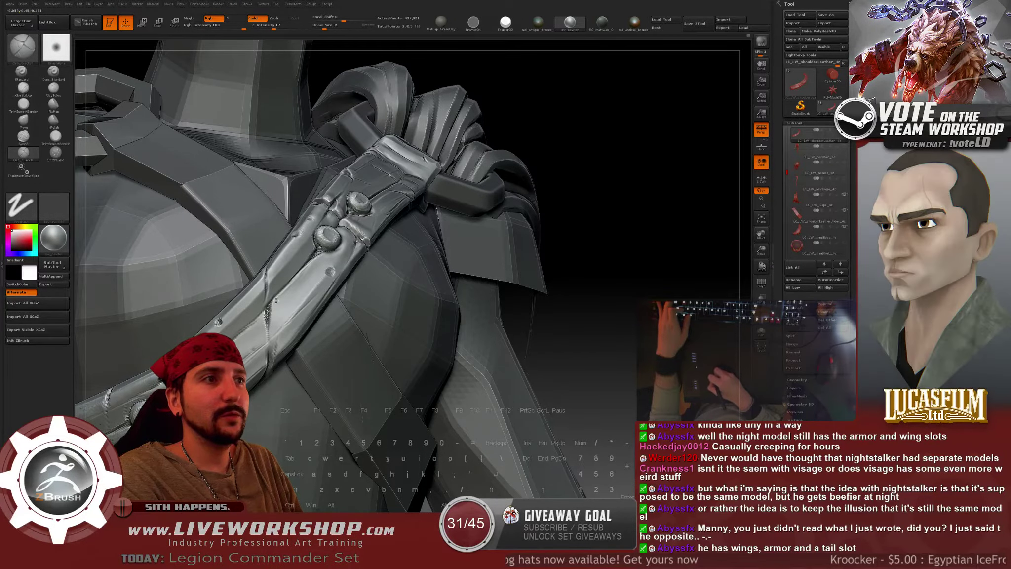
left_click_drag(522, 262, 253, 312, "shift")
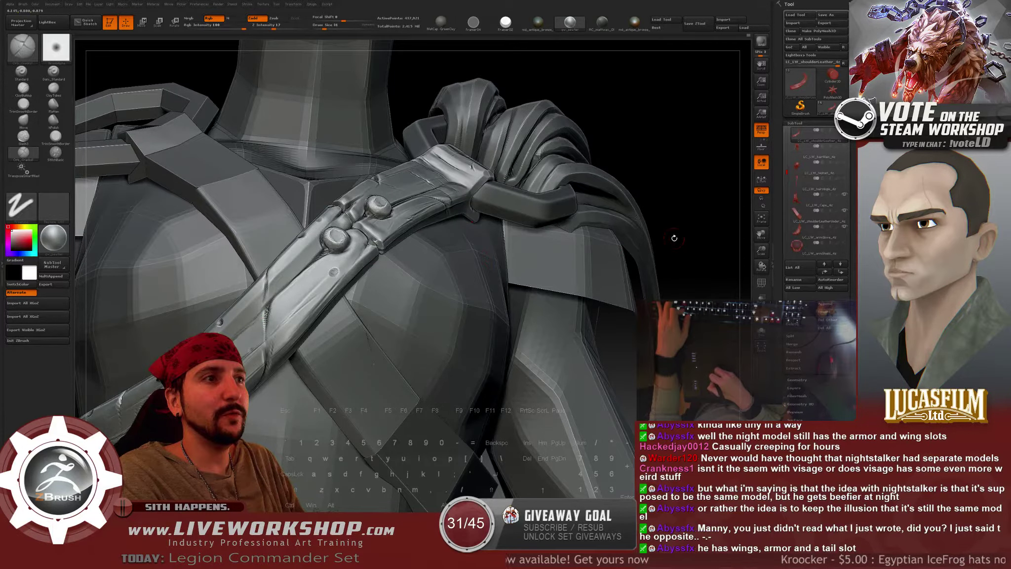
left_click_drag(672, 237, 696, 253)
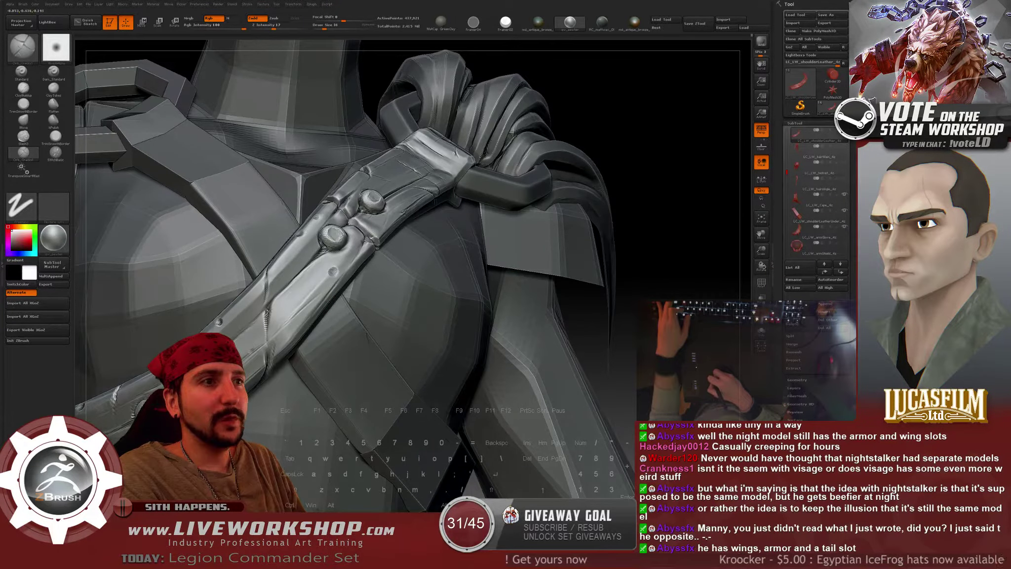
left_click_drag(607, 287, 568, 277)
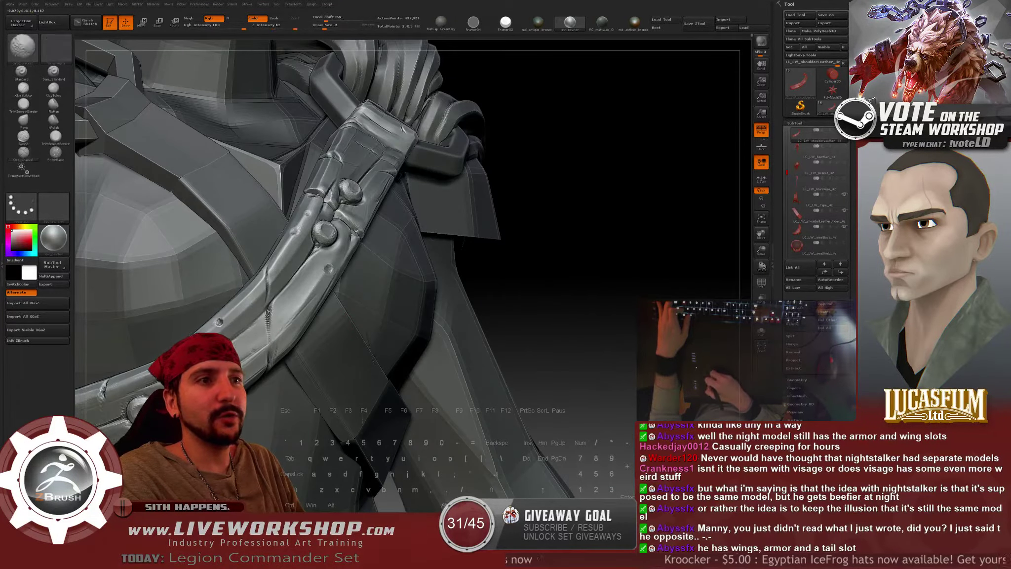
Carve fine cracks into the inner edge of the strap's upper end beside the shoulder ring, smoothing where needed.
left_click_drag(587, 277, 523, 277)
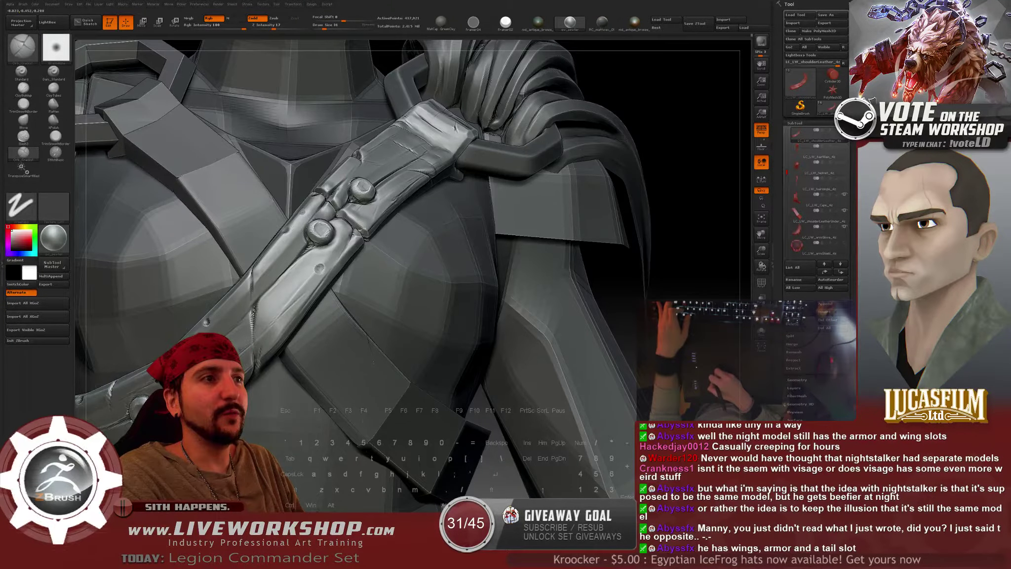
left_click_drag(594, 243, 419, 259)
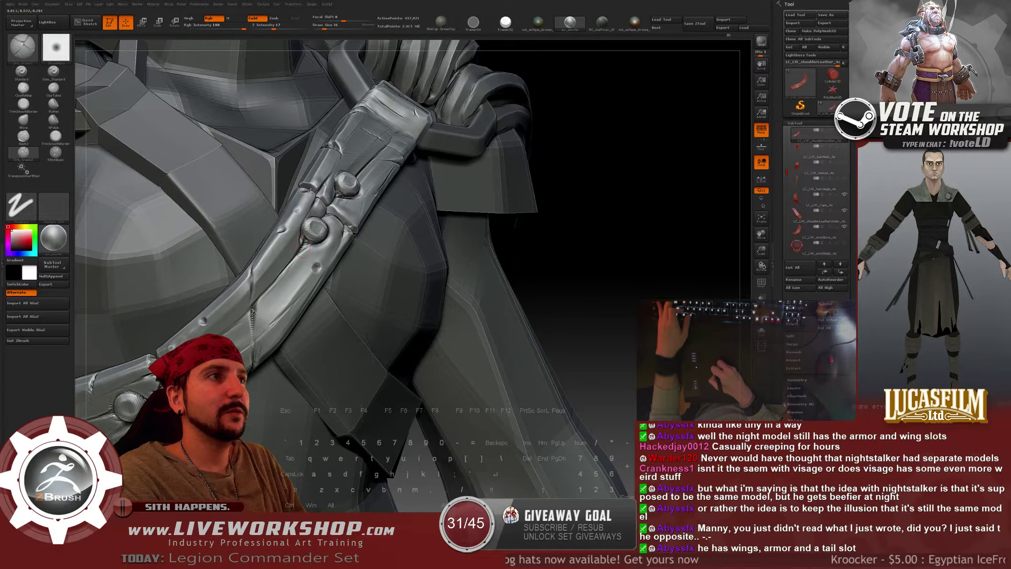
key("shift")
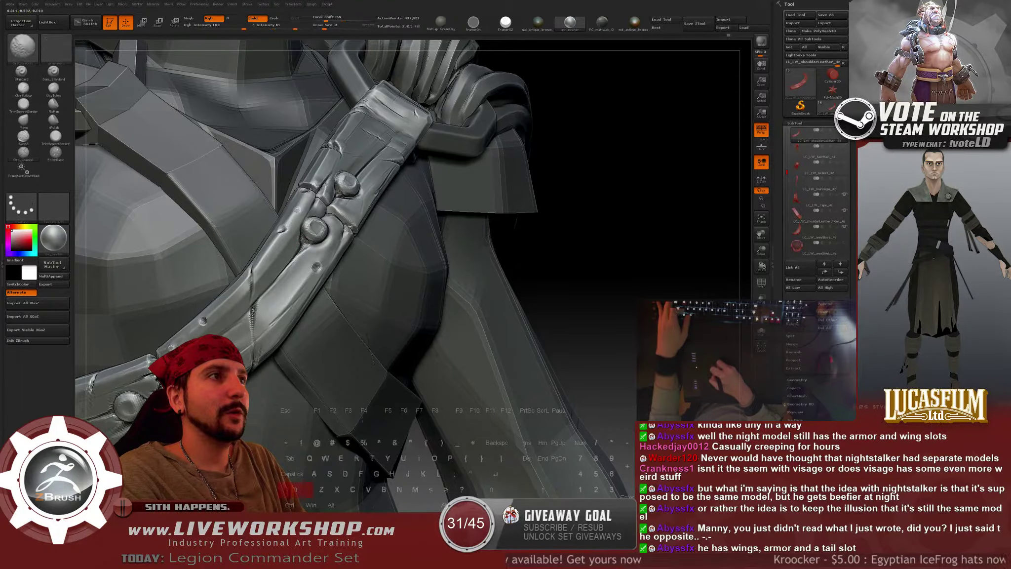
mouse_move(541, 207)
left_mouse_down("alt")
mouse_move(548, 105)
mouse_move(515, 255)
mouse_move(575, 268)
mouse_move(571, 285)
mouse_move(546, 265)
mouse_move(568, 299)
mouse_move(578, 261)
mouse_move(581, 307)
left_mouse_up("alt")
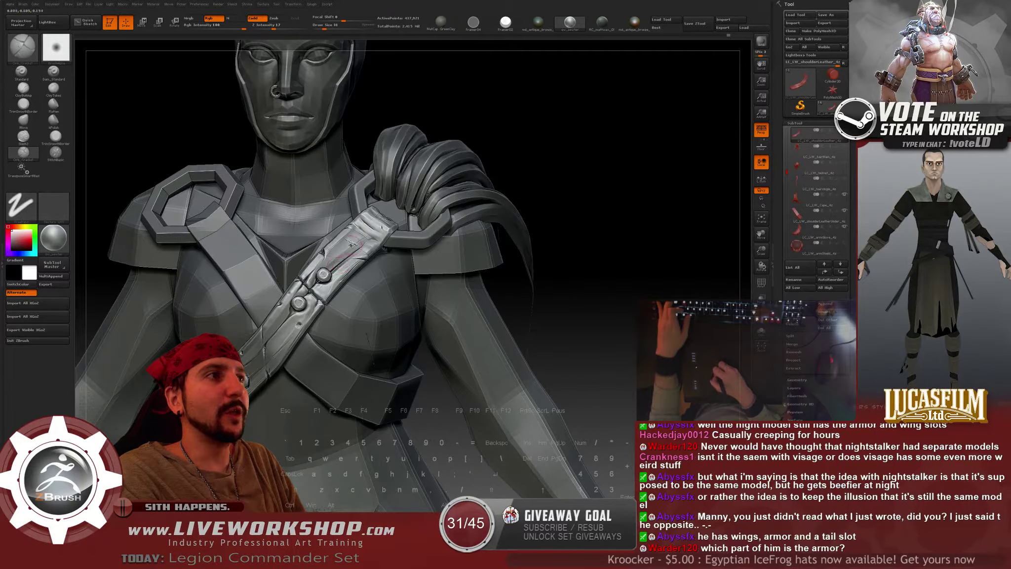
left_click_drag(689, 237, 710, 154)
left_click_drag(618, 46, 713, 57)
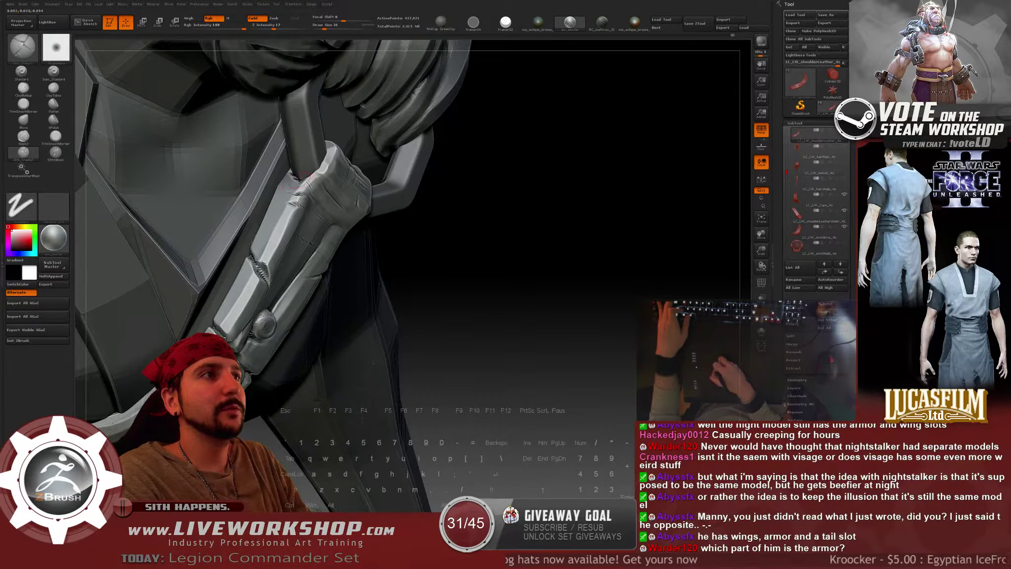
left_click_drag(283, 179, 288, 188, "shift")
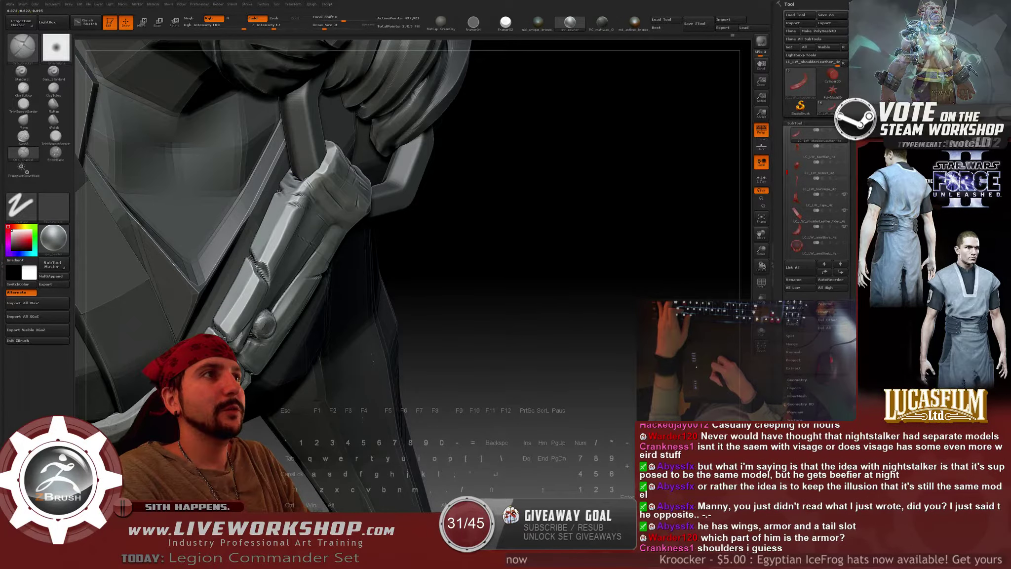
left_click_drag(279, 191, 288, 189, "shift")
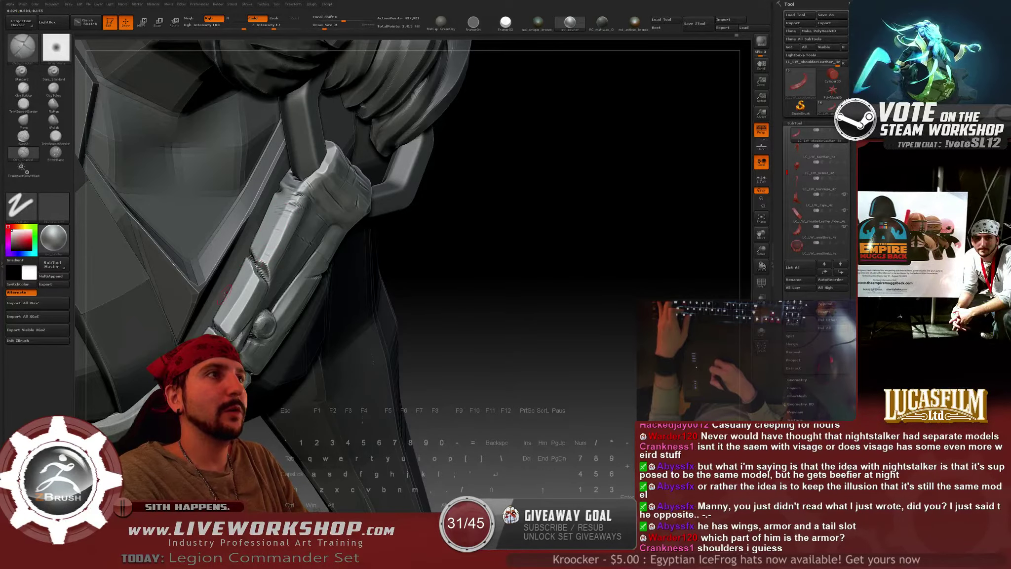
key("shift")
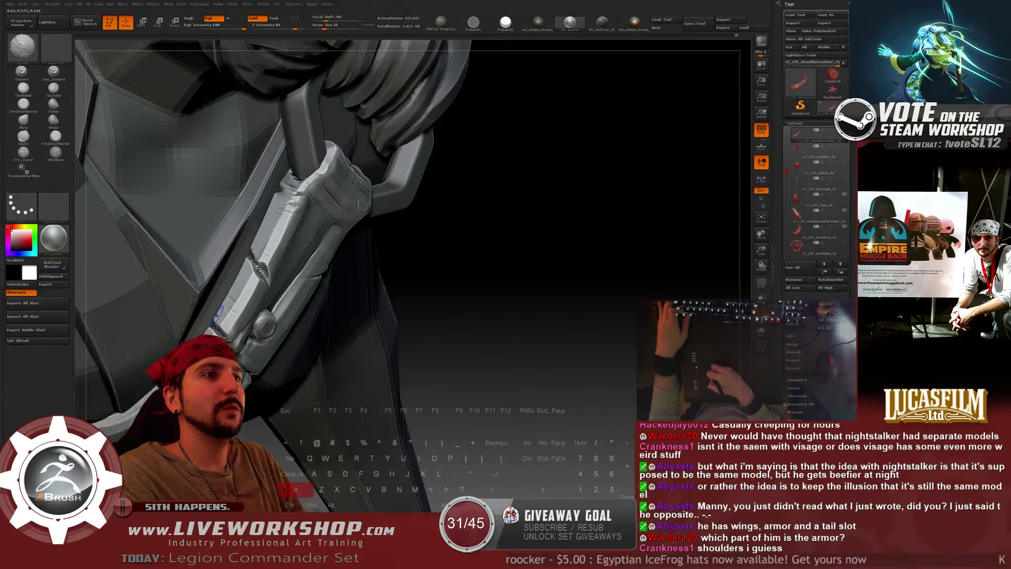
left_click_drag(291, 205, 283, 206, "shift")
Carve fine cracks along the strap's outer edge from the shoulder ring down to the seam between the upper rivets, smoothing where needed.
left_click_drag(593, 221, 444, 230)
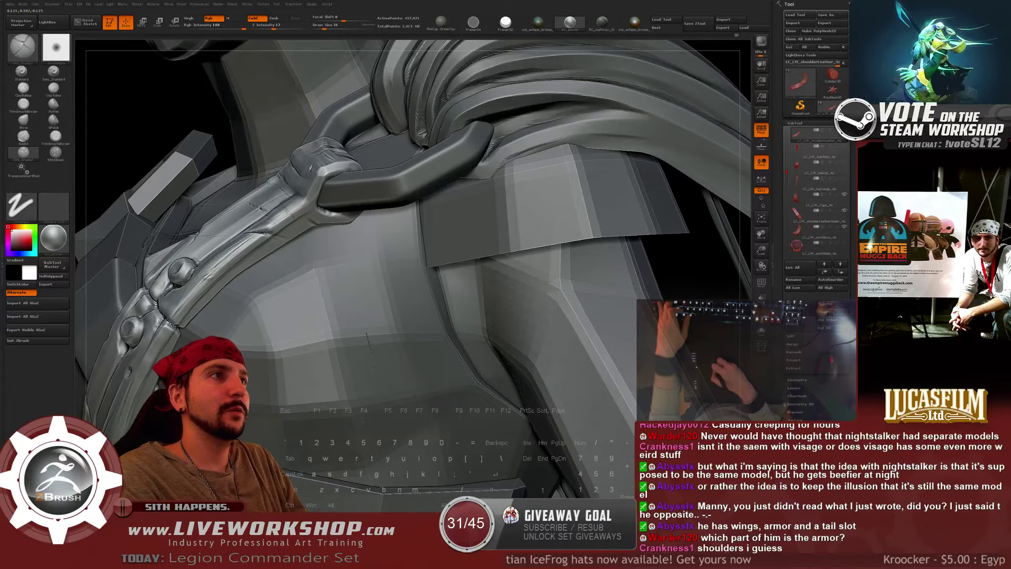
left_click_drag(294, 213, 300, 205, "shift")
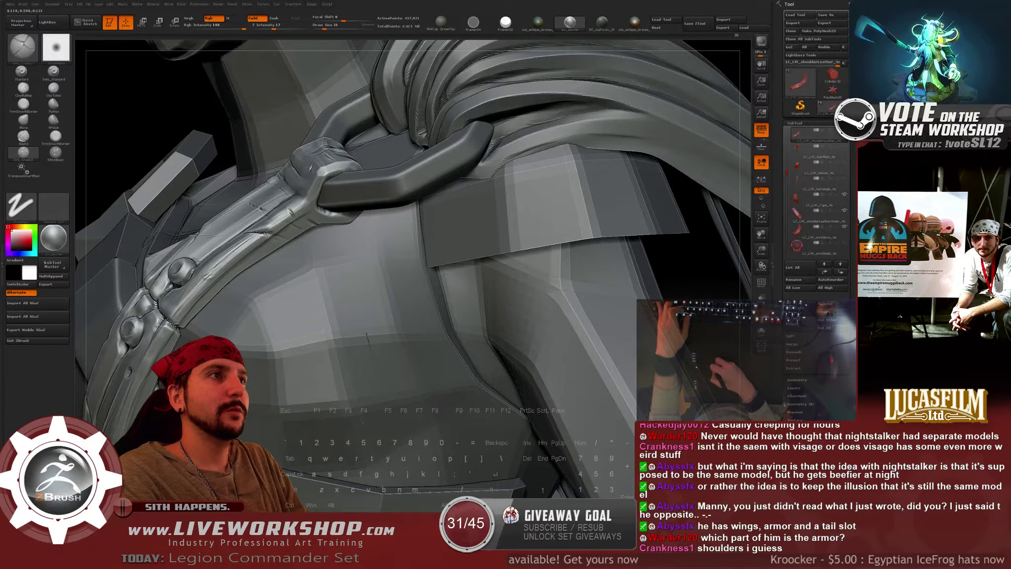
left_click_drag(304, 209, 311, 204, "shift")
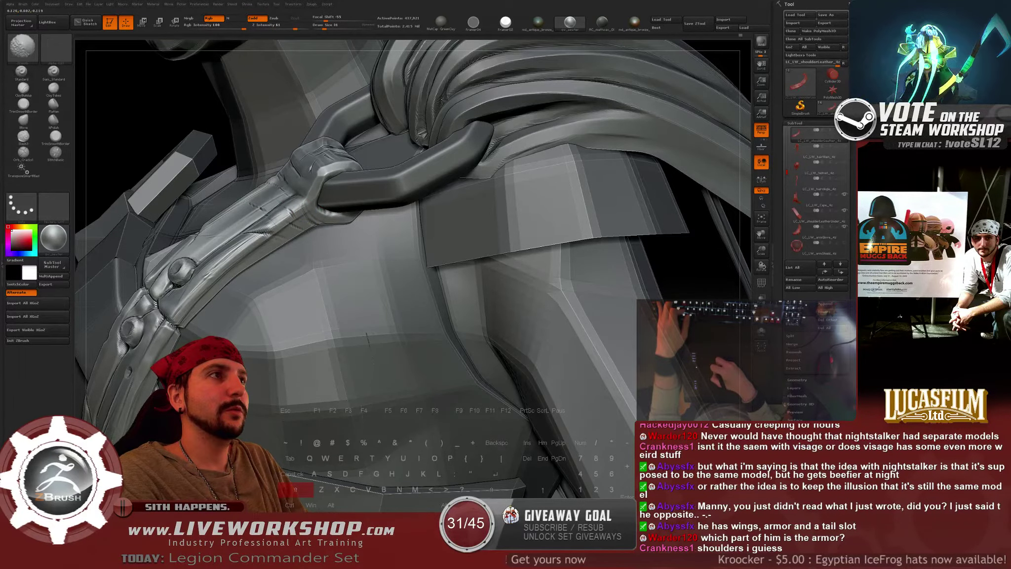
right_click_drag(153, 336, 174, 320)
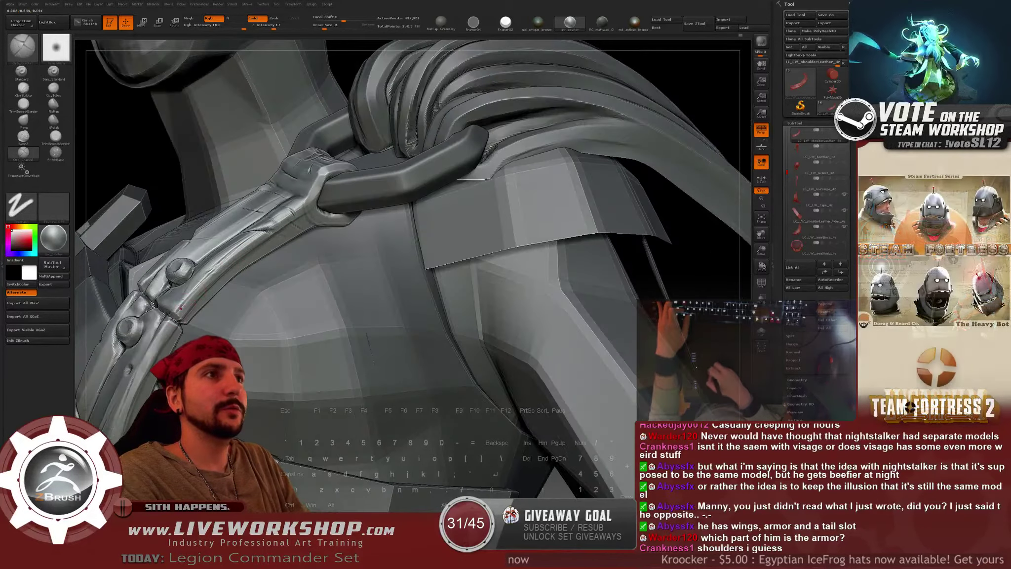
left_click_drag(186, 312, 154, 318, "shift")
Save the ZTool as a new version by adding an "e" to the LC_LW_2e file name.
right_click_drag(232, 198, 266, 63, "ctrl")
right_click_drag(549, 165, 459, 276)
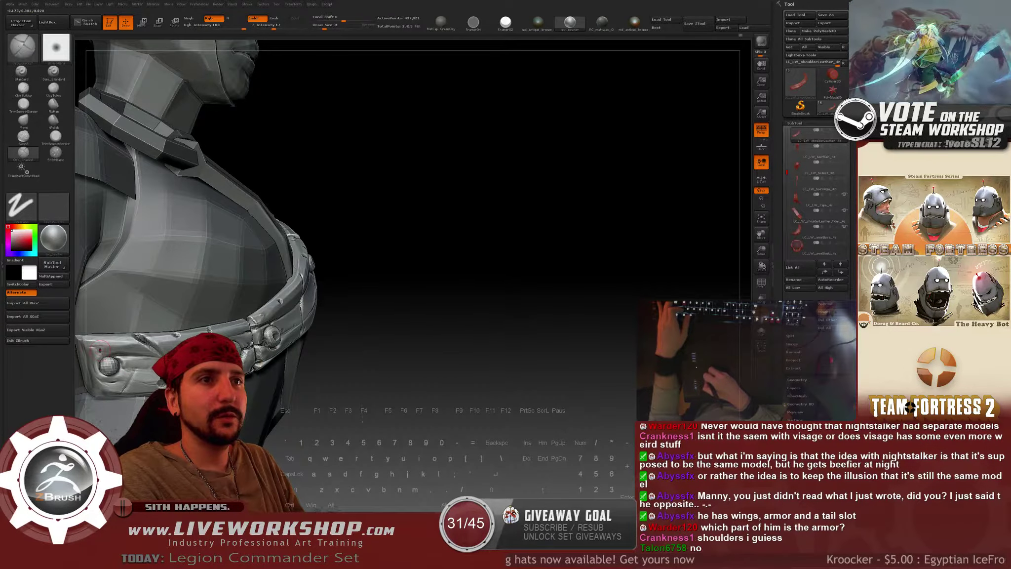
right_click_drag(413, 315, 602, 212, "ctrl")
left_click(695, 24)
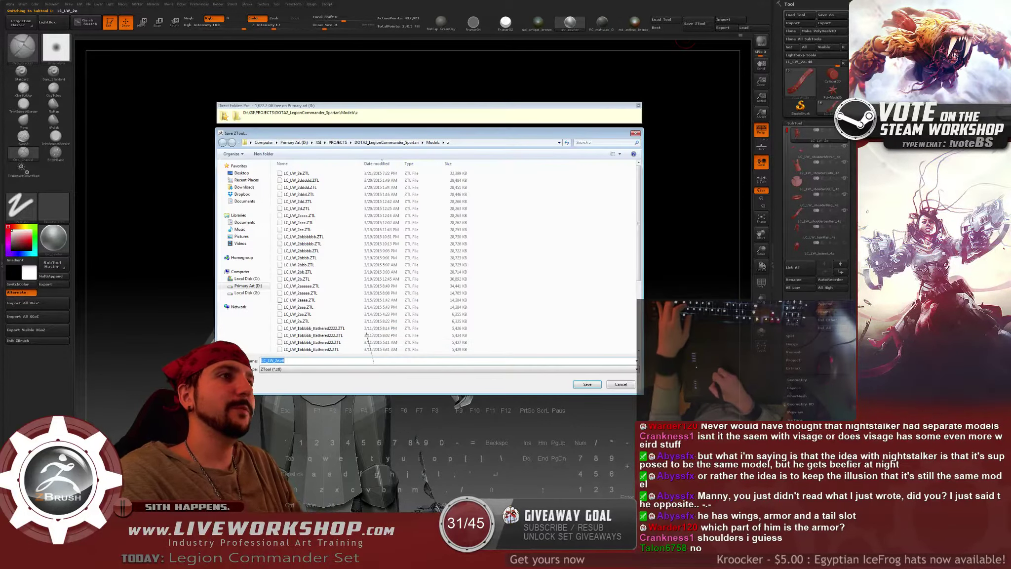
type("e")
key("Return")
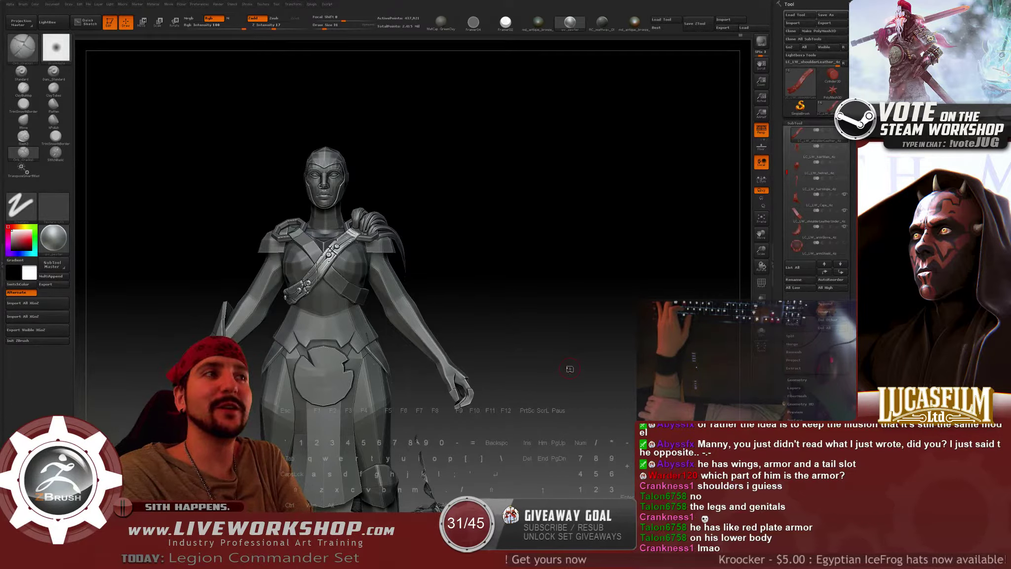
Examine the strap's sculpted detail up close, from the side and on the whole upper body.
left_click_drag(531, 242, 531, 292, "alt")
left_click_drag(635, 190, 578, 128, "alt")
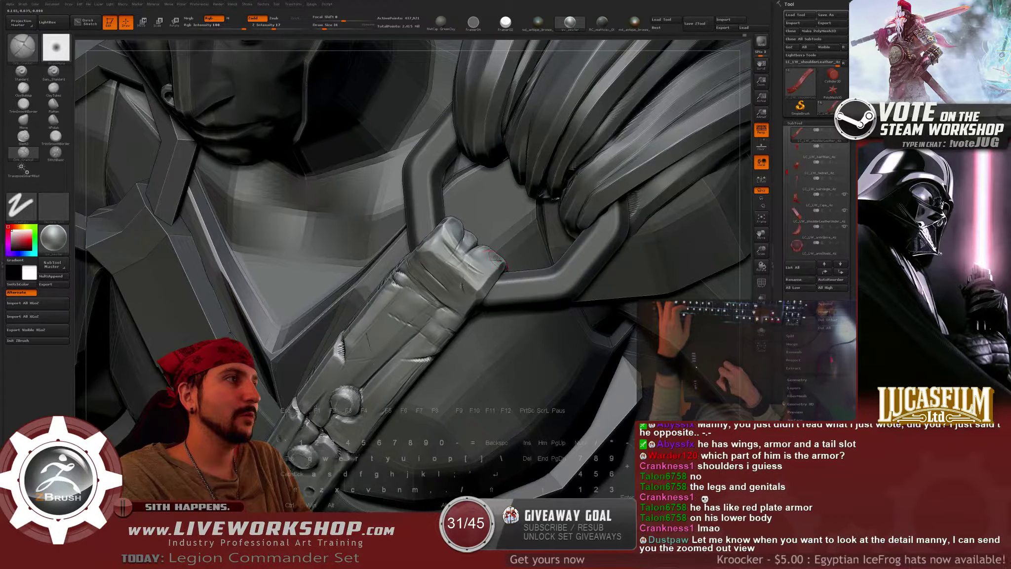
left_click_drag(515, 56, 497, 103)
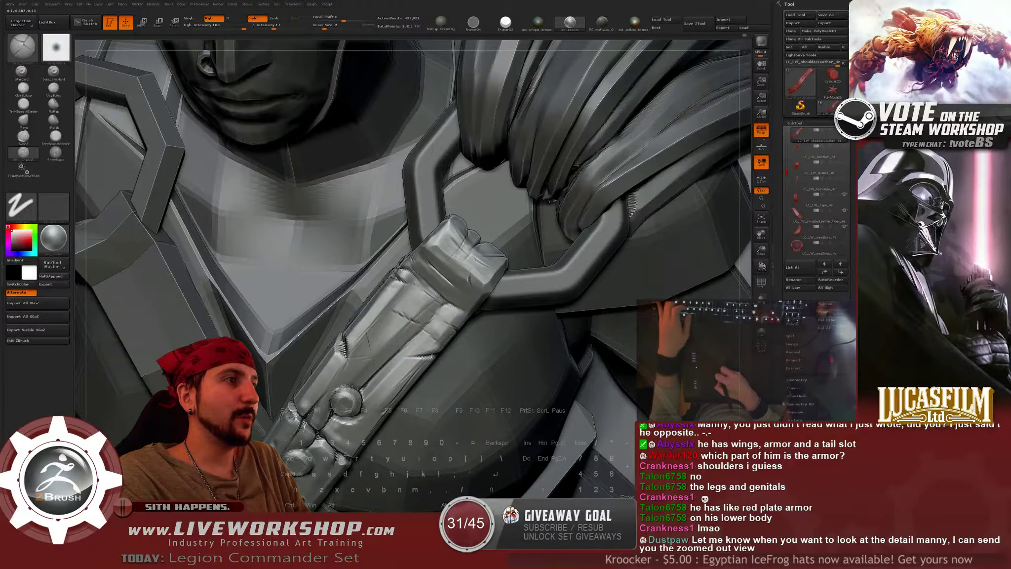
left_click_drag(418, 321, 353, 339)
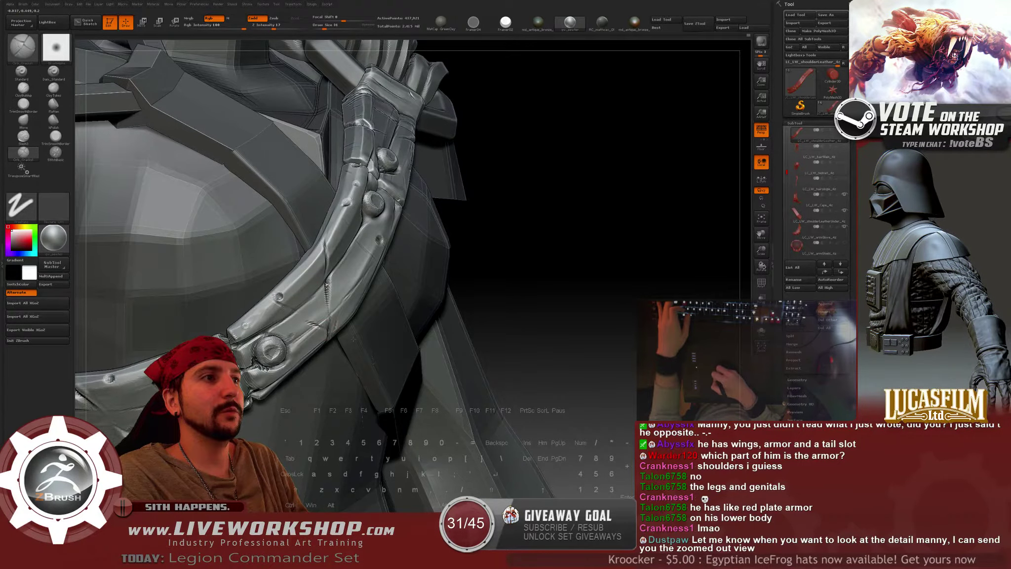
left_click_drag(605, 293, 605, 140, "alt")
left_click_drag(499, 277, 575, 376)
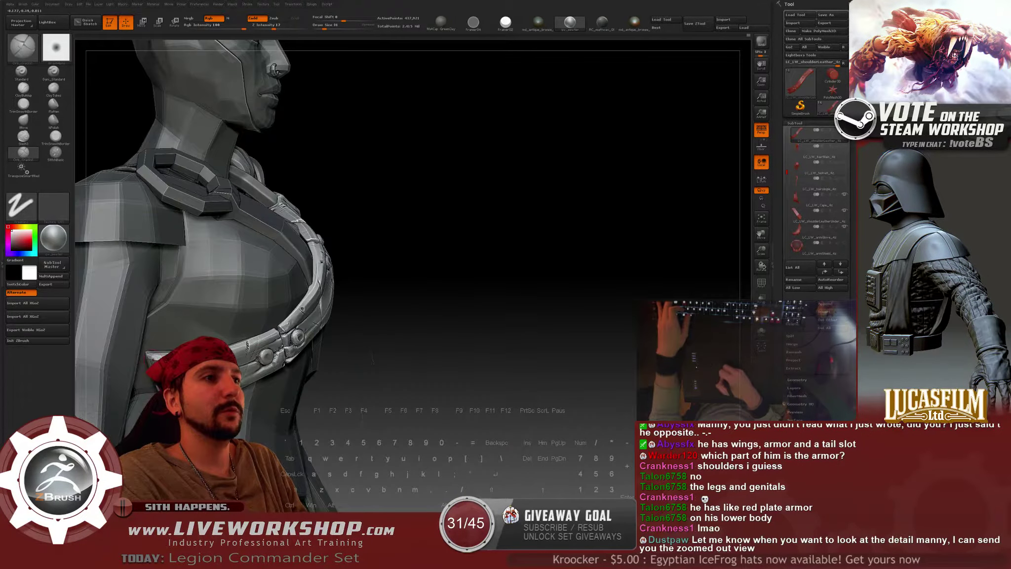
left_click_drag(575, 296, 576, 207, "alt")
left_click_drag(573, 247, 484, 247)
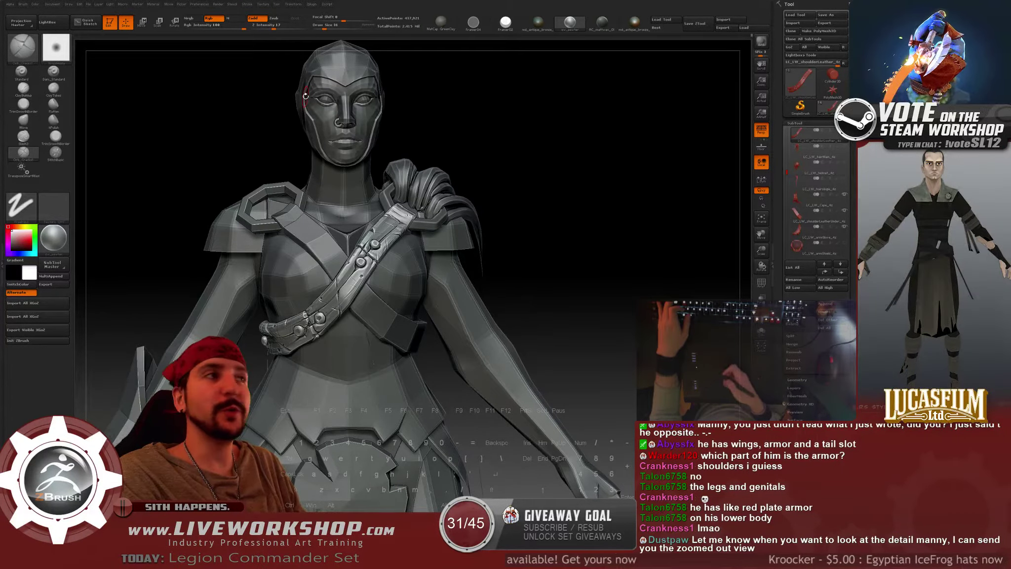
left_click_drag(611, 212, 538, 262)
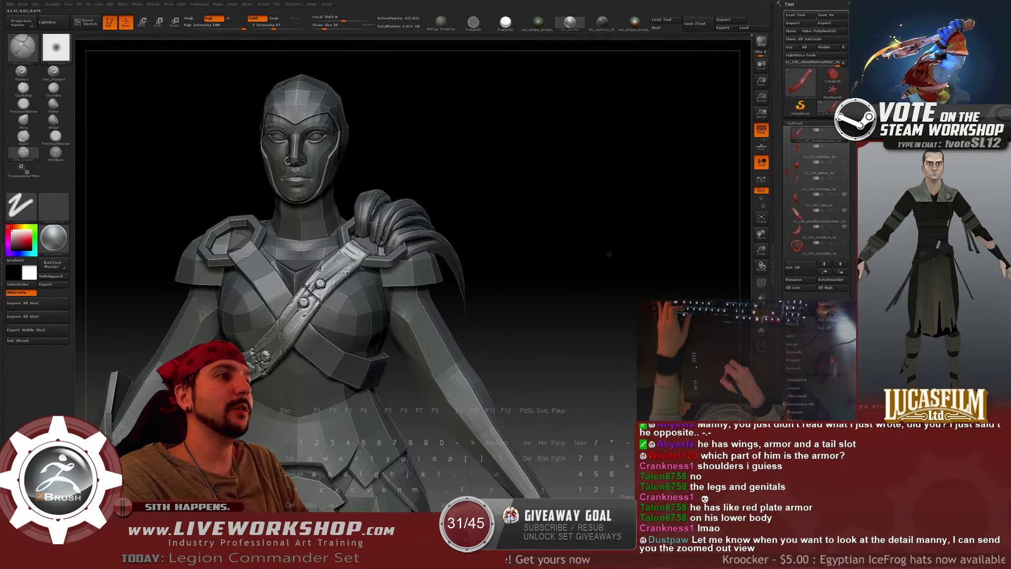
left_click_drag(632, 232, 679, 177, "alt")
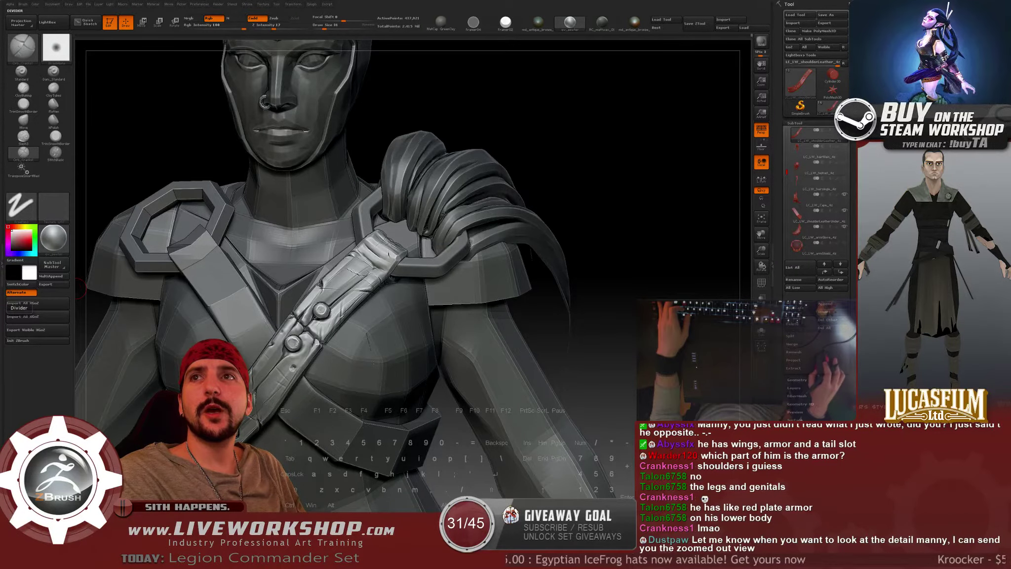
View the carved weapon image and the round shield render in the browser, and return to ZBrush.
left_click_drag(0, 60, 420, 75)
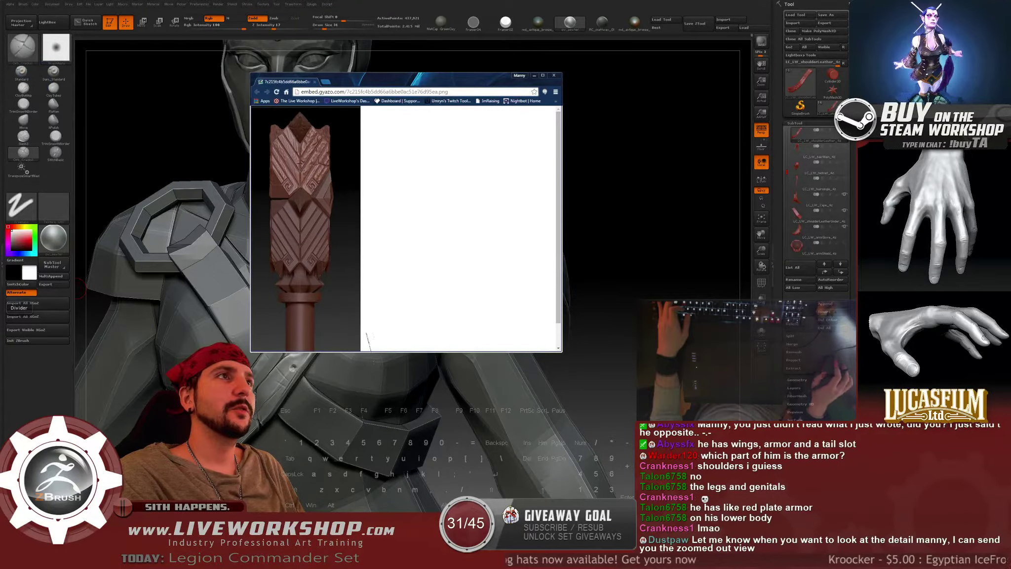
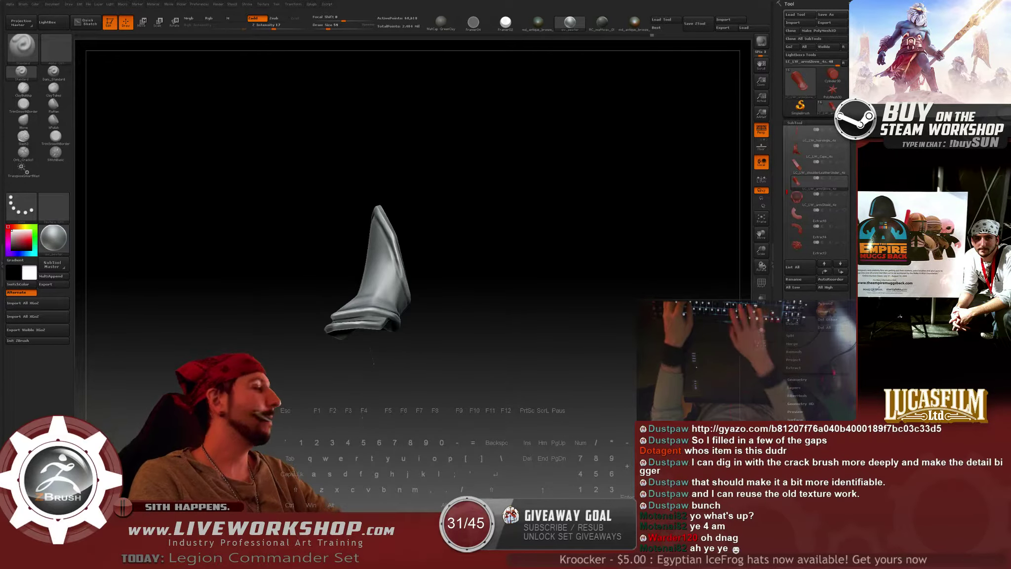
type("tng")
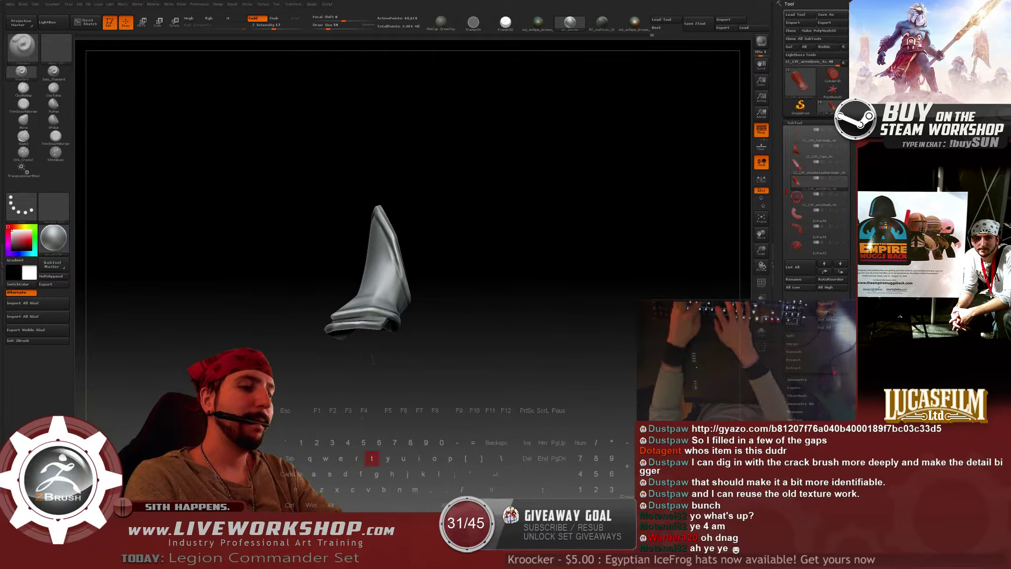
key("super")
key("alt+Tab")
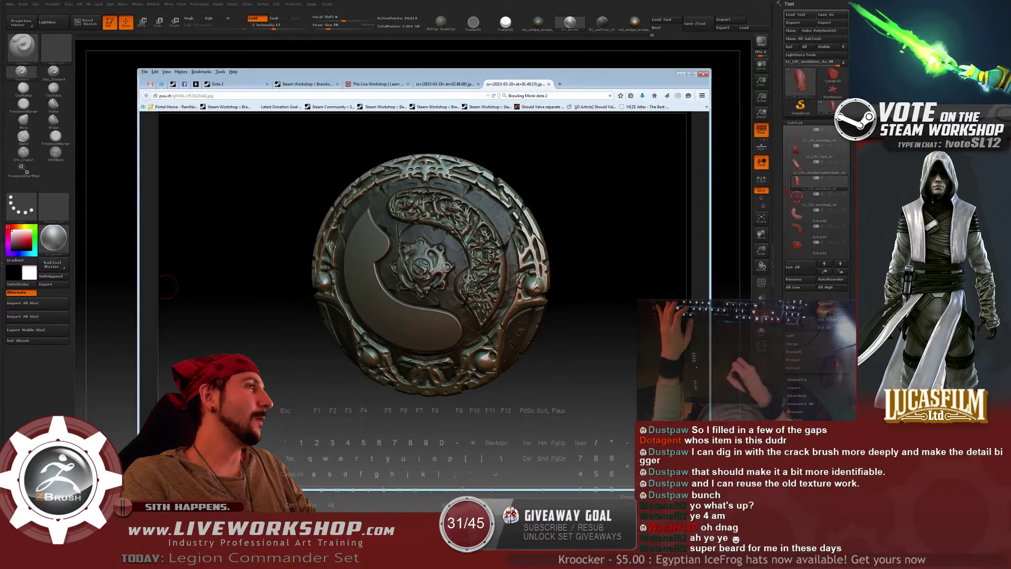
key("alt+Tab")
Show all subtools around the forearm glove, hide the shield and its ornament pieces, and keep the glove as the active subtool.
left_click(816, 213)
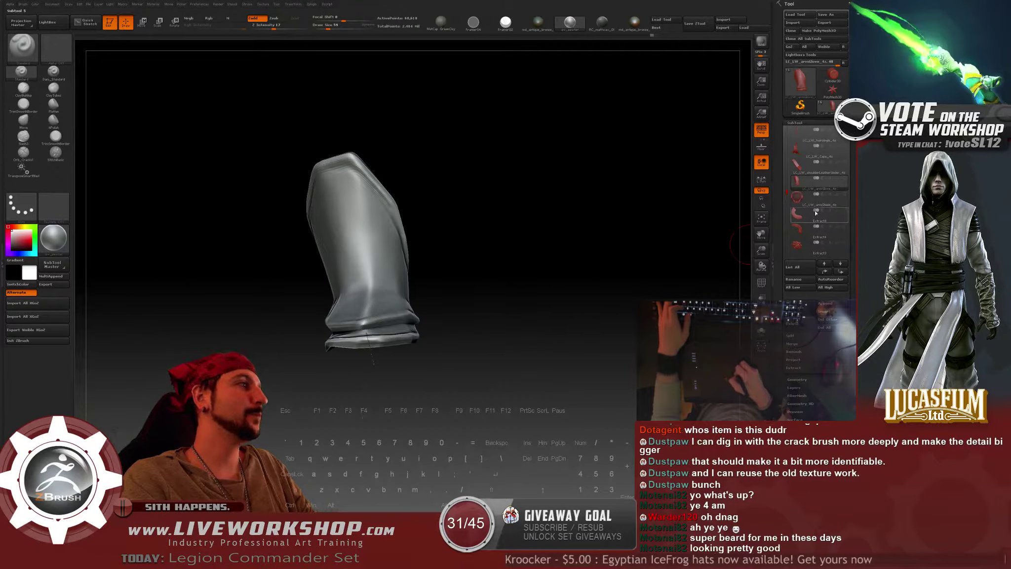
left_click(844, 180, "shift")
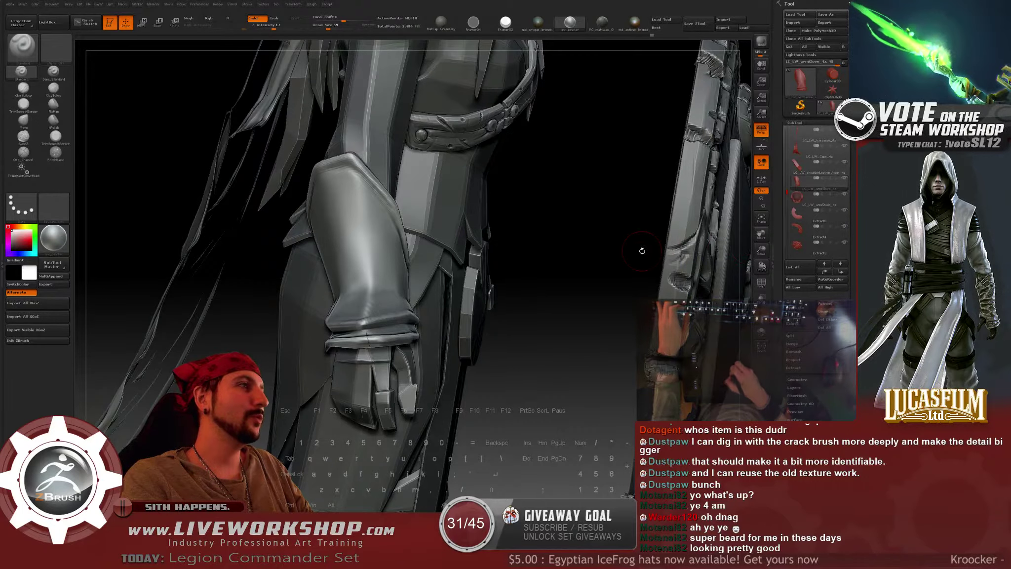
left_click_drag(581, 270, 700, 235, "alt")
left_click(519, 280, "alt")
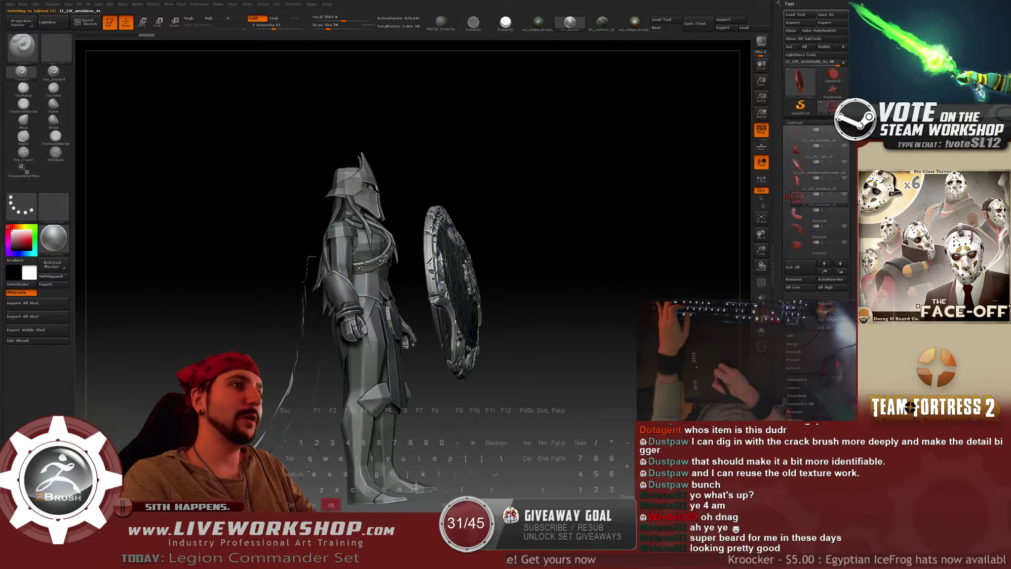
left_click(845, 189)
left_click(845, 194)
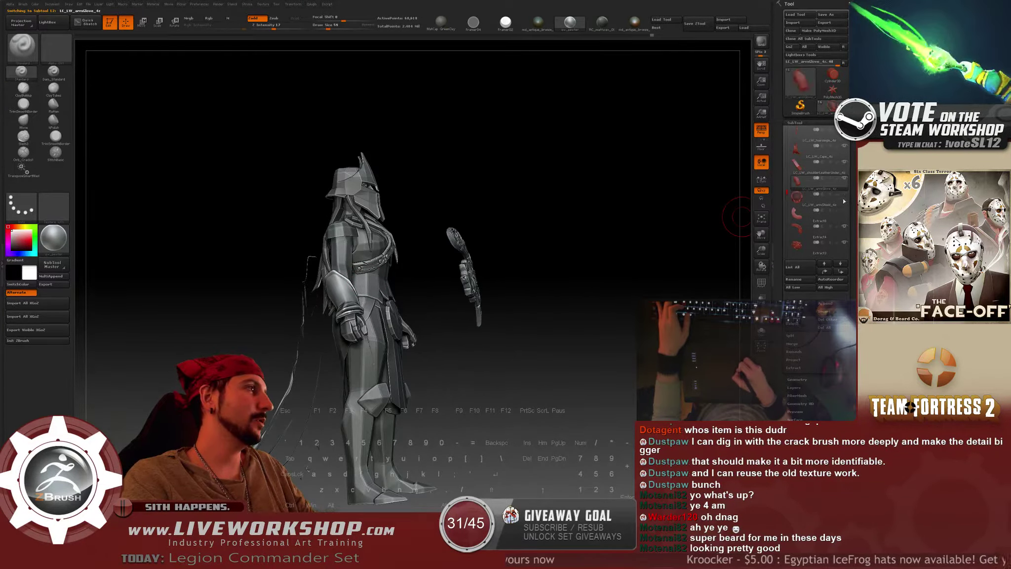
left_click(845, 226)
left_click(844, 243)
left_click_drag(568, 148, 568, 237, "alt")
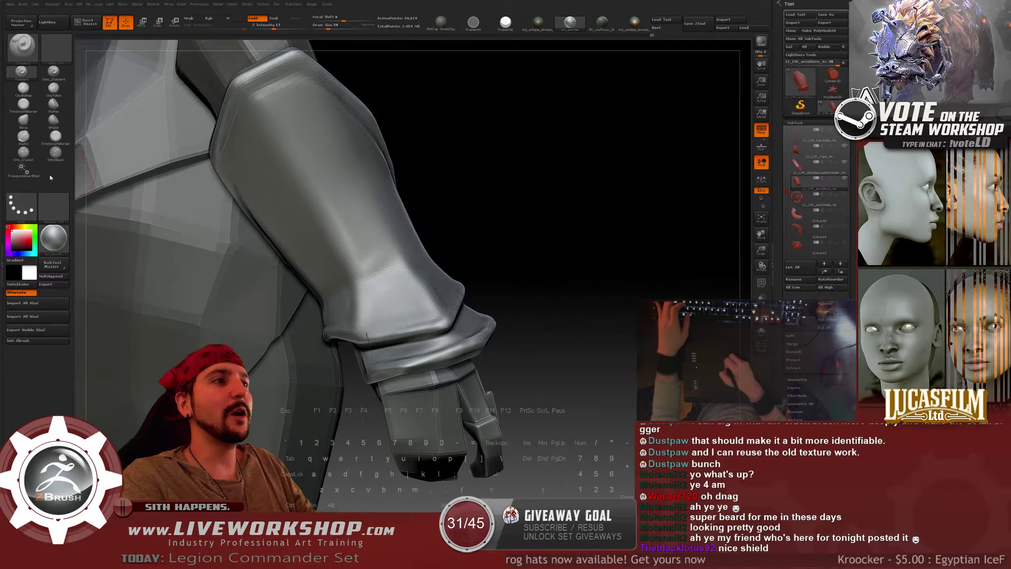
Sculpt and smooth the lower flared edge of the forearm glove with the Standard brush.
left_click(23, 105)
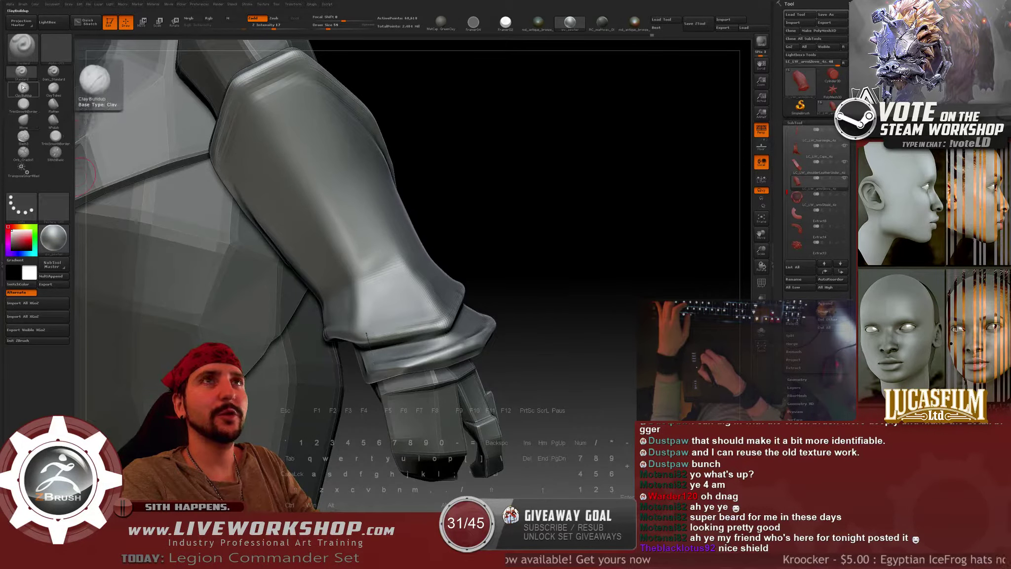
left_click_drag(635, 186, 684, 195)
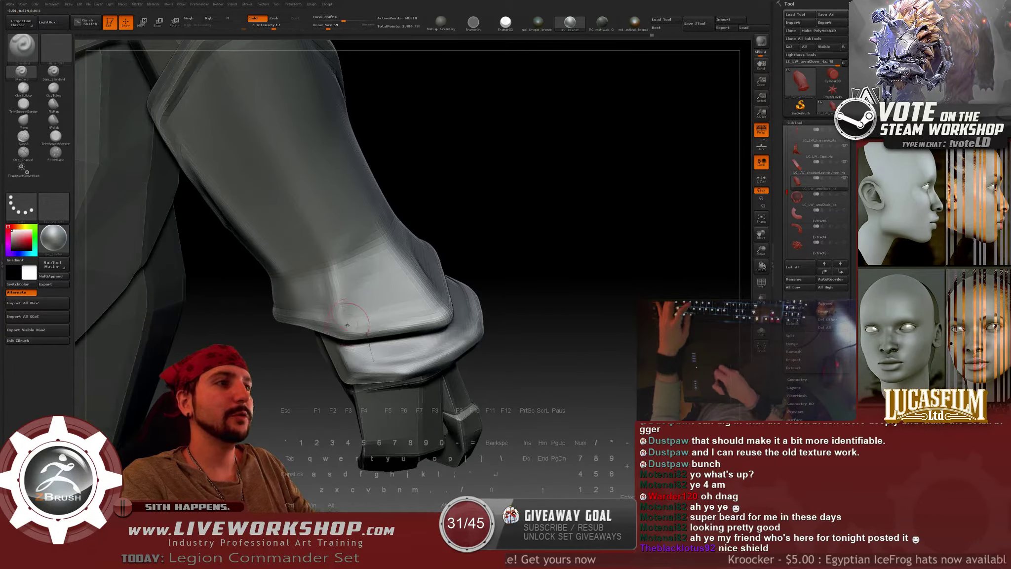
key("s")
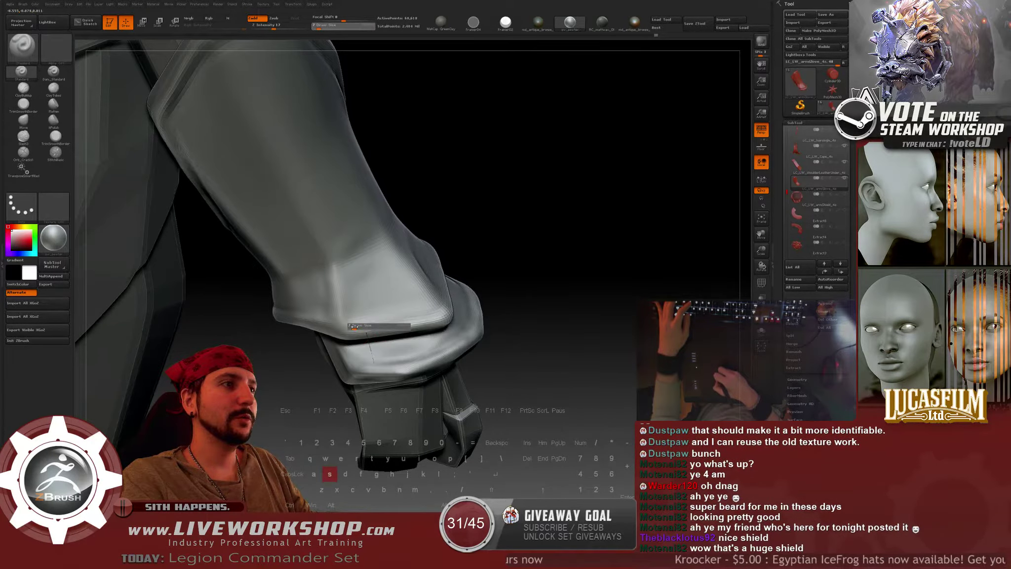
mouse_move(360, 326)
left_mouse_down()
mouse_move(444, 318)
mouse_move(394, 331)
left_mouse_up()
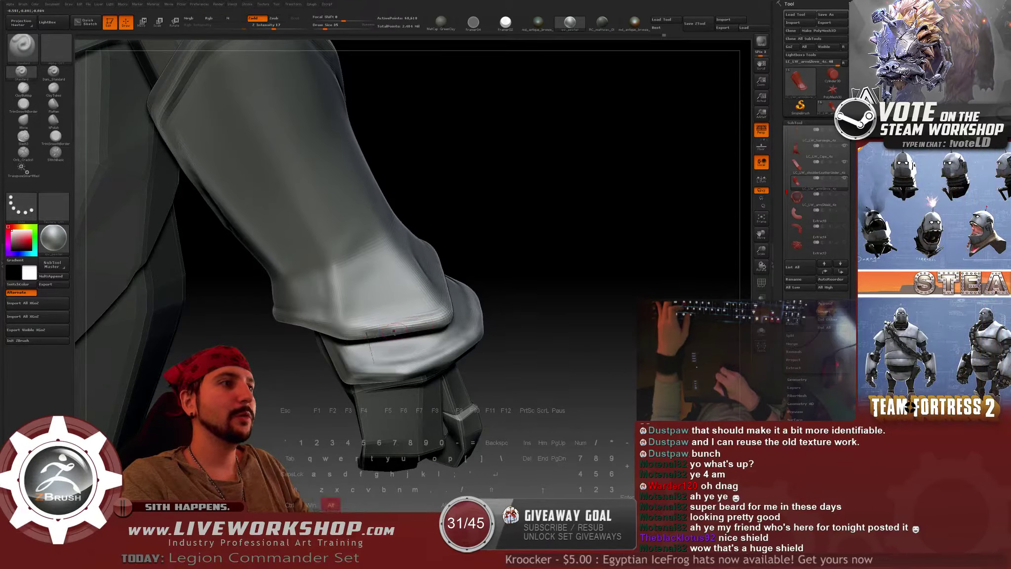
key("shift")
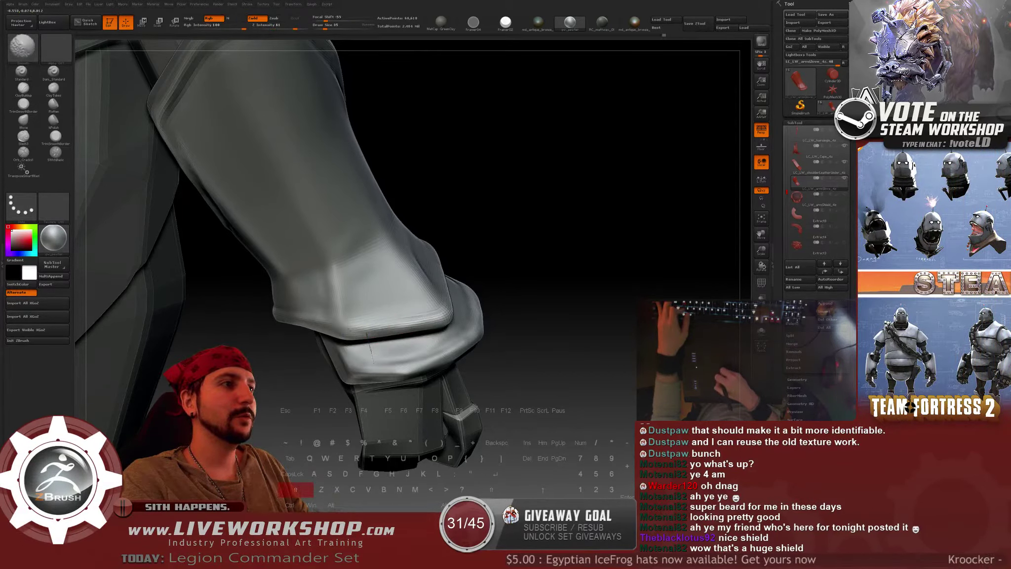
left_click_drag(450, 273, 465, 267)
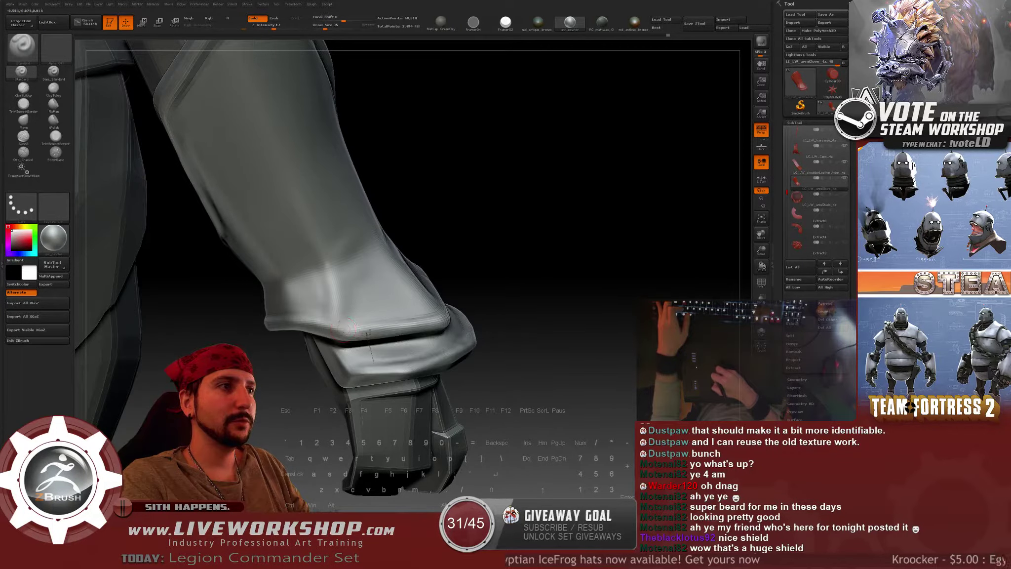
key("shift")
mouse_move(517, 233)
left_mouse_down()
mouse_move(383, 241)
mouse_move(395, 244)
left_mouse_up()
left_click_drag(430, 204, 472, 225, "alt")
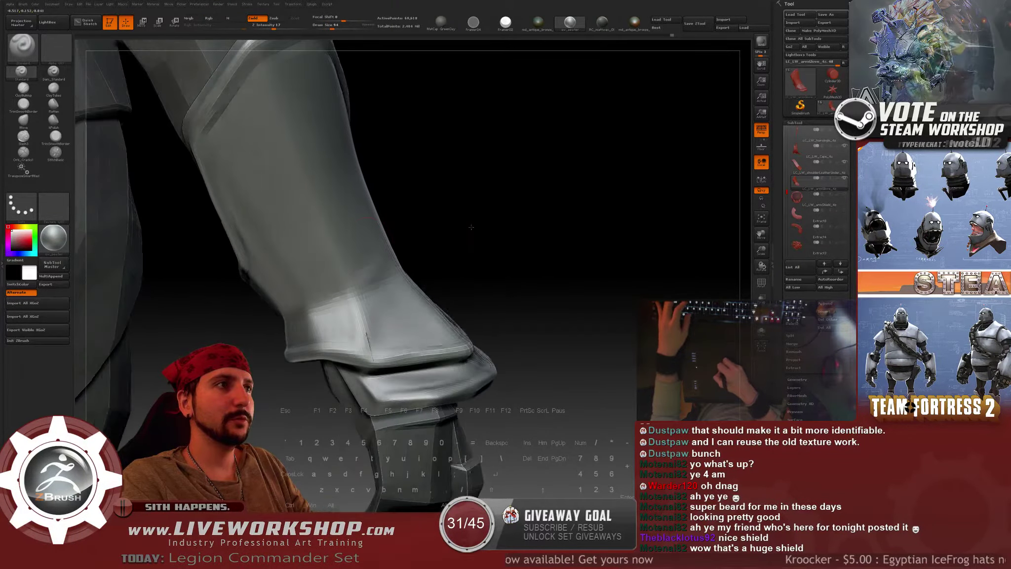
Sculpt finer leather folds and creases into the forearm glove just above the wrist flare, using a smaller Standard brush.
key("bracketleft")
key("bracketleft")
key("bracketleft")
key("bracketleft")
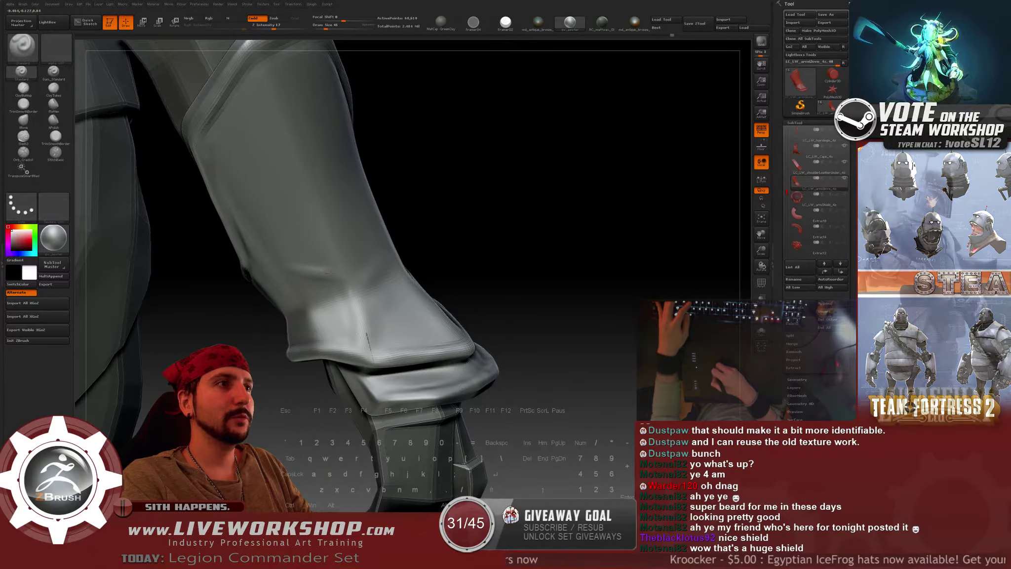
left_click_drag(345, 273, 381, 243)
mouse_move(521, 201)
left_mouse_down()
mouse_move(560, 170)
mouse_move(411, 237)
left_mouse_up()
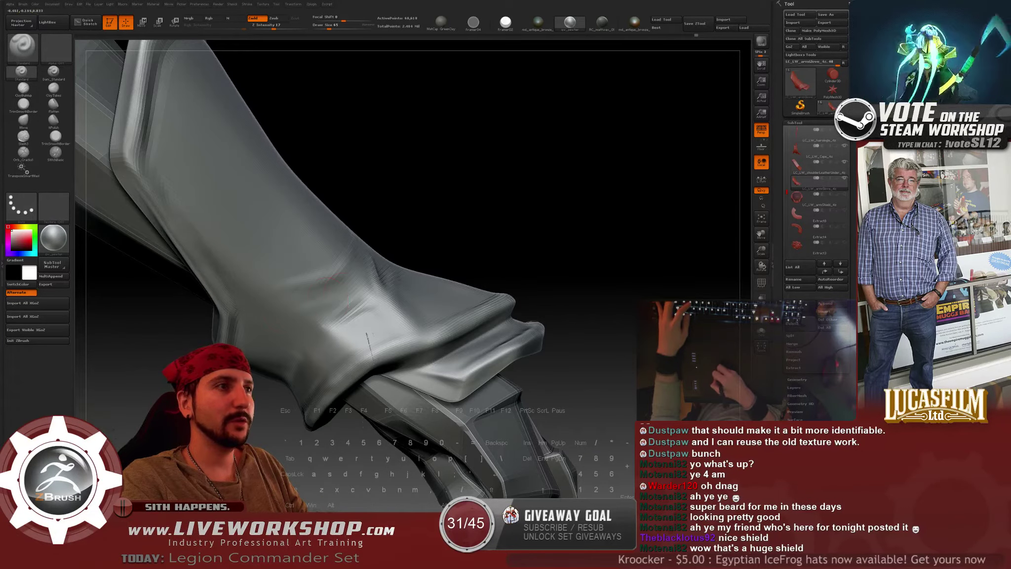
key("s")
left_click_drag(284, 312, 286, 312)
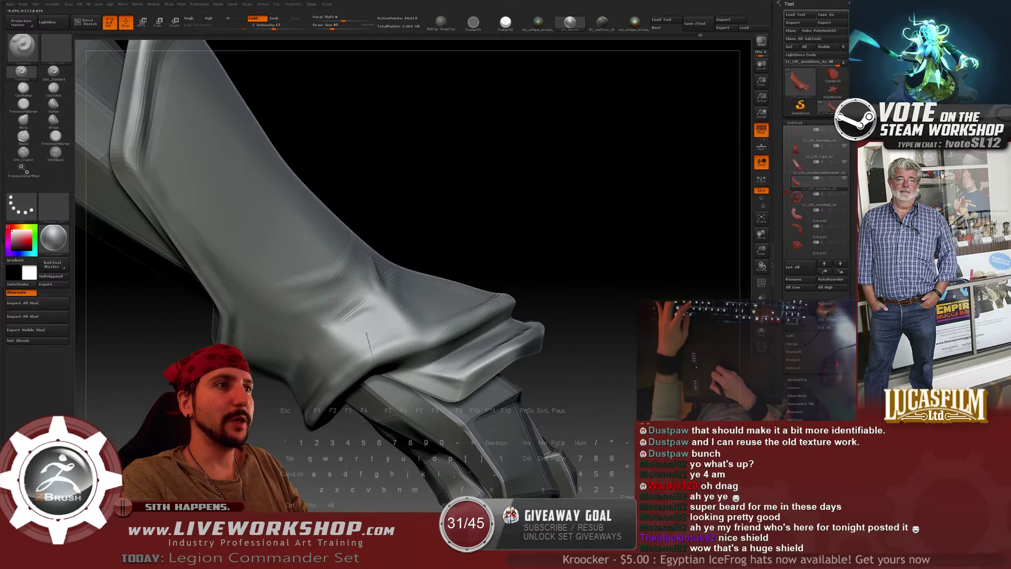
key("s")
left_click_drag(312, 313, 302, 314)
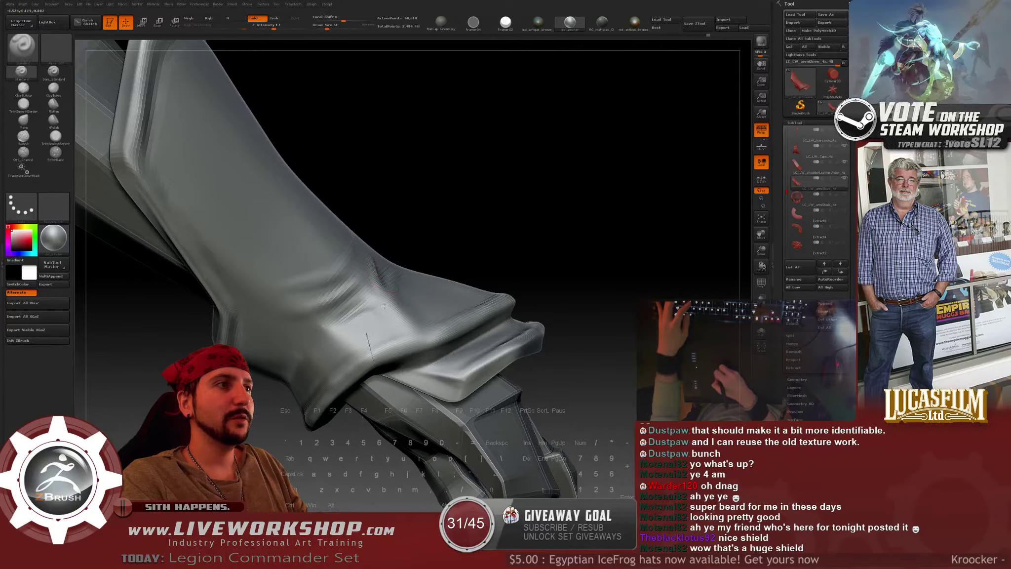
Smooth the creases above the glove's wrist flare and check the glove on the full figure.
mouse_move(515, 227)
left_mouse_down()
mouse_move(524, 224)
mouse_move(394, 335)
left_mouse_up()
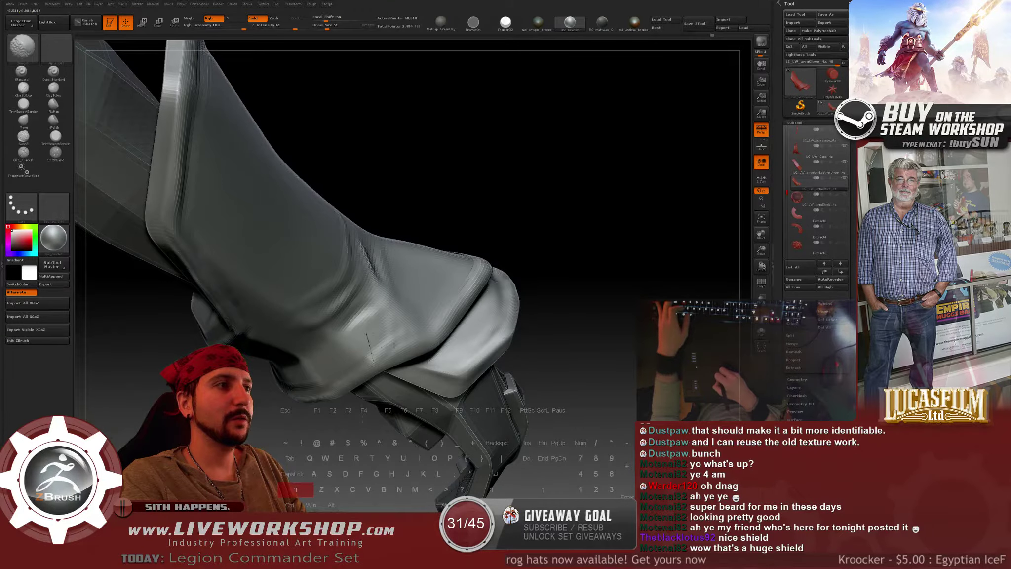
left_click_drag(388, 333, 391, 317, "alt")
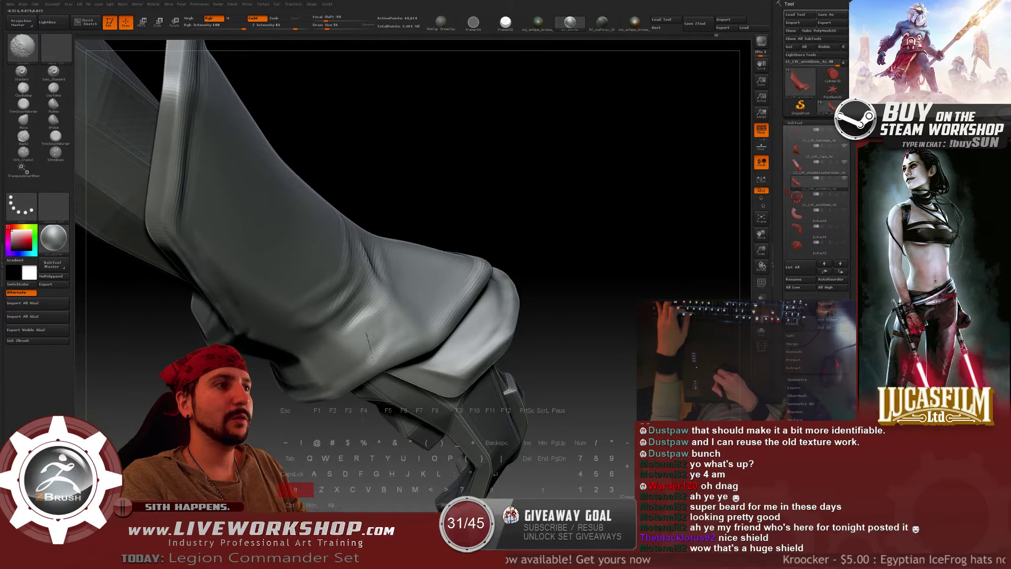
left_click_drag(553, 198, 553, 148, "alt")
left_click_drag(523, 252, 560, 259)
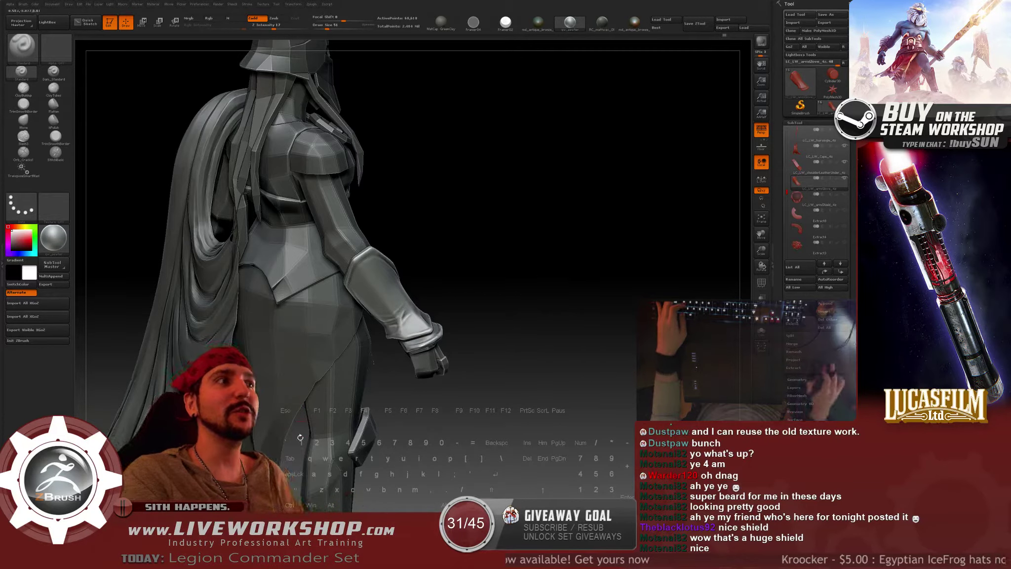
Switch to Softimage and try moving and rotating the round shield in front of the character.
key("super")
key("alt+Tab")
right_click_drag(395, 272, 425, 268)
key("space")
scroll(398, 266, "down", 3)
left_click(405, 272)
key("f")
scroll(380, 268, "down", 3)
left_click_drag(393, 267, 346, 221)
key("v")
key("space")
right_click_drag(347, 222, 400, 245)
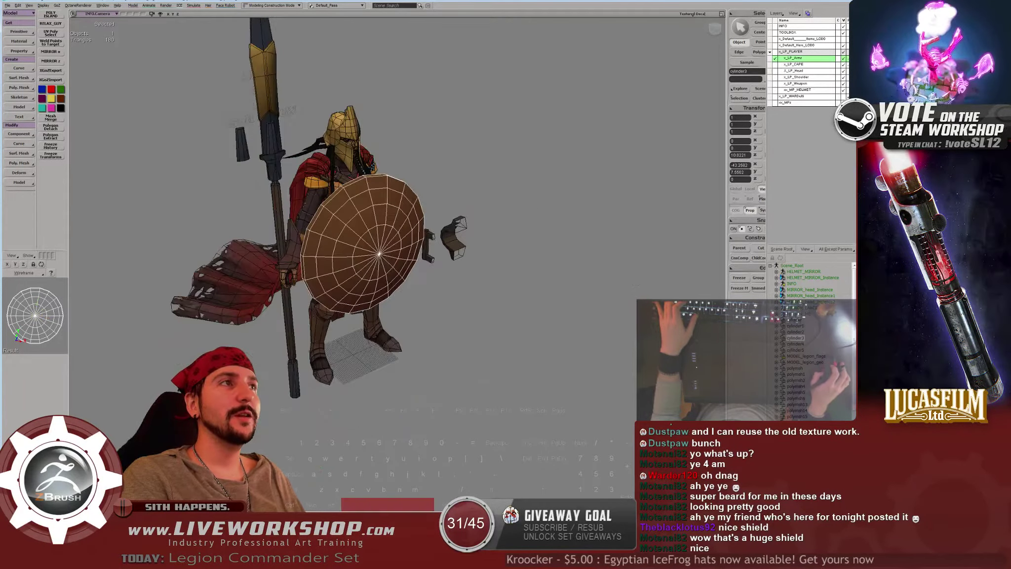
Try posing the spear by rotating and moving it to point diagonally downward beside the shield.
scroll(400, 245, "down", 4)
left_click(318, 232)
key("c")
left_click_drag(319, 198, 368, 227)
right_click_drag(368, 227, 341, 219)
key("v")
left_click_drag(341, 220, 417, 257)
right_click_drag(418, 257, 301, 259)
scroll(346, 262, "up", 2)
Try lowering the character behind the shield by moving points of the body model, and select the helmet area.
left_click(357, 321)
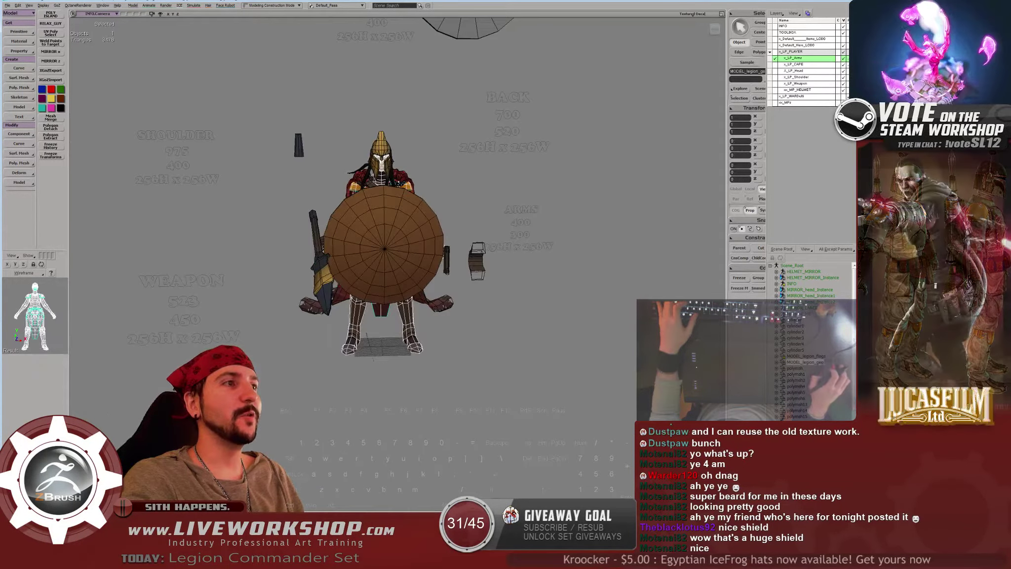
key("1")
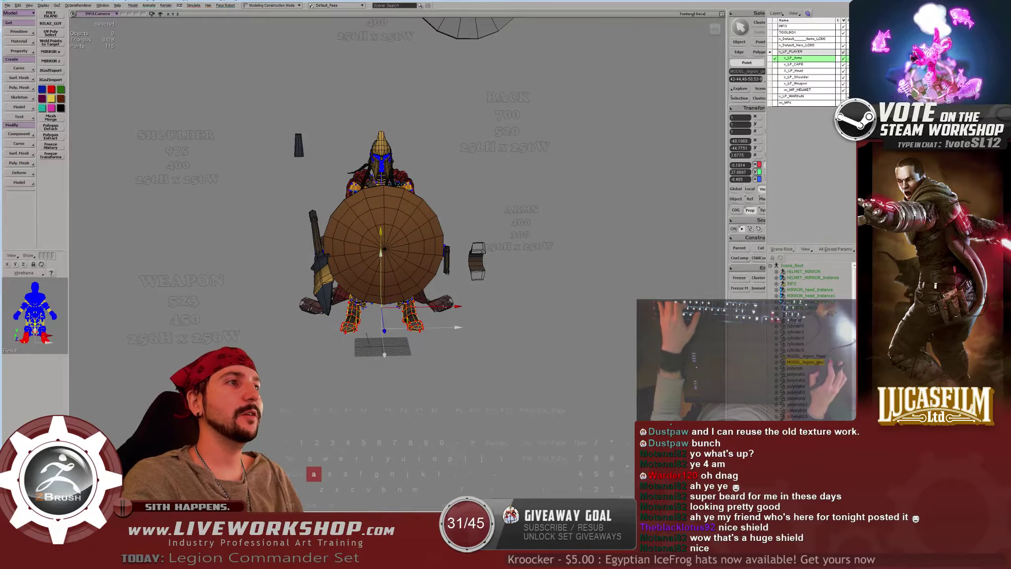
key("space")
left_click_drag(376, 242, 375, 279)
scroll(376, 279, "up", 2)
right_click_drag(375, 279, 296, 276)
left_click(398, 187)
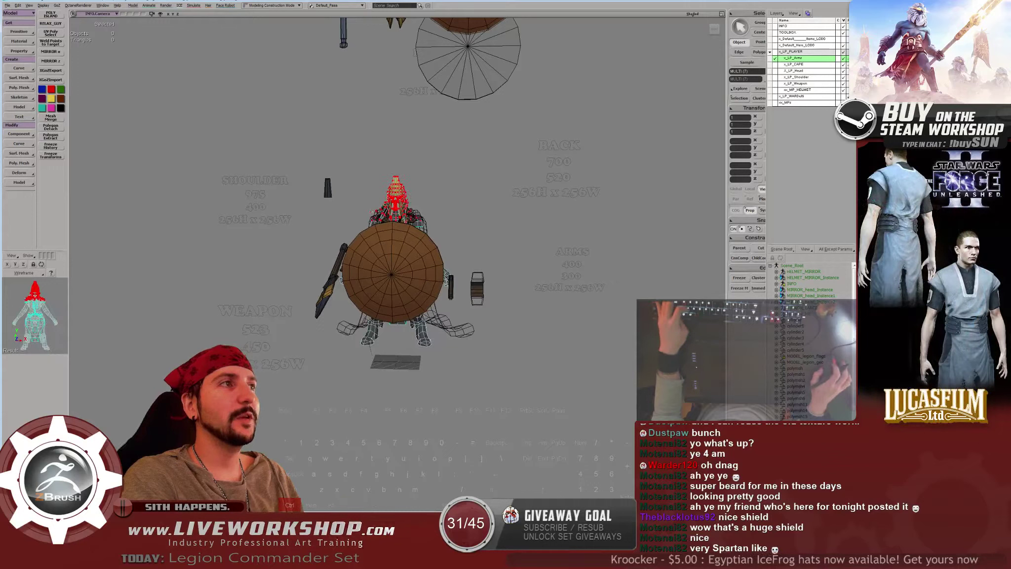
Undo the trial pose changes to the body, spear and shield.
key("ctrl+z")
key("ctrl+z")
key("ctrl+z")
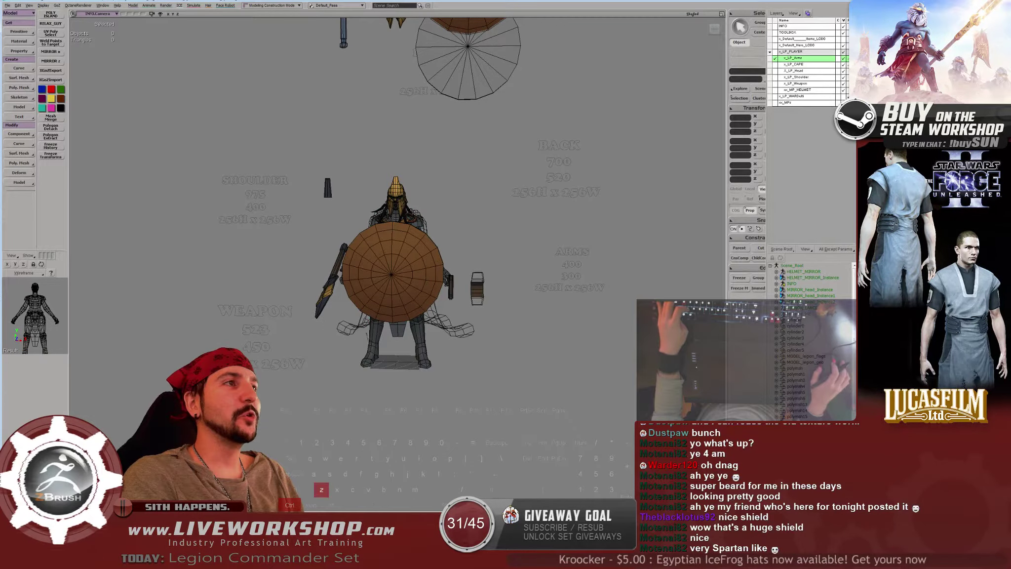
key("ctrl+z")
key("ctrl+z")
key("ctrl+z")
key("ctrl+z")
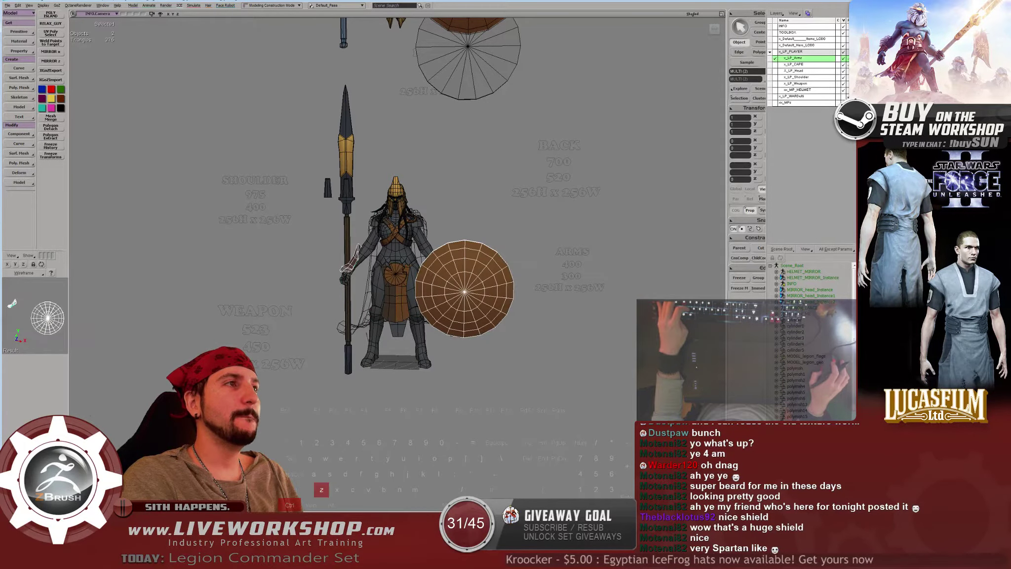
key("ctrl+z")
key("ctrl+z")
key("ctrl+z")
View the textured cape from behind and the character from the front, and return to ZBrush.
middle_click_drag(395, 296, 335, 267)
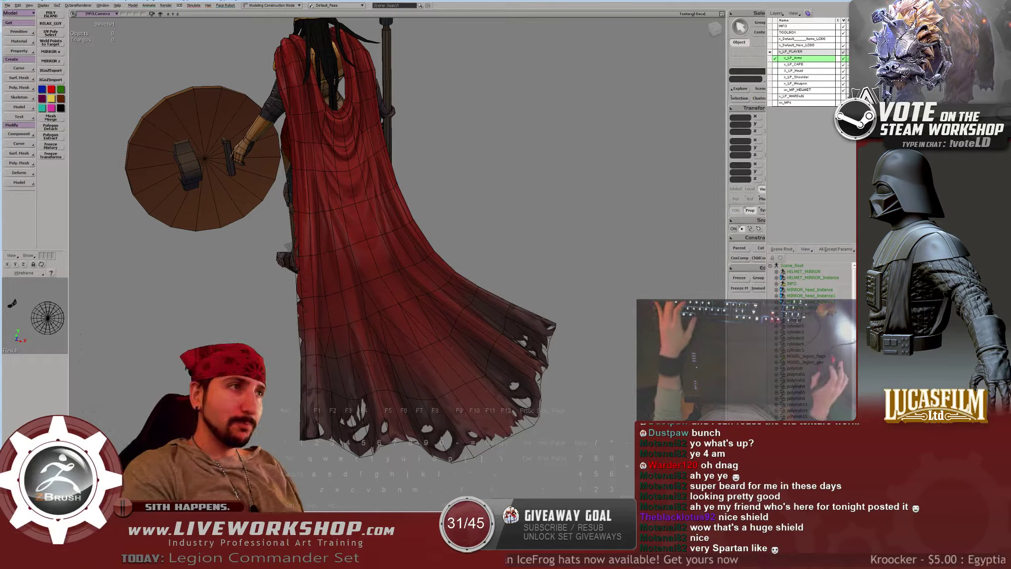
left_click_drag(373, 363, 416, 442)
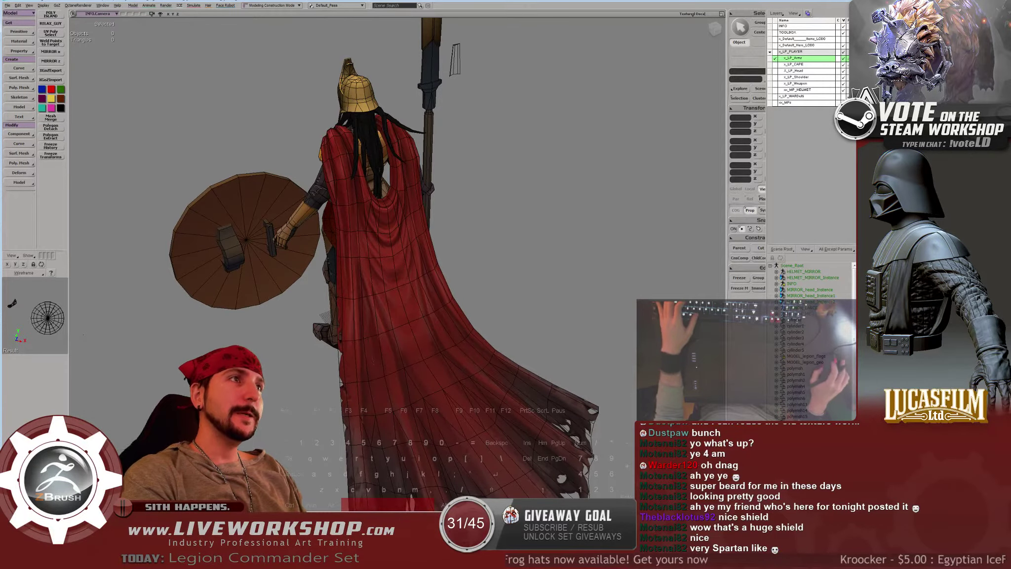
right_click_drag(415, 442, 83, 337)
middle_click_drag(83, 336, 83, 368)
right_click_drag(83, 368, 81, 409)
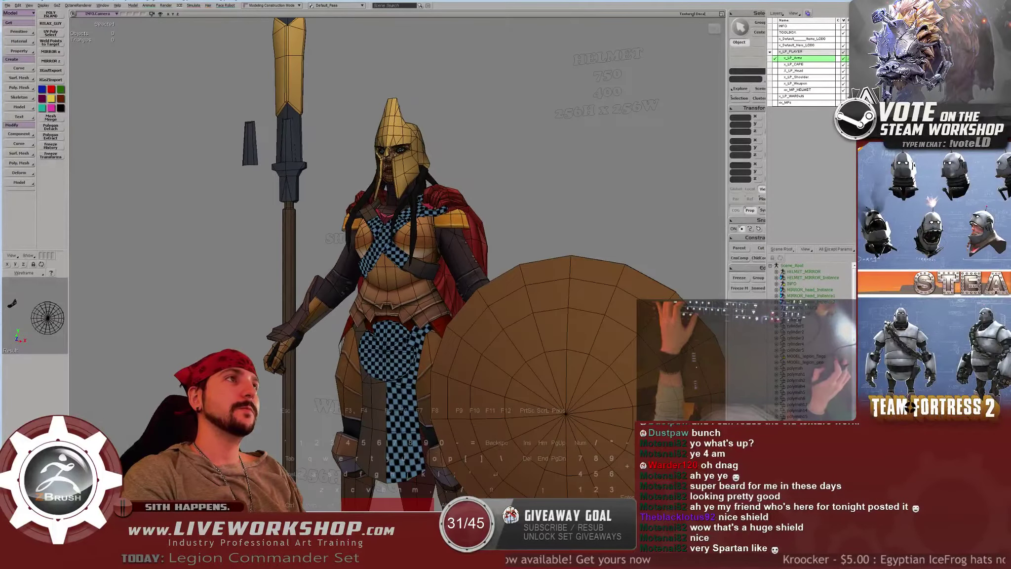
key("alt+Tab")
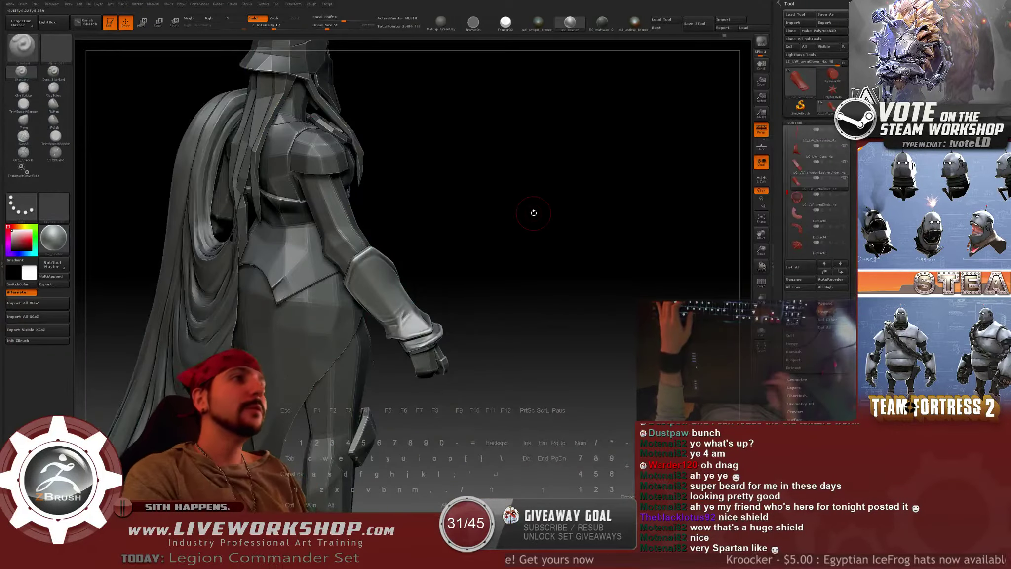
Lay diagonal strokes in a V shape on the glove's upper forearm with the ClayBuildup brush.
left_click_drag(557, 224, 598, 207, "alt")
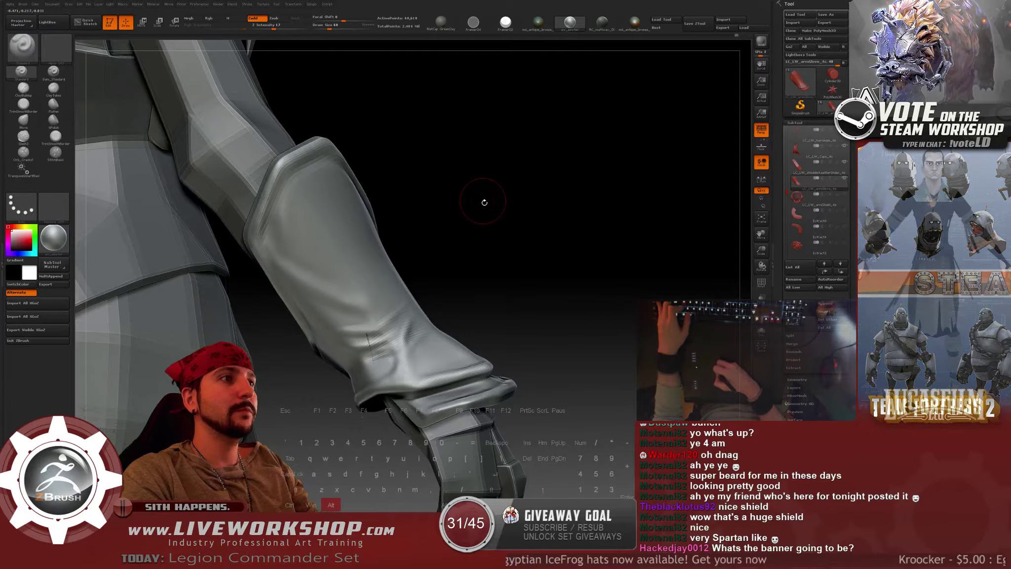
left_click_drag(481, 199, 361, 198)
left_click_drag(485, 176, 477, 166)
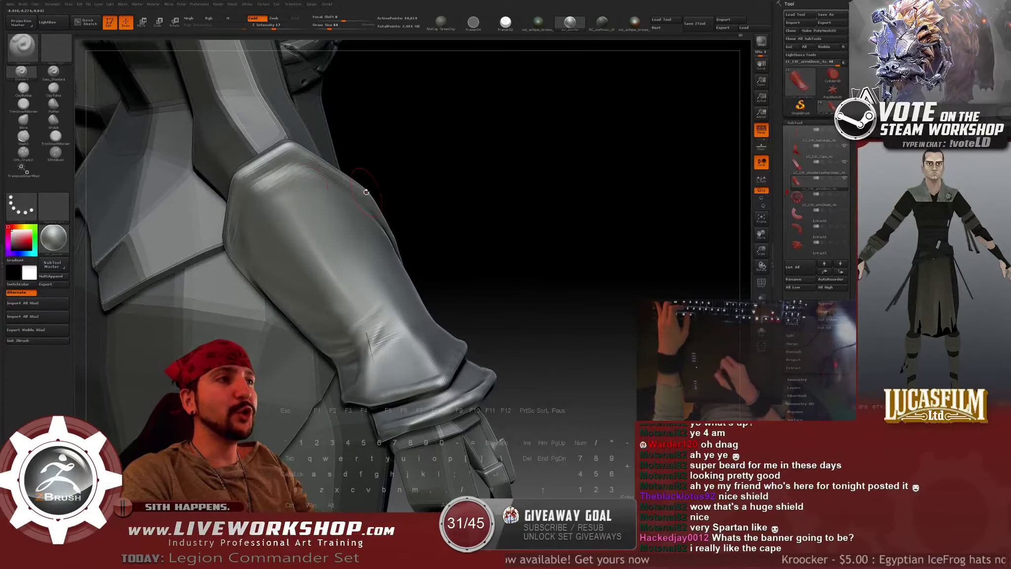
key("s")
left_click_drag(305, 231, 300, 231)
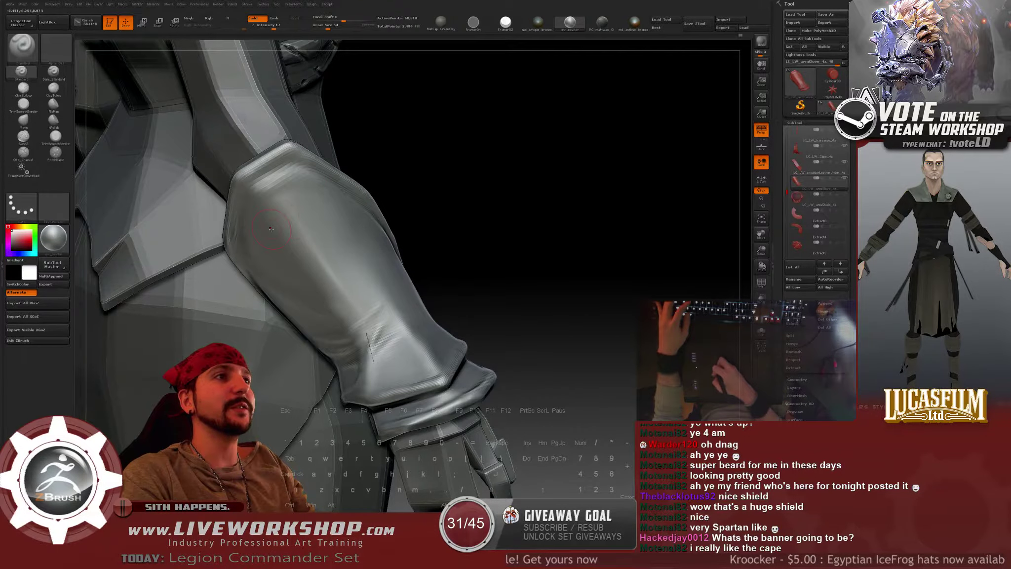
key("b")
key("c")
key("b")
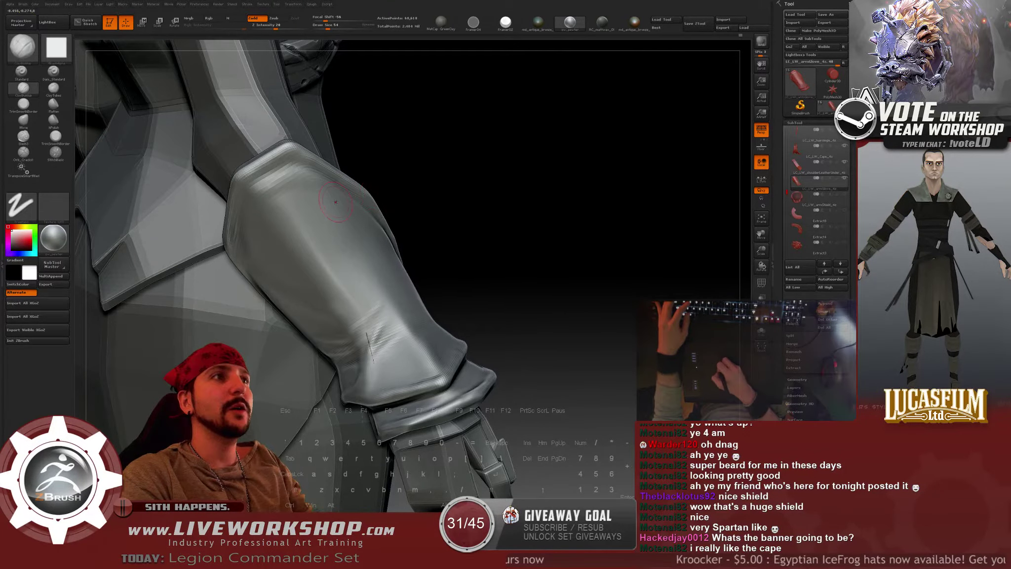
mouse_move(487, 197)
left_mouse_down()
mouse_move(436, 165)
mouse_move(427, 180)
mouse_move(455, 176)
mouse_move(316, 221)
mouse_move(266, 270)
mouse_move(265, 285)
mouse_move(278, 207)
left_mouse_up()
key("]")
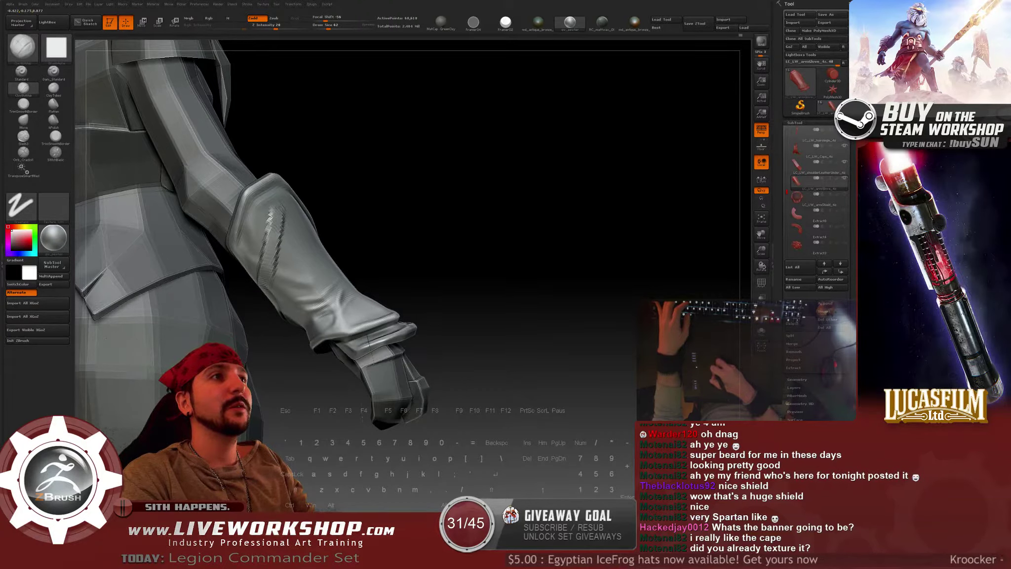
mouse_move(395, 198)
left_mouse_down()
mouse_move(323, 202)
mouse_move(340, 243)
mouse_move(296, 217)
left_mouse_up()
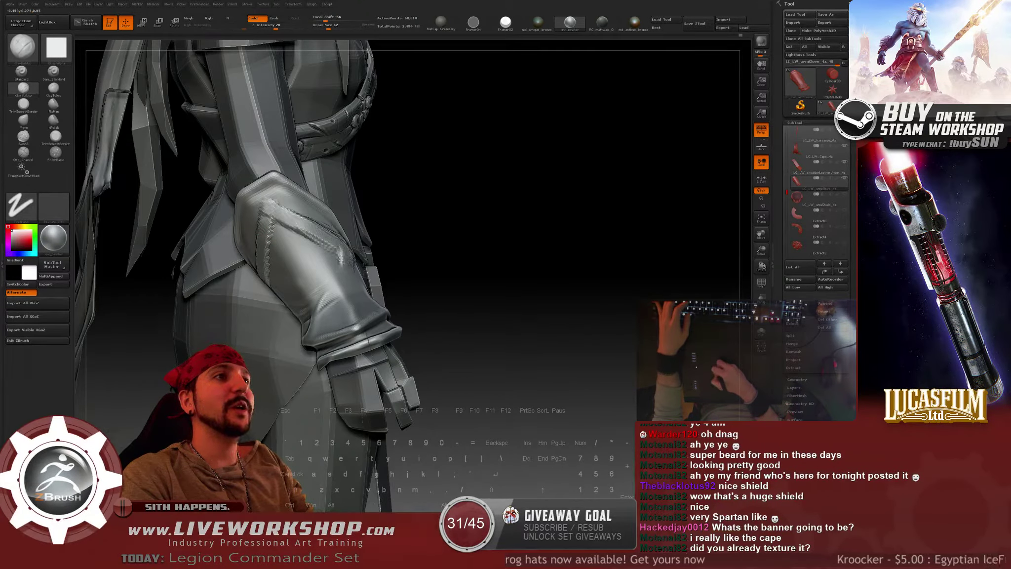
left_click_drag(444, 208, 494, 208)
left_click_drag(464, 297, 437, 262, "alt")
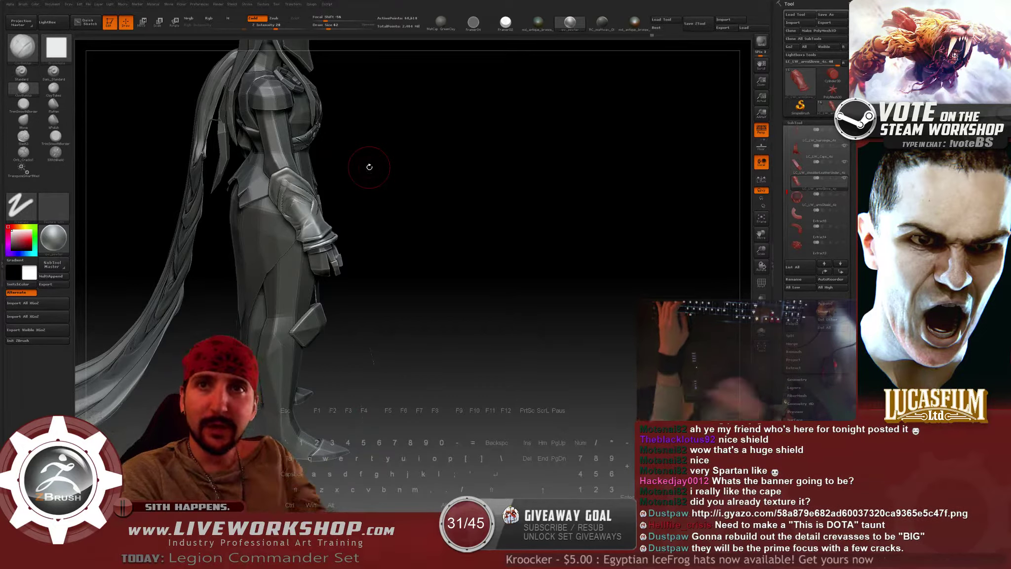
Switch to Softimage and examine the torn lower edge of the red cape and the whole textured character.
key("super")
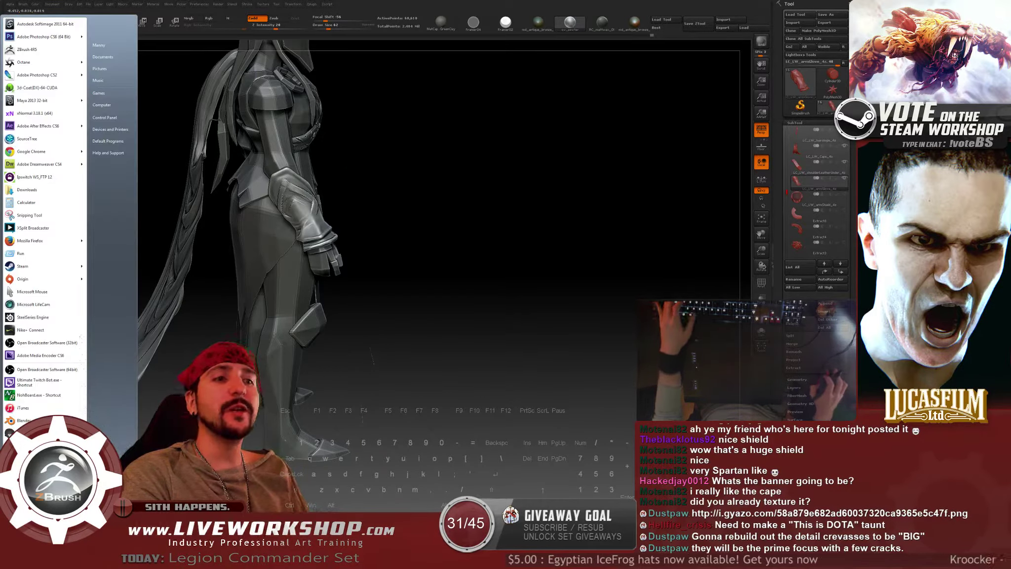
key("alt+Tab")
key("space")
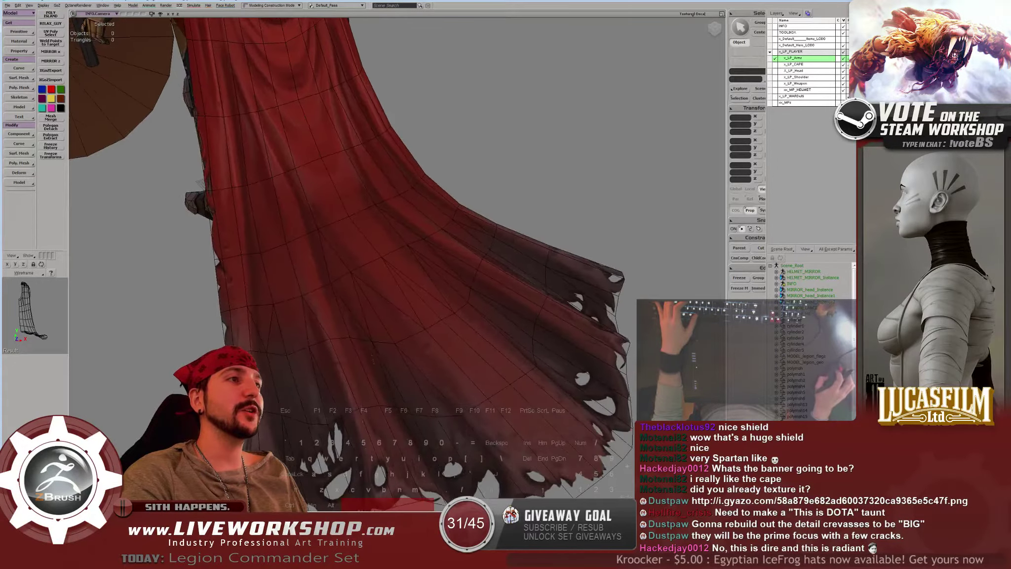
right_click_drag(420, 247, 548, 252)
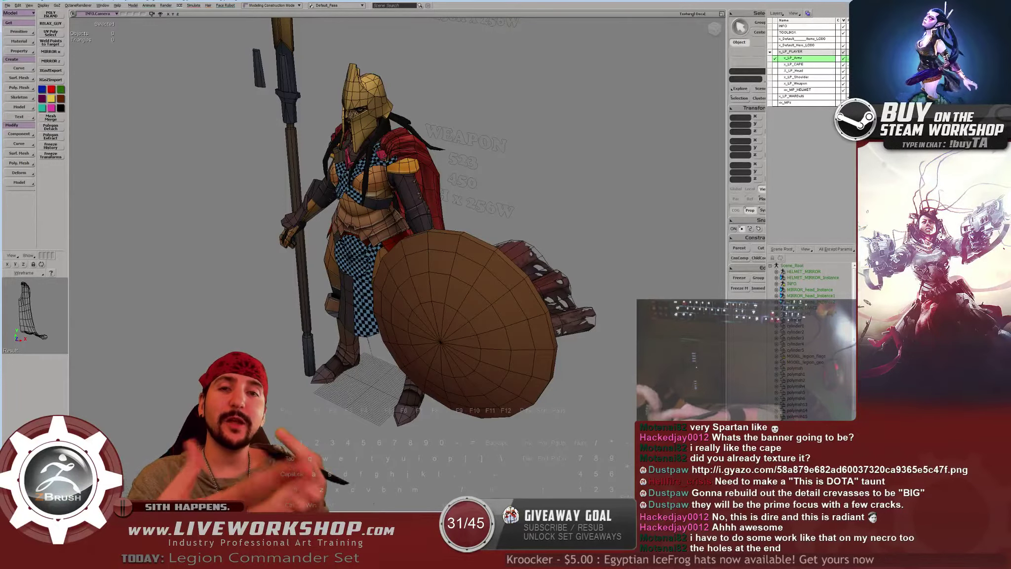
key("space")
middle_click_drag(440, 296, 343, 312)
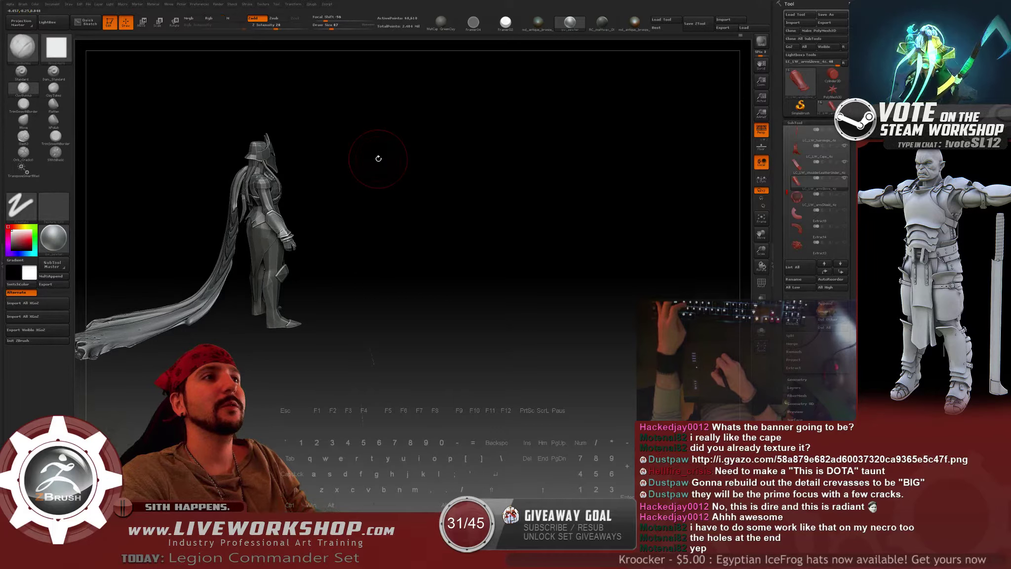
Extend the raised V-shaped band around the side of the forearm glove and curve it towards the wrist with ClayBuildup.
left_click_drag(378, 158, 399, 338, "alt")
left_click_drag(438, 239, 477, 376, "alt")
mouse_move(508, 237)
left_mouse_down("alt")
mouse_move(544, 228)
mouse_move(517, 212)
mouse_move(454, 225)
left_mouse_up("alt")
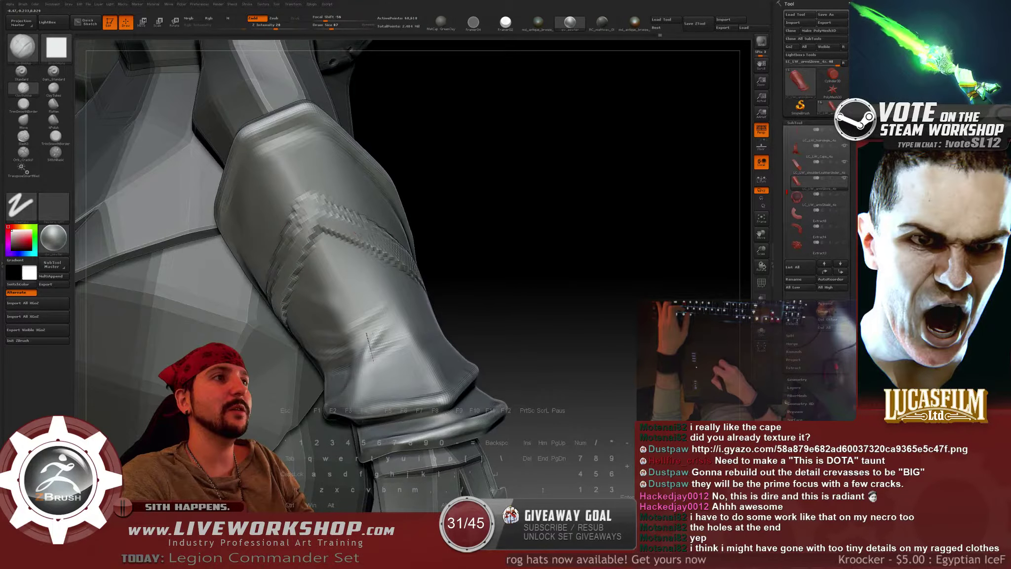
left_click_drag(359, 235, 309, 228)
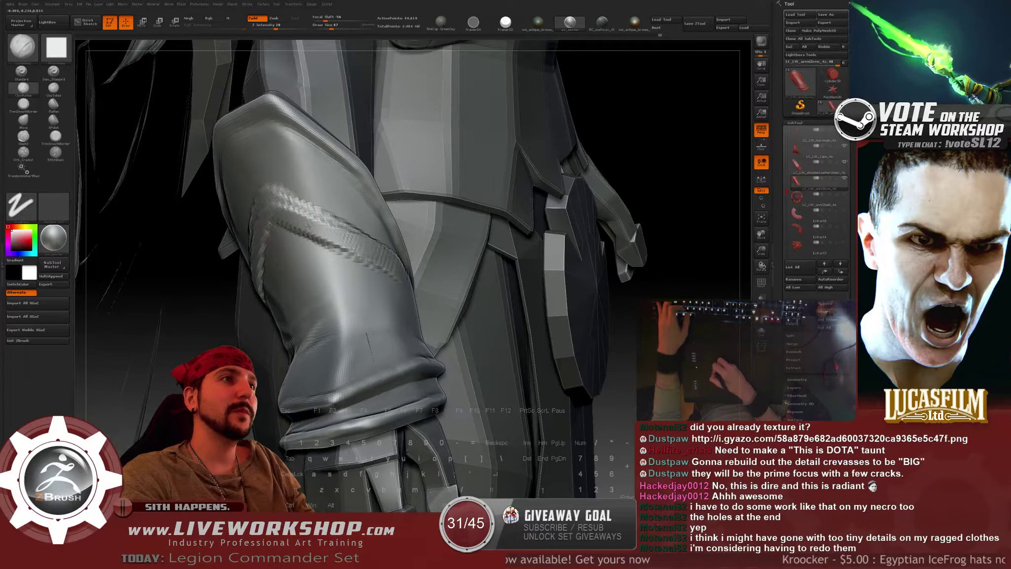
mouse_move(205, 328)
left_mouse_down()
mouse_move(378, 264)
mouse_move(400, 282)
mouse_move(395, 316)
left_mouse_up()
left_click_drag(205, 316, 217, 314)
mouse_move(419, 284)
left_mouse_down()
mouse_move(388, 327)
mouse_move(392, 297)
mouse_move(396, 310)
left_mouse_up()
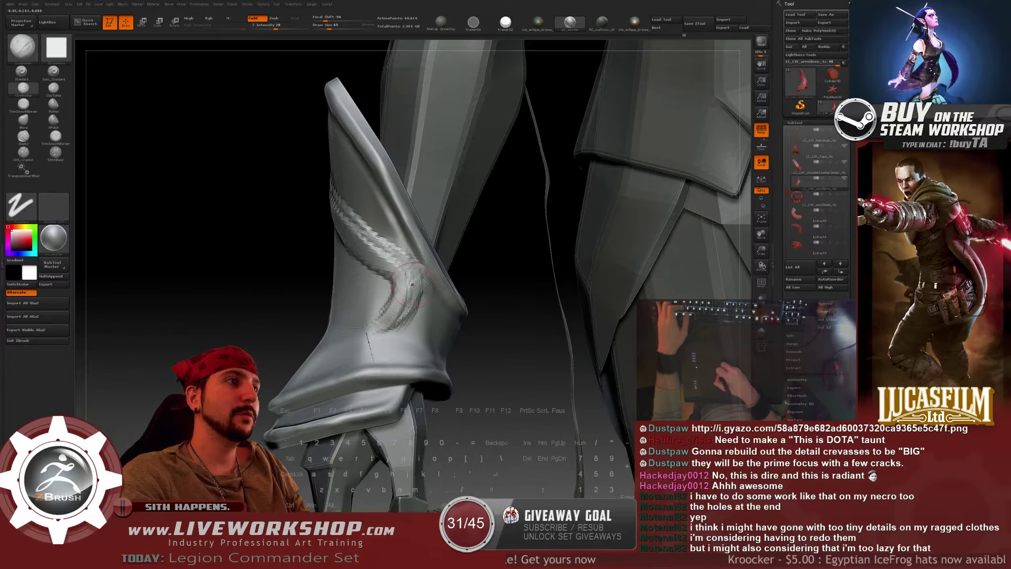
Continue the raised band on the opposite side of the glove, curving its lower end around above the wrist.
key("f")
left_click_drag(205, 154, 609, 258)
key("f")
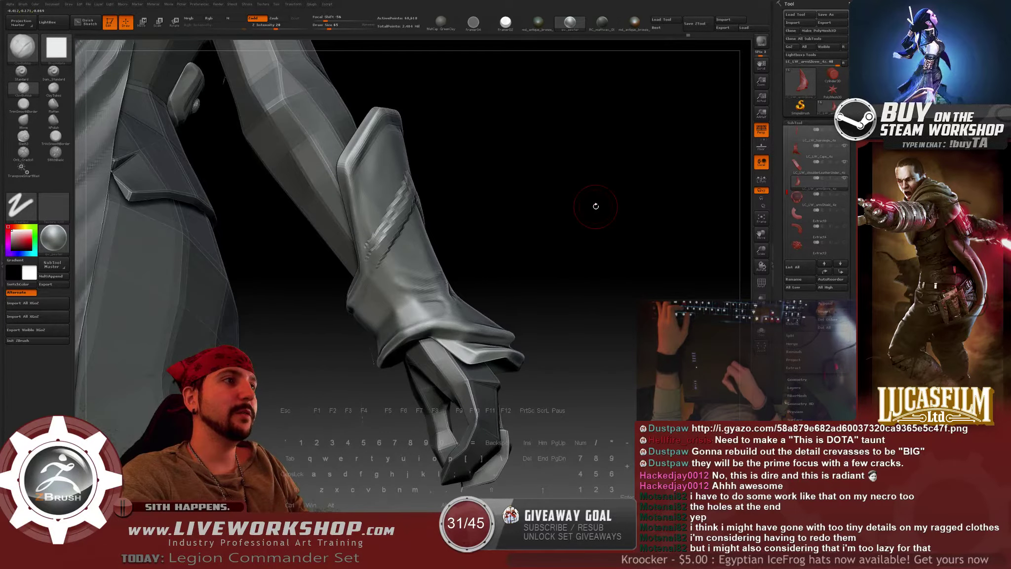
left_click_drag(596, 205, 599, 260, "alt")
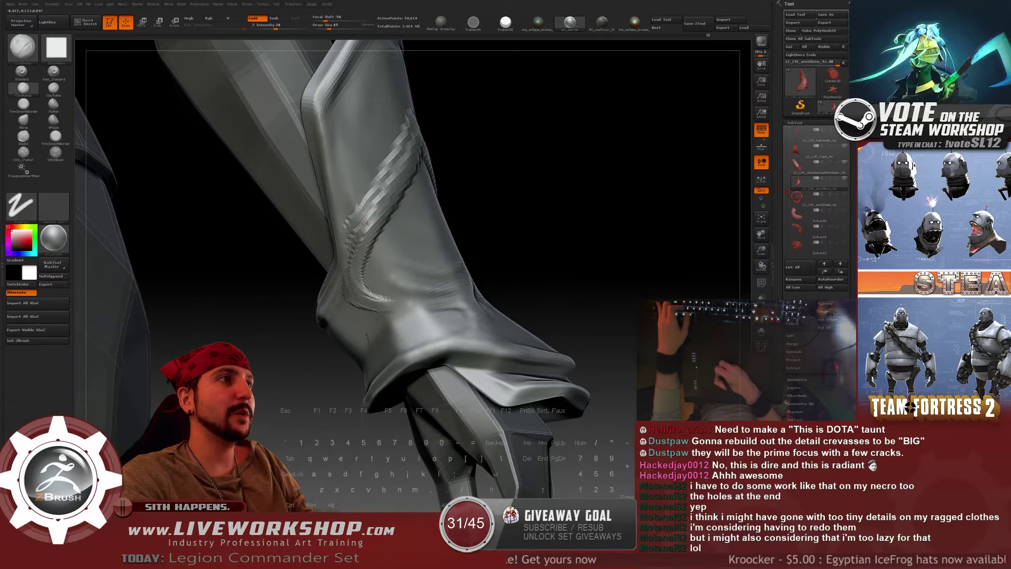
left_click_drag(456, 178, 530, 56, "alt")
left_click_drag(530, 197, 454, 334)
left_click_drag(474, 276, 394, 220)
left_click(277, 232)
mouse_move(286, 239)
left_mouse_down()
mouse_move(276, 230)
mouse_move(284, 226)
mouse_move(279, 234)
left_mouse_up()
Try a few more strokes around the glove's V-shaped band with a smaller brush and undo them.
left_click_drag(522, 273, 422, 95, "alt")
left_click_drag(422, 214, 361, 260)
left_click_drag(260, 175, 262, 179)
key("[")
left_click_drag(412, 205, 491, 231, "alt")
key("ctrl+z")
key("ctrl+z")
key("ctrl+z")
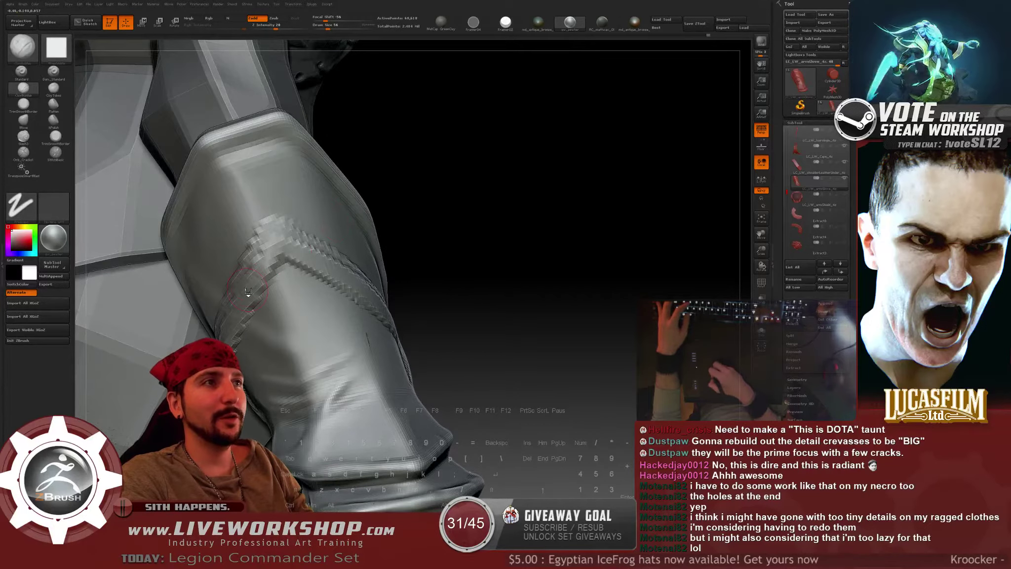
Thicken both arms of the glove's V-shaped band, carve a groove beneath its peak and lightly smooth it.
key("s")
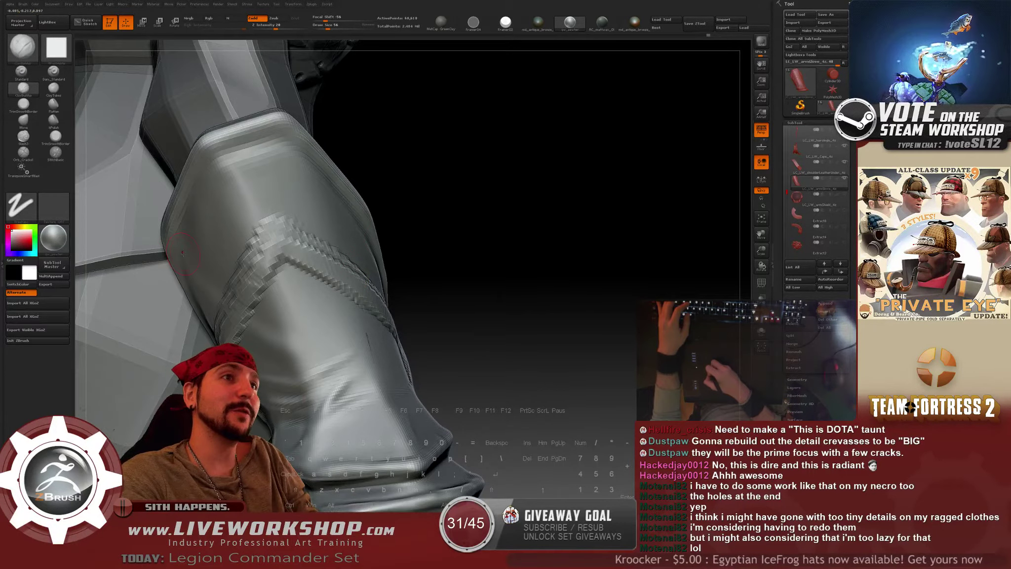
mouse_move(496, 188)
left_mouse_down()
mouse_move(508, 178)
mouse_move(498, 183)
left_mouse_up()
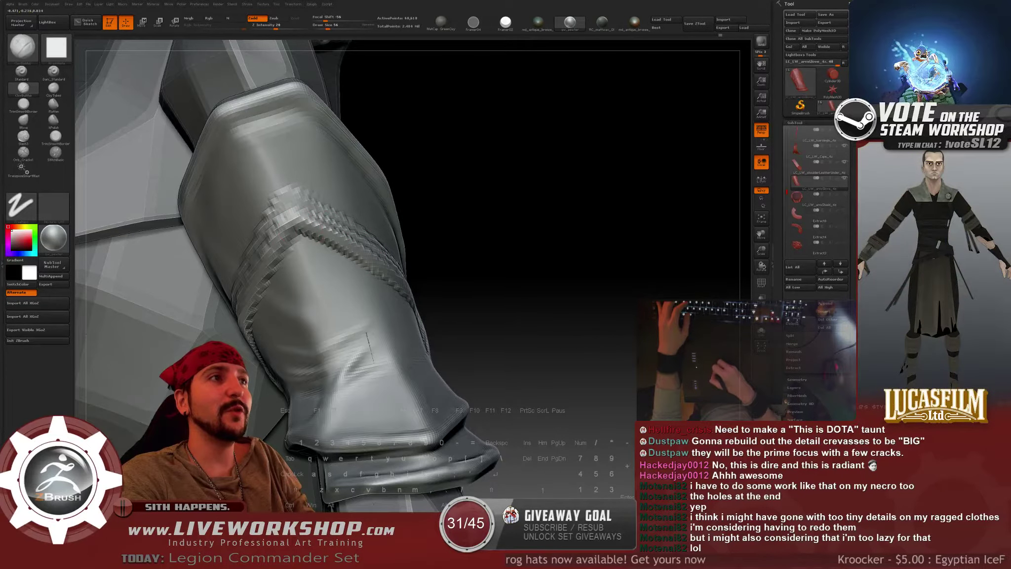
left_click_drag(470, 210, 376, 229)
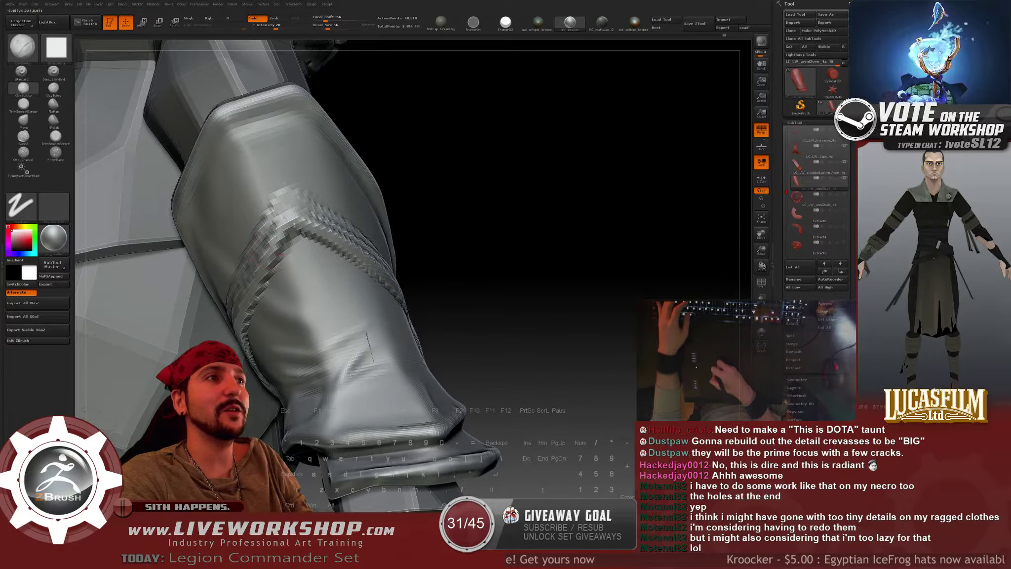
left_click_drag(506, 210, 385, 220, "alt")
left_click_drag(316, 212, 427, 288)
left_click_drag(494, 276, 454, 261)
left_click_drag(302, 225, 388, 274, "alt")
left_click_drag(300, 225, 247, 288, "alt")
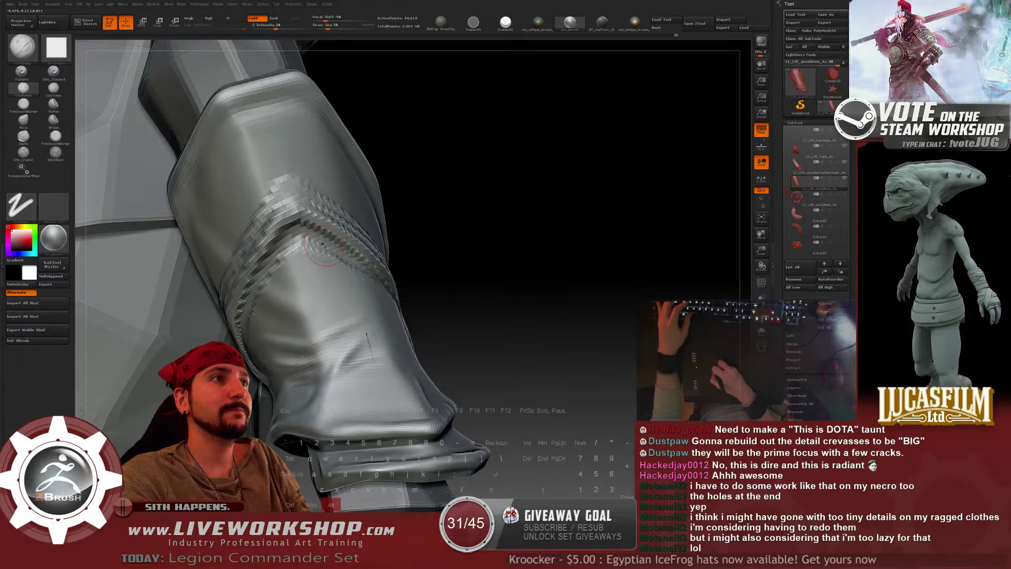
mouse_move(306, 243)
left_mouse_down("shift")
mouse_move(323, 244)
mouse_move(299, 248)
left_mouse_up("shift")
left_click_drag(494, 267, 523, 261)
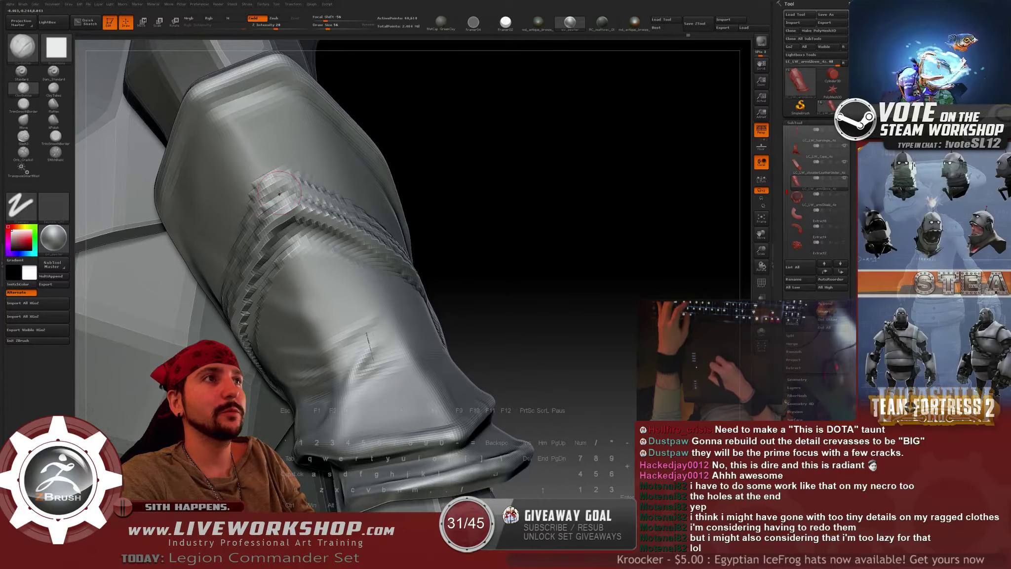
Refine the band on the glove's side with a smaller ClayBuildup brush and curl its lower end across the area above the cuff.
mouse_move(428, 217)
left_mouse_down("alt")
mouse_move(407, 79)
mouse_move(462, 264)
mouse_move(526, 250)
mouse_move(508, 222)
mouse_move(498, 153)
left_mouse_up("alt")
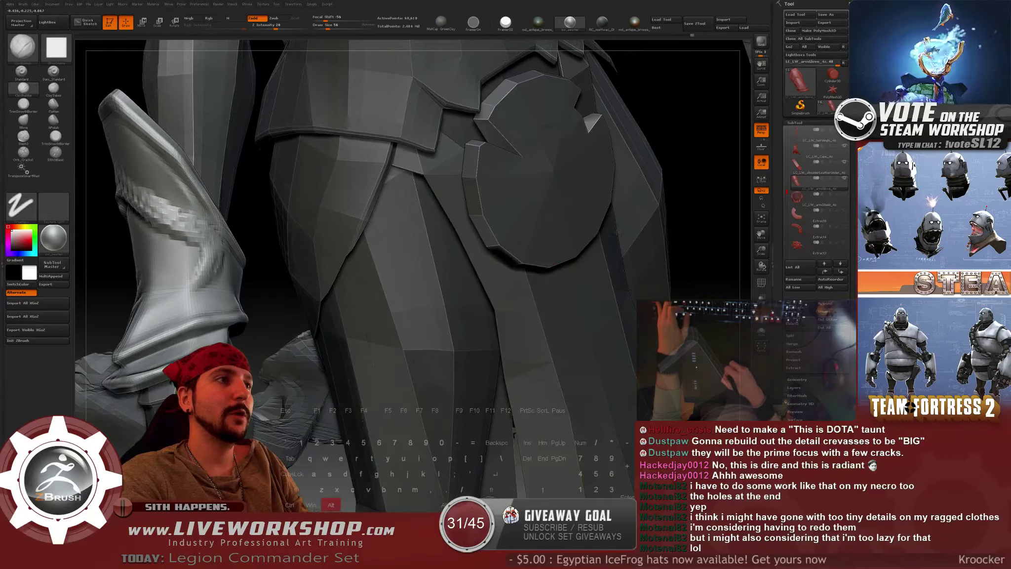
left_click_drag(617, 232, 620, 254, "alt")
key("[")
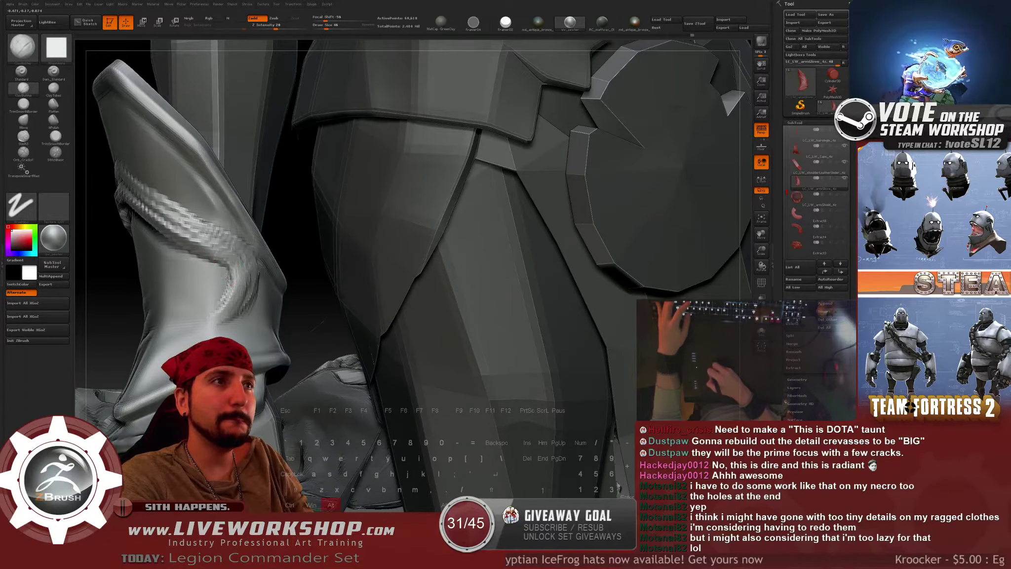
key("[")
key("[")
key("[")
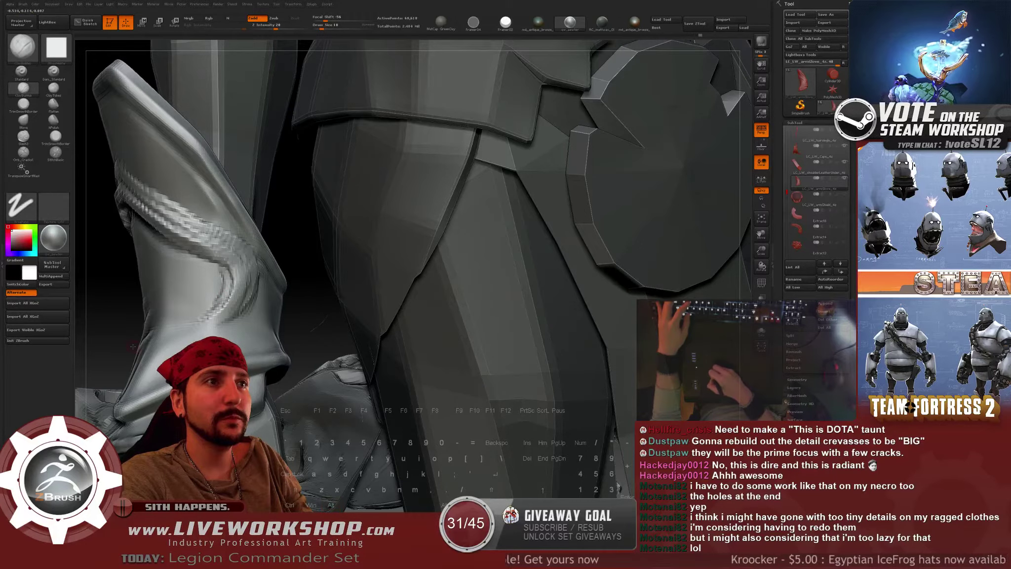
left_click_drag(119, 291, 260, 296)
mouse_move(656, 222)
left_mouse_down("alt")
mouse_move(662, 198)
mouse_move(675, 223)
mouse_move(651, 200)
mouse_move(768, 180)
left_mouse_up("alt")
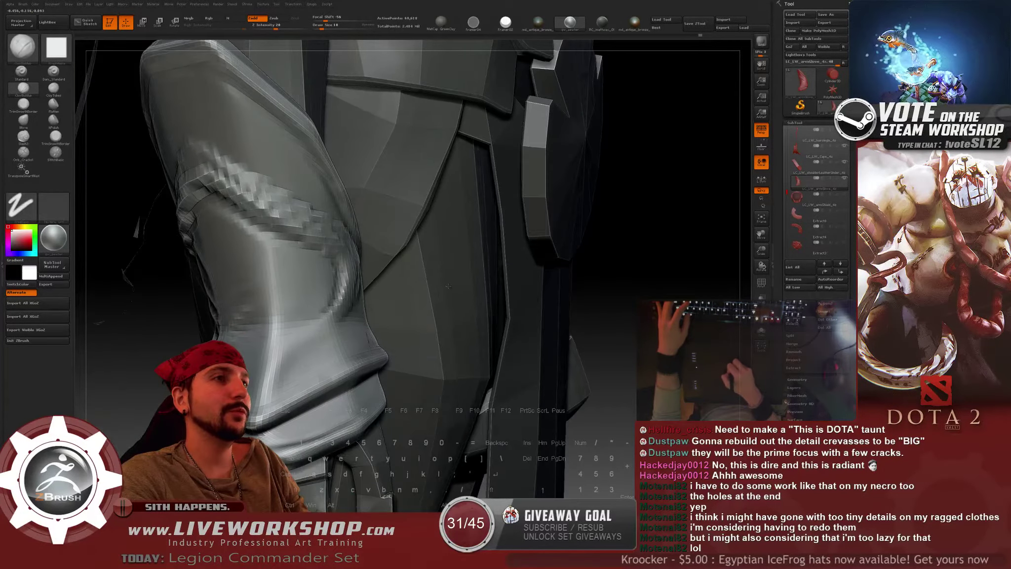
key("s")
left_click_drag(290, 312, 325, 300)
Sculpt soft folds around the glove's wrist and below the band with the Standard brush, smoothing them.
left_click(21, 73)
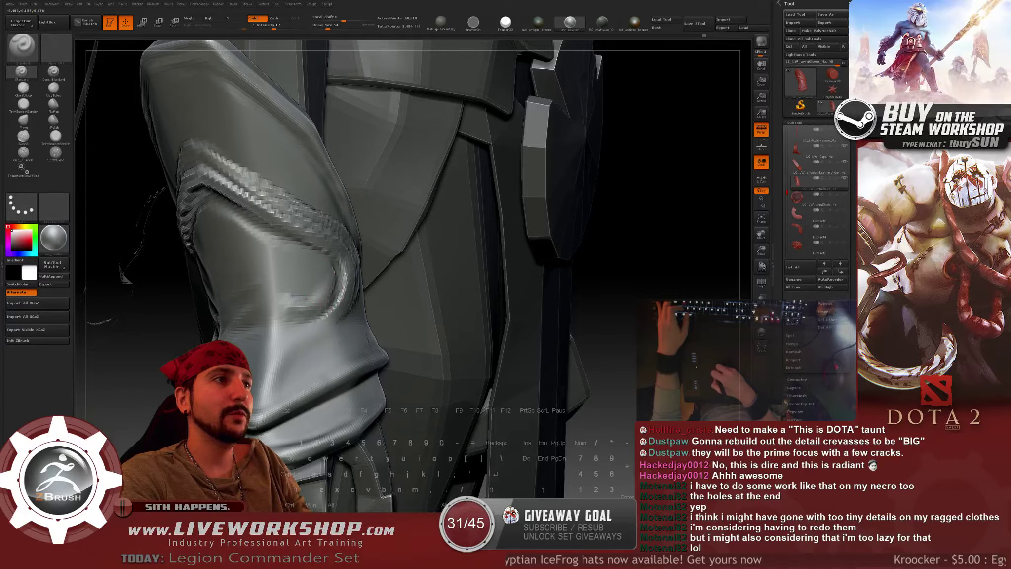
key("shift")
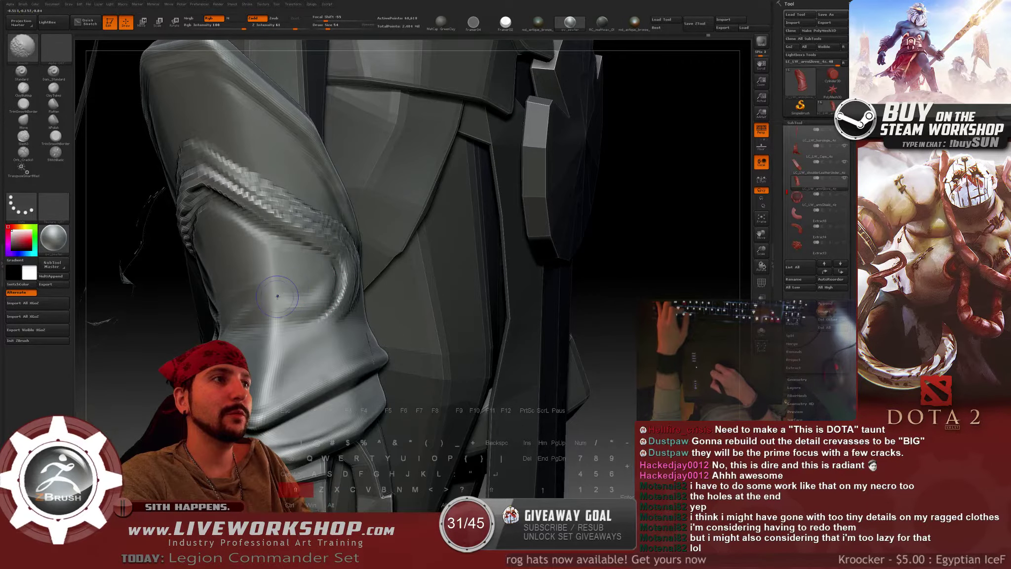
left_click_drag(642, 197, 494, 198)
left_click_drag(420, 182, 366, 194)
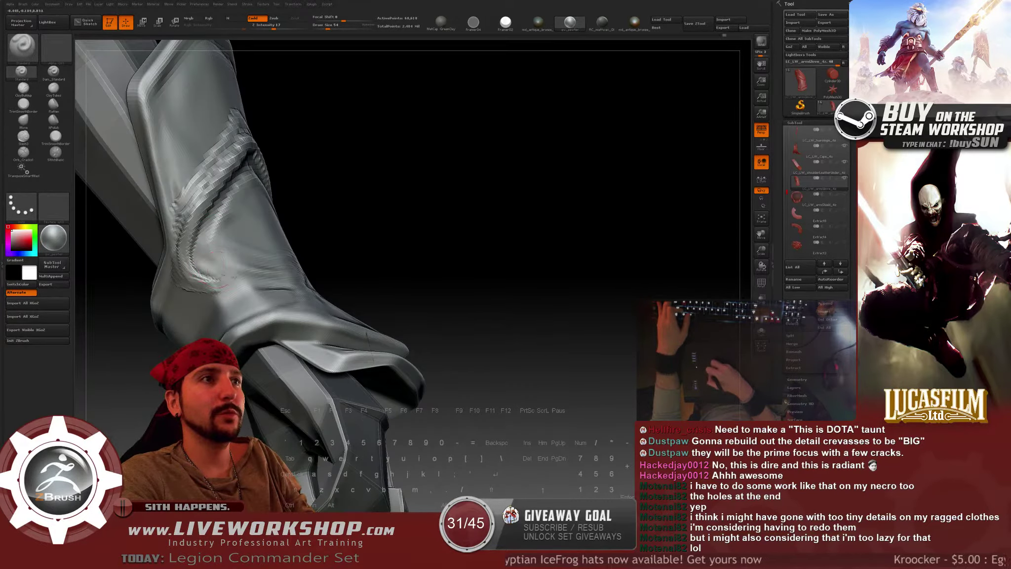
left_click_drag(331, 224, 362, 233)
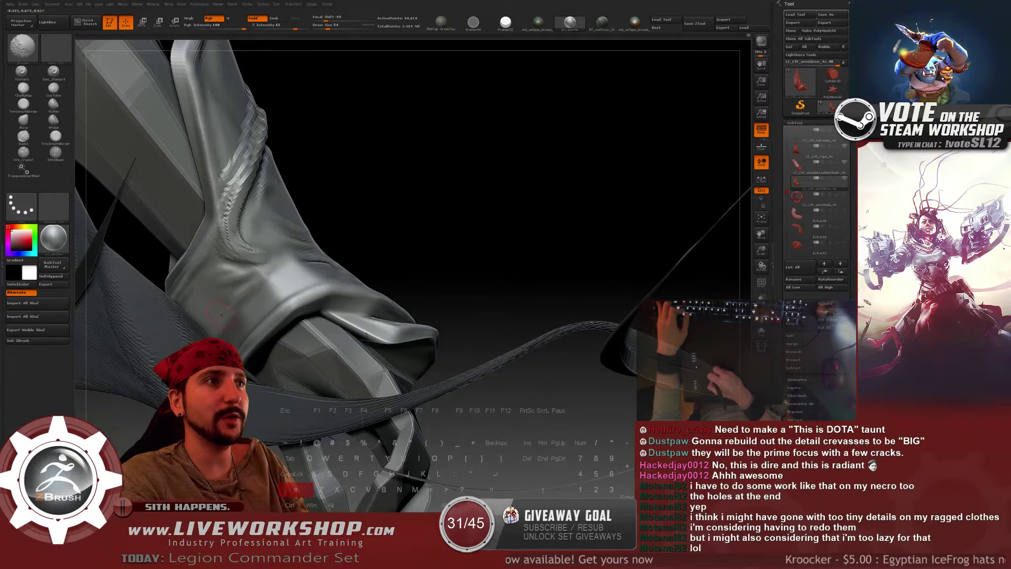
left_click_drag(444, 197, 513, 207)
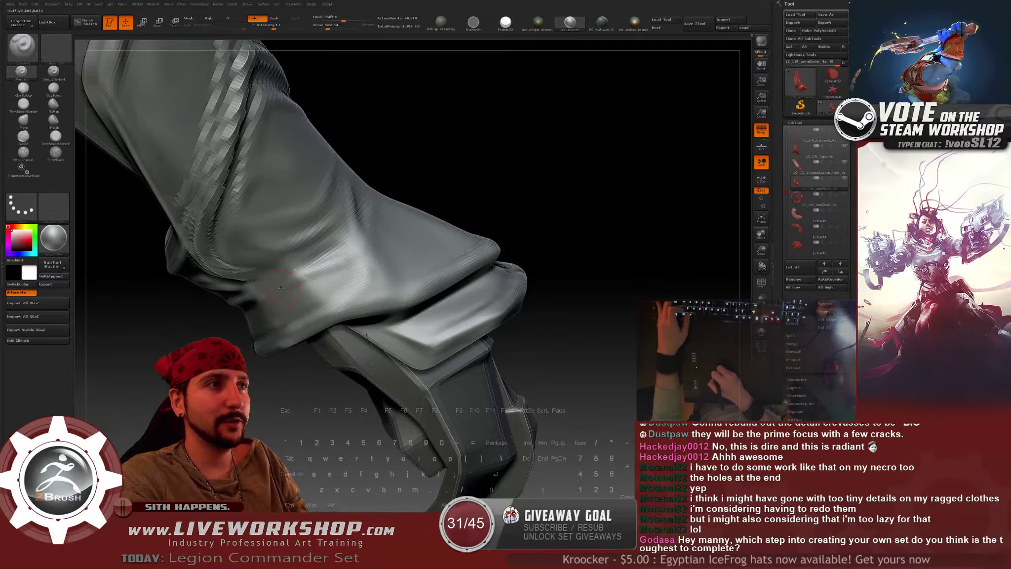
right_click_drag(281, 287, 257, 292)
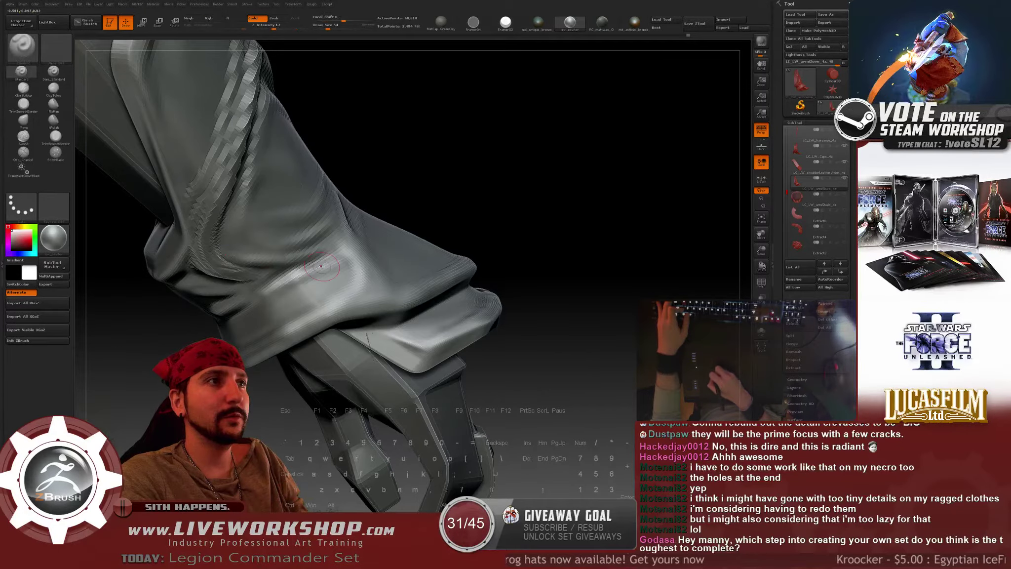
Add creases beside the glove's upper rim and folds where the forearm meets the cuff, smoothing between strokes.
left_click_drag(567, 217, 473, 217)
left_click_drag(473, 297, 473, 217, "alt")
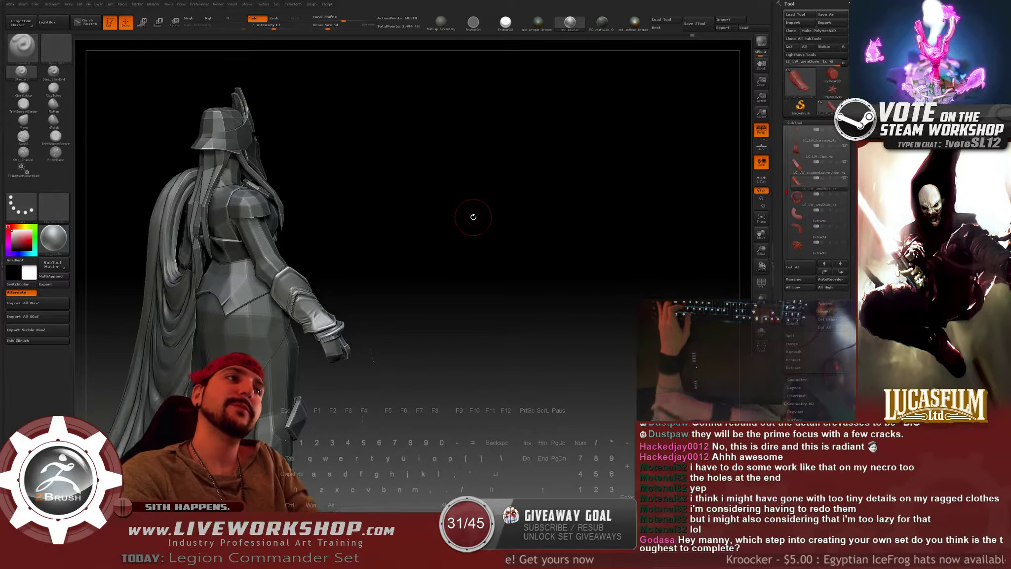
left_click_drag(427, 219, 498, 306, "alt")
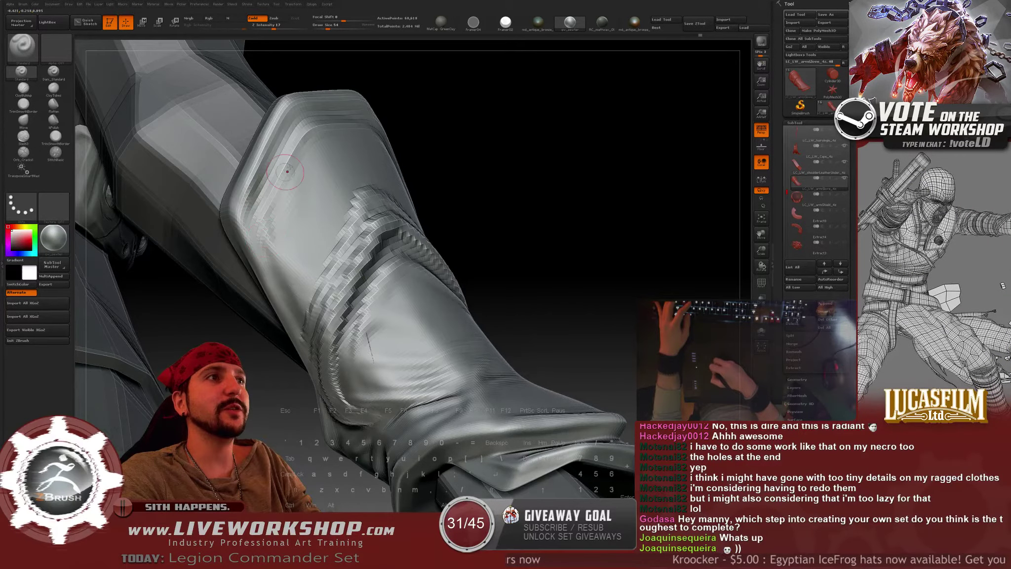
key("shift")
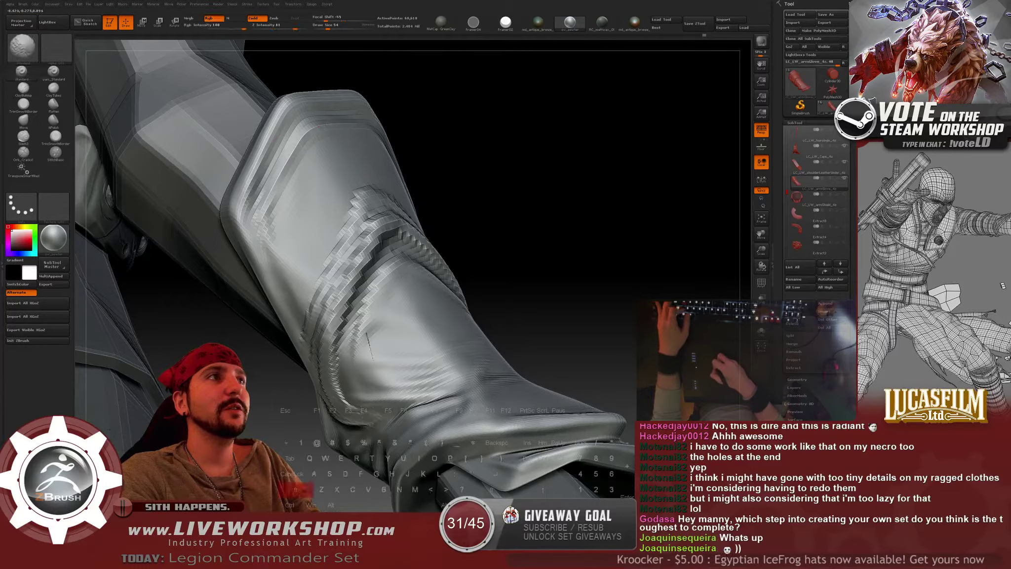
left_click_drag(536, 119, 528, 163)
left_click_drag(528, 163, 539, 237, "alt")
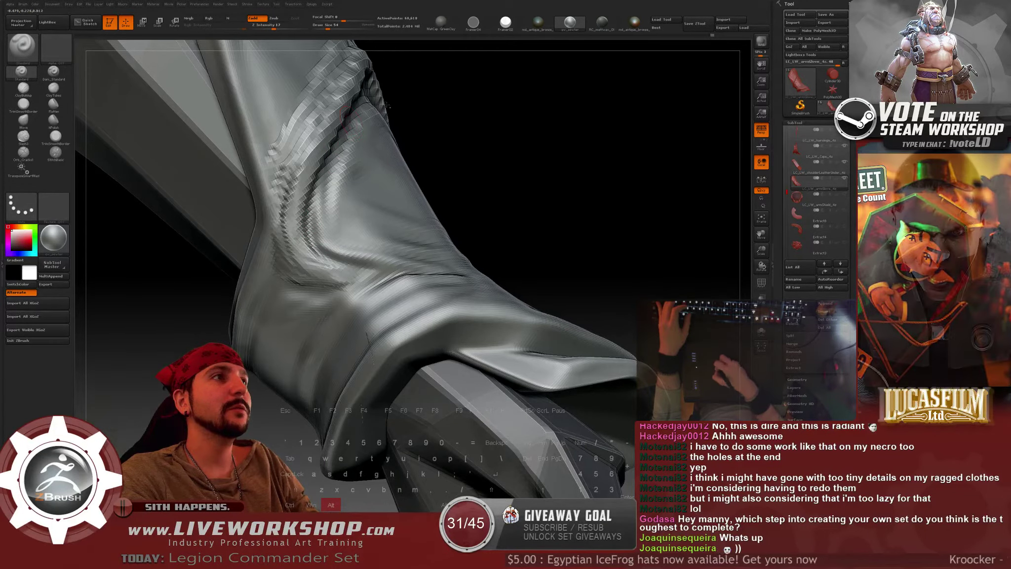
Sculpt wrinkles across the underside of the glove's wrist with an adjusted Standard brush and smooth them.
left_click_drag(580, 241, 664, 256, "alt")
left_click_drag(481, 63, 171, 191)
mouse_move(338, 300)
left_mouse_down()
mouse_move(262, 341)
mouse_move(287, 351)
left_mouse_up()
key("[")
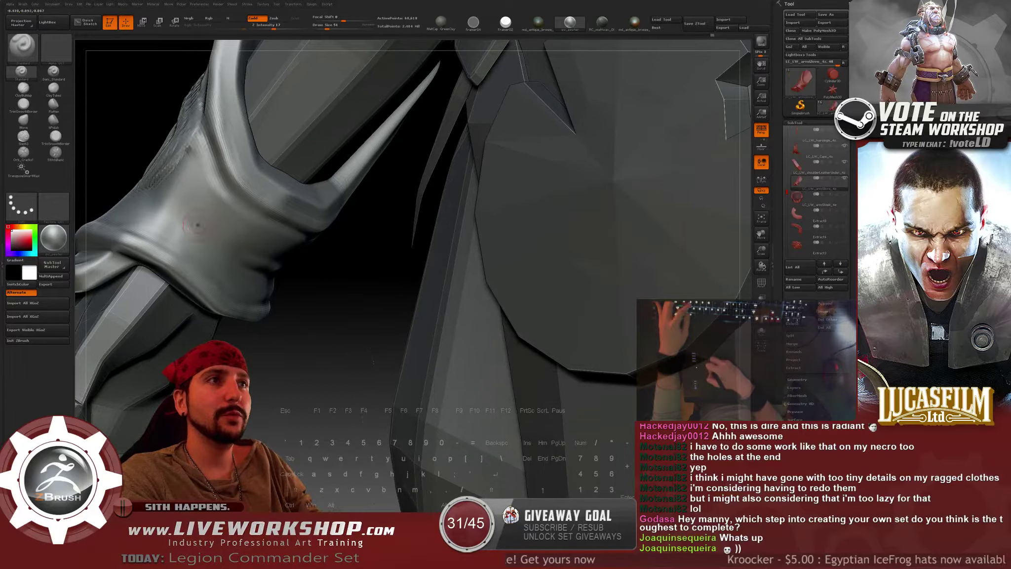
key("s")
left_click_drag(260, 334, 269, 333)
key("shift")
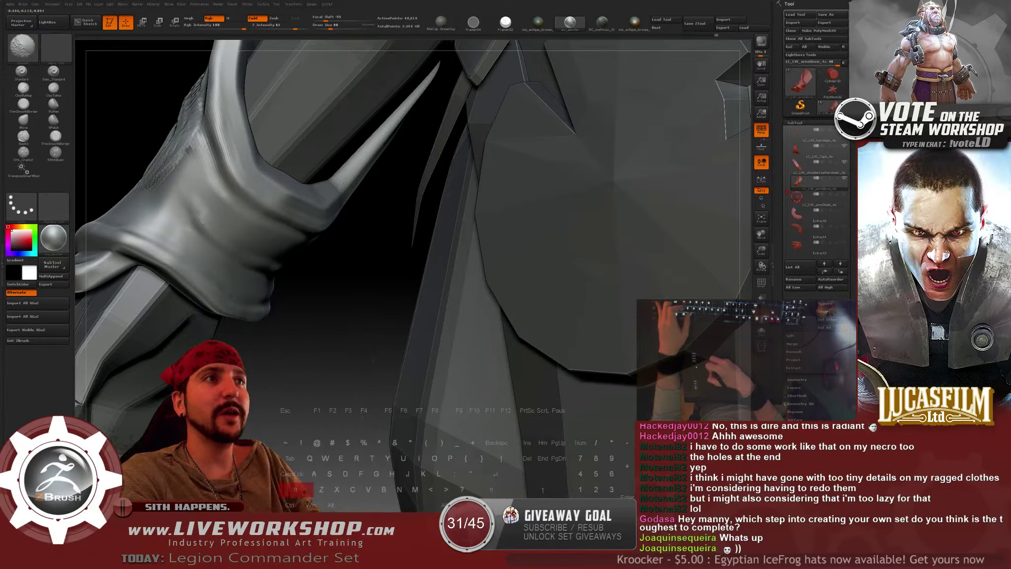
left_click_drag(275, 330, 254, 309)
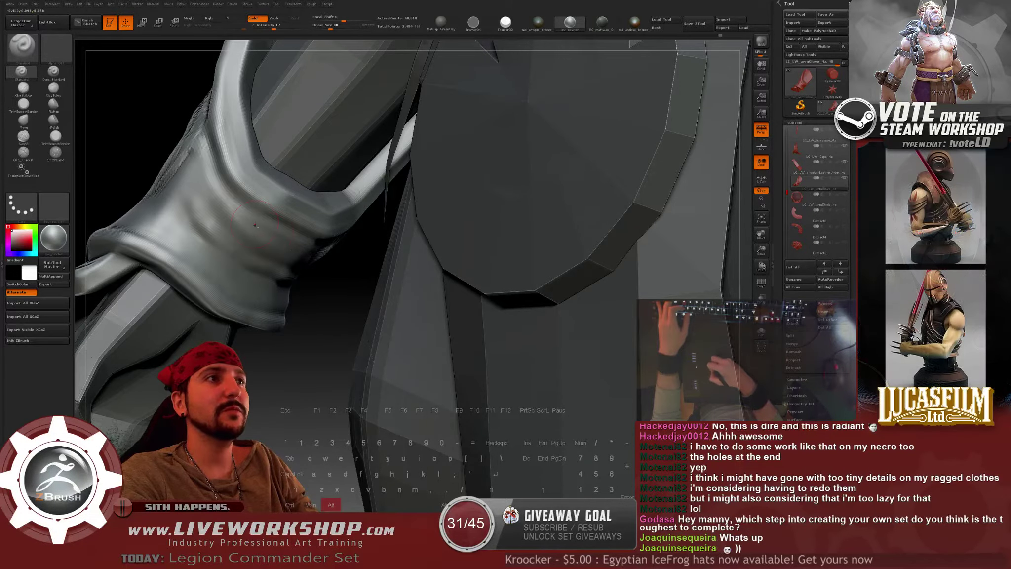
left_click_drag(296, 320, 353, 320)
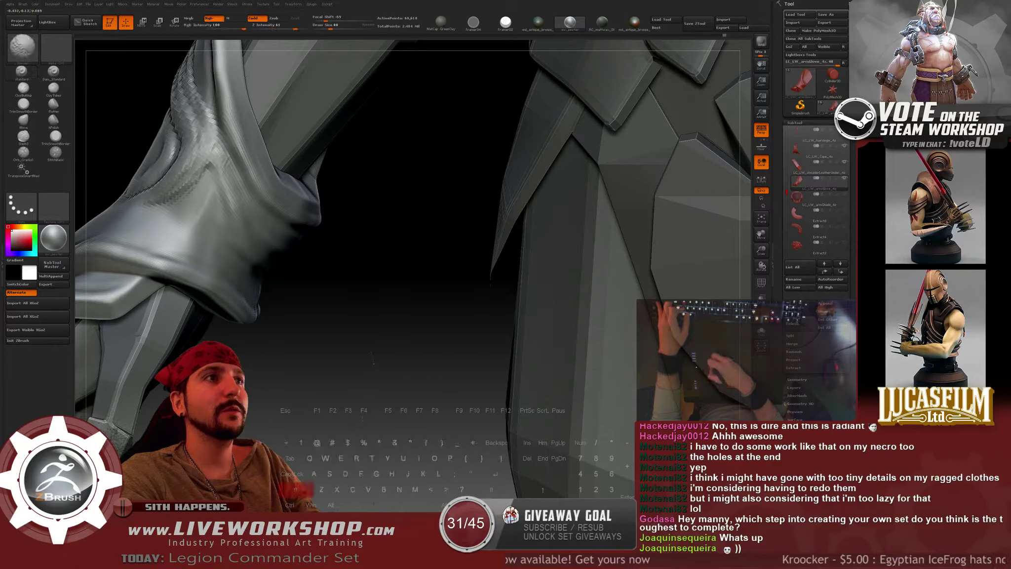
Add fine folds with a smaller Standard brush along the glove's cuff below the curled band and smooth them.
mouse_move(293, 278)
left_mouse_down("alt")
mouse_move(351, 314)
mouse_move(451, 312)
mouse_move(385, 365)
mouse_move(368, 357)
left_mouse_up("alt")
key("[")
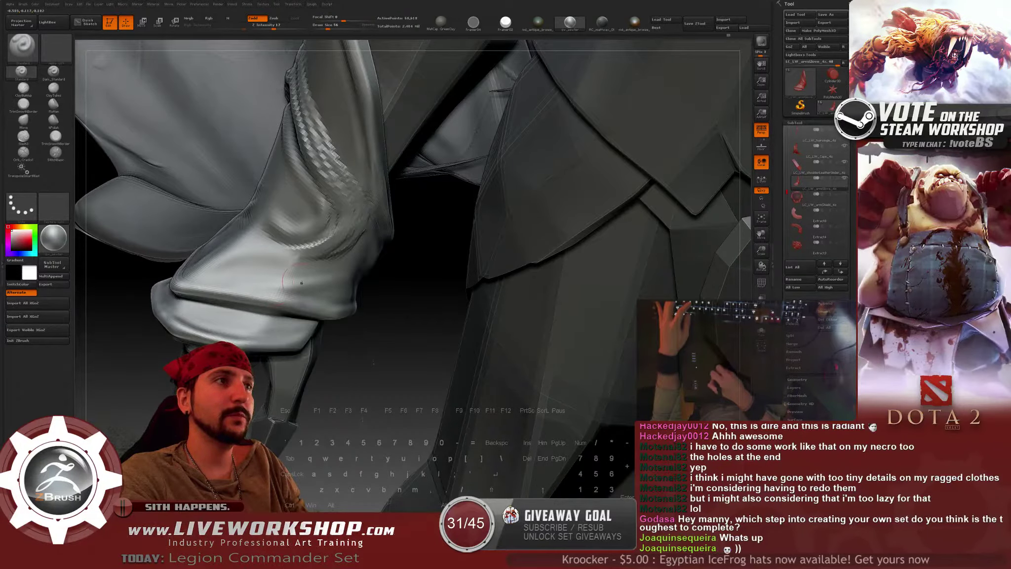
key("shift")
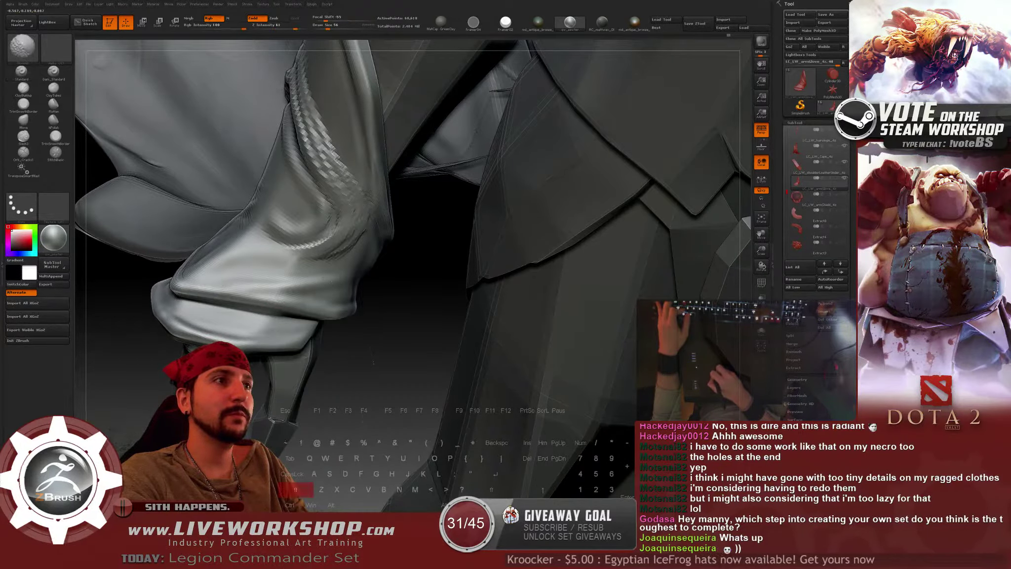
left_click_drag(374, 333, 328, 330)
left_click_drag(383, 359, 335, 302)
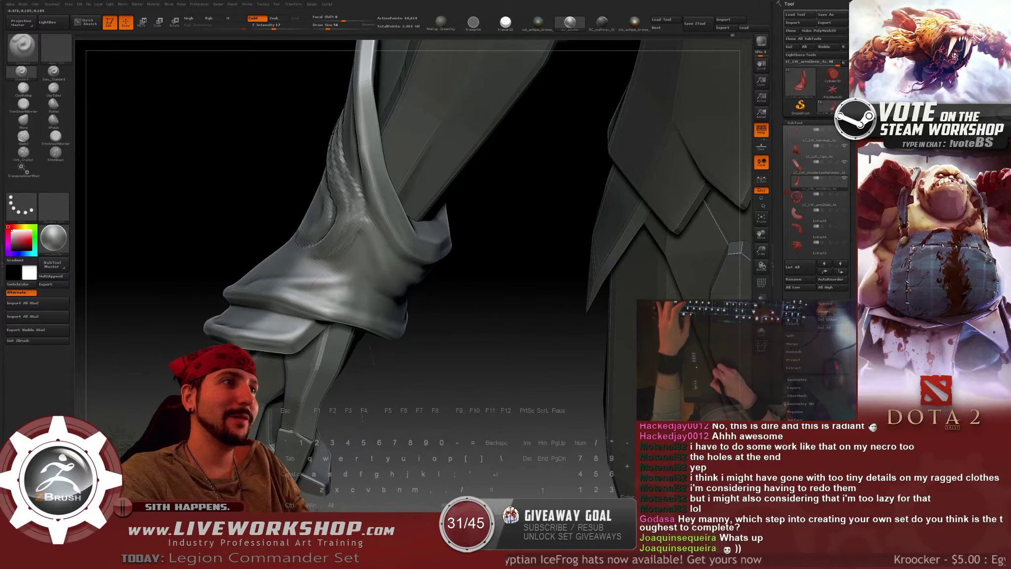
key("shift")
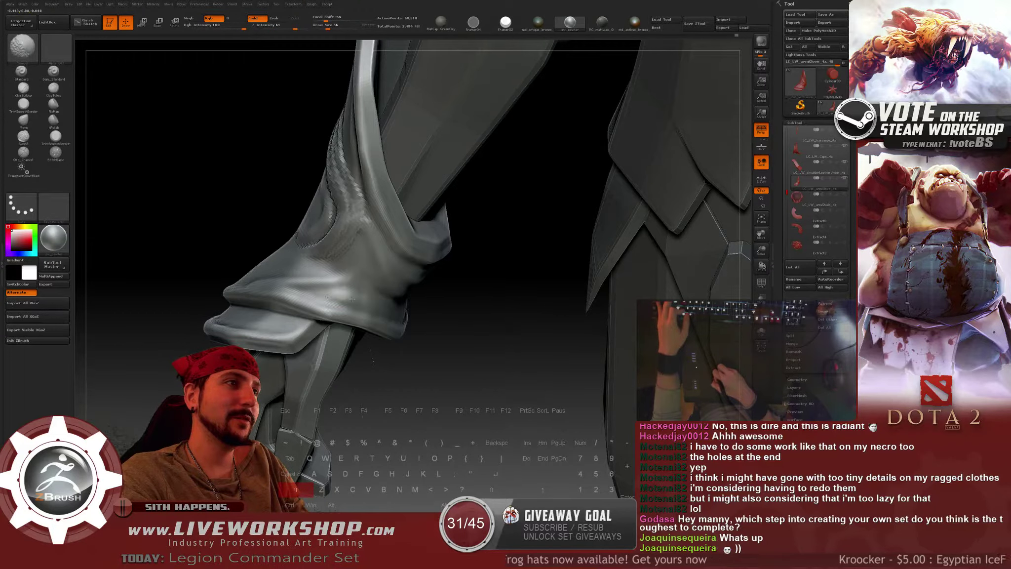
left_click_drag(420, 338, 258, 282)
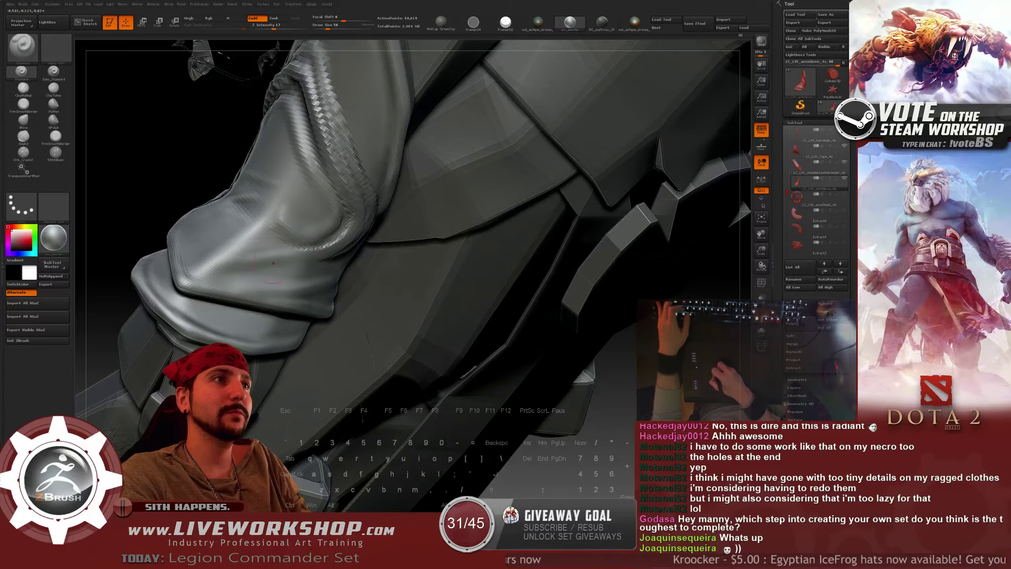
key("shift")
left_click_drag(563, 389, 382, 289)
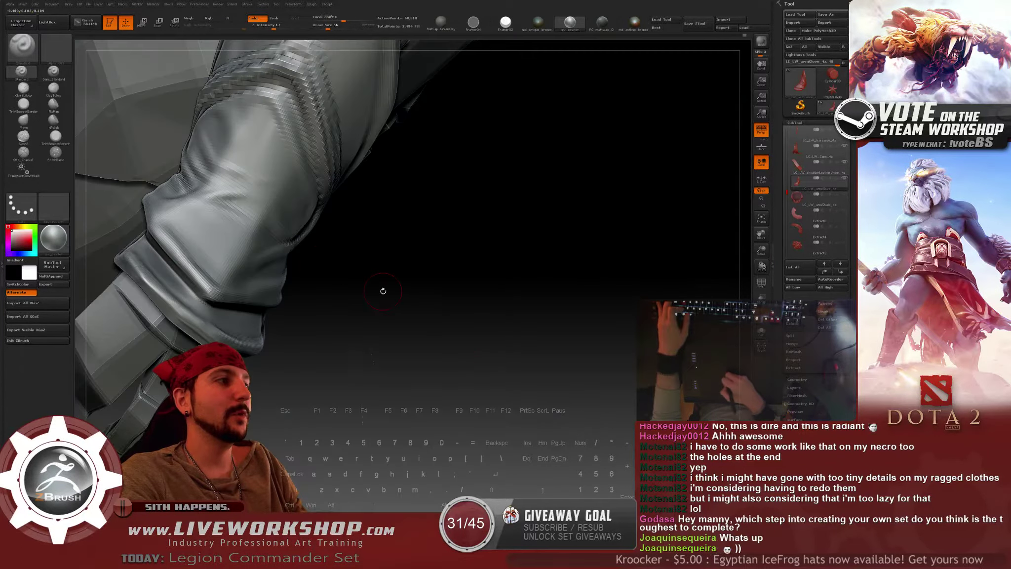
Sculpt a soft fold across the outer side of the glove's wrist above the curled cuff and smooth it.
left_click_drag(360, 351, 316, 321)
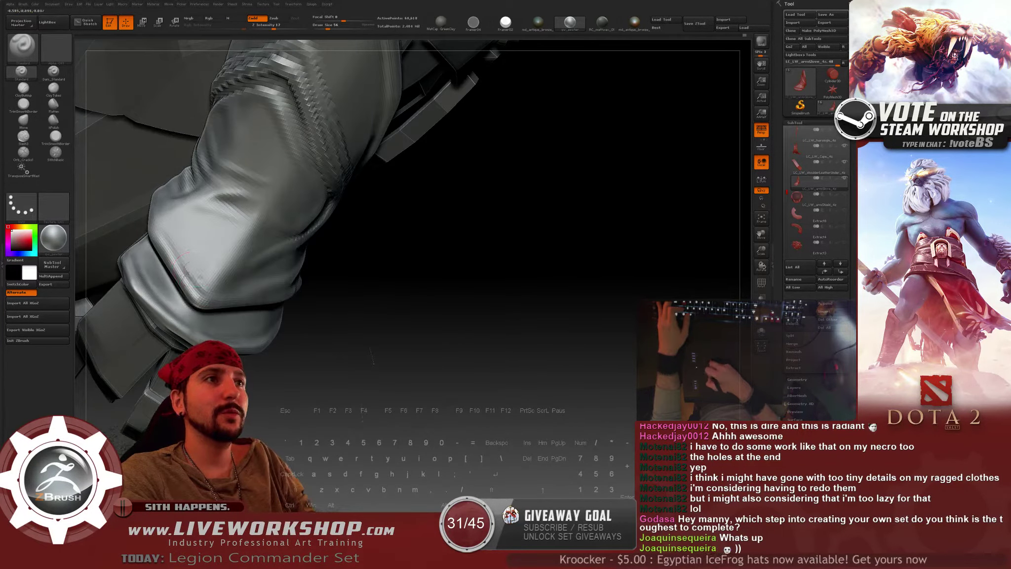
left_click_drag(211, 212, 200, 274)
left_click_drag(192, 228, 212, 252, "shift")
Sculpt shallow dents with the Standard brush below the pointed upper rim of the forearm glove and smooth them.
left_click_drag(516, 340, 528, 226)
left_click_drag(438, 175, 291, 148)
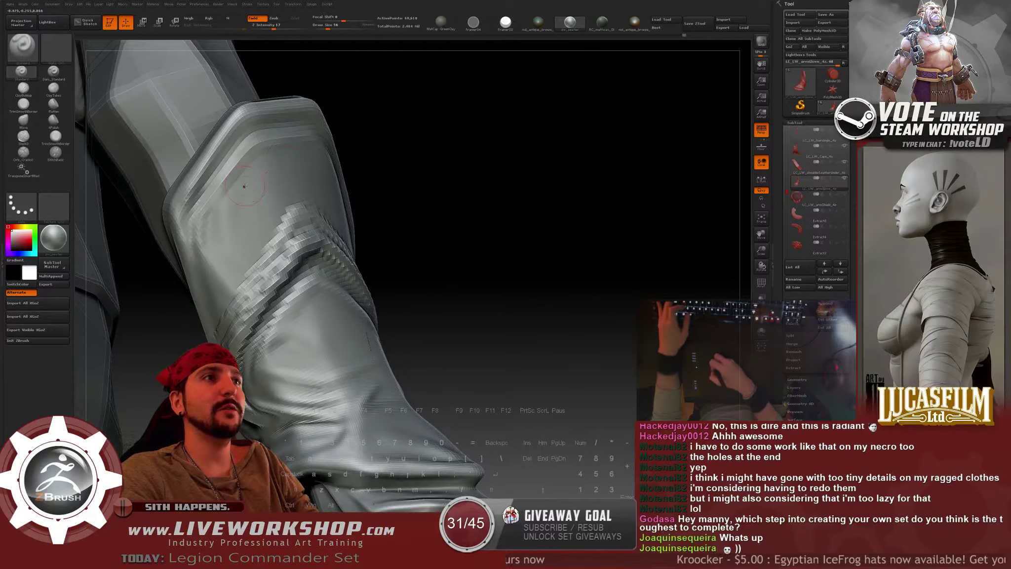
left_click_drag(245, 186, 268, 191)
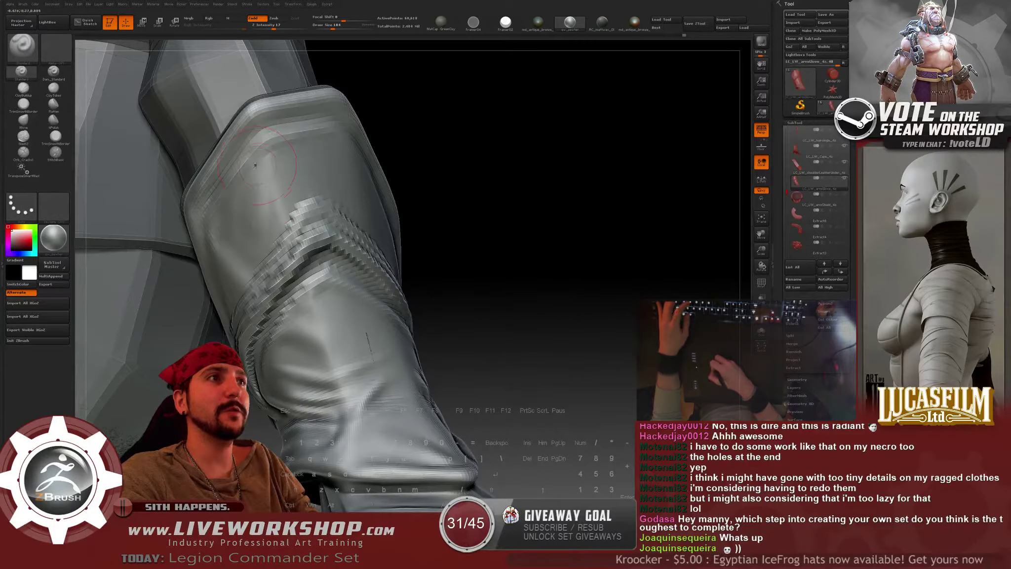
key("shift")
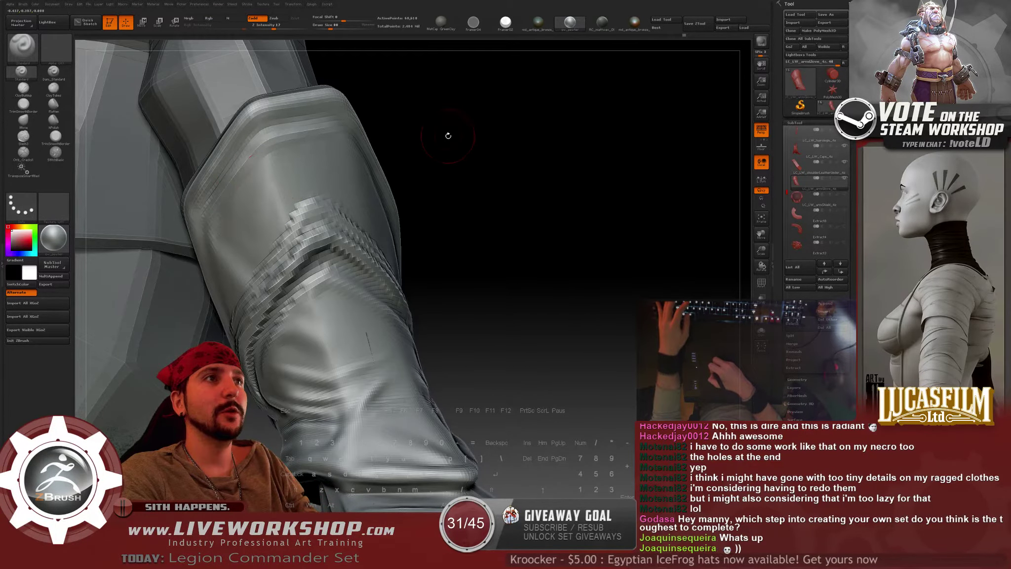
left_click_drag(448, 136, 464, 144)
key("shift")
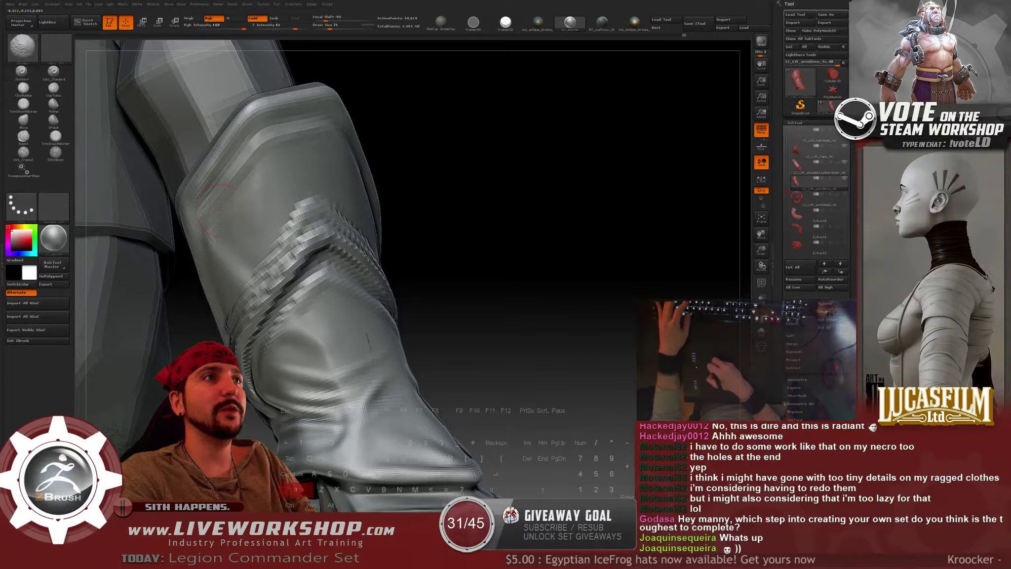
Add raised and carved strokes to the panel between the glove's upper rim and the V-shaped band, smoothing between strokes.
left_click_drag(485, 192, 459, 237)
left_click_drag(557, 169, 545, 176)
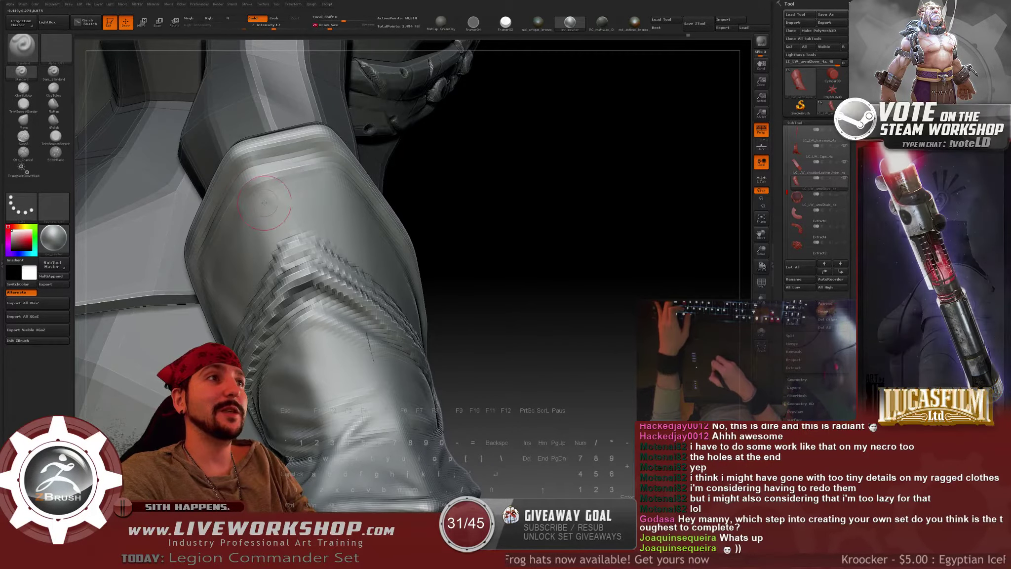
key("shift")
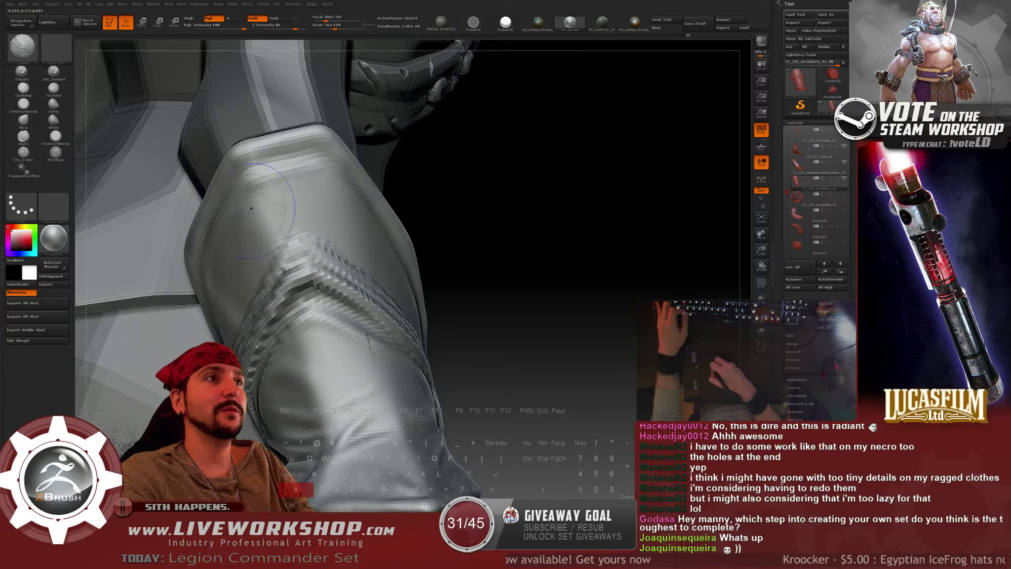
key("shift")
left_click_drag(514, 205, 580, 215)
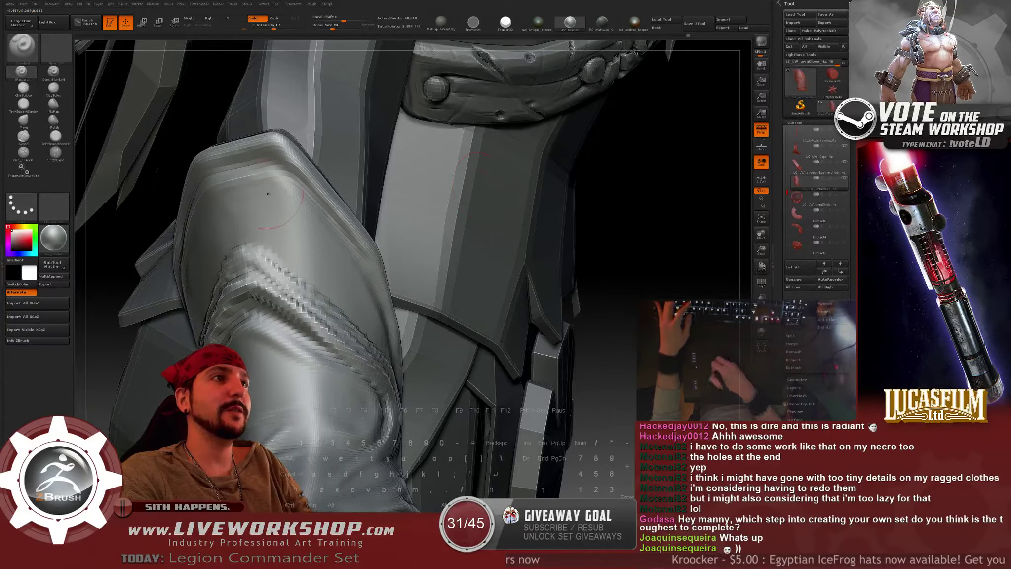
key("alt")
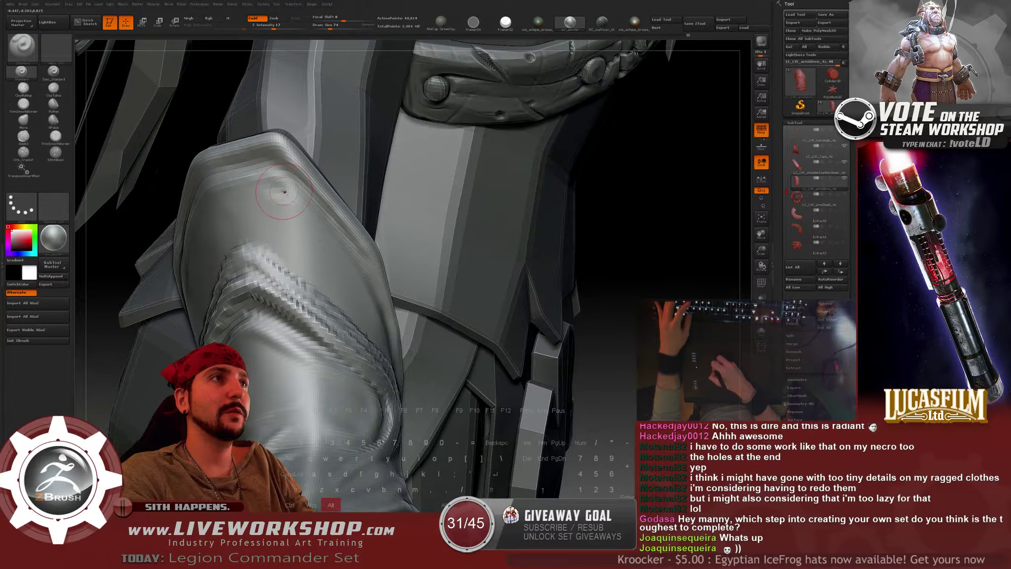
left_click_drag(576, 231, 639, 244)
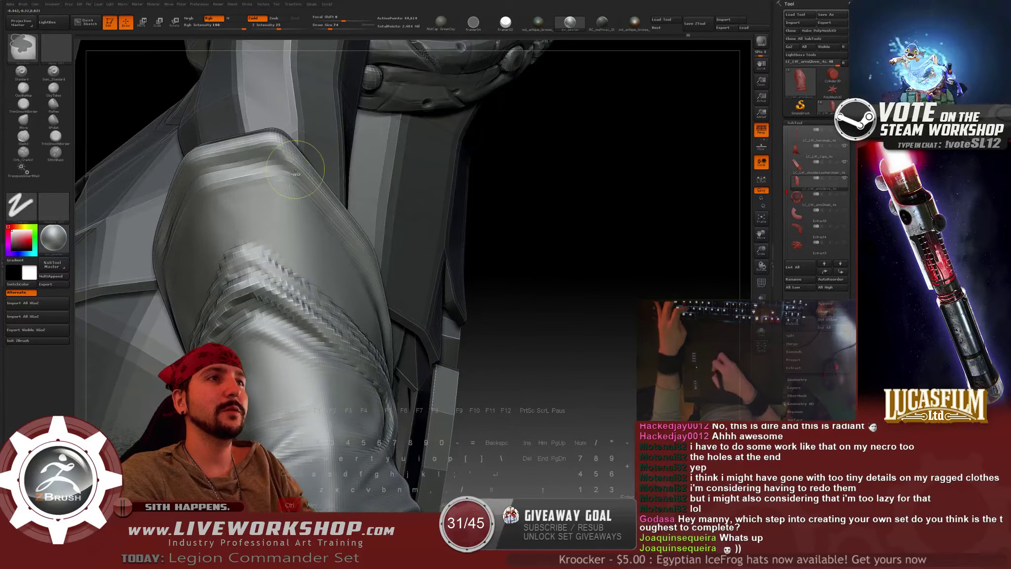
Resize the brush, undo the last stroke beside the V-shaped band, and smooth the panel between the band and the side rim.
key("s")
left_click(285, 186)
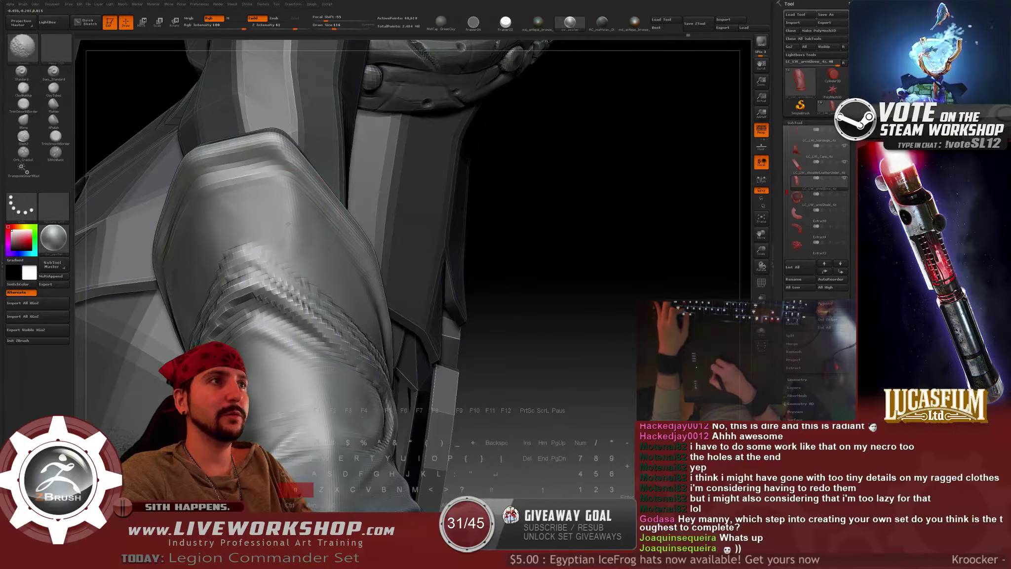
left_click_drag(296, 266, 284, 220)
key("ctrl+z")
key("s")
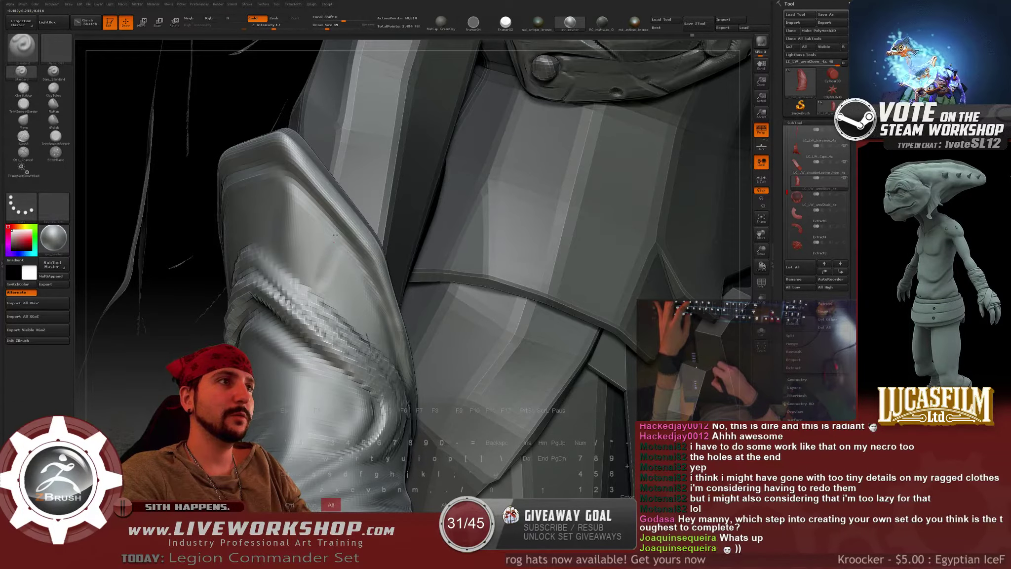
key("shift")
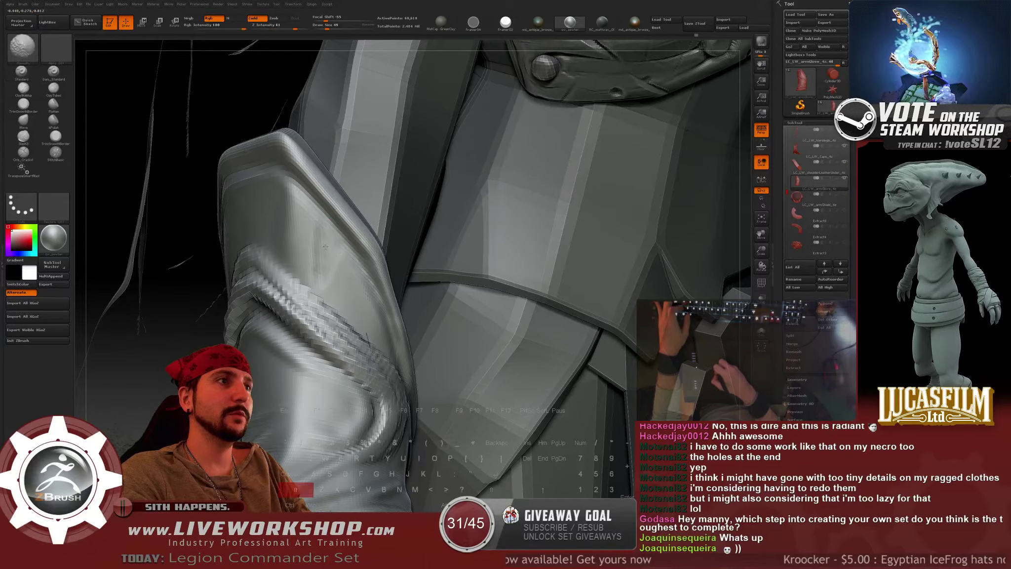
left_click_drag(335, 270, 339, 280, "shift")
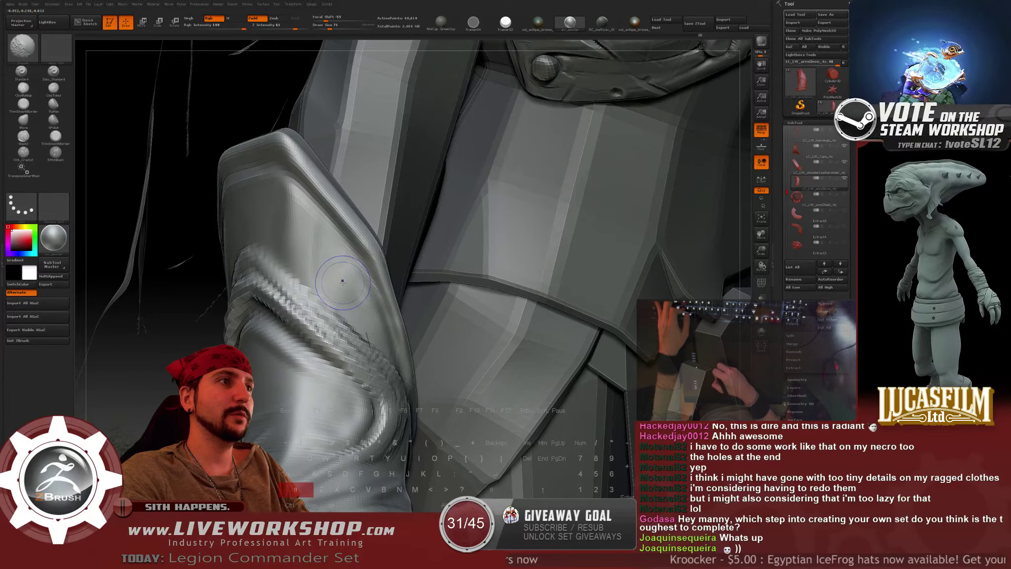
key("shift")
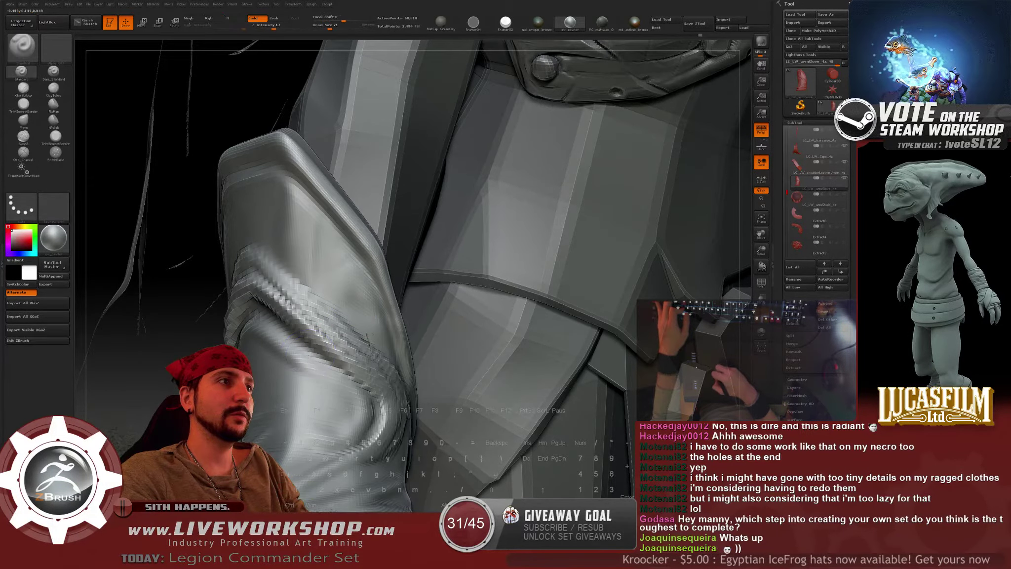
Check the glove against the whole figure and refine creases around the band and cuff edge with a smaller Standard brush.
key("f")
key("f")
mouse_move(244, 239)
left_mouse_down()
mouse_move(573, 271)
mouse_move(593, 252)
mouse_move(454, 250)
left_mouse_up()
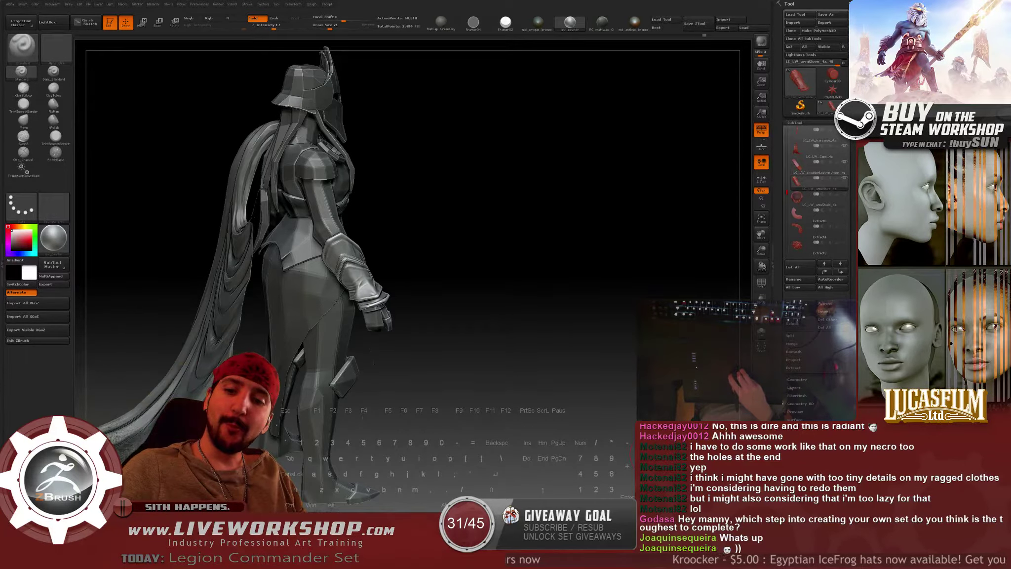
left_click_drag(523, 205, 550, 207, "alt")
mouse_move(574, 157)
left_mouse_down("alt")
mouse_move(544, 139)
mouse_move(567, 152)
left_mouse_up("alt")
key("bracketleft")
key("bracketleft")
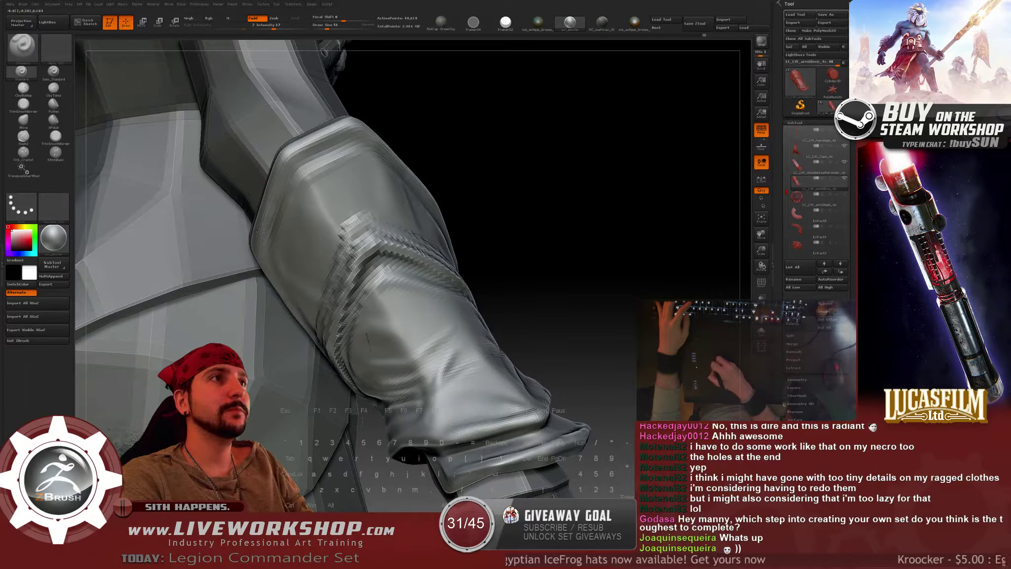
left_click_drag(548, 153, 557, 265)
left_click_drag(608, 236, 492, 242)
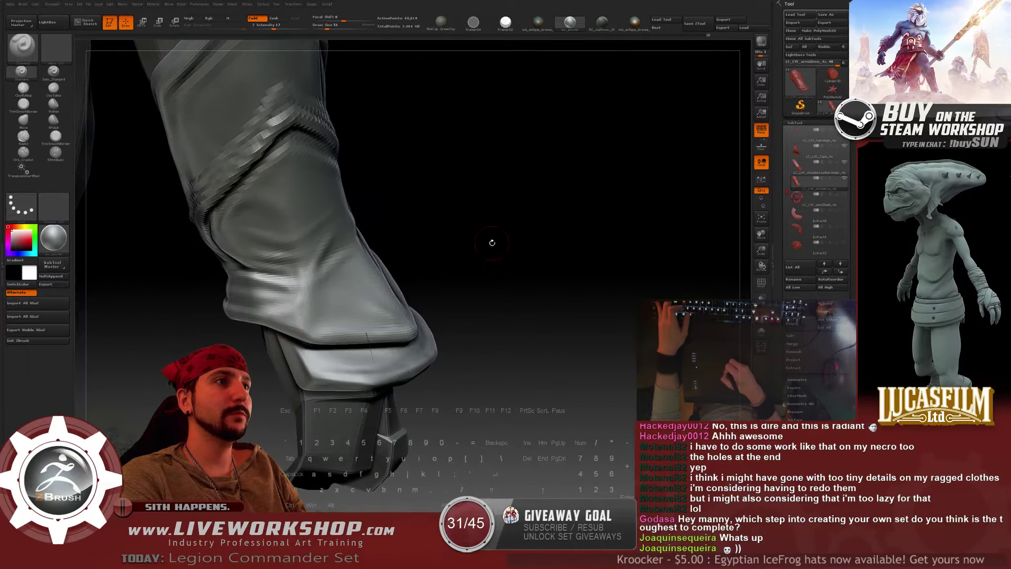
key("bracketleft")
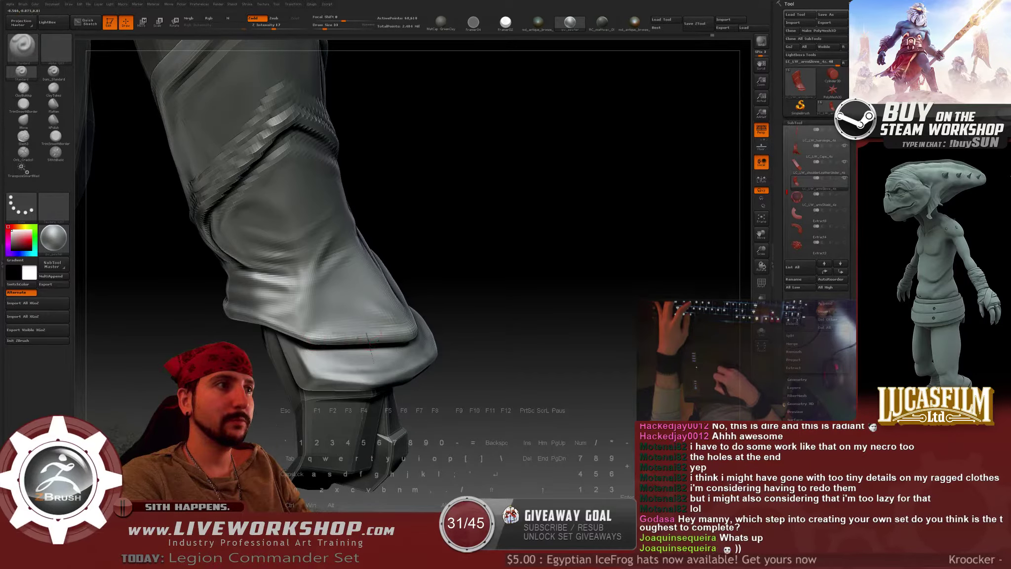
Make the base body the active subtool and hide its legs, leaving the upper body and skirt visible.
left_click_drag(508, 339, 592, 316, "alt")
left_click_drag(536, 287, 664, 176)
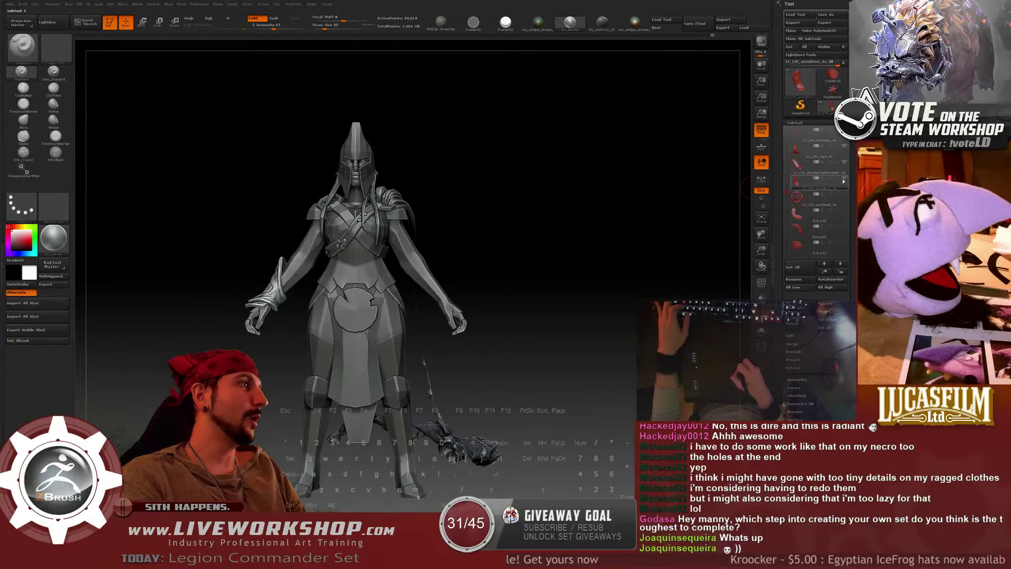
left_click_drag(575, 209, 573, 215)
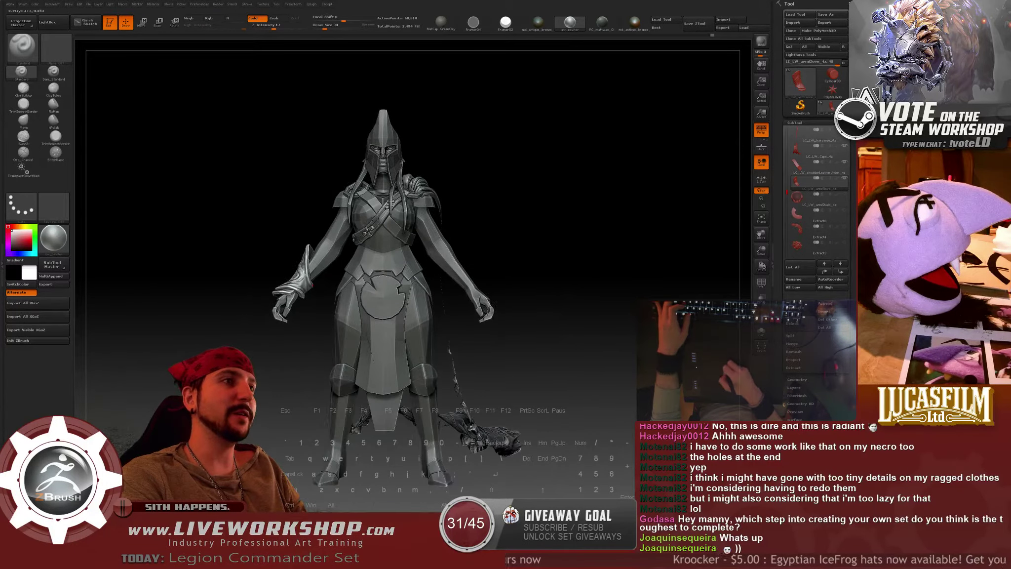
left_click_drag(455, 275, 592, 223)
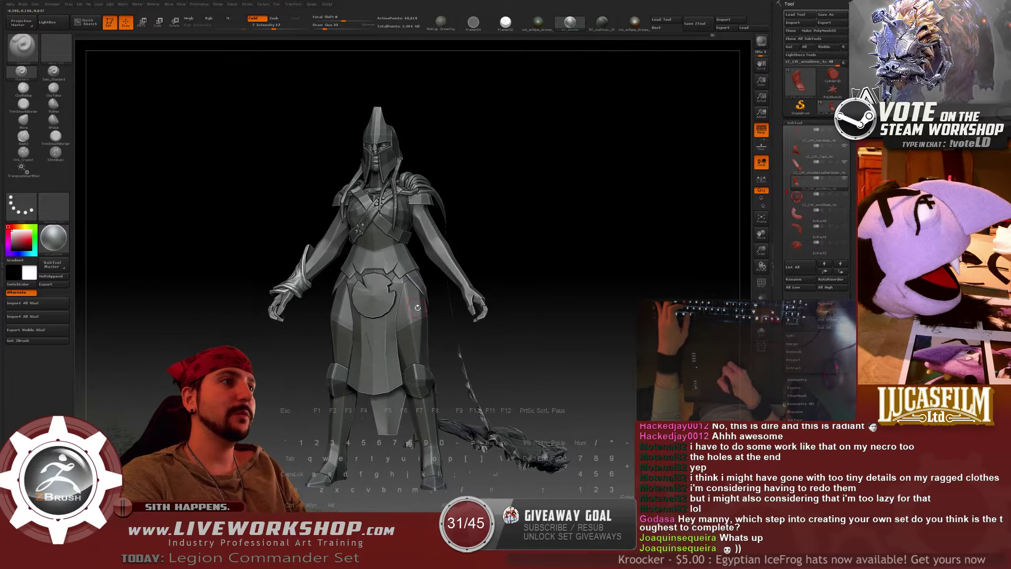
left_click(462, 276, "alt")
left_click_drag(549, 267, 461, 293)
left_click_drag(554, 264, 567, 244)
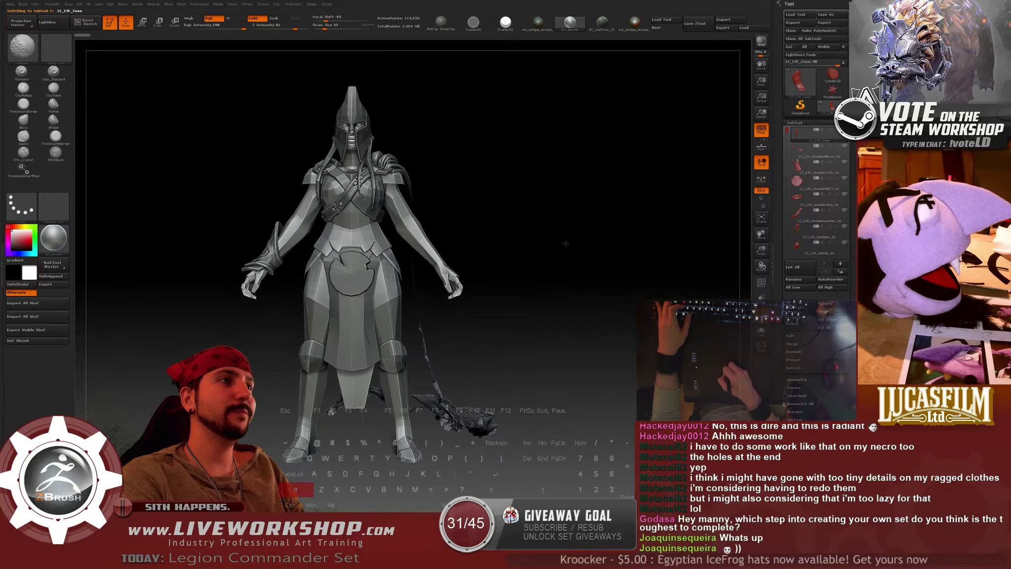
left_click_drag(272, 281, 428, 511, "ctrl+alt+shift")
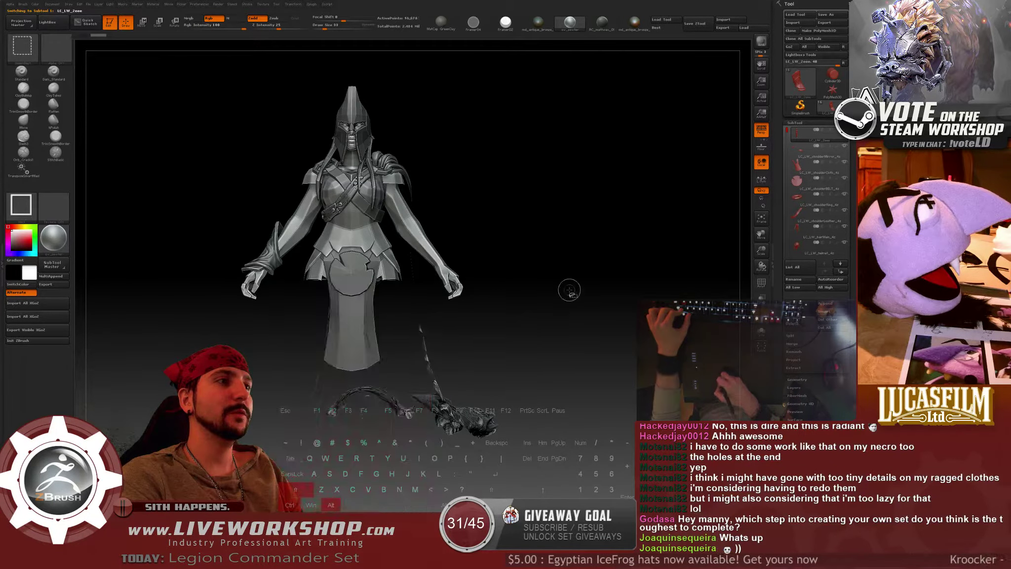
Make the forearm glove the active subtool again and frame it.
left_click_drag(559, 257, 511, 292, "alt")
left_click_drag(262, 358, 368, 233)
left_click_drag(458, 208, 176, 63, "alt")
left_click(316, 232, "alt")
key("f")
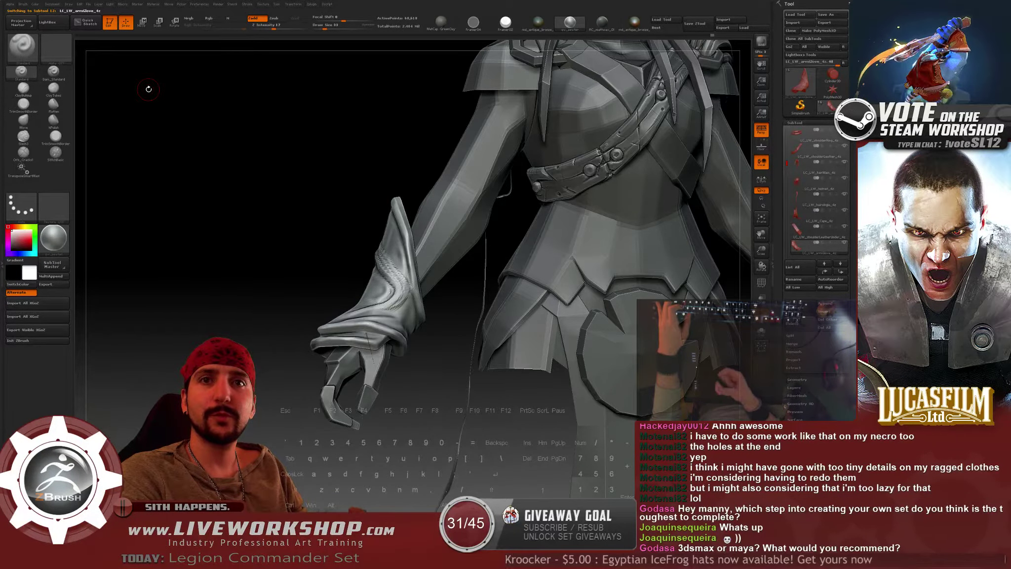
Switch to the ClayBuildup brush for detailing the forearm glove around the raised V-shaped band.
left_click_drag(297, 212, 692, 184)
left_click_drag(589, 221, 627, 222)
left_click_drag(553, 232, 601, 231)
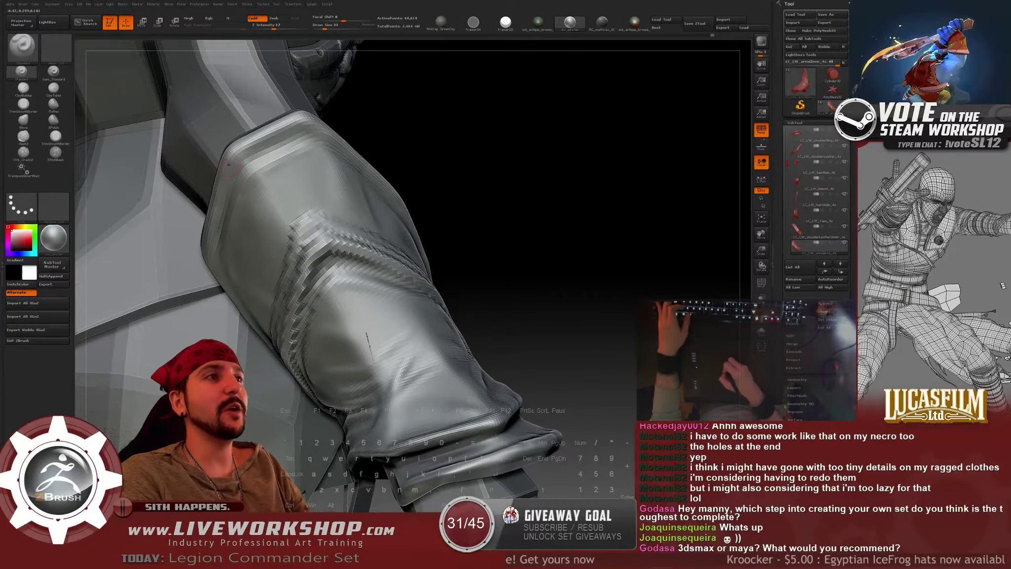
left_click(23, 89)
left_click_drag(546, 170, 549, 190, "alt")
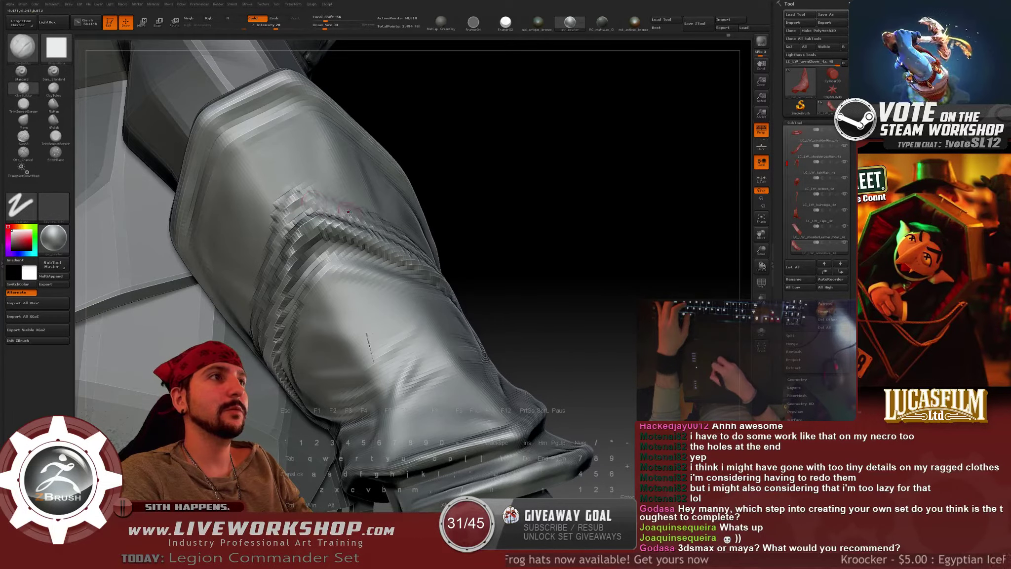
left_click_drag(494, 233, 426, 55, "alt")
left_click_drag(519, 192, 474, 89, "alt")
mouse_move(480, 230)
left_mouse_down("alt")
mouse_move(501, 283)
mouse_move(463, 238)
left_mouse_up("alt")
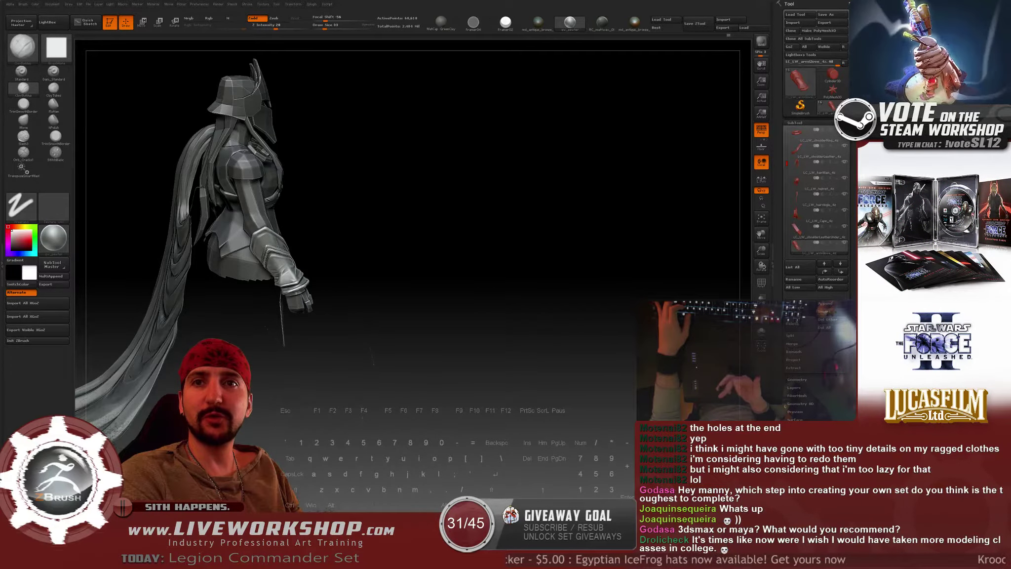
Build up clay strokes on the forearm just below the V-shaped band and smooth them into the surface.
mouse_move(380, 296)
left_mouse_down()
mouse_move(398, 275)
mouse_move(415, 208)
mouse_move(472, 237)
mouse_move(596, 215)
mouse_move(580, 236)
mouse_move(564, 203)
mouse_move(457, 233)
mouse_move(474, 246)
left_mouse_up()
left_click_drag(299, 230, 270, 323)
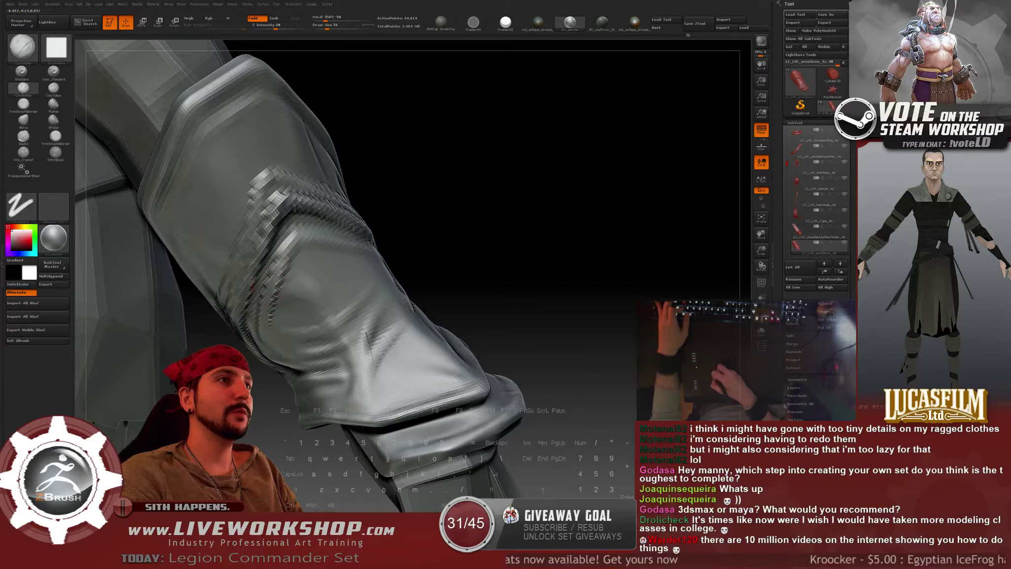
mouse_move(458, 214)
left_mouse_down()
mouse_move(285, 287)
mouse_move(298, 262)
left_mouse_up()
key("shift")
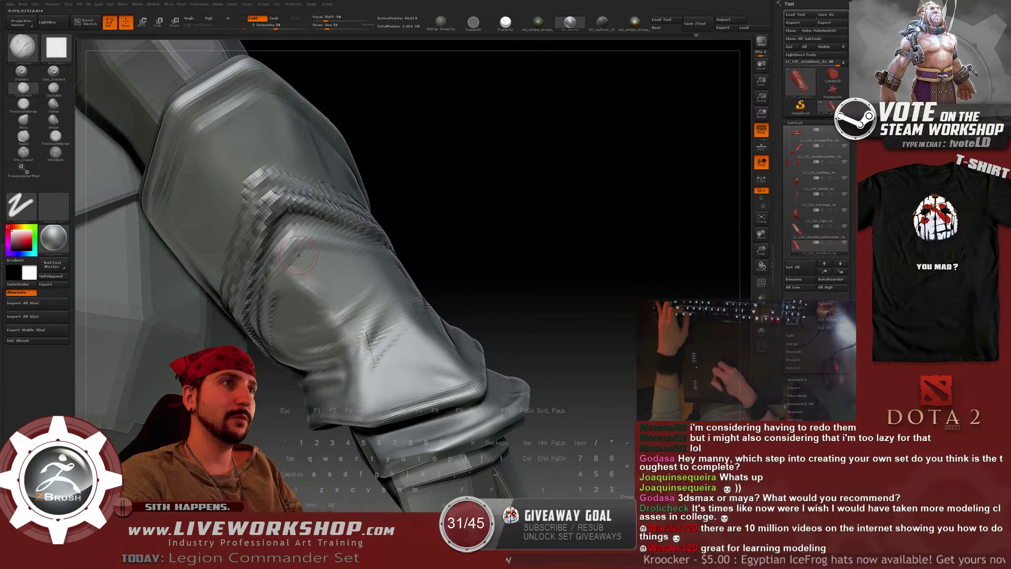
key("shift")
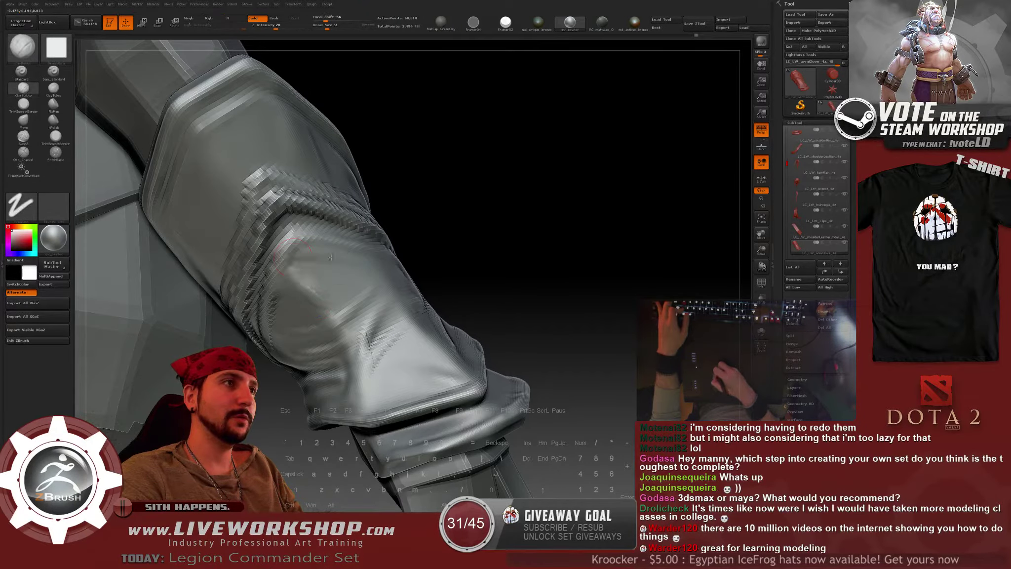
left_click_drag(316, 260, 297, 280, "shift")
Build up clay folds on the side of the forearm glove between the V-shaped band and the wrist cuff, smoothing rough spots.
left_click_drag(513, 296, 556, 241)
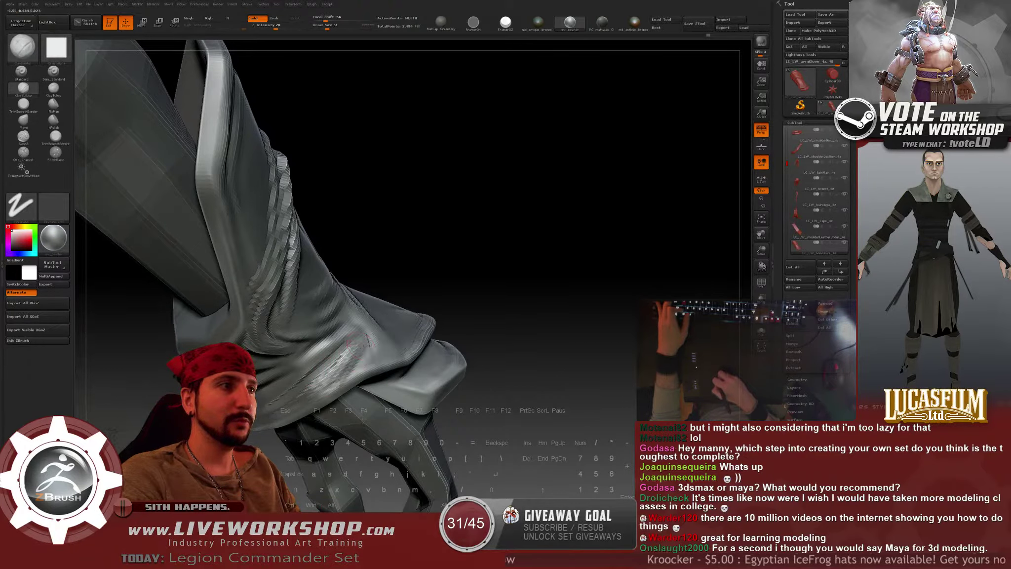
key("shift")
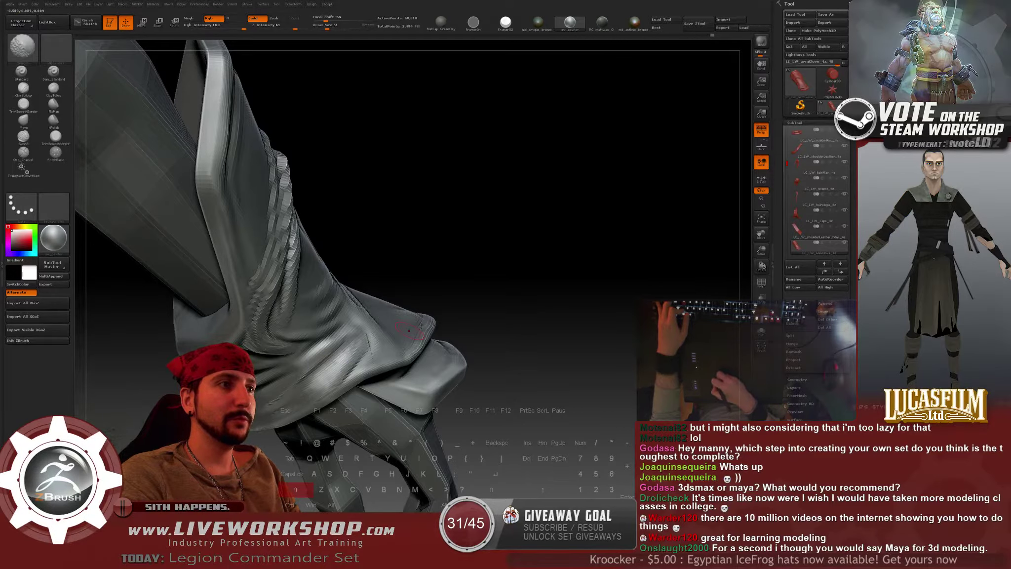
left_click_drag(459, 292, 415, 316)
left_click_drag(557, 278, 553, 250)
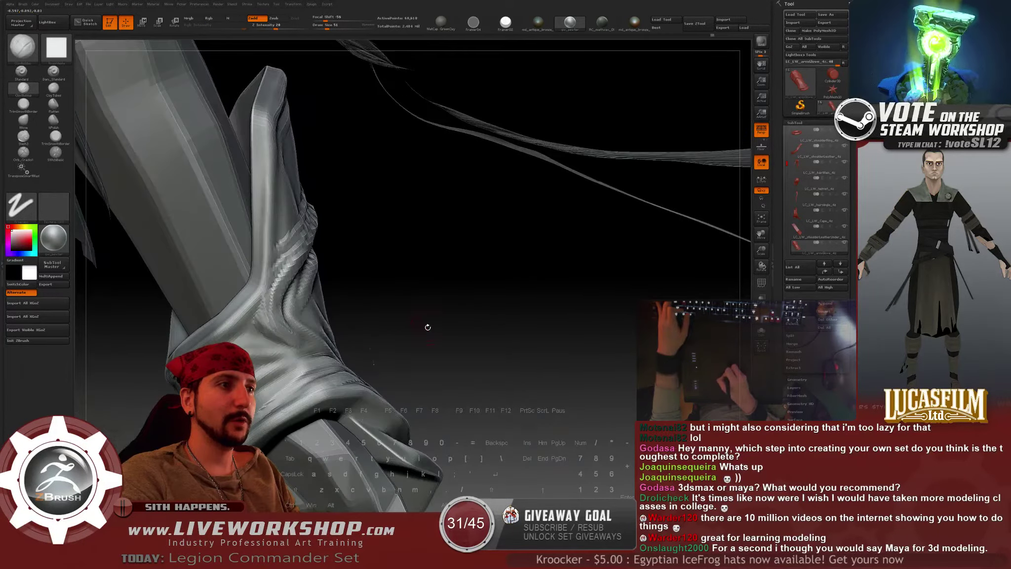
left_click_drag(428, 328, 425, 349)
key("bracketright")
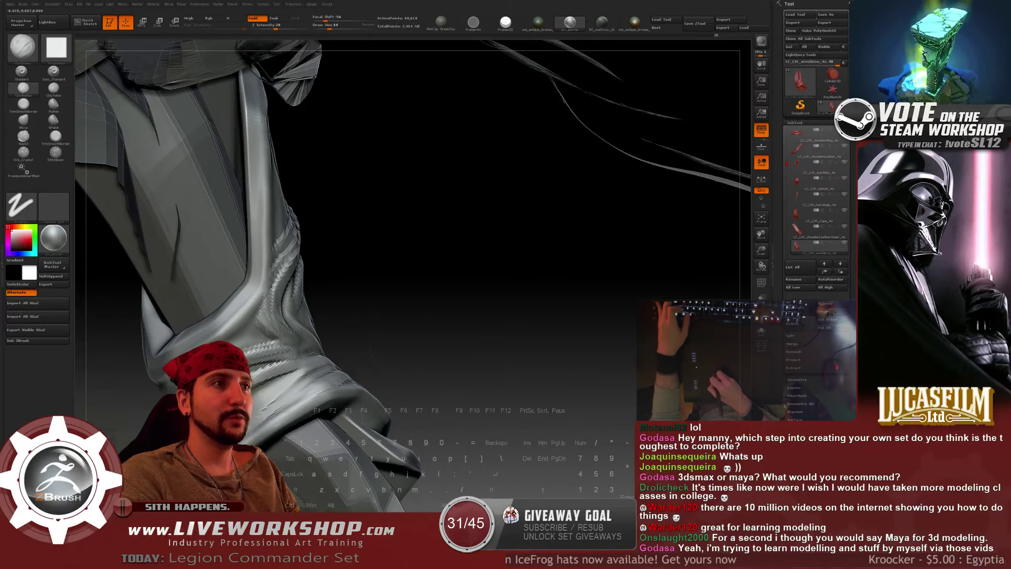
Smooth and refine the wrinkles on the underside of the glove, from the cuff opening down to the wrist.
key("shift")
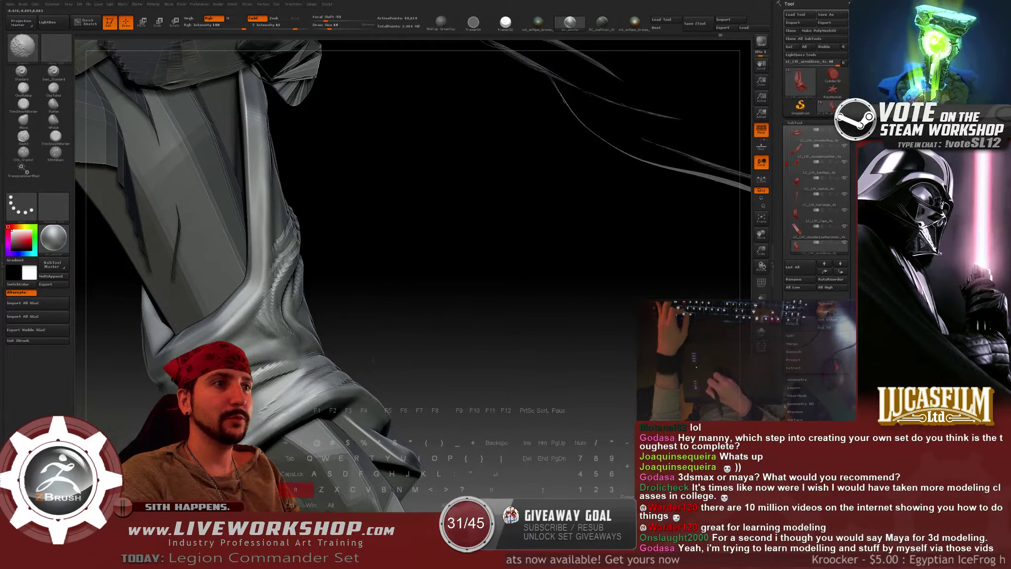
key("alt")
left_click_drag(341, 345, 304, 324)
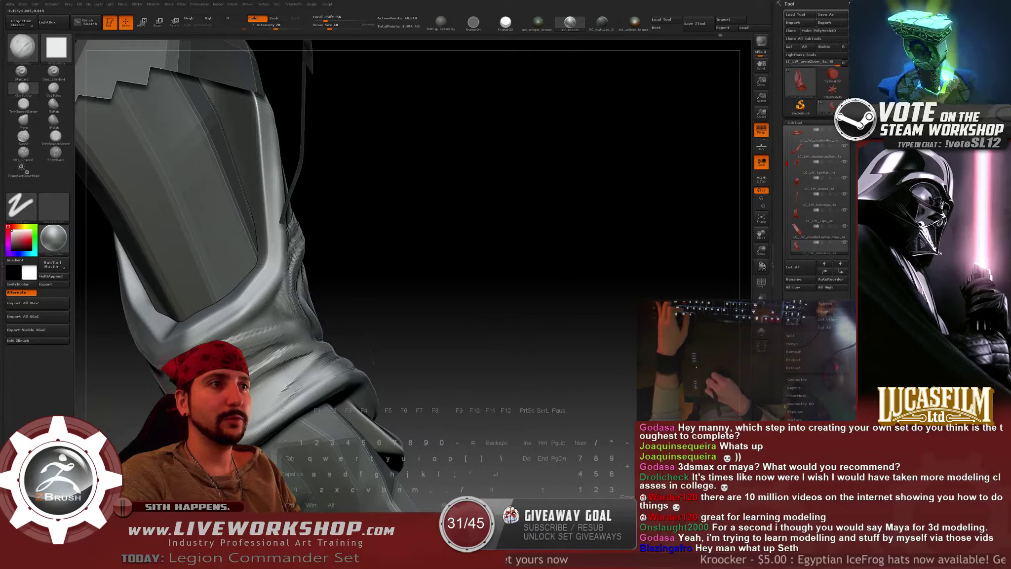
left_click_drag(470, 296, 370, 296)
key("shift")
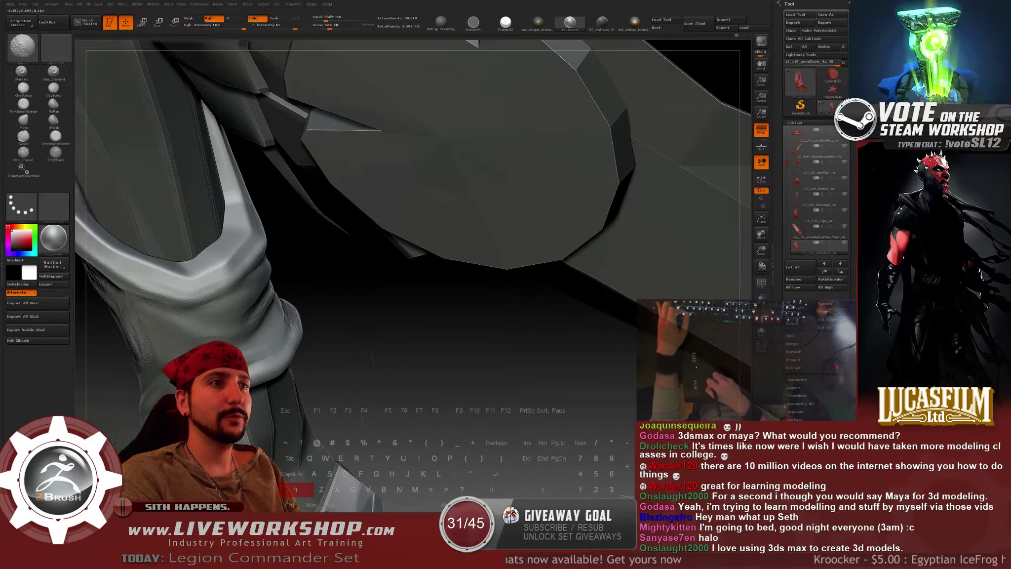
left_click_drag(371, 356, 368, 339)
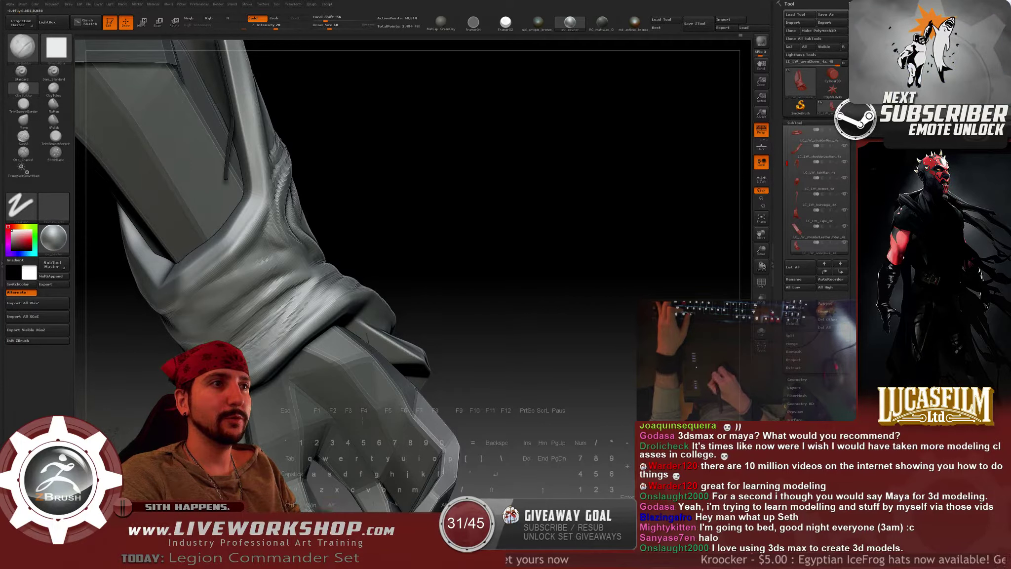
key("shift")
Check the glove against the whole figure and subdivide its mesh one more level.
left_click_drag(488, 297, 447, 244, "alt")
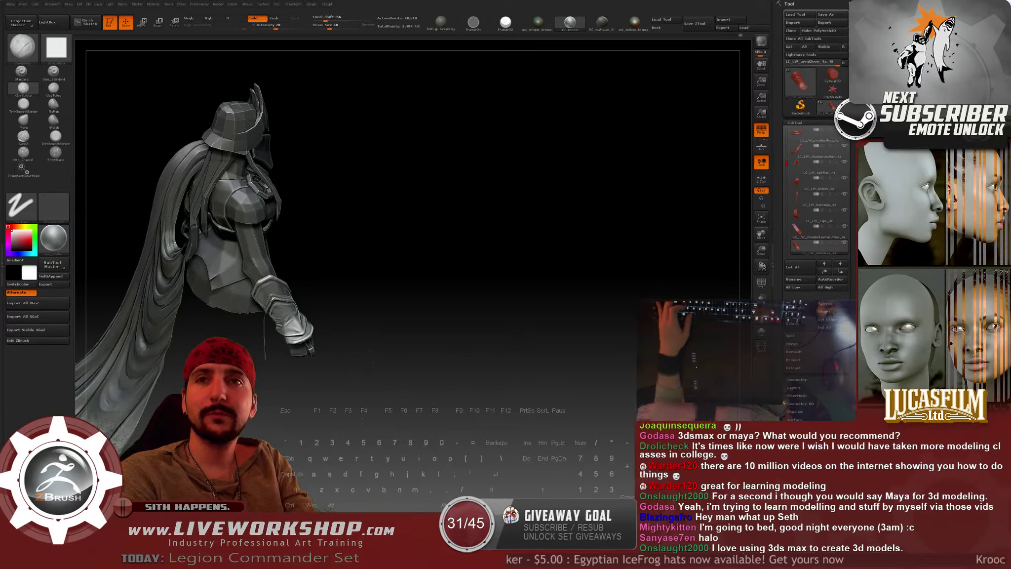
left_click_drag(474, 294, 495, 332, "shift")
left_click_drag(435, 291, 464, 269)
key("ctrl+d")
Sculpt clay strokes along both arms of the V-shaped band to sharpen its ridges on the subdivided glove.
mouse_move(492, 226)
left_mouse_down("alt")
mouse_move(519, 239)
mouse_move(524, 257)
left_mouse_up("alt")
left_click_drag(494, 247, 514, 242)
mouse_move(289, 217)
left_mouse_down()
mouse_move(254, 291)
mouse_move(256, 281)
left_mouse_up()
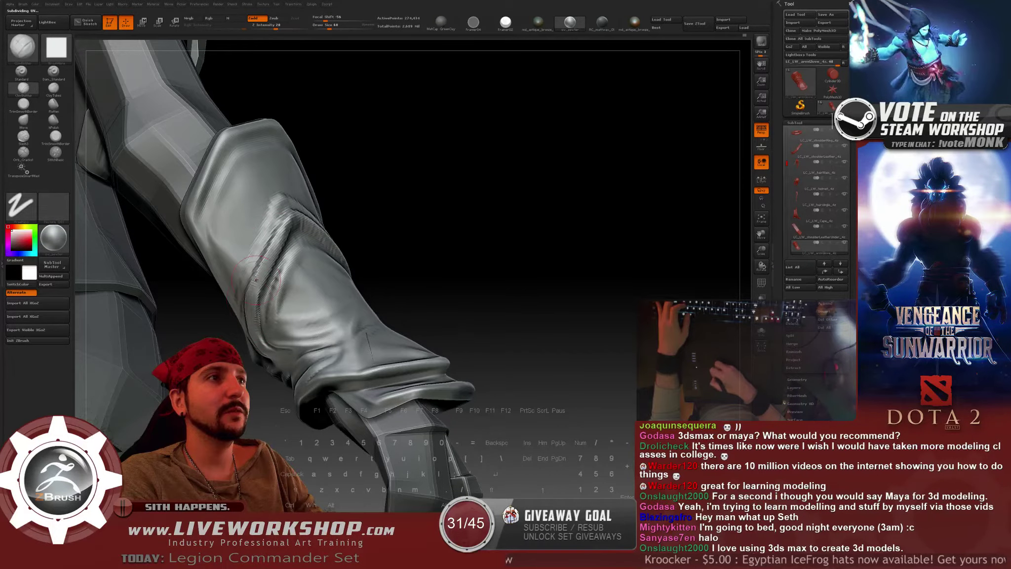
left_click_drag(424, 212, 360, 217)
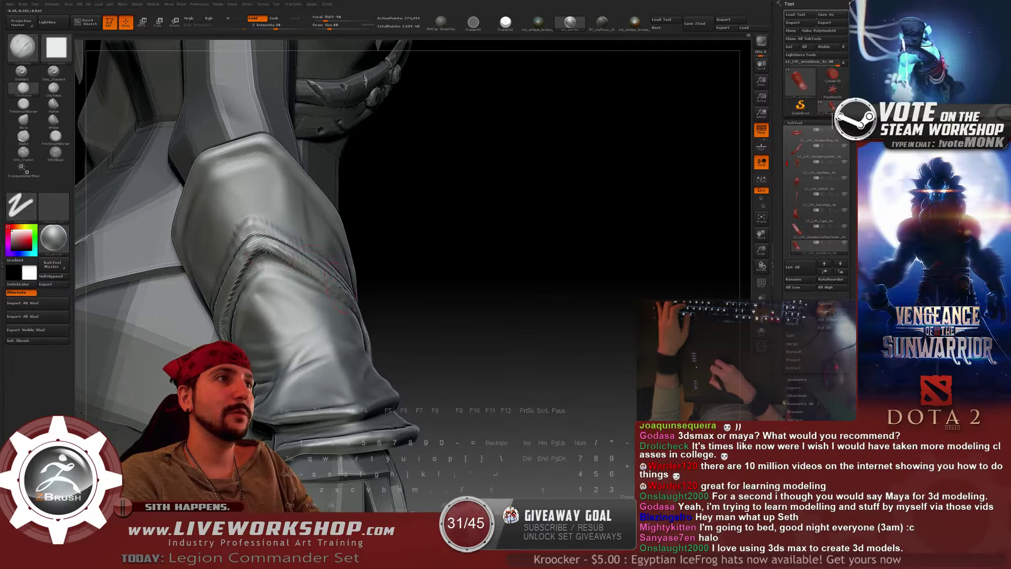
left_click_drag(493, 237, 395, 242)
left_click_drag(291, 242, 368, 317)
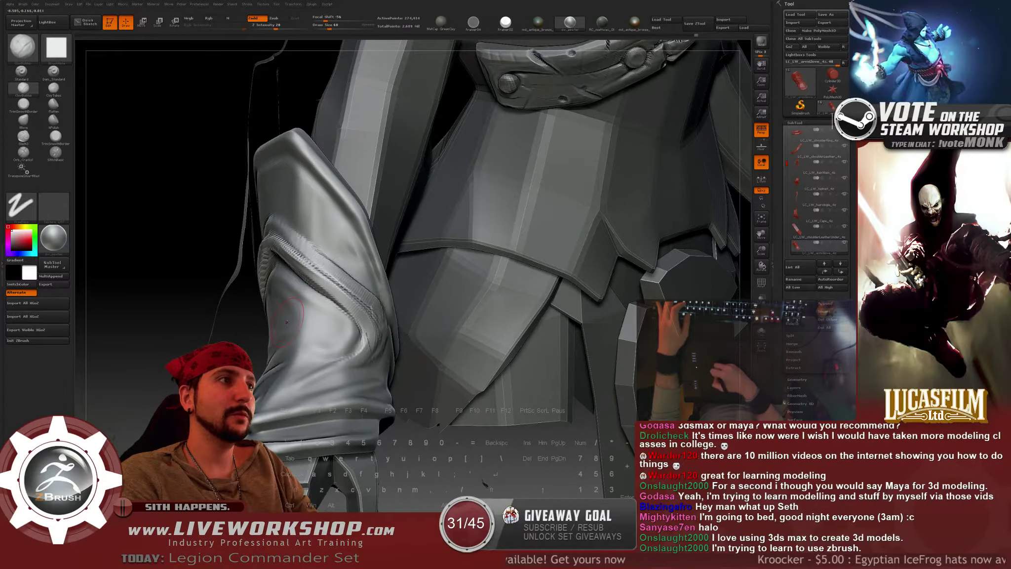
Build up the peak of the V-shaped band with the ClayBuildup brush and smooth the area above it.
left_click_drag(425, 277, 573, 279)
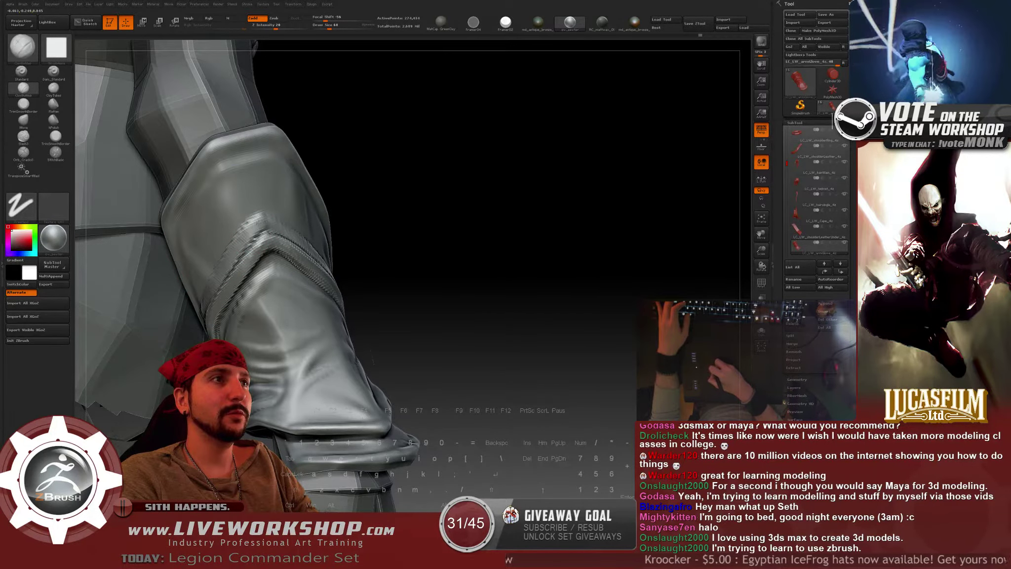
left_click_drag(344, 221, 291, 234)
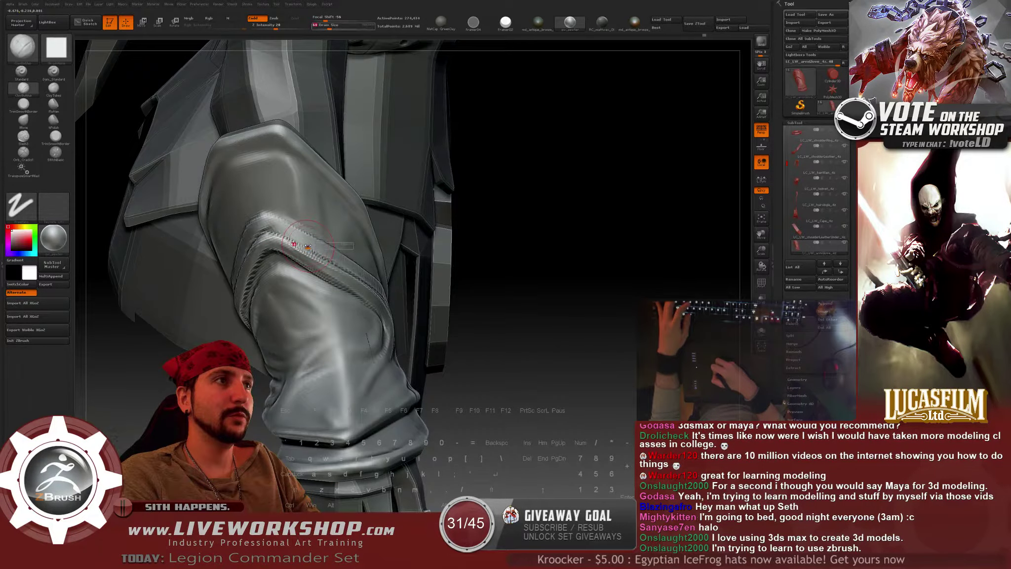
left_click_drag(307, 245, 285, 226)
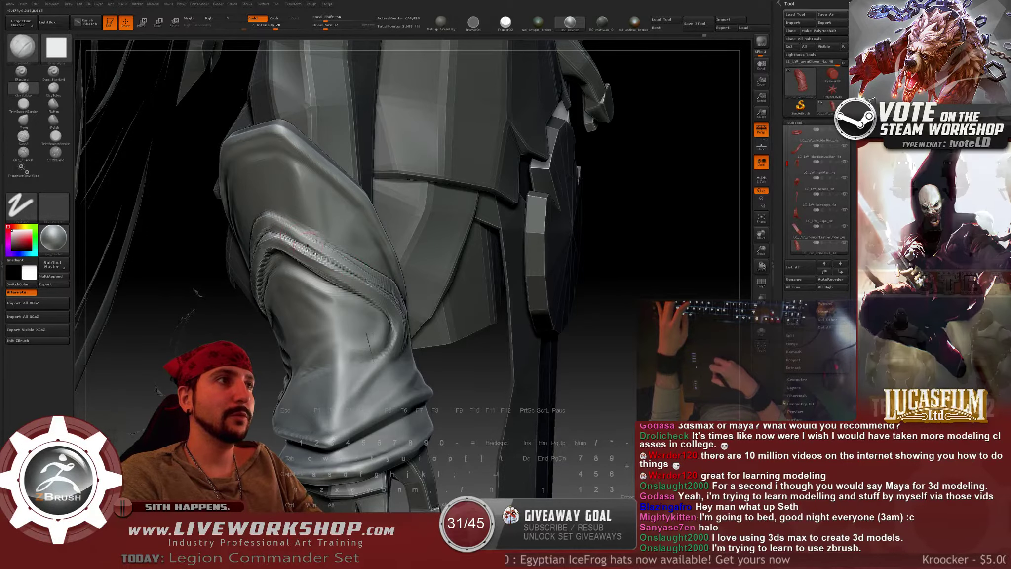
left_click_drag(454, 302, 647, 270)
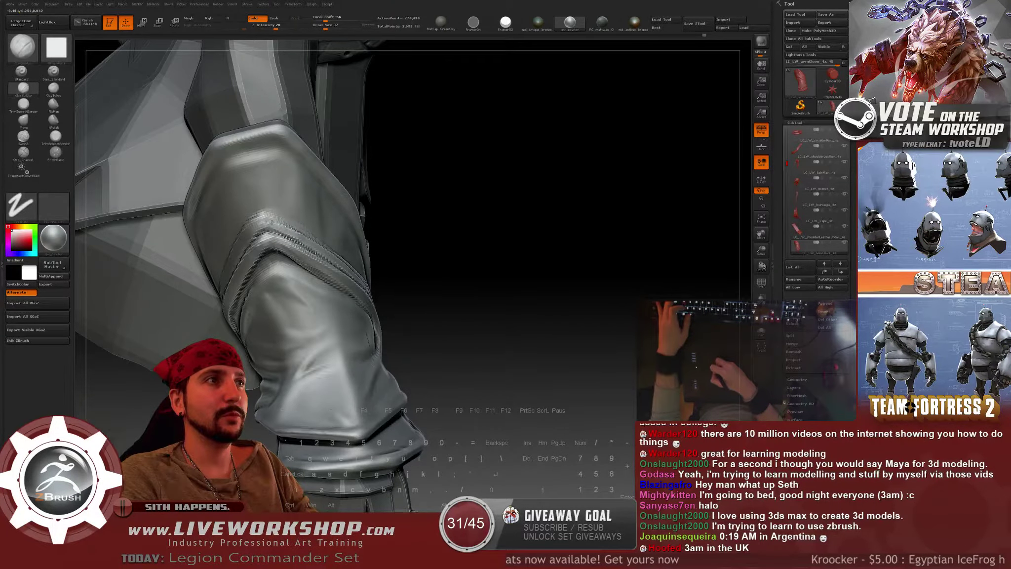
key("shift")
left_click_drag(277, 222, 247, 237, "shift")
Build up clay along the outer side of the V-shaped band, down to its lower end above the wrist folds.
left_click_drag(454, 237, 567, 237)
left_click_drag(264, 141, 233, 231)
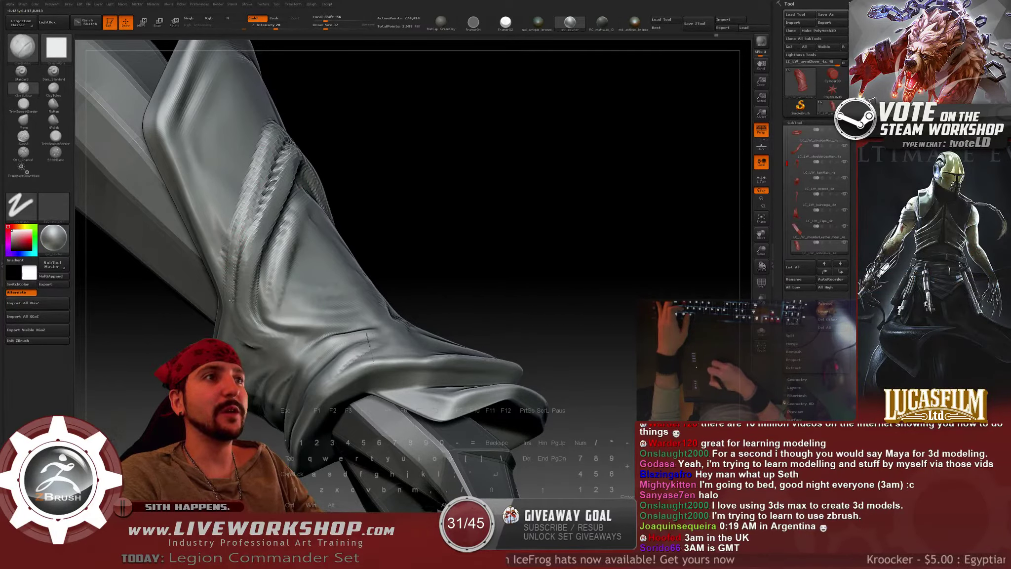
left_click_drag(494, 237, 502, 197)
left_click_drag(247, 198, 277, 282)
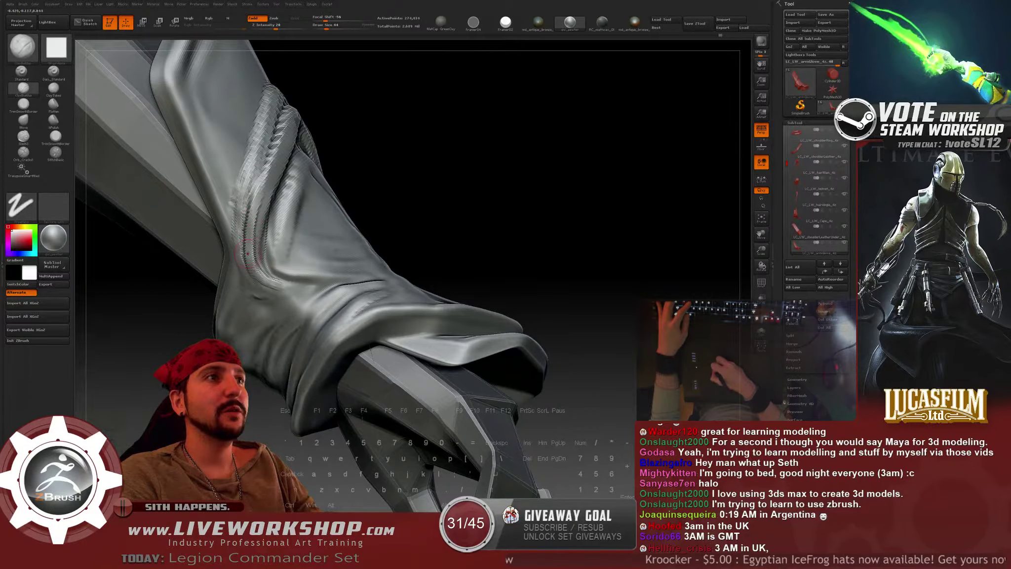
left_click_drag(411, 140, 429, 141)
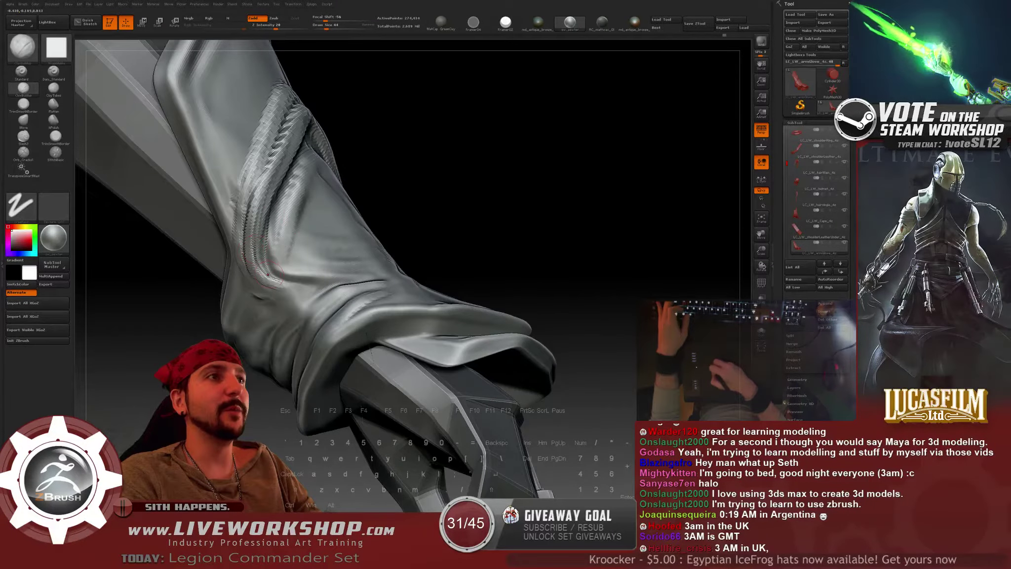
Sculpt and smooth the cloth folds around the lower end of the braided trim on the forearm guard.
key("[")
left_click_drag(252, 261, 273, 279)
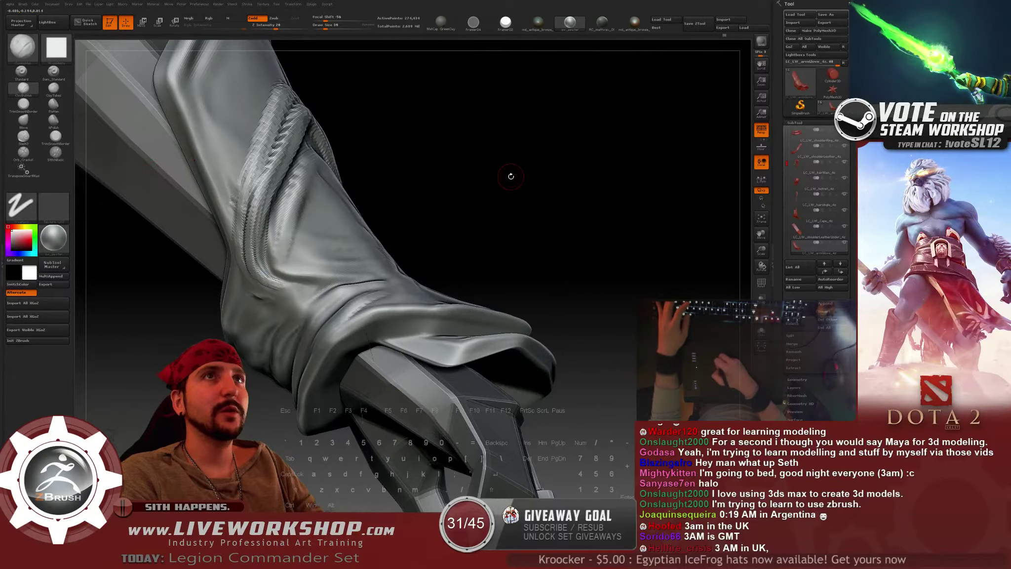
left_click_drag(508, 174, 497, 131)
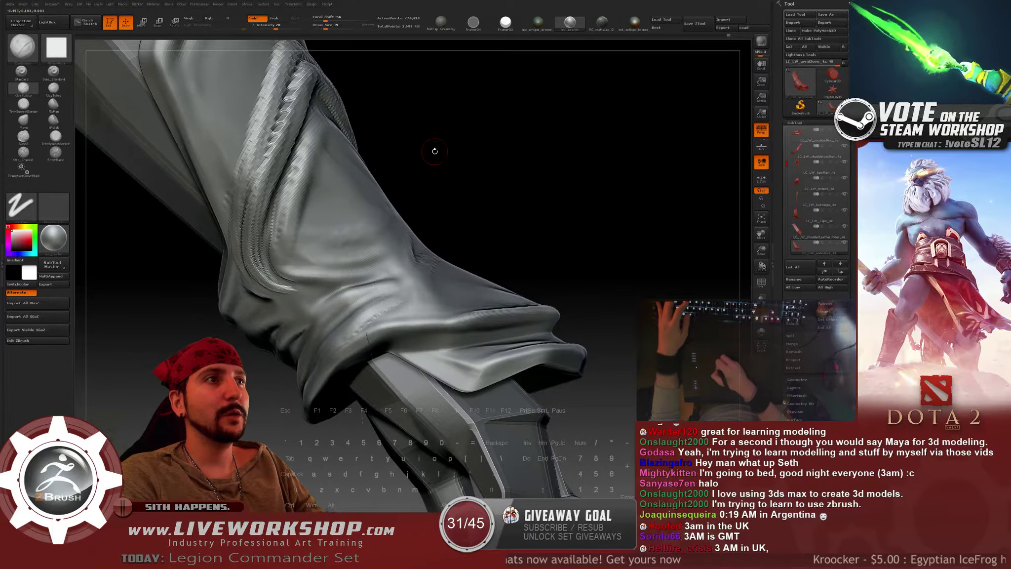
left_click_drag(435, 151, 276, 247)
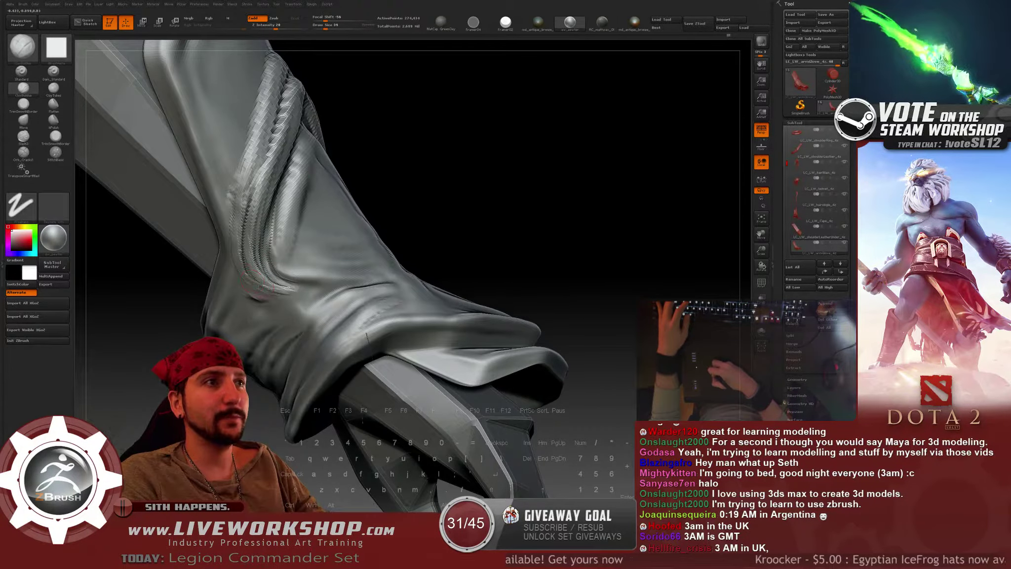
key("shift")
mouse_move(487, 194)
left_mouse_down()
mouse_move(481, 217)
mouse_move(287, 208)
left_mouse_up()
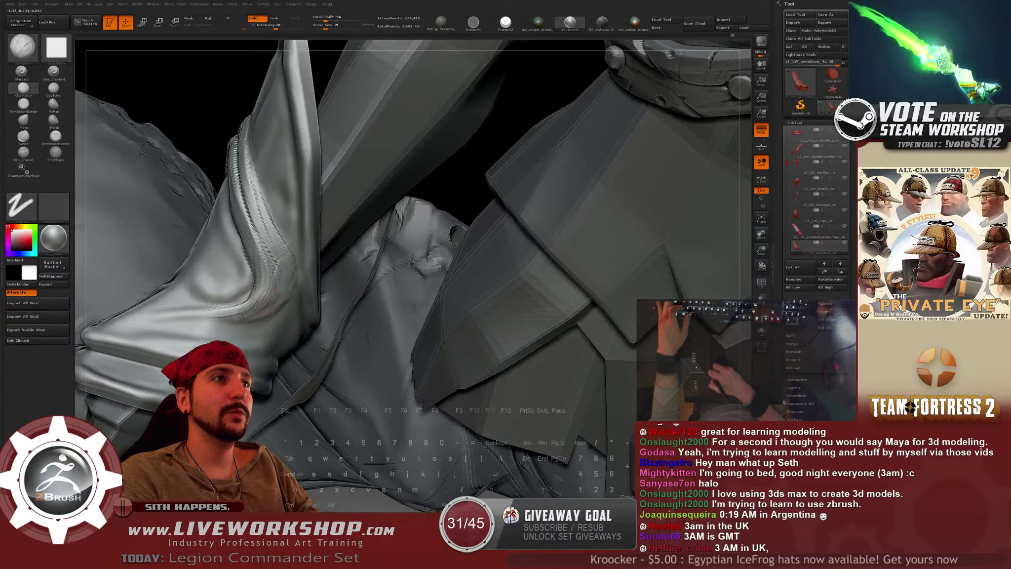
left_click_drag(251, 320, 218, 316, "shift")
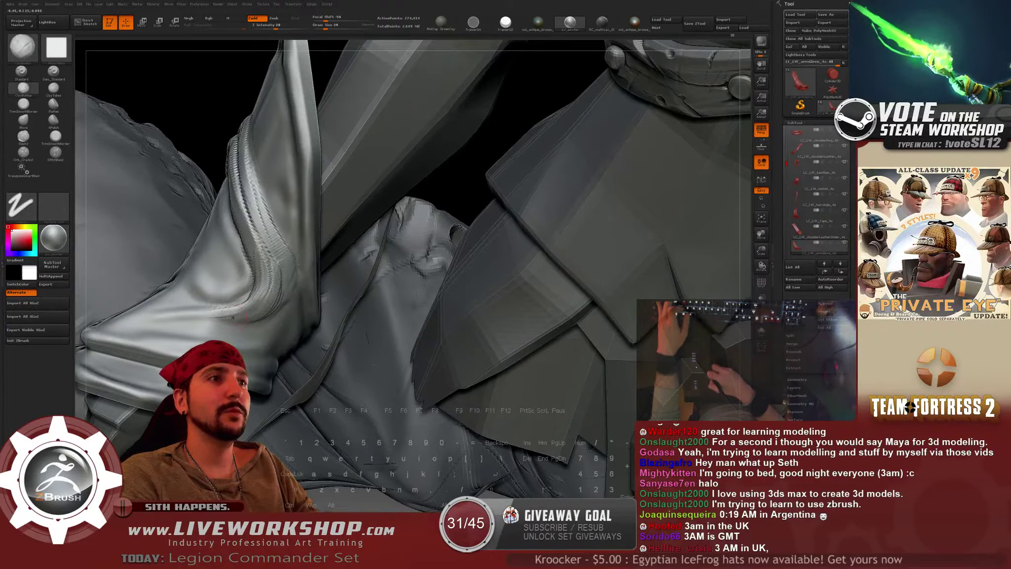
Carve a finer crease with the cracks brush where the braided trim runs into the forearm guard's folds, smoothing the surface around it.
key("4")
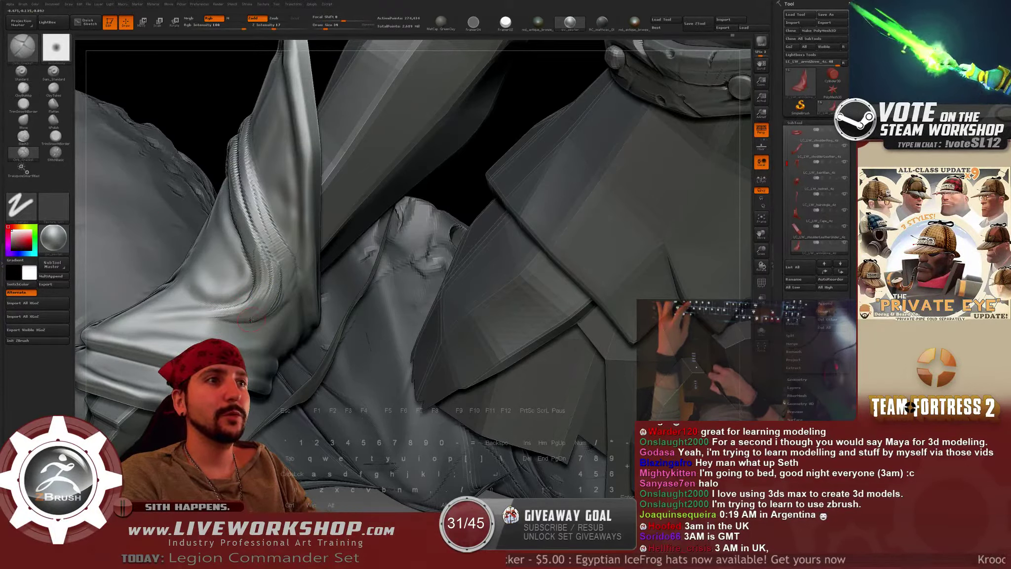
left_click_drag(284, 304, 297, 271)
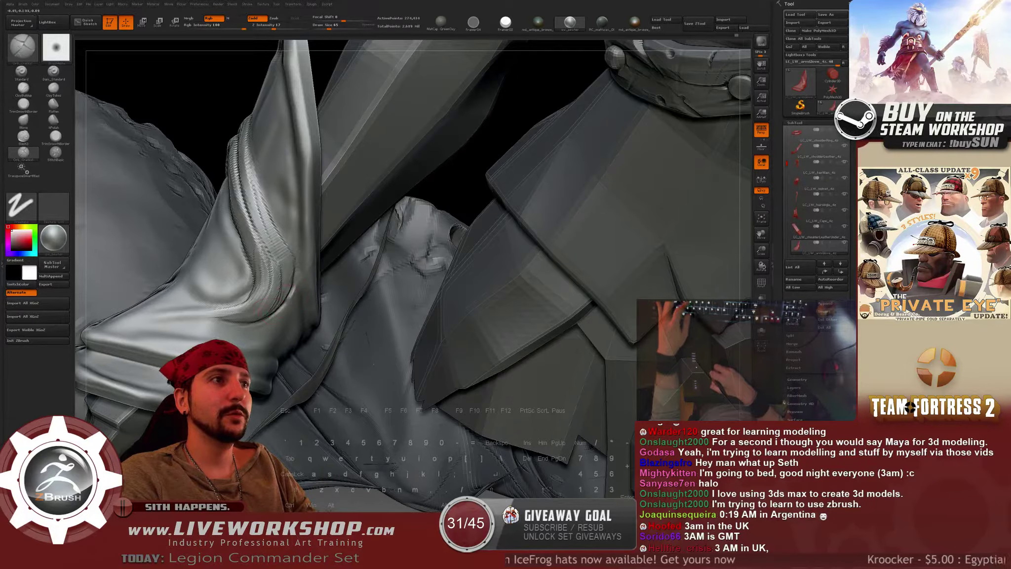
key("shift")
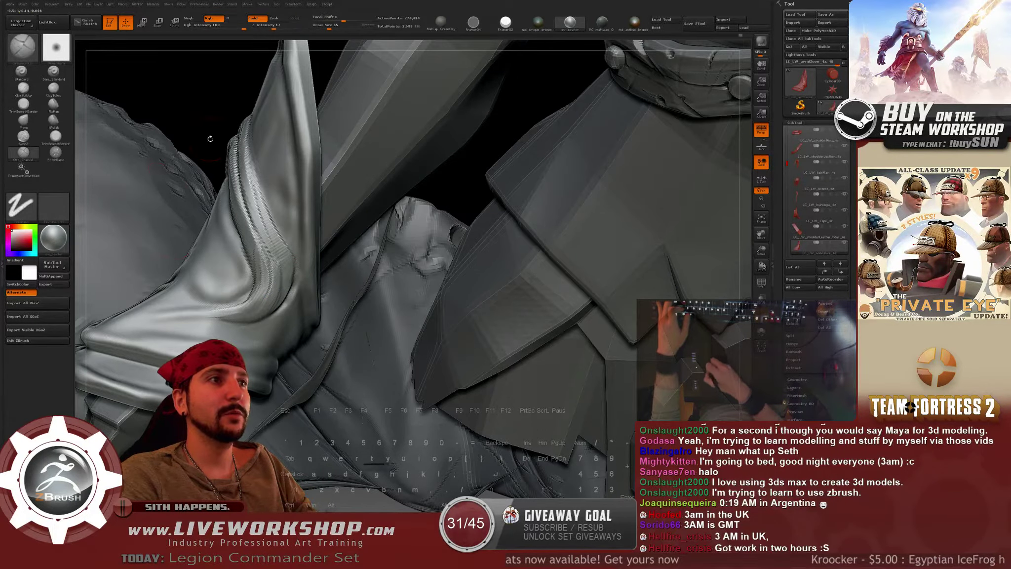
left_click_drag(230, 110, 275, 260)
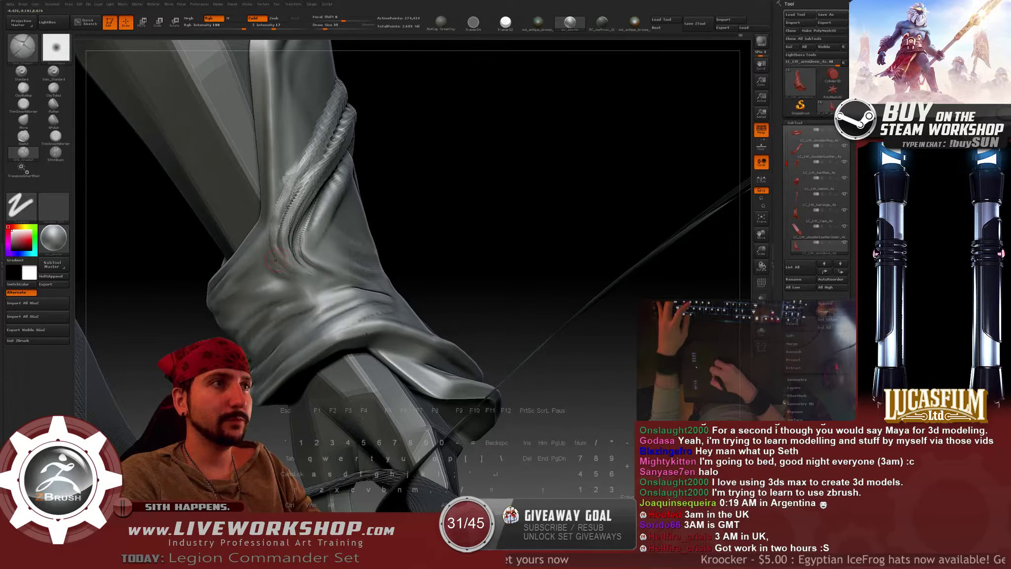
left_click_drag(313, 277, 279, 269, "shift")
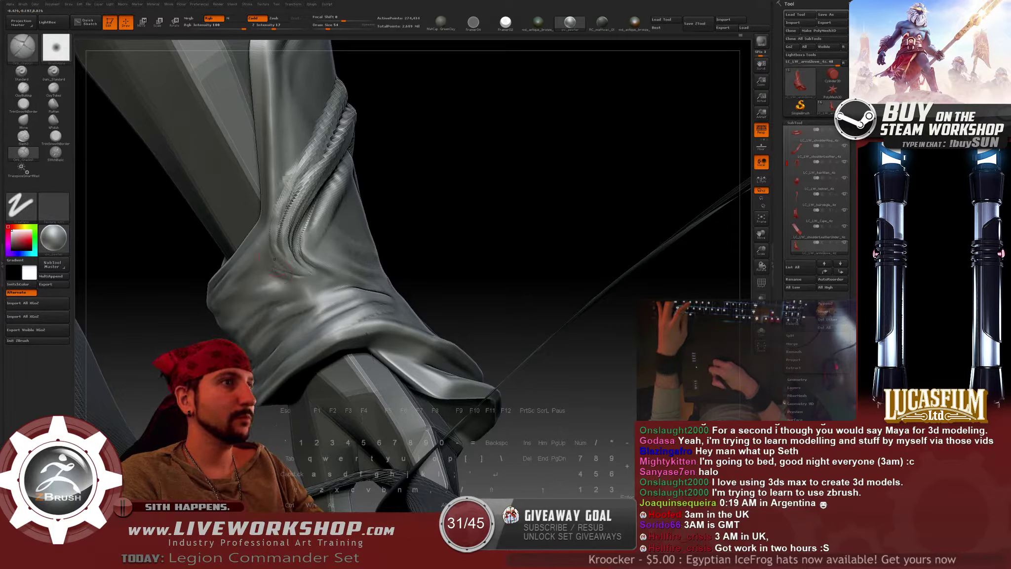
left_click_drag(275, 266, 310, 274, "shift")
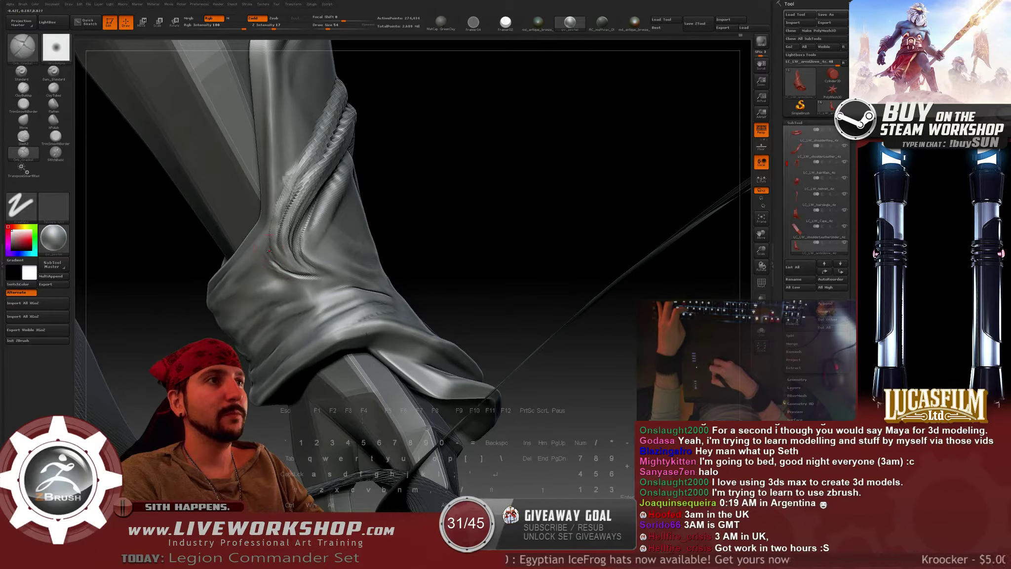
key("shift")
left_click_drag(271, 265, 269, 248, "shift")
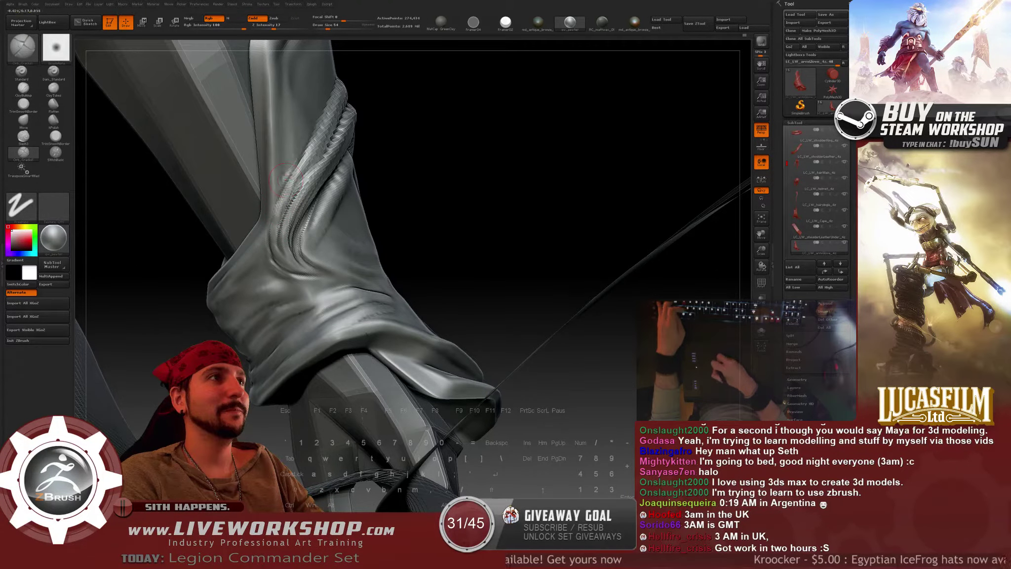
Refine the creases along both edges of the braided trim around the outer and inner sides of the forearm guard.
mouse_move(420, 207)
left_mouse_down()
mouse_move(425, 268)
mouse_move(465, 271)
left_mouse_up()
left_click_drag(280, 241, 336, 170)
mouse_move(400, 156)
left_mouse_down()
mouse_move(434, 199)
mouse_move(434, 242)
mouse_move(363, 217)
left_mouse_up()
left_click_drag(246, 229, 302, 260)
left_click_drag(503, 291, 425, 289)
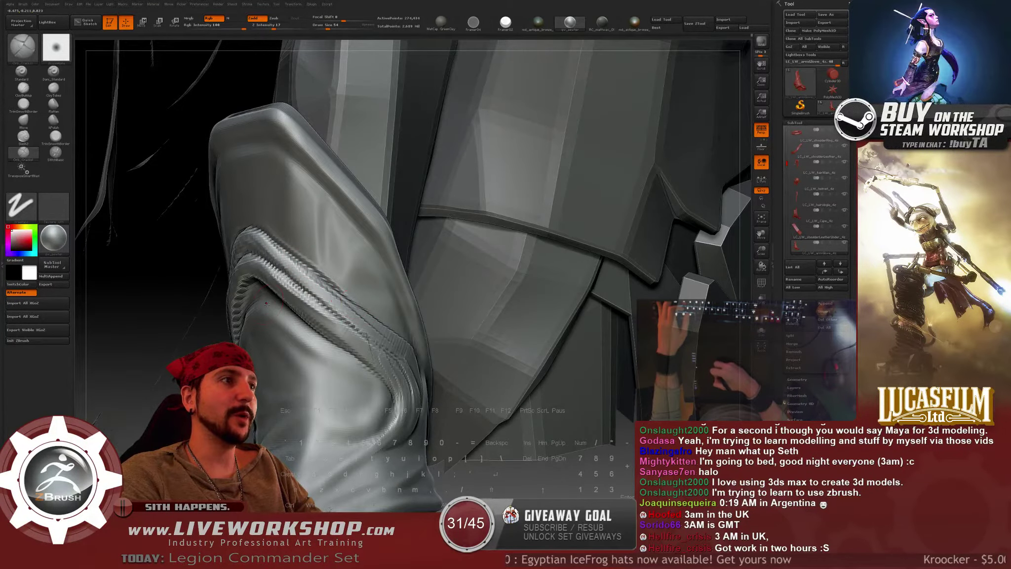
left_click_drag(494, 297, 429, 302)
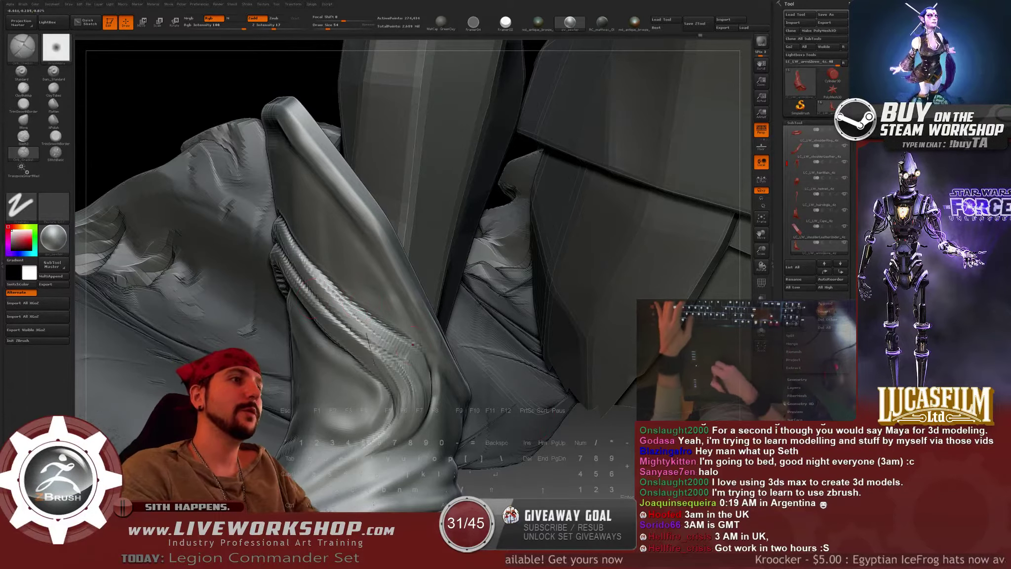
left_click_drag(413, 345, 359, 297)
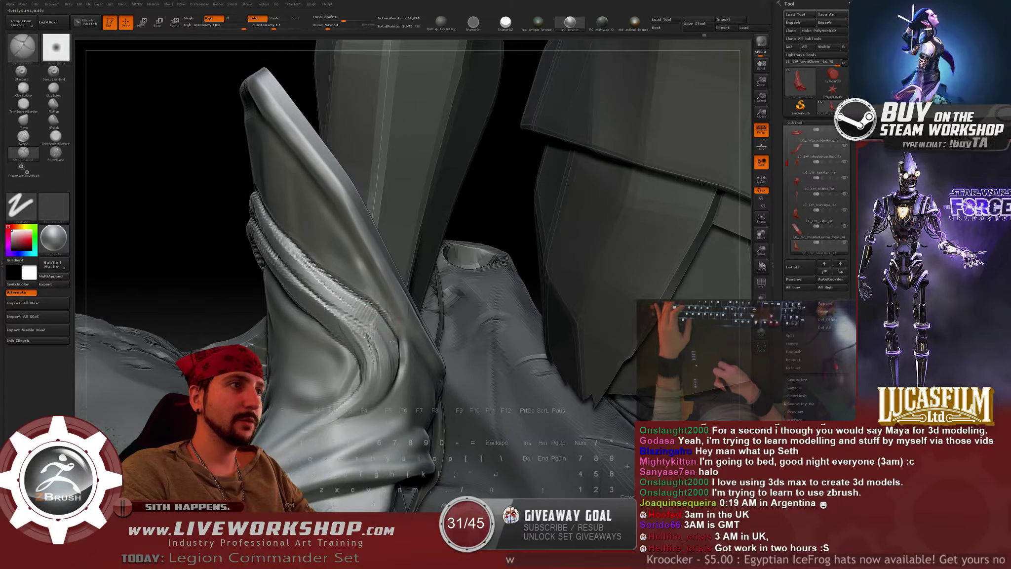
key("shift")
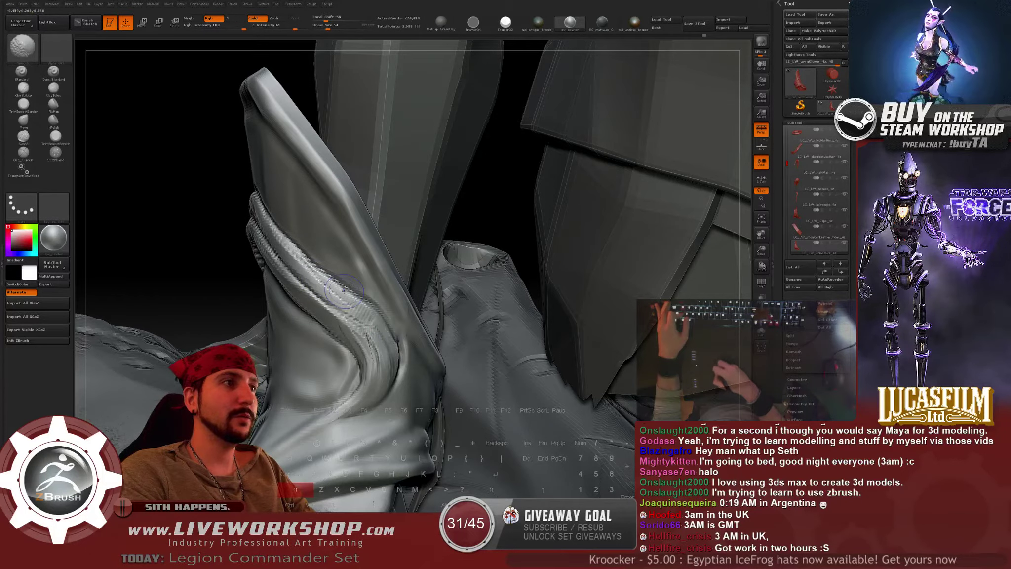
Inspect the helmet, upper body and forearm guard of the whole character from several angles.
key("f")
mouse_move(502, 271)
left_mouse_down()
mouse_move(370, 270)
mouse_move(345, 219)
mouse_move(497, 221)
mouse_move(532, 308)
mouse_move(583, 174)
mouse_move(485, 246)
left_mouse_up()
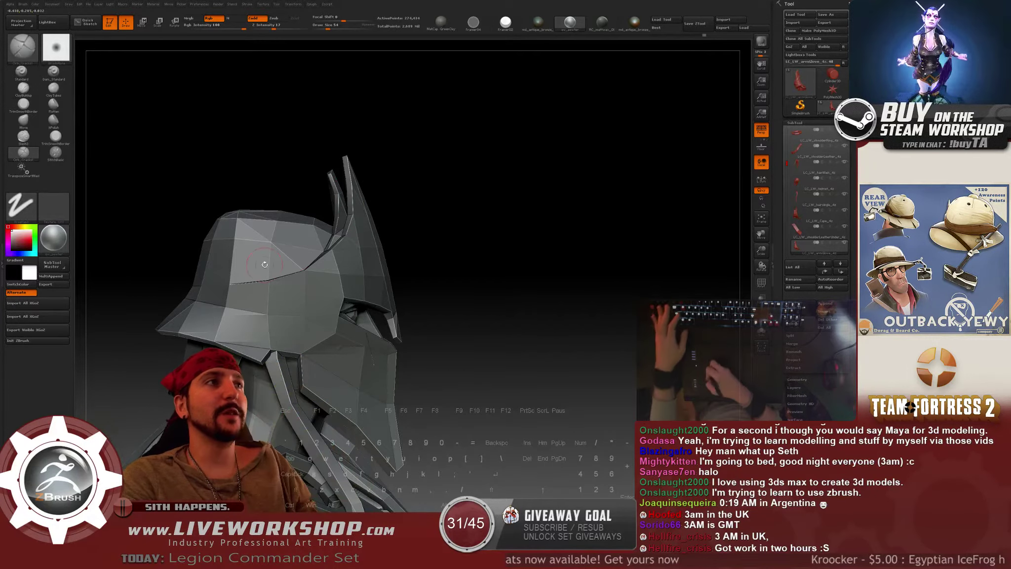
left_click_drag(456, 199, 525, 220)
left_click_drag(389, 145, 390, 195, "alt")
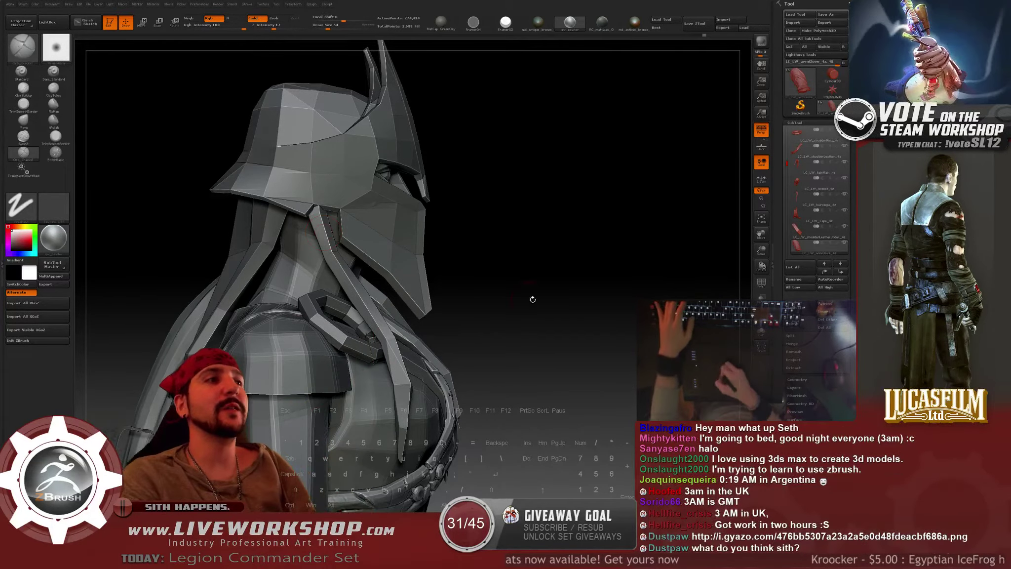
left_click_drag(532, 298, 513, 241, "alt")
left_click_drag(514, 348, 462, 316, "alt")
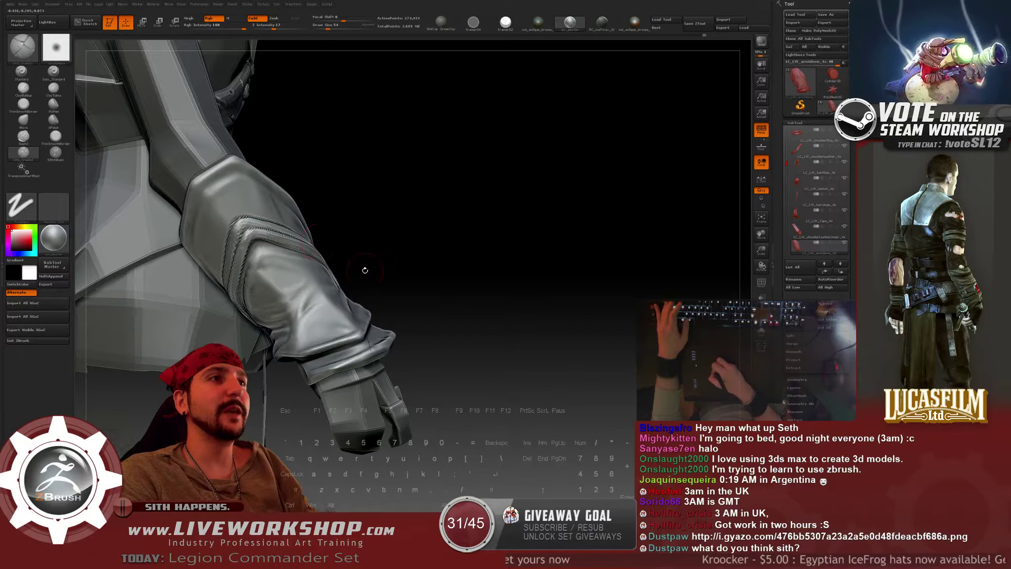
left_click_drag(447, 276, 480, 194)
Unhide the hidden polygons of the body subtool and save the tool as LC_LW_2eee.ZTL, overwriting the existing file.
key("ctrl+s")
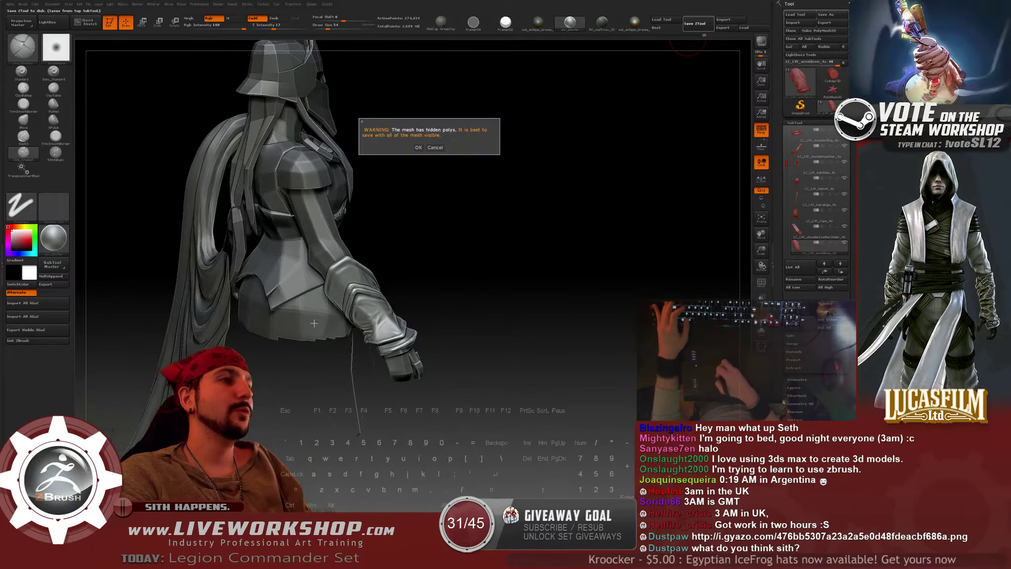
left_click(435, 148)
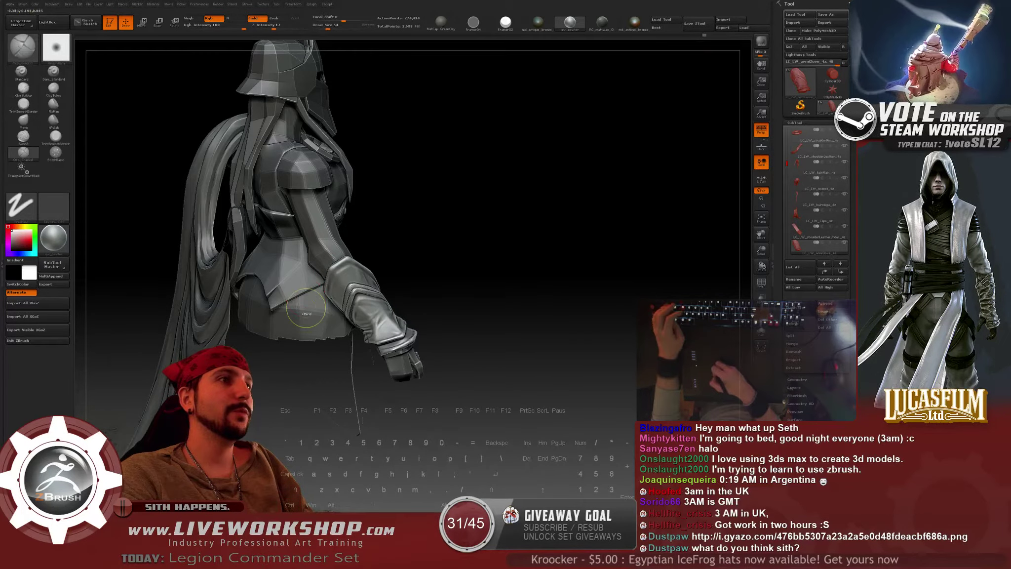
left_click(307, 317, "alt")
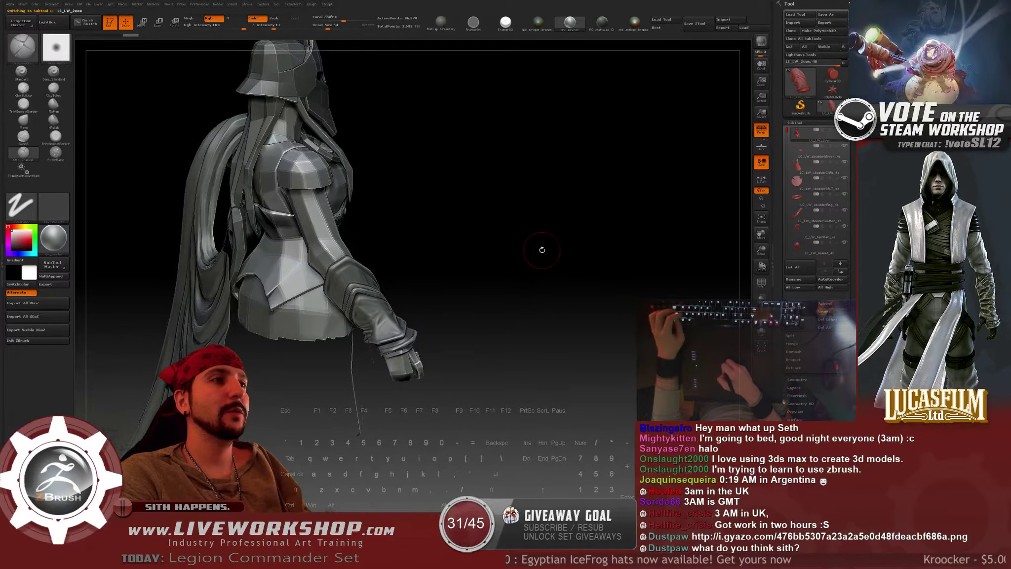
left_click(556, 243, "ctrl+shift")
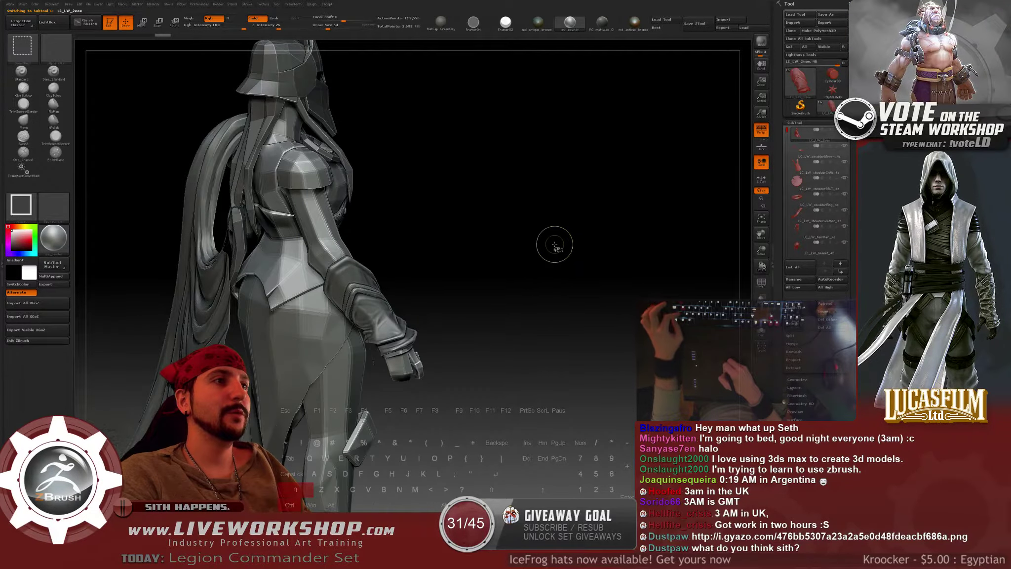
left_click(699, 23)
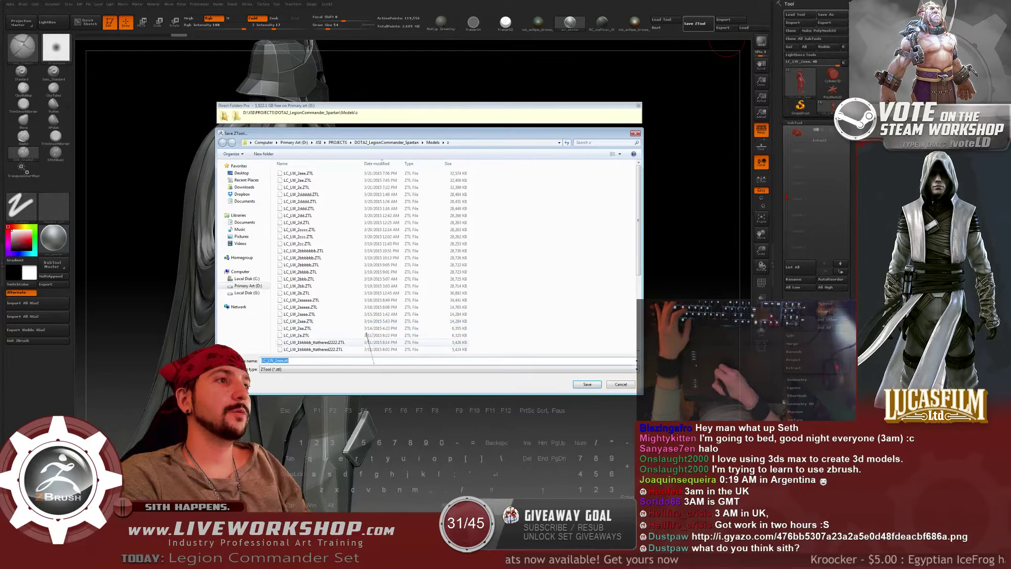
key("Return")
key("y")
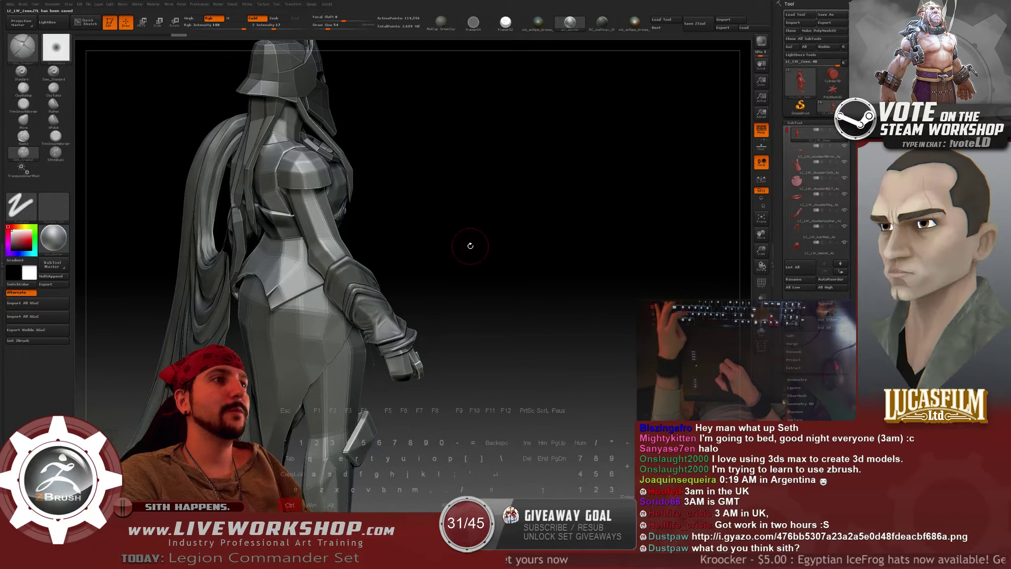
Make the forearm guard the active subtool again.
left_click_drag(468, 247, 463, 253)
left_click(385, 304, "alt")
left_click_drag(537, 243, 522, 270, "alt")
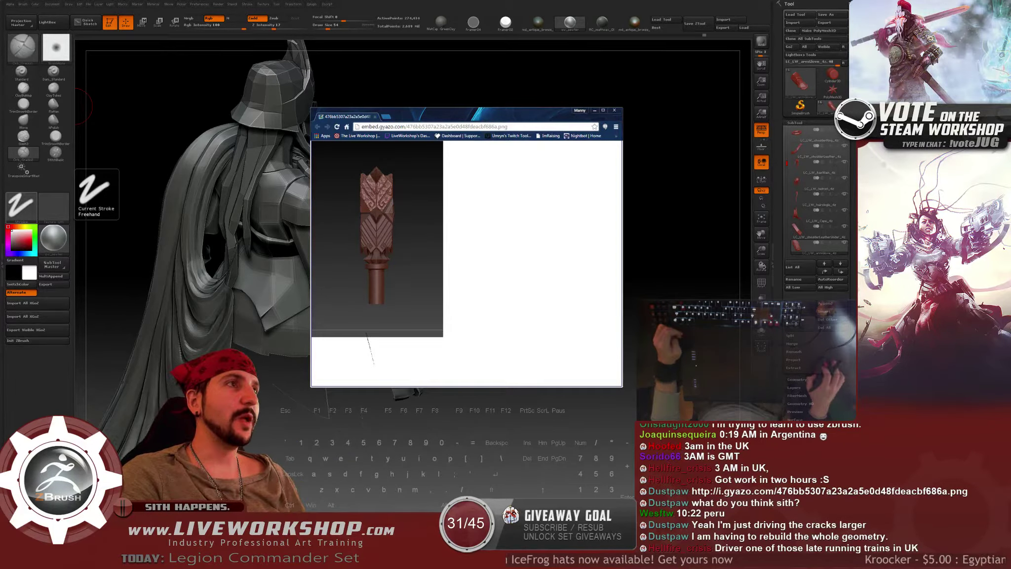
Close the browser window showing the sculpted staff image and return to the character sculpt.
left_click(614, 111)
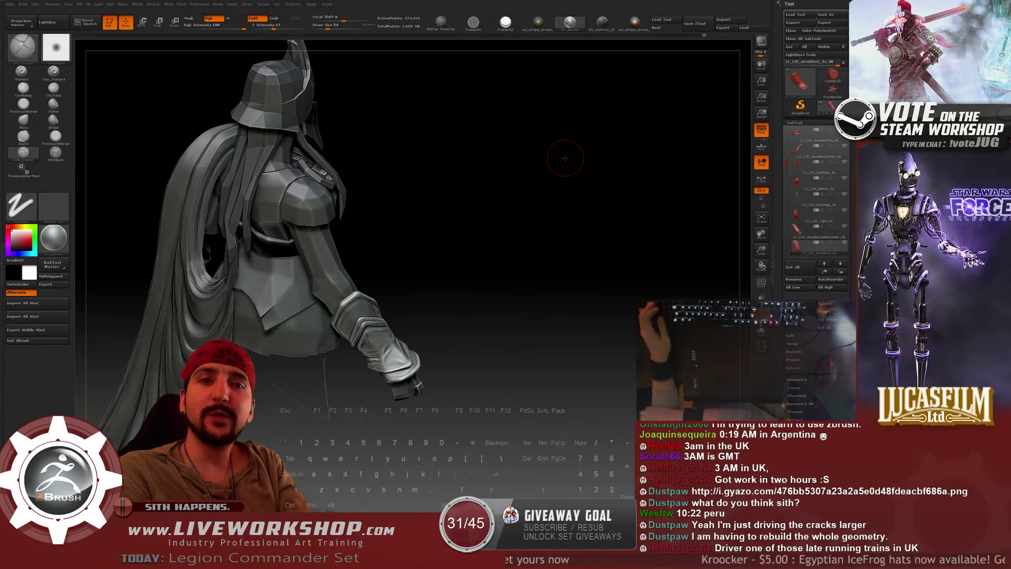
key("super")
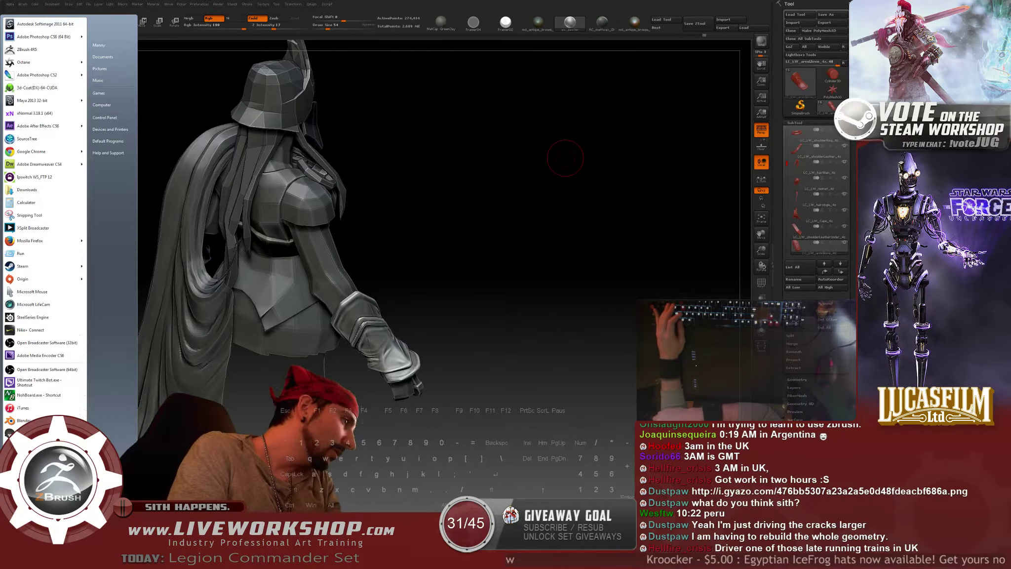
key("super")
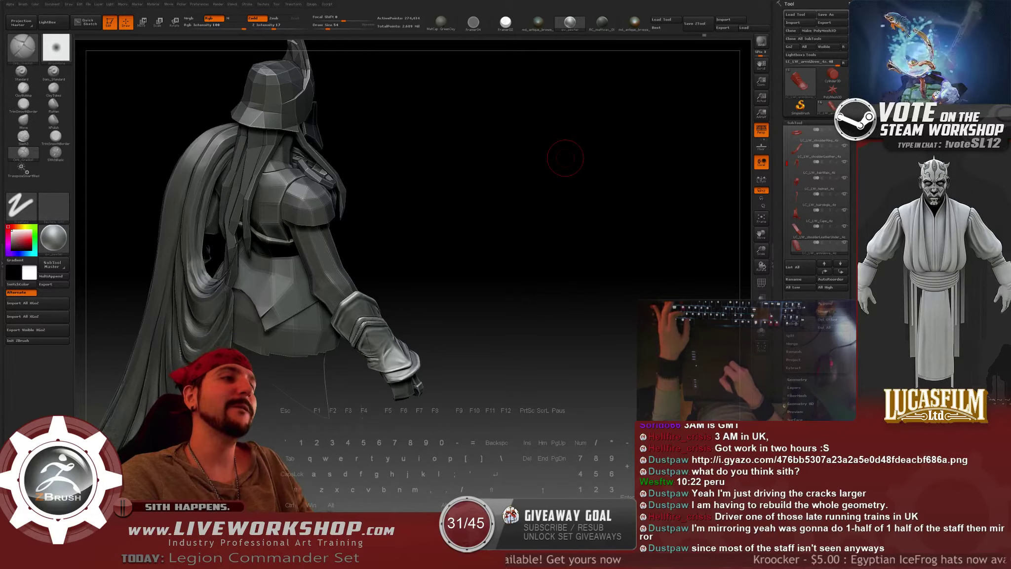
Carve a crease along the inside of the forearm guard's raised upper rim, following it around to the inner side.
left_click_drag(575, 281, 567, 345)
mouse_move(557, 266)
left_mouse_down("alt")
mouse_move(569, 239)
mouse_move(560, 221)
mouse_move(578, 227)
mouse_move(568, 175)
mouse_move(573, 207)
mouse_move(553, 232)
left_mouse_up("alt")
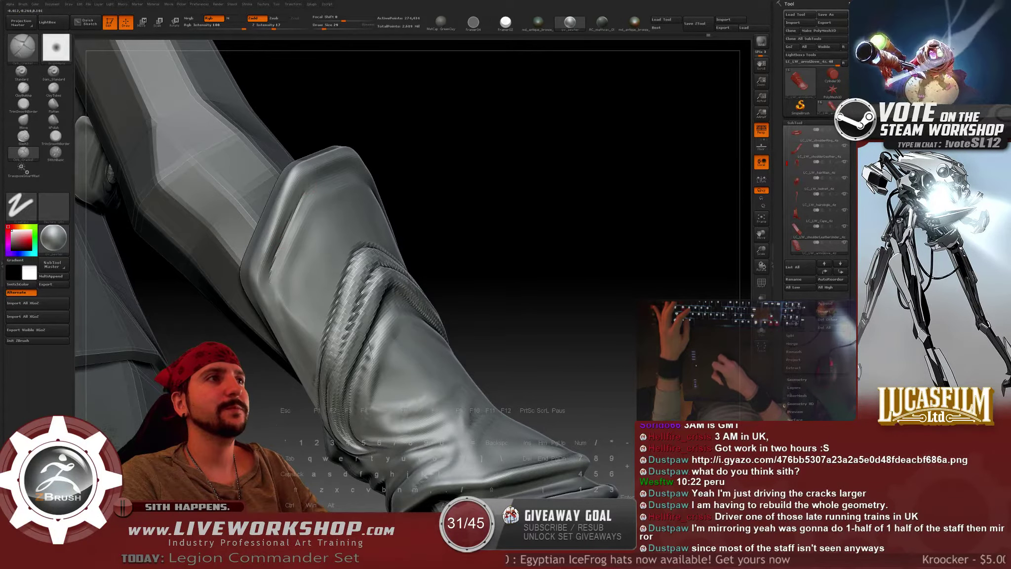
left_click_drag(442, 151, 257, 269)
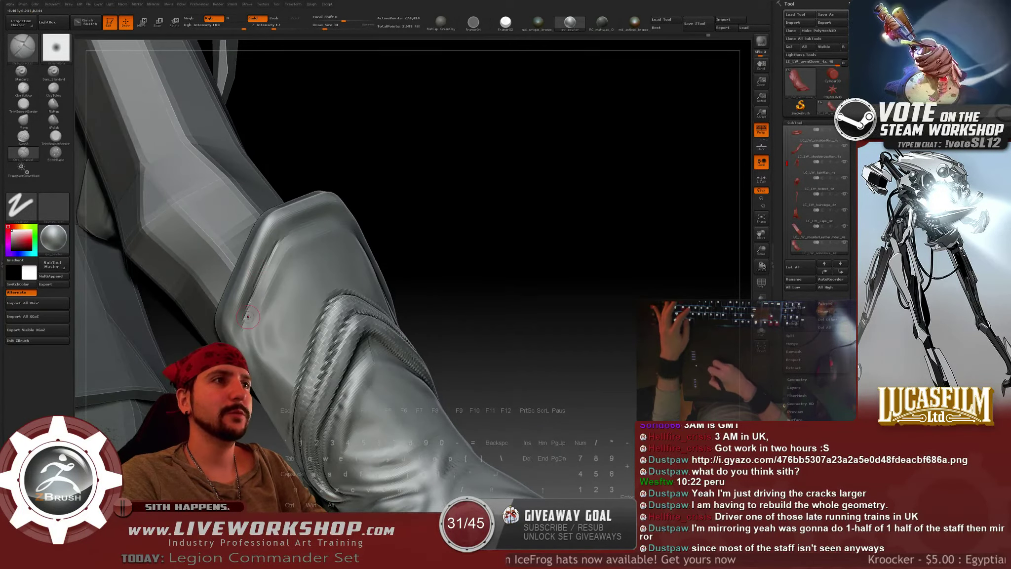
left_click_drag(336, 212, 246, 265)
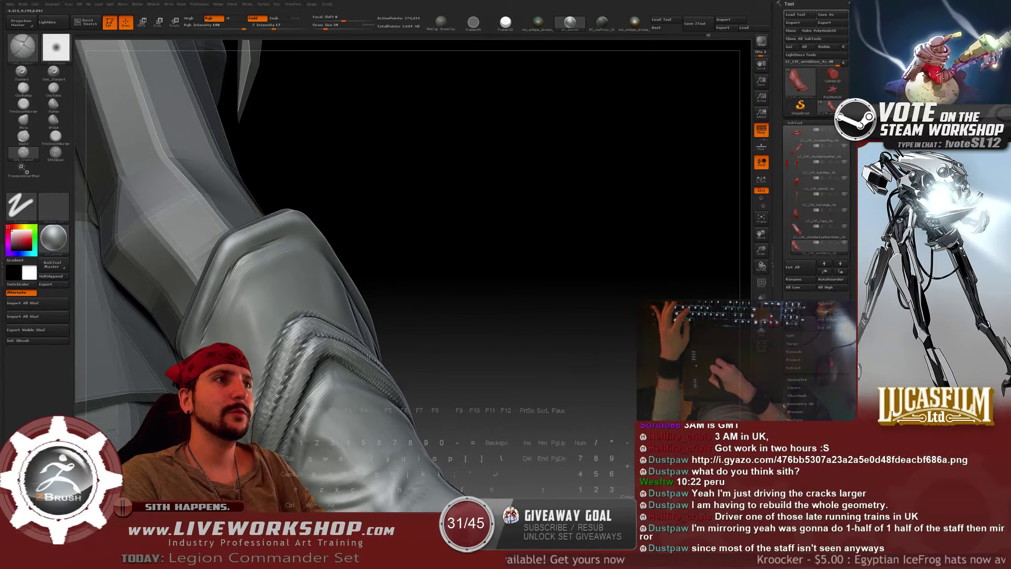
left_click_drag(364, 227, 232, 235)
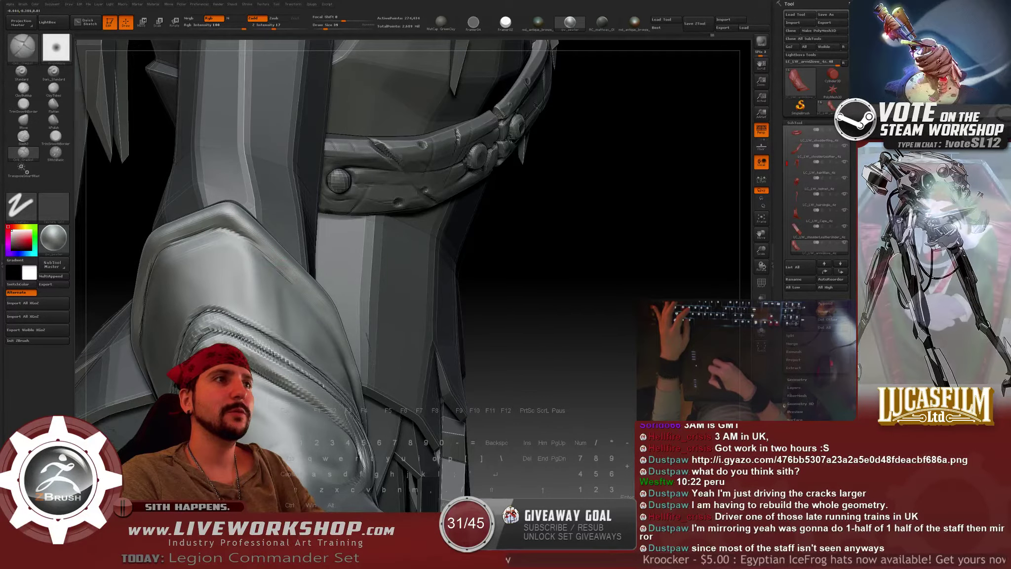
left_click_drag(330, 324, 287, 253)
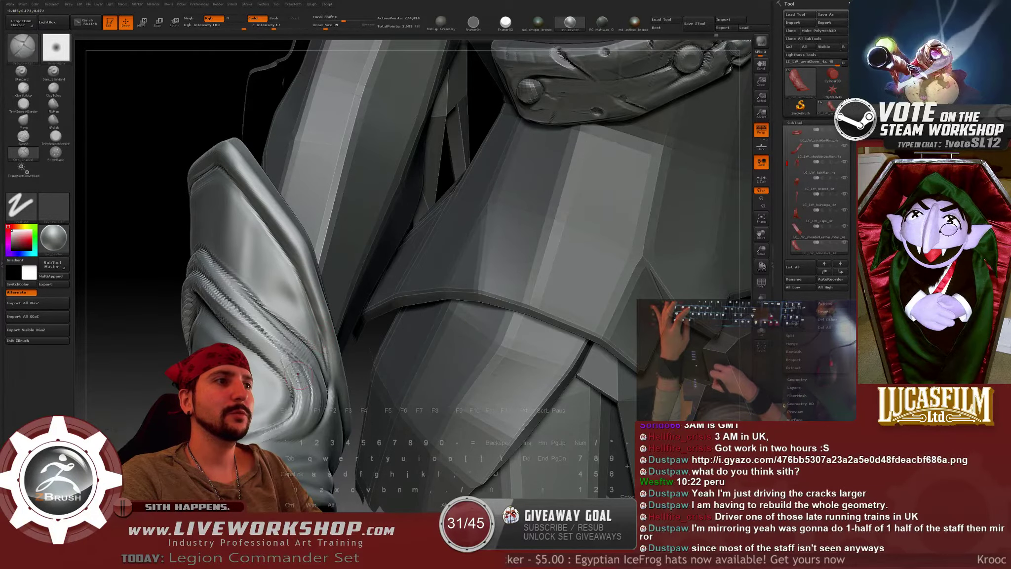
mouse_move(165, 309)
left_mouse_down()
mouse_move(175, 267)
mouse_move(295, 223)
left_mouse_up()
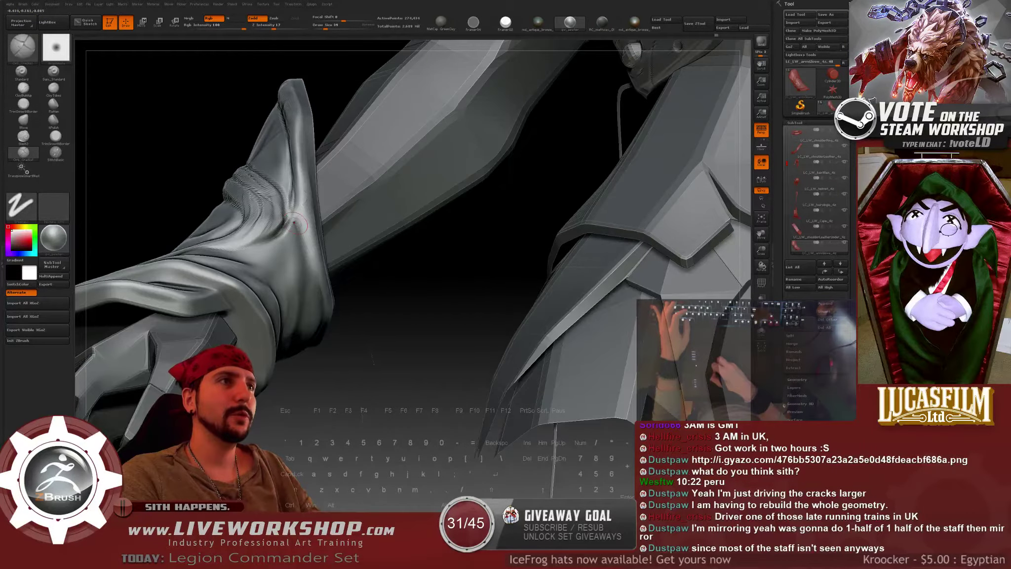
Refine the cloth folds on the inner side of the forearm guard and around its wrist end.
left_click_drag(351, 296, 311, 285)
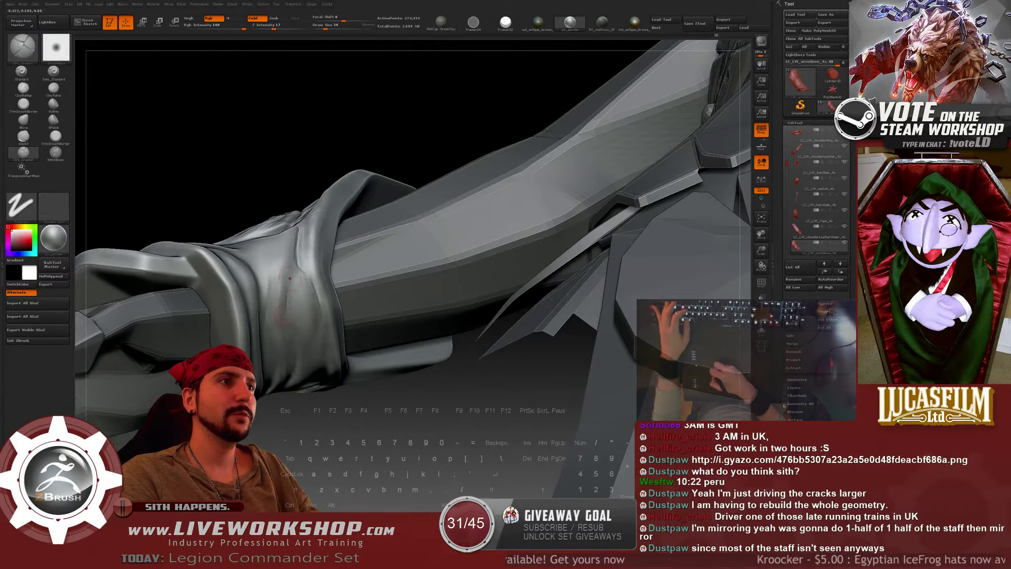
left_click_drag(356, 144, 336, 148)
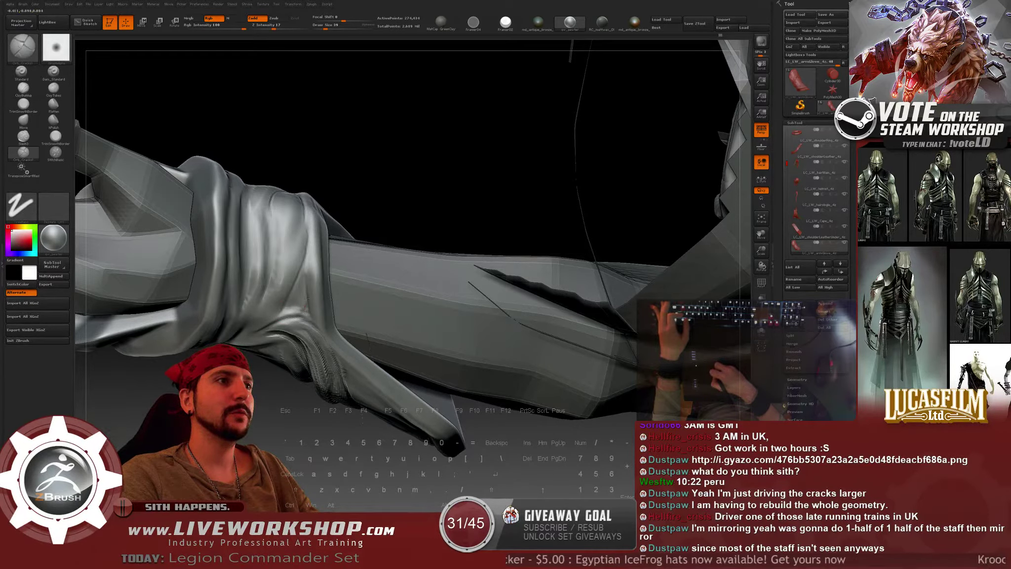
right_click_drag(307, 312, 299, 228)
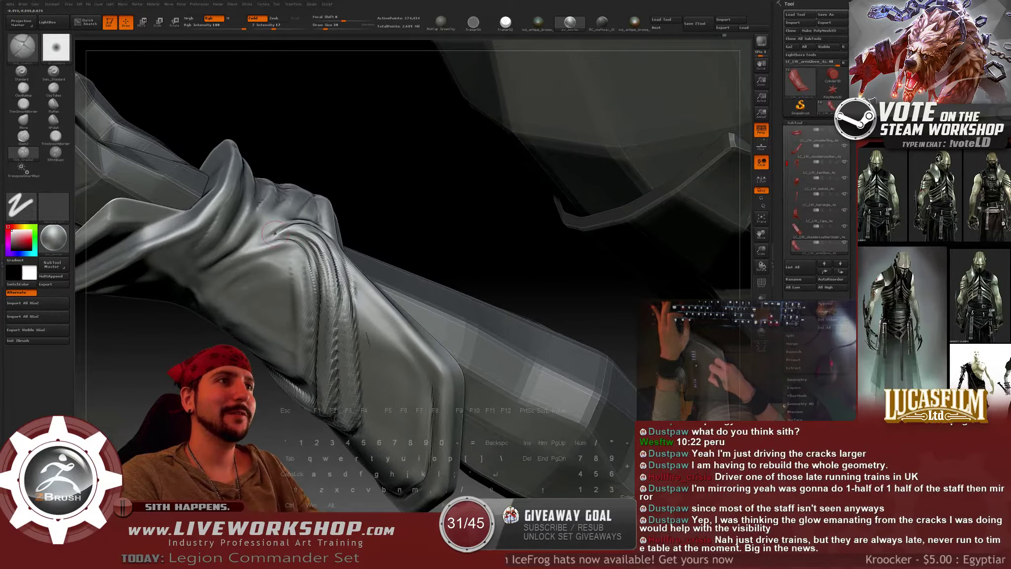
mouse_move(246, 240)
right_mouse_down()
mouse_move(222, 216)
mouse_move(129, 263)
right_mouse_up()
key("shift")
right_click_drag(295, 167, 201, 273)
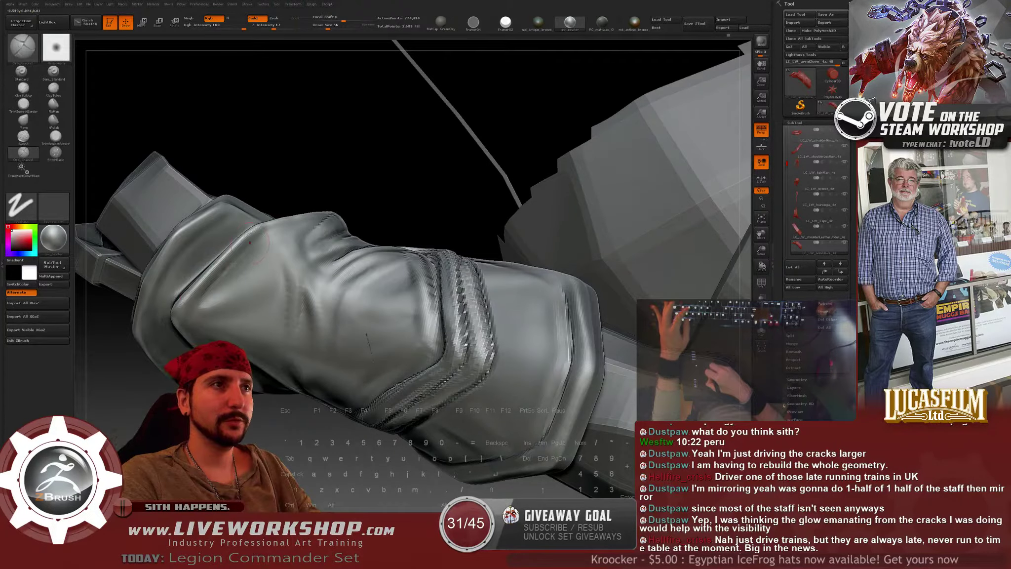
Carve and smooth the cloth folds on the guard's outer side between the wrist rim and the braided trim.
mouse_move(303, 179)
left_mouse_down("alt")
mouse_move(310, 166)
mouse_move(215, 287)
left_mouse_up("alt")
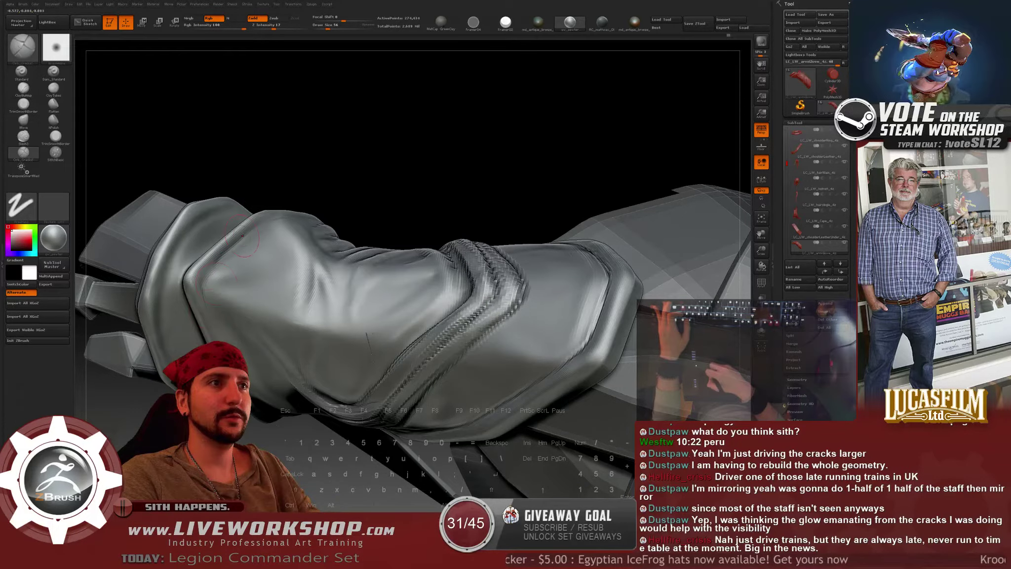
right_click_drag(242, 236, 215, 299)
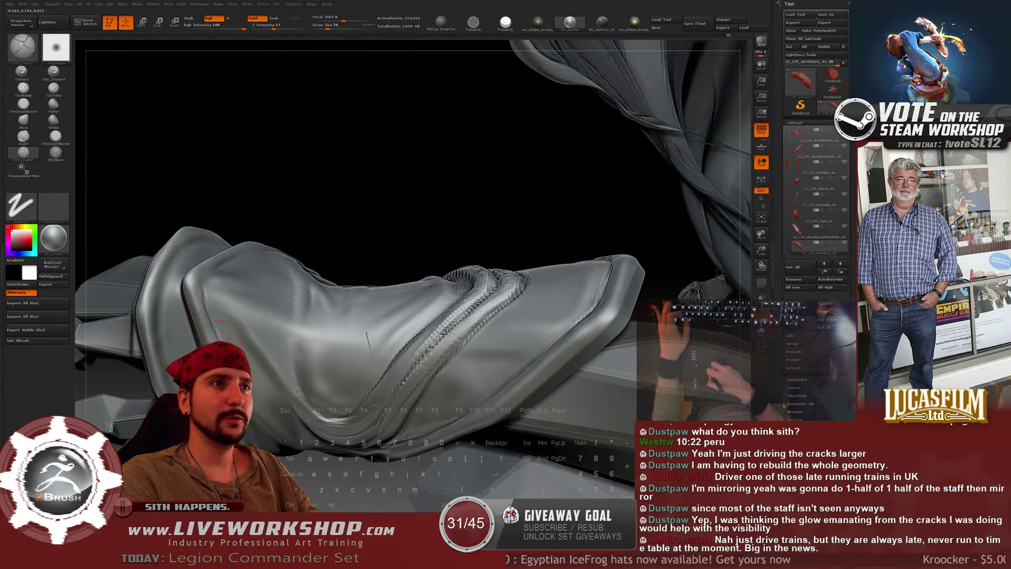
key("shift")
mouse_move(356, 153)
left_mouse_down()
mouse_move(392, 169)
mouse_move(365, 198)
left_mouse_up()
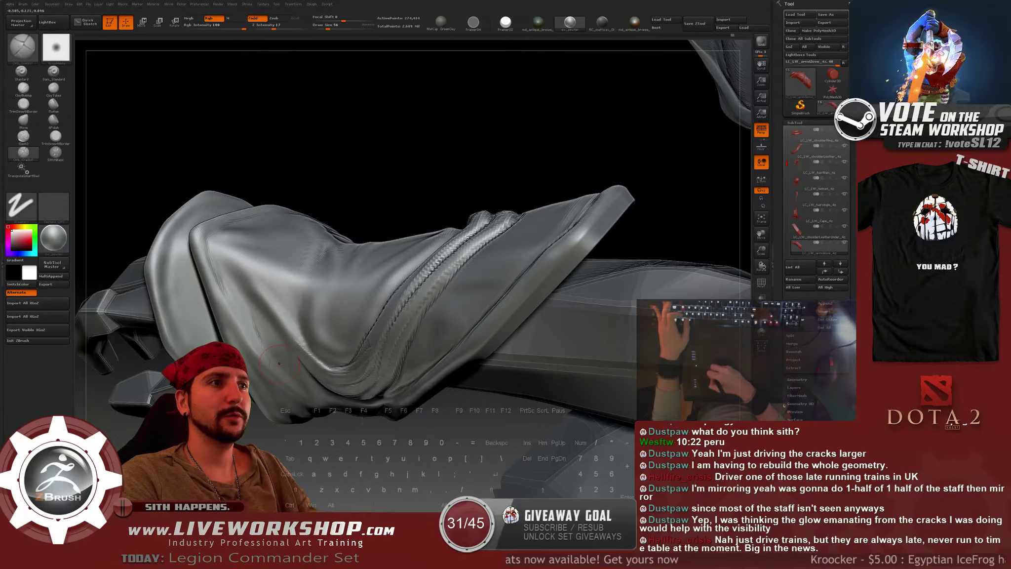
right_click_drag(265, 348, 276, 298)
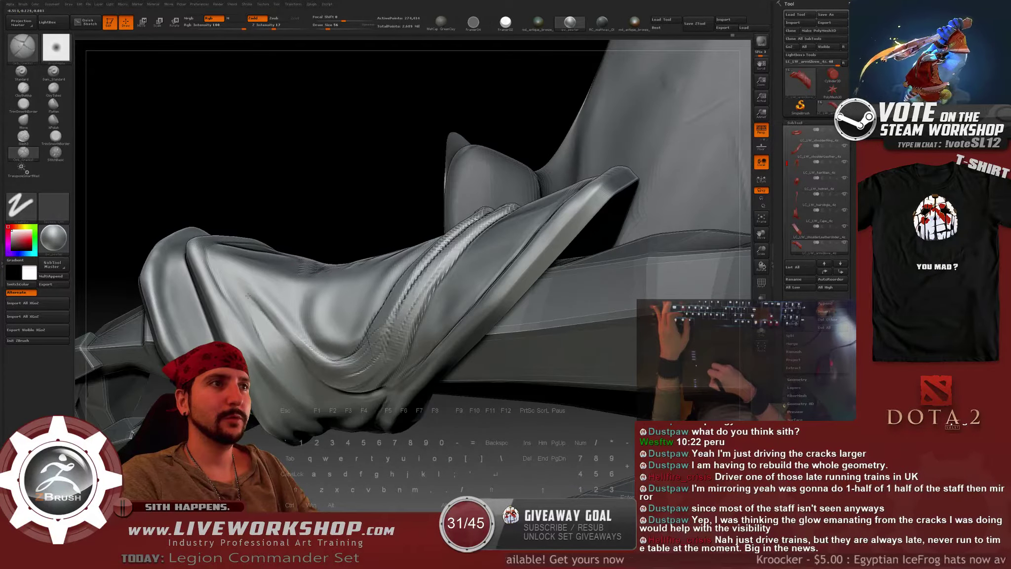
key("shift")
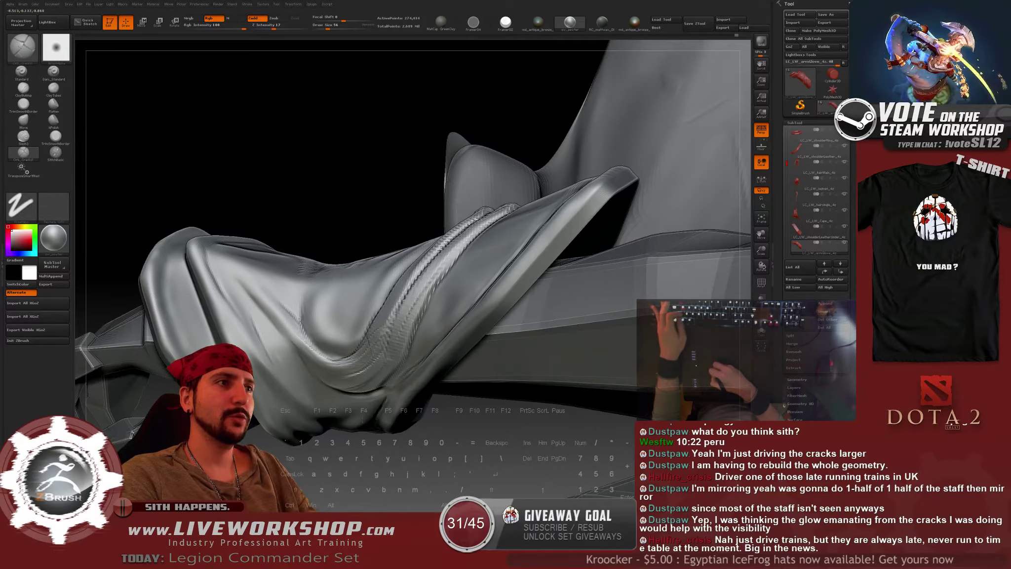
key("shift")
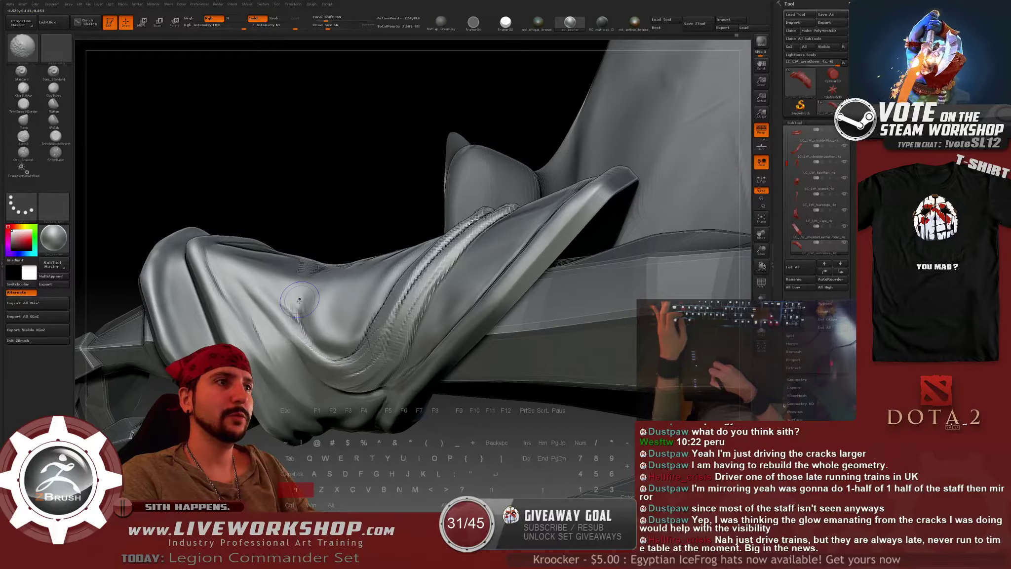
Sculpt and soften the bunched folds along the underside of the forearm guard, below the braided trim.
mouse_move(305, 327)
right_mouse_down()
mouse_move(300, 284)
mouse_move(285, 345)
right_mouse_up()
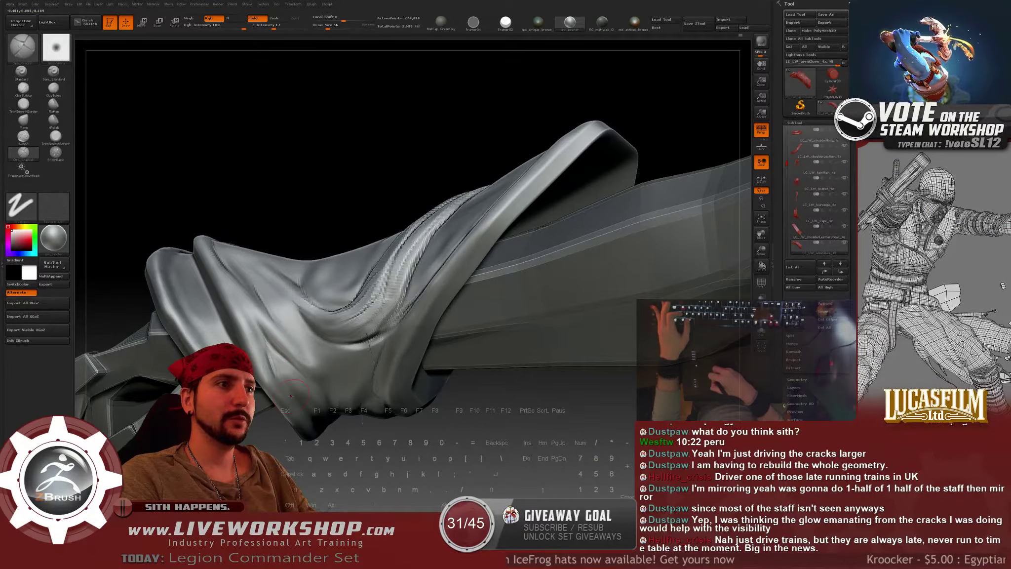
key("shift")
right_click_drag(287, 371, 274, 330)
mouse_move(330, 392)
right_mouse_down()
mouse_move(310, 324)
mouse_move(338, 294)
right_mouse_up()
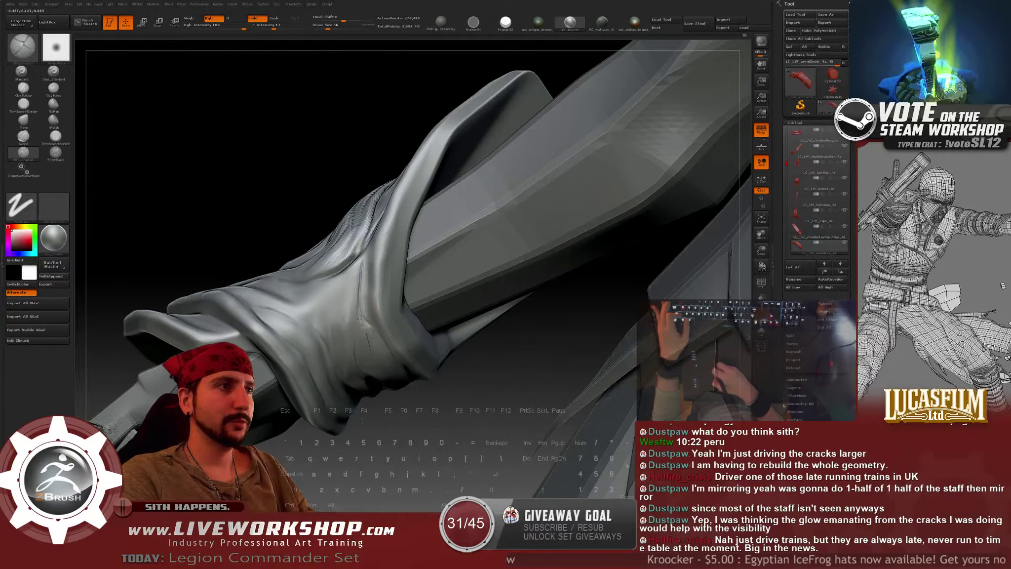
key("shift")
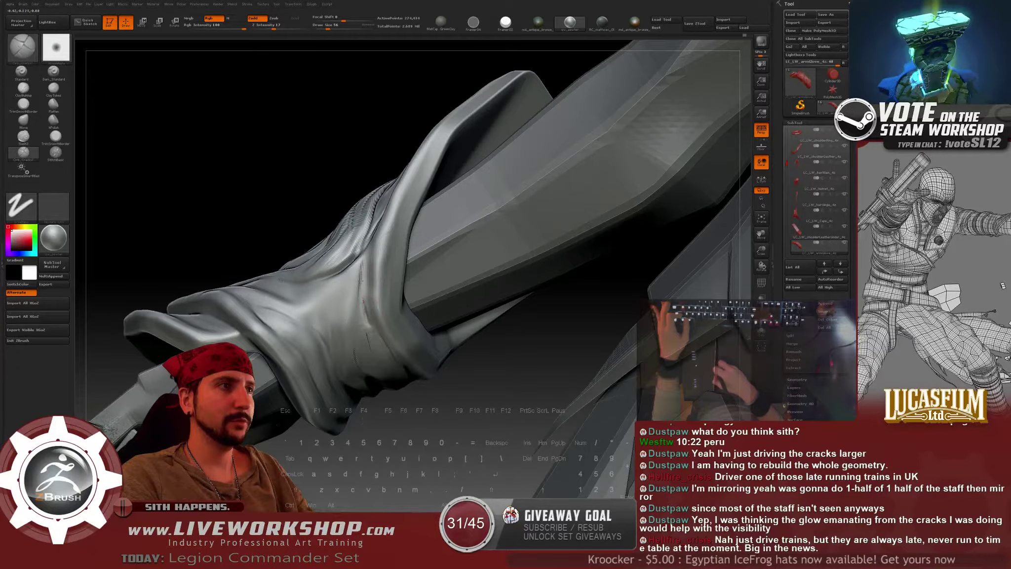
mouse_move(309, 199)
right_mouse_down()
mouse_move(364, 294)
mouse_move(277, 281)
right_mouse_up()
key("shift")
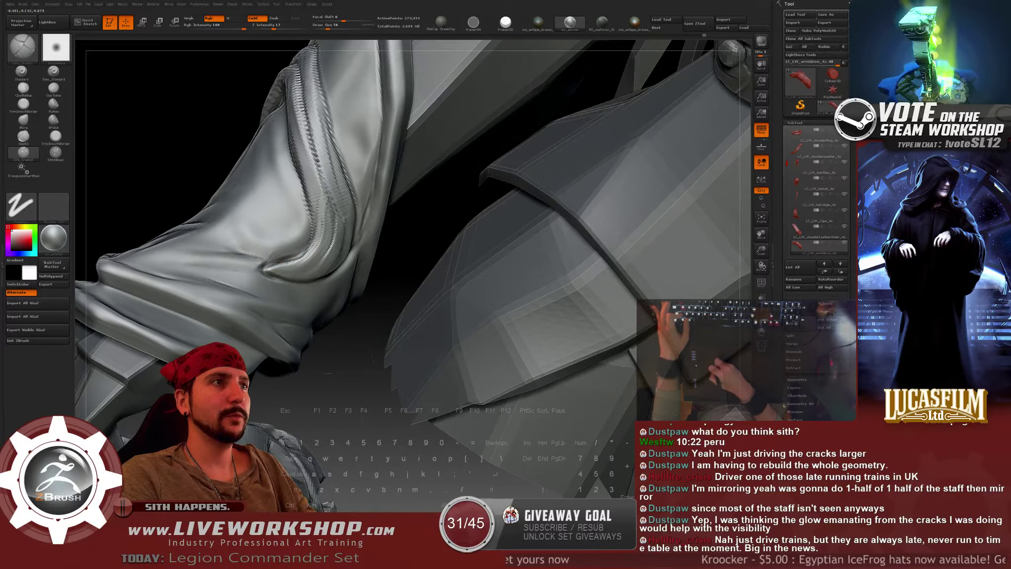
Sharpen and smooth the wrinkles between the braided trim's pointed tip and the guard's wrist rim.
right_click_drag(324, 317, 326, 237, "ctrl")
mouse_move(509, 332)
right_mouse_down()
mouse_move(562, 336)
mouse_move(598, 323)
mouse_move(594, 287)
mouse_move(537, 251)
mouse_move(518, 296)
mouse_move(501, 192)
mouse_move(525, 160)
mouse_move(621, 169)
mouse_move(664, 143)
right_mouse_up()
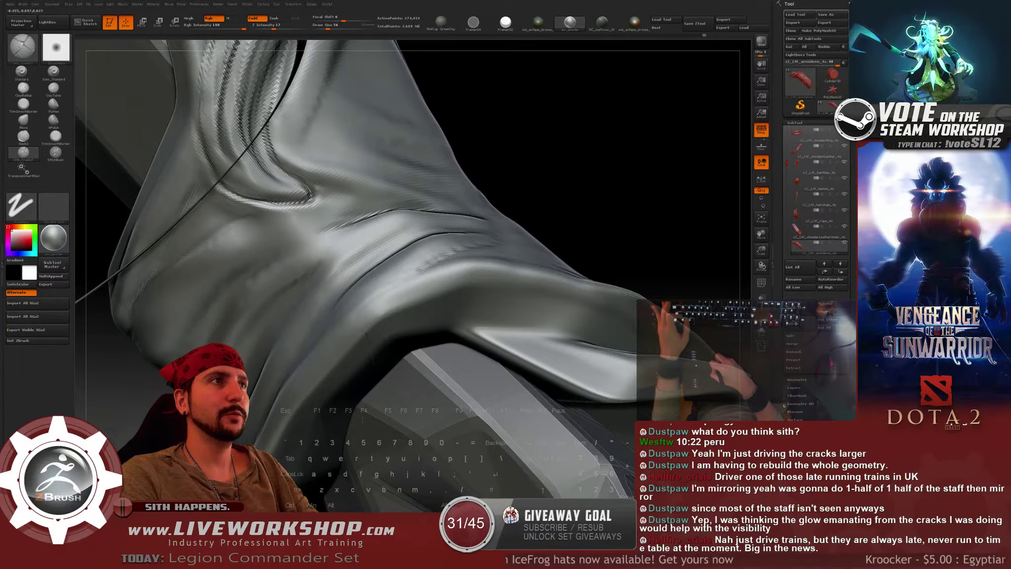
left_click_drag(330, 196, 292, 199, "shift")
mouse_move(548, 203)
left_mouse_down("alt")
mouse_move(538, 131)
mouse_move(531, 182)
mouse_move(557, 172)
mouse_move(544, 280)
mouse_move(537, 253)
left_mouse_up("alt")
mouse_move(454, 388)
left_mouse_down()
mouse_move(551, 260)
mouse_move(539, 301)
mouse_move(501, 253)
mouse_move(498, 276)
mouse_move(549, 359)
mouse_move(572, 235)
mouse_move(522, 160)
mouse_move(538, 167)
left_mouse_up()
Switch to the ClayBuildup brush and subdivide the forearm guard by one more level.
key("b")
key("c")
key("b")
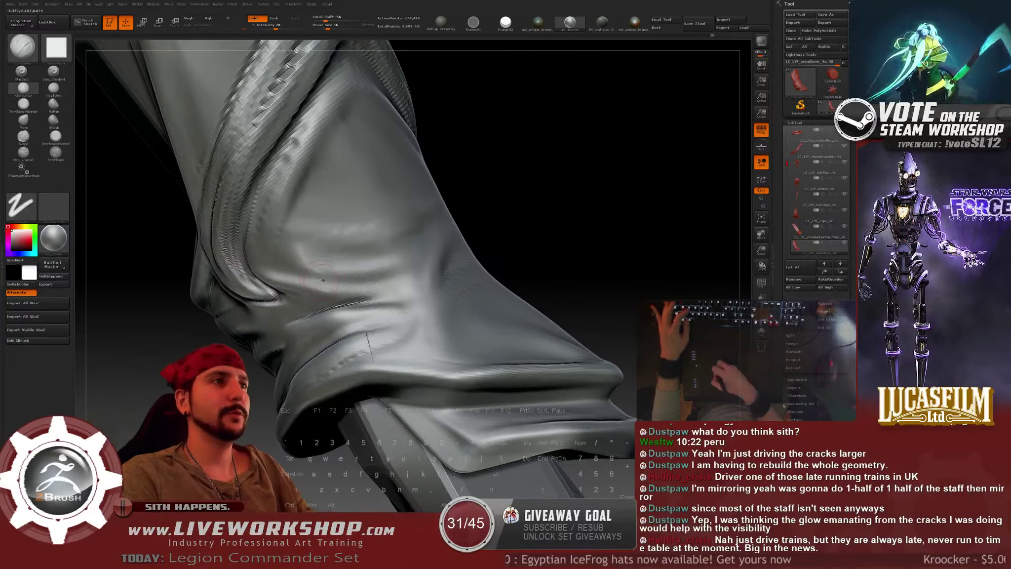
mouse_move(521, 228)
left_mouse_down()
mouse_move(542, 346)
mouse_move(553, 209)
mouse_move(564, 209)
mouse_move(558, 218)
mouse_move(572, 186)
mouse_move(571, 206)
mouse_move(474, 176)
mouse_move(434, 180)
mouse_move(489, 197)
mouse_move(533, 248)
mouse_move(539, 220)
mouse_move(582, 229)
mouse_move(582, 139)
mouse_move(580, 174)
mouse_move(563, 148)
mouse_move(612, 159)
left_mouse_up()
left_click_drag(320, 248, 312, 255)
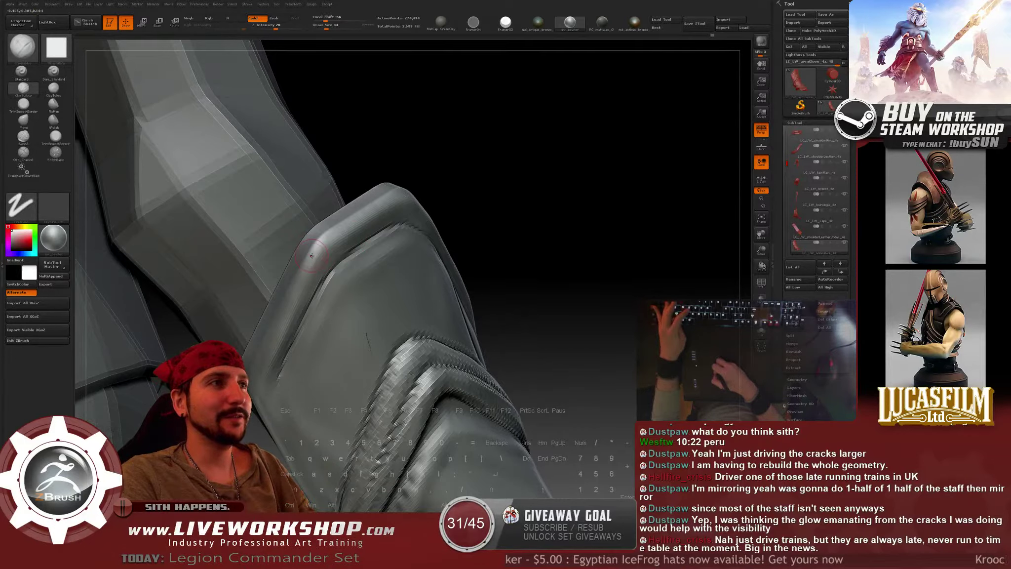
key("ctrl+d")
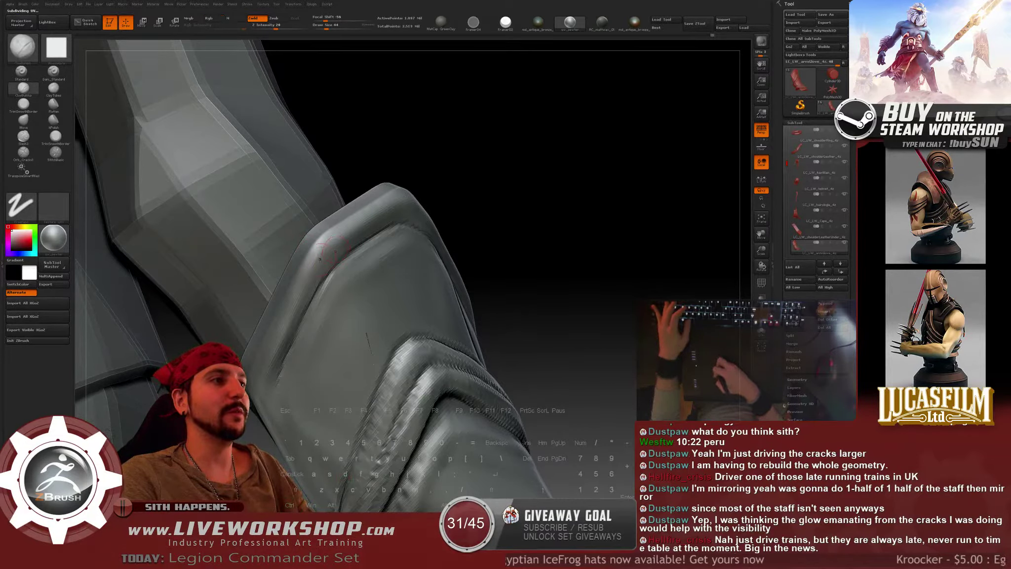
Paint a mask along one side of the forearm guard's raised upper rim, using a smaller brush near the crease.
left_click_drag(305, 264, 301, 253, "ctrl")
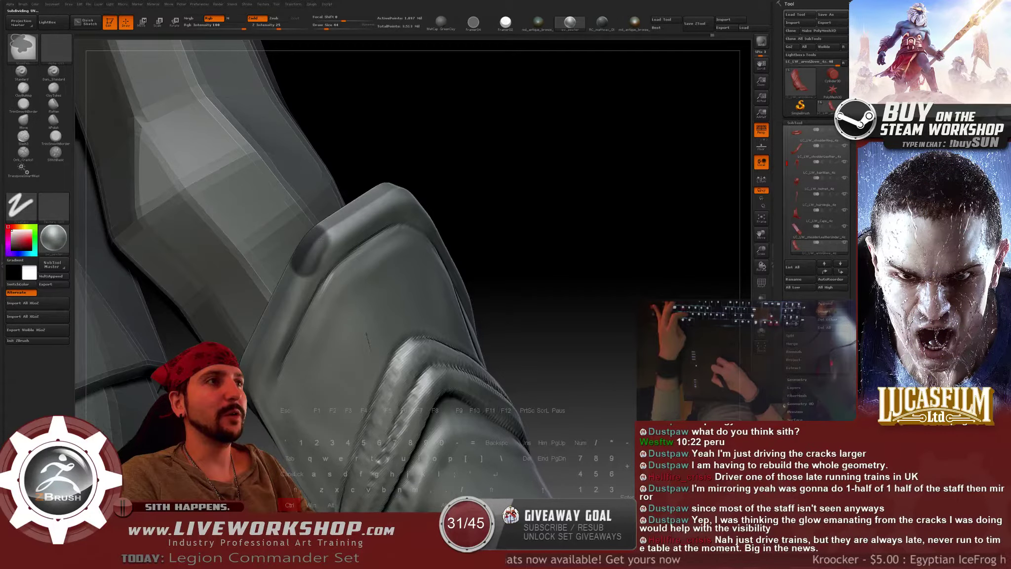
left_click_drag(535, 210, 465, 47, "alt")
mouse_move(505, 240)
left_mouse_down()
mouse_move(554, 212)
mouse_move(544, 170)
mouse_move(585, 210)
mouse_move(583, 176)
mouse_move(579, 212)
mouse_move(586, 173)
left_mouse_up()
mouse_move(283, 225)
left_mouse_down()
mouse_move(254, 289)
mouse_move(280, 227)
left_mouse_up()
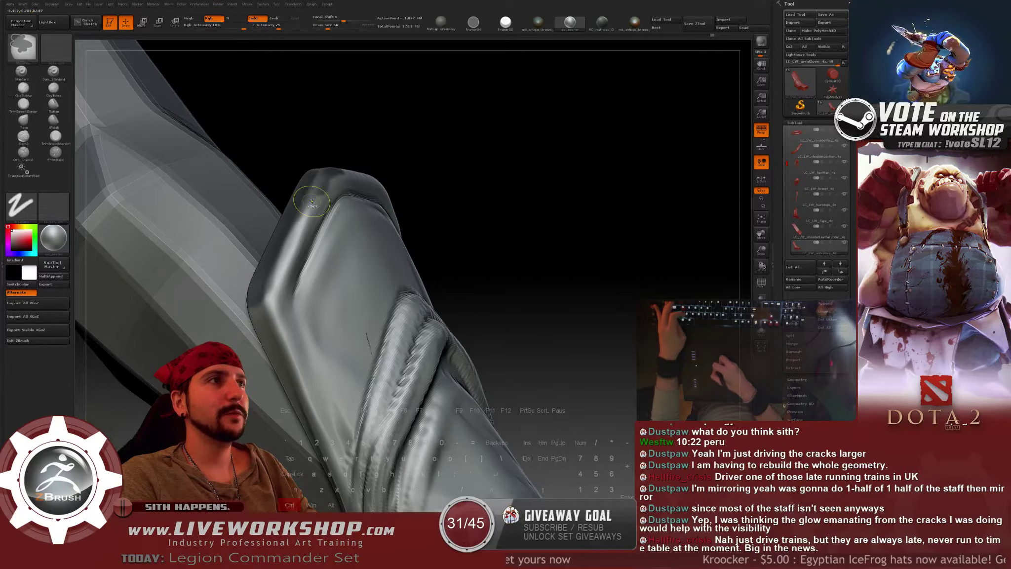
left_click_drag(504, 152, 421, 157)
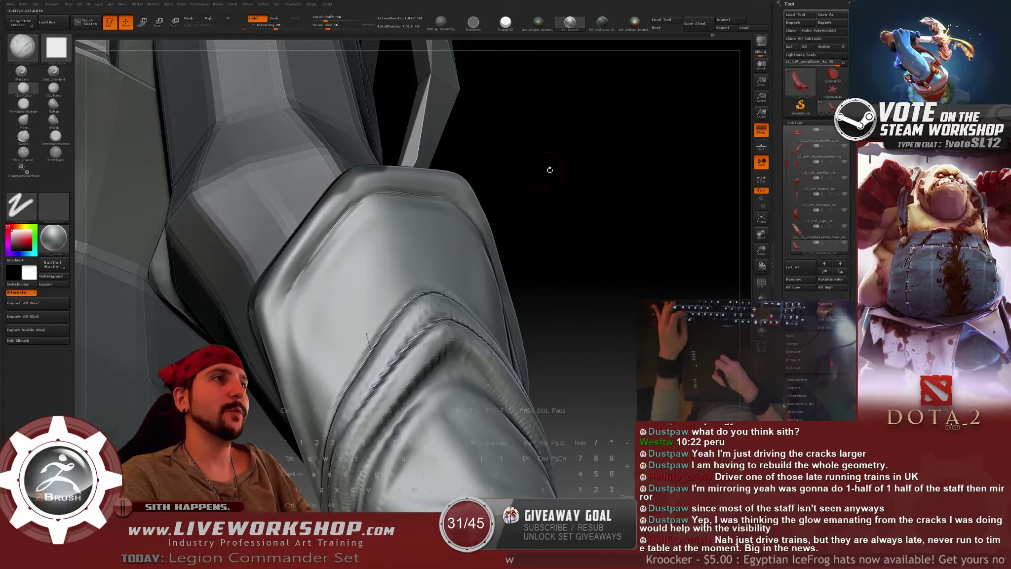
left_click_drag(558, 196, 617, 200)
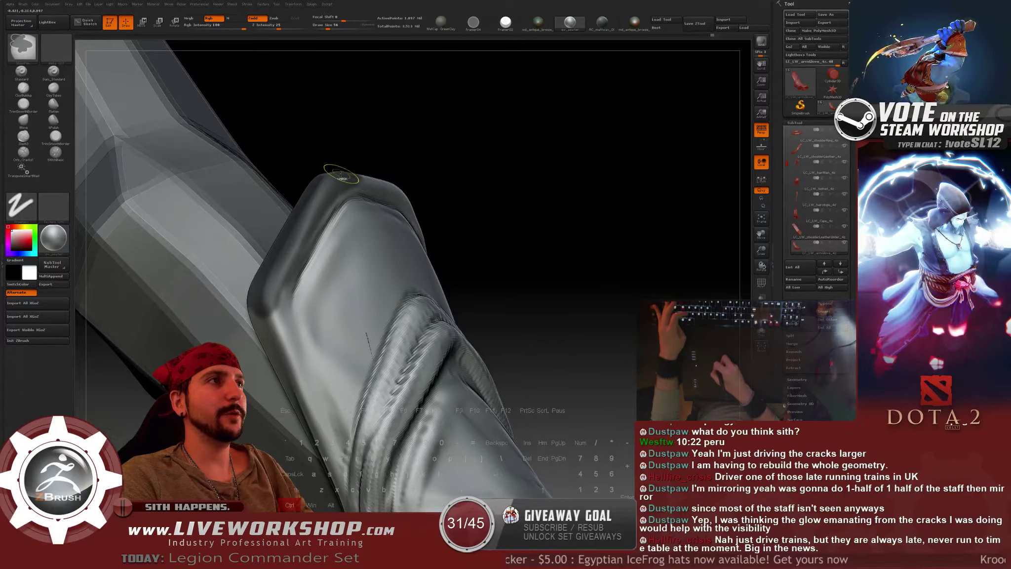
key("bracketleft")
left_click_drag(429, 207, 437, 198)
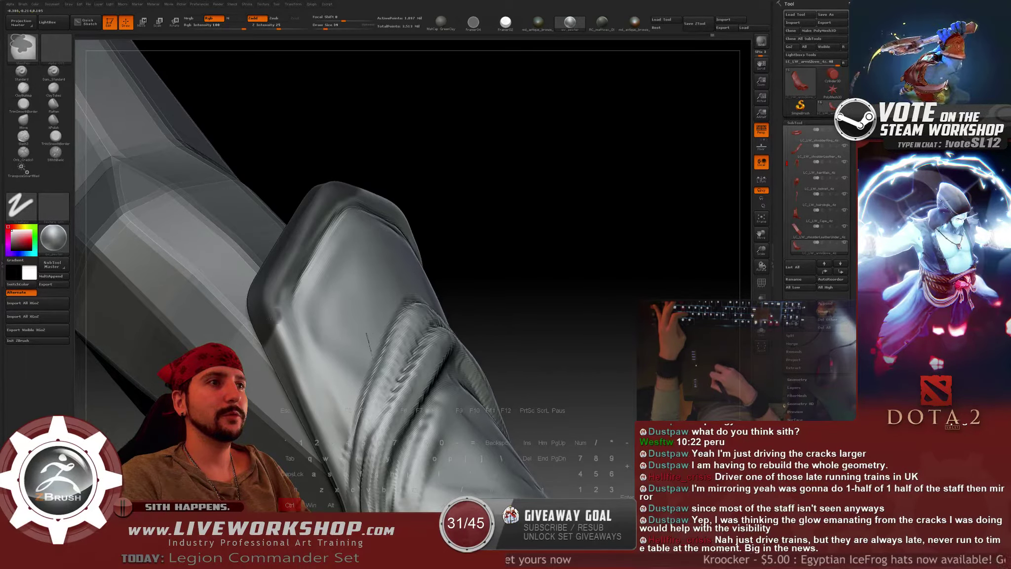
left_click_drag(283, 312, 285, 299, "ctrl")
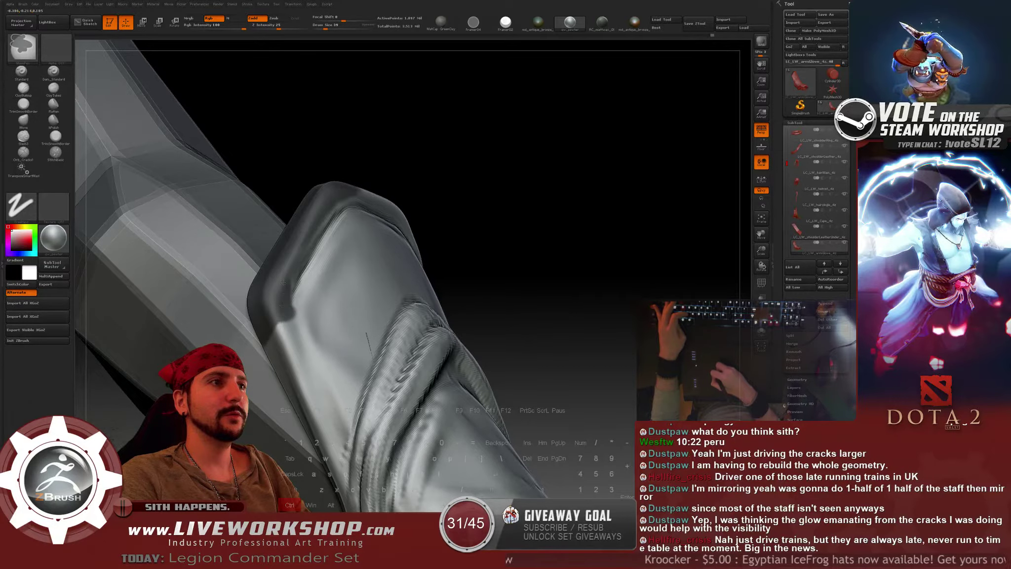
Extend the mask across the tip of the upper rim and down its opposite side, following the crease.
mouse_move(559, 208)
left_mouse_down("alt")
mouse_move(512, 241)
mouse_move(235, 334)
left_mouse_up("alt")
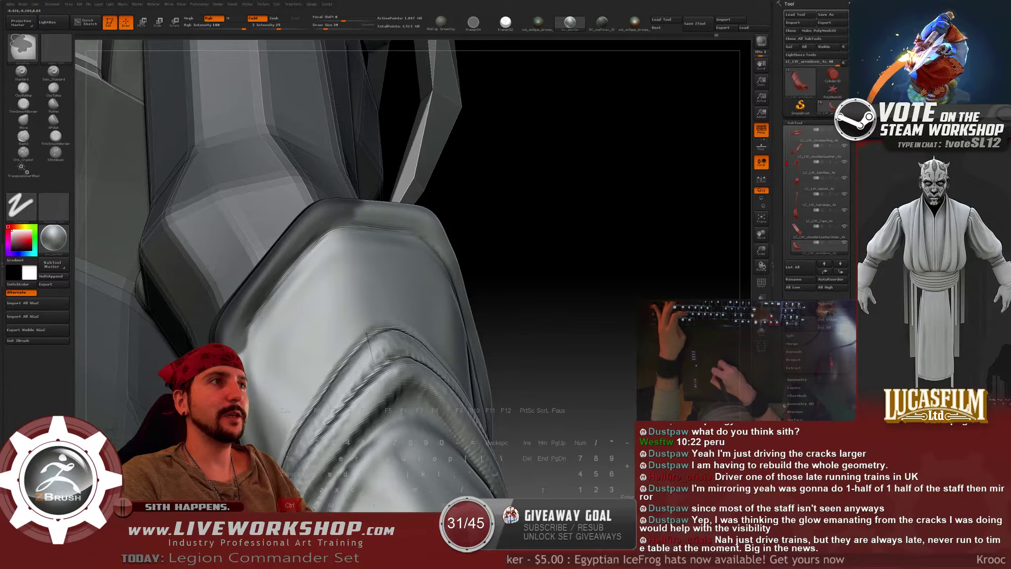
left_click_drag(351, 201, 418, 209, "ctrl")
mouse_move(540, 228)
left_mouse_down()
mouse_move(440, 267)
mouse_move(243, 211)
mouse_move(303, 223)
mouse_move(316, 245)
left_mouse_up()
left_click_drag(550, 256, 276, 252)
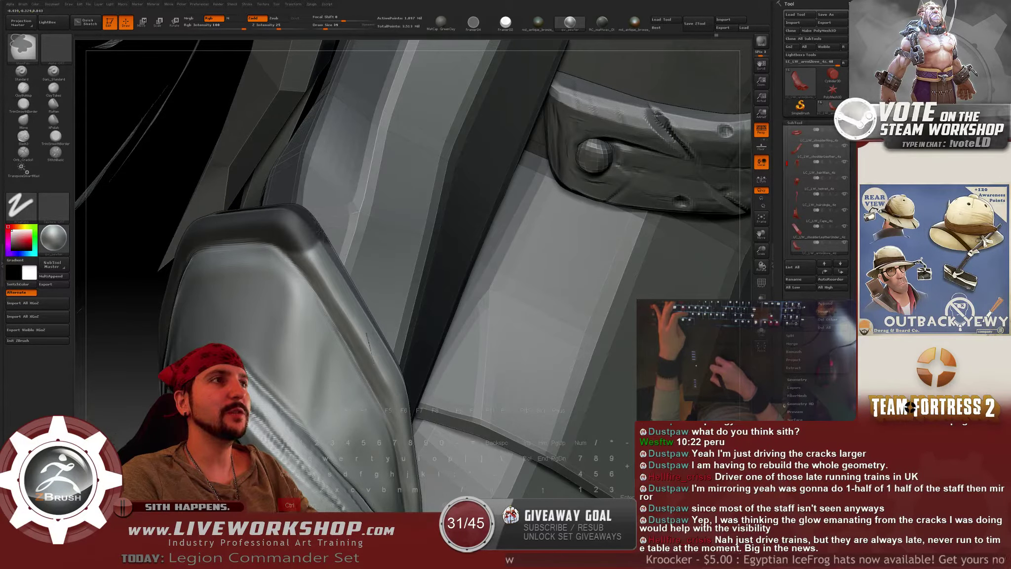
left_click_drag(320, 236, 328, 249, "ctrl")
mouse_move(194, 148)
left_mouse_down()
mouse_move(269, 183)
mouse_move(316, 257)
left_mouse_up()
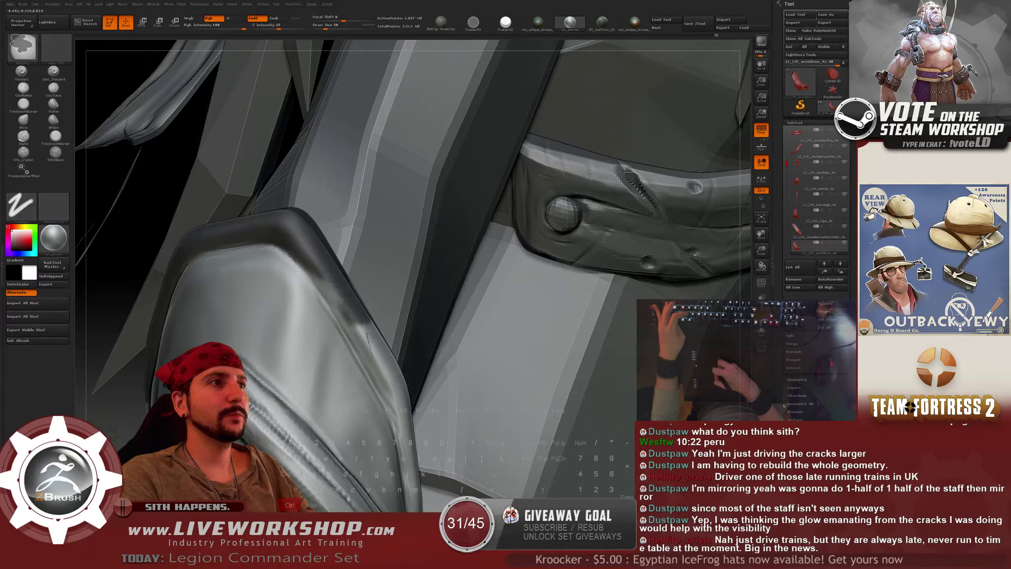
left_click_drag(343, 297, 362, 300, "ctrl")
mouse_move(158, 181)
left_mouse_down("alt")
mouse_move(139, 153)
mouse_move(208, 108)
left_mouse_up("alt")
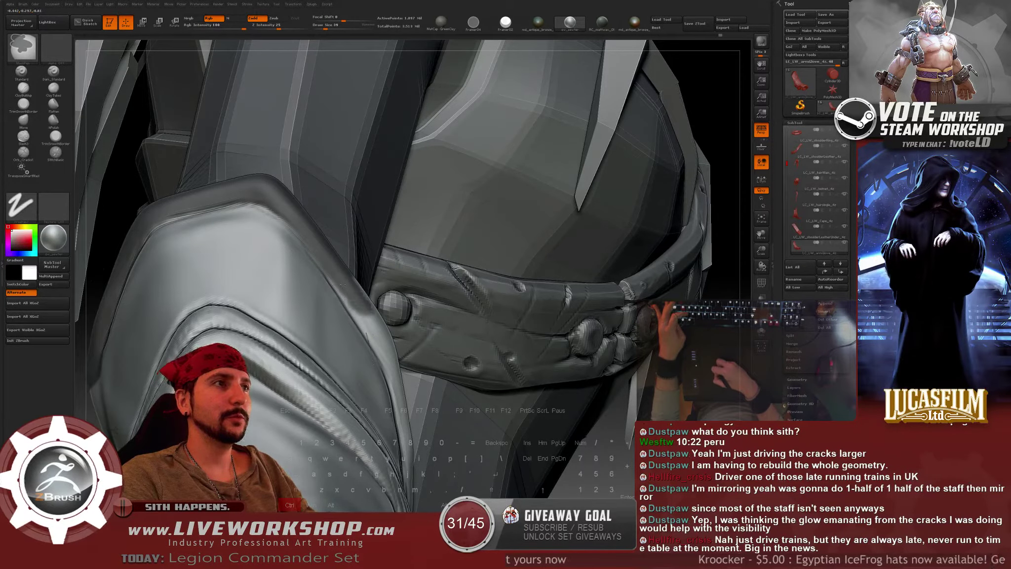
Isolate the forearm guard from the other subtools and continue the mask along the upper rim's side edge.
left_click_drag(386, 339, 398, 199)
key("ctrl")
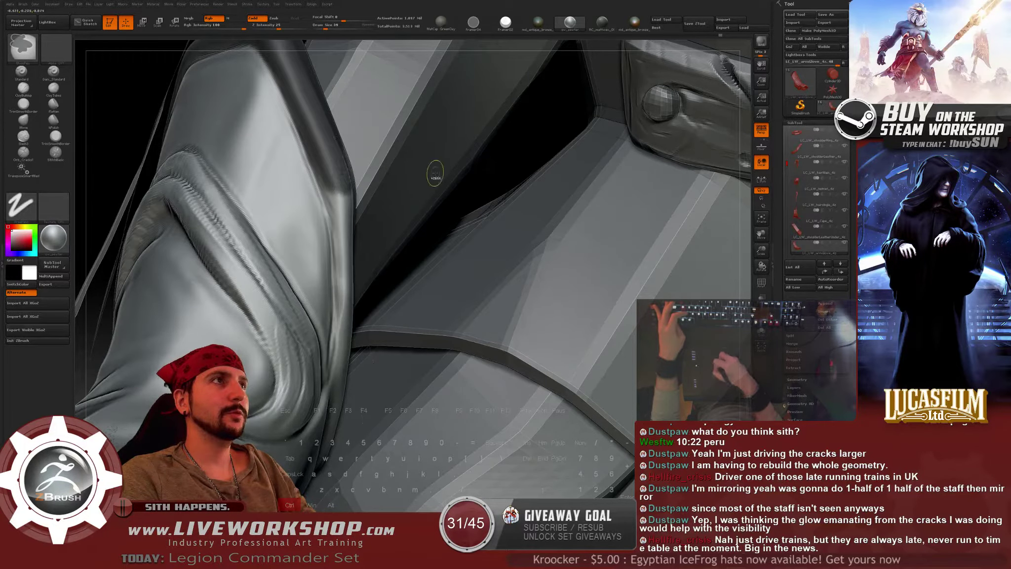
mouse_move(435, 174)
left_mouse_down("alt")
mouse_move(494, 207)
mouse_move(520, 243)
left_mouse_up("alt")
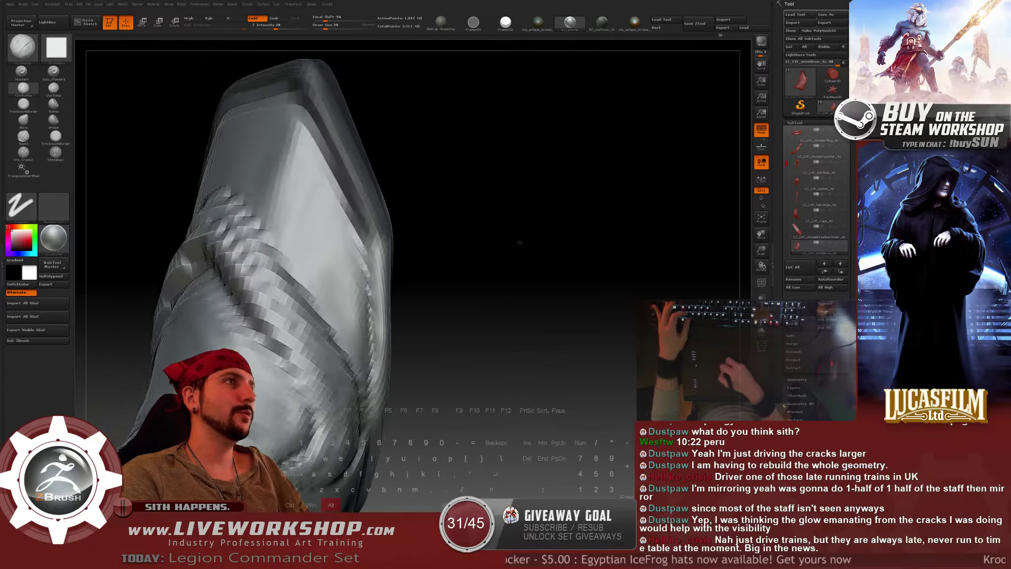
key("ctrl")
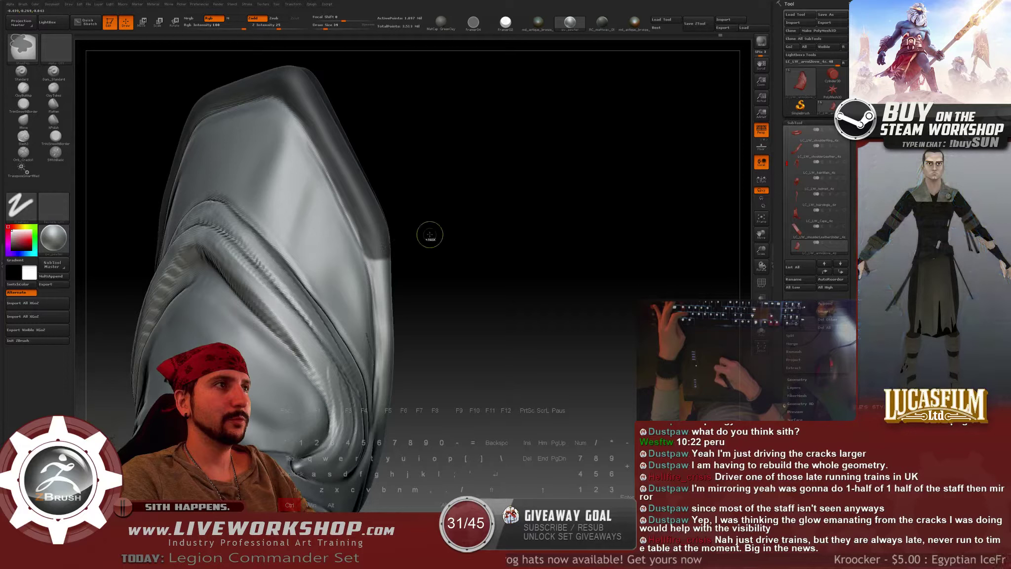
left_click_drag(429, 235, 391, 257)
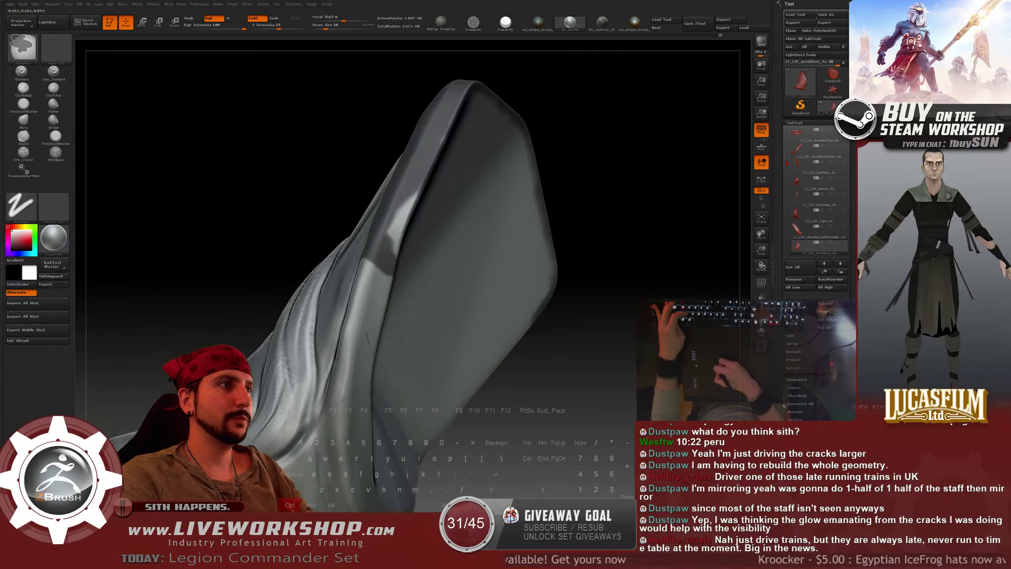
Extend the mask onto the inner face of the upper rim, following its edge from one side to the tip.
mouse_move(619, 118)
left_mouse_down()
mouse_move(565, 173)
mouse_move(474, 160)
left_mouse_up()
left_click_drag(349, 262, 358, 255, "ctrl")
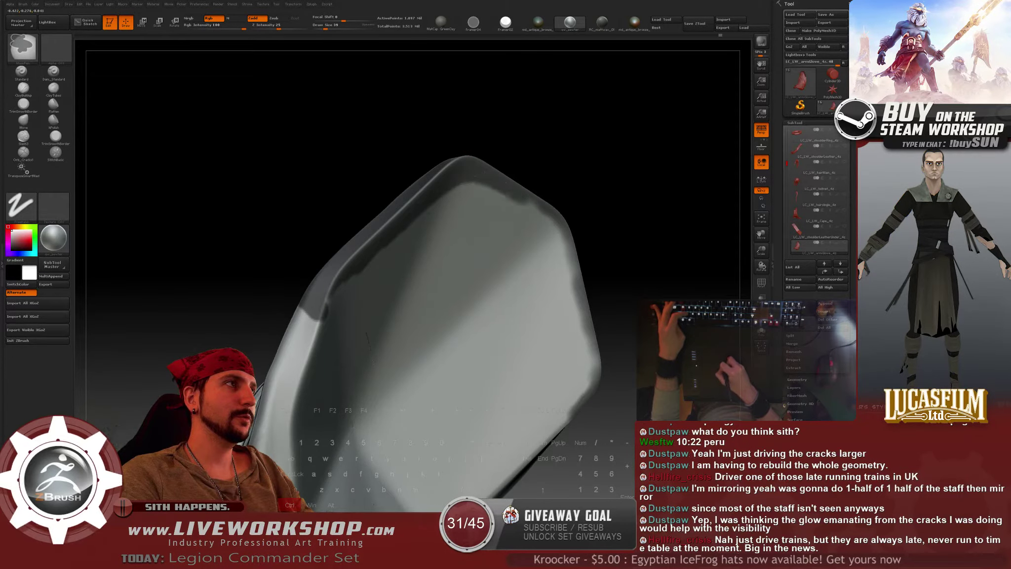
mouse_move(608, 168)
left_mouse_down()
mouse_move(616, 153)
mouse_move(317, 268)
mouse_move(309, 291)
mouse_move(314, 273)
left_mouse_up()
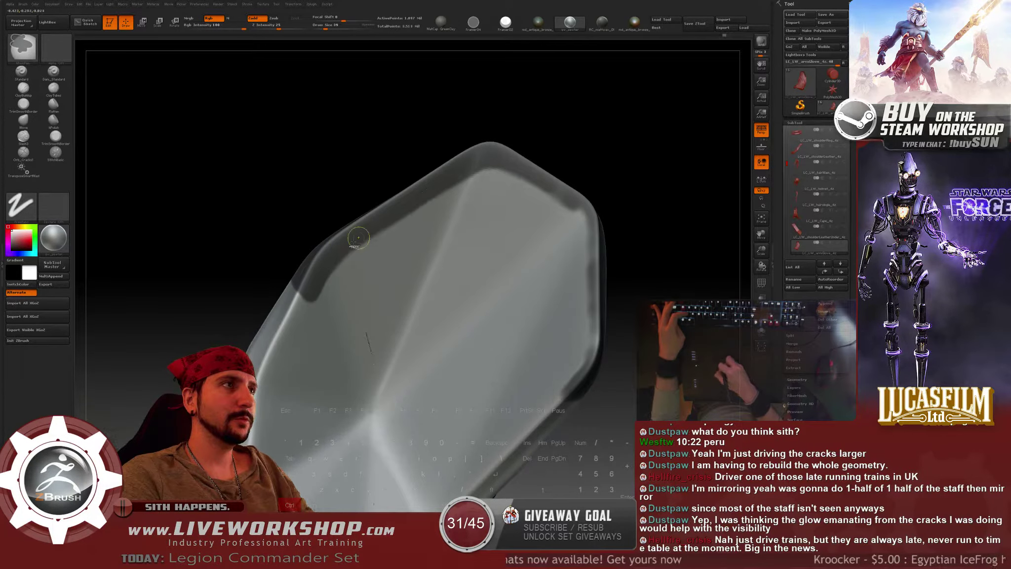
Widen the mask evenly down the opposite inner side of the upper rim as far as its lower corner.
left_click_drag(696, 224, 565, 172, "alt")
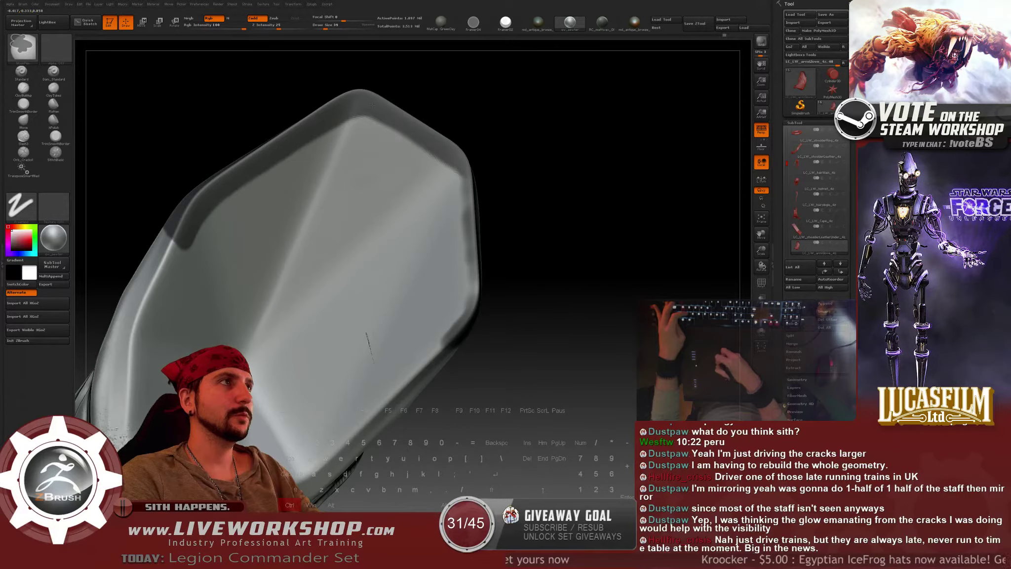
left_click_drag(563, 203, 444, 158)
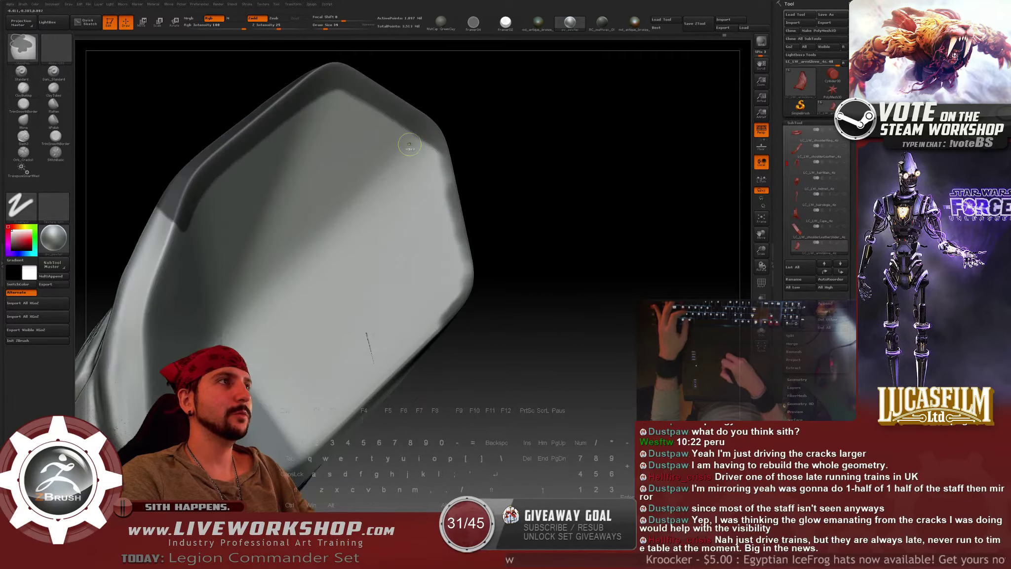
key("ctrl")
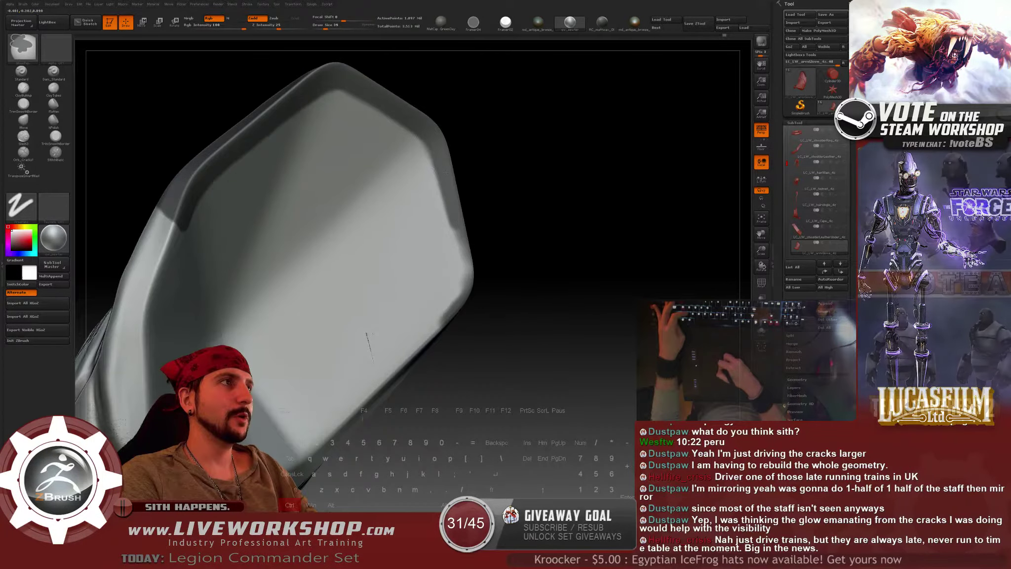
left_click_drag(547, 238, 542, 217)
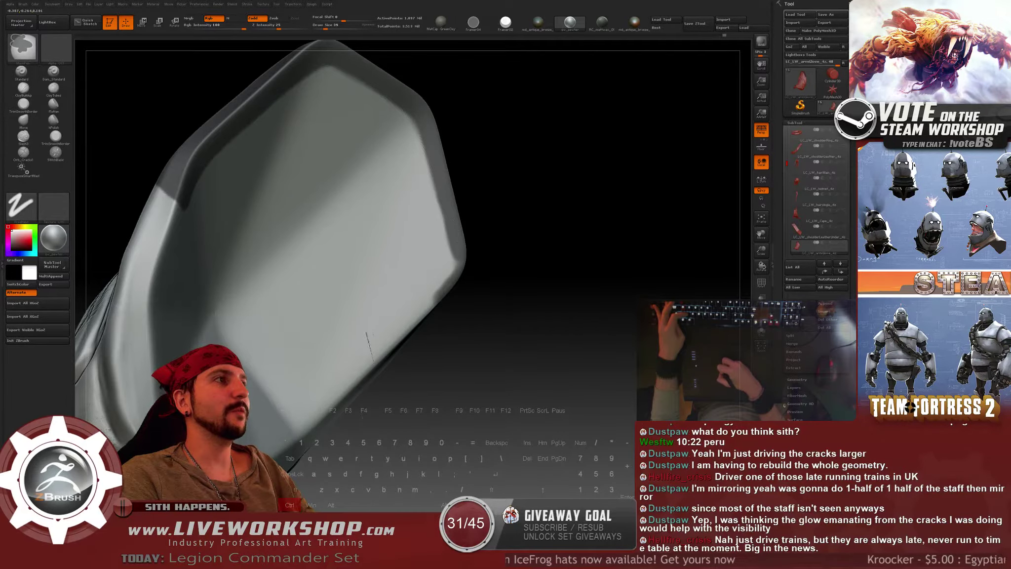
left_click_drag(528, 244, 429, 274)
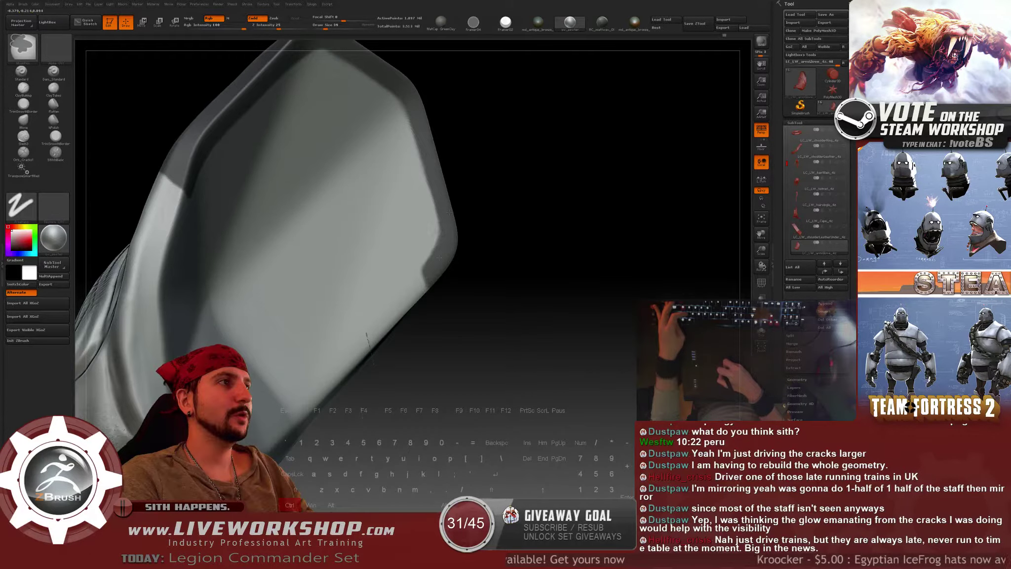
Finish the mask around both side corners of the upper rim and even out its cut-off ends inside and outside.
mouse_move(544, 257)
left_mouse_down("alt")
mouse_move(541, 207)
mouse_move(524, 277)
mouse_move(524, 234)
mouse_move(490, 266)
mouse_move(539, 244)
mouse_move(601, 246)
mouse_move(595, 194)
left_mouse_up("alt")
left_click_drag(366, 288, 340, 297, "ctrl")
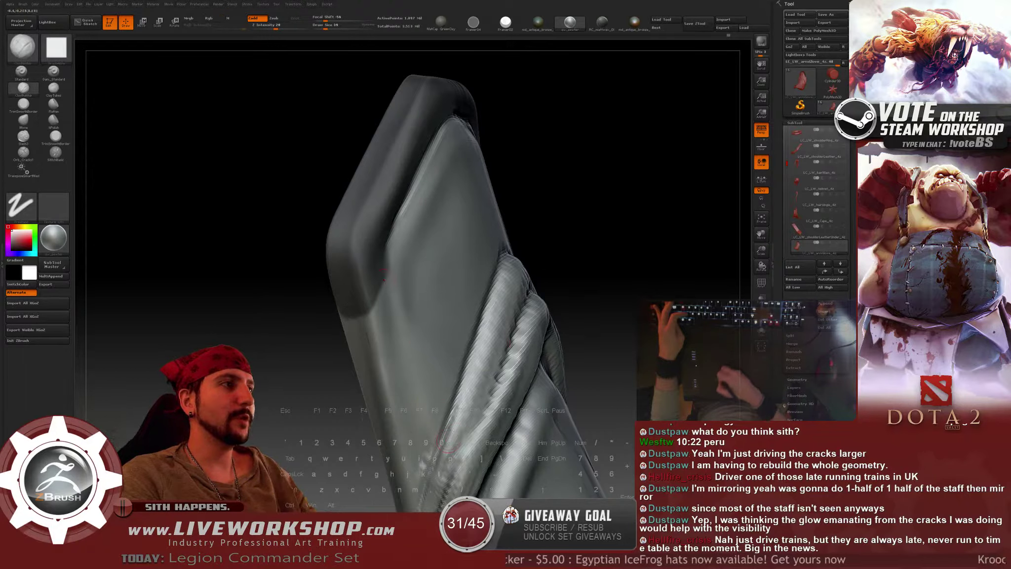
key("ctrl")
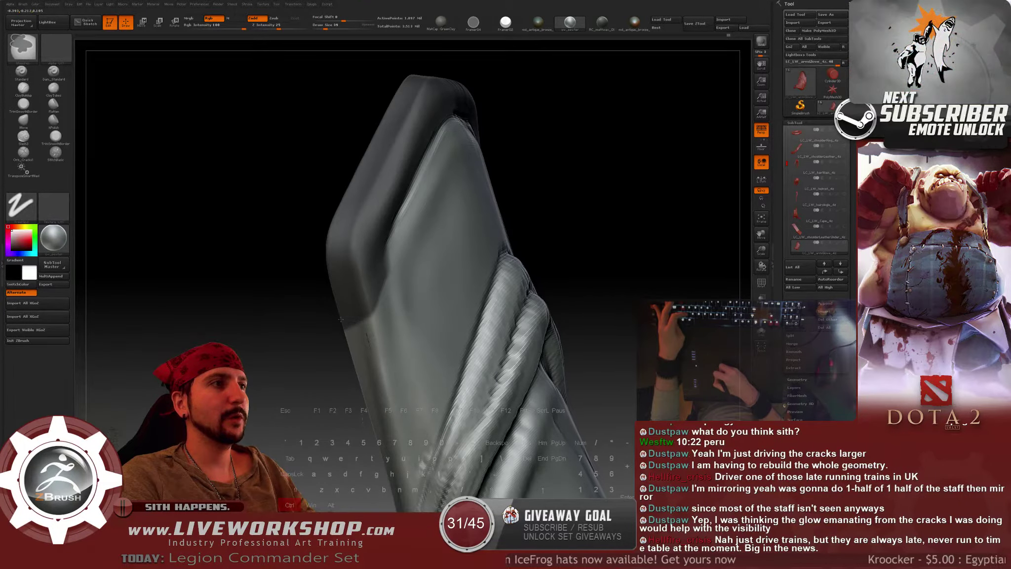
left_click_drag(318, 311, 641, 213)
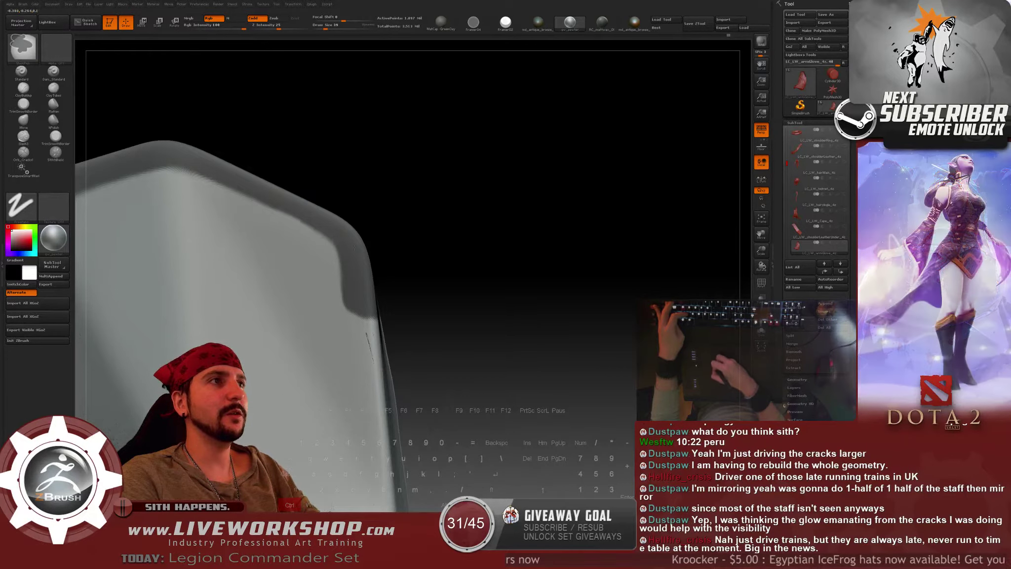
mouse_move(380, 260)
left_mouse_down("alt")
mouse_move(440, 179)
mouse_move(493, 219)
mouse_move(541, 202)
mouse_move(453, 267)
mouse_move(611, 287)
mouse_move(457, 211)
mouse_move(531, 227)
left_mouse_up("alt")
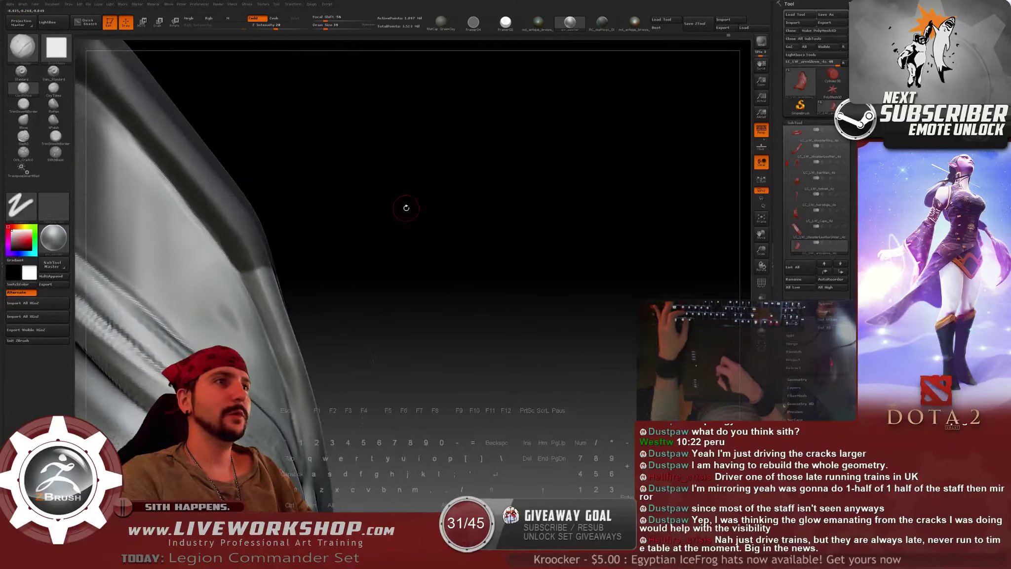
left_click_drag(406, 207, 387, 166, "alt")
mouse_move(279, 272)
left_mouse_down("ctrl")
mouse_move(296, 283)
mouse_move(294, 296)
mouse_move(306, 292)
mouse_move(223, 294)
left_mouse_up("ctrl")
left_click_drag(300, 294, 321, 311, "ctrl")
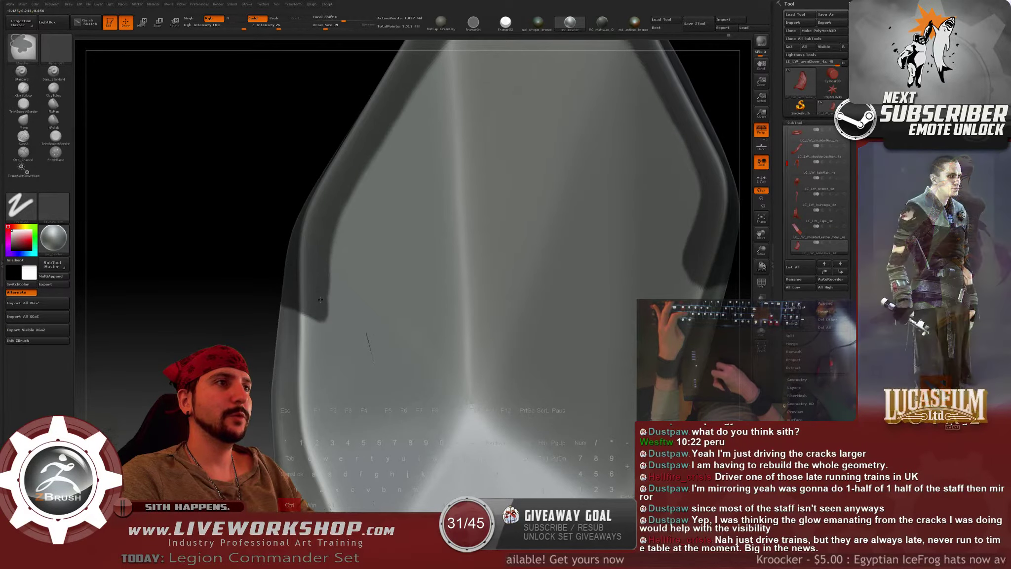
Save the project and bring back the other subtools to see the forearm guard on the whole character.
key("f")
left_click_drag(235, 91, 468, 225)
left_click_drag(468, 225, 448, 212, "alt")
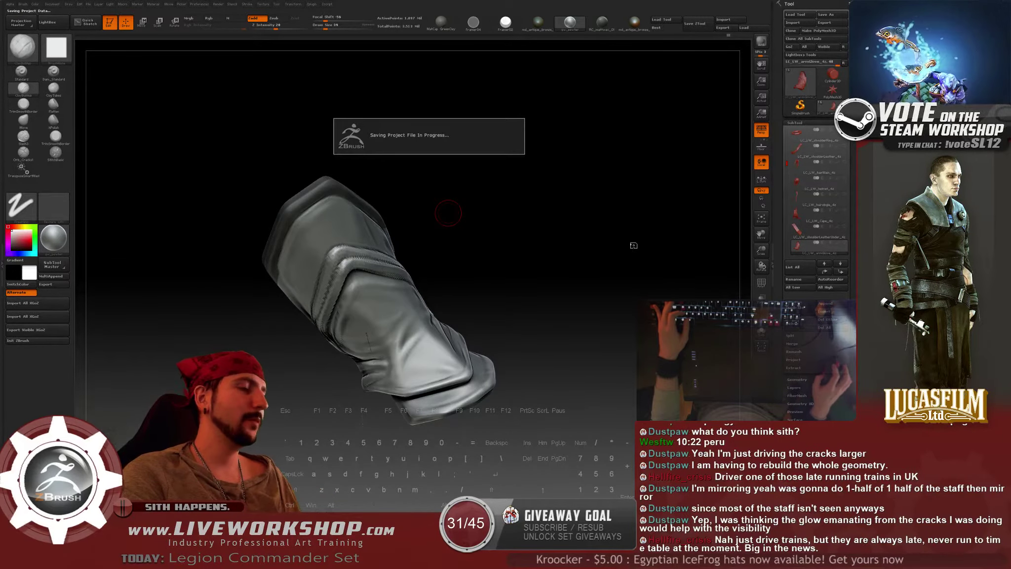
left_click(844, 243)
left_click_drag(661, 374, 338, 280, "alt")
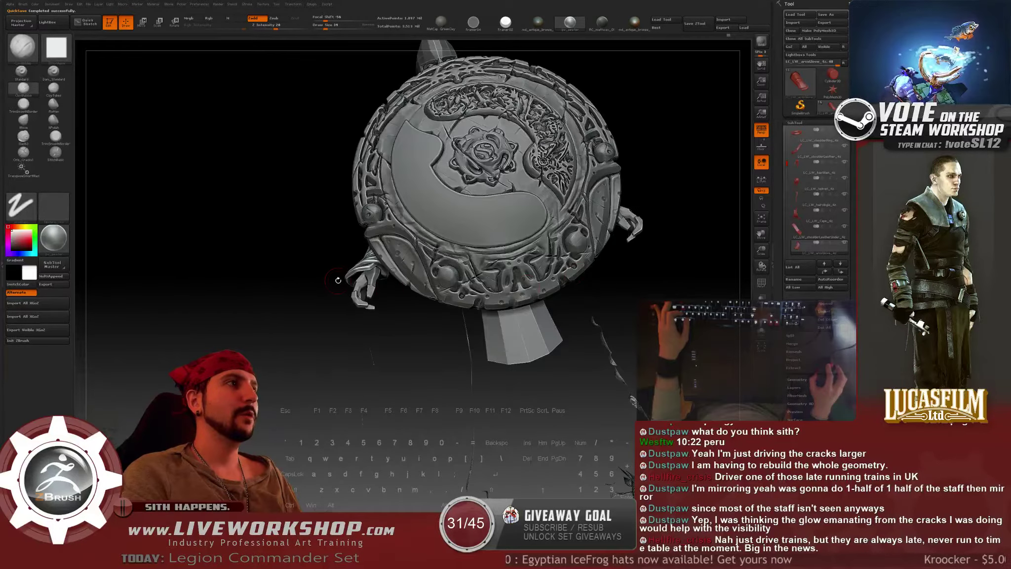
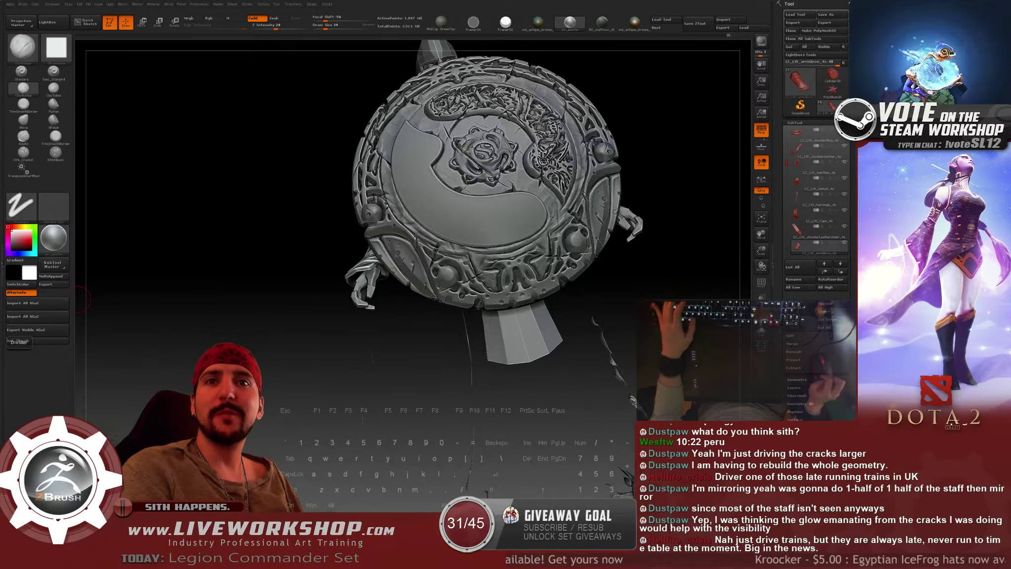
left_click_drag(217, 318, 311, 416)
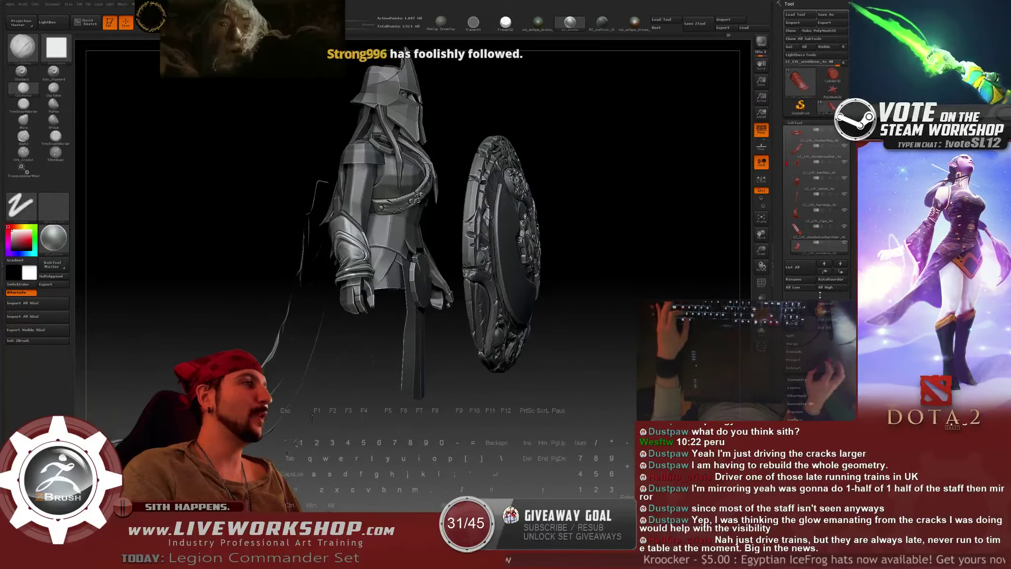
Hide the shield's disc, ornament and rose subtools so the character's arms are unobstructed.
mouse_move(846, 227)
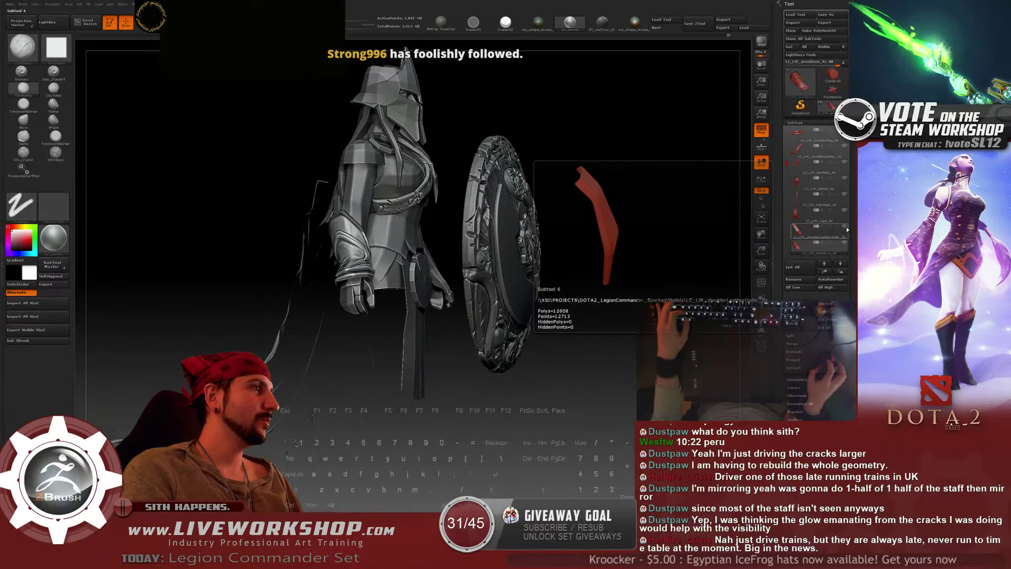
left_click_drag(697, 221, 653, 237)
left_click_drag(786, 163, 786, 195)
left_click(844, 194)
left_click(846, 211)
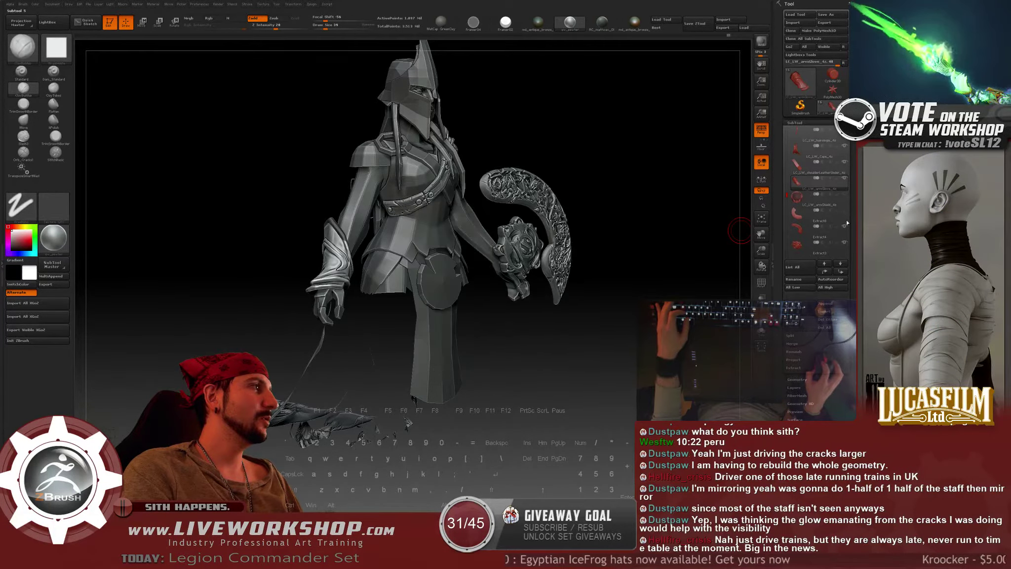
left_click(845, 226)
left_click(845, 243)
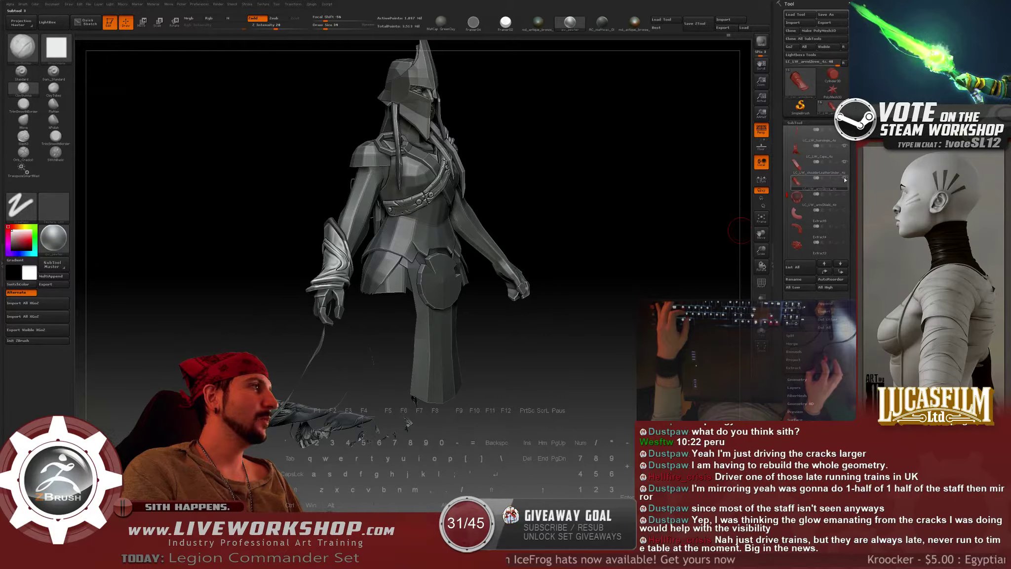
Invert the forearm guard's mask and inflate the raised upper rim with the Inflate deformation.
mouse_move(587, 203)
left_mouse_down()
mouse_move(596, 206)
mouse_move(555, 190)
mouse_move(574, 185)
mouse_move(587, 252)
mouse_move(562, 208)
mouse_move(589, 189)
mouse_move(585, 222)
mouse_move(540, 233)
mouse_move(556, 211)
mouse_move(630, 215)
left_mouse_up()
left_click(508, 224, "ctrl")
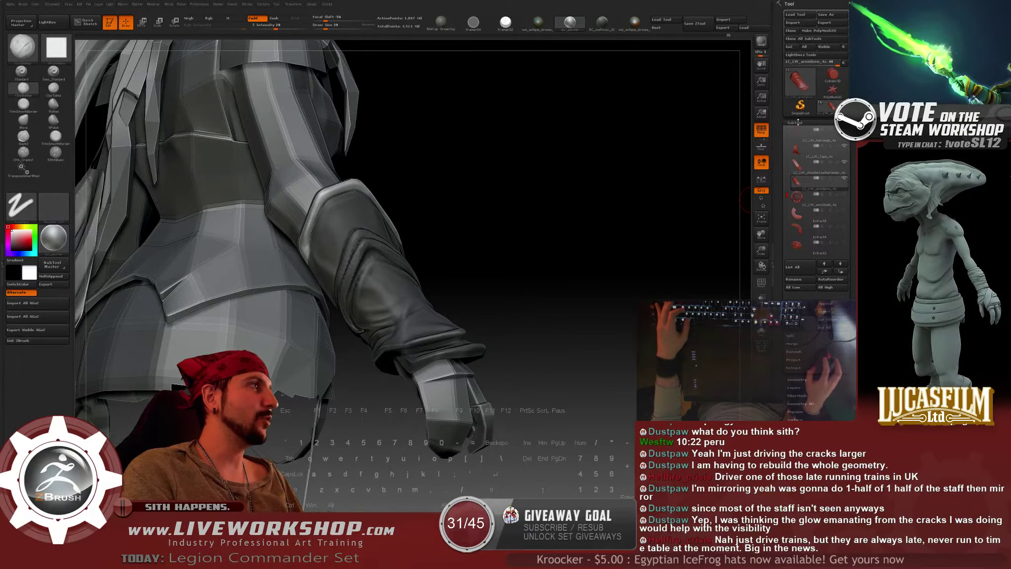
left_click(798, 122)
left_click(800, 179)
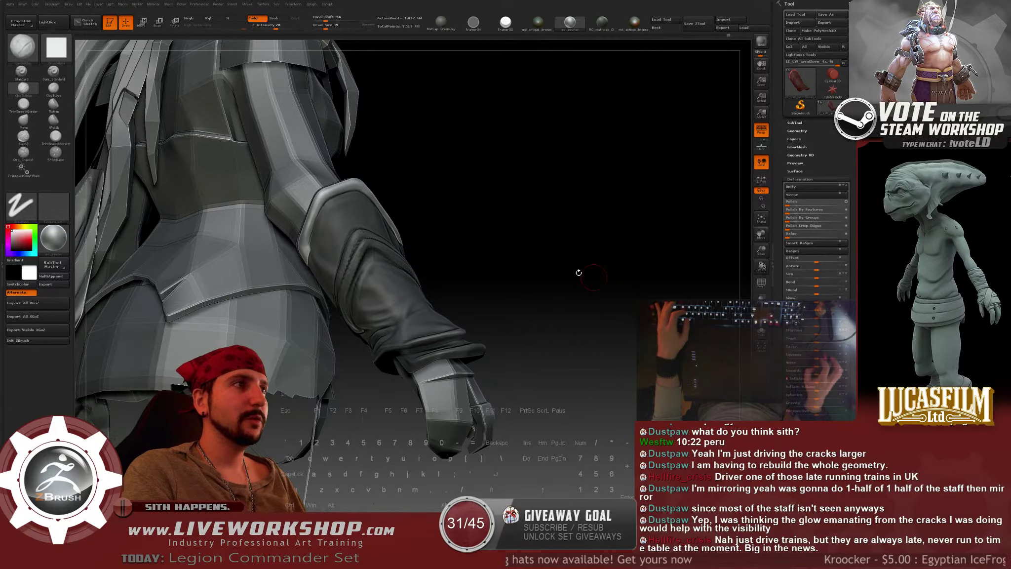
left_click_drag(579, 273, 353, 269)
left_click_drag(299, 228, 568, 237)
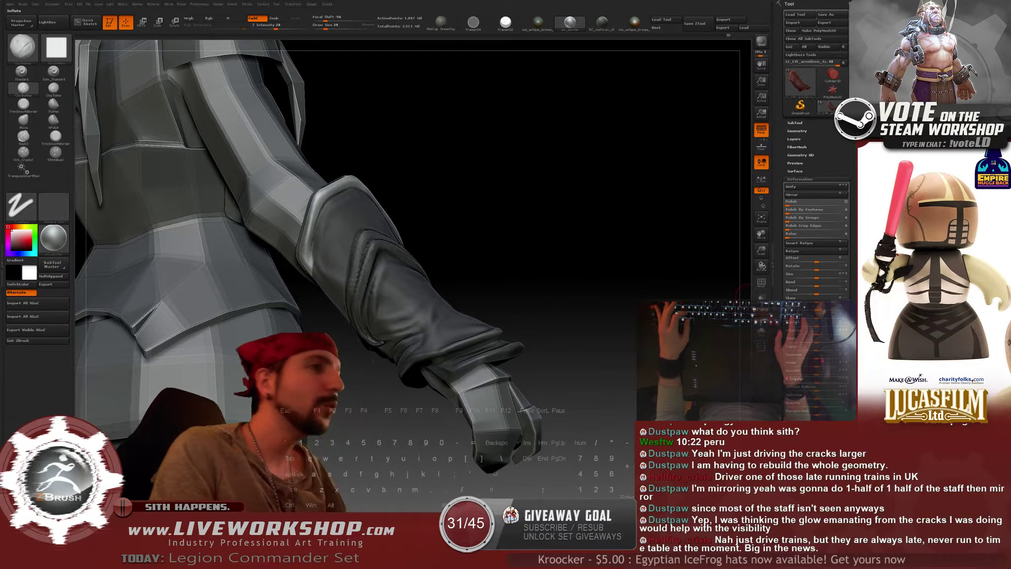
Clear the mask from the forearm guard and switch to the Orb crack brush for the rim's end.
left_click(537, 154, "ctrl")
left_click_drag(565, 173, 517, 208, "alt")
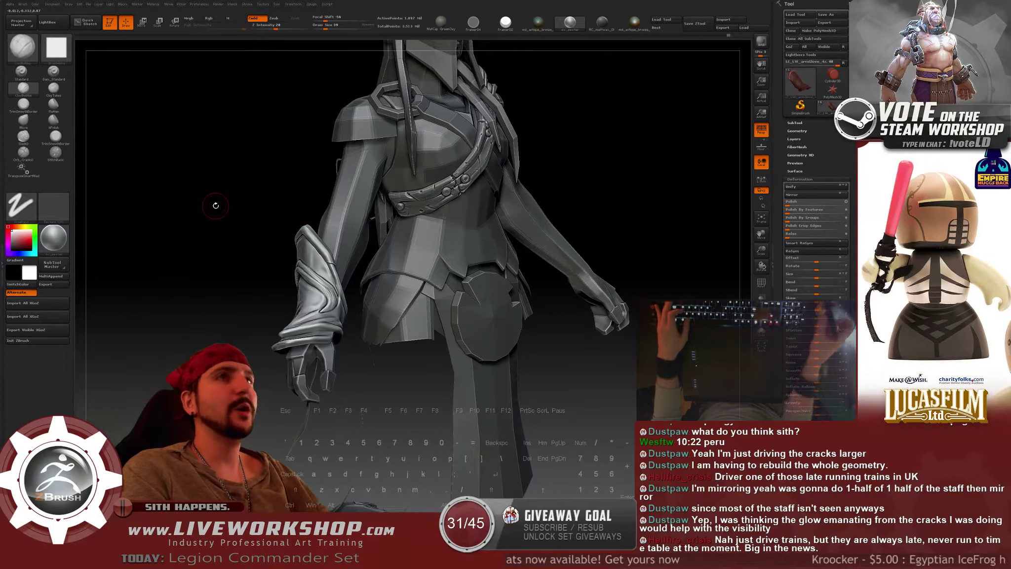
left_click(23, 153)
mouse_move(102, 179)
left_mouse_down()
mouse_move(113, 216)
mouse_move(95, 207)
left_mouse_up()
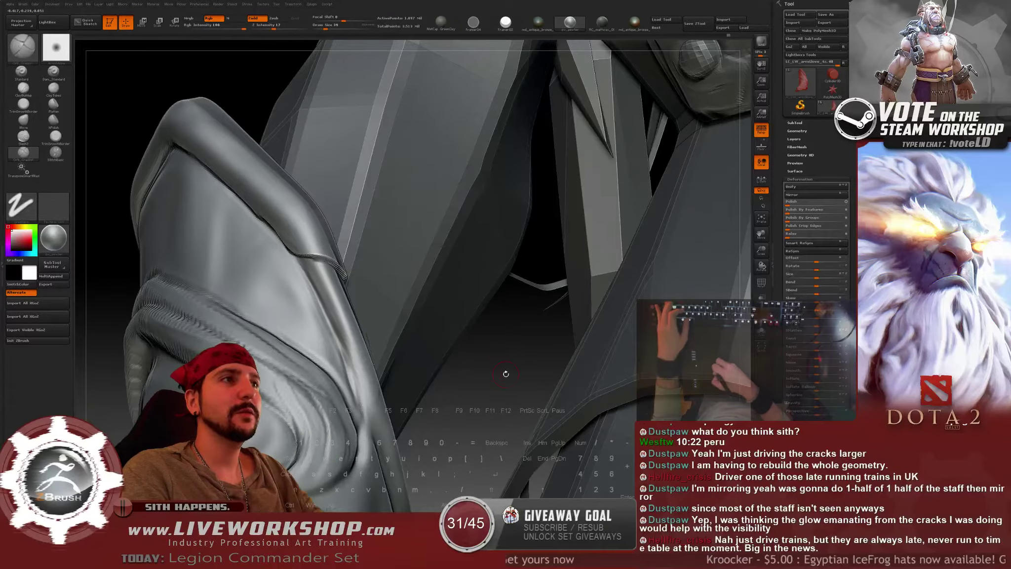
Carve a sharp crease where the thickened rim ends on the forearm guard's side, from the outside around to the inside.
left_click_drag(506, 372, 508, 395, "alt")
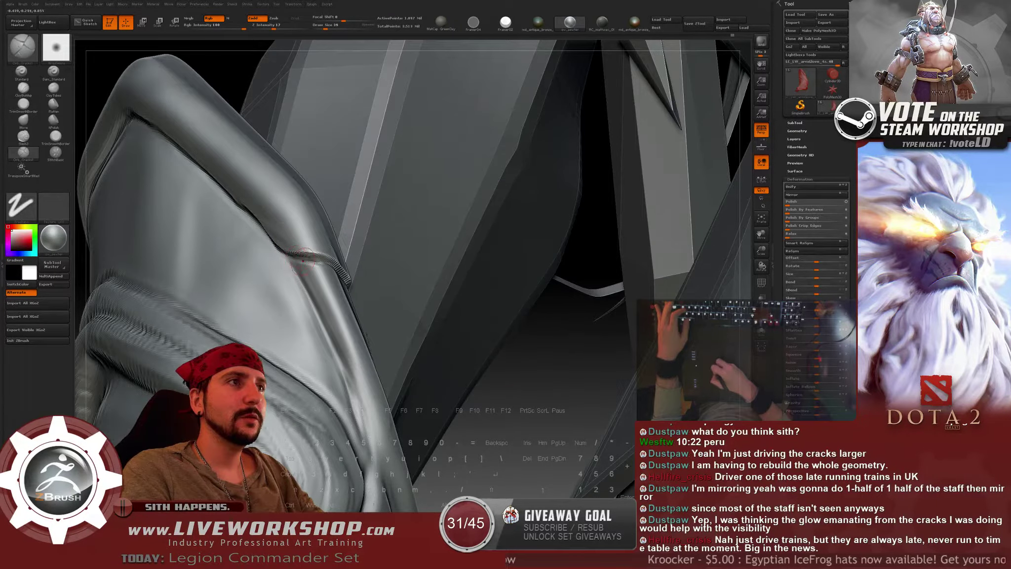
left_click_drag(511, 358, 464, 355)
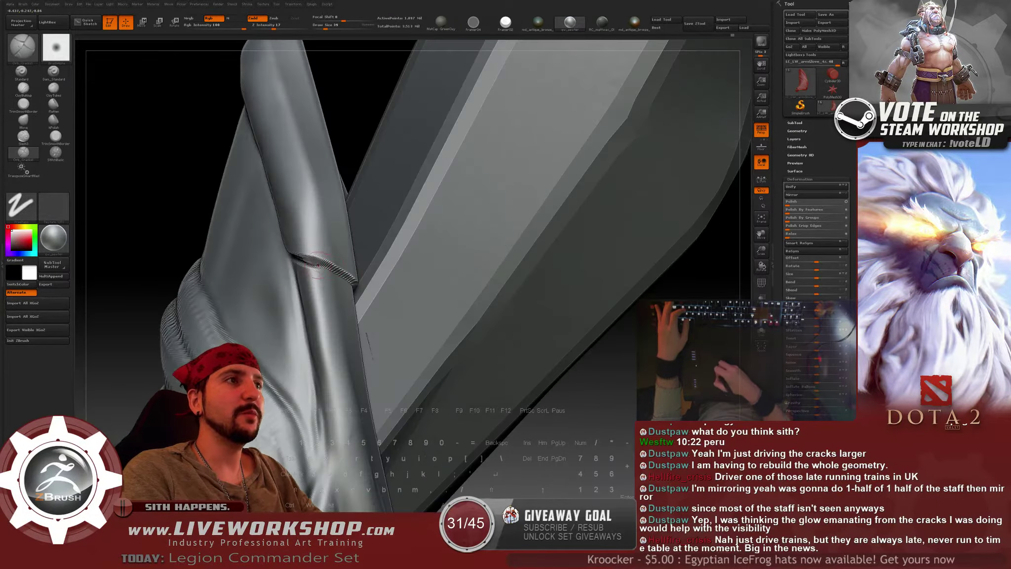
left_click_drag(262, 243, 420, 321)
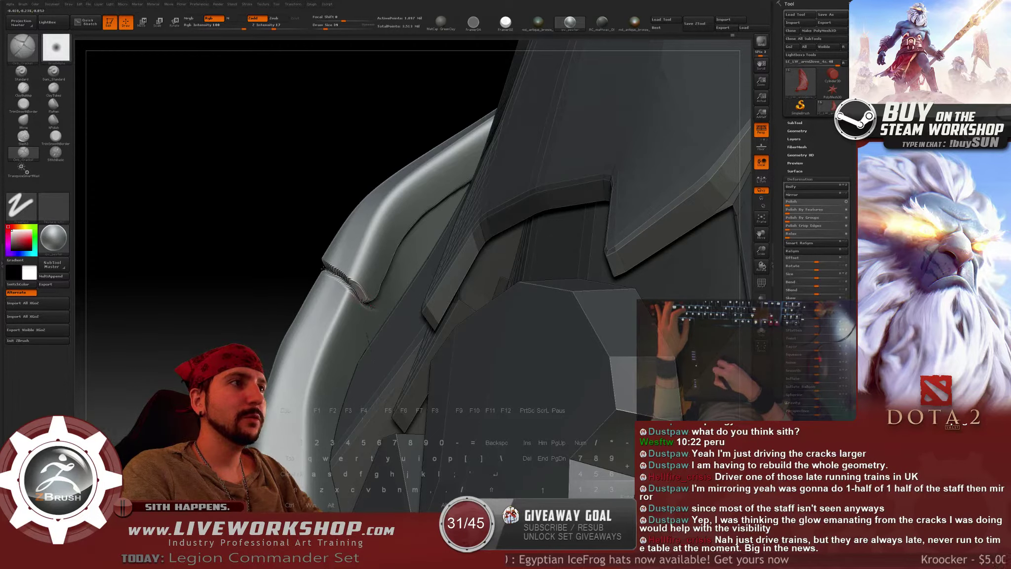
left_click_drag(252, 252, 316, 256)
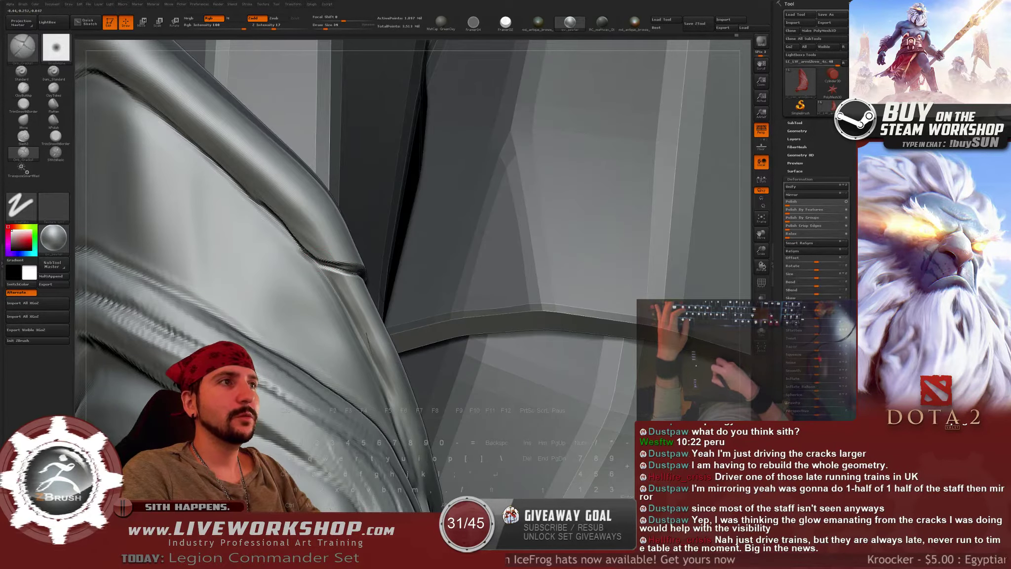
Isolate the forearm guard from the other subtools and refine the crease under the rim's end with a larger brush.
key("]")
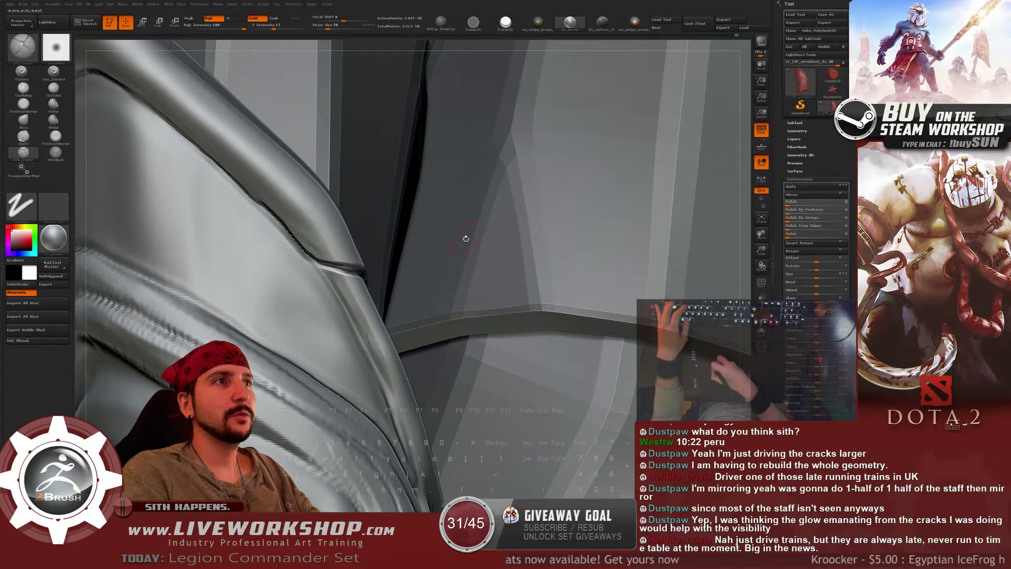
left_click(795, 123)
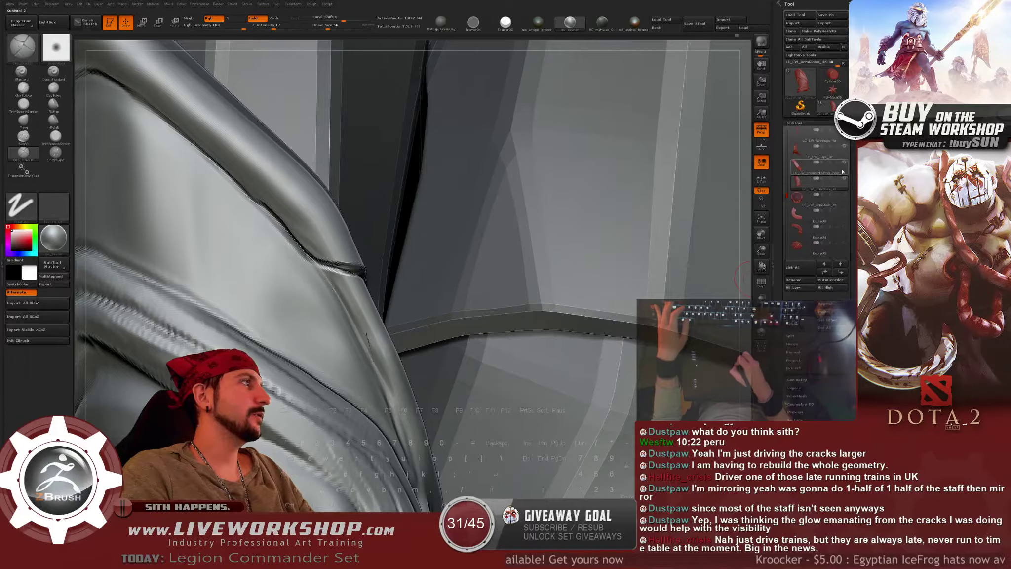
left_click(846, 181)
left_click_drag(490, 182, 479, 203, "alt")
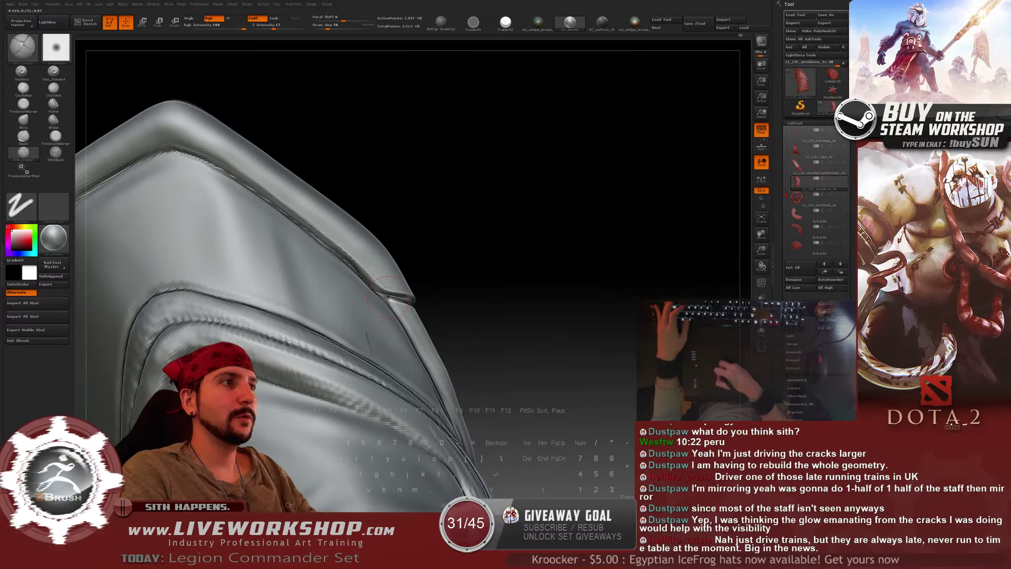
mouse_move(476, 281)
left_mouse_down("alt")
mouse_move(489, 170)
mouse_move(196, 280)
left_mouse_up("alt")
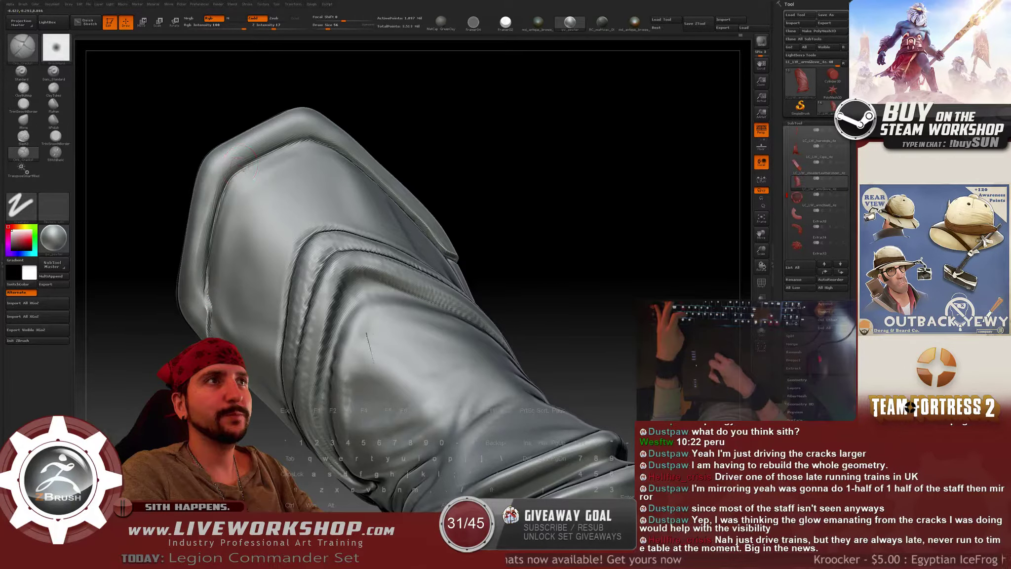
Sharpen the crease along the underside of the raised rim on the forearm guard's outer side with a smaller brush.
left_click_drag(535, 187, 305, 230)
key("bracketleft")
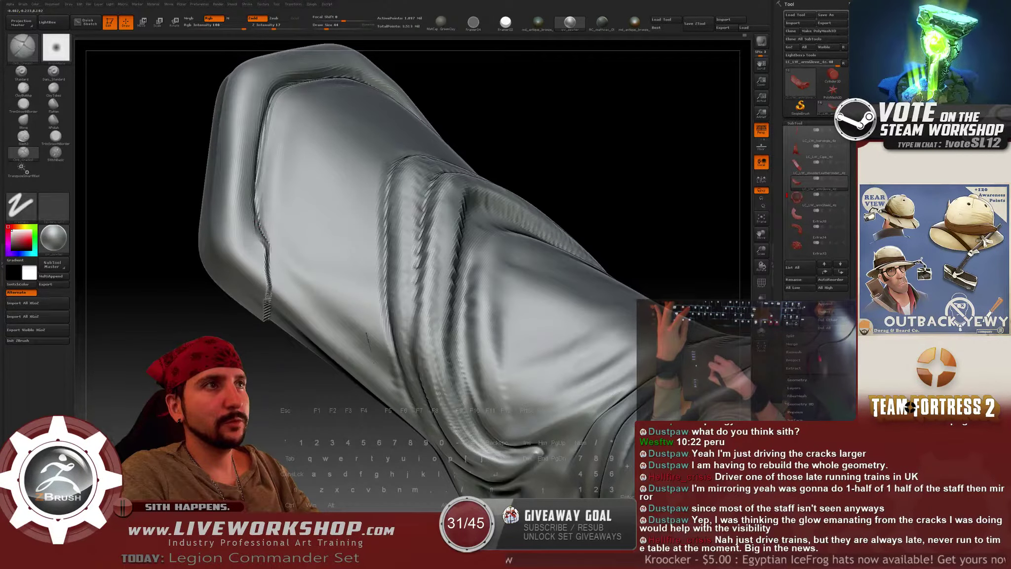
left_click_drag(259, 225, 257, 185)
mouse_move(517, 129)
left_mouse_down()
mouse_move(467, 146)
mouse_move(472, 129)
left_mouse_up()
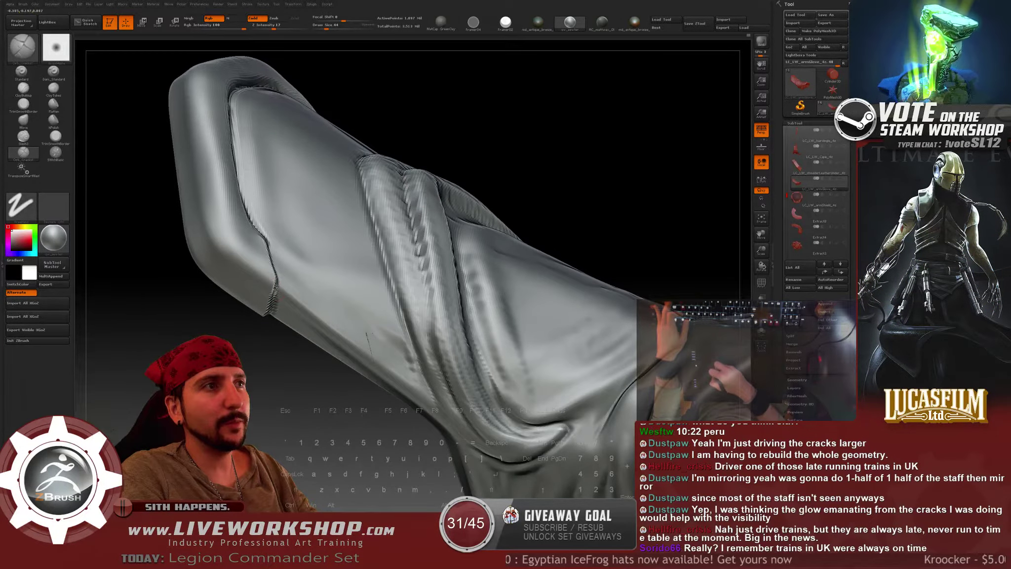
left_click_drag(459, 155, 286, 237, "alt")
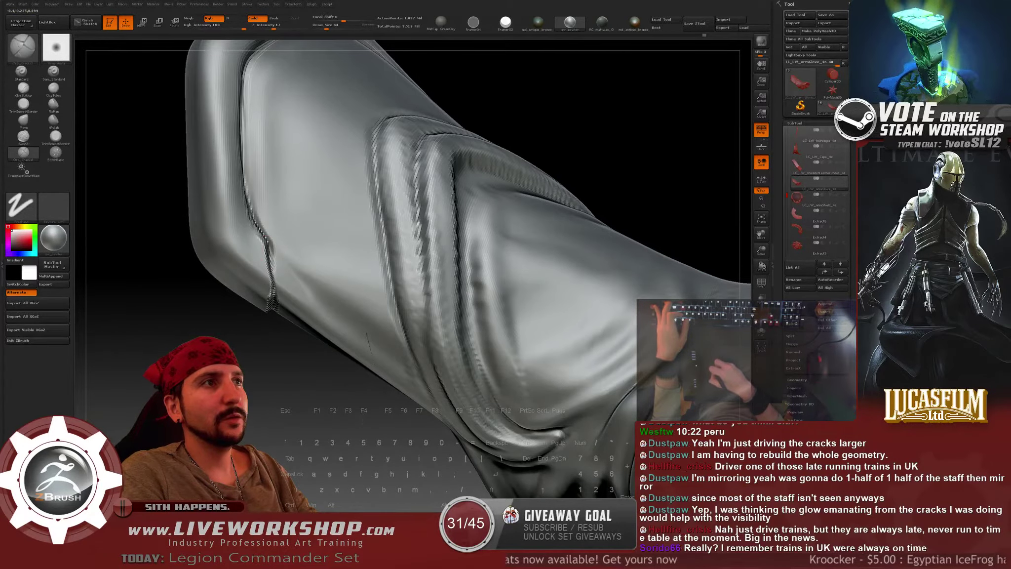
Carve the rim crease along the forearm guard's inner face, following the rim's contour between its two ends, and smooth it.
mouse_move(266, 340)
left_mouse_down()
mouse_move(311, 227)
mouse_move(395, 194)
mouse_move(325, 239)
left_mouse_up()
mouse_move(263, 301)
left_mouse_down()
mouse_move(304, 238)
mouse_move(364, 237)
left_mouse_up()
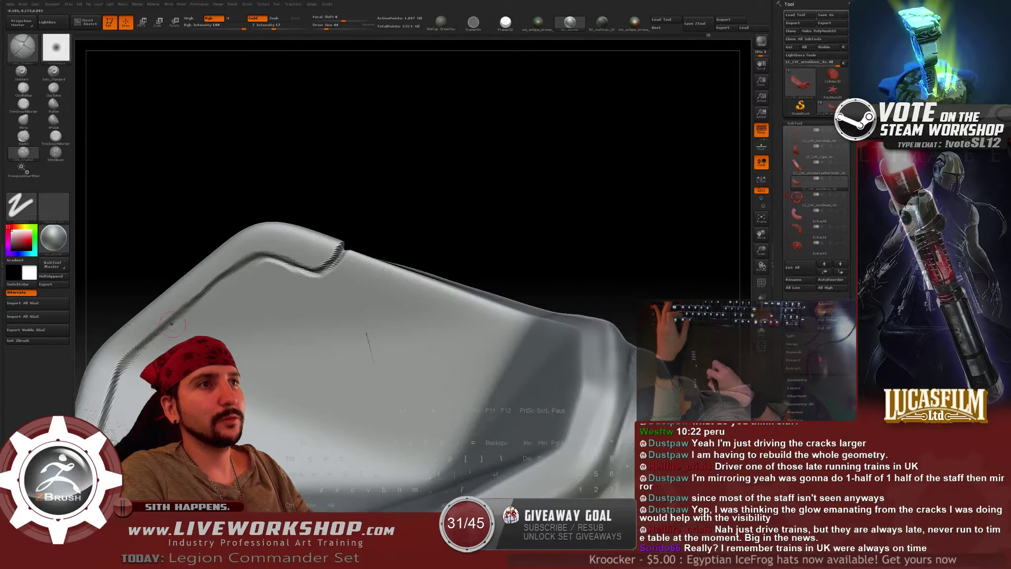
left_click_drag(195, 302, 264, 255)
left_click_drag(212, 234, 293, 156, "alt")
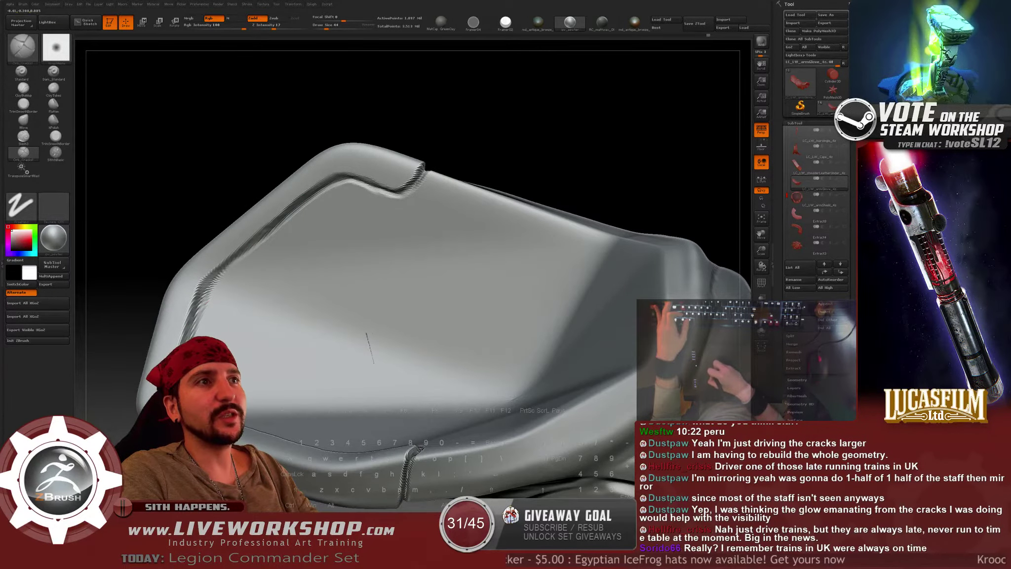
left_click_drag(508, 139, 499, 151)
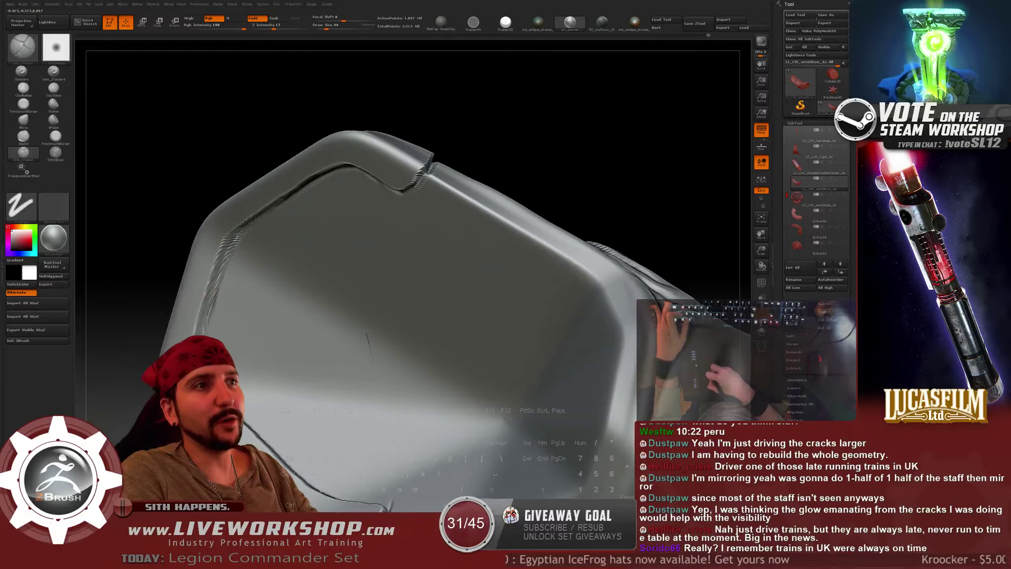
right_click_drag(223, 368, 210, 285, "alt")
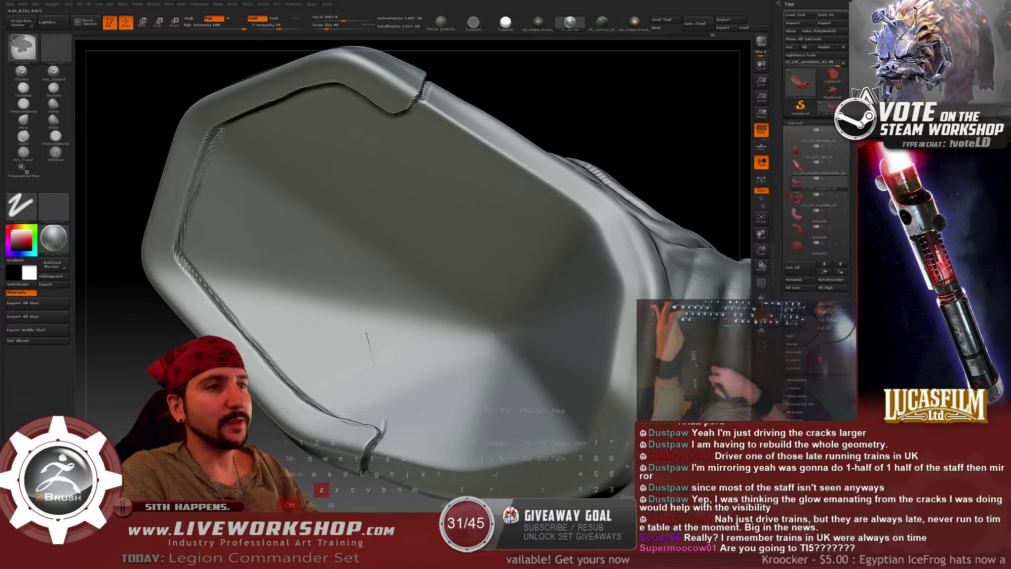
right_click_drag(319, 375, 307, 387)
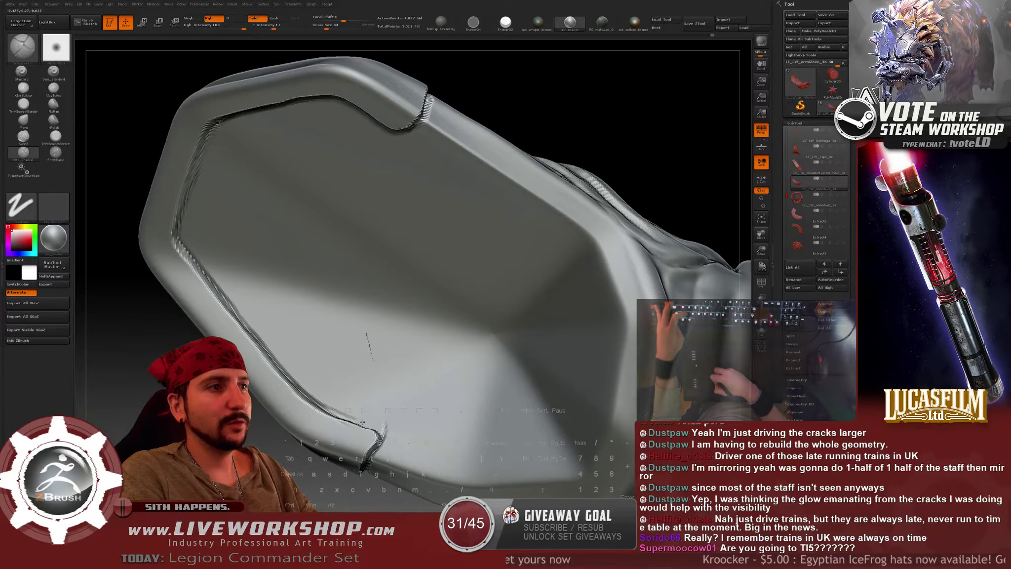
key("shift")
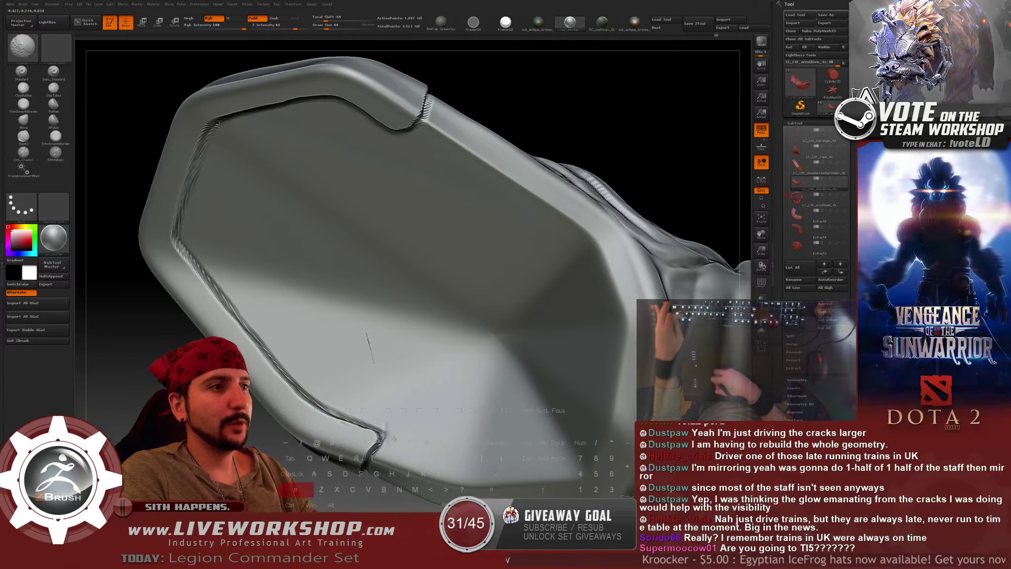
Sharpen the creases along the edges of the two braided bands across the front and both sides of the forearm guard.
mouse_move(354, 449)
right_mouse_down("ctrl")
mouse_move(228, 175)
mouse_move(543, 280)
mouse_move(554, 192)
mouse_move(526, 268)
mouse_move(532, 229)
mouse_move(411, 245)
right_mouse_up("ctrl")
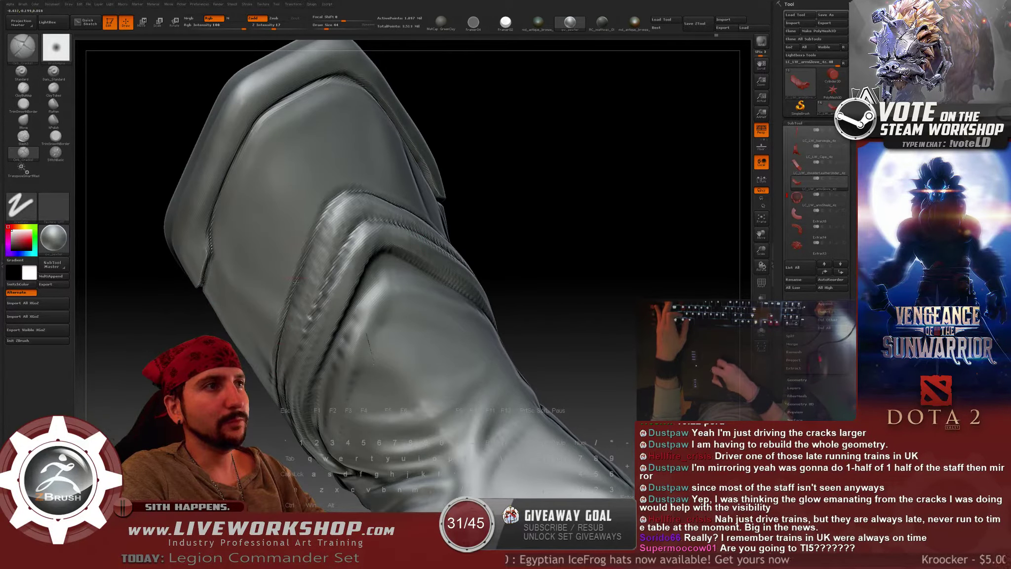
right_click_drag(359, 192, 368, 194)
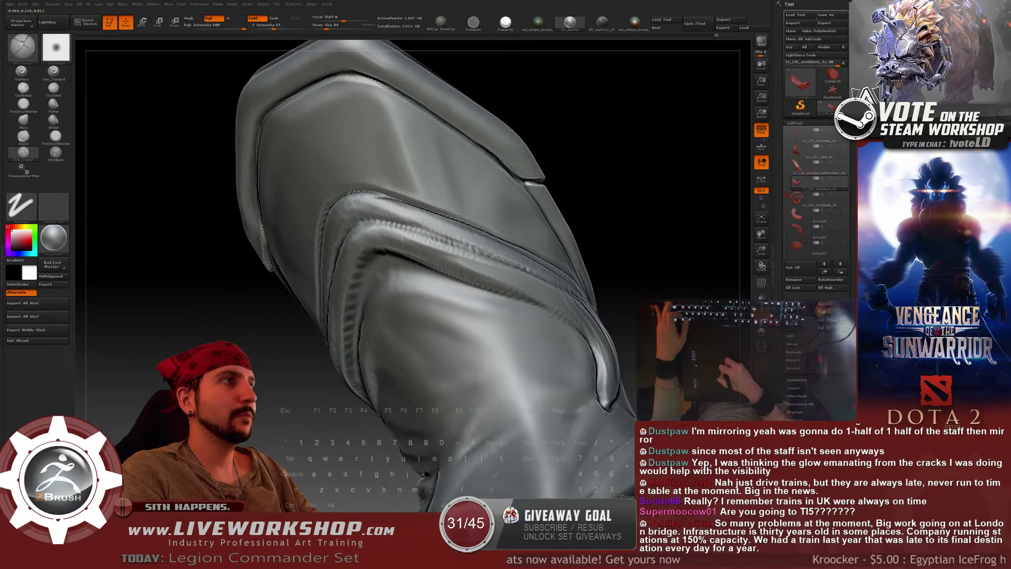
right_click_drag(643, 232, 613, 246)
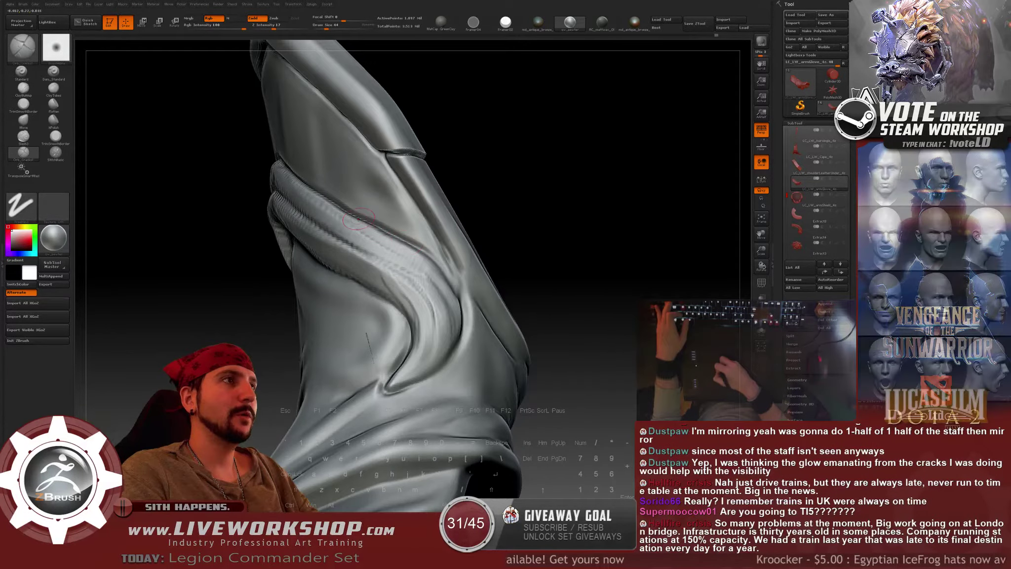
left_click_drag(532, 246, 568, 237)
mouse_move(494, 182)
left_mouse_down()
mouse_move(540, 167)
mouse_move(536, 143)
left_mouse_up()
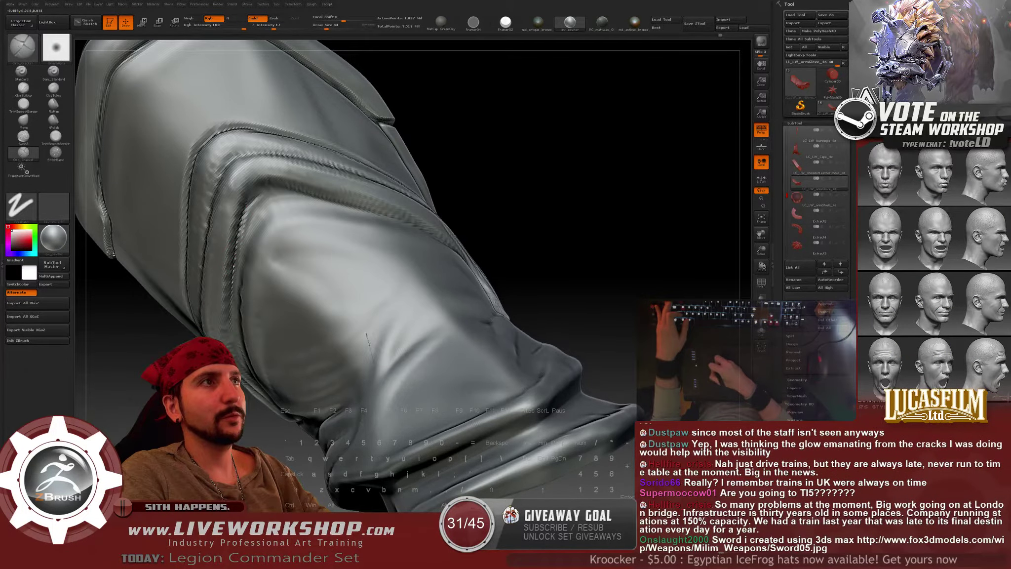
left_click_drag(378, 213, 425, 229)
left_click_drag(527, 191, 247, 308)
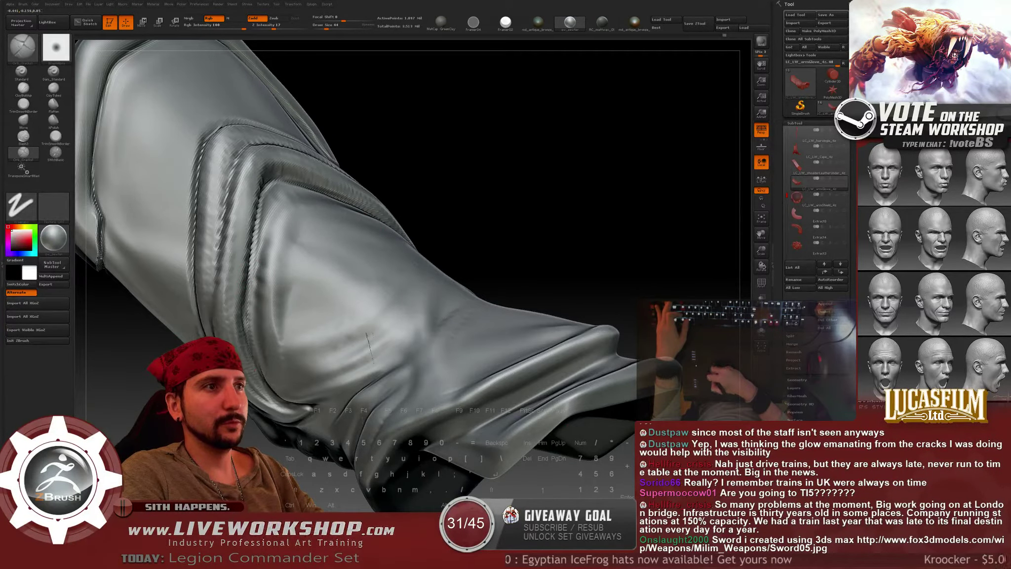
left_click_drag(538, 181, 434, 189)
left_click_drag(308, 234, 434, 301)
Switch to a flattening brush and render the forearm guard with shadows.
left_click(56, 136)
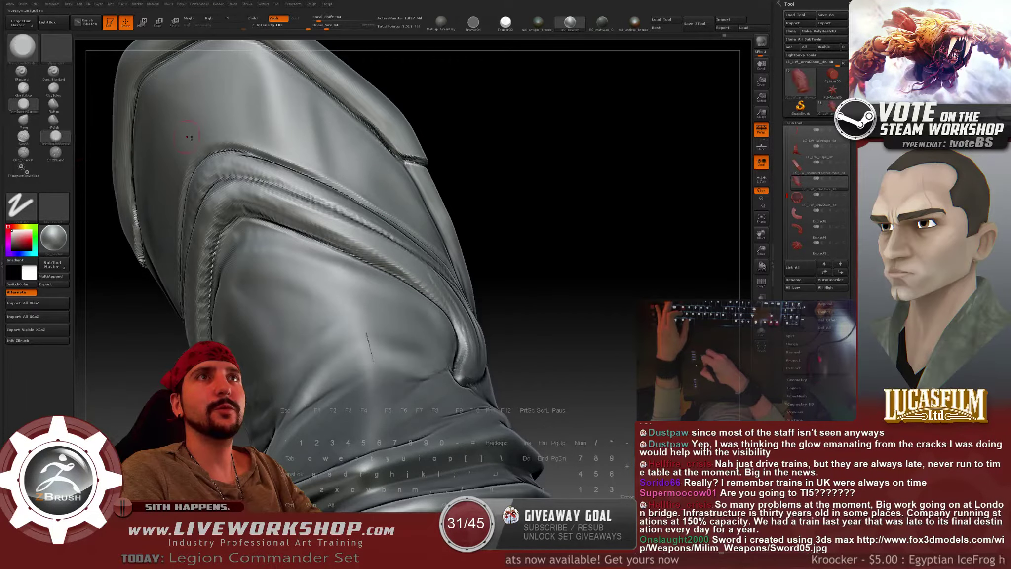
left_click(54, 120)
left_click(674, 28)
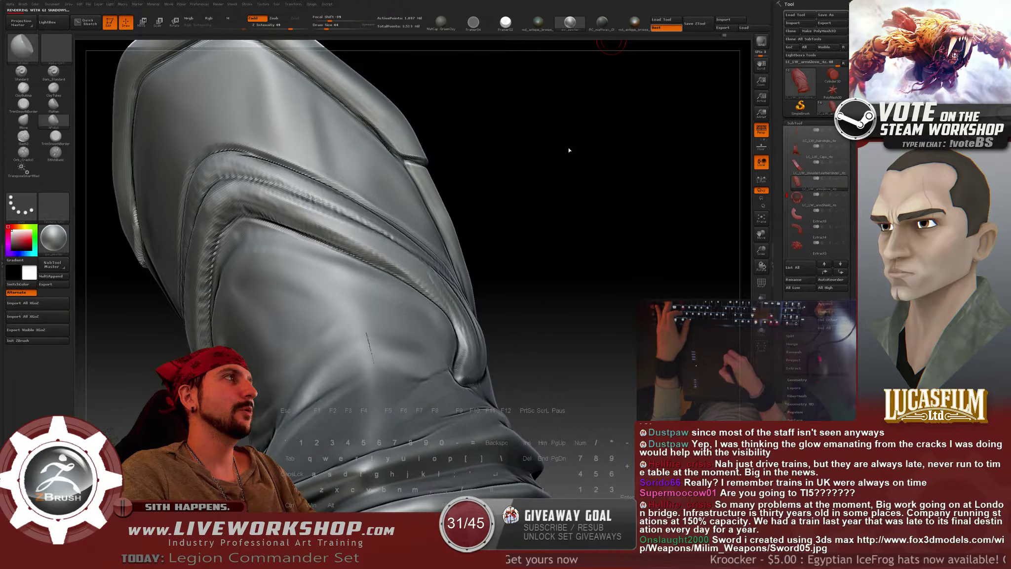
left_click_drag(569, 149, 593, 176)
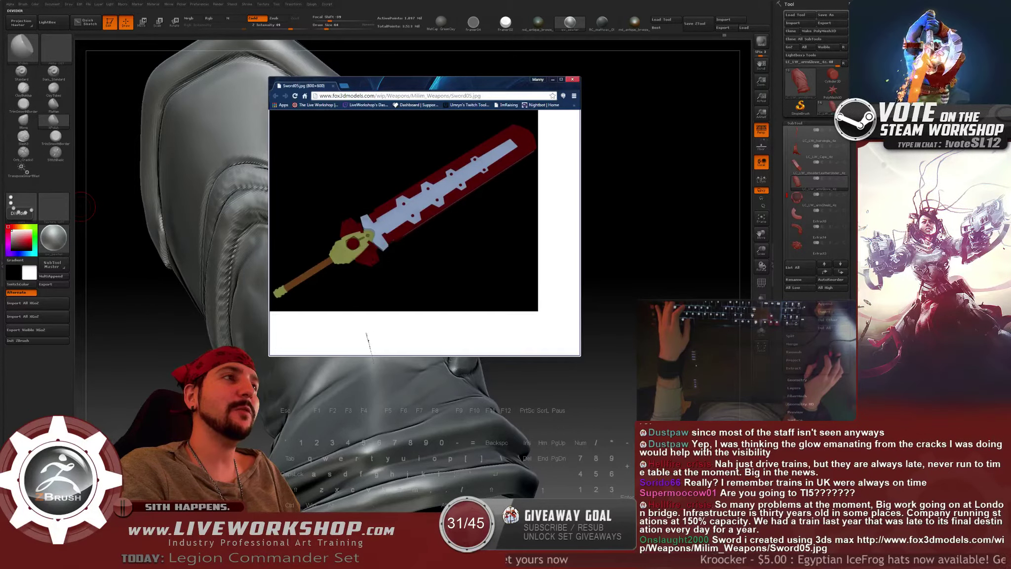
Switch from the browser's sword image back to ZBrush, resize the brush and start flattening the braided bands on the forearm guard's side.
key("alt+Tab")
left_click_drag(568, 225, 540, 180)
key("s")
key("s")
left_click(328, 319)
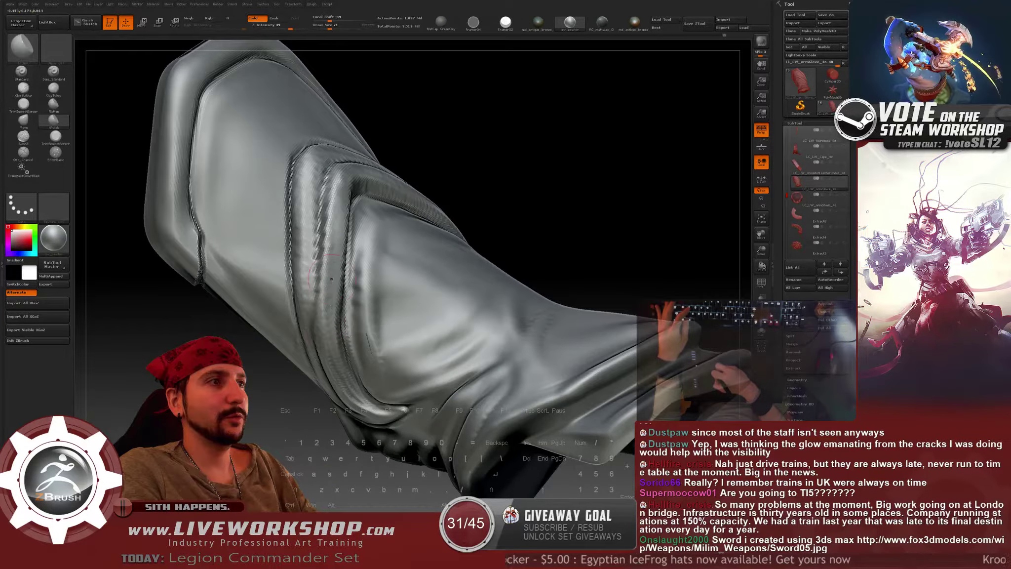
left_click_drag(527, 142, 340, 241)
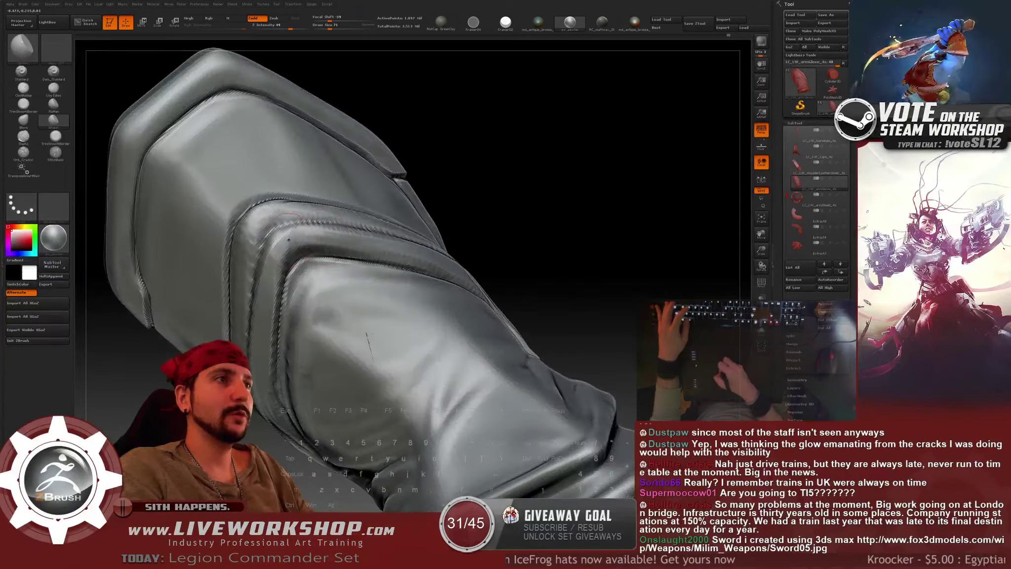
Flatten the lower band from its peak down to its curled end, adjusting the brush size along the way.
left_click_drag(568, 233, 498, 241)
left_click_drag(331, 255, 428, 298)
mouse_move(553, 241)
left_mouse_down()
mouse_move(498, 245)
mouse_move(531, 254)
left_mouse_up()
key("s")
left_click_drag(432, 305, 427, 304)
left_click_drag(484, 266, 507, 269)
left_click_drag(370, 336, 369, 348)
key("s")
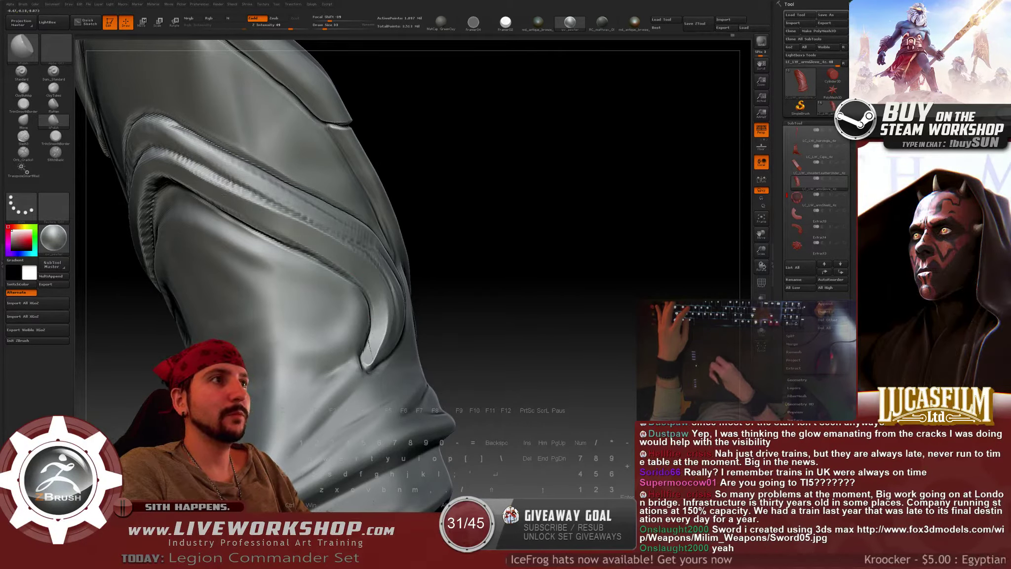
Flatten the faces of both bands along the forearm guard's side into cleaner planes with a smaller brush.
left_click_drag(503, 181, 583, 222, "alt")
key("s")
key("s")
mouse_move(269, 218)
left_mouse_down()
mouse_move(286, 217)
mouse_move(268, 213)
left_mouse_up()
key("s")
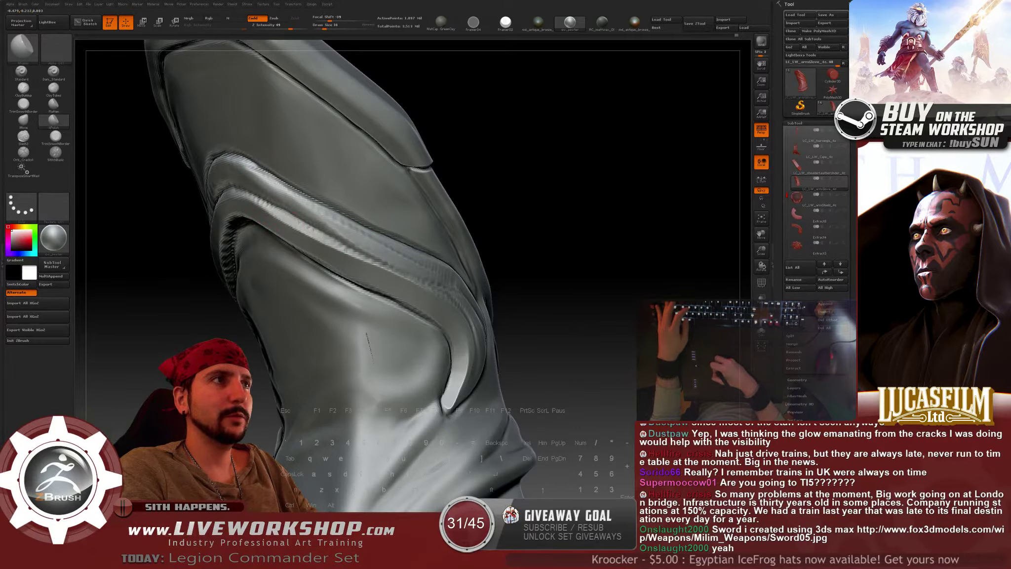
key("s")
left_click_drag(296, 223, 287, 222)
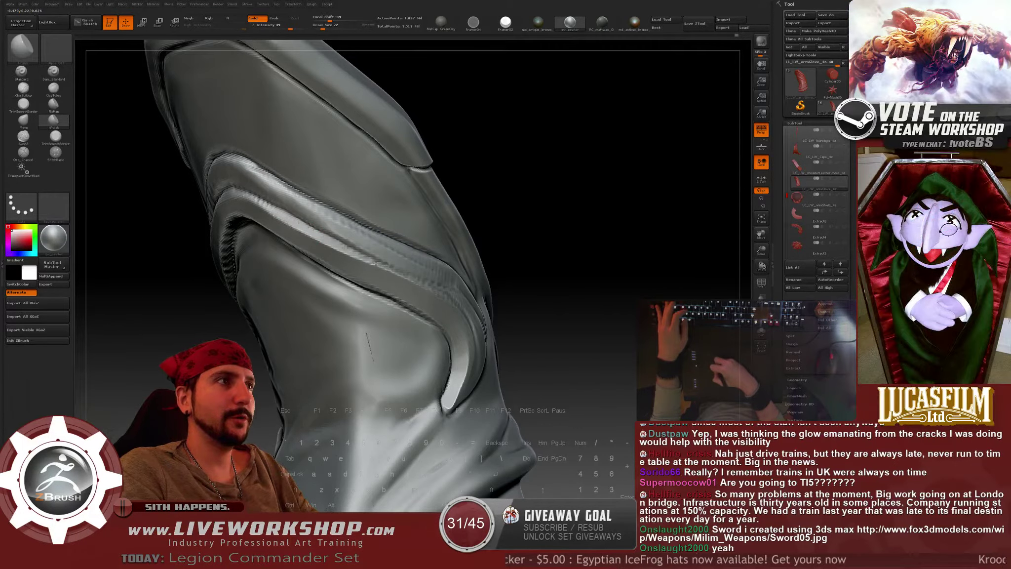
right_click_drag(346, 247, 398, 292, "alt")
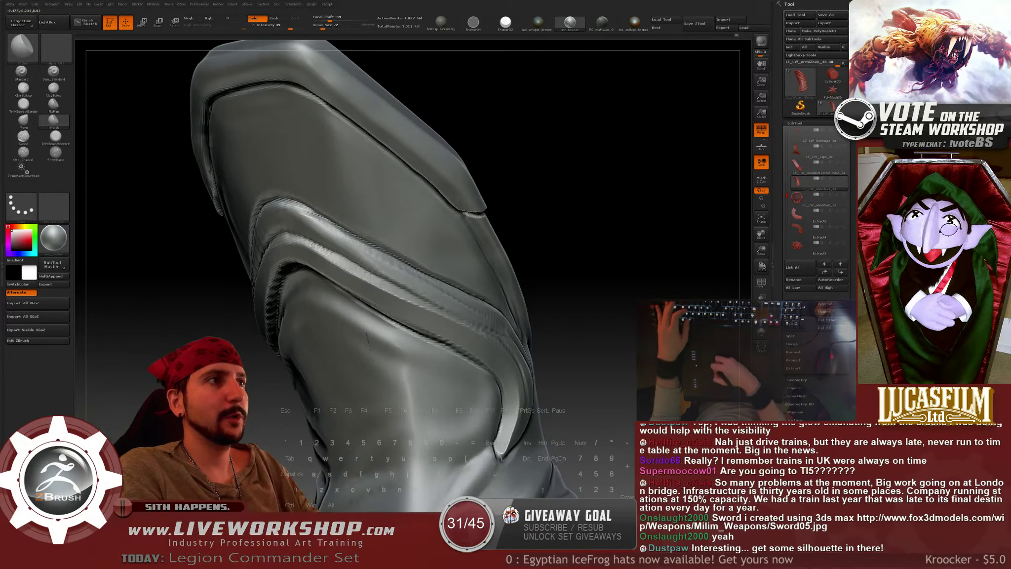
Flatten the bands around their peak and along the opposite side of the forearm guard with a larger brush.
right_click_drag(559, 223, 395, 215)
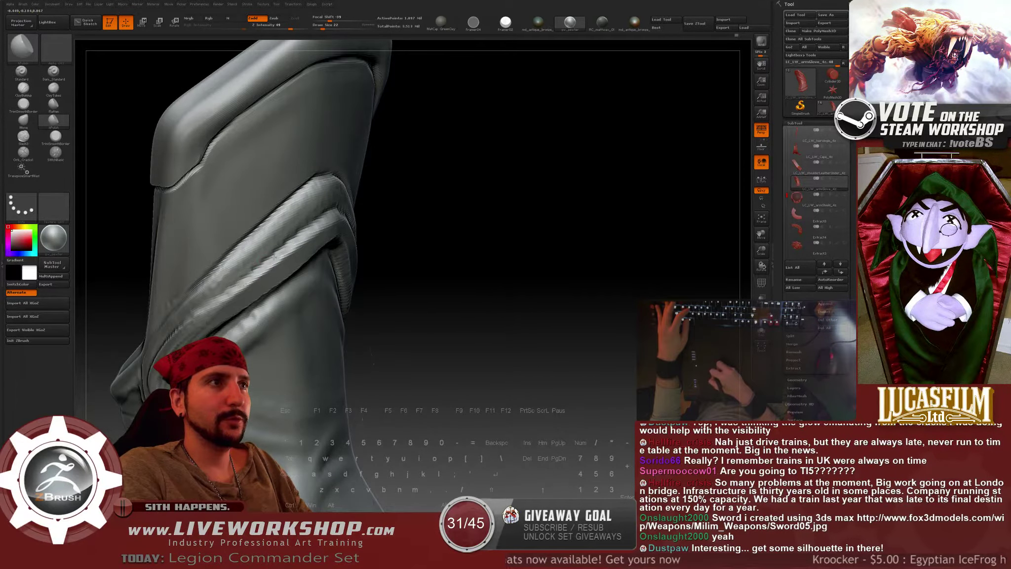
right_click_drag(486, 196, 498, 197)
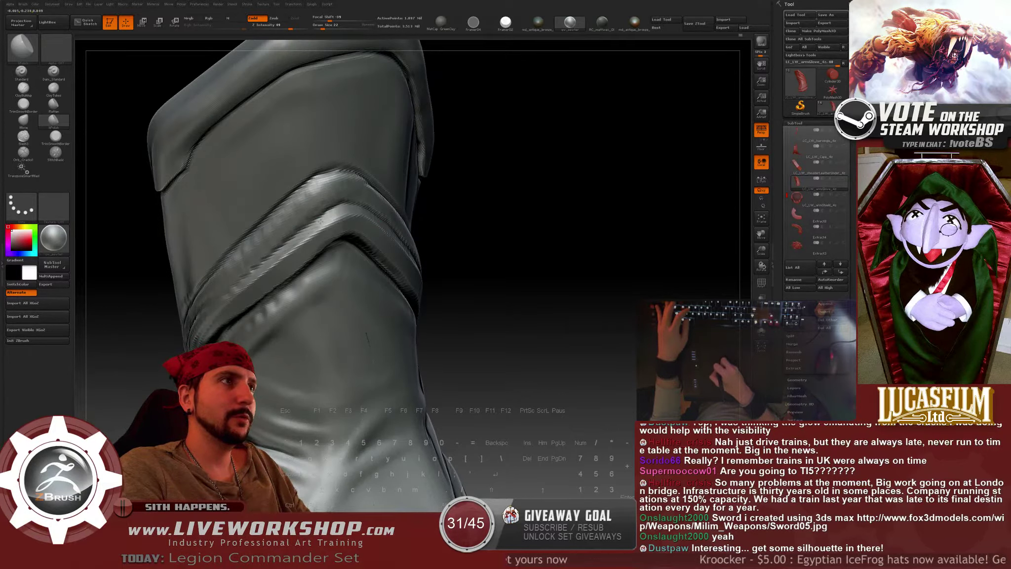
key("bracketright")
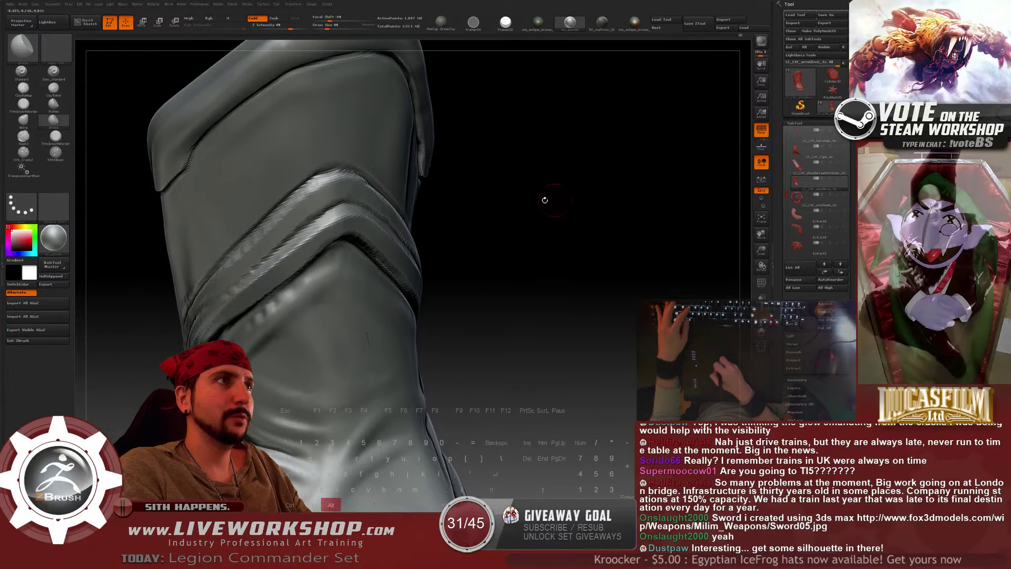
right_click_drag(542, 199, 308, 198)
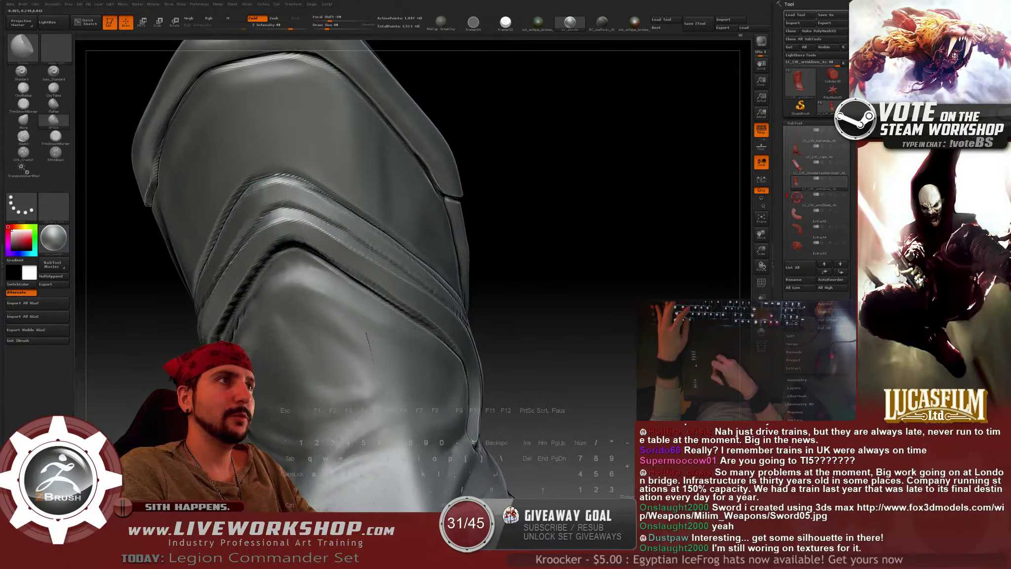
mouse_move(593, 276)
right_mouse_down()
mouse_move(571, 300)
mouse_move(288, 190)
right_mouse_up()
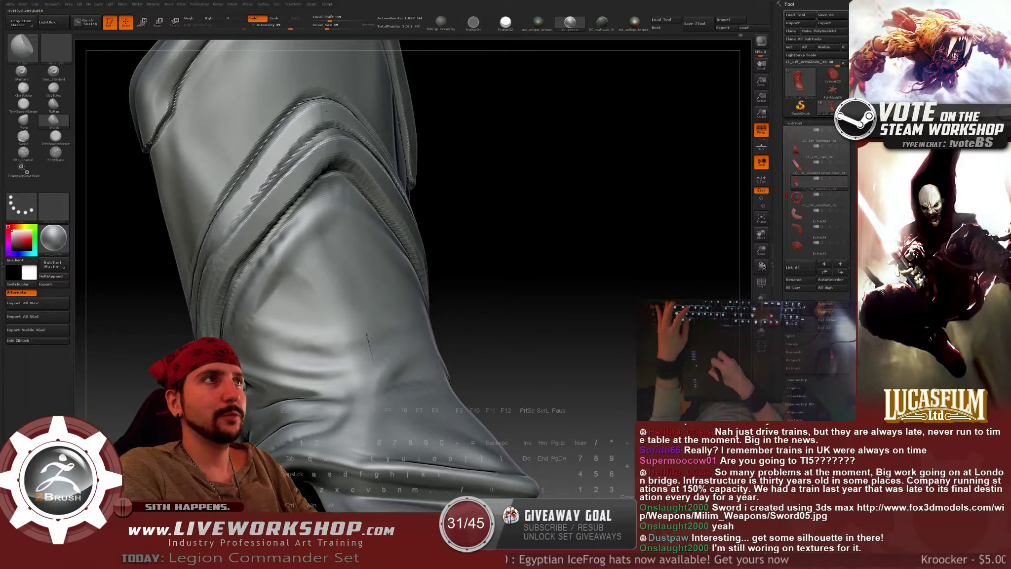
right_click_drag(510, 165, 258, 258)
Flatten the lower band down to its end on the opposite side of the forearm guard, varying the brush size.
key("bracketleft")
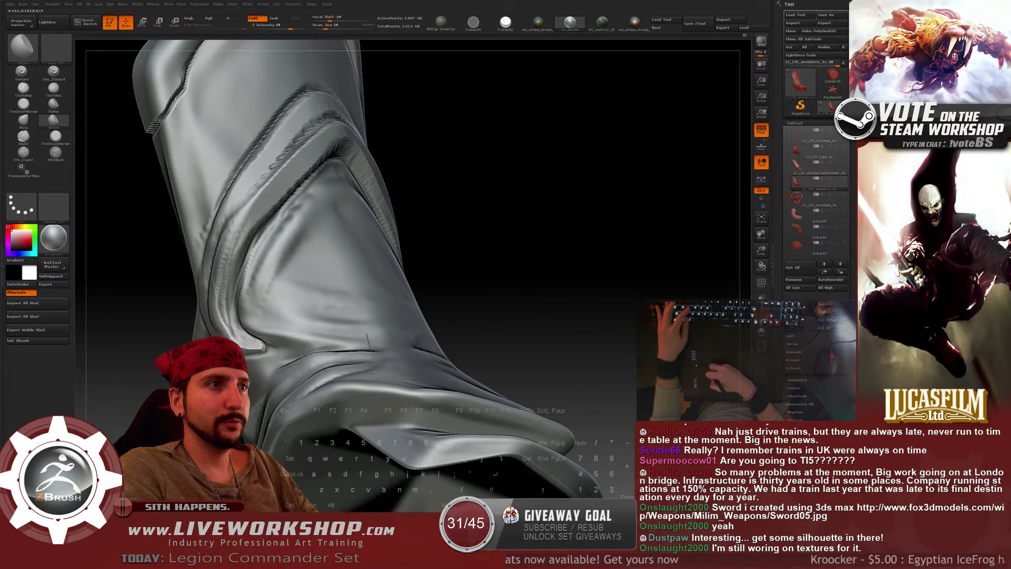
key("bracketleft")
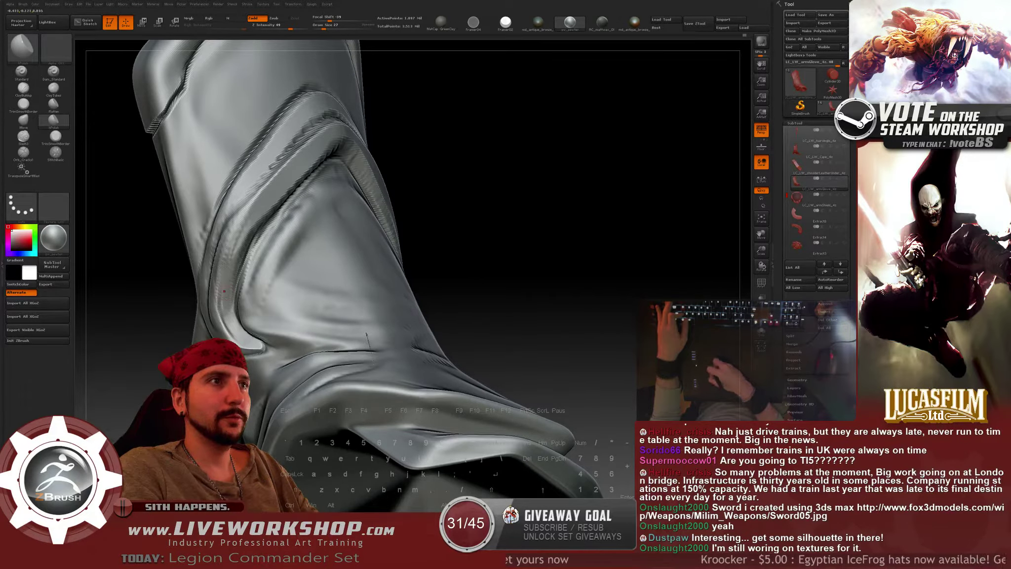
key("bracketright")
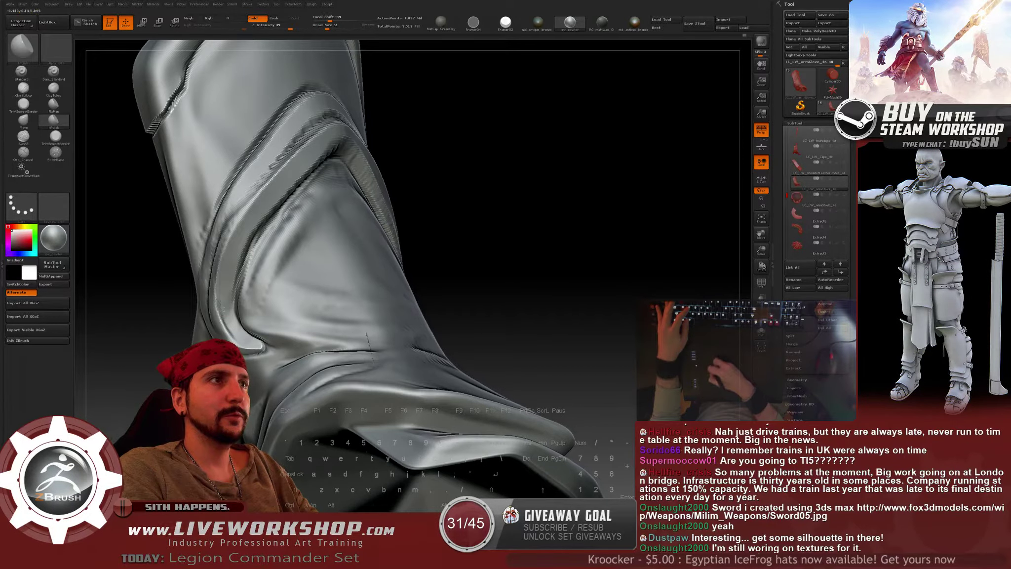
left_click_drag(341, 280, 219, 337)
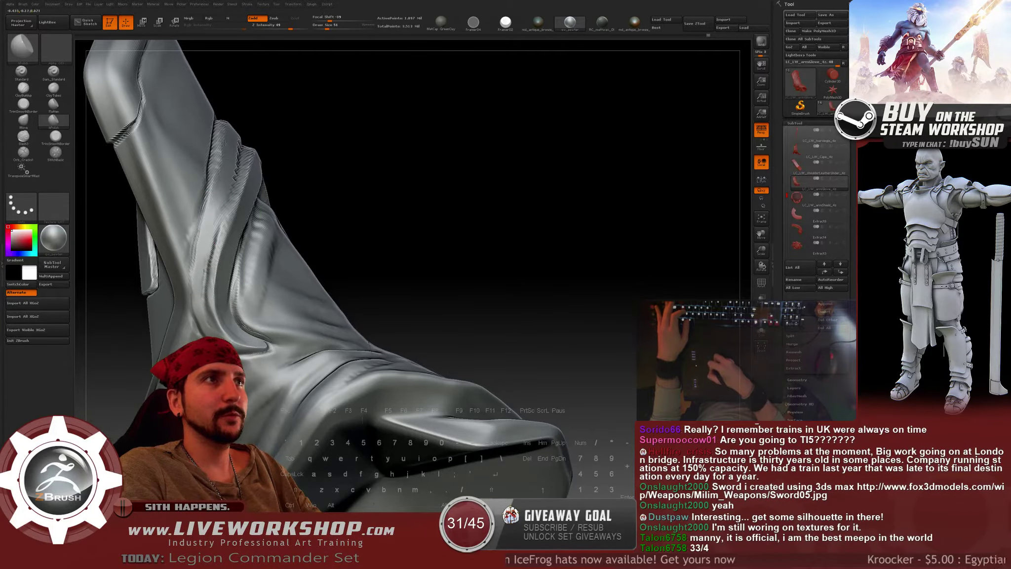
Flatten and smooth the faces of both bands along the forearm guard's side with a smaller brush.
key("bracketleft")
key("bracketleft")
key("bracketleft")
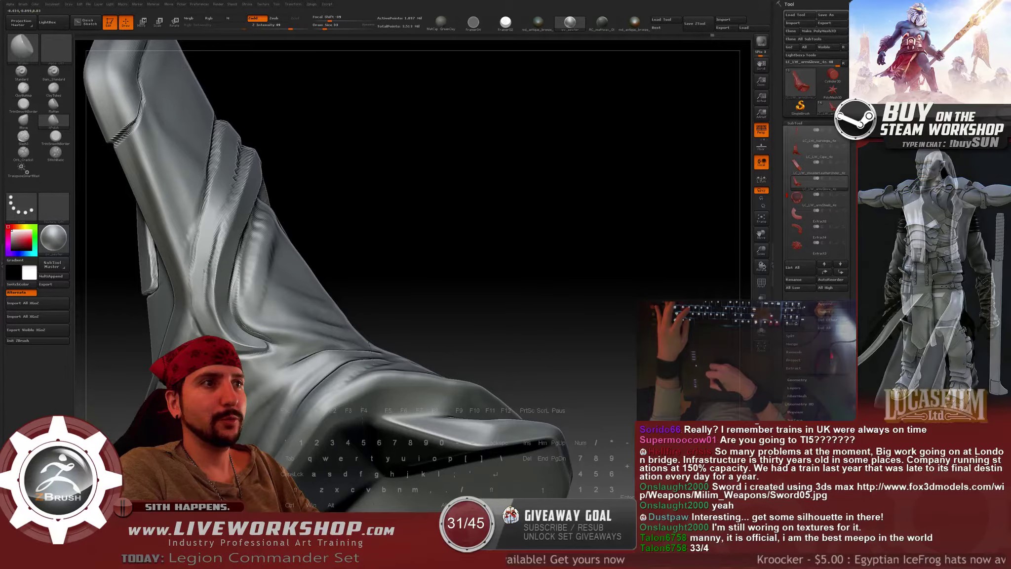
key("shift")
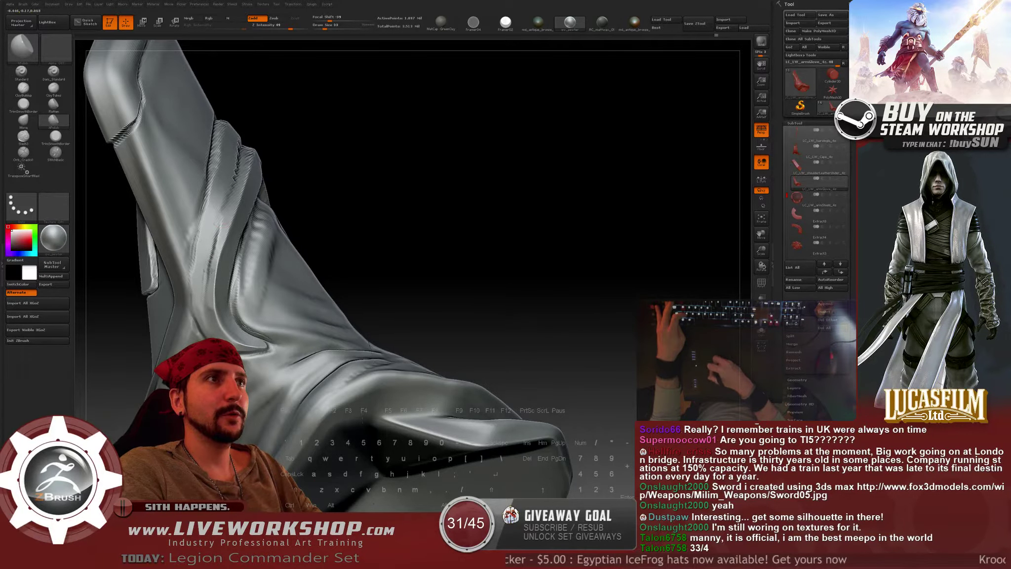
key("shift")
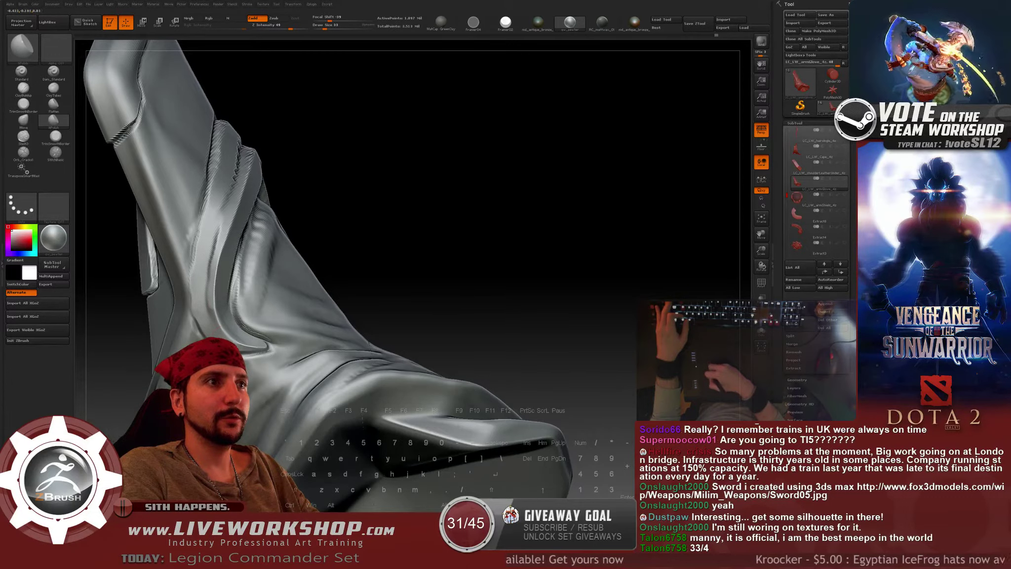
Bring back all hidden subtools around the forearm guard to view it on the full character.
key("f")
left_click_drag(415, 277, 502, 171)
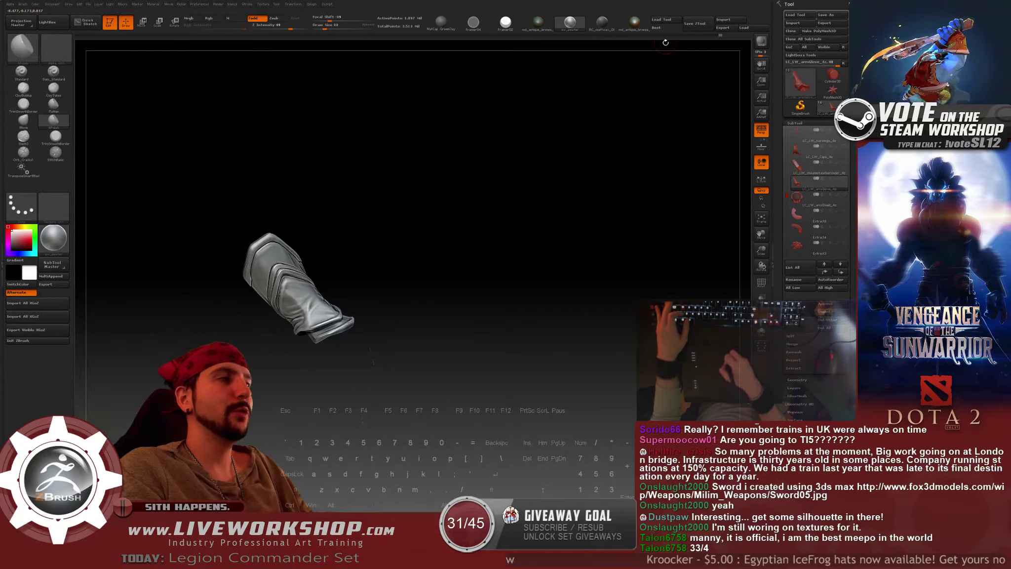
key("ctrl+s")
left_click(437, 149)
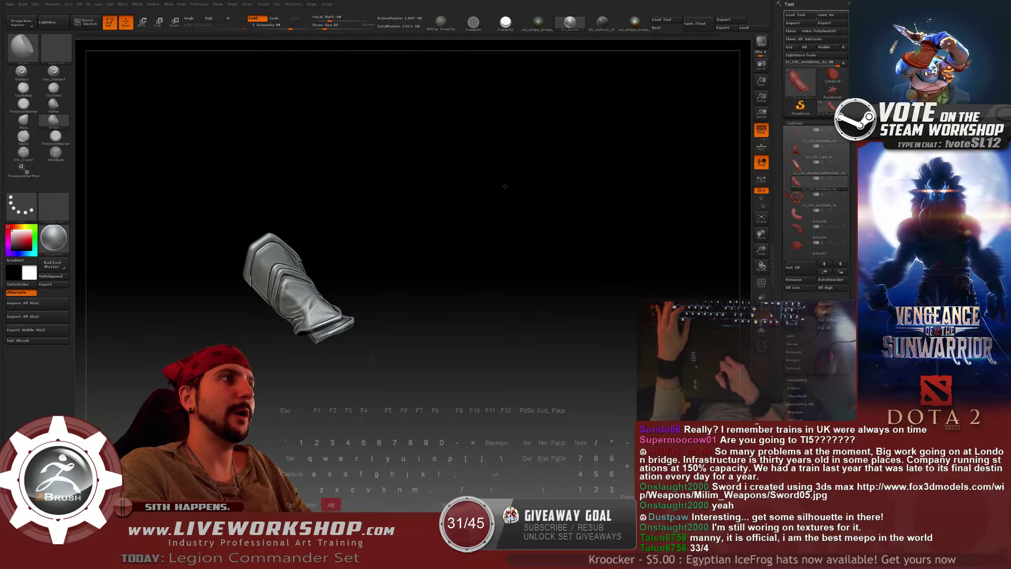
left_click_drag(503, 185, 522, 178, "alt")
left_click(845, 179, "shift")
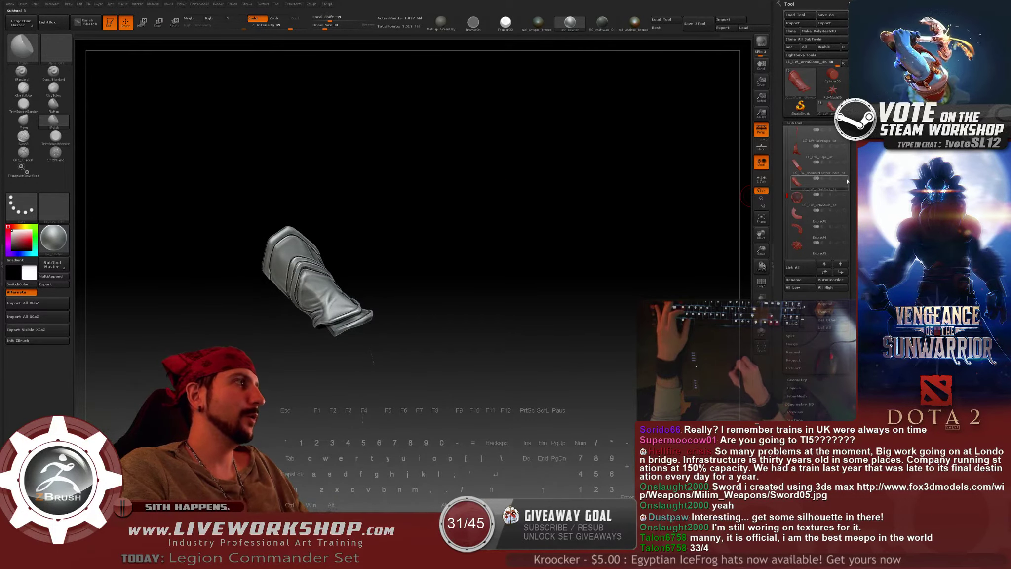
left_click_drag(598, 217, 575, 211)
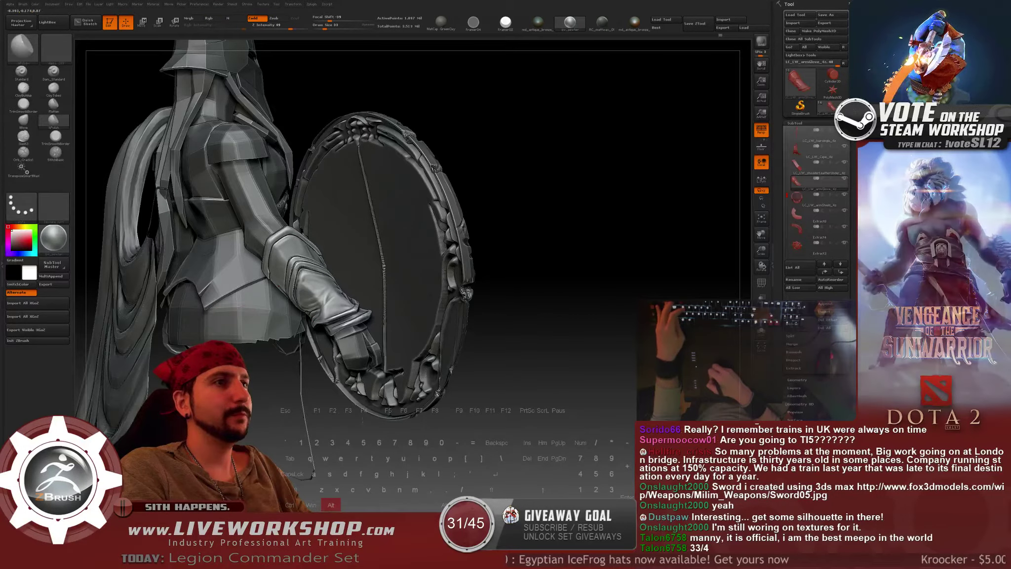
Select the body subtool, unhide its legs, and save the ZTool over the existing file.
left_click(247, 320, "alt")
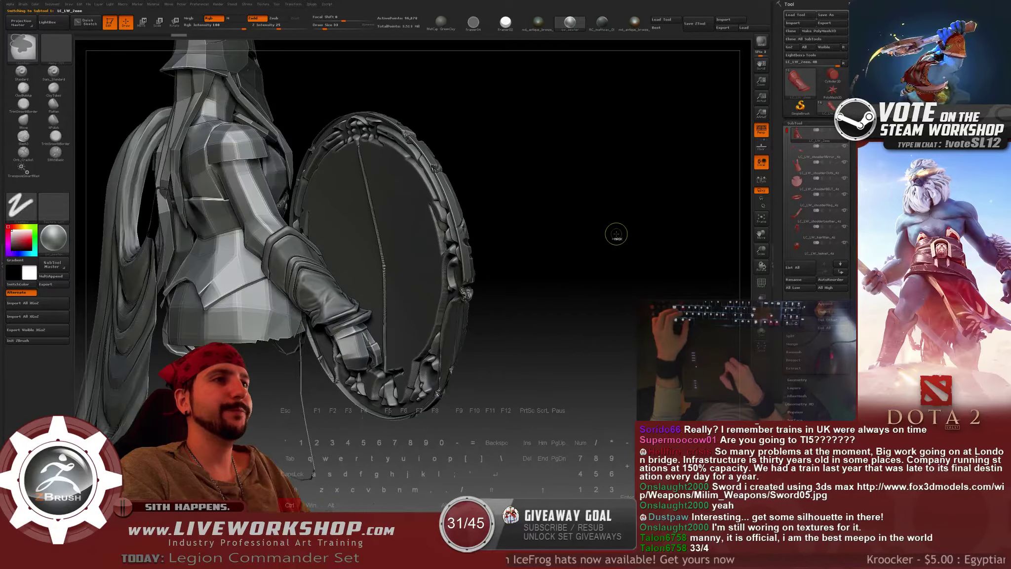
left_click(613, 226, "ctrl")
left_click(609, 226, "ctrl+shift")
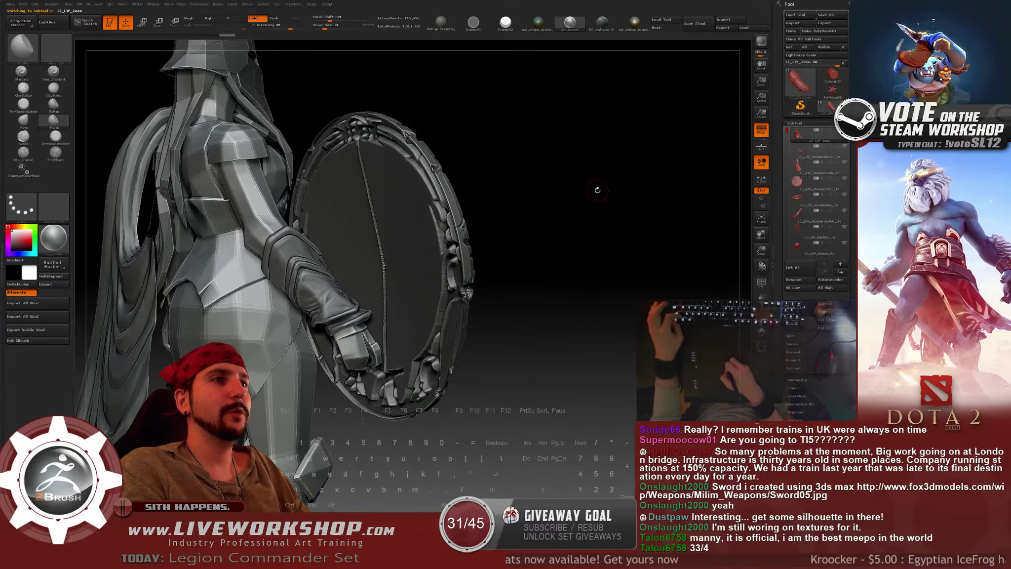
left_click(692, 25)
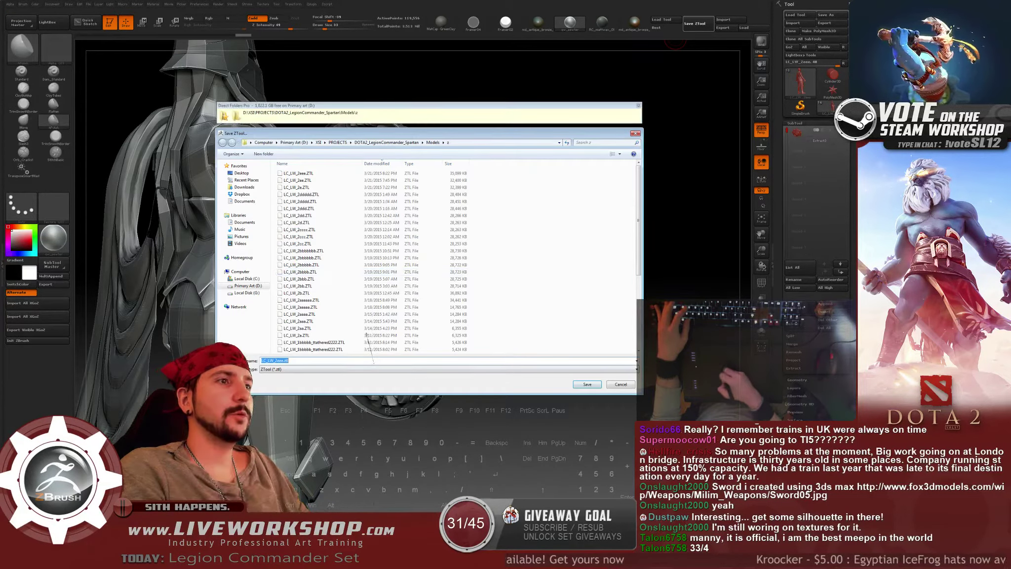
key("Return")
key("alt+y")
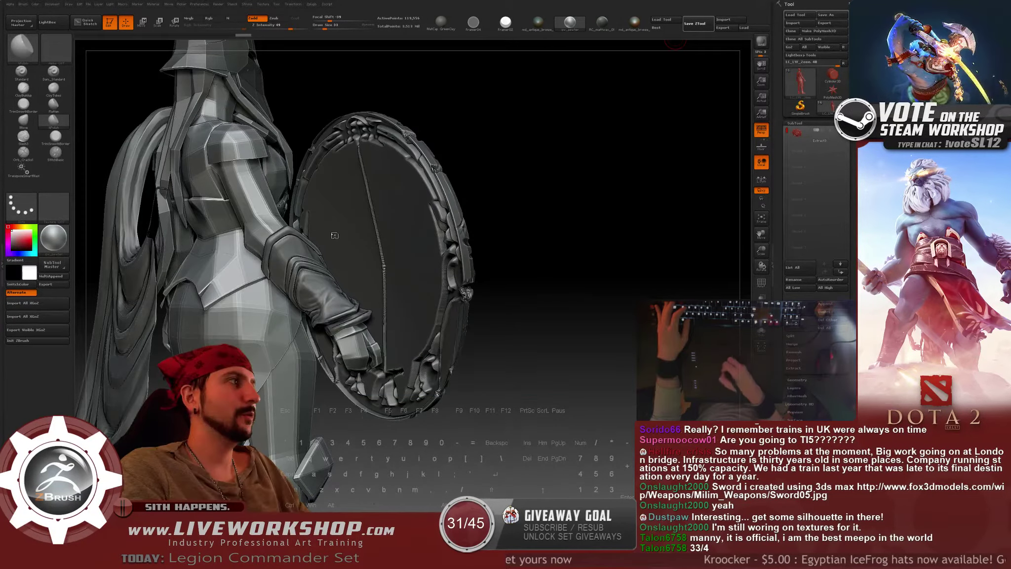
Reselect the forearm guard subtool and isolate it for close-up sculpting.
left_click(326, 256, "alt")
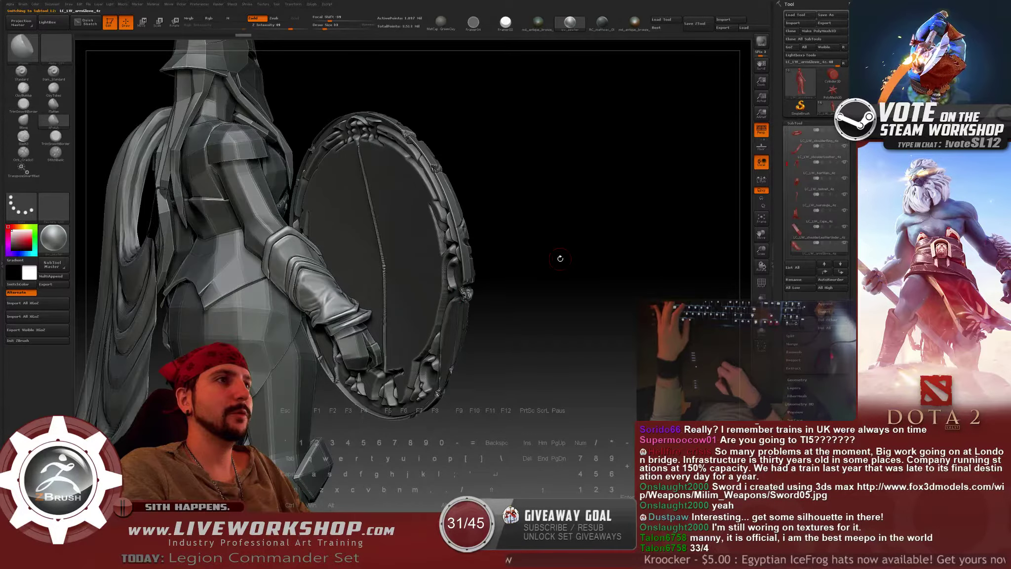
left_click(843, 243)
left_click_drag(562, 206, 594, 260)
mouse_move(615, 224)
left_mouse_down("alt")
mouse_move(590, 183)
mouse_move(618, 207)
mouse_move(572, 155)
left_mouse_up("alt")
Lower the brush's Z intensity to 17 and work the cloth surface beside the lower band's inner edge.
key("s")
left_click(283, 251)
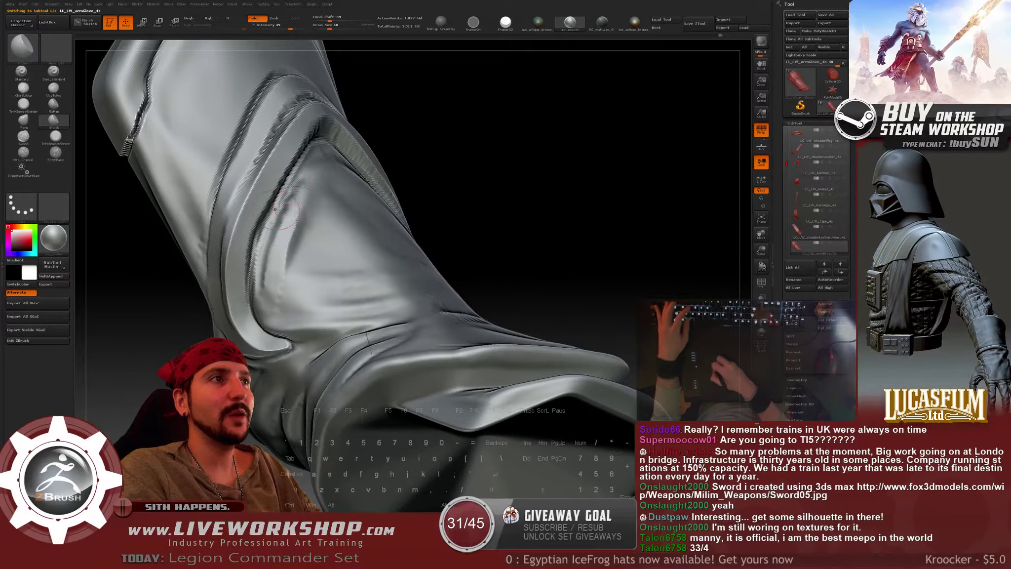
left_click_drag(405, 161, 425, 190)
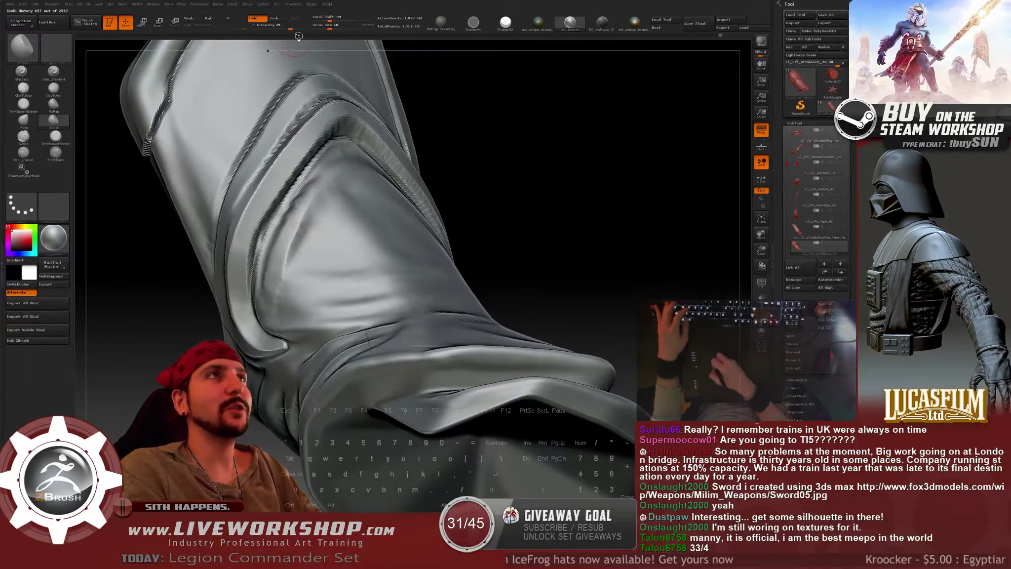
left_click_drag(291, 25, 274, 26)
right_click_drag(361, 187, 328, 198)
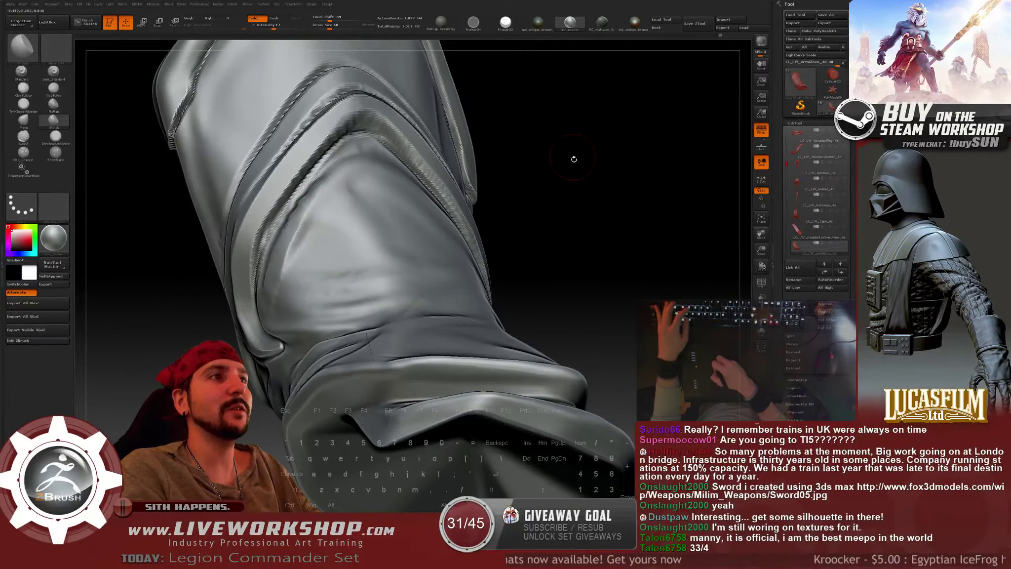
left_click_drag(574, 159, 570, 188)
left_click_drag(330, 28, 328, 29)
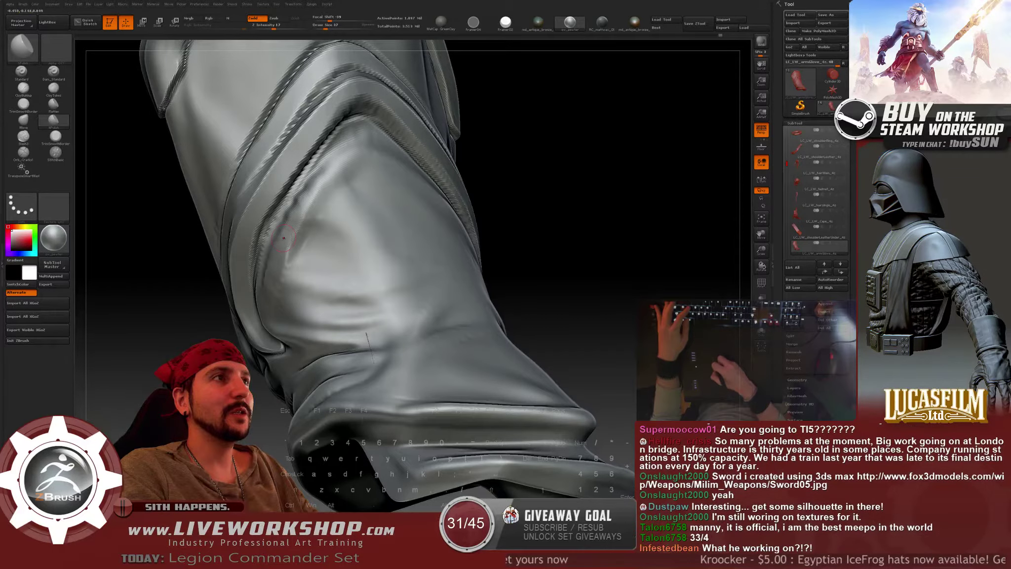
Clean up the jagged crease between the lower band and the cloth, adjusting brush intensity and size.
left_click(279, 27)
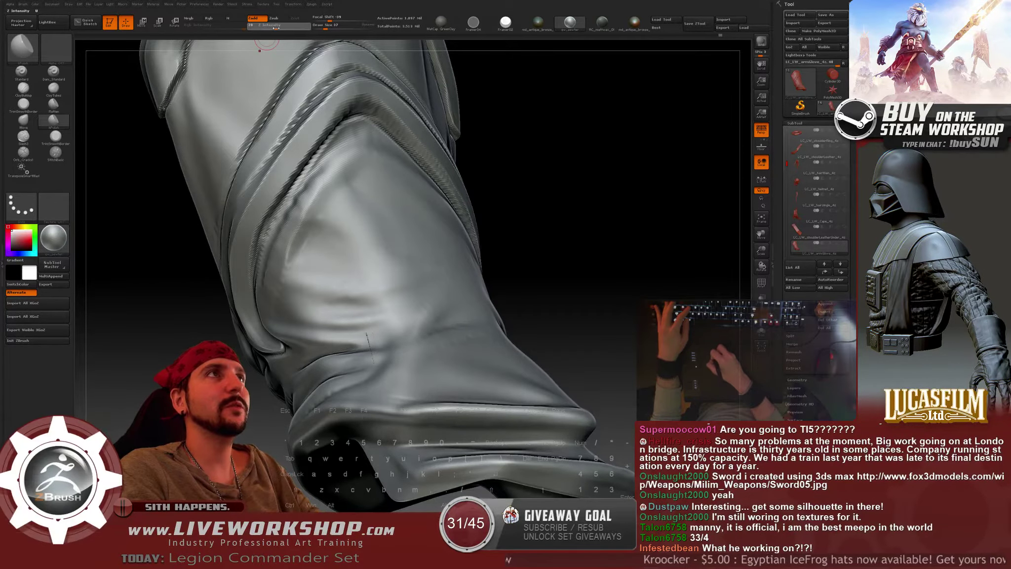
key("s")
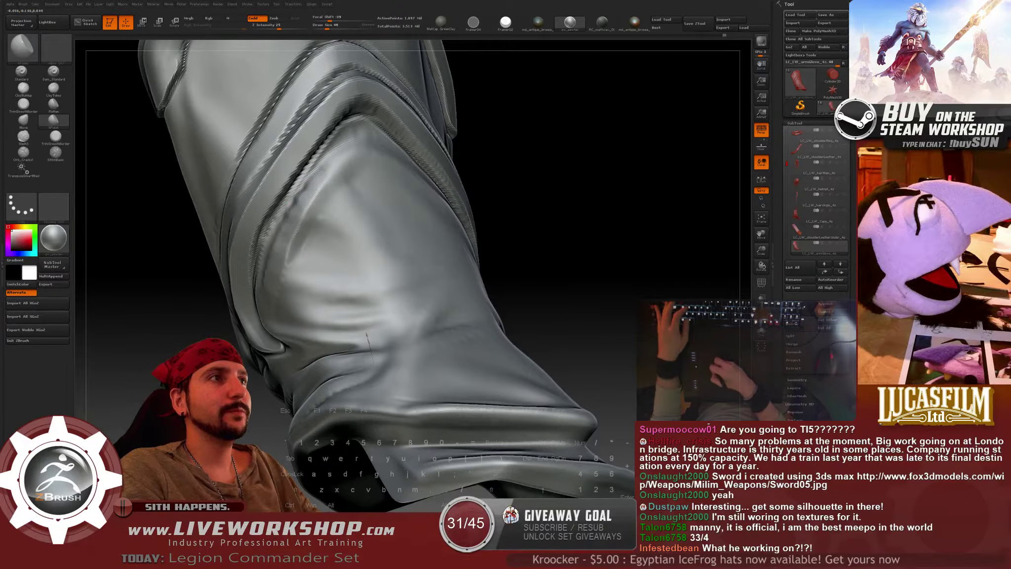
key("shift")
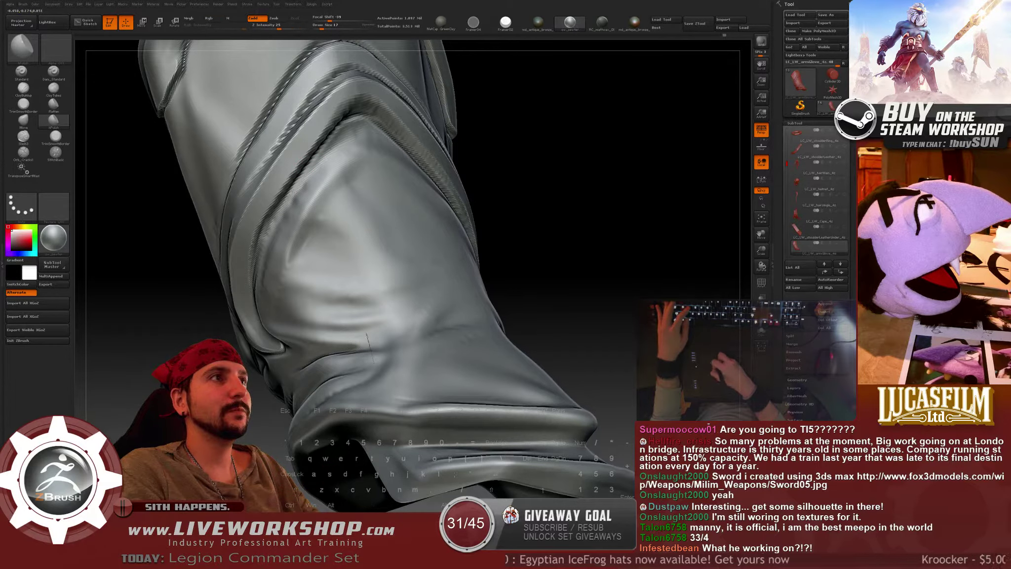
key("s")
left_click_drag(325, 151, 328, 150)
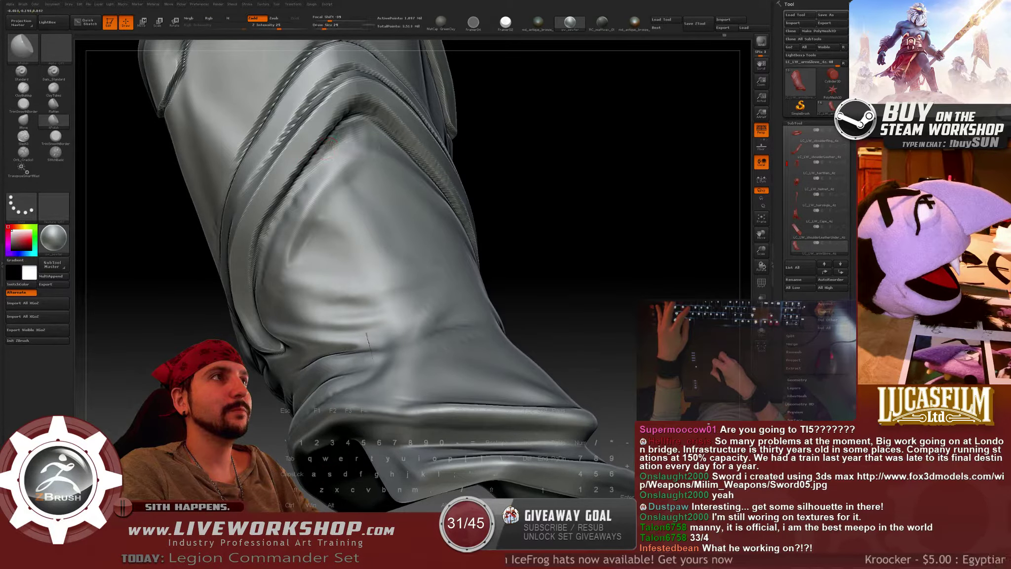
Flatten the lower band's inner bevel around its peak and down both sides of the forearm guard.
right_click_drag(370, 197, 296, 221)
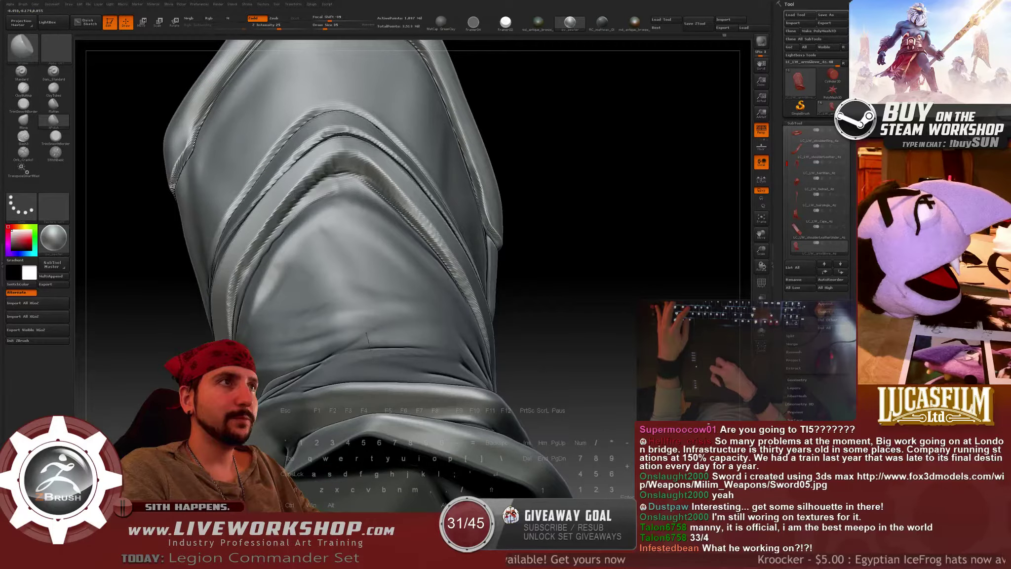
left_click(285, 26)
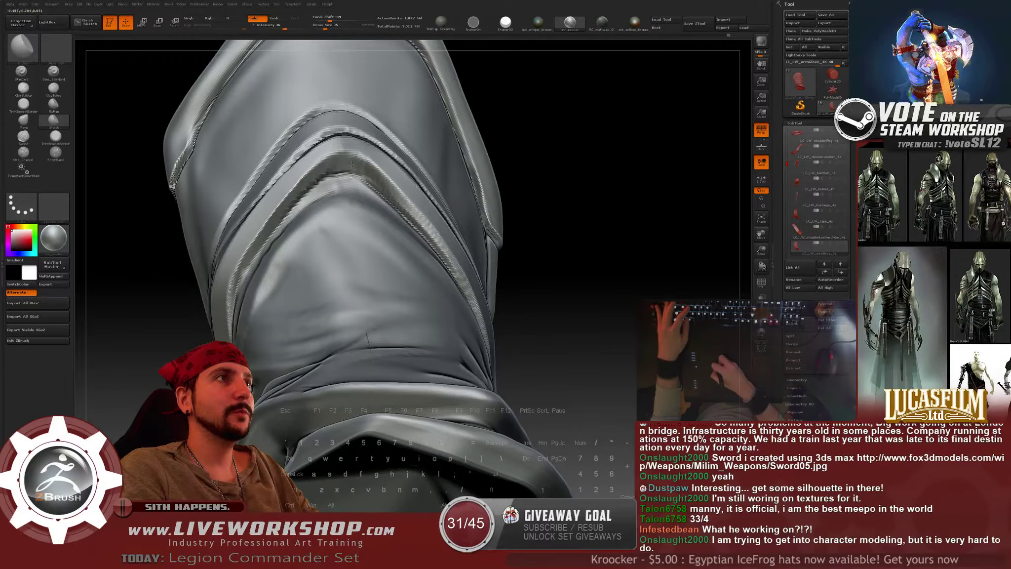
left_click_drag(541, 232, 487, 201, "alt")
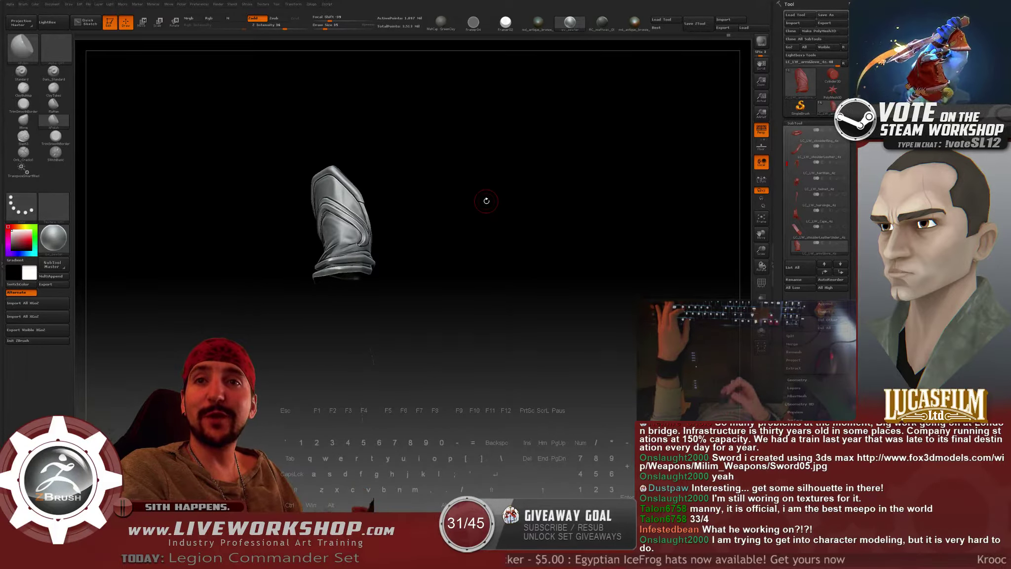
left_click_drag(481, 275, 512, 208)
left_click_drag(541, 175, 608, 173, "alt")
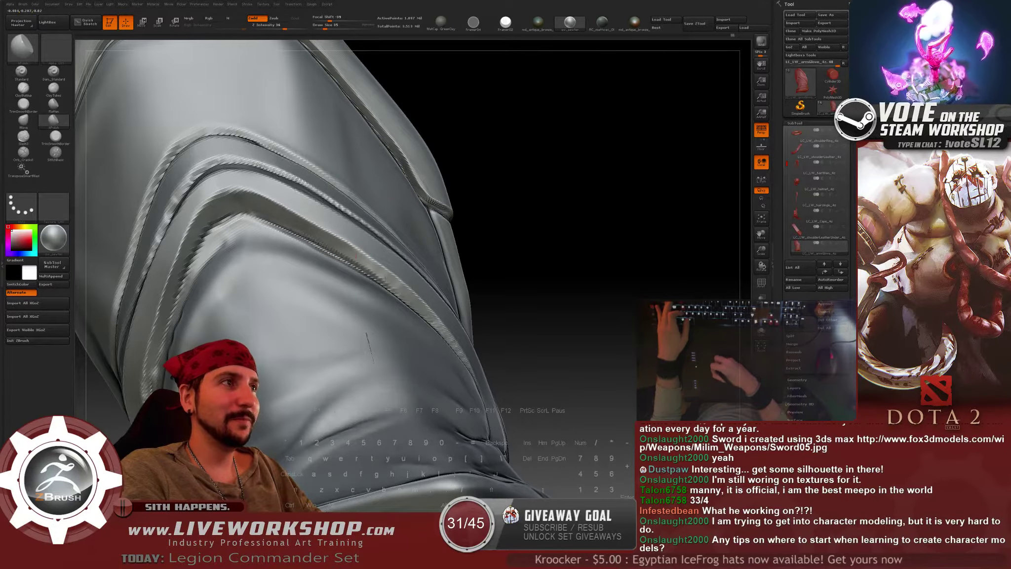
left_click_drag(554, 248, 516, 223)
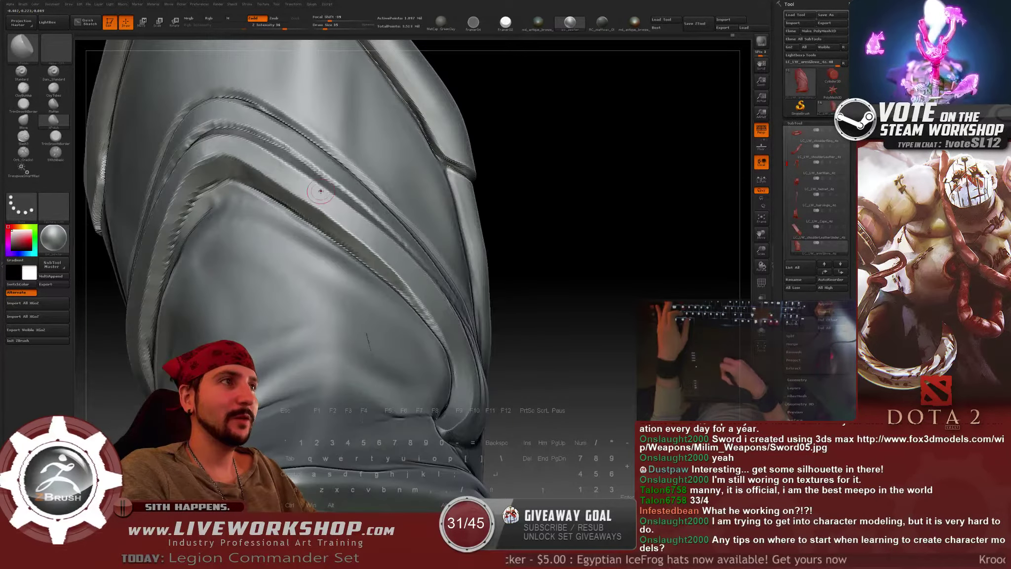
mouse_move(582, 294)
left_mouse_down()
mouse_move(587, 226)
mouse_move(606, 256)
mouse_move(633, 233)
mouse_move(615, 204)
mouse_move(628, 232)
mouse_move(582, 219)
mouse_move(576, 247)
left_mouse_up()
key("bracketright")
left_click_drag(291, 250, 274, 271)
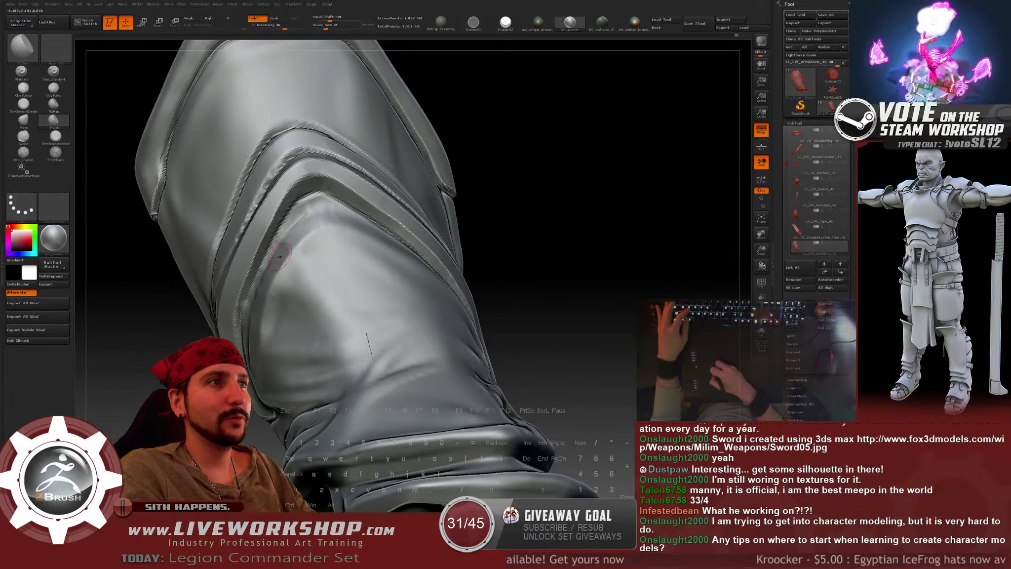
Flatten the cloth surface beneath the lower band's peak into broader planes with a larger brush.
key("bracketright")
key("bracketright")
key("bracketright")
key("bracketright")
mouse_move(304, 268)
left_mouse_down()
mouse_move(292, 281)
mouse_move(304, 302)
left_mouse_up()
key("ctrl+z")
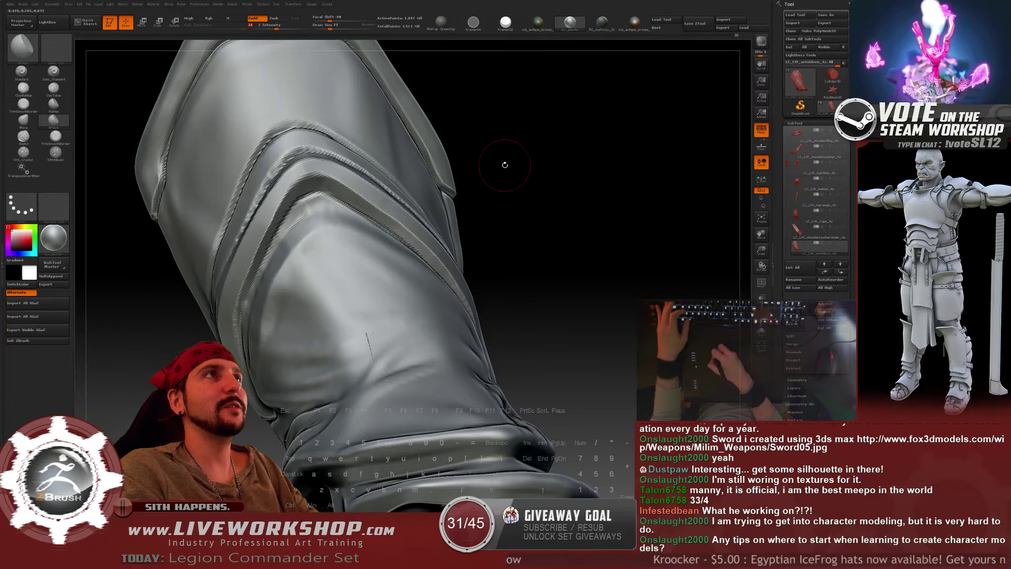
left_click_drag(504, 162, 500, 120)
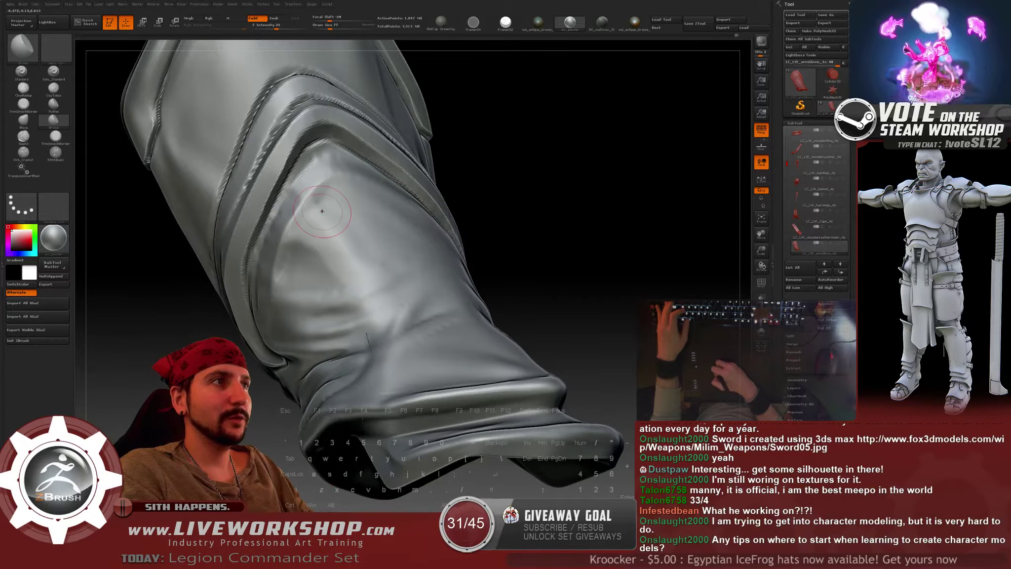
left_click_drag(560, 192, 524, 215)
Flatten the cloth along the lower band down to its curled end with a smaller brush.
key("bracketleft")
key("bracketleft")
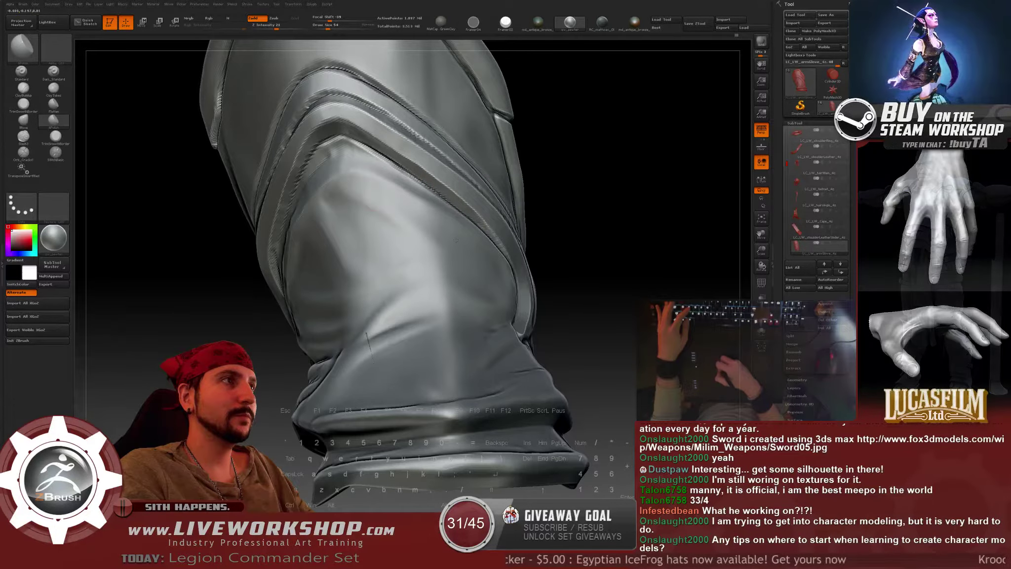
left_click_drag(560, 242, 341, 252)
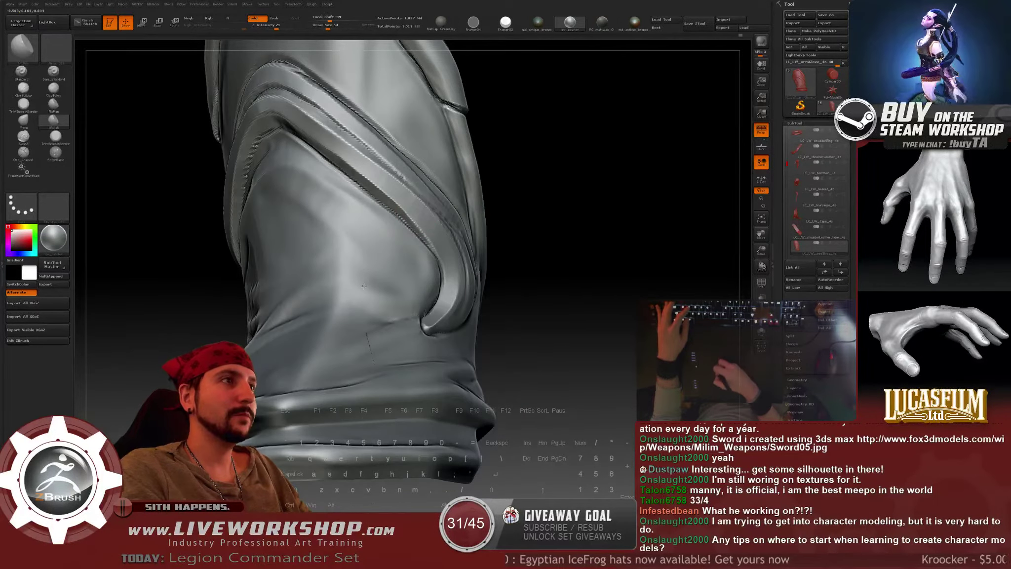
left_click_drag(583, 236, 407, 287)
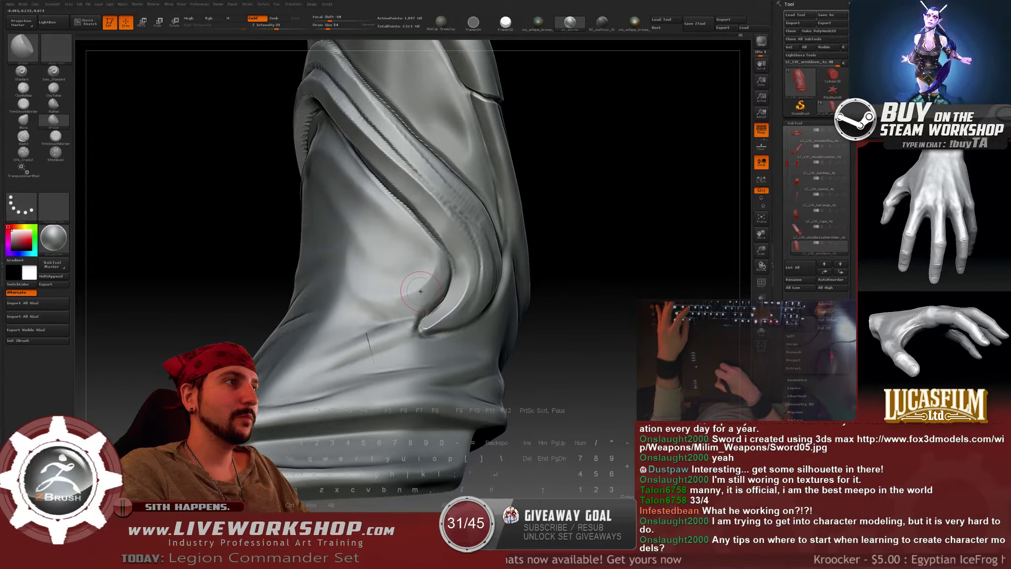
mouse_move(540, 296)
left_mouse_down()
mouse_move(577, 302)
mouse_move(373, 309)
left_mouse_up()
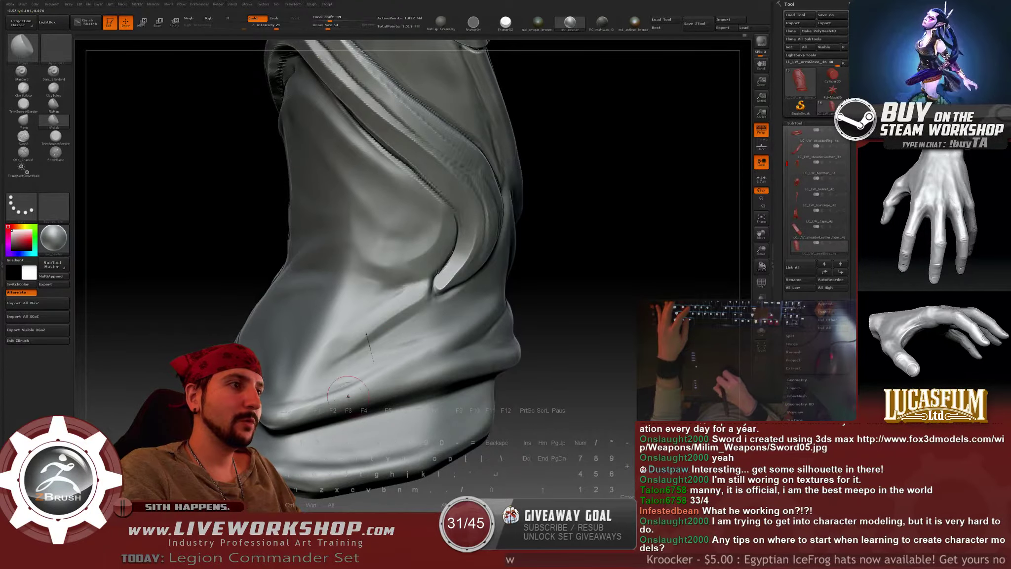
Flatten the cloth folds below the lower band's curled end with a resized brush, undoing the unwanted strokes.
left_click_drag(474, 339, 388, 395)
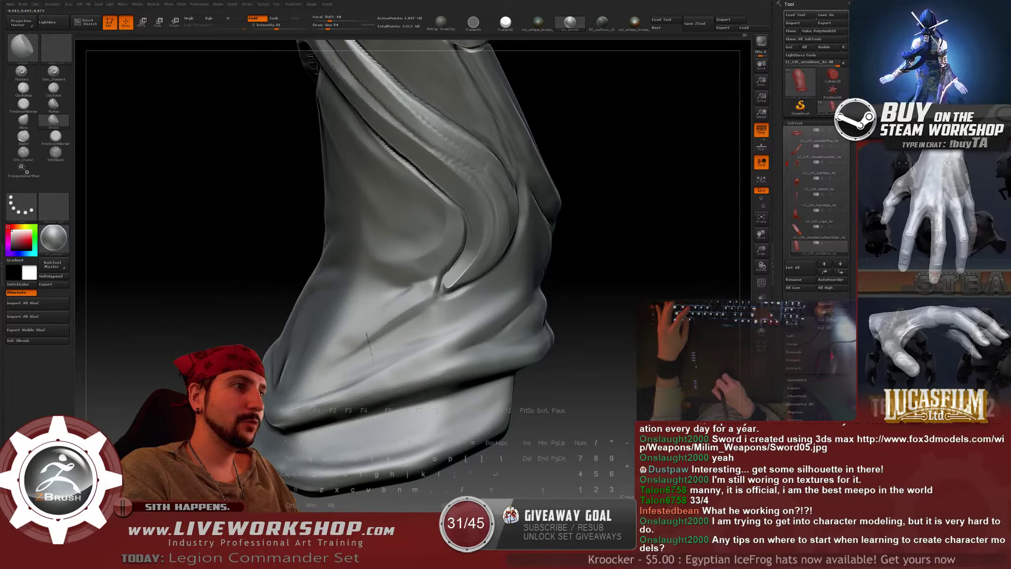
left_click_drag(556, 356, 273, 374)
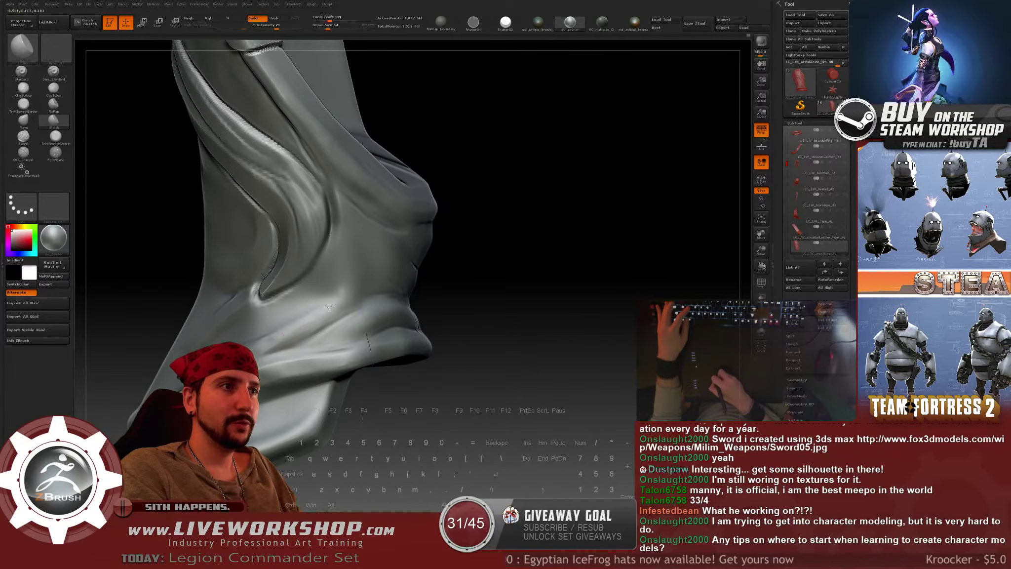
mouse_move(347, 299)
left_mouse_down()
mouse_move(296, 312)
mouse_move(286, 346)
left_mouse_up()
key("s")
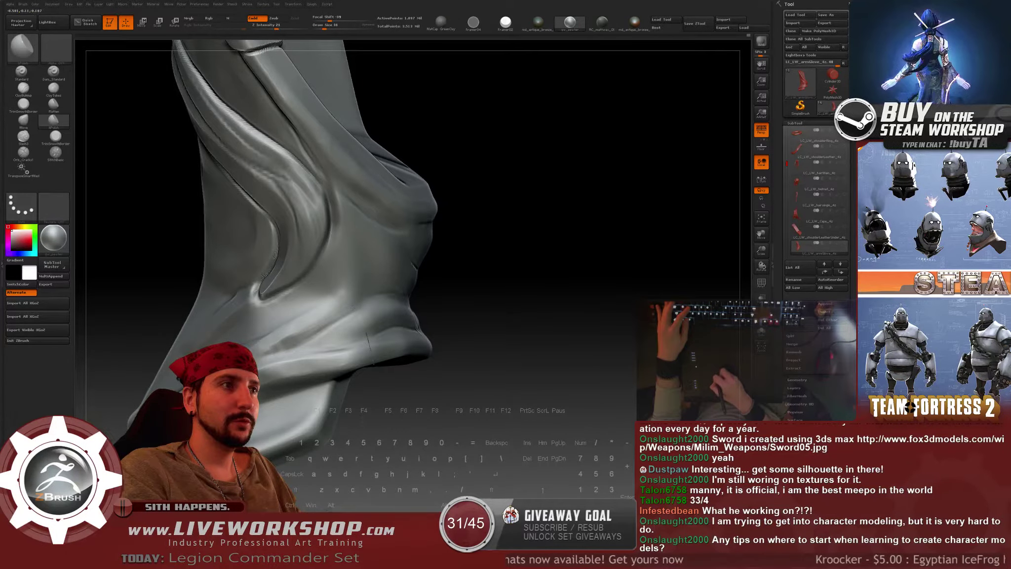
key("ctrl+z")
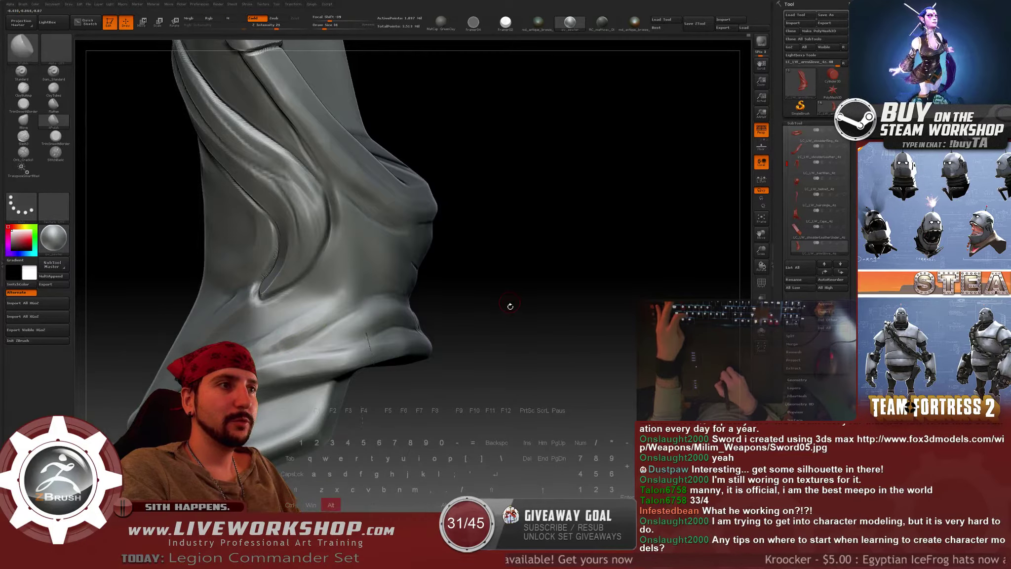
key("ctrl+z")
key("ctrl+z")
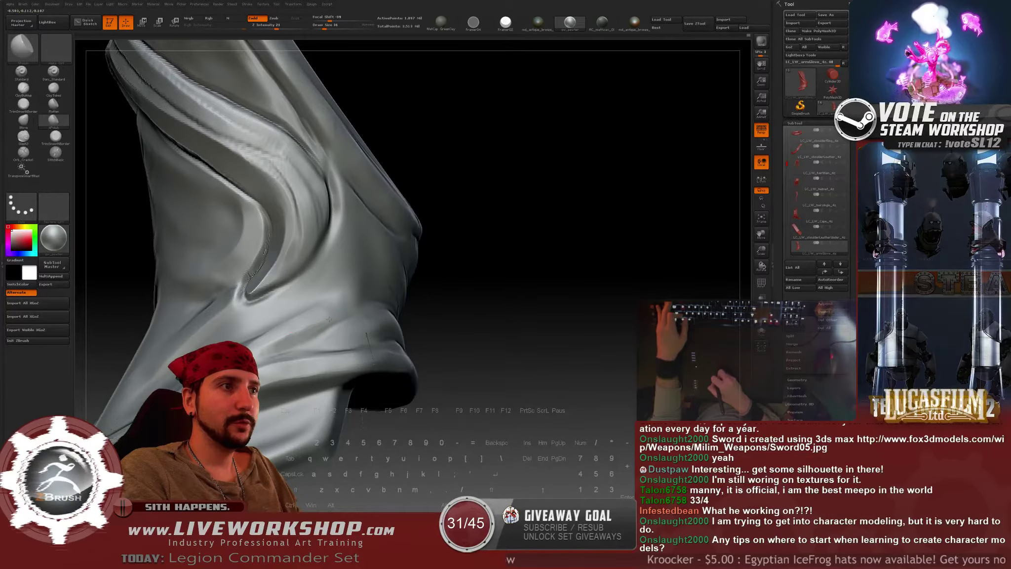
Flatten the cloth fold around the side of the wrist cuff with a larger brush and smooth its surface.
key("shift")
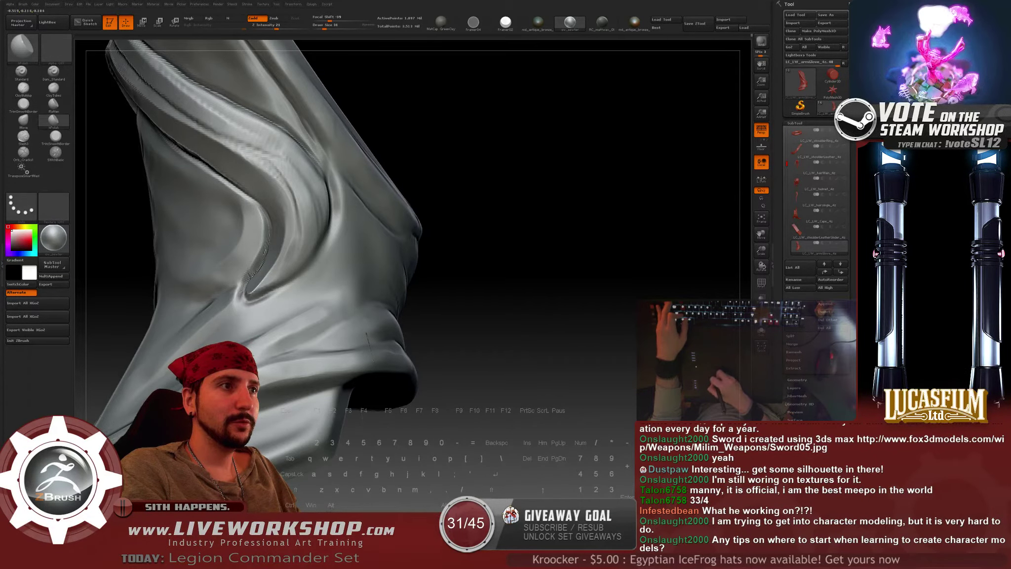
key("bracketright")
right_click_drag(312, 327, 286, 327)
left_click_drag(287, 327, 317, 314)
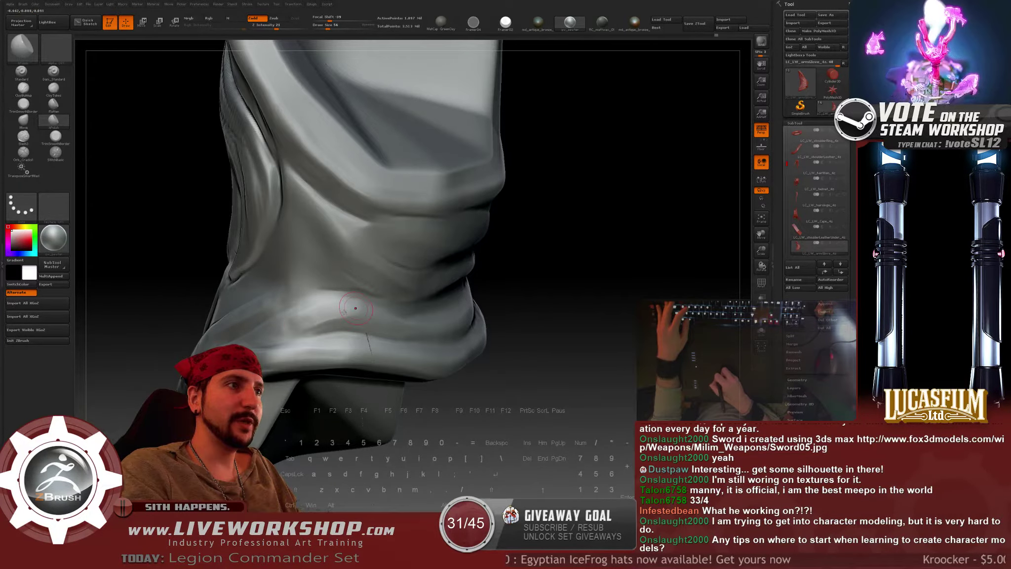
key("shift")
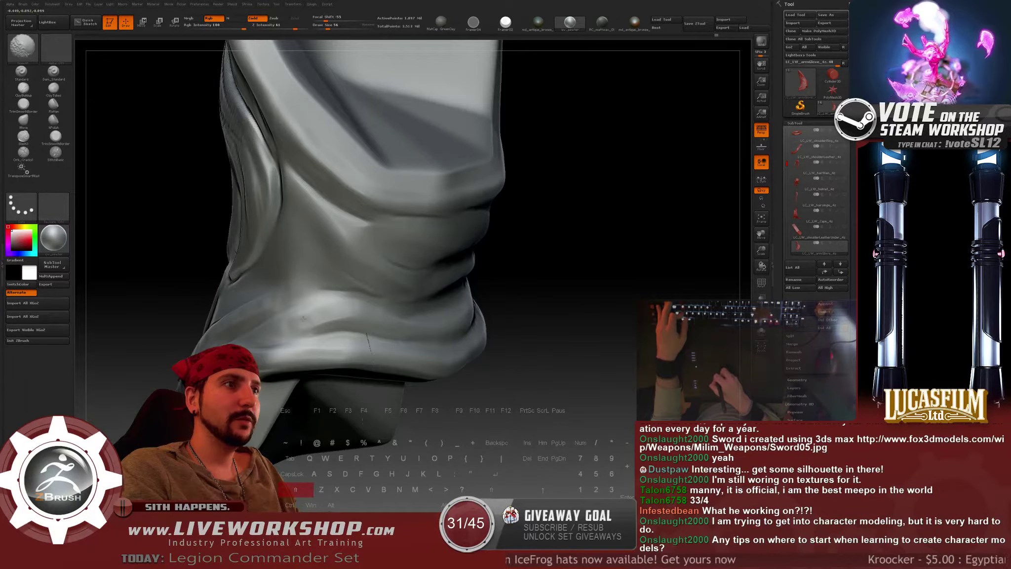
left_click_drag(303, 318, 297, 323, "shift")
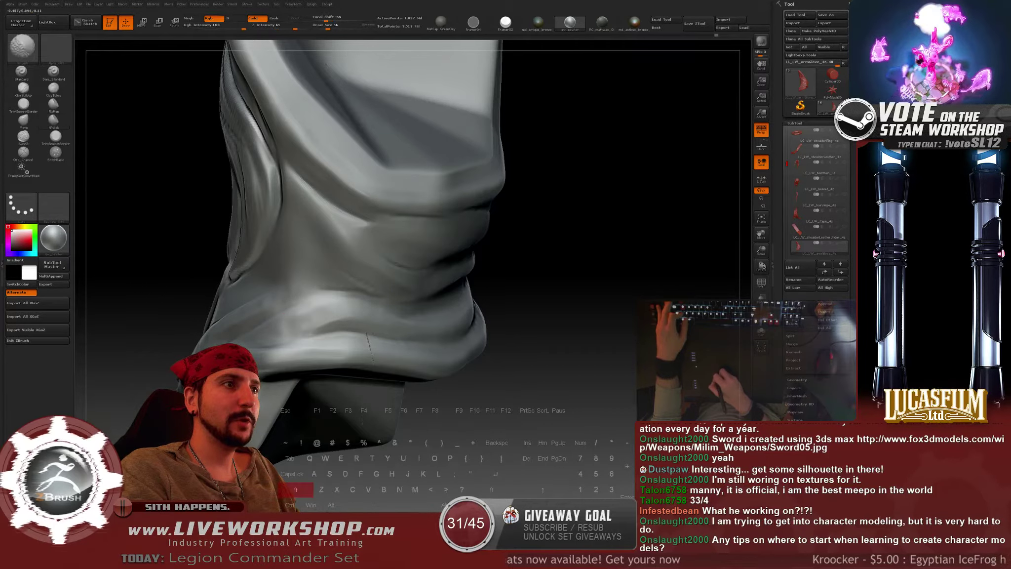
Plane the fold just above the cuff's edge on the guard's underside with a resized brush and smooth it.
left_click_drag(600, 277, 536, 276)
key("s")
left_click_drag(298, 310, 290, 310)
left_click_drag(277, 312, 305, 310)
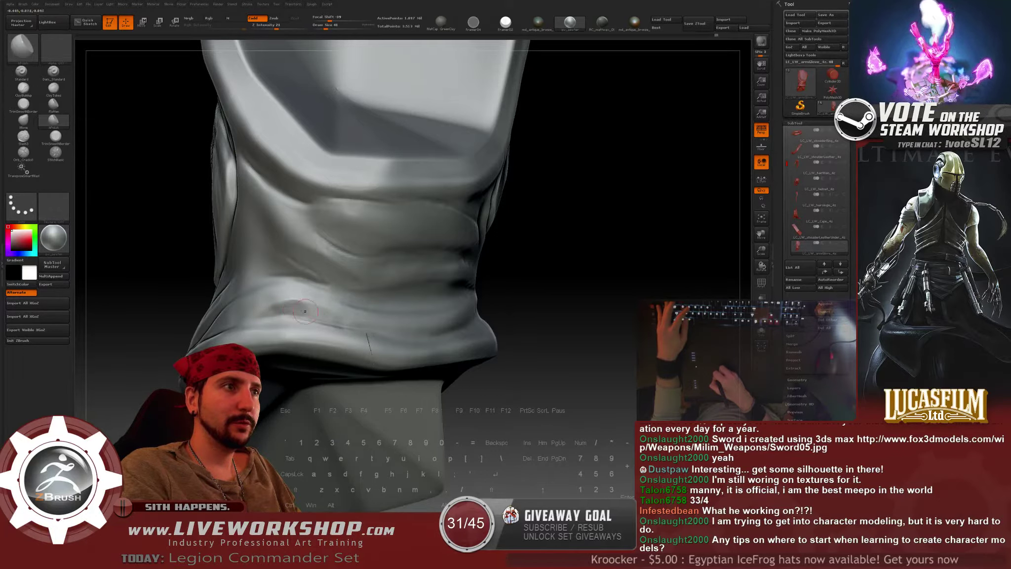
key("shift")
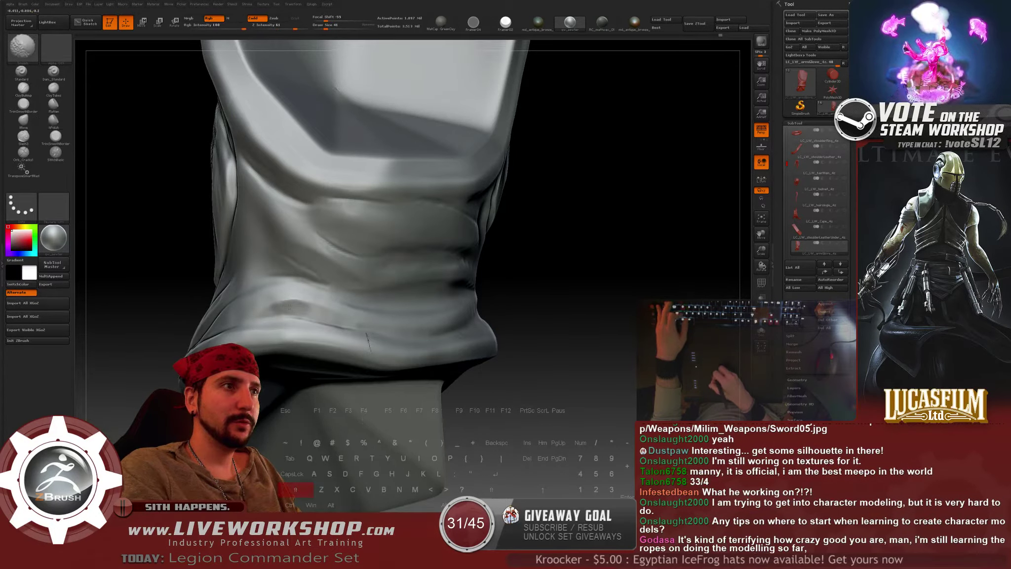
Flatten the surfaces of the raised bands around their peaks with a smaller brush.
mouse_move(573, 271)
left_mouse_down("alt")
mouse_move(419, 260)
mouse_move(450, 269)
mouse_move(520, 244)
mouse_move(501, 197)
left_mouse_up("alt")
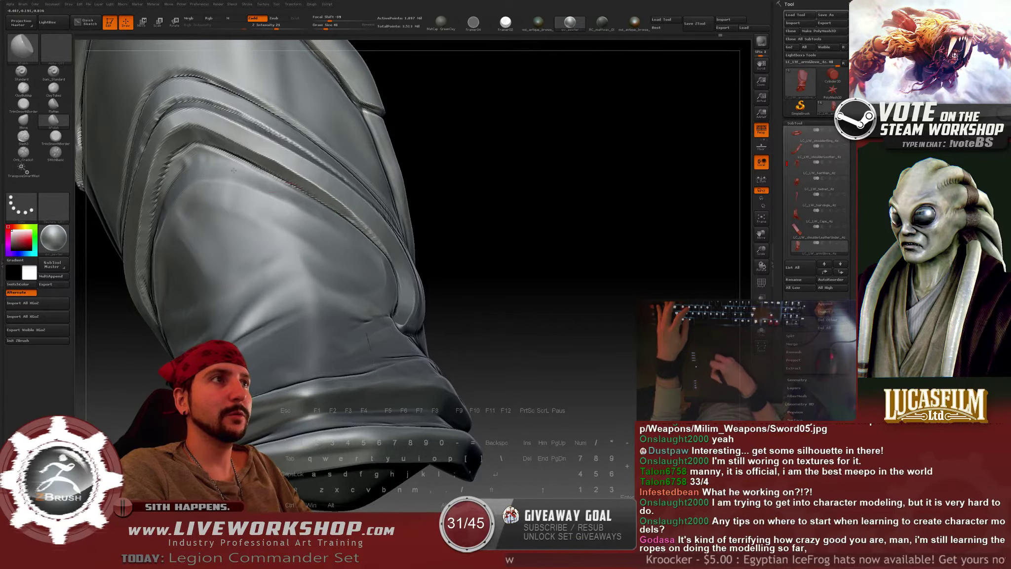
right_click_drag(208, 177, 198, 169)
key("bracketleft")
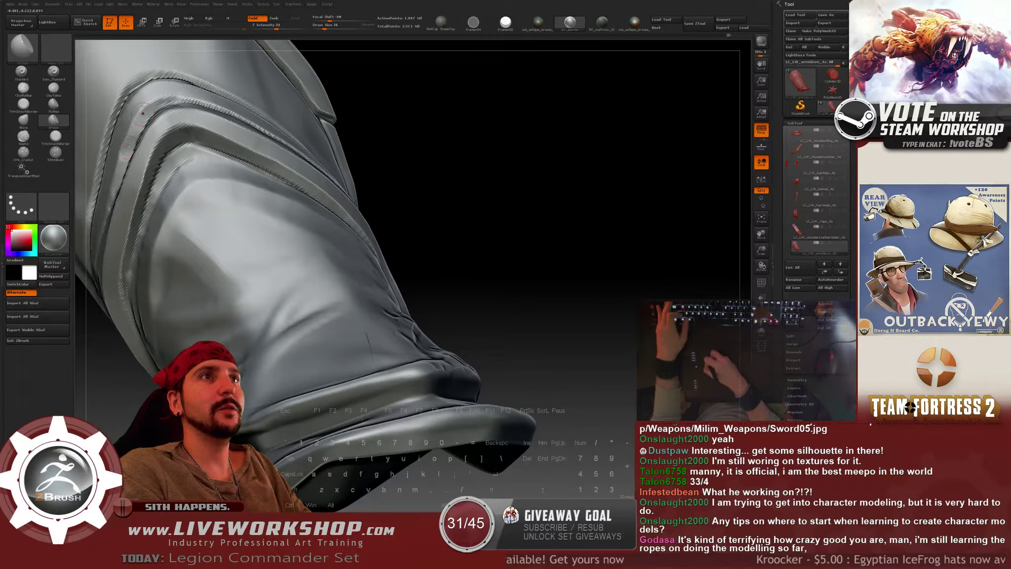
right_click_drag(143, 113, 160, 187)
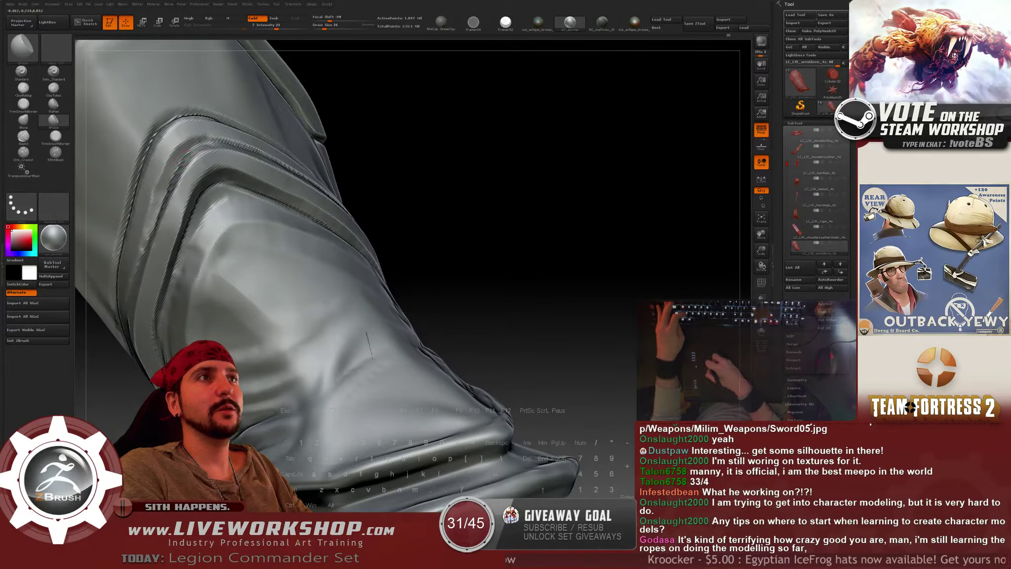
right_click_drag(270, 142, 214, 147)
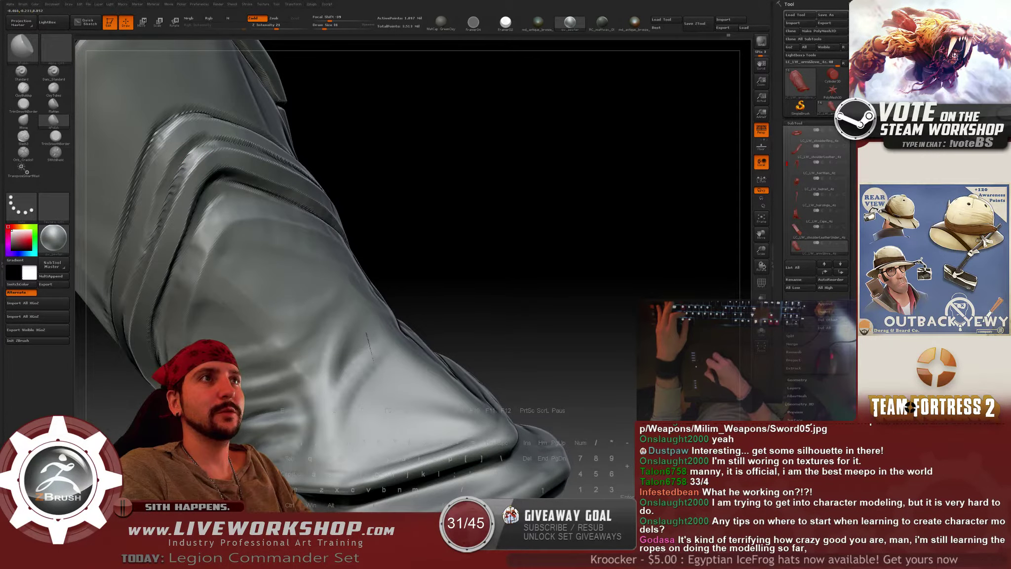
key("shift")
Inspect the whole forearm guard from a distance, and show all subtools to examine it on the full character.
left_click_drag(463, 198, 464, 74, "alt")
mouse_move(465, 133)
left_mouse_down()
mouse_move(492, 176)
mouse_move(477, 258)
left_mouse_up()
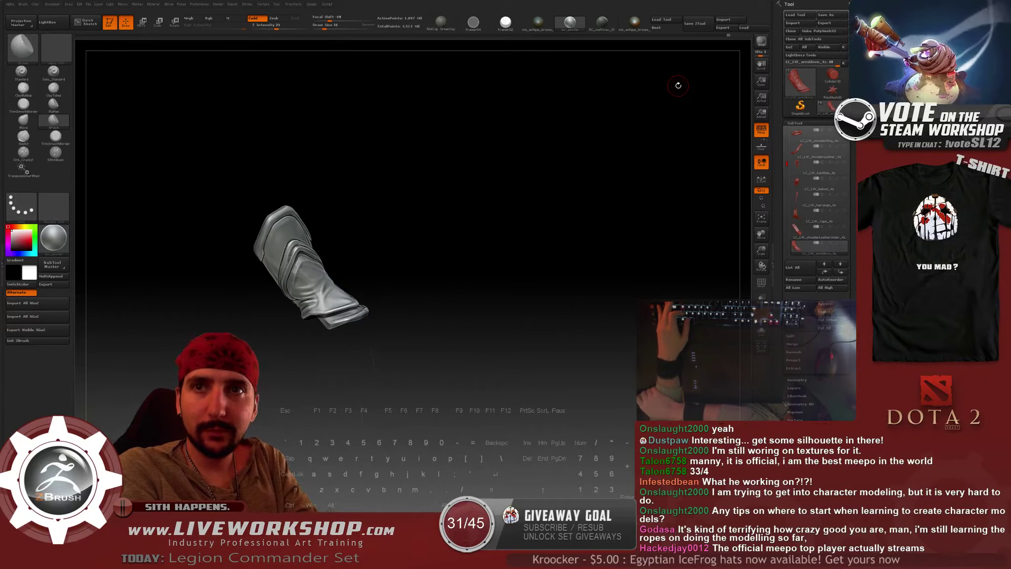
left_click_drag(452, 229, 452, 263, "alt")
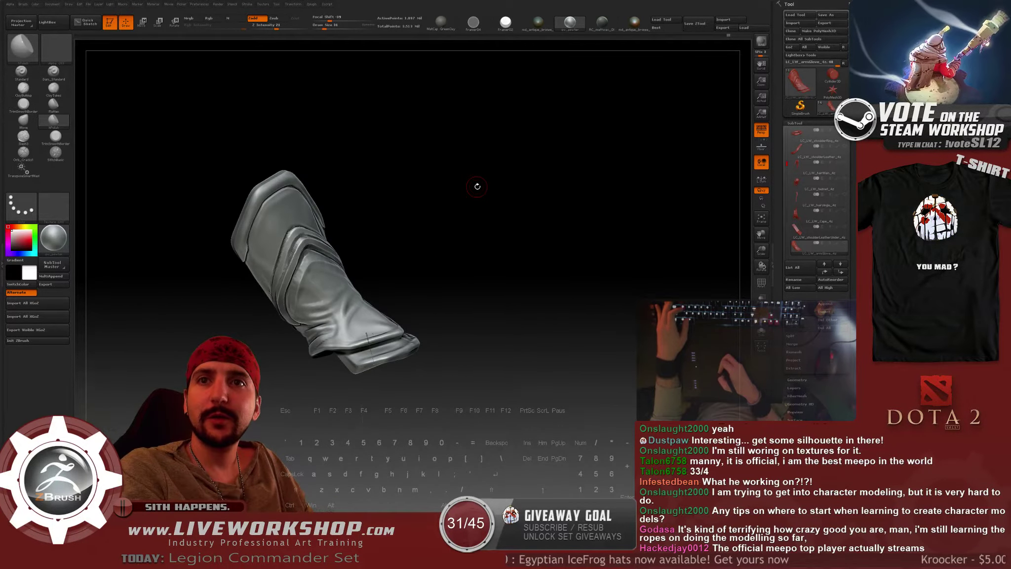
left_click_drag(506, 216, 526, 218)
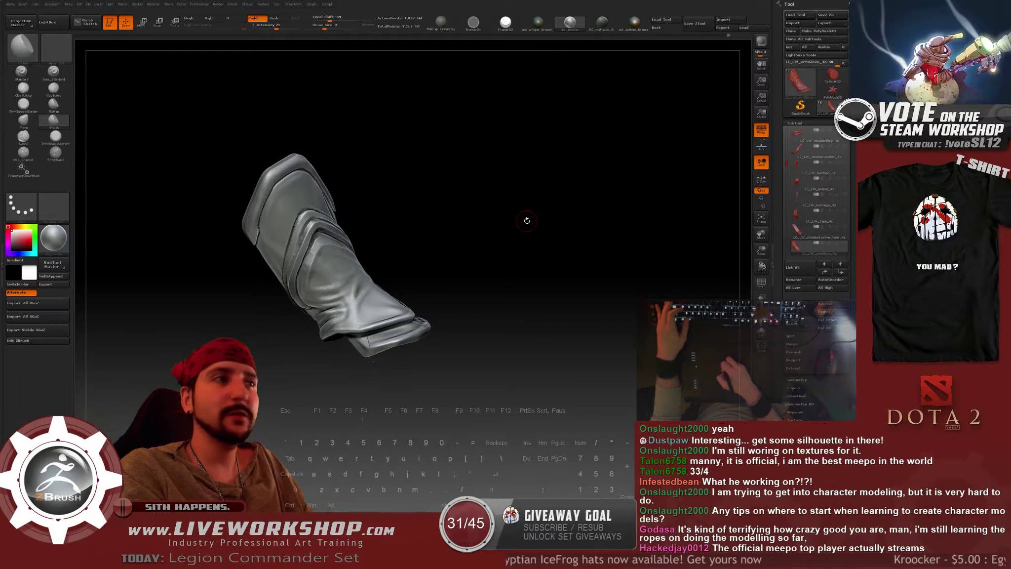
left_click(844, 246)
left_click_drag(612, 282, 596, 119, "alt")
left_click_drag(657, 296, 479, 301)
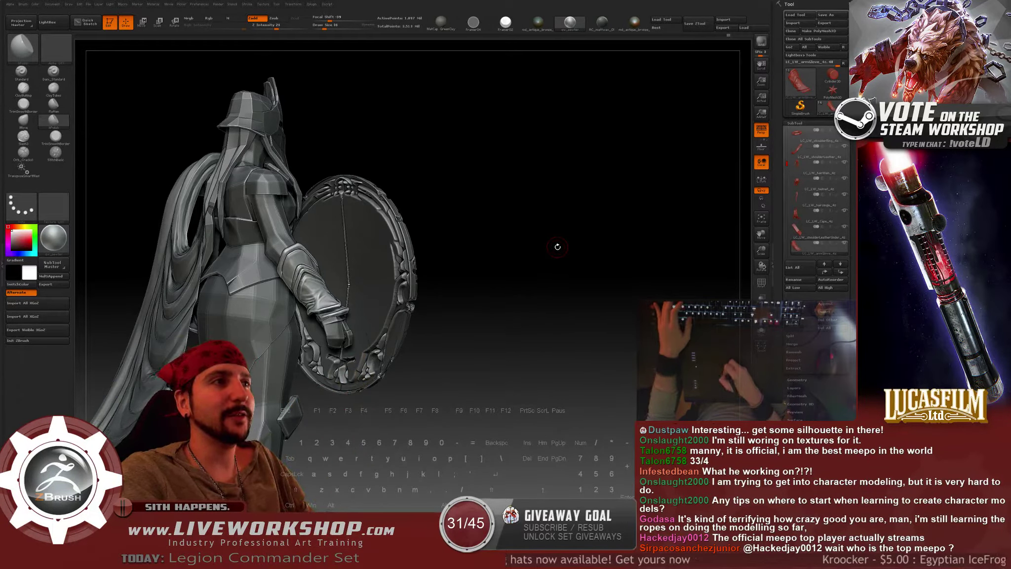
left_click_drag(558, 247, 498, 300, "alt")
mouse_move(612, 237)
left_mouse_down()
mouse_move(636, 225)
mouse_move(647, 200)
mouse_move(634, 213)
left_mouse_up()
Try carving scratches into the raised bands with the Orb Cracks brush, check them on the character, and undo them.
left_click(38, 158)
left_click_drag(521, 202, 291, 302)
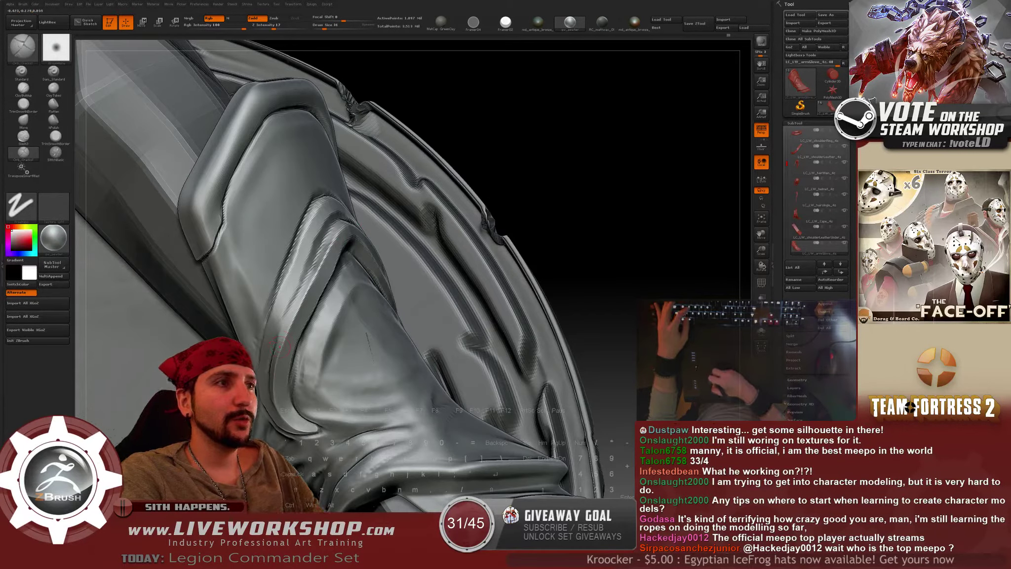
left_click_drag(297, 298, 303, 285)
key("ctrl+z")
key("s")
left_click_drag(284, 330, 281, 331)
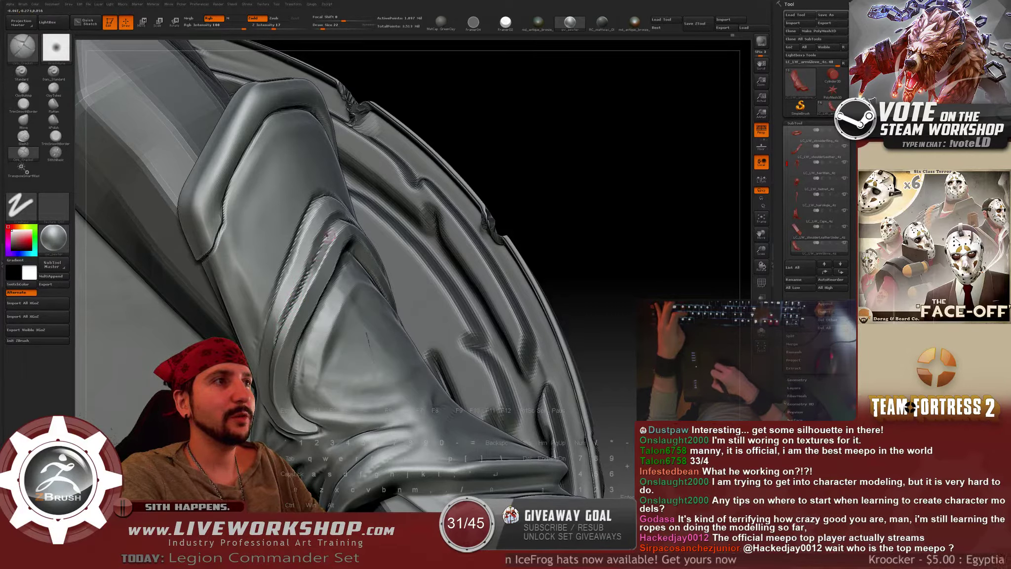
left_click_drag(511, 219, 494, 83, "alt")
left_click_drag(677, 231, 555, 223, "alt")
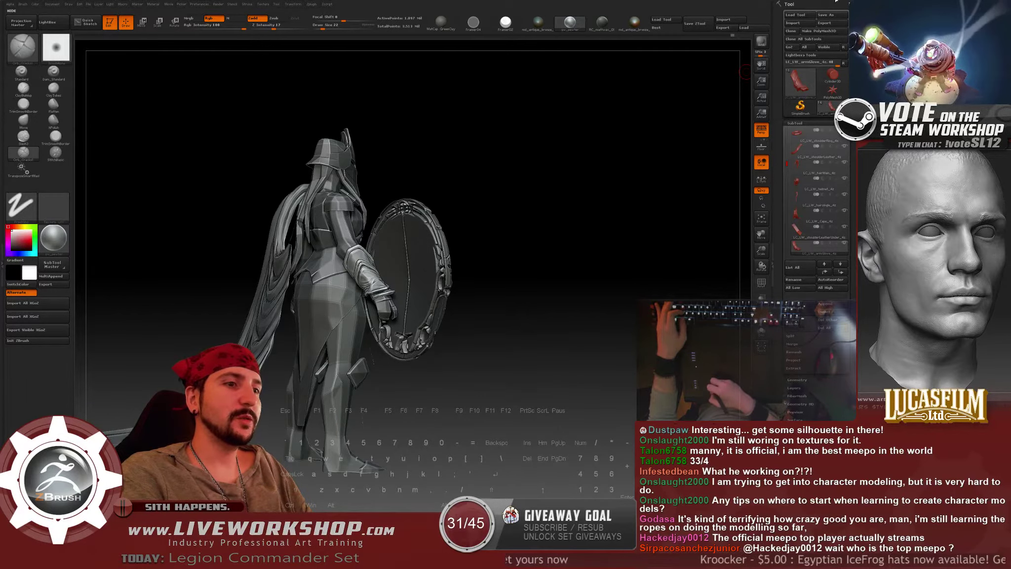
left_click_drag(539, 221, 562, 301, "alt")
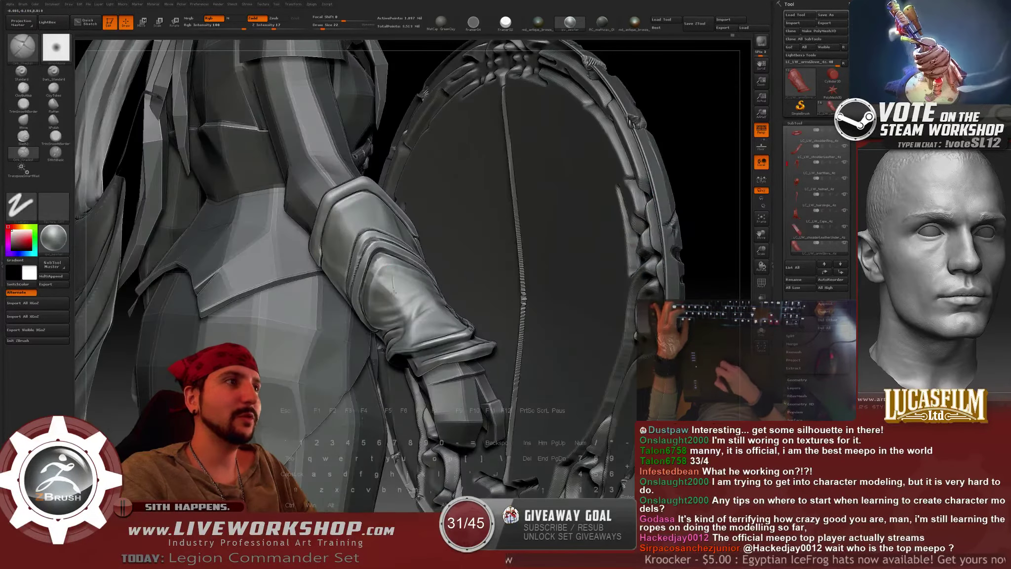
key("ctrl+z")
key("ctrl+z")
Show only the forearm guard and undo the last remaining stroke.
mouse_move(701, 128)
left_mouse_down()
mouse_move(725, 143)
mouse_move(692, 163)
left_mouse_up()
left_click(844, 243)
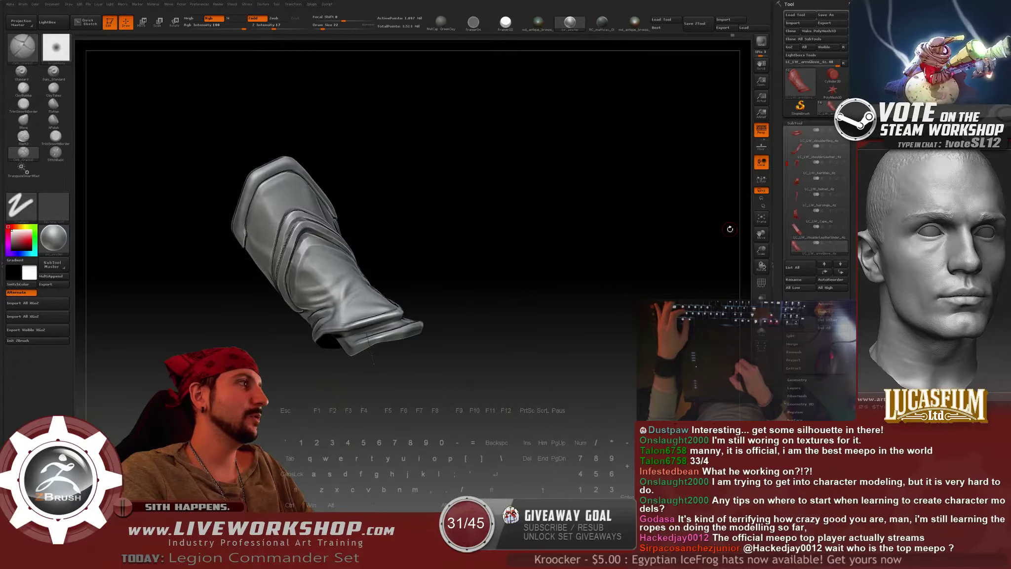
left_click_drag(605, 193, 604, 240, "alt")
key("ctrl+z")
Switch back to the flattening brush and flatten the jagged bevel at the end of the guard's upper rim.
key("s")
left_click_drag(223, 203, 227, 203)
left_click_drag(469, 174, 444, 155)
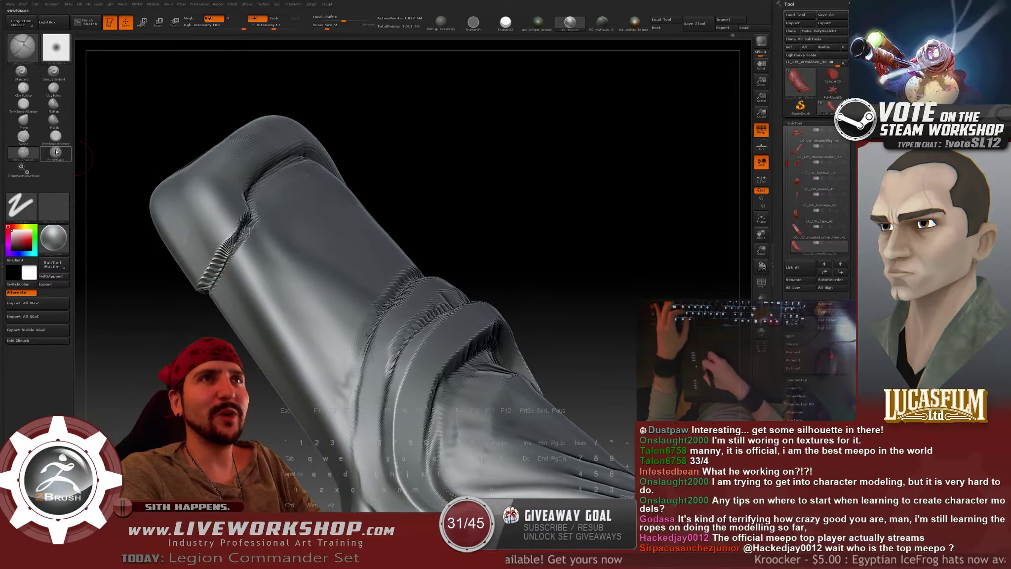
left_click(53, 120)
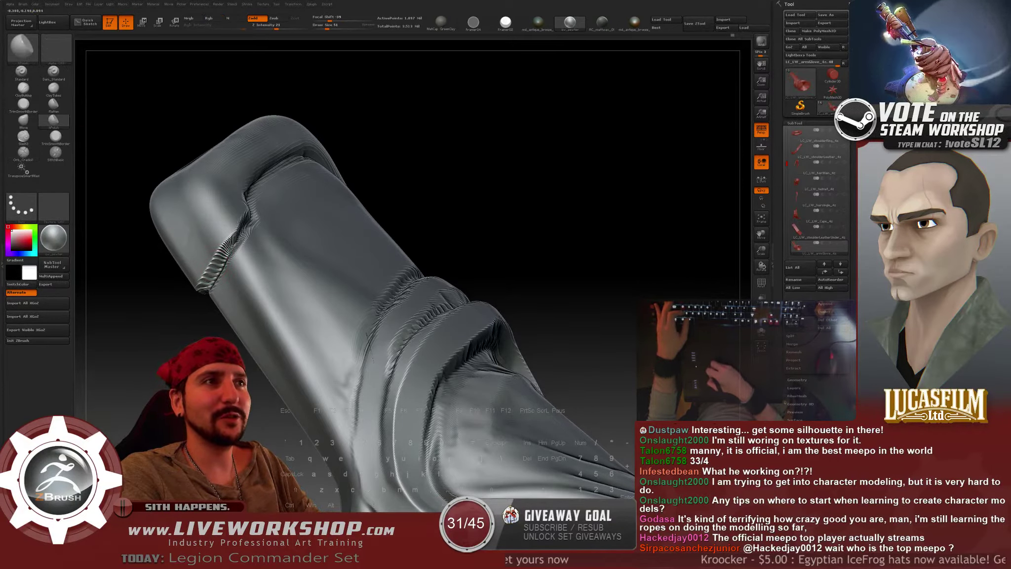
left_click_drag(472, 111, 425, 207)
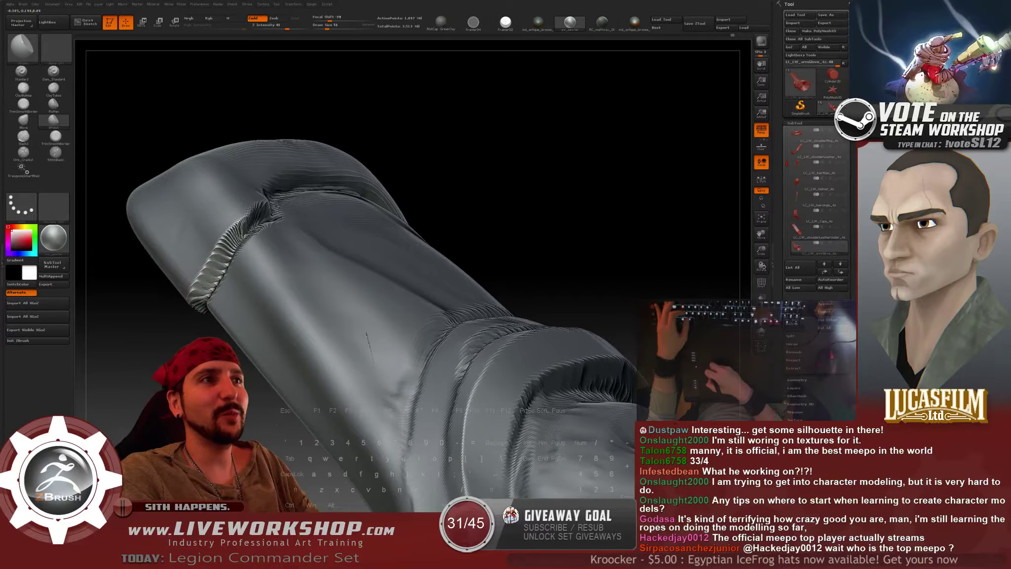
left_click_drag(229, 240, 222, 267, "shift")
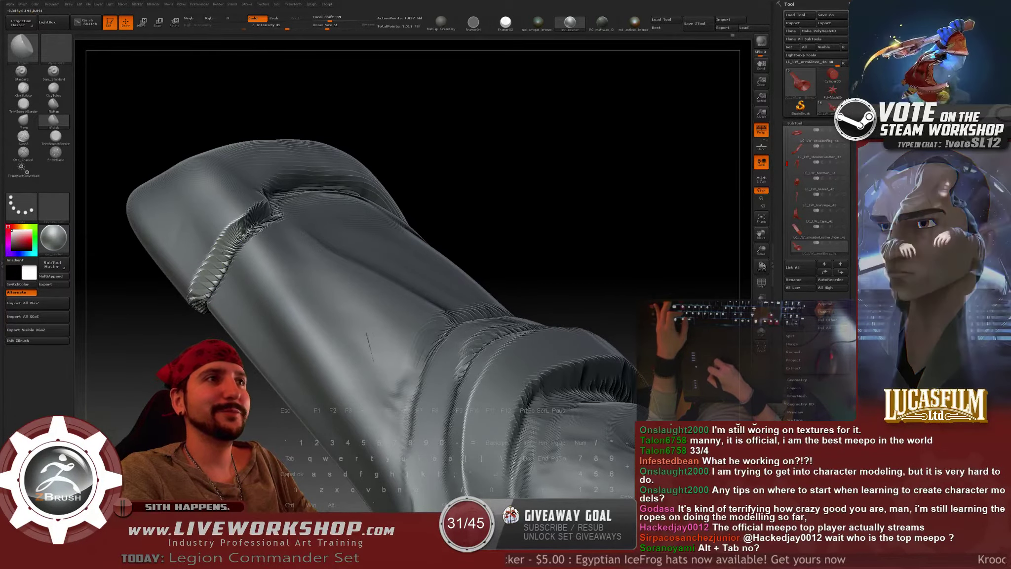
left_click_drag(521, 165, 227, 228)
right_click_drag(296, 217, 251, 224)
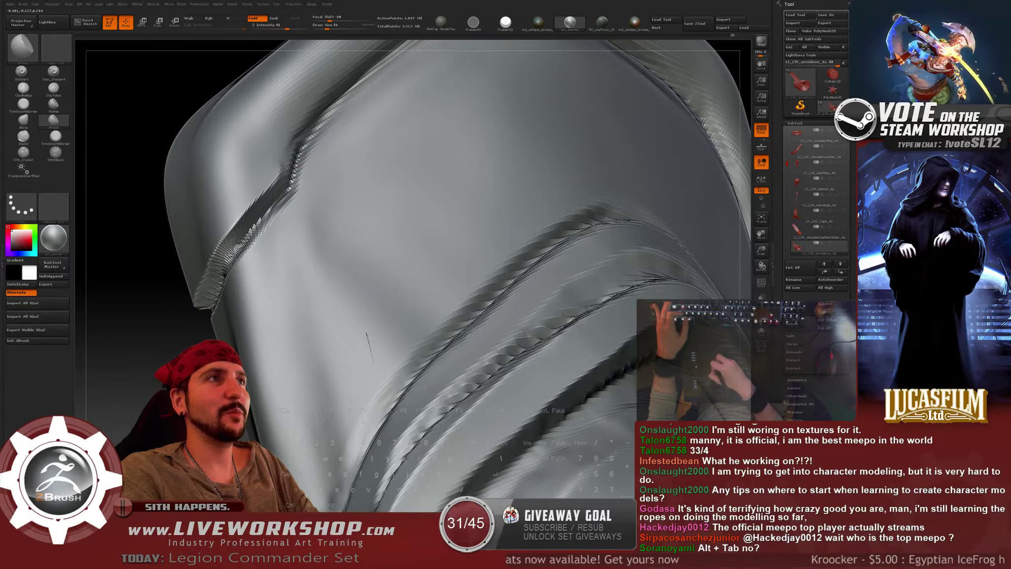
Flatten the face of the upper rim around its peak with a resized brush.
mouse_move(181, 321)
left_mouse_down("alt")
mouse_move(156, 251)
mouse_move(183, 311)
mouse_move(233, 320)
mouse_move(309, 251)
left_mouse_up("alt")
key("s")
left_click(236, 319)
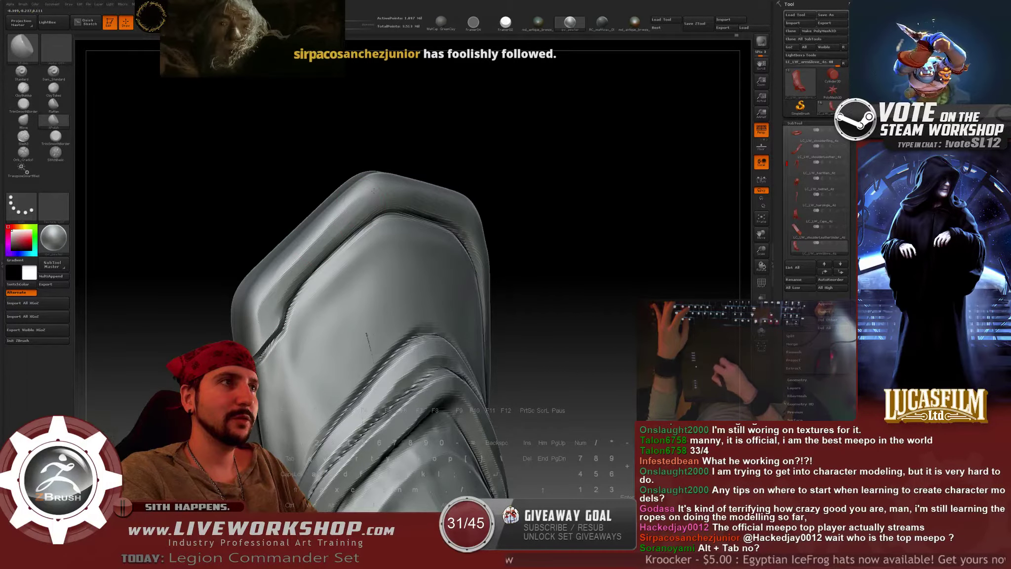
left_click_drag(528, 193, 475, 197)
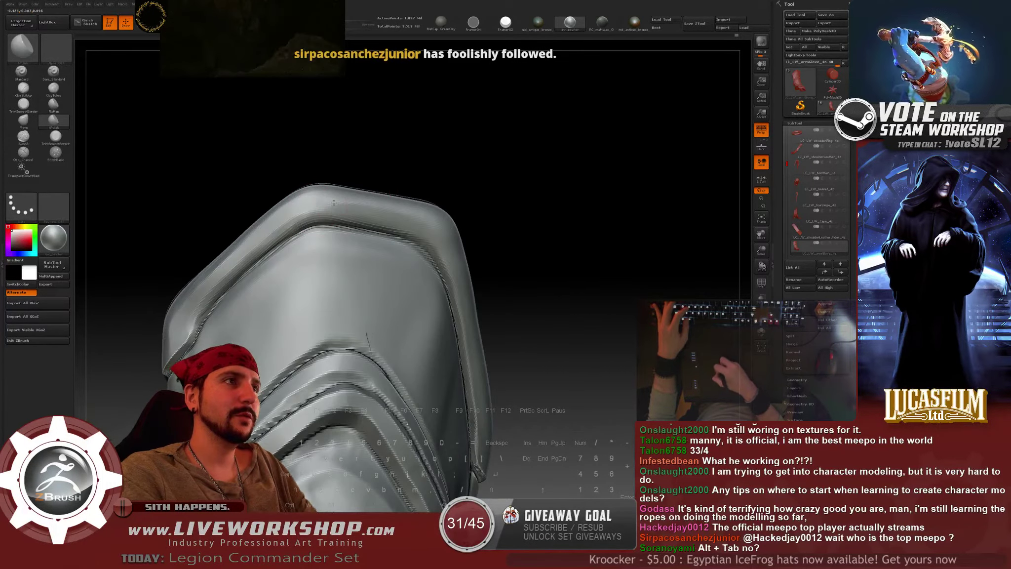
left_click_drag(553, 227, 432, 153, "alt")
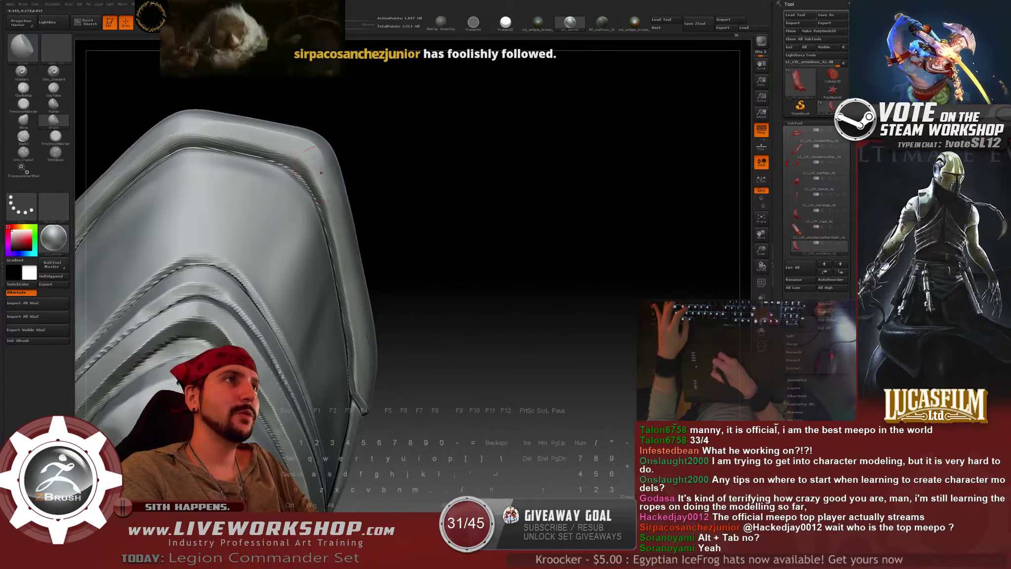
Flatten the side corner and inner edge of the forearm guard's upper rim into crisp bevels with a resized brush.
mouse_move(367, 366)
left_mouse_down("alt")
mouse_move(349, 303)
mouse_move(340, 311)
left_mouse_up("alt")
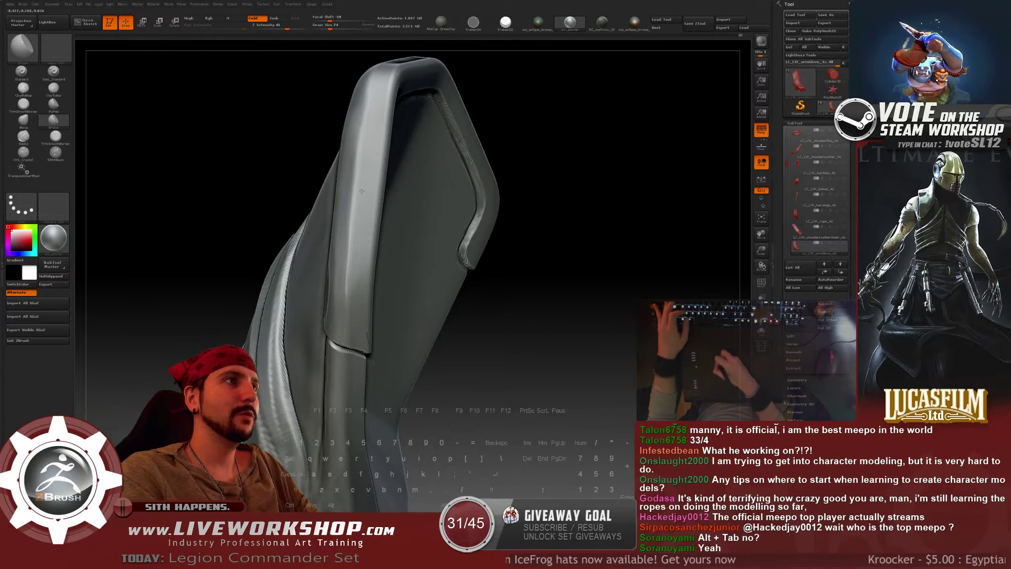
mouse_move(537, 143)
left_mouse_down()
mouse_move(555, 311)
mouse_move(285, 309)
left_mouse_up()
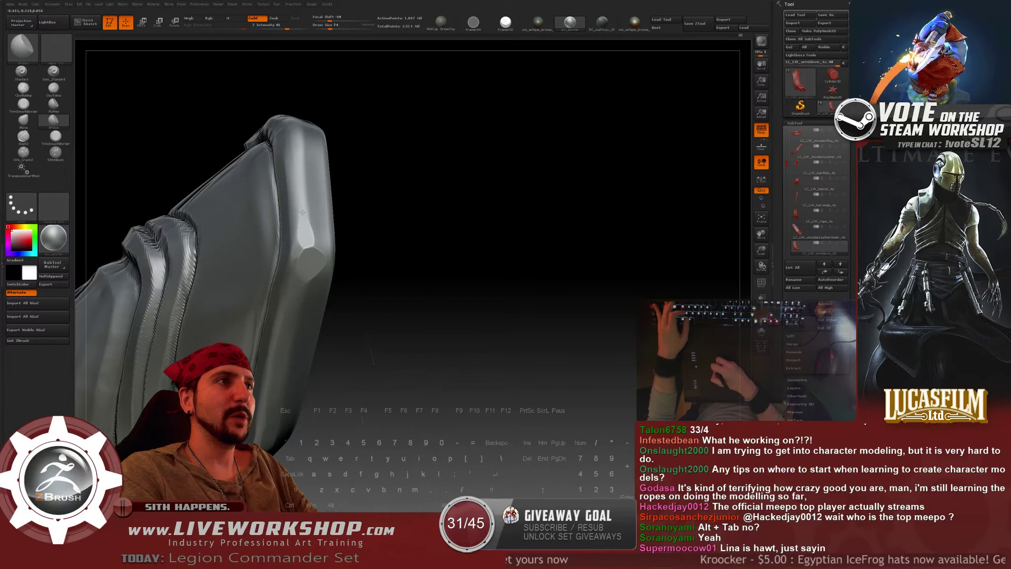
mouse_move(410, 196)
left_mouse_down()
mouse_move(316, 269)
mouse_move(324, 295)
left_mouse_up()
key("s")
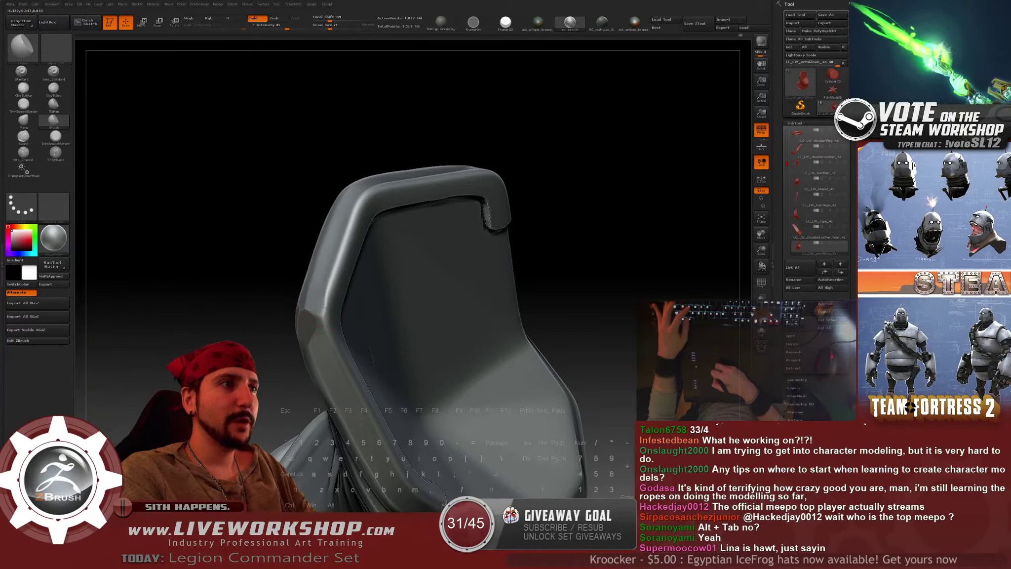
left_click_drag(326, 299, 326, 310)
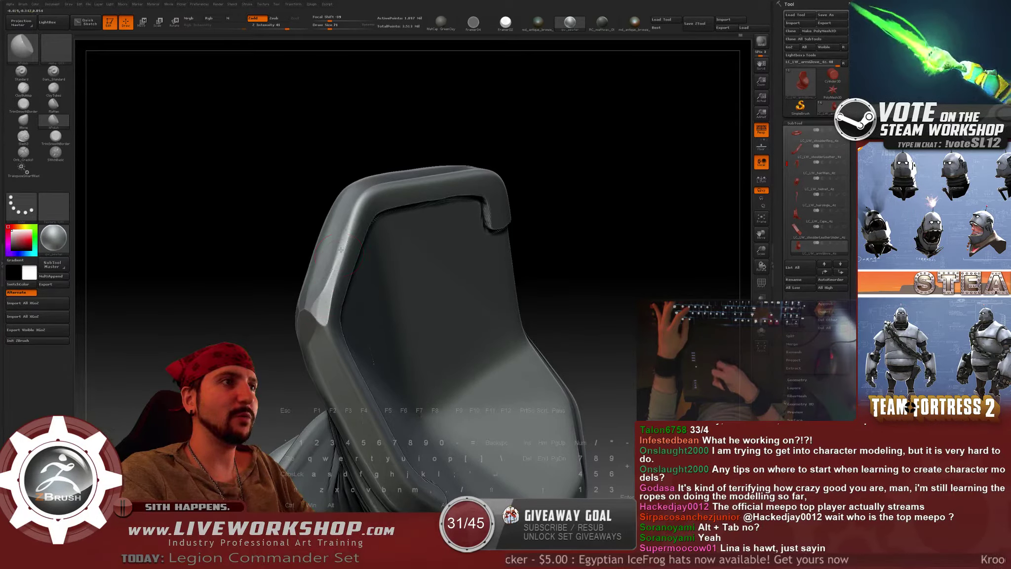
left_click_drag(509, 245, 546, 171)
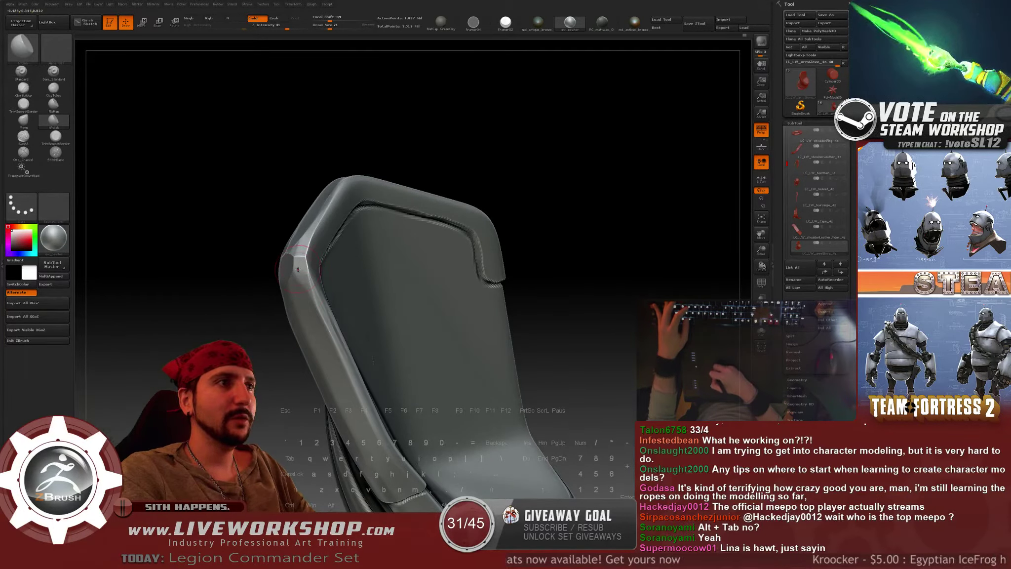
left_click_drag(516, 190, 556, 323)
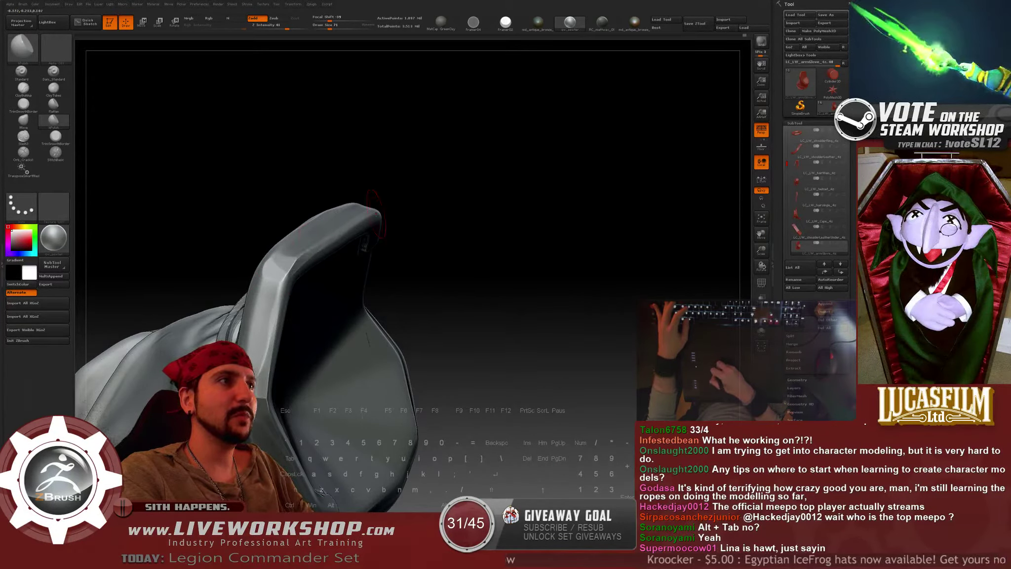
left_click_drag(287, 280, 287, 280, "shift")
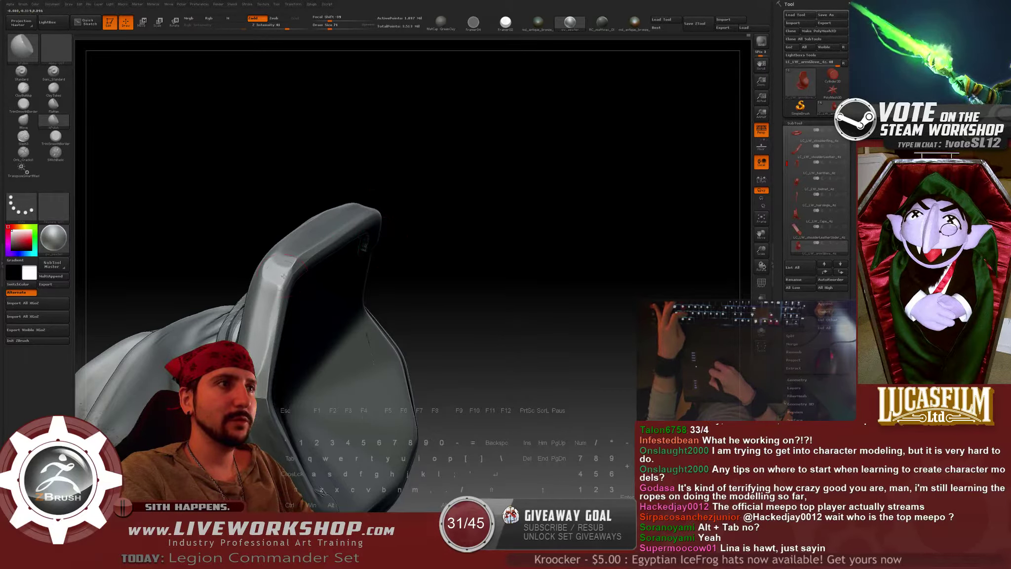
Flatten the outer face and edges of the upper rim from its side corner down to the notched end.
left_click_drag(279, 348, 382, 245)
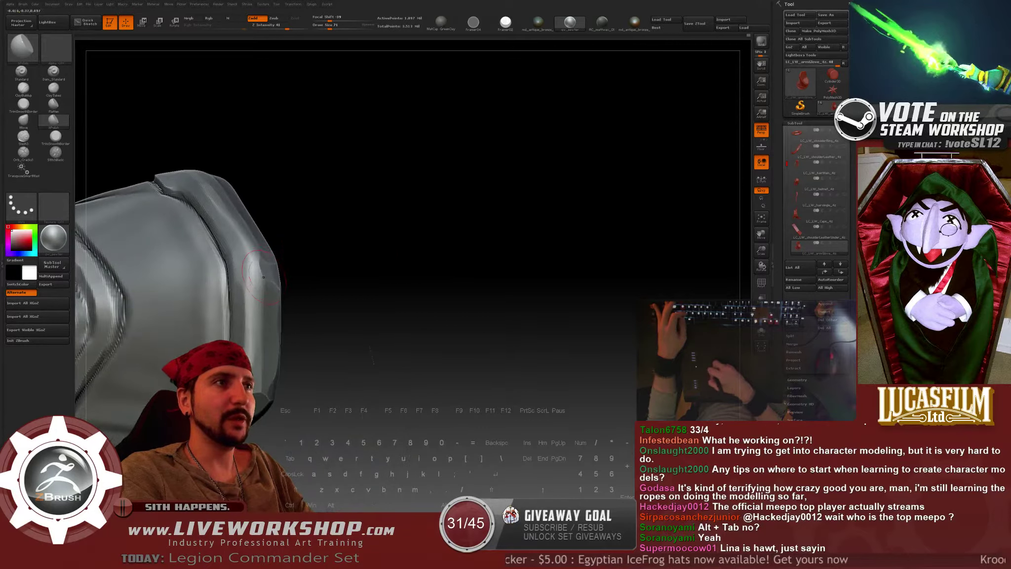
mouse_move(263, 277)
left_mouse_down()
mouse_move(315, 338)
mouse_move(314, 316)
left_mouse_up()
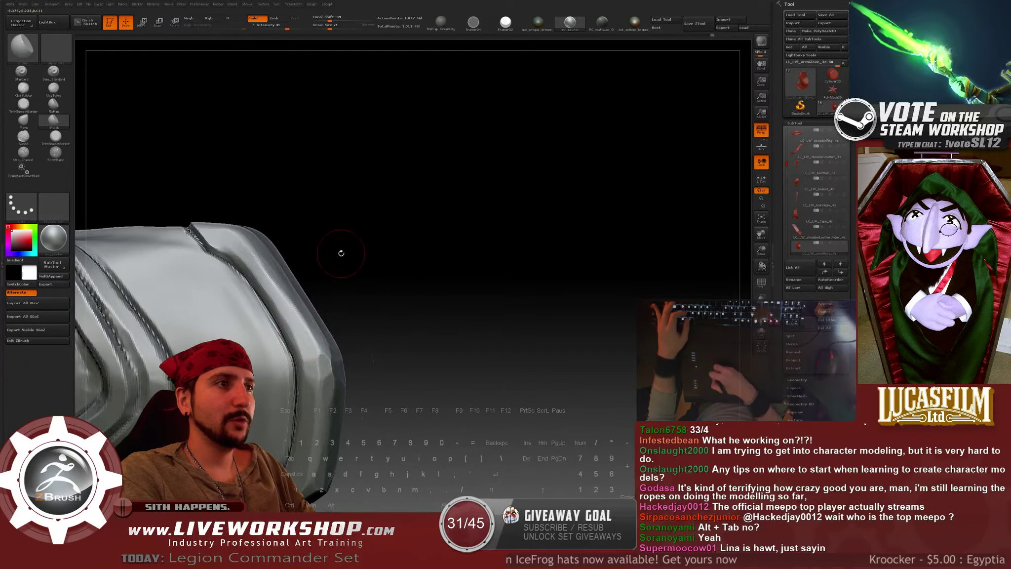
left_click_drag(341, 252, 321, 237)
left_click_drag(260, 208, 230, 234)
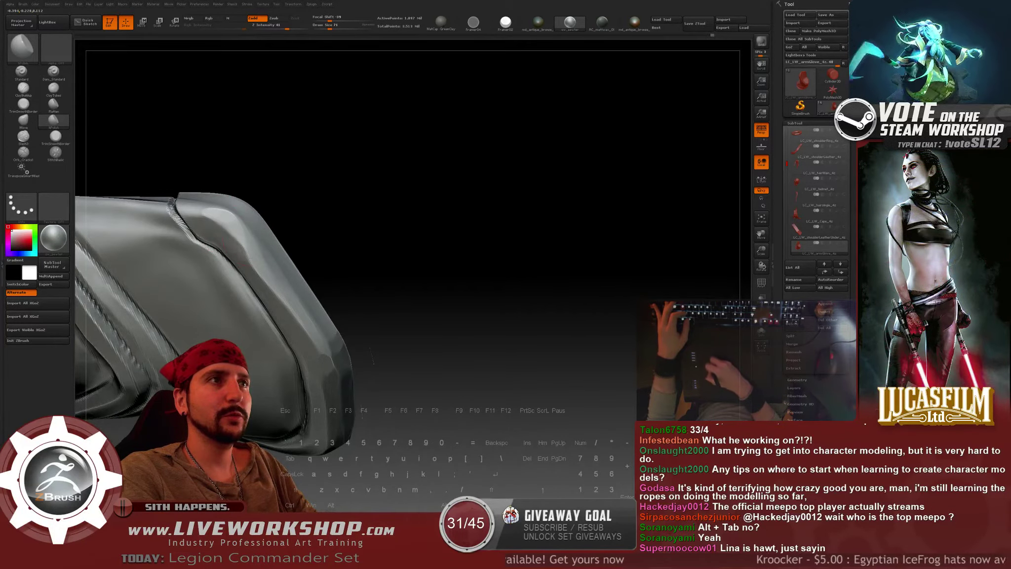
left_click_drag(332, 206, 230, 209)
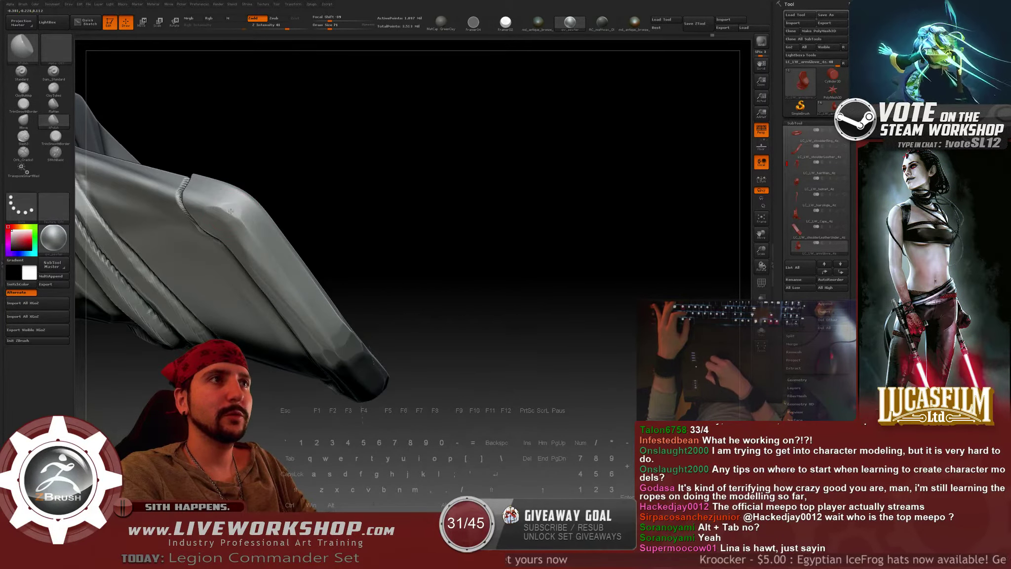
left_click_drag(281, 176, 340, 164)
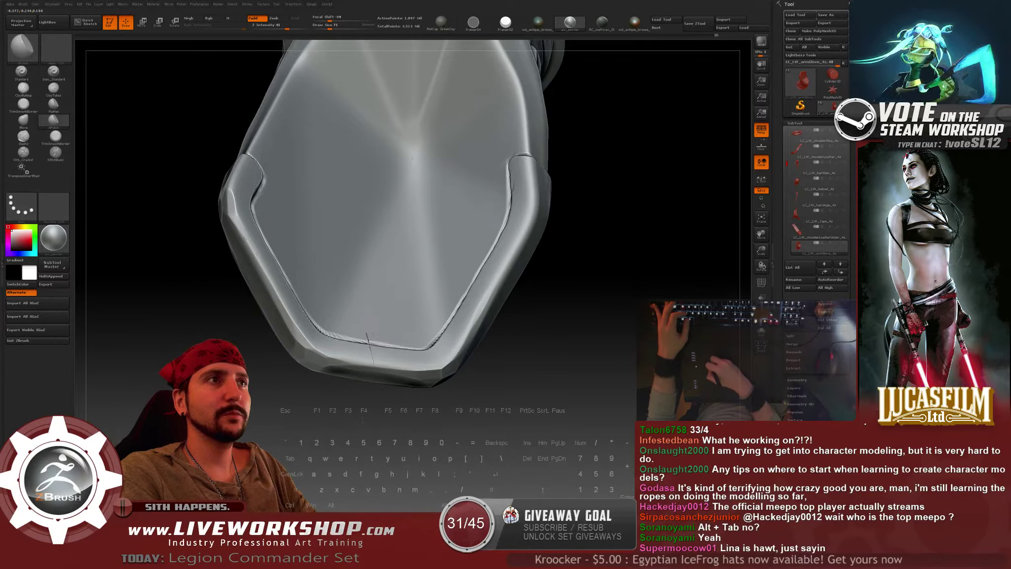
left_click_drag(237, 163, 307, 189)
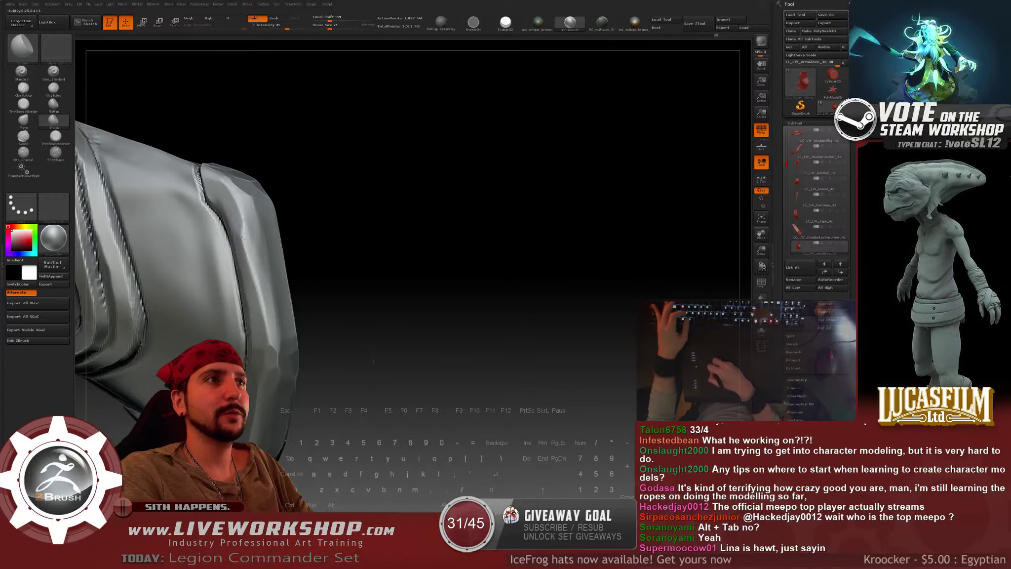
left_click_drag(249, 263, 218, 256)
Flatten the large plate between the upper rim and the raised bands into broad planes.
mouse_move(641, 149)
left_mouse_down("alt")
mouse_move(545, 197)
mouse_move(569, 141)
mouse_move(595, 202)
mouse_move(571, 158)
mouse_move(583, 210)
mouse_move(600, 195)
mouse_move(610, 201)
mouse_move(604, 227)
mouse_move(235, 156)
left_mouse_up("alt")
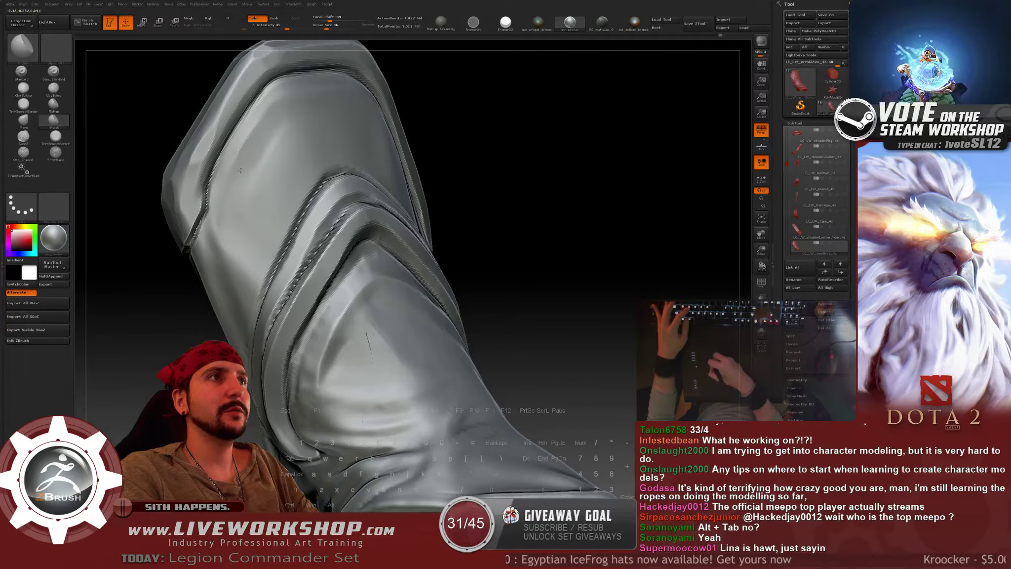
left_click_drag(275, 174, 280, 174)
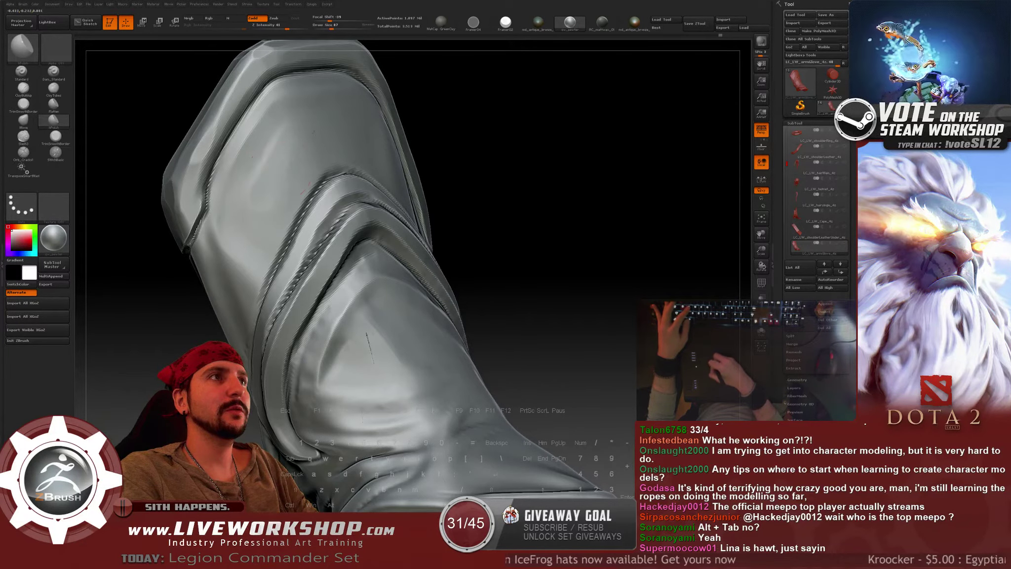
left_click_drag(457, 99, 380, 115)
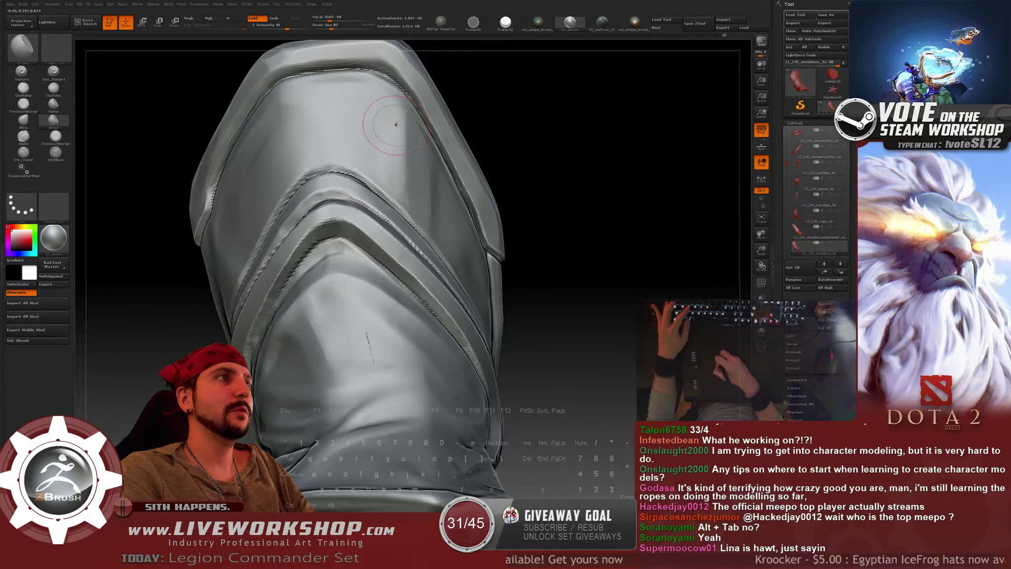
left_click_drag(502, 133, 457, 197)
left_click_drag(460, 250, 588, 178, "alt")
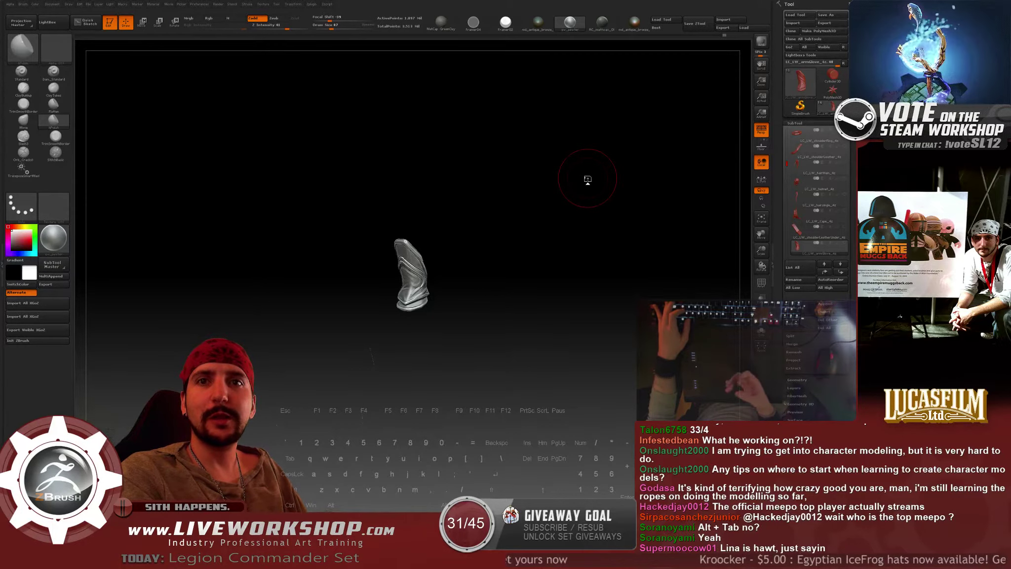
mouse_move(519, 249)
left_mouse_down()
mouse_move(529, 203)
mouse_move(605, 301)
mouse_move(589, 304)
mouse_move(620, 224)
mouse_move(614, 244)
mouse_move(656, 244)
mouse_move(303, 285)
left_mouse_up()
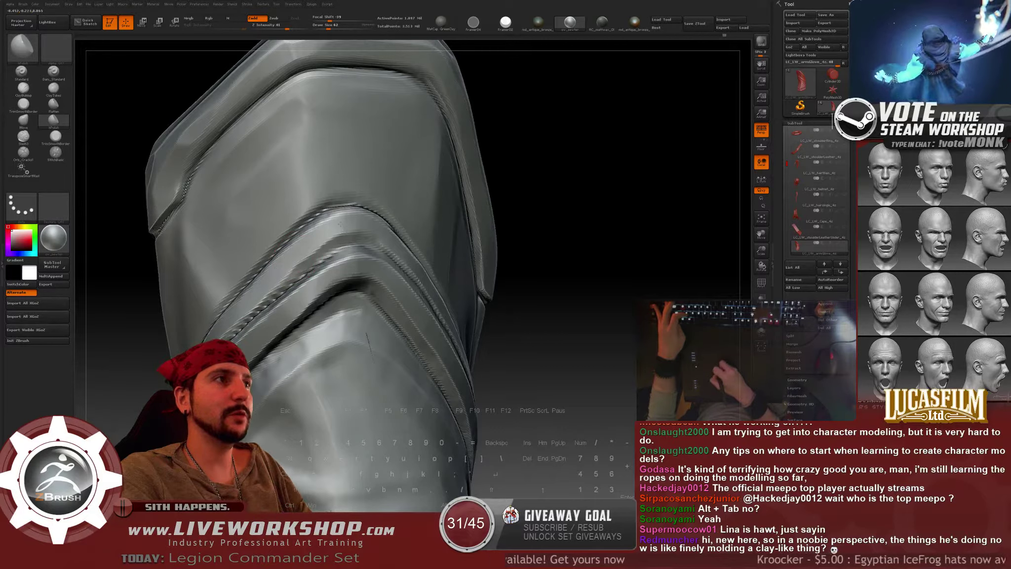
Flatten and smooth the raised bands across the middle of the guard with a resized brush.
left_click_drag(327, 243, 295, 269)
key("s")
left_click_drag(250, 320, 243, 320)
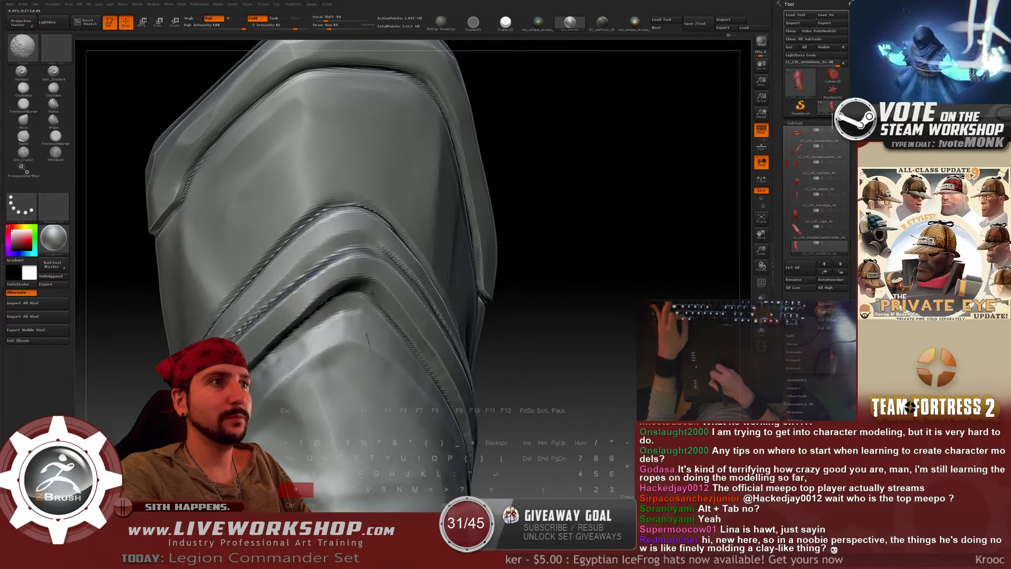
left_click_drag(562, 263, 518, 262)
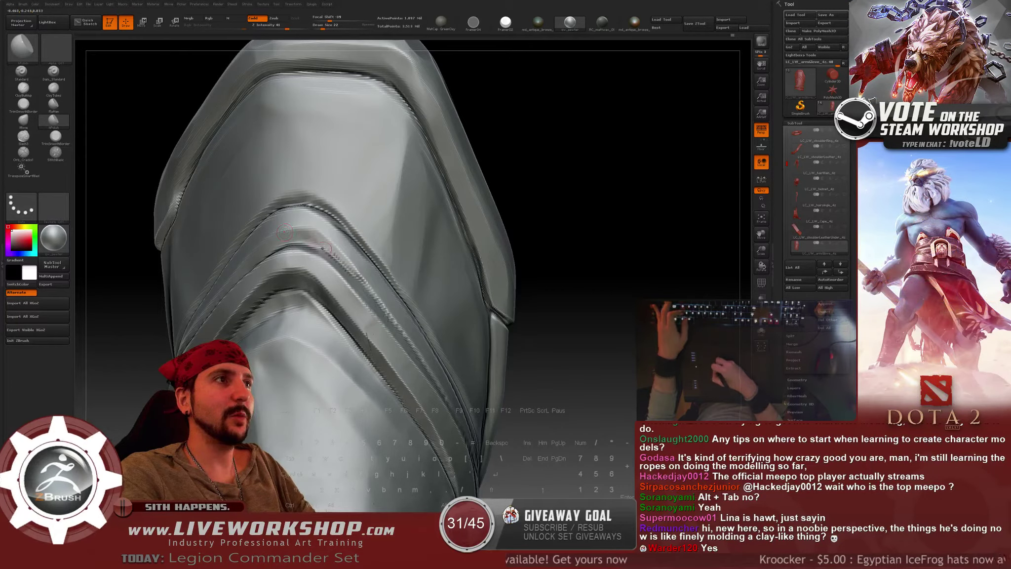
key("shift")
mouse_move(541, 277)
left_mouse_down("alt")
mouse_move(526, 237)
mouse_move(485, 264)
mouse_move(520, 169)
mouse_move(511, 269)
left_mouse_up("alt")
mouse_move(511, 274)
left_mouse_down()
mouse_move(546, 291)
mouse_move(505, 274)
left_mouse_up()
left_click_drag(523, 232, 456, 199, "alt")
Switch to Softimage, examine how the low-poly forearm guard sits around the character's arm, and return to ZBrush.
key("super")
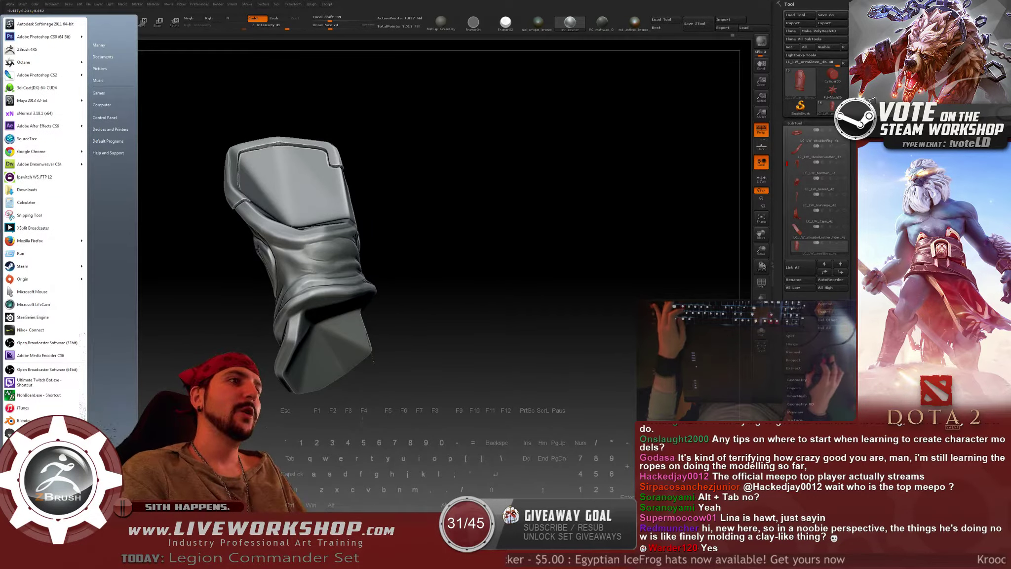
key("alt+Tab")
right_click_drag(375, 247, 523, 247)
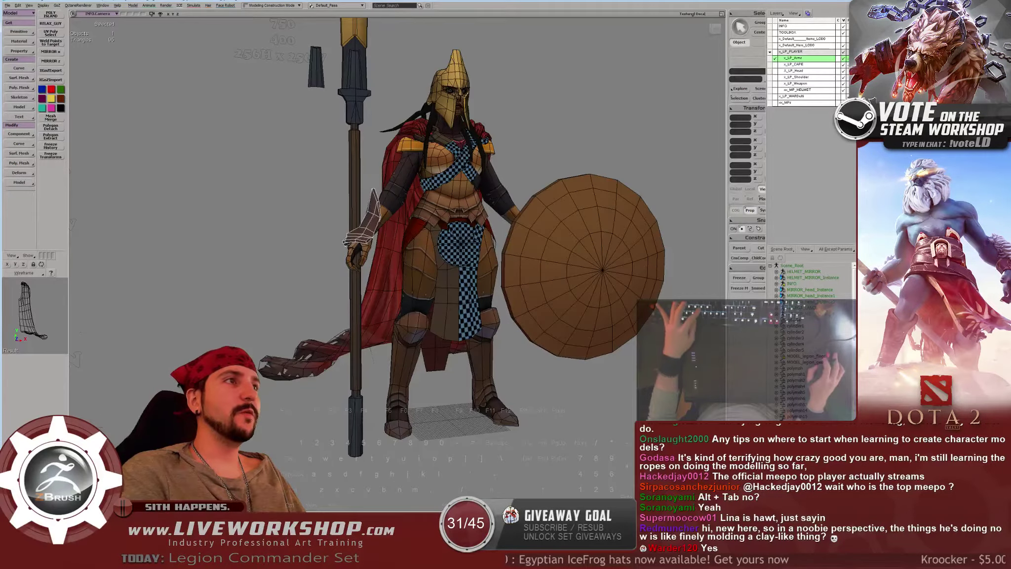
key("f")
right_click_drag(375, 247, 533, 247)
key("space")
mouse_move(425, 247)
right_mouse_down()
mouse_move(346, 257)
mouse_move(316, 247)
mouse_move(499, 247)
mouse_move(390, 247)
right_mouse_up()
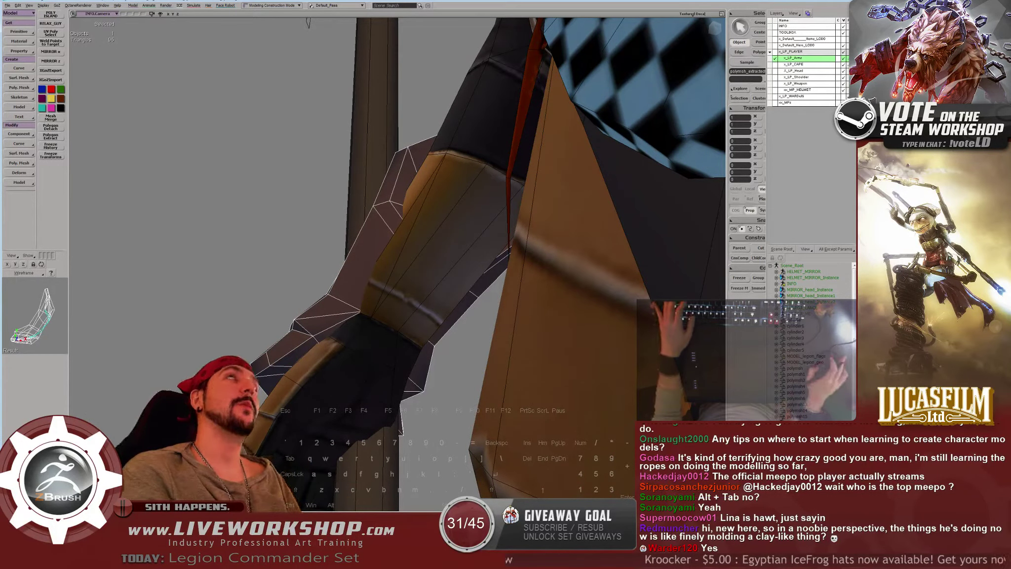
key("alt+Tab")
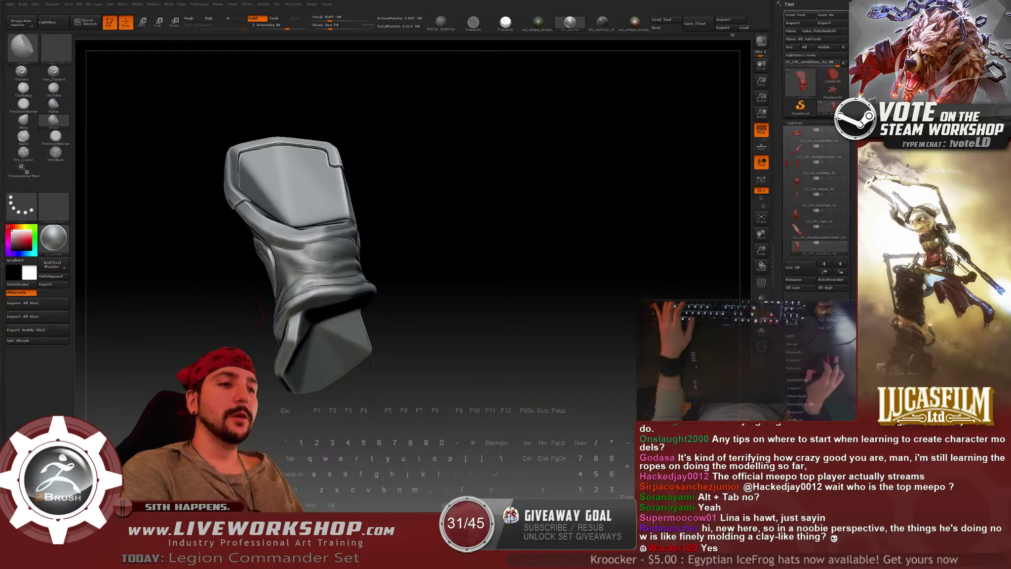
Show all subtools again and hide the shield and its extracted pieces to expose the guard on the character's arm.
mouse_move(445, 225)
left_mouse_down()
mouse_move(460, 191)
mouse_move(420, 206)
mouse_move(427, 230)
mouse_move(429, 220)
left_mouse_up()
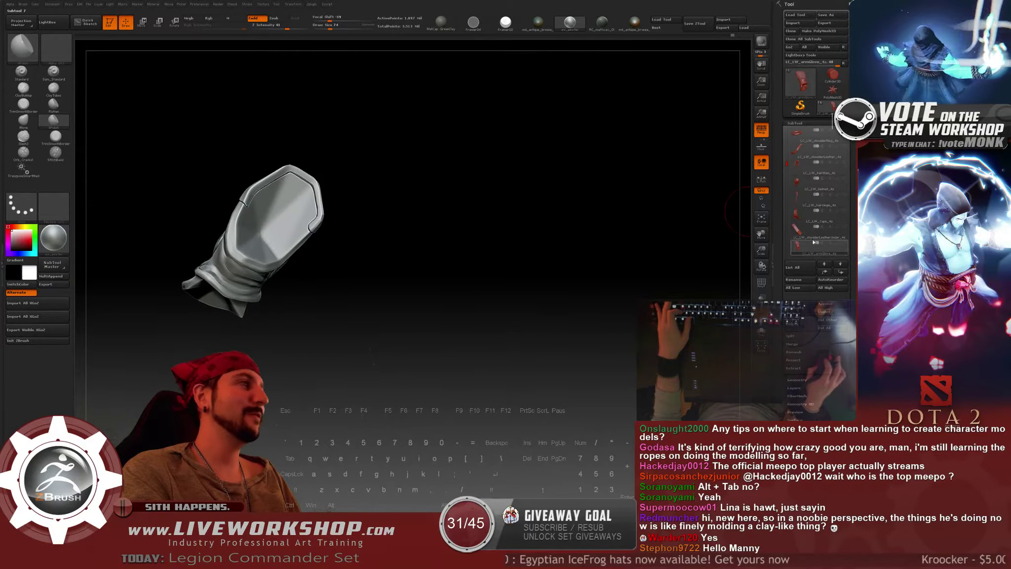
left_click(845, 243, "alt")
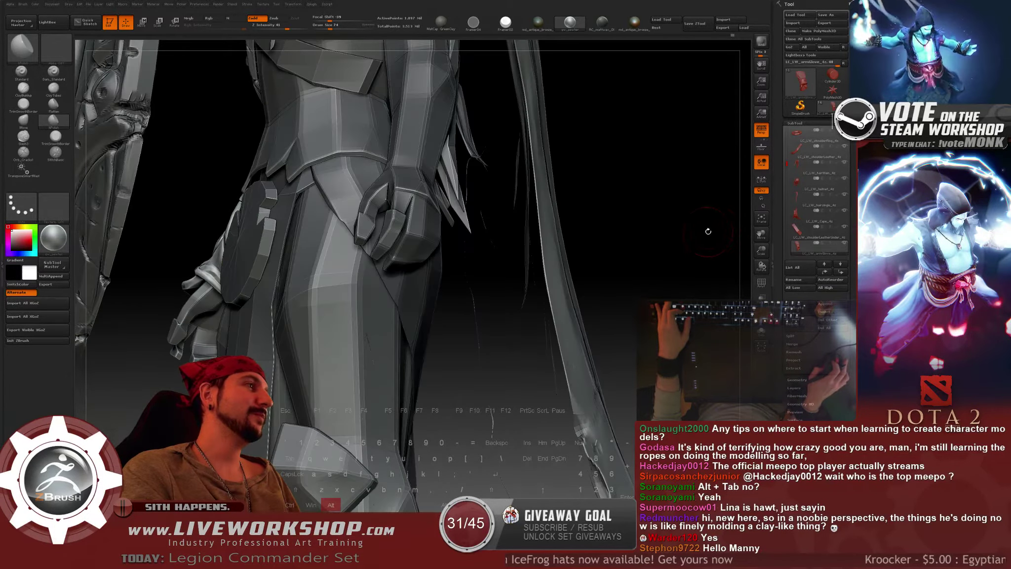
left_click_drag(713, 228, 672, 217, "alt")
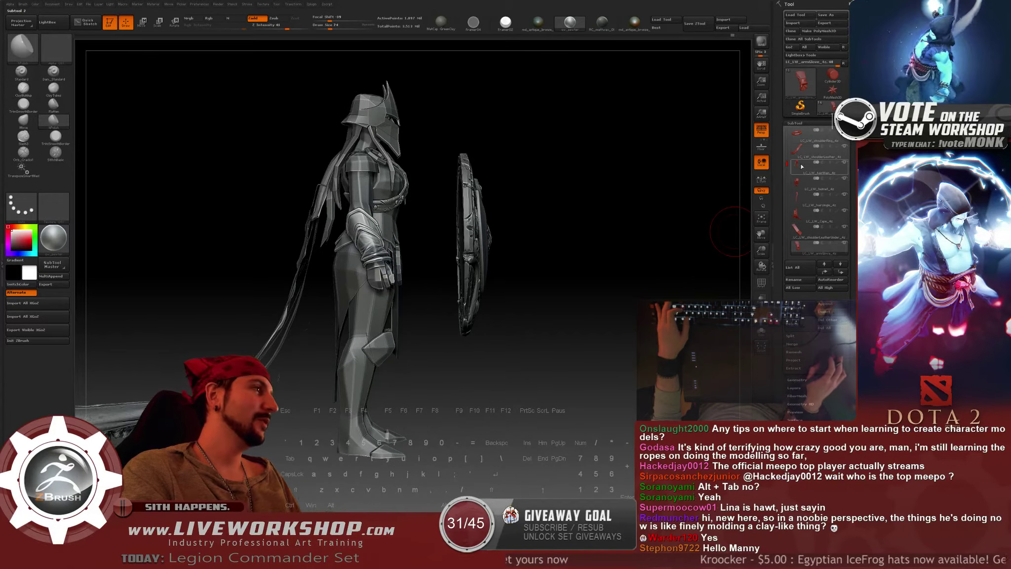
left_click_drag(788, 164, 792, 183)
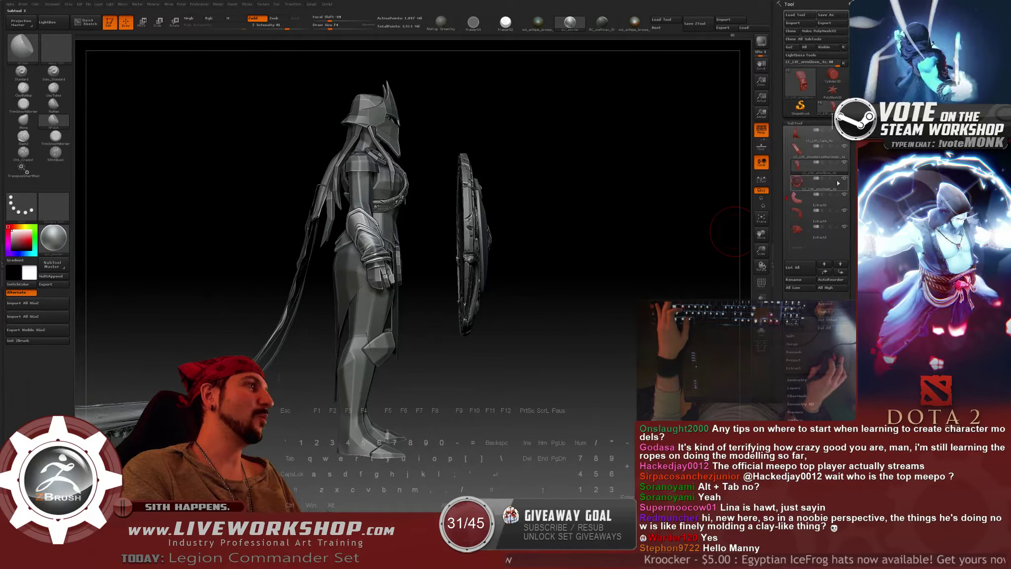
left_click(846, 178)
left_click(845, 228)
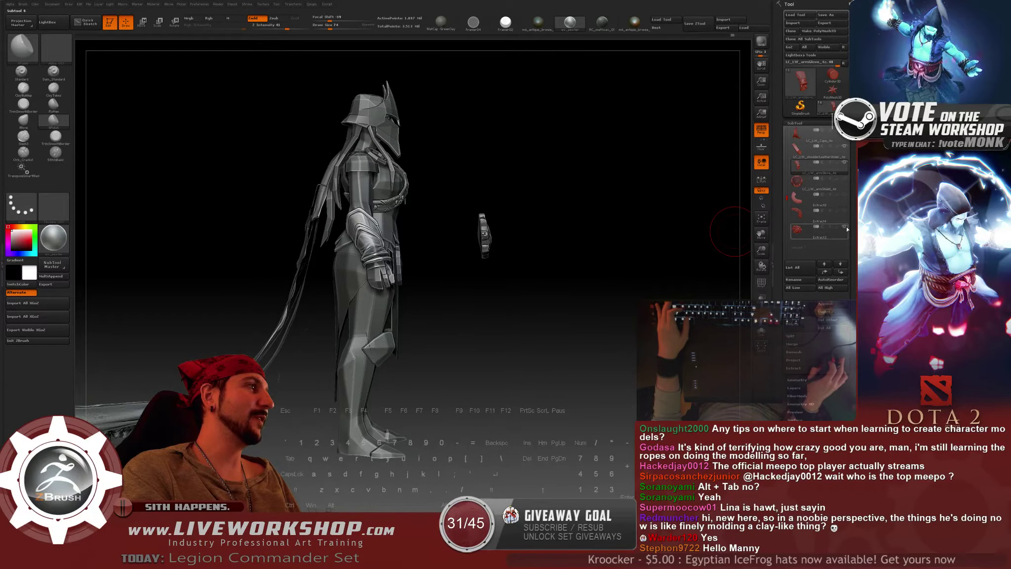
left_click_drag(615, 194, 553, 198)
left_click_drag(345, 153, 292, 165, "alt")
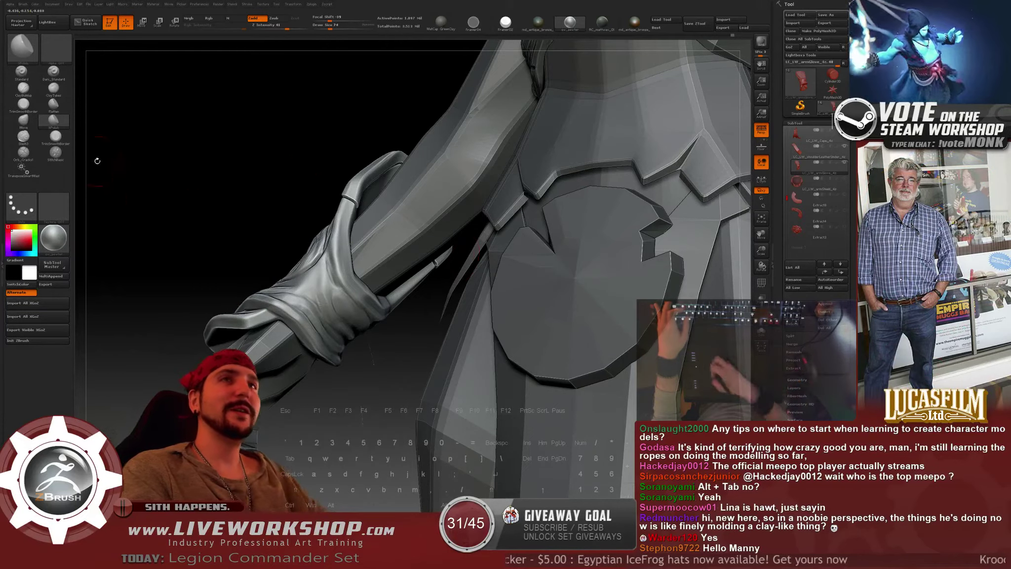
Carve into the inner edge of the guard's cloth wrap with an enlarged Clay Buildup brush and undo the last stroke.
key("b")
key("c")
key("b")
mouse_move(100, 140)
left_mouse_down()
mouse_move(169, 161)
mouse_move(198, 139)
left_mouse_up()
key("bracketright")
key("bracketright")
key("bracketright")
key("bracketright")
key("bracketright")
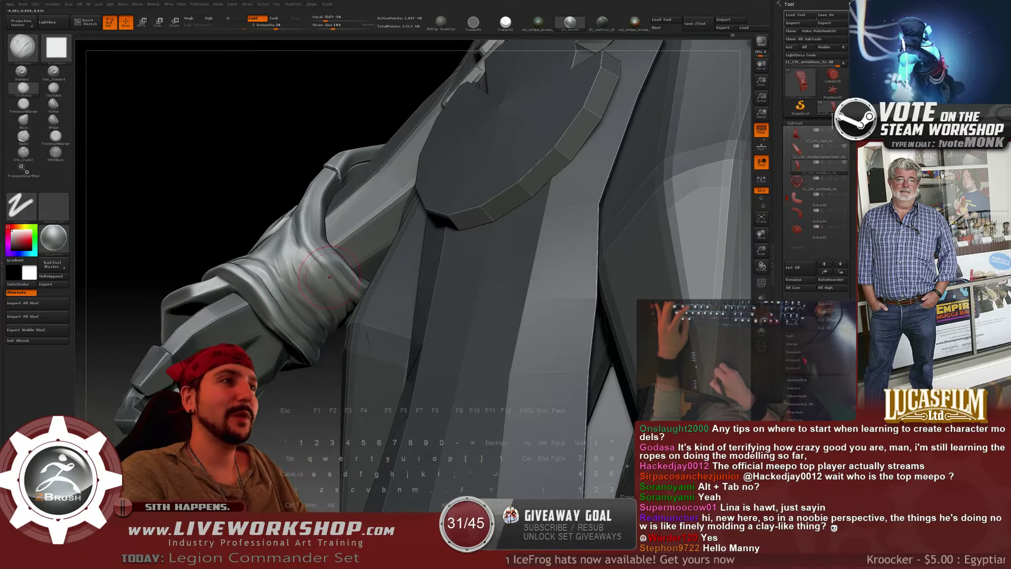
left_click_drag(337, 273, 345, 270, "alt")
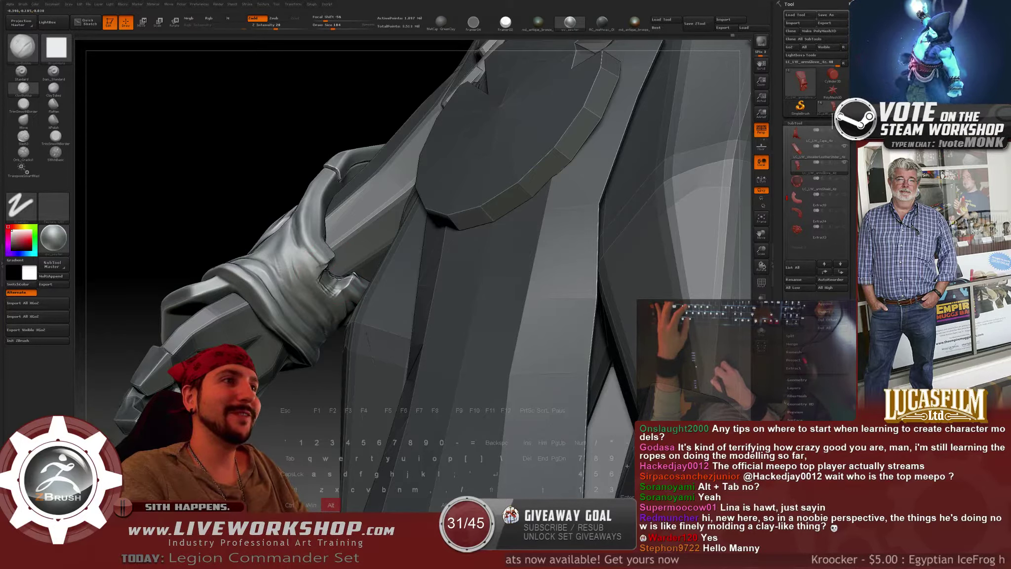
key("ctrl+z")
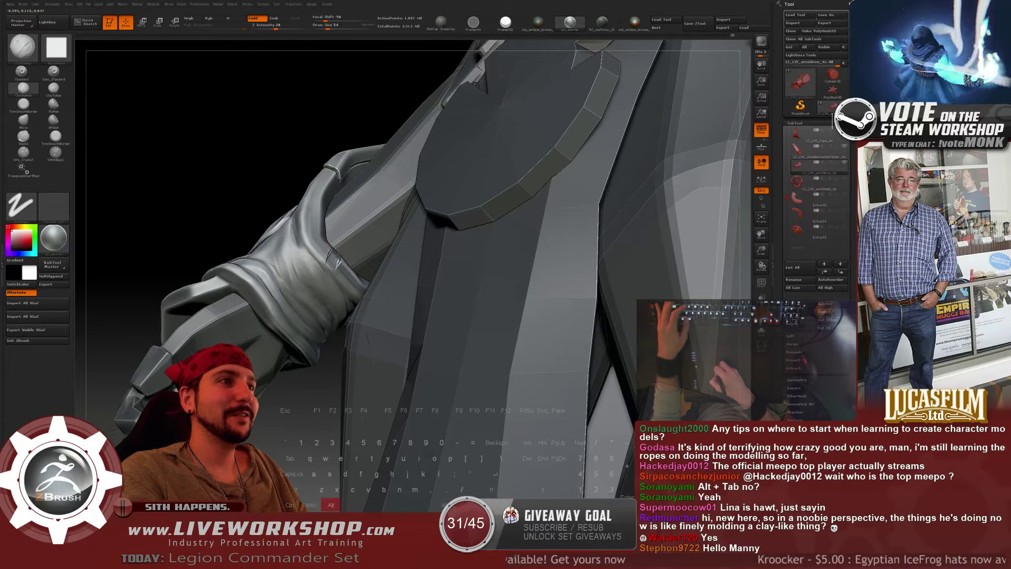
Switch to Softimage, select the character's body mesh and examine the low-poly guard around the forearm.
key("super")
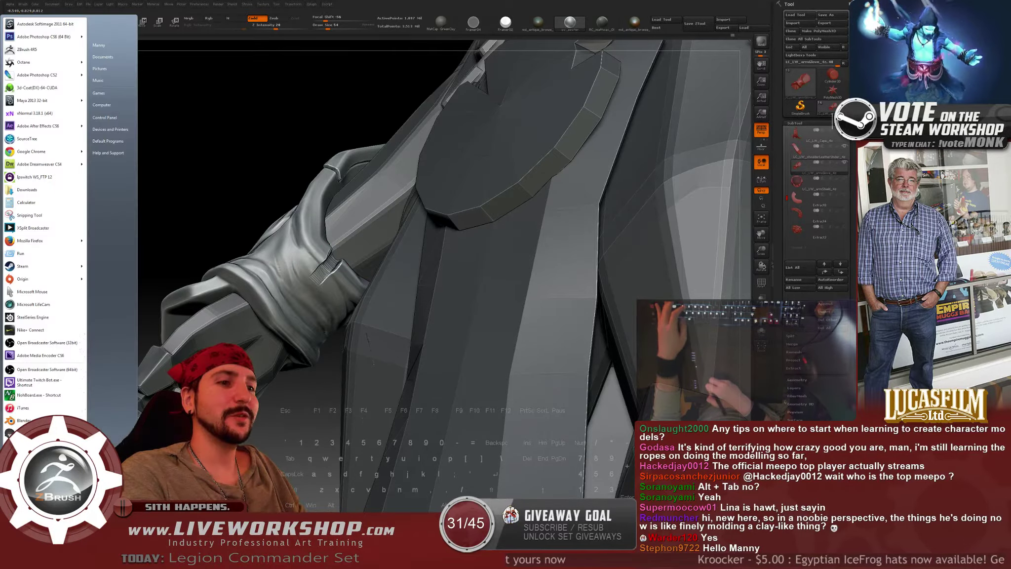
left_click_drag(617, 140, 687, 130)
left_click(410, 267)
left_click_drag(340, 252, 373, 381)
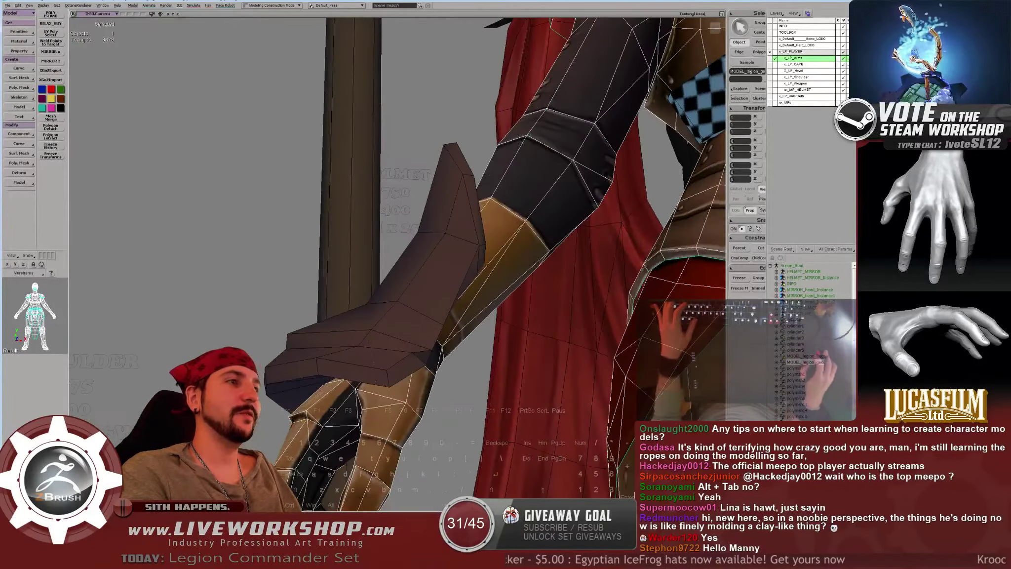
Switch back to ZBrush and save the ZTool over its existing file.
key("alt+Tab")
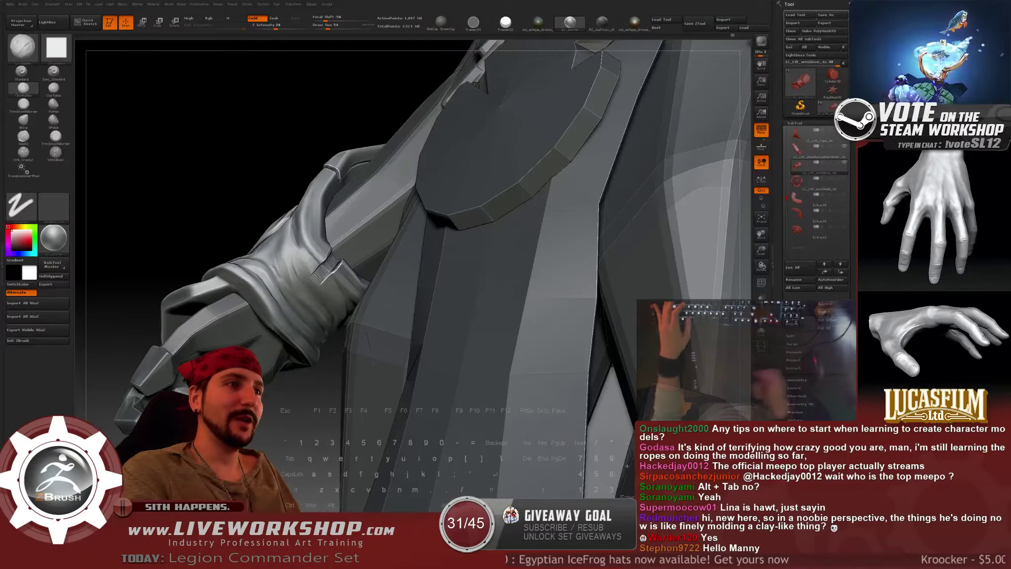
left_click_drag(239, 158, 302, 259)
left_click_drag(304, 302, 291, 299)
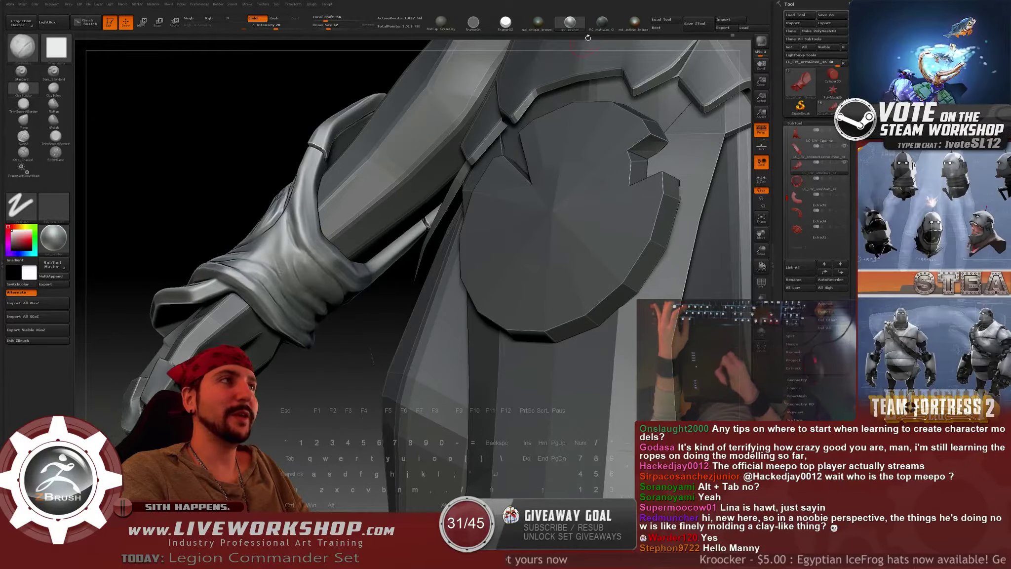
left_click(694, 25)
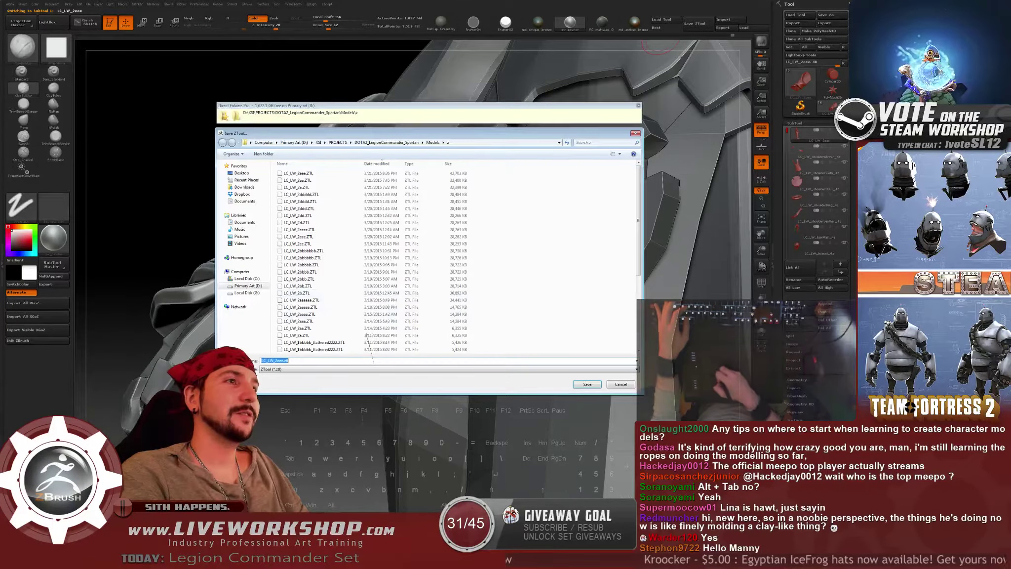
key("Return")
key("Return")
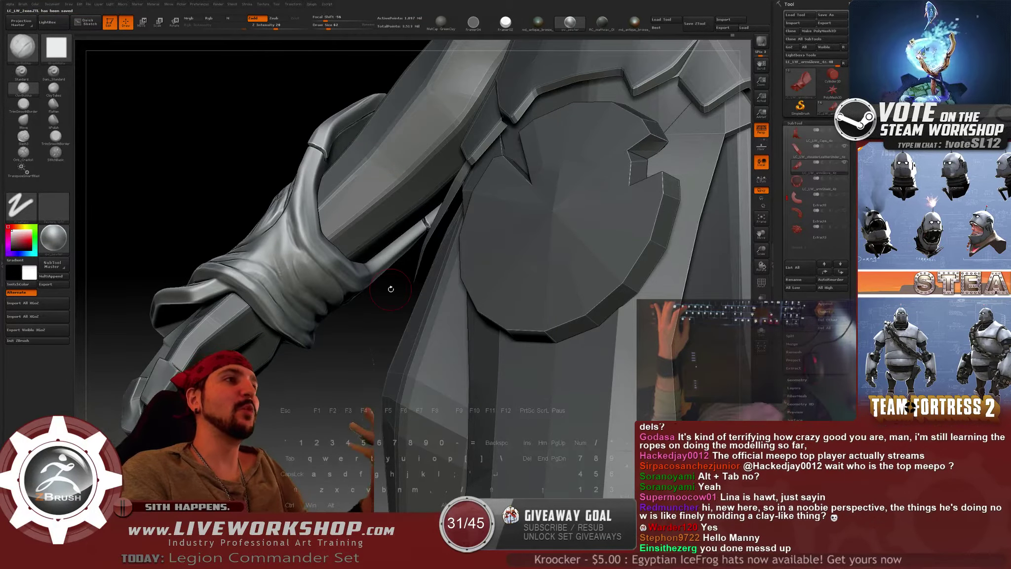
Switch to Softimage, compare the open underside of the low-poly guard with the sculpted wrap, and return to ZBrush.
left_click_drag(307, 382, 333, 353)
key("super")
key("alt+Tab")
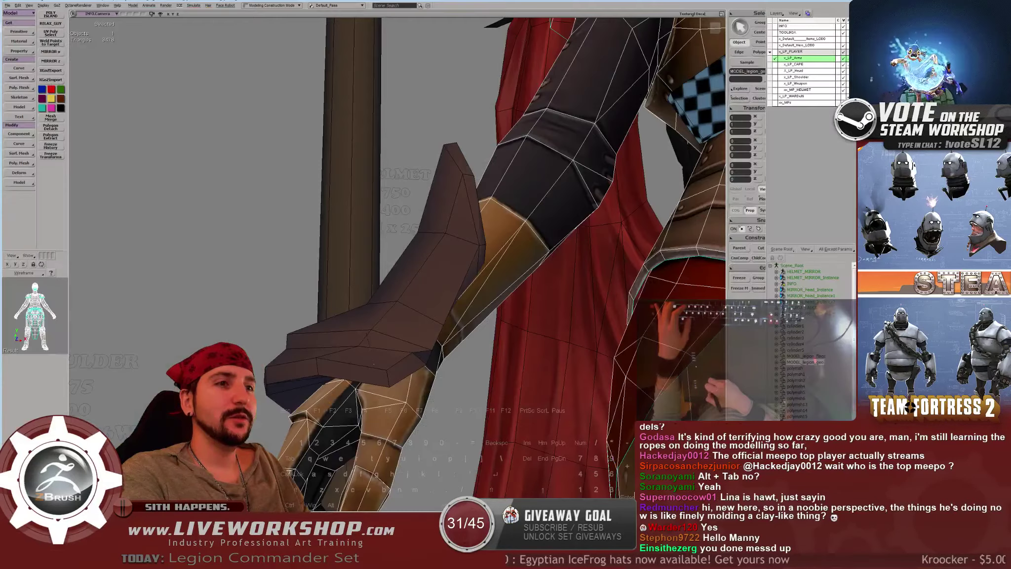
key("space")
right_click_drag(374, 364, 384, 342)
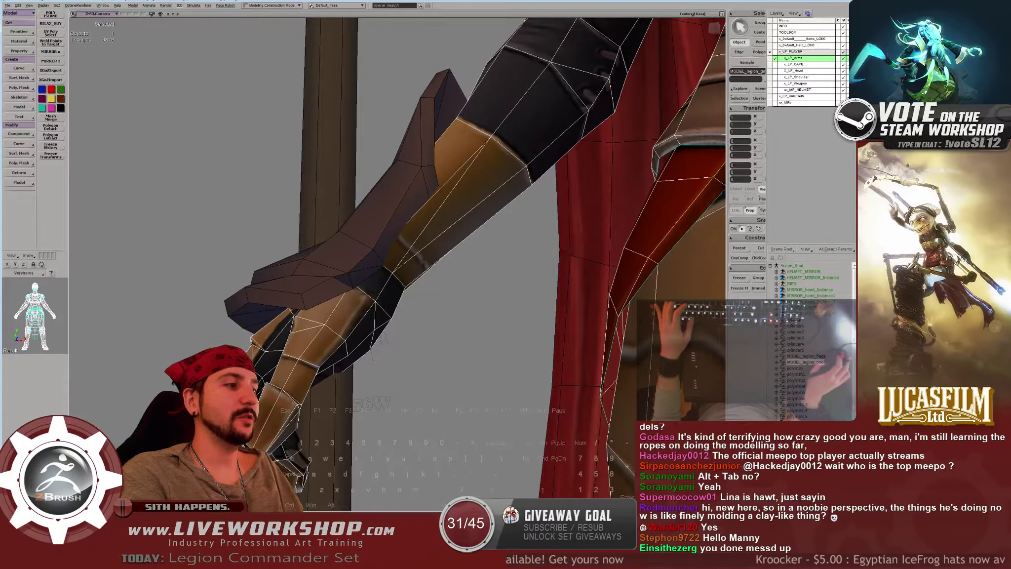
key("alt+Tab")
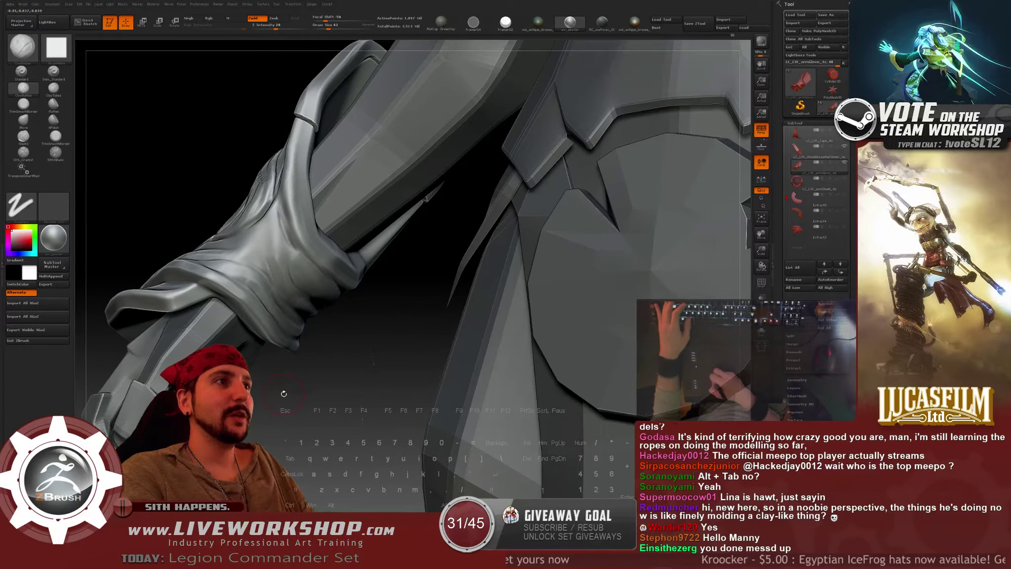
Carve a gap through the cloth wrap on the inner side of the wrist with the Clay Buildup brush.
left_click_drag(285, 398, 251, 306)
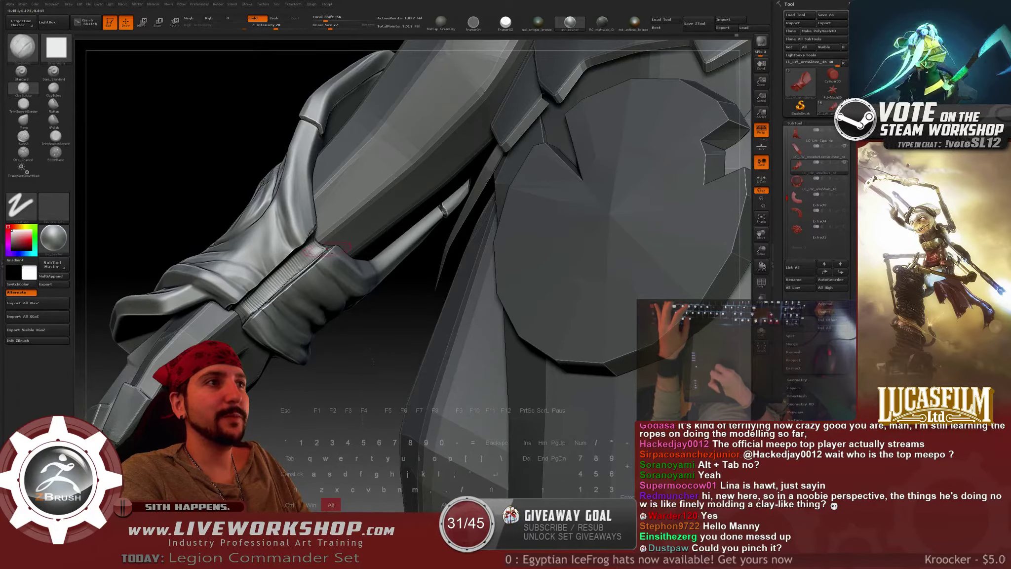
mouse_move(395, 294)
left_mouse_down()
mouse_move(269, 287)
mouse_move(318, 256)
mouse_move(275, 306)
left_mouse_up()
right_click_drag(273, 337, 272, 281)
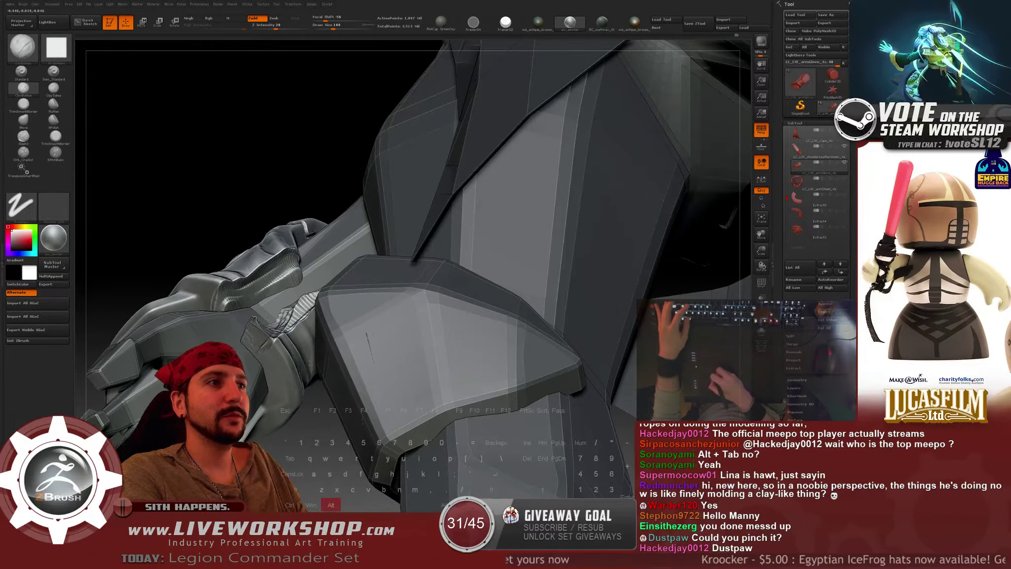
right_click_drag(271, 381, 296, 398)
Make the forearm guard visible again beside the body, select it and isolate it from the other subtools.
left_click(847, 165, "alt")
left_click(848, 165, "alt")
left_click(847, 165, "alt")
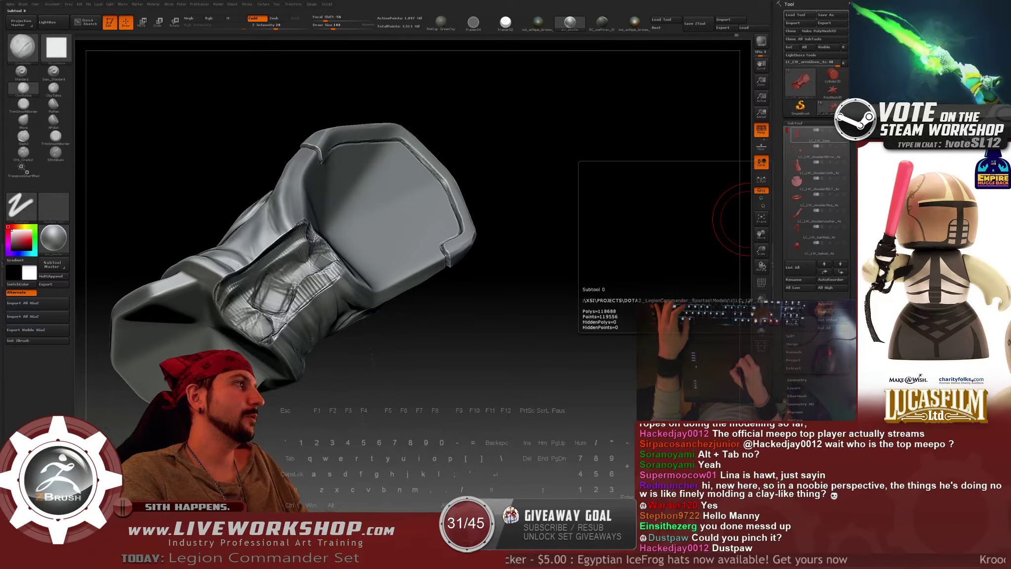
left_click(807, 135)
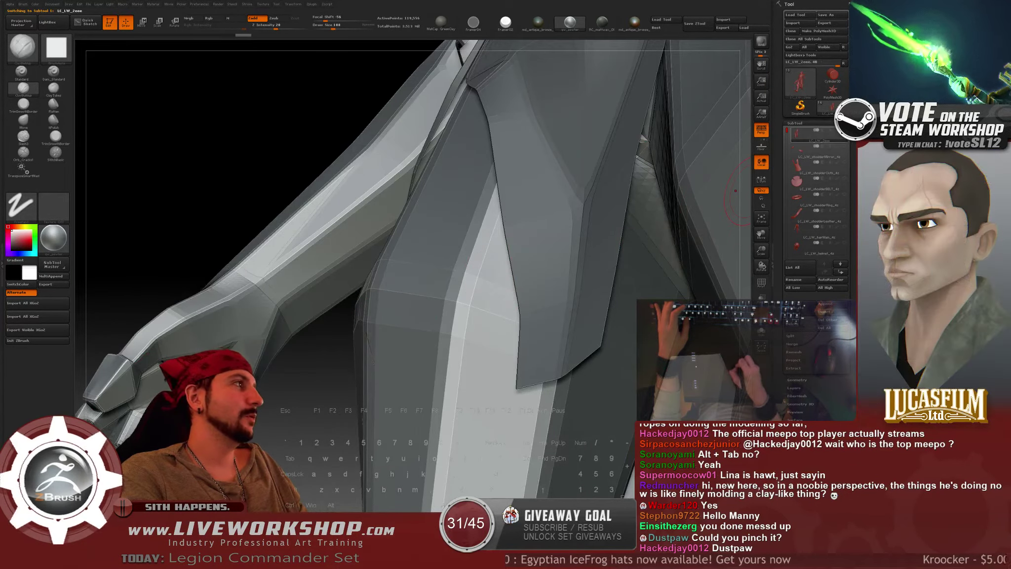
scroll(797, 139, "down", 1)
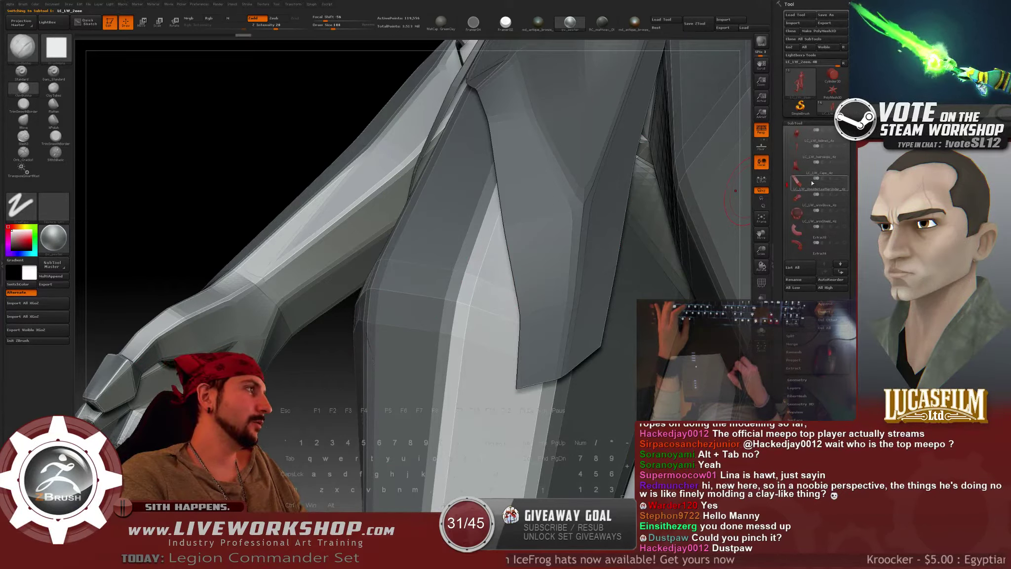
mouse_move(805, 203)
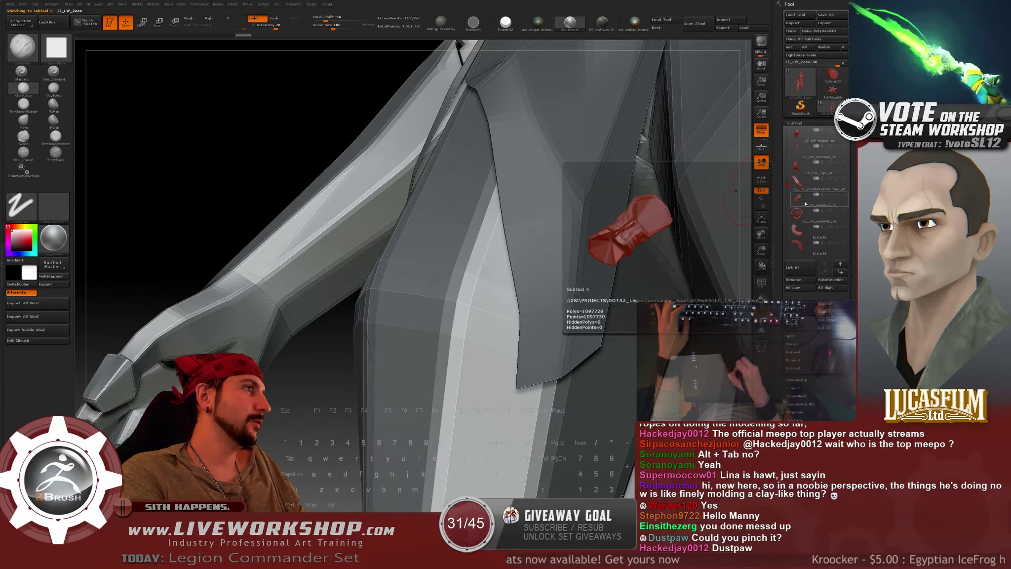
left_click(844, 196)
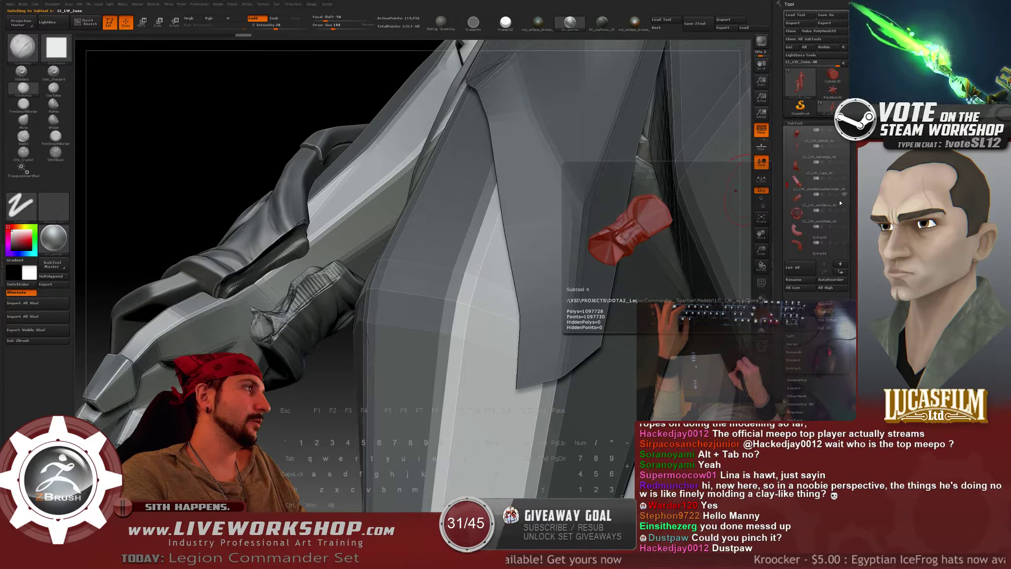
left_click(840, 202)
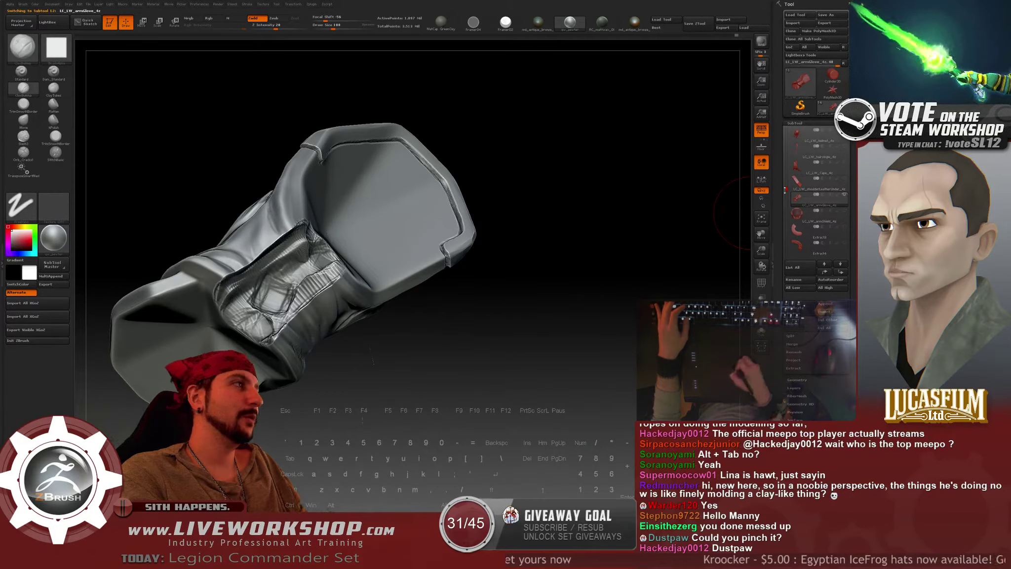
scroll(787, 190, "down", 1)
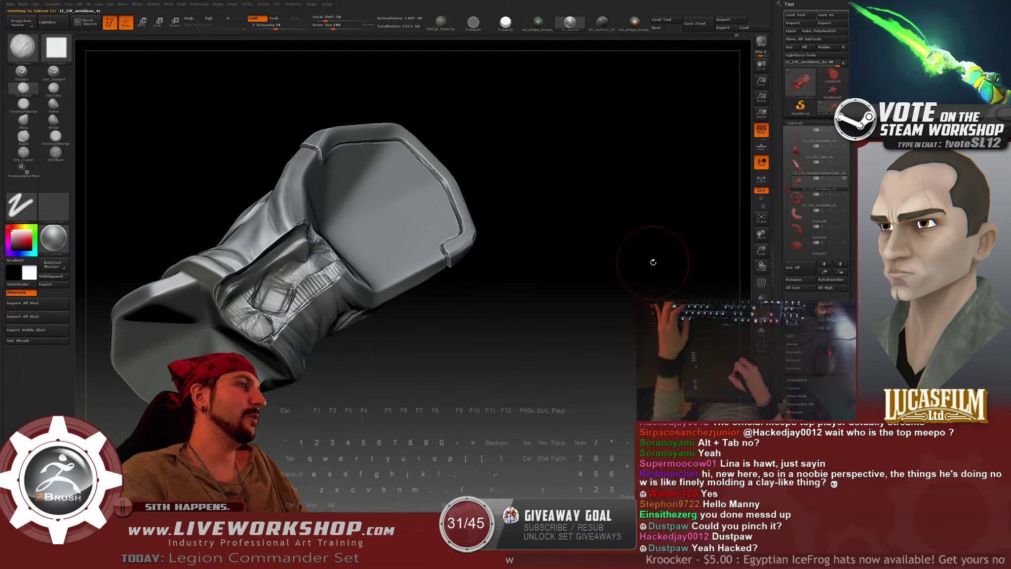
Carve deeper into the recess in the isolated guard's cloth wrap and show the other subtools again.
left_click_drag(523, 318, 503, 215)
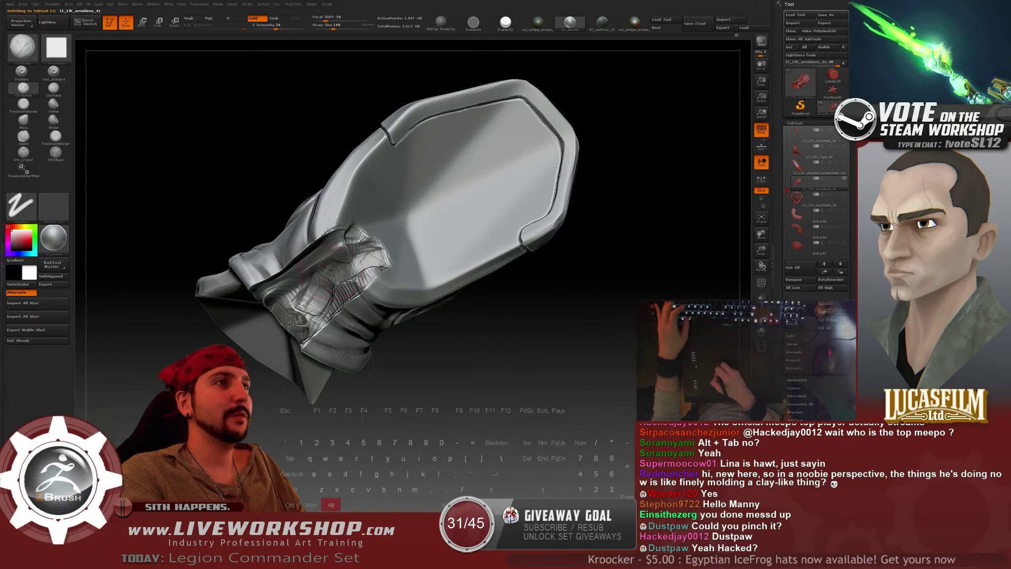
mouse_move(345, 249)
left_mouse_down("alt")
mouse_move(395, 237)
mouse_move(346, 269)
left_mouse_up("alt")
left_click_drag(533, 342, 582, 316)
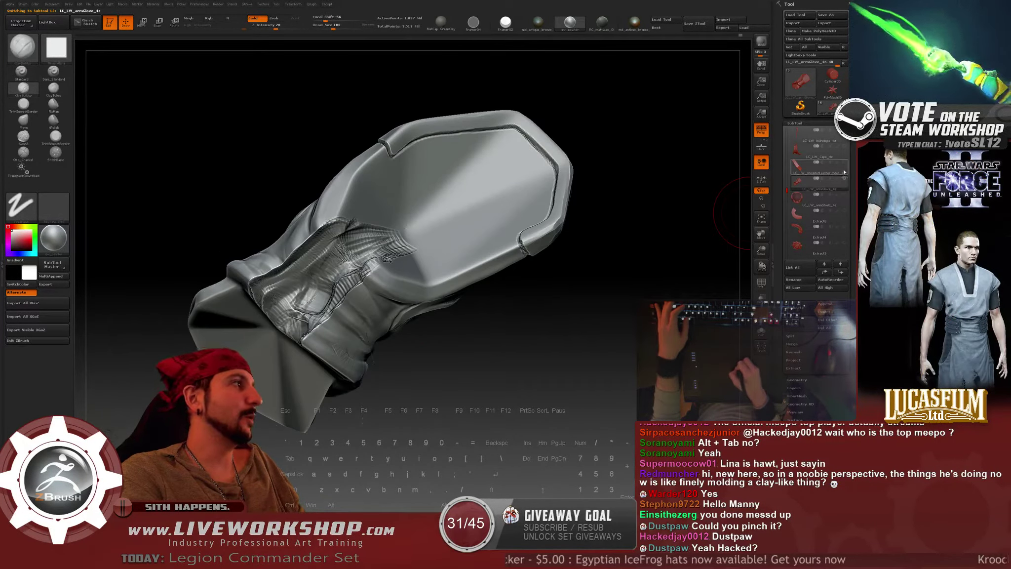
left_click(846, 178)
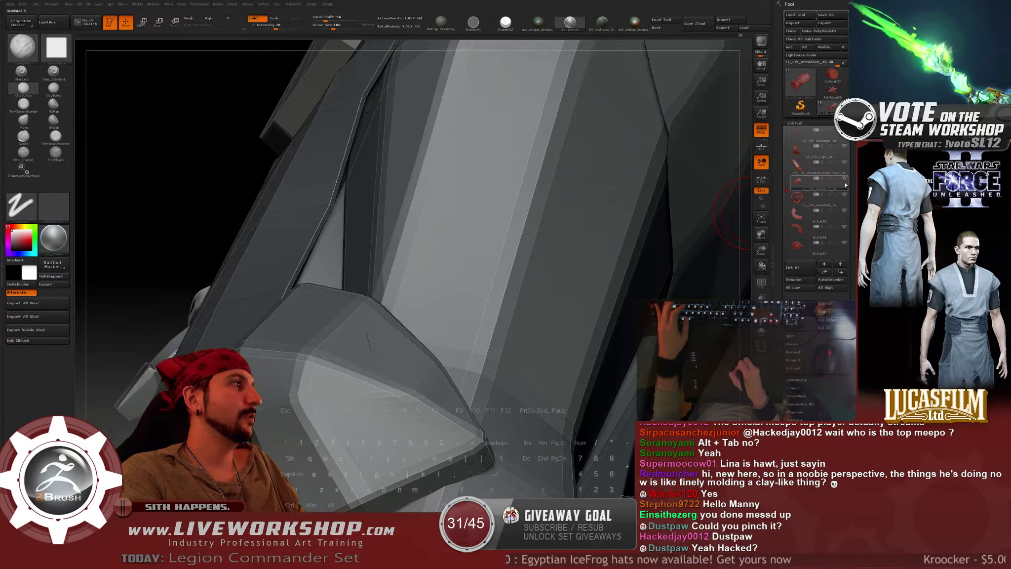
Switch to Softimage, examine the low-poly guard from the arm's other side, and return to ZBrush.
left_click_drag(190, 188, 368, 345)
key("super")
key("space")
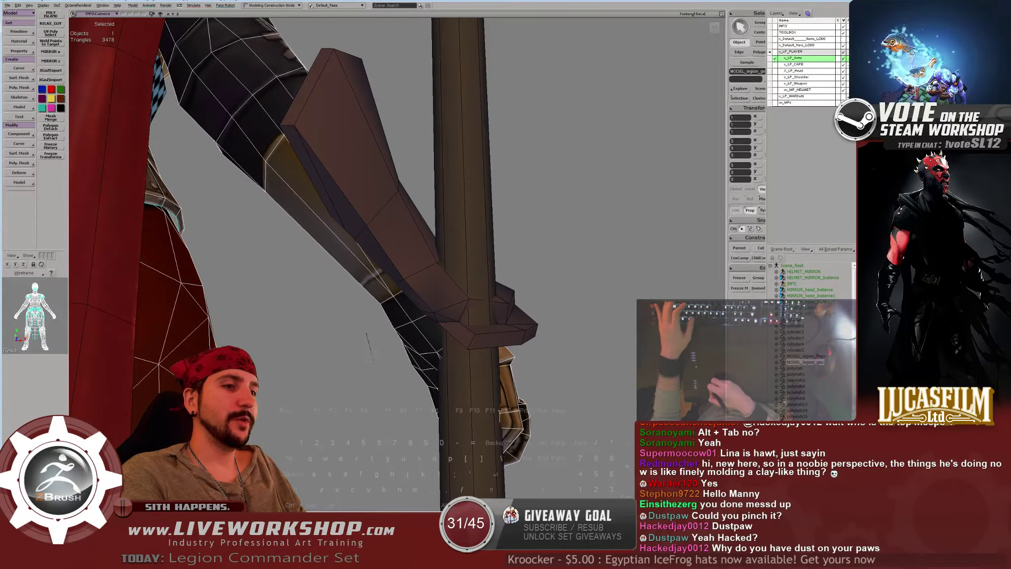
key("alt+Tab")
Carve away the thick cloth folds bridging the underside of the wrist to open up the wrap.
mouse_move(498, 391)
left_mouse_down()
mouse_move(379, 457)
mouse_move(459, 420)
left_mouse_up()
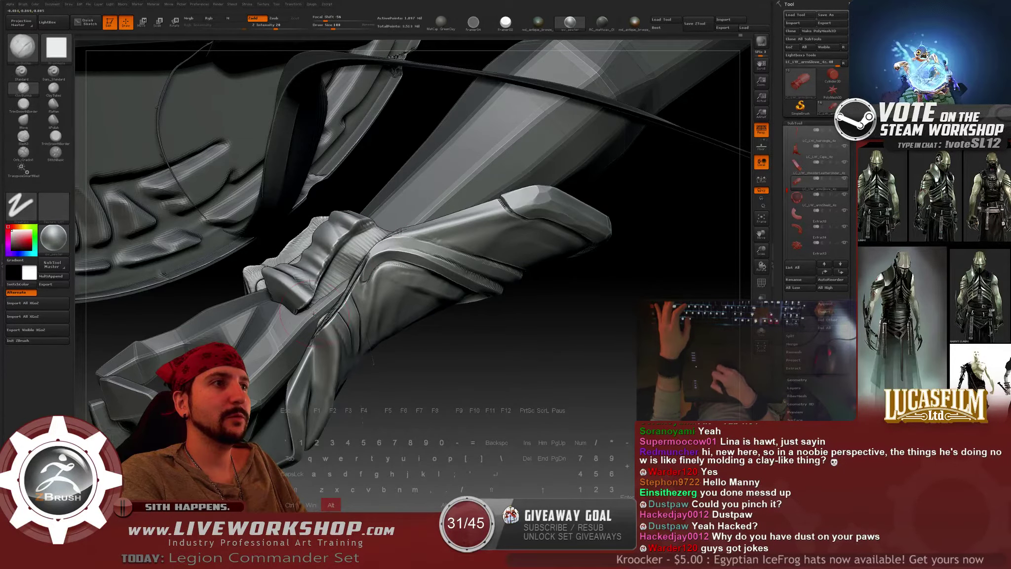
mouse_move(475, 349)
left_mouse_down()
mouse_move(319, 298)
mouse_move(332, 305)
left_mouse_up()
left_click_drag(444, 353, 494, 352)
mouse_move(410, 331)
left_mouse_down()
mouse_move(330, 293)
mouse_move(316, 299)
mouse_move(344, 271)
left_mouse_up()
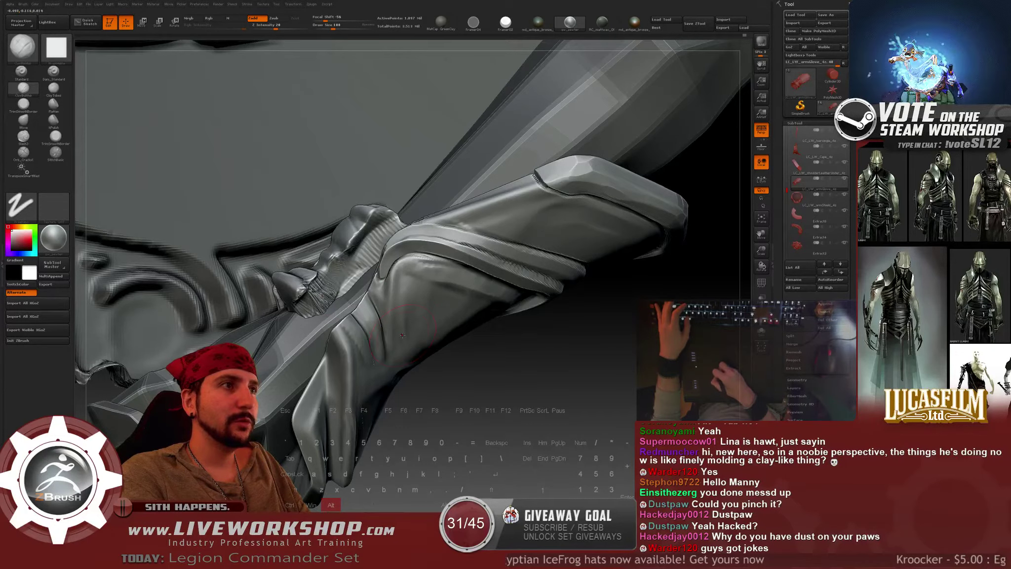
left_click_drag(440, 350, 494, 348)
mouse_move(312, 312)
left_mouse_down("alt")
mouse_move(309, 283)
mouse_move(349, 213)
mouse_move(417, 180)
left_mouse_up("alt")
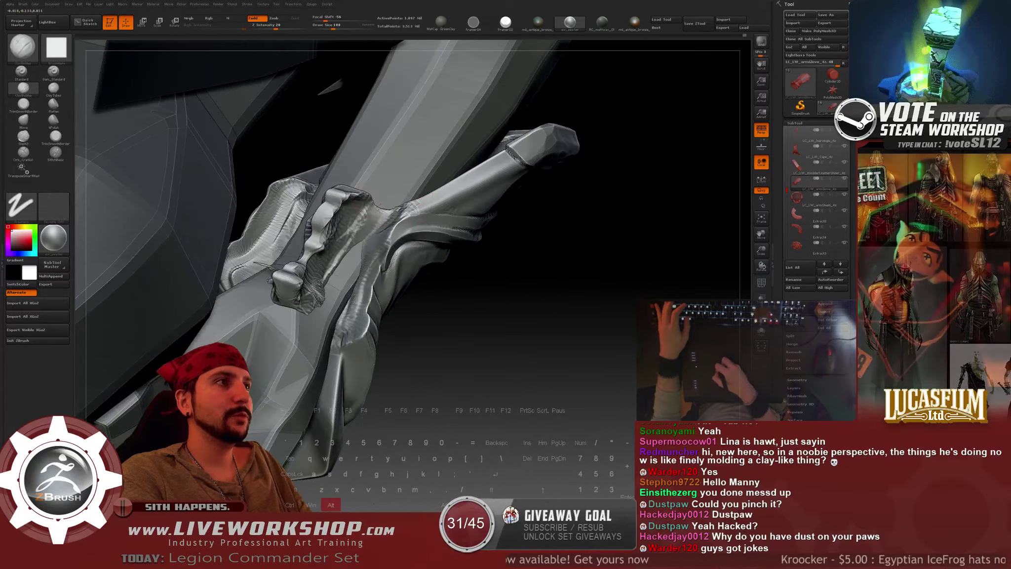
mouse_move(537, 303)
left_mouse_down()
mouse_move(345, 217)
mouse_move(385, 200)
mouse_move(358, 212)
mouse_move(544, 247)
mouse_move(548, 232)
left_mouse_up()
mouse_move(361, 212)
left_mouse_down("alt")
mouse_move(371, 205)
mouse_move(336, 222)
mouse_move(344, 231)
mouse_move(320, 261)
mouse_move(322, 220)
left_mouse_up("alt")
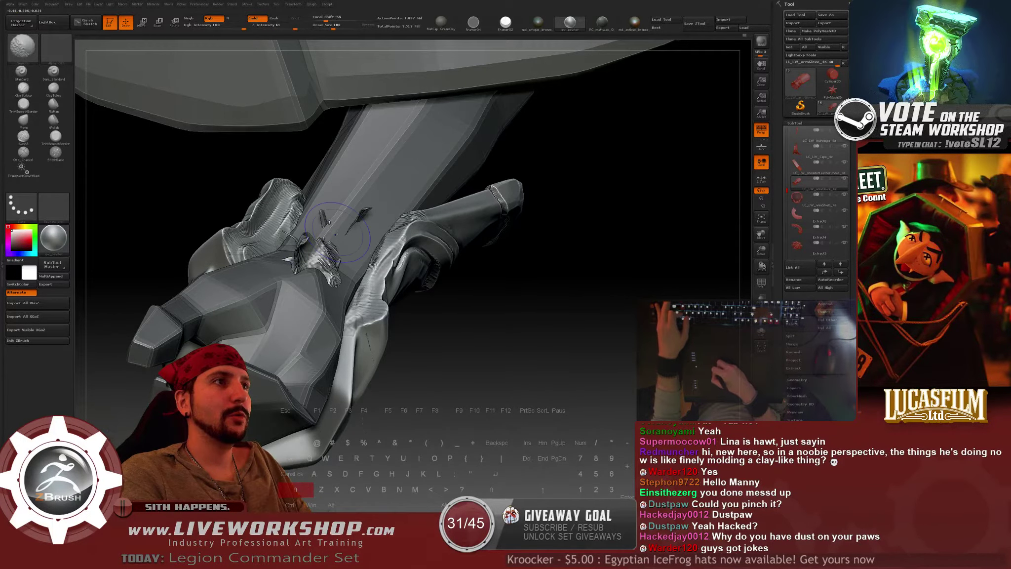
Cut down the remaining scraps of cloth between the two sides of the opened wrap.
left_click_drag(508, 264, 444, 271)
mouse_move(316, 237)
left_mouse_down("alt")
mouse_move(304, 257)
mouse_move(336, 232)
left_mouse_up("alt")
left_click_drag(477, 289, 494, 311)
left_click_drag(326, 267, 328, 286, "alt")
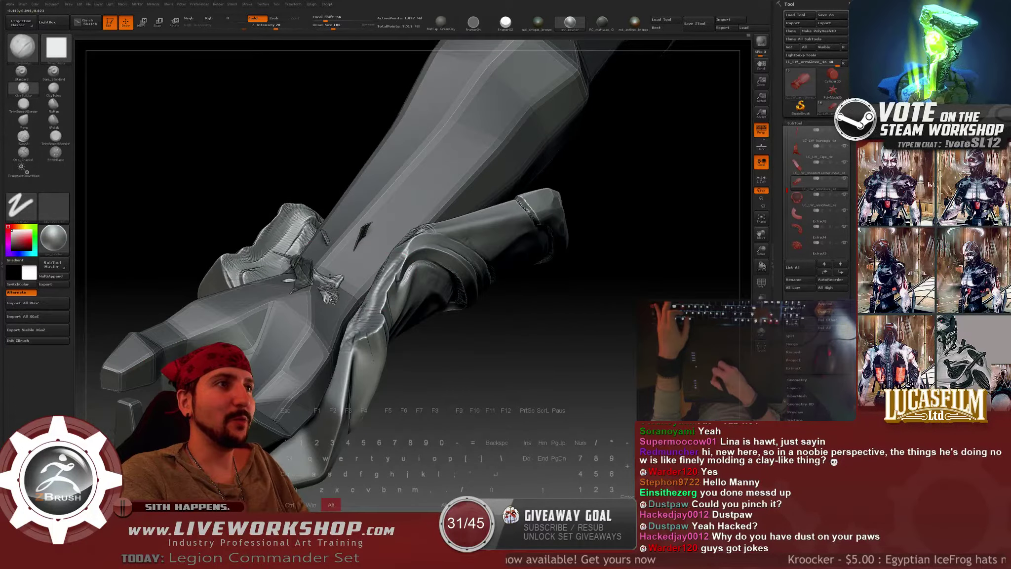
Smooth the leftover cloth scraps that protrude through the surface of the arm and wrist.
left_click_drag(367, 223, 357, 240, "shift")
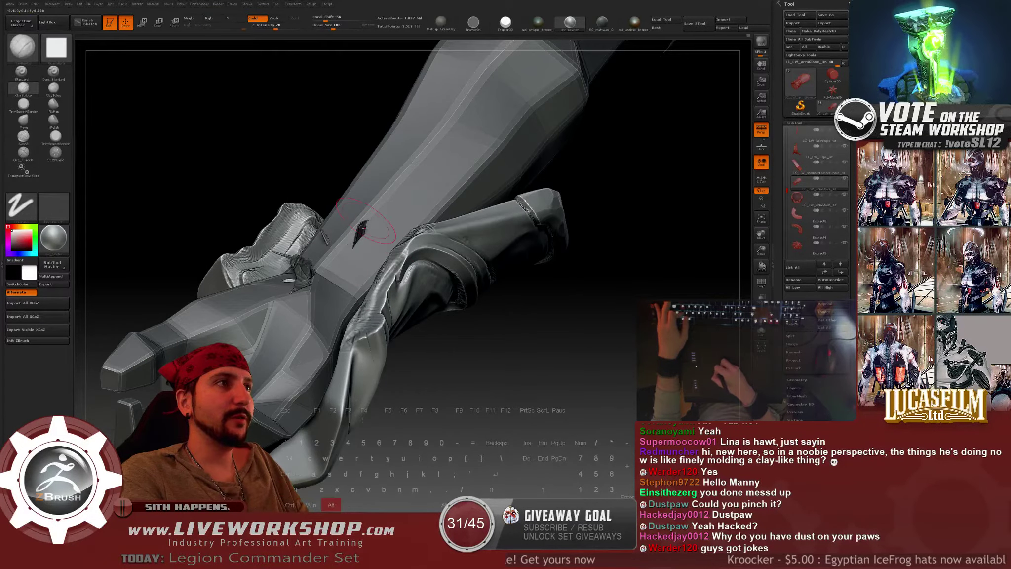
left_click_drag(494, 304, 410, 287)
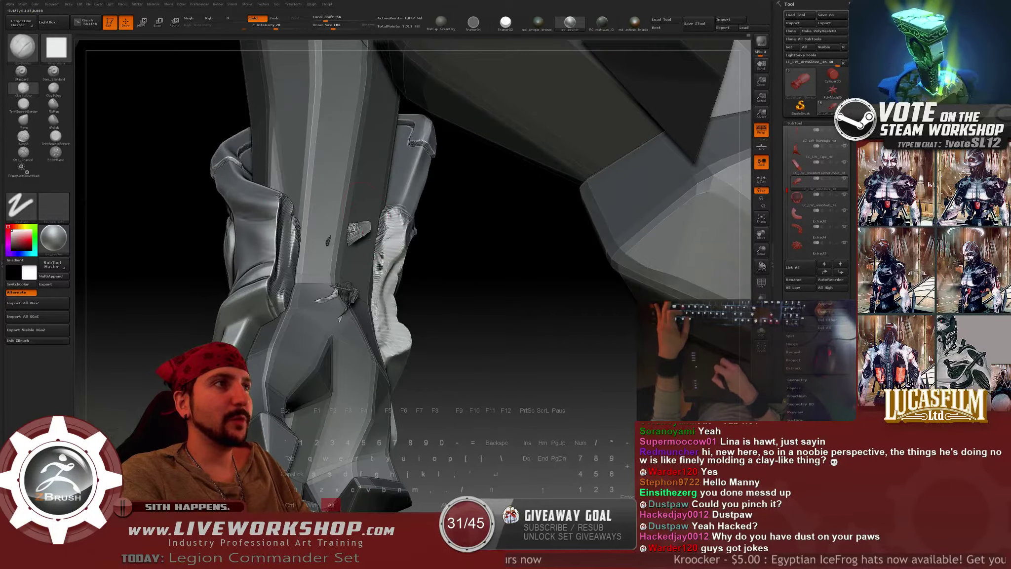
left_click_drag(505, 303, 497, 293)
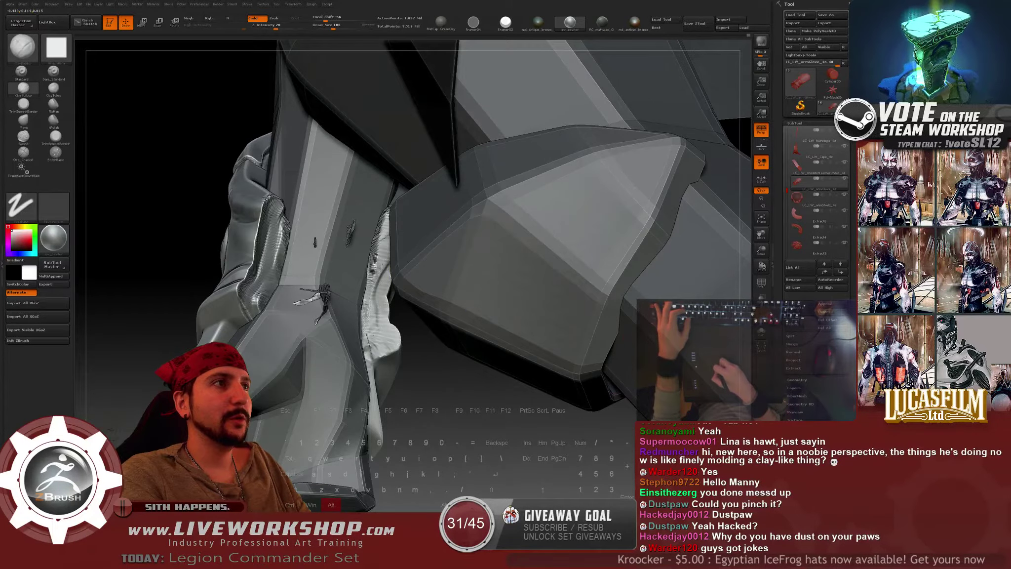
left_click_drag(351, 225, 347, 242, "shift")
left_click_drag(307, 300, 327, 307, "shift")
key("shift")
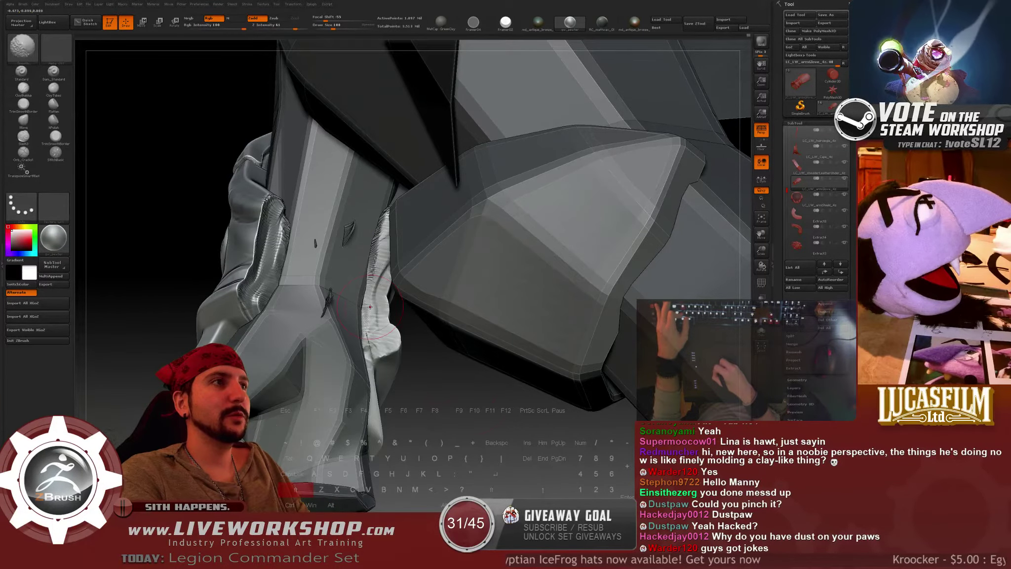
Flatten spots along the wrap's inner edge with a resized trim brush and smooth the surface beside them.
mouse_move(473, 397)
left_mouse_down()
mouse_move(534, 382)
mouse_move(498, 386)
left_mouse_up()
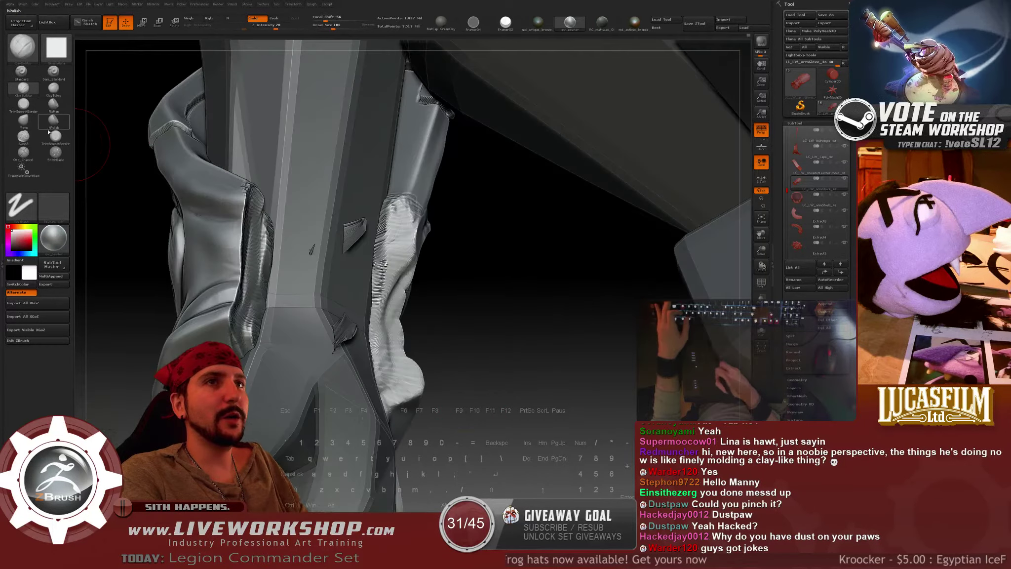
left_click(55, 136)
left_click_drag(511, 327, 511, 342, "alt")
key("s")
left_click(226, 234)
left_click_drag(236, 212, 234, 197, "shift")
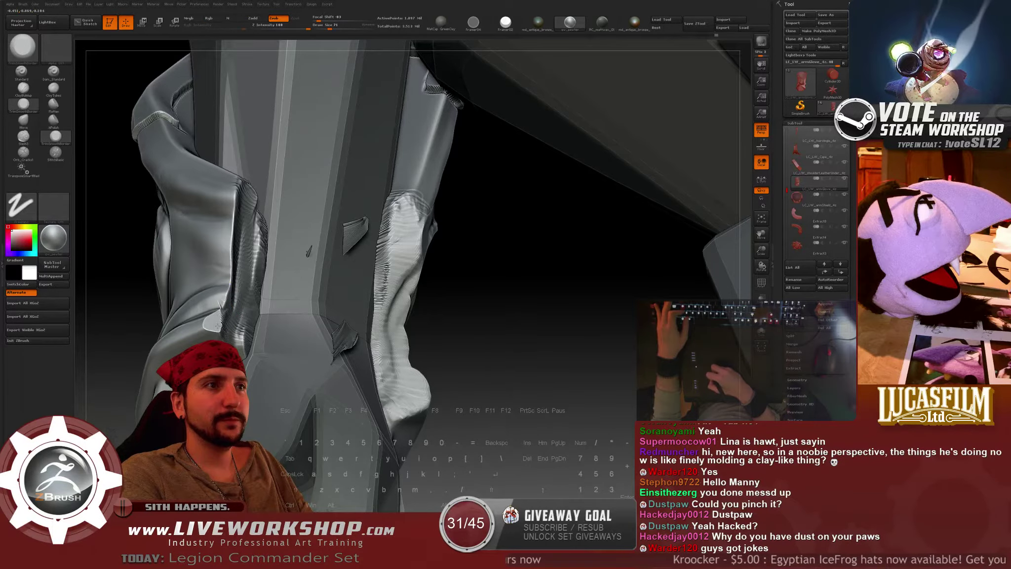
left_click_drag(216, 321, 212, 324)
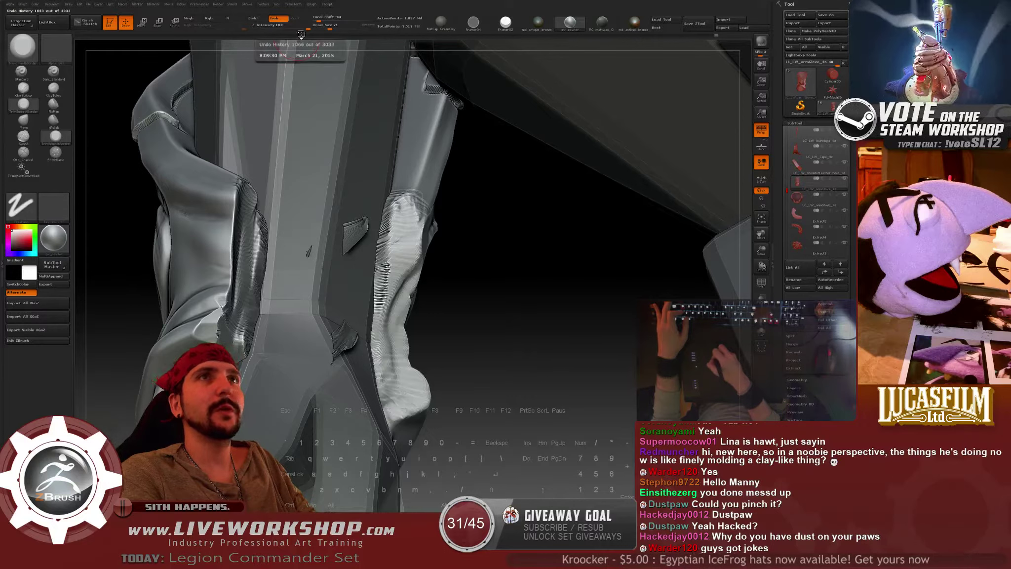
Push the inner edge of the cloth wrap along the arm into place with a resized Move brush.
left_click(68, 128)
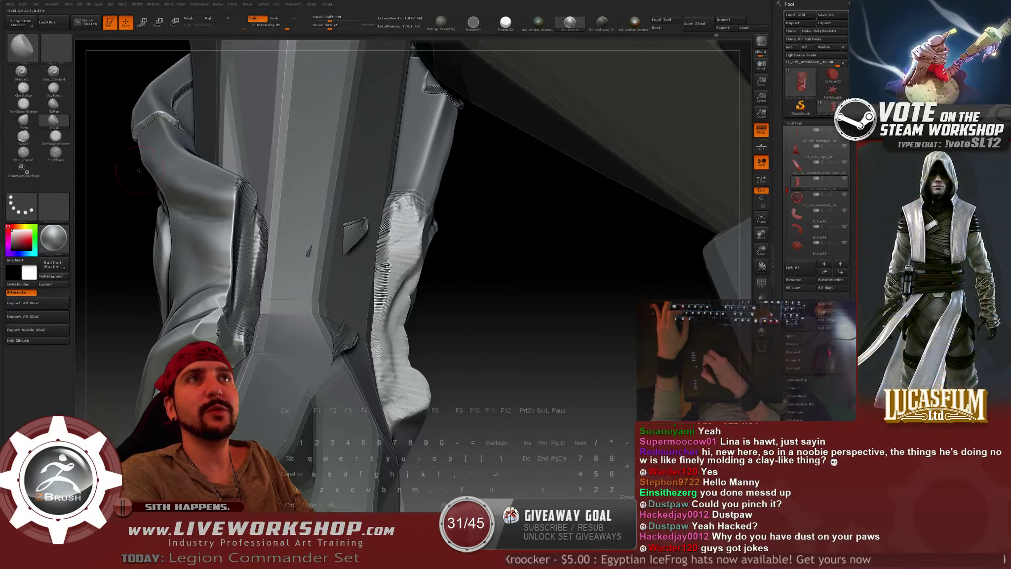
key("shift")
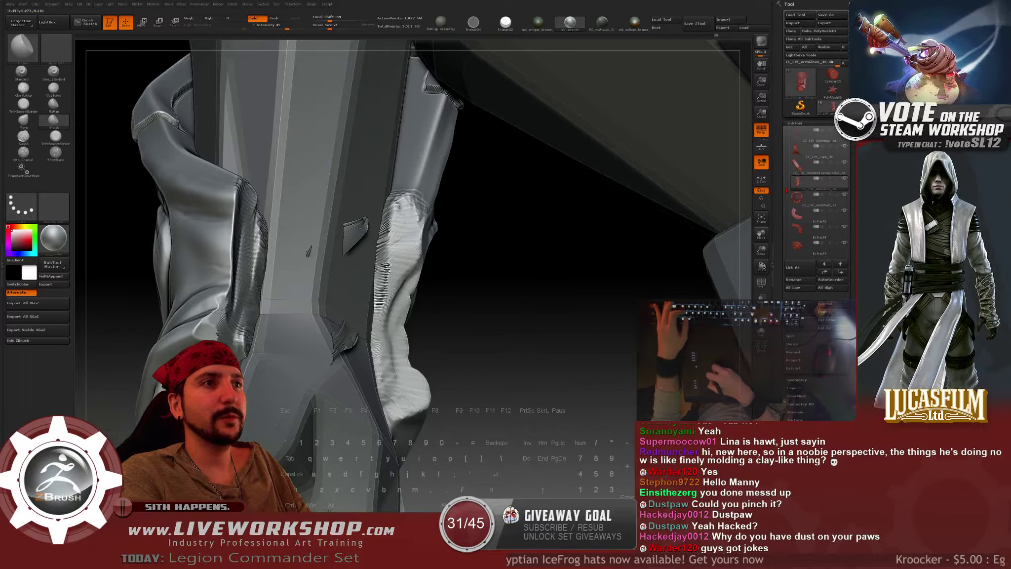
key("z")
left_click_drag(474, 296, 424, 296)
key("s")
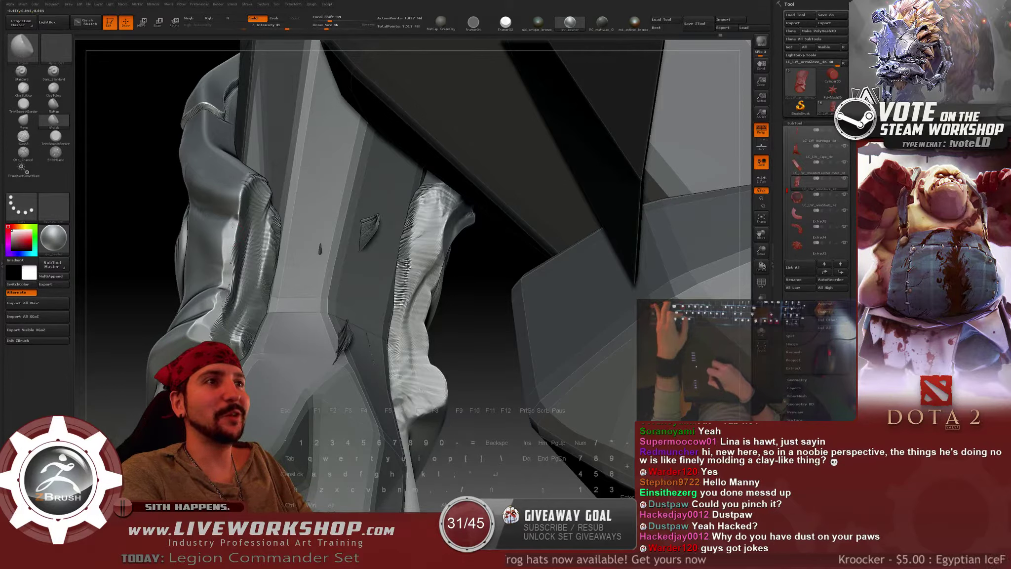
key("shift")
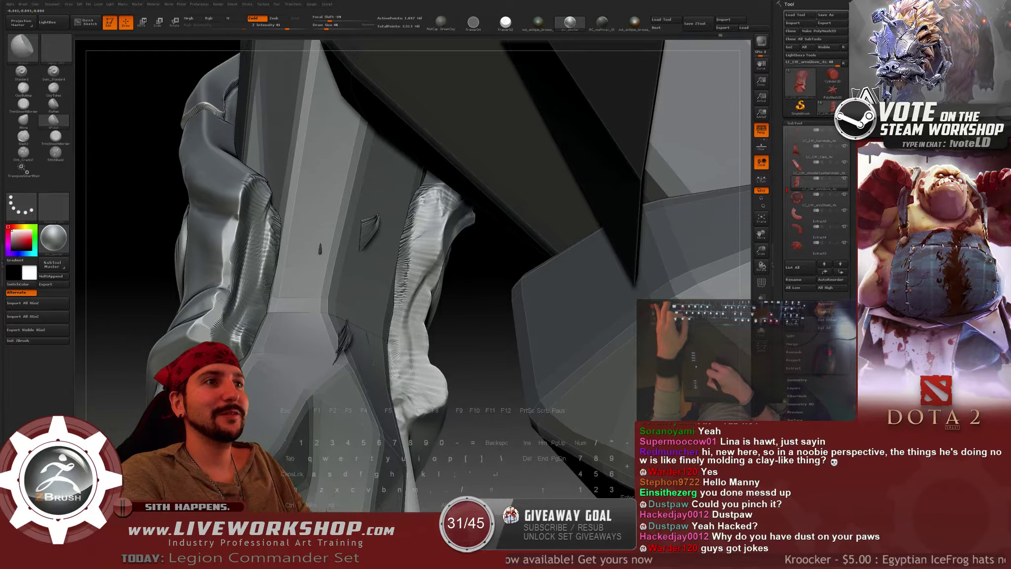
left_click_drag(142, 248, 110, 249)
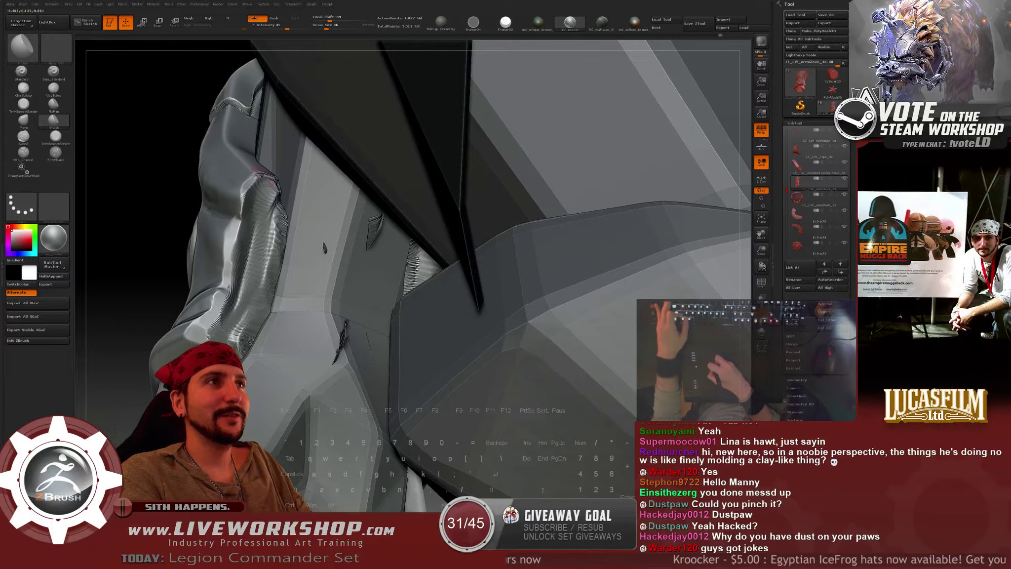
key("s")
mouse_move(266, 190)
left_mouse_down()
mouse_move(280, 213)
mouse_move(273, 275)
left_mouse_up()
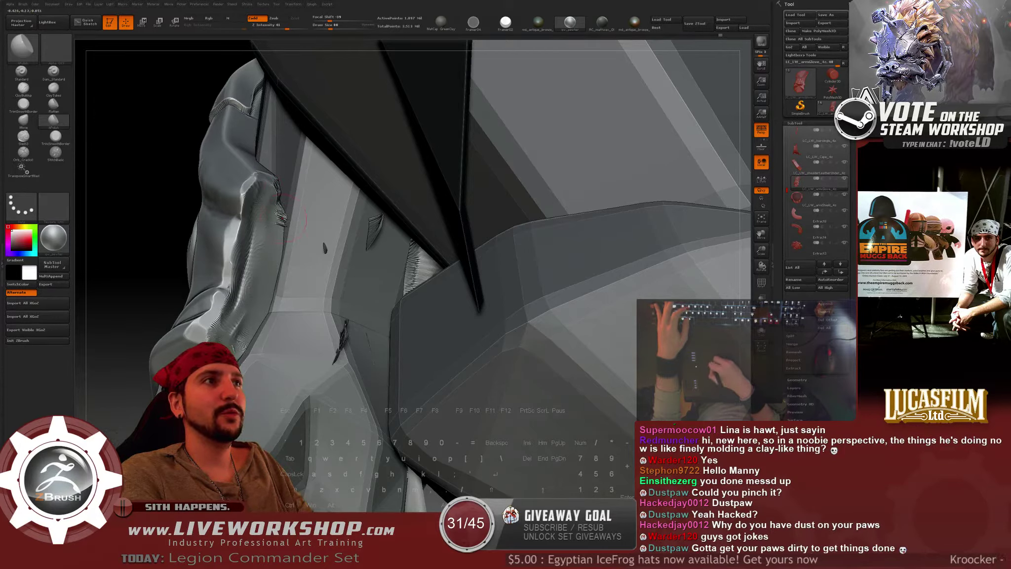
Smooth the wrap's inner edge and nudge its outline until it follows the forearm.
key("shift")
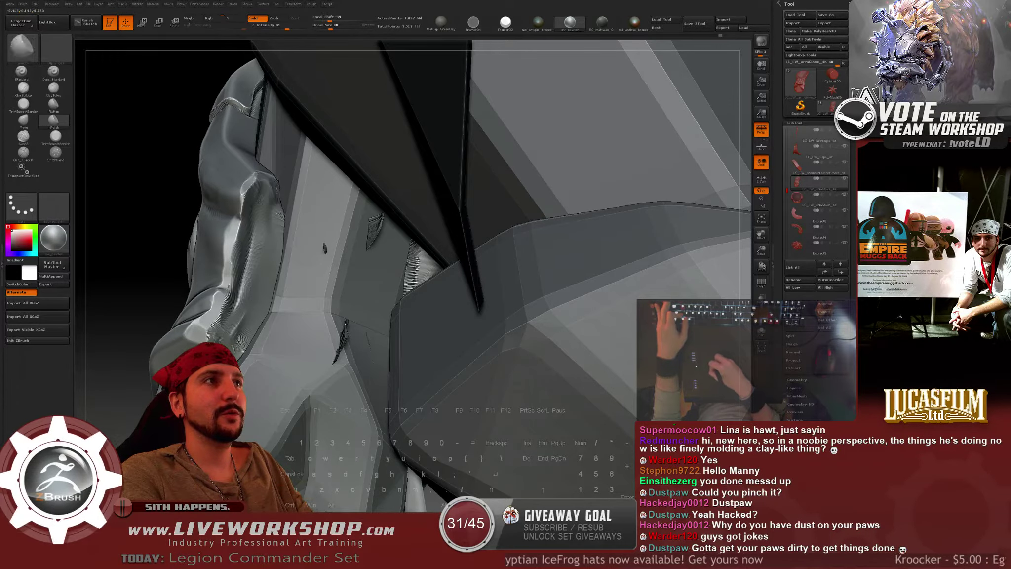
left_click_drag(164, 211, 277, 222)
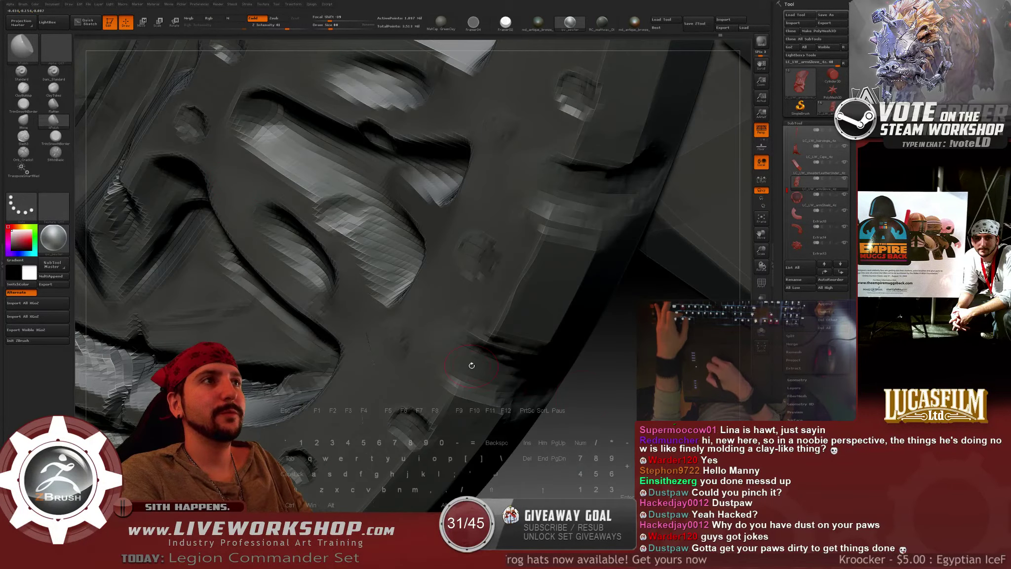
left_click_drag(444, 346, 395, 256)
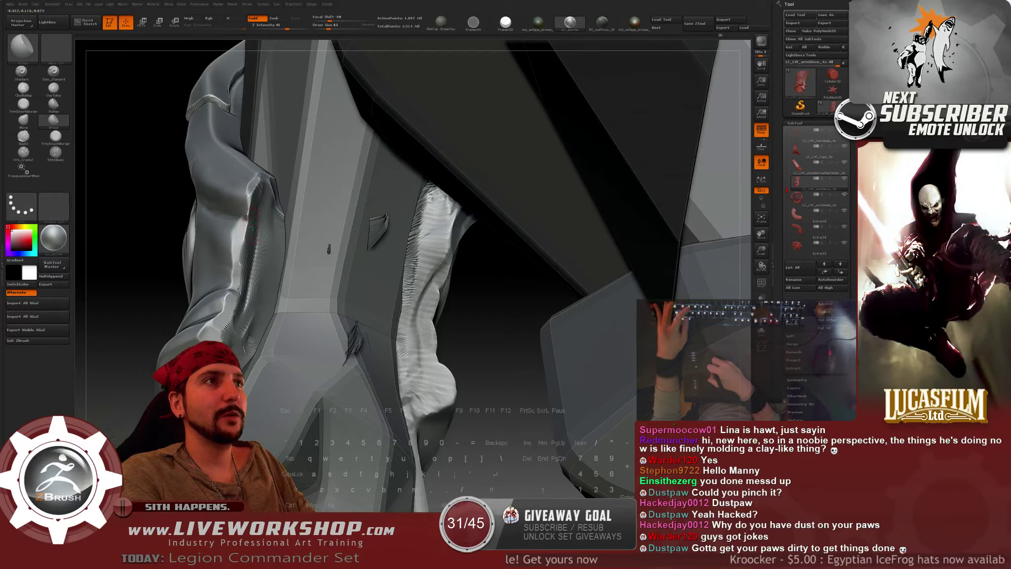
key("shift")
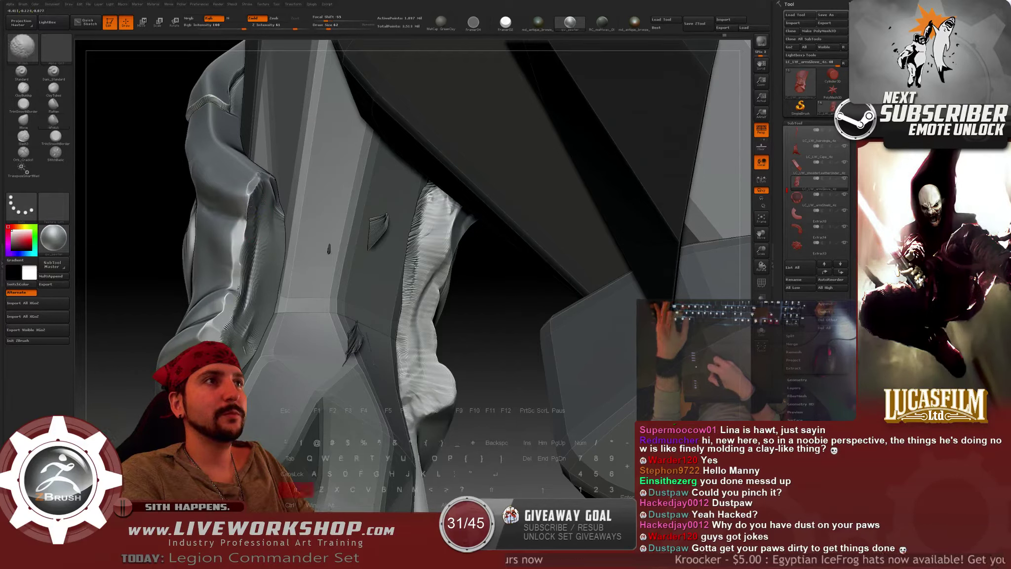
left_click_drag(249, 207, 250, 190, "shift")
key("shift")
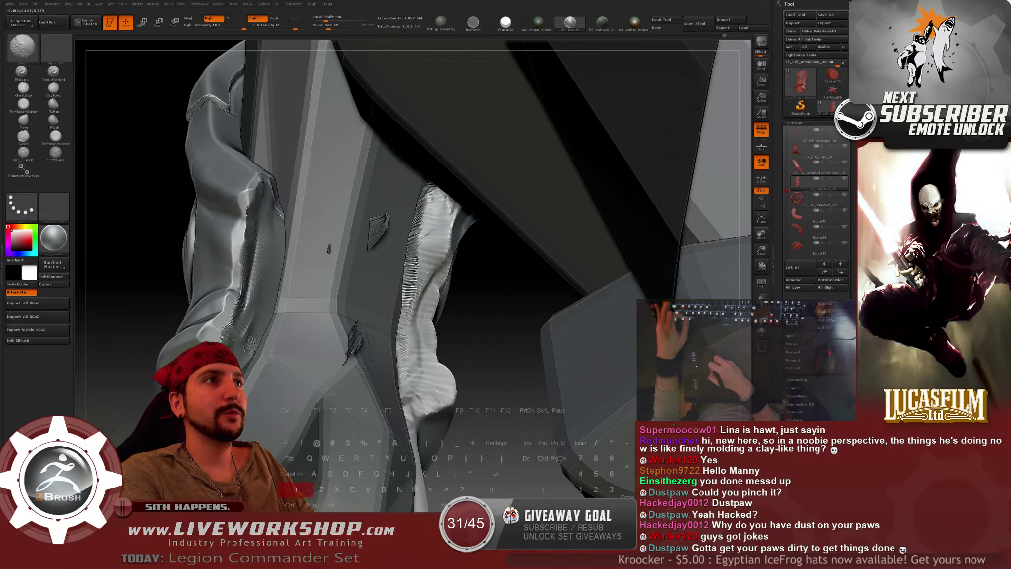
left_click_drag(251, 249, 253, 198)
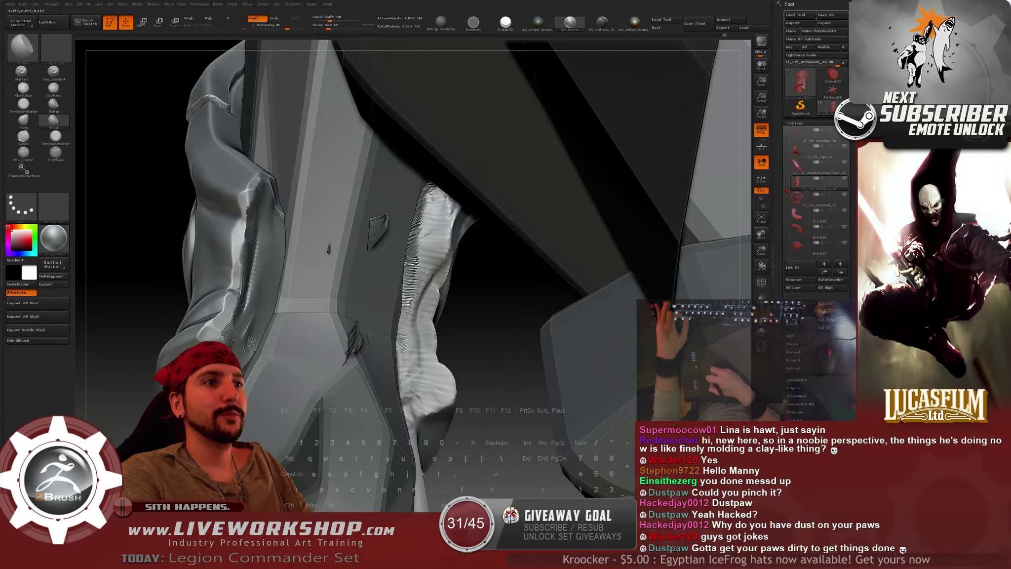
Switch to a low-intensity sculpting brush and refine the cloth folds around the wrist and back of the hand.
key("3")
key("4")
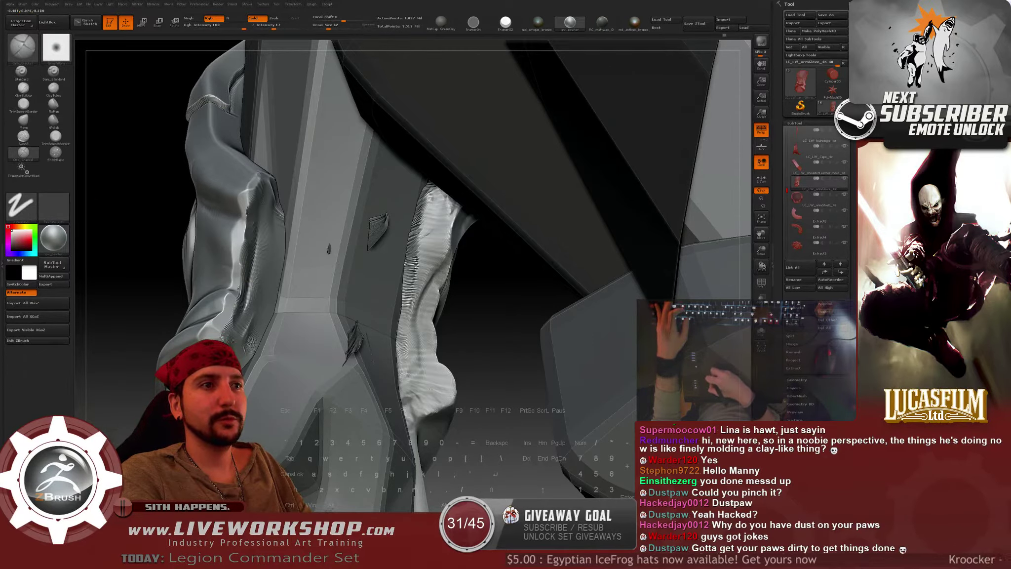
left_click_drag(499, 316, 287, 233)
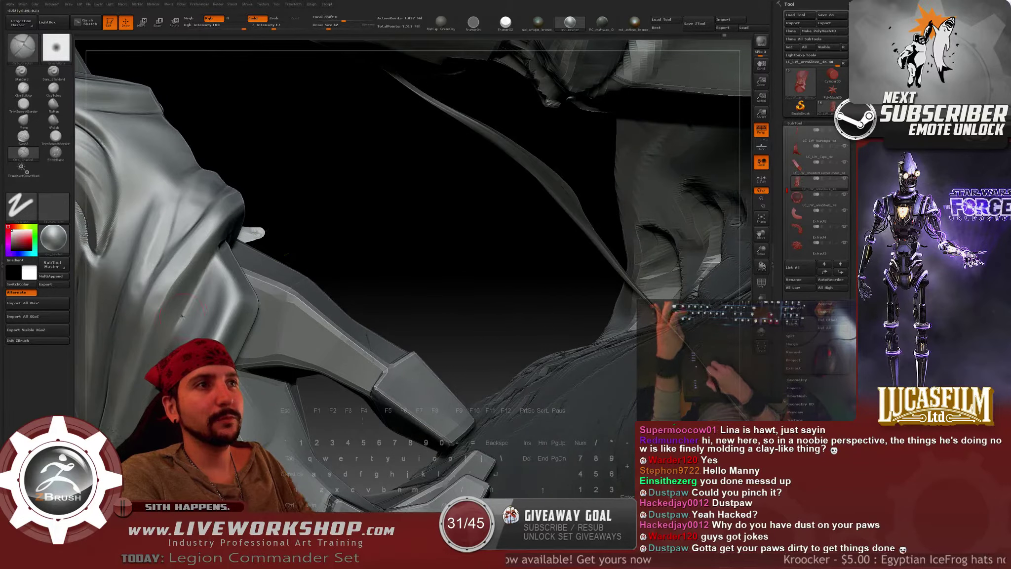
left_click_drag(216, 263, 218, 252)
left_click_drag(400, 245, 326, 227)
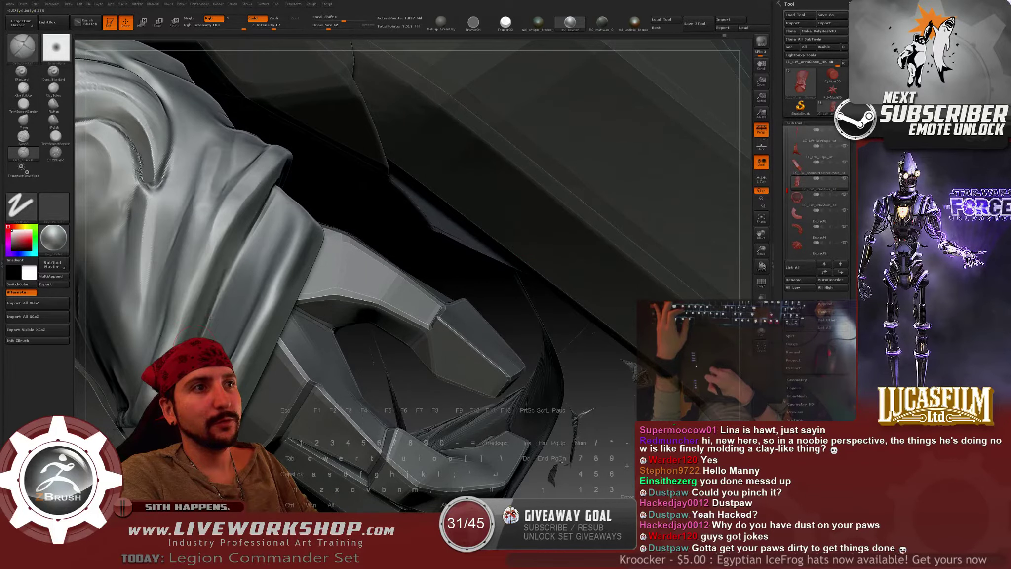
left_click_drag(243, 243, 209, 285)
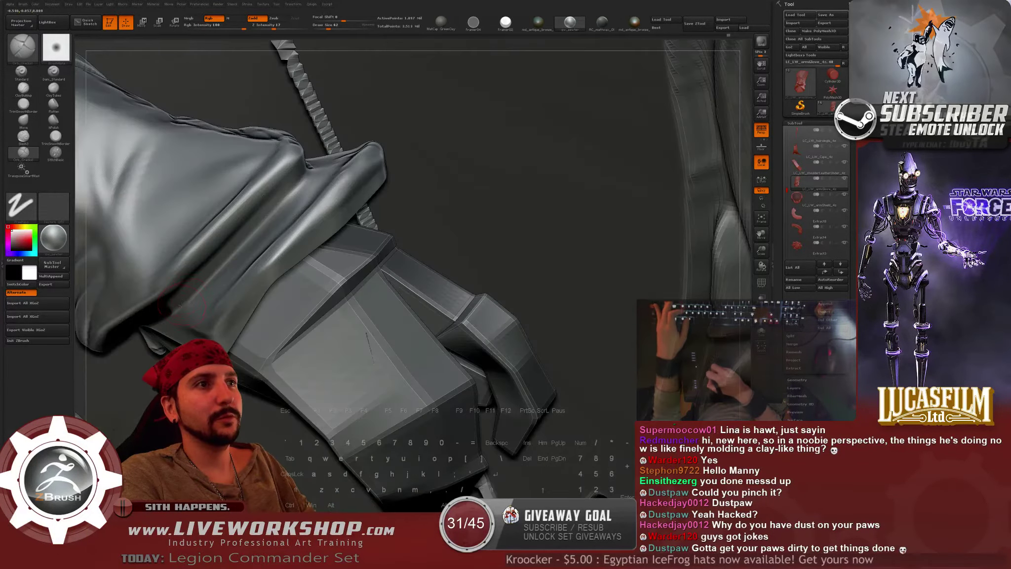
left_click_drag(289, 195, 311, 160)
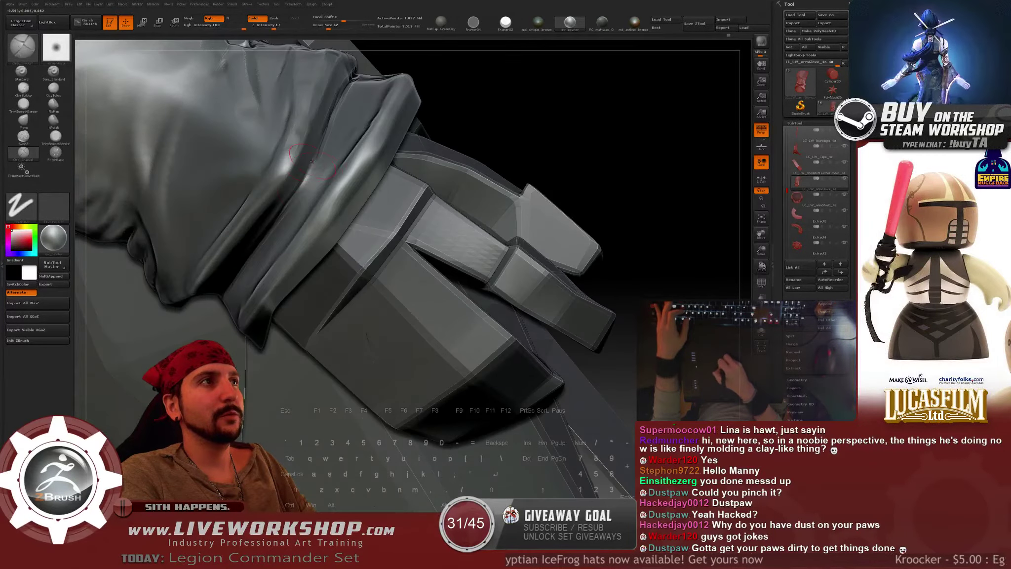
left_click_drag(445, 125, 187, 219)
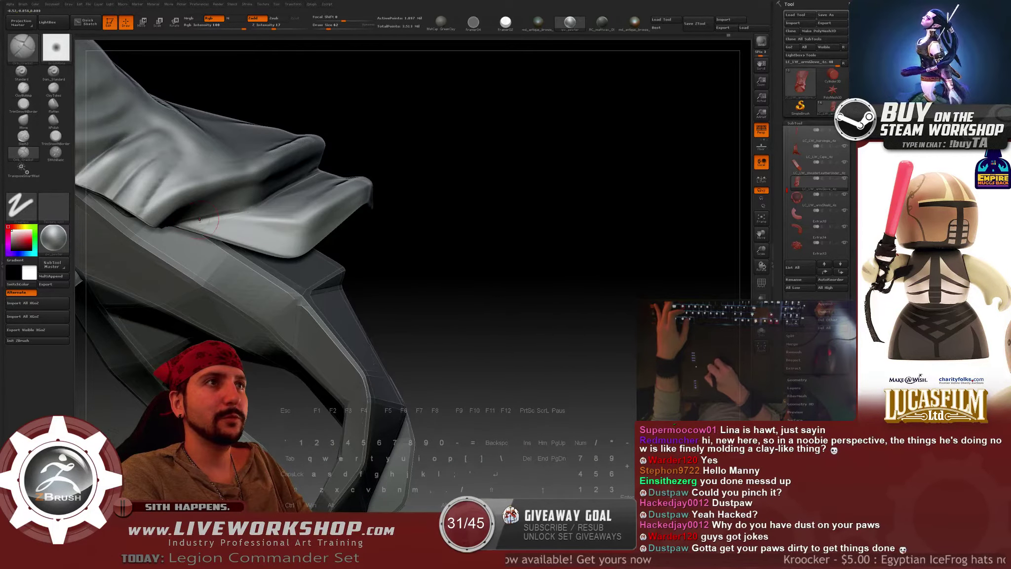
left_click_drag(400, 173, 262, 160)
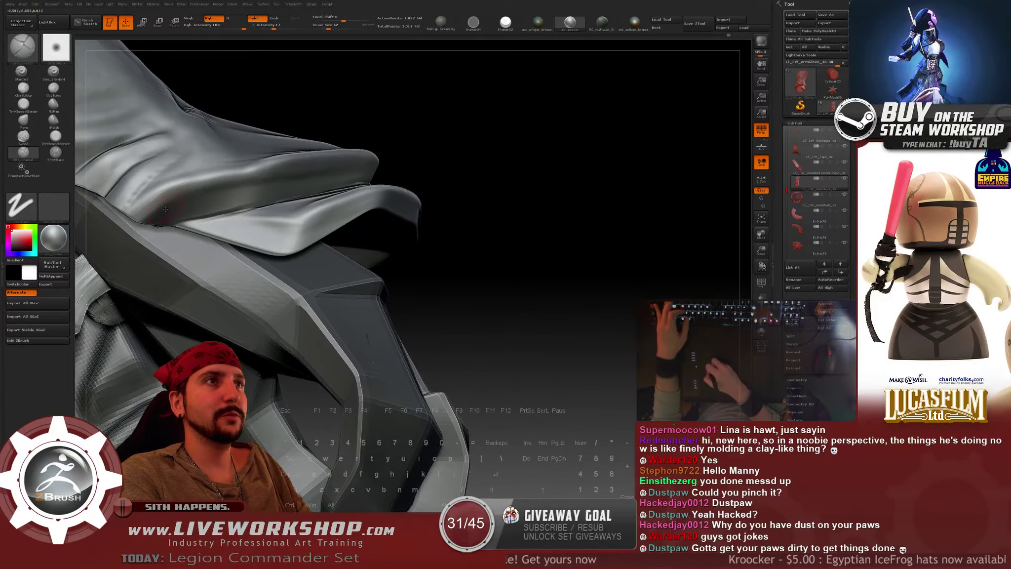
Select the arm glove subtool and hide the shield's subtools to uncover the character.
mouse_move(553, 249)
left_mouse_down()
mouse_move(517, 229)
mouse_move(548, 182)
mouse_move(270, 218)
mouse_move(269, 180)
mouse_move(163, 197)
mouse_move(248, 225)
mouse_move(242, 168)
left_mouse_up()
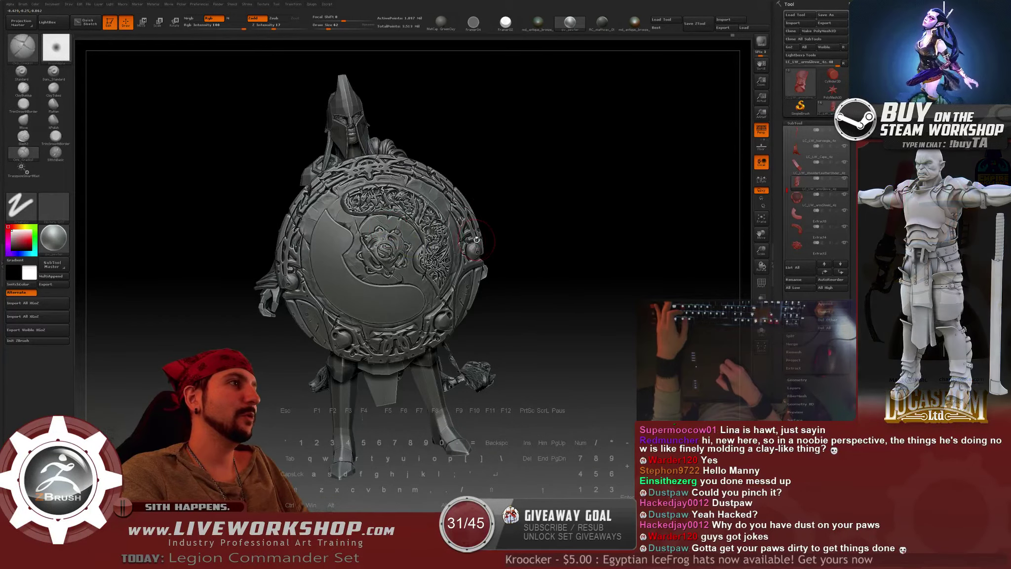
left_click(460, 228, "alt")
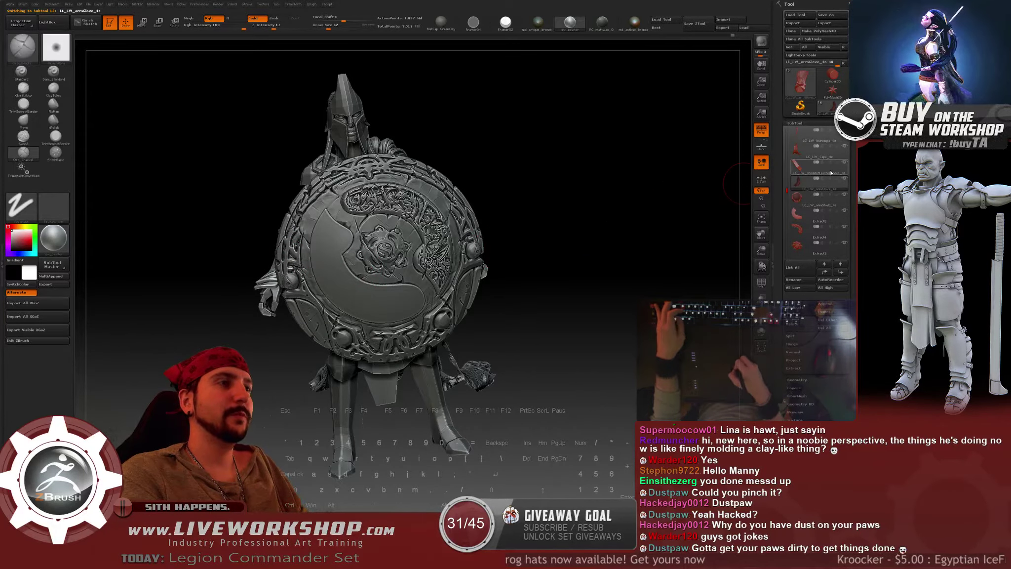
left_click(845, 197)
left_click(845, 213)
left_click(846, 228)
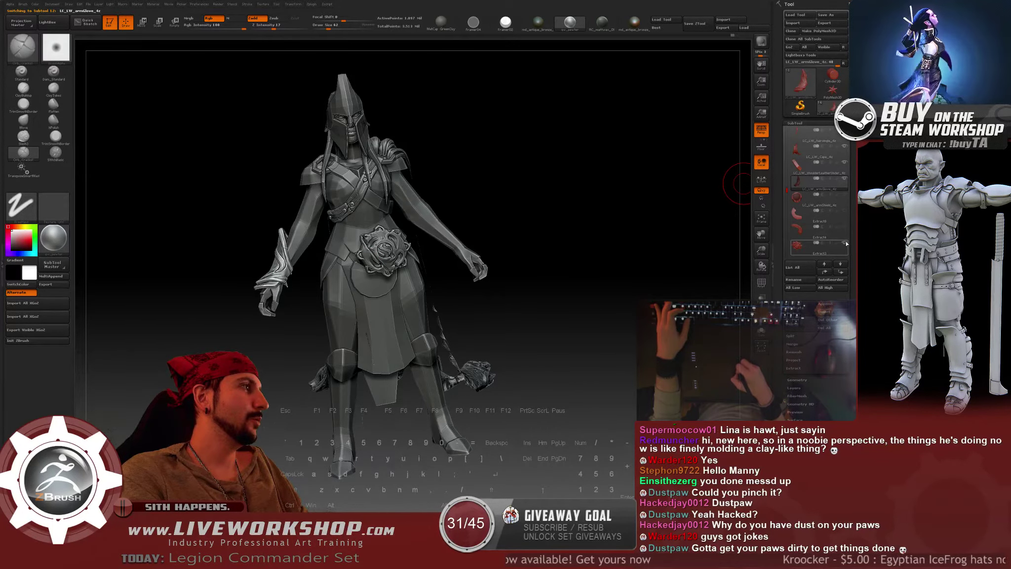
left_click(846, 243)
Hide the low-poly body, frame the isolated forearm guard from its inner side and choose the Move brush.
scroll(839, 232, "down", 1)
mouse_move(580, 242)
left_mouse_down()
mouse_move(584, 252)
mouse_move(584, 234)
mouse_move(515, 241)
mouse_move(565, 265)
mouse_move(527, 248)
left_mouse_up()
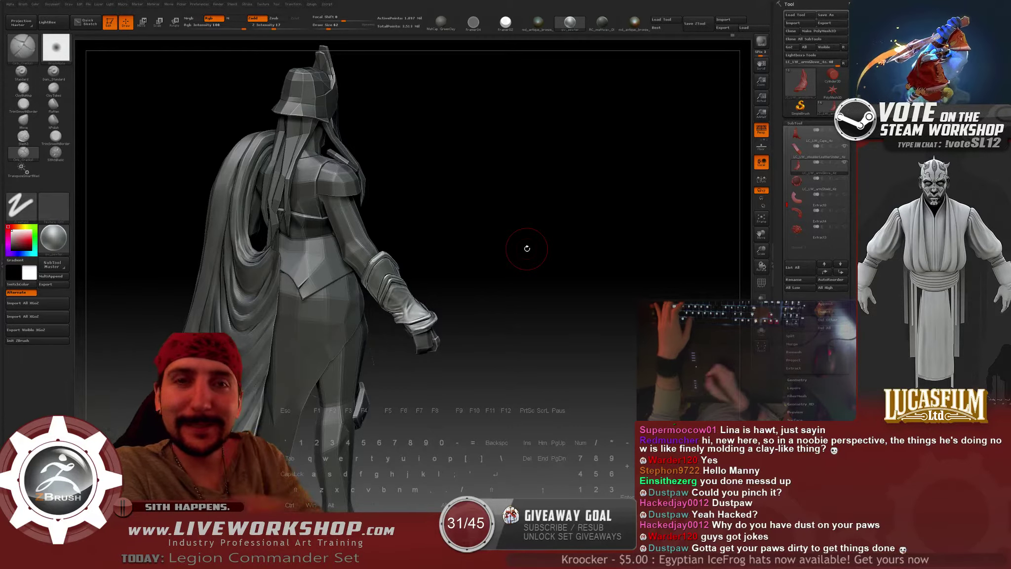
left_click_drag(461, 235, 591, 217)
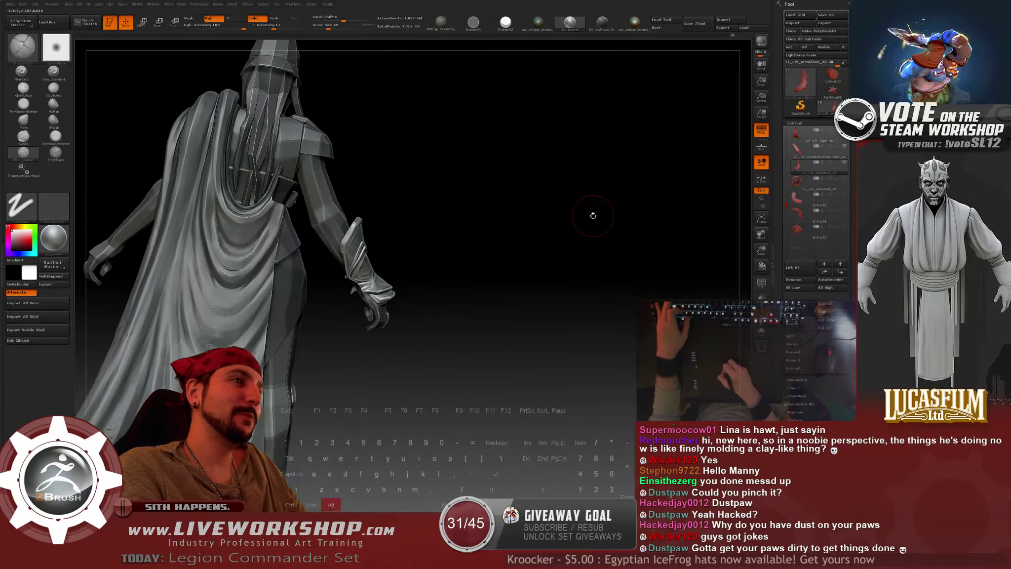
mouse_move(544, 239)
left_mouse_down()
mouse_move(549, 211)
mouse_move(588, 200)
mouse_move(543, 227)
mouse_move(502, 231)
mouse_move(516, 254)
mouse_move(603, 222)
mouse_move(622, 225)
mouse_move(568, 237)
left_mouse_up()
left_click(845, 162)
key("f")
left_click(65, 126)
mouse_move(504, 173)
left_mouse_down()
mouse_move(526, 197)
mouse_move(519, 217)
left_mouse_up()
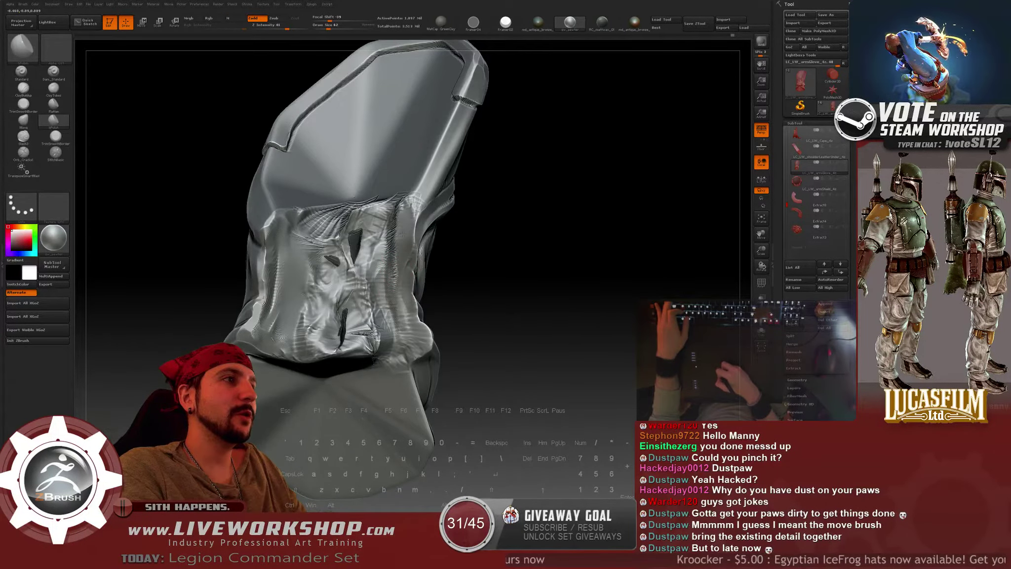
Smooth and reshape the cloth at the upper end of the wrap's inner opening with an enlarged Move brush.
left_click_drag(425, 189, 423, 210)
left_click_drag(332, 231, 321, 234, "shift")
key("bracketright")
right_click_drag(362, 221, 347, 209)
key("s")
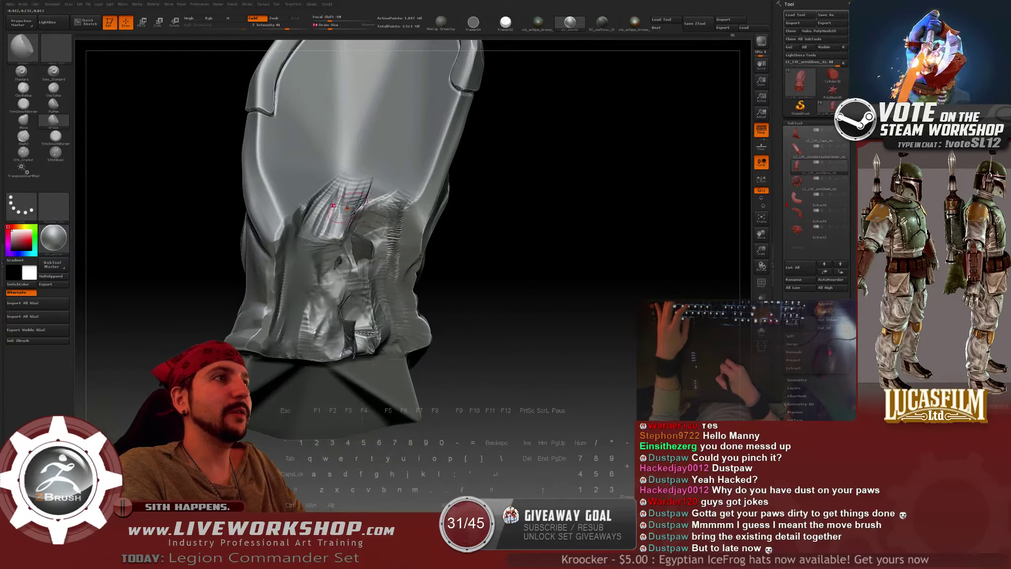
mouse_move(372, 210)
left_mouse_down()
mouse_move(348, 262)
mouse_move(344, 306)
left_mouse_up()
Smooth the wrap's long side edge near the wrist opening.
mouse_move(513, 256)
left_mouse_down()
mouse_move(560, 241)
mouse_move(509, 277)
mouse_move(523, 258)
mouse_move(504, 246)
left_mouse_up()
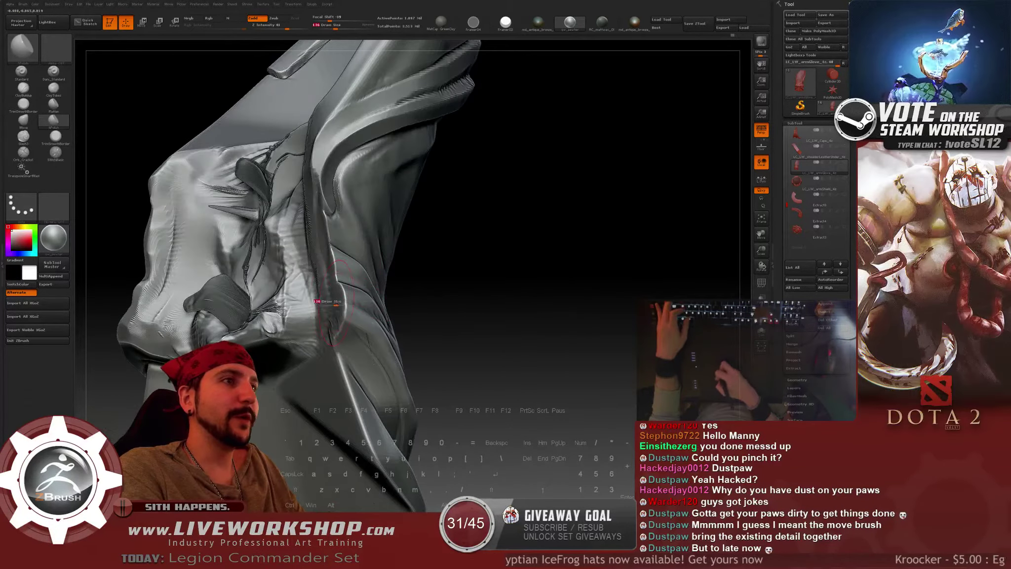
key("shift")
left_click_drag(334, 307, 341, 311, "shift")
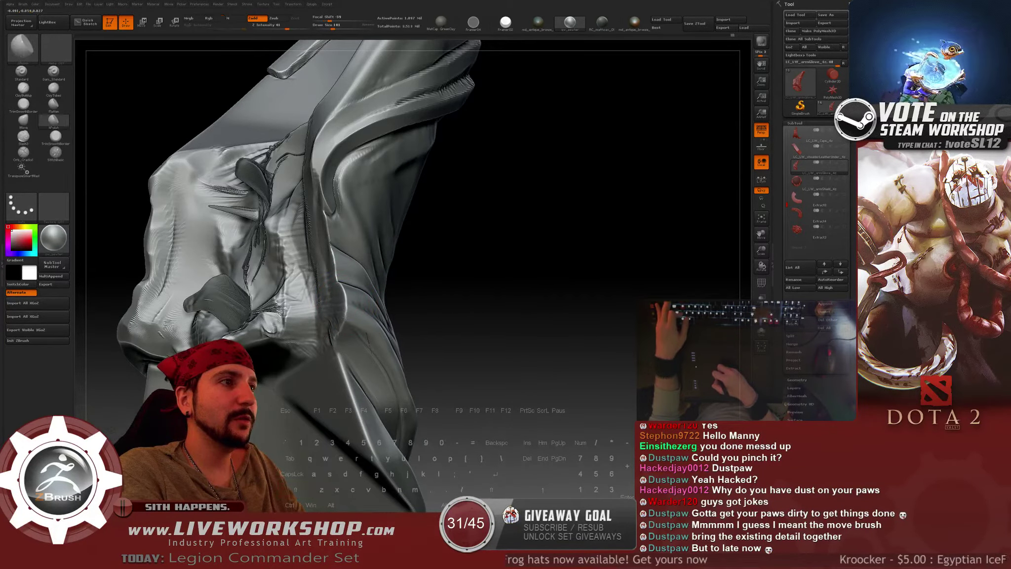
key("shift")
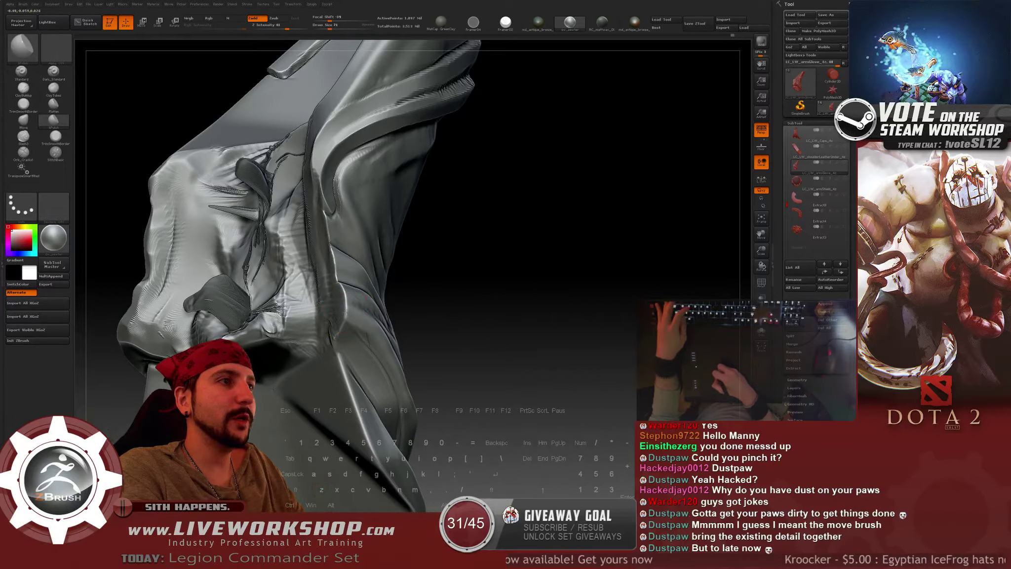
Smooth the raised cloth edge beside the torn opening on the arm wrap and quick-save the project.
left_click_drag(333, 210, 325, 143, "shift")
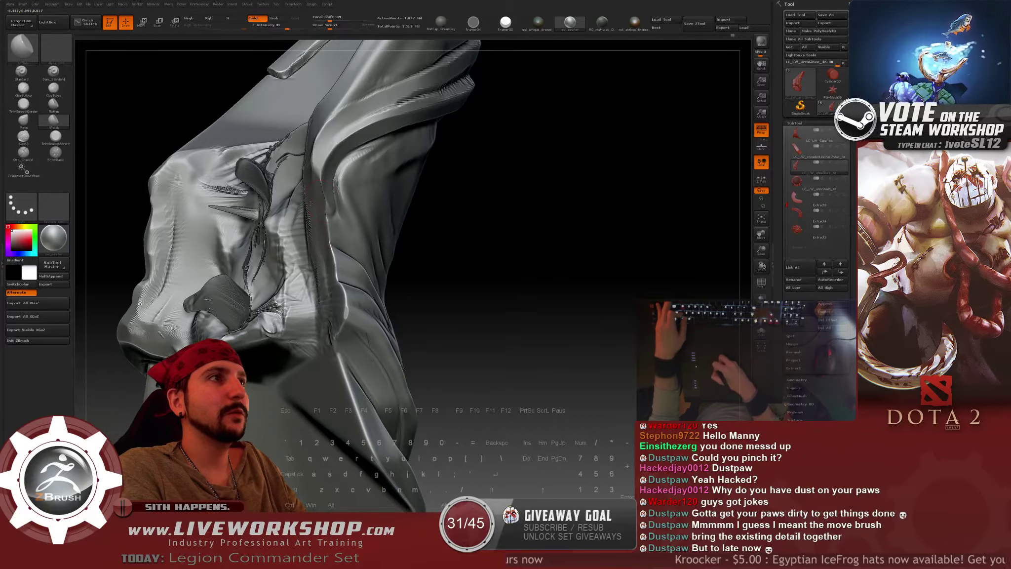
left_click_drag(471, 199, 514, 200)
key("shift")
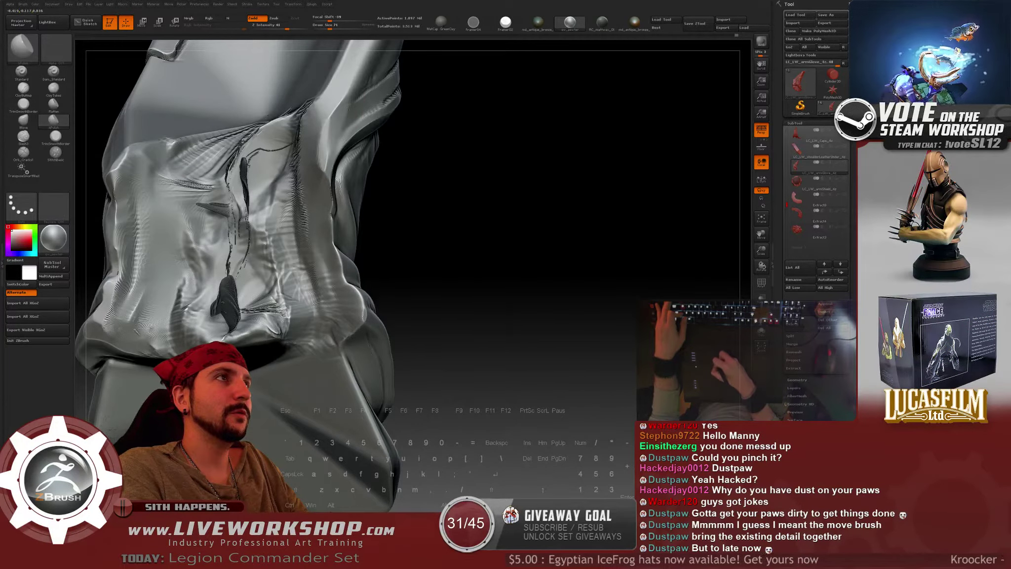
mouse_move(433, 198)
left_mouse_down()
mouse_move(452, 178)
mouse_move(366, 181)
left_mouse_up()
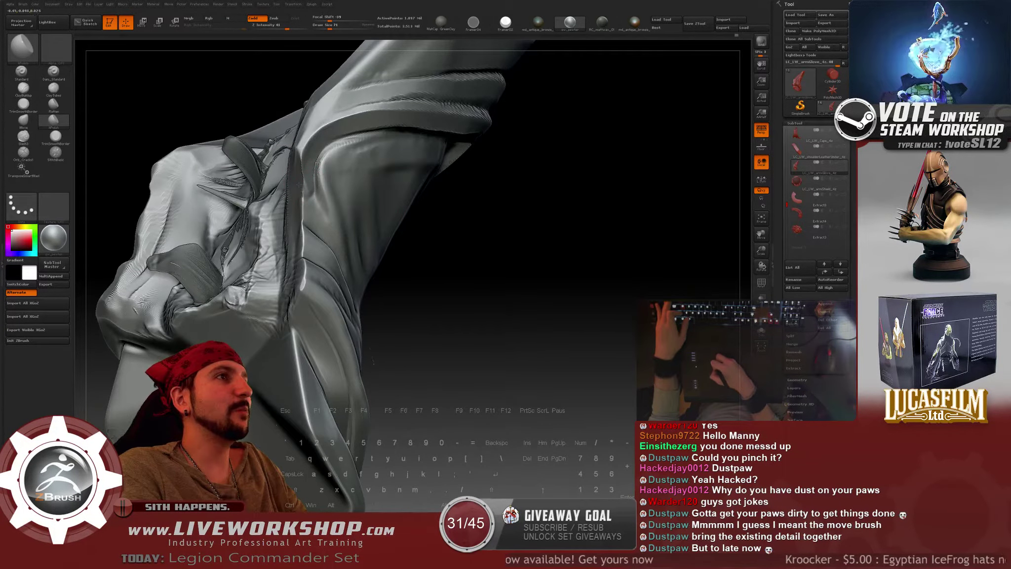
left_click_drag(406, 249, 312, 250)
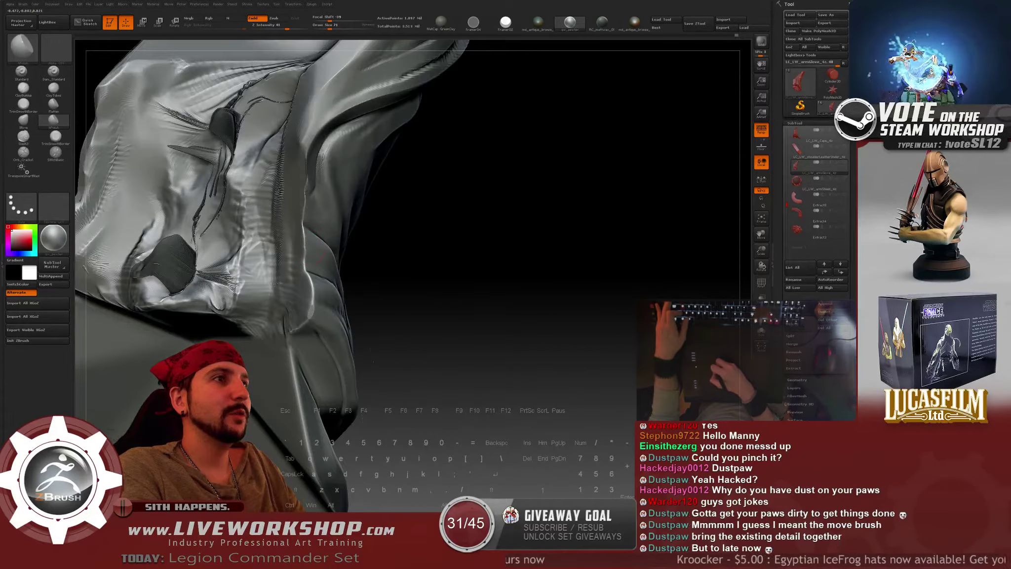
key("ctrl+s")
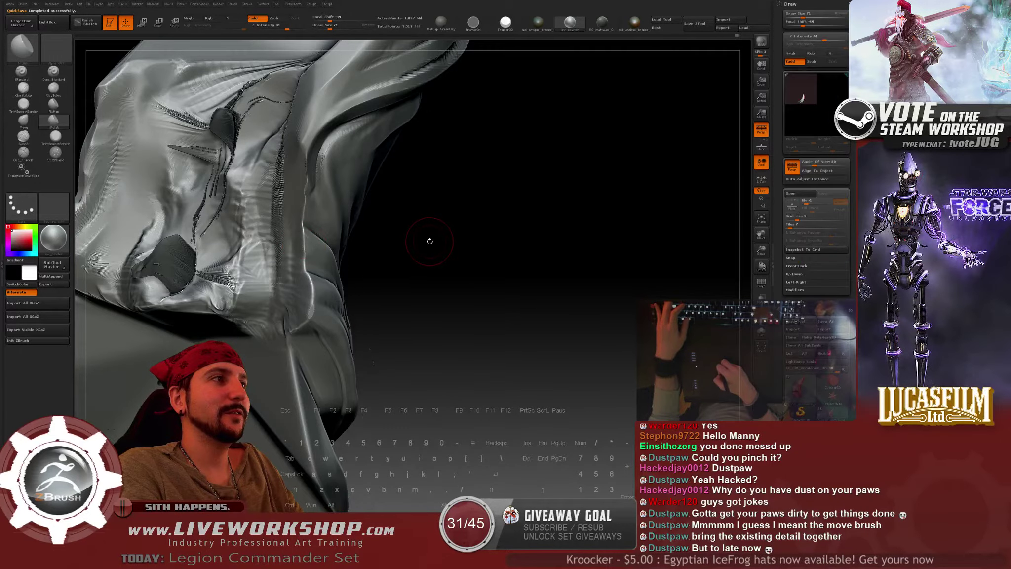
Refine and soften the folded cloth edge running down beside the torn opening, using a smaller brush.
left_click_drag(430, 241, 332, 236)
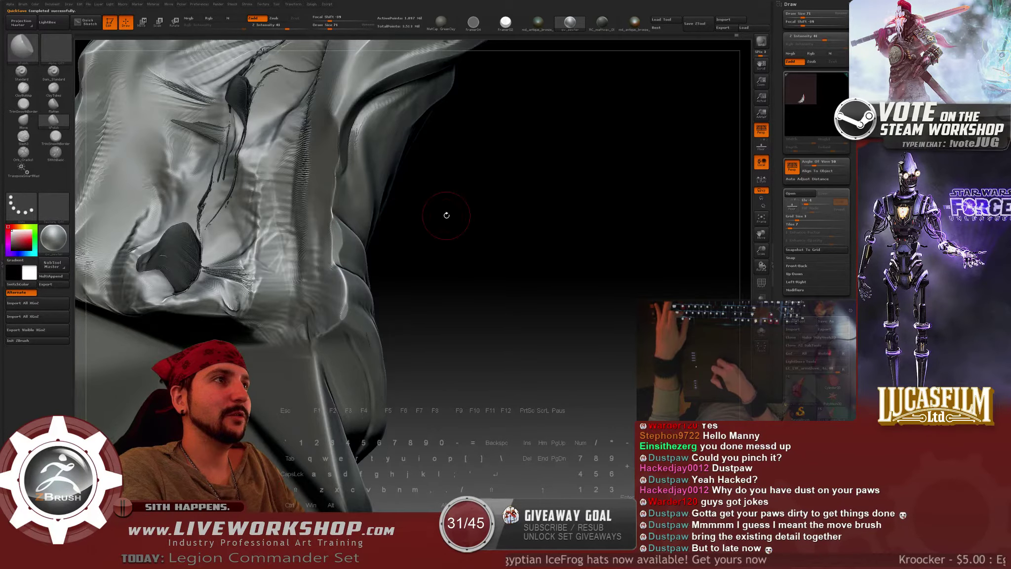
left_click_drag(444, 216, 335, 194)
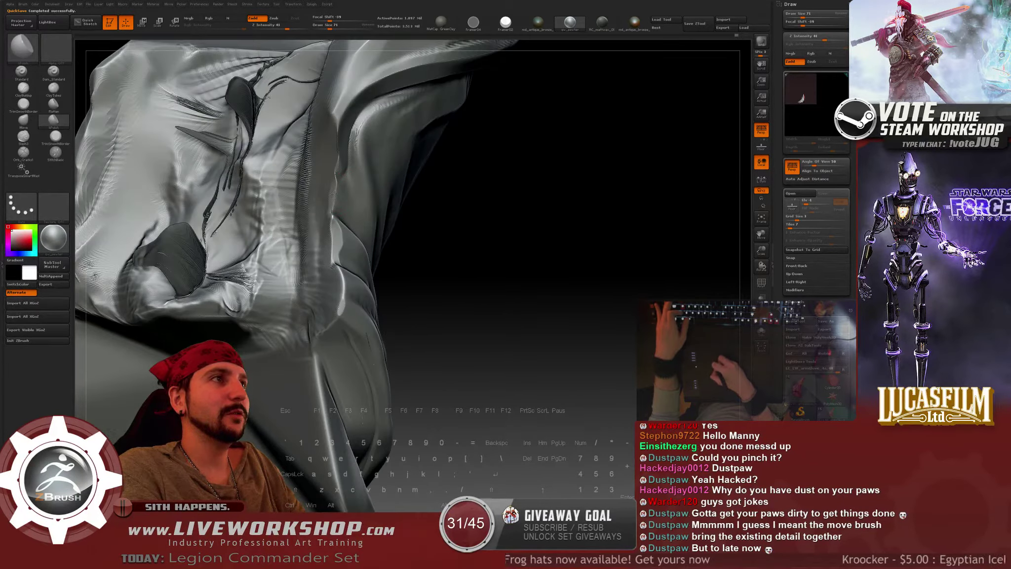
key("bracketleft")
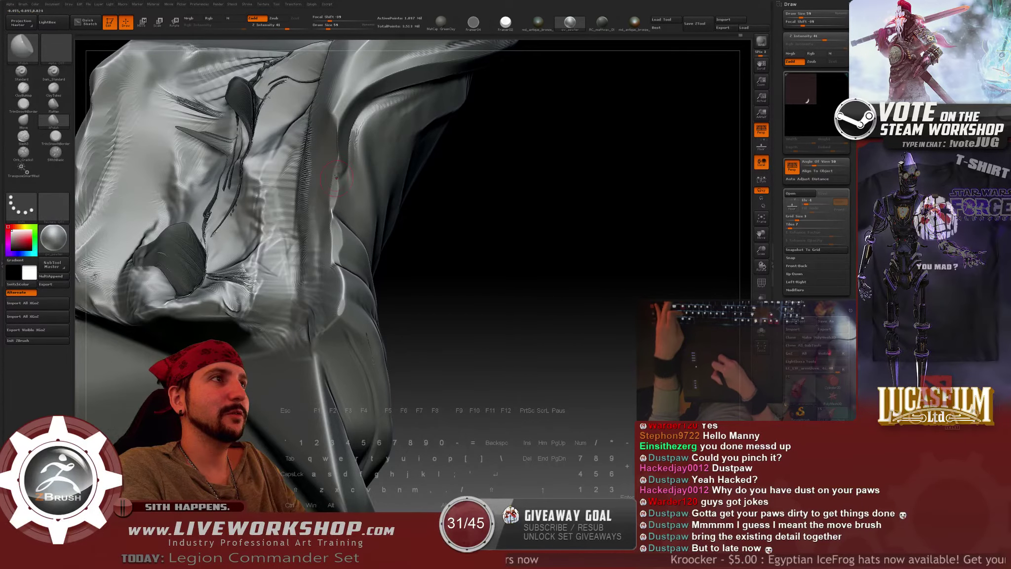
key("shift")
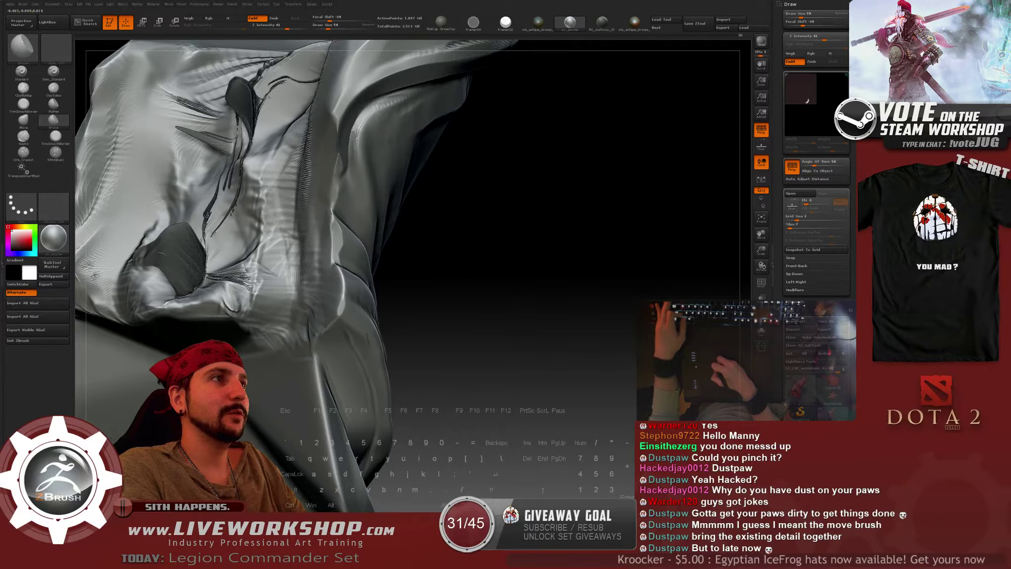
mouse_move(504, 234)
left_mouse_down()
mouse_move(494, 198)
mouse_move(474, 195)
left_mouse_up()
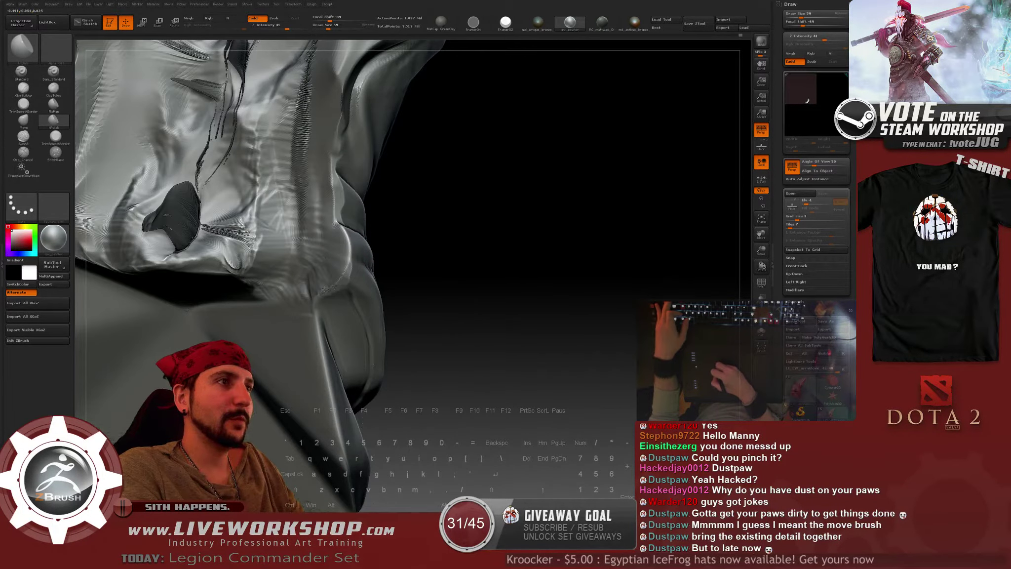
left_click_drag(444, 246, 489, 246)
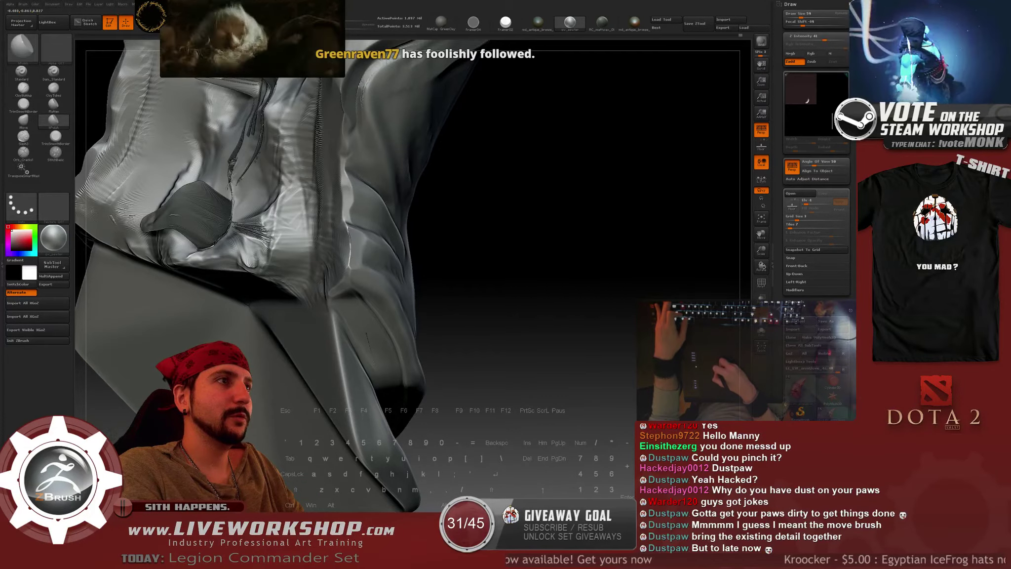
key("shift")
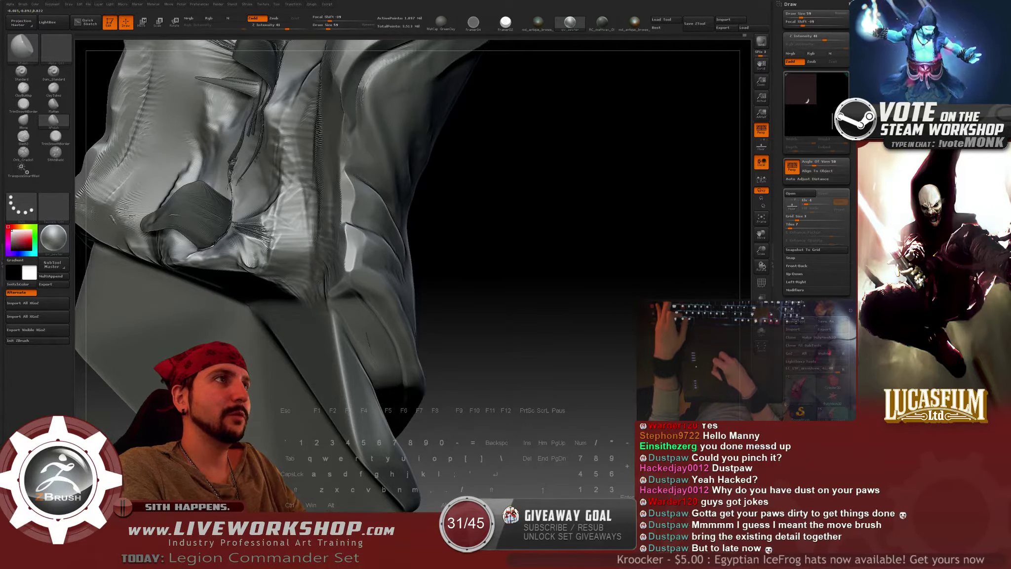
Sculpt short creases into the bunched cloth at the sleeve's side edge, just above the hem.
mouse_move(508, 257)
left_mouse_down("alt")
mouse_move(501, 185)
mouse_move(476, 273)
mouse_move(545, 195)
mouse_move(624, 296)
left_mouse_up("alt")
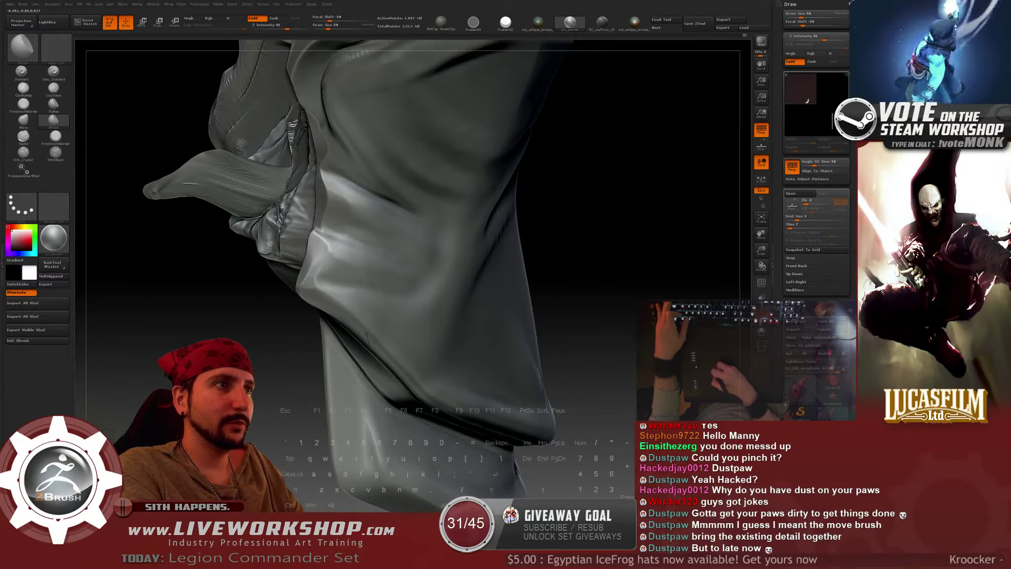
left_click_drag(349, 304, 353, 304)
left_click_drag(618, 286, 544, 264, "alt")
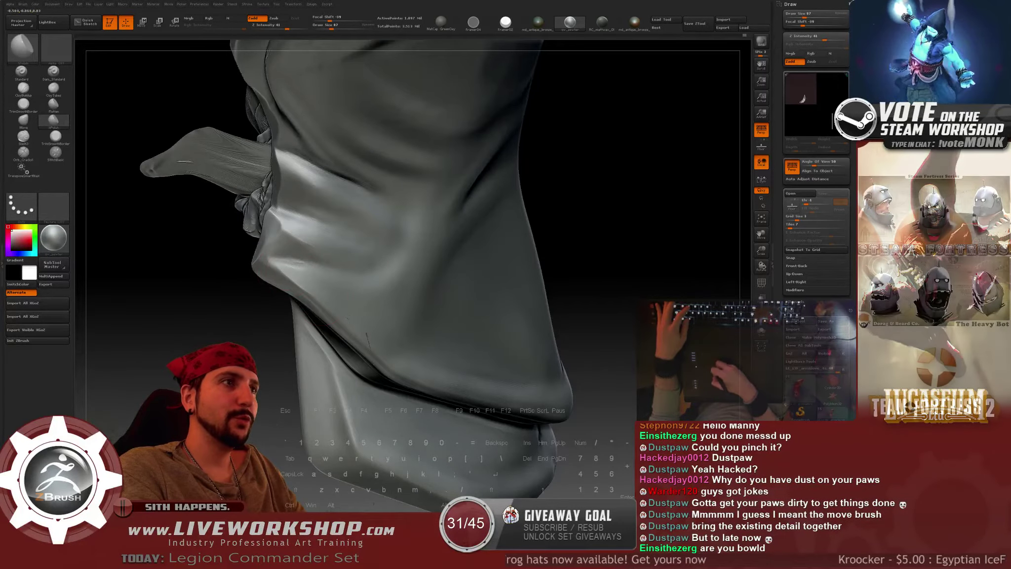
mouse_move(637, 273)
left_mouse_down()
mouse_move(650, 248)
mouse_move(664, 269)
left_mouse_up()
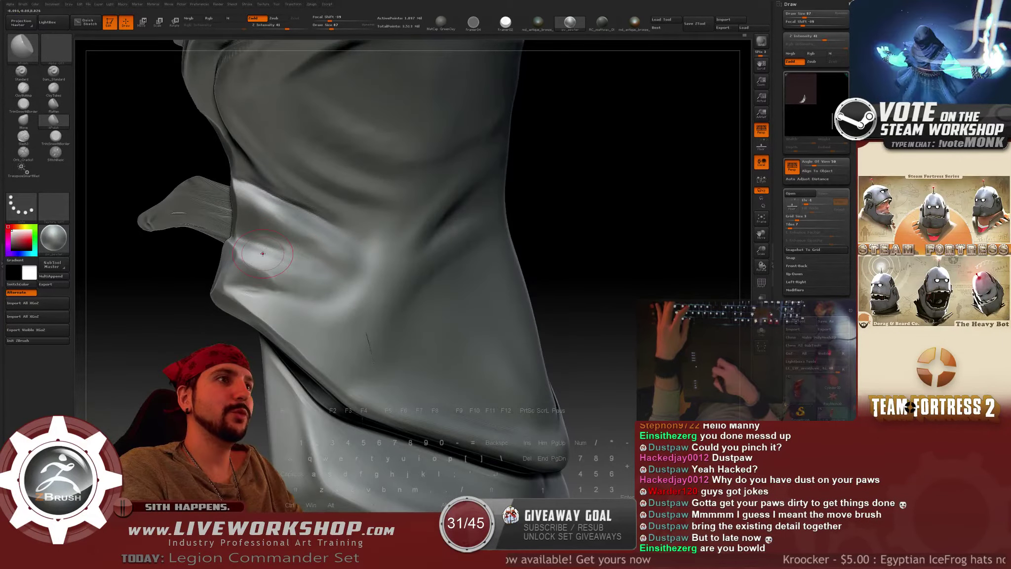
key("s")
left_click_drag(252, 261, 250, 261)
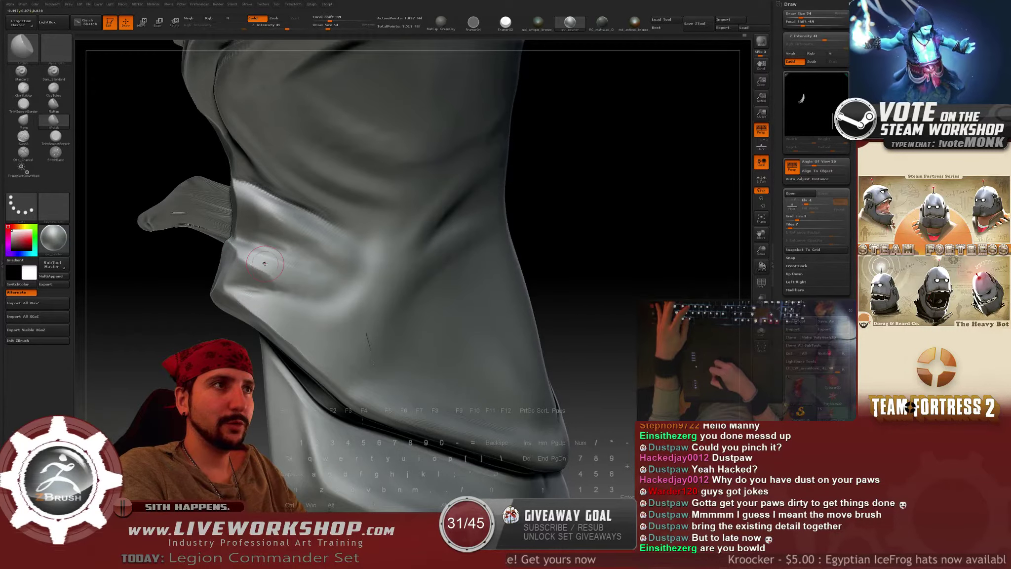
key("]")
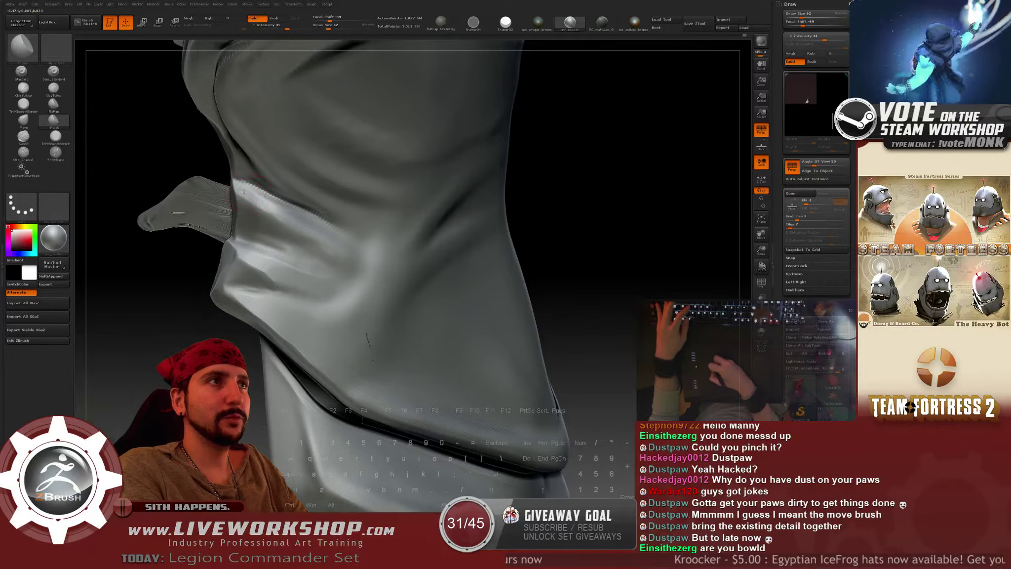
Sharpen the side creases and extend them toward the middle of the sleeve, adjusting the brush size.
right_click_drag(311, 232, 293, 215)
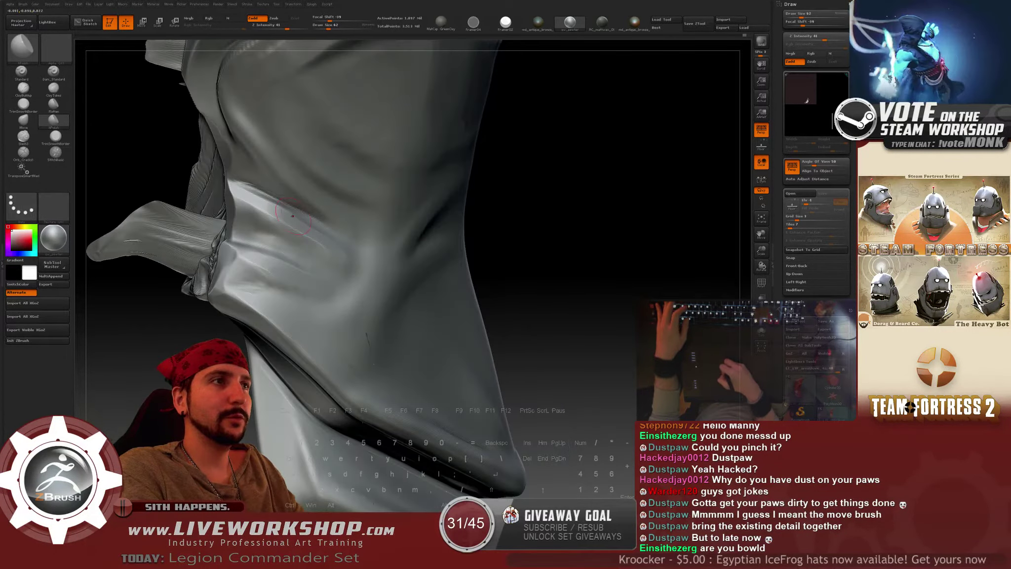
key("[")
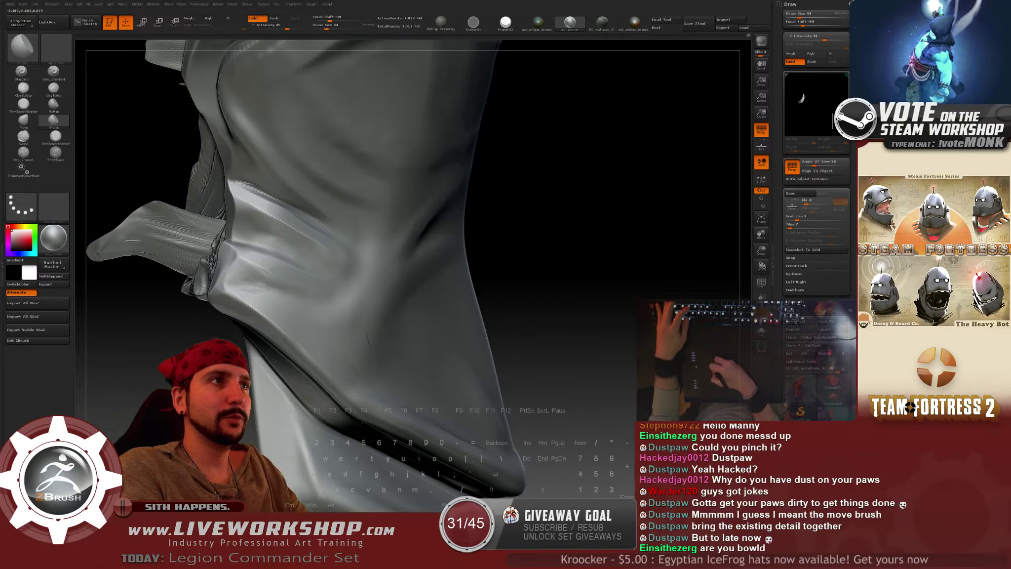
mouse_move(518, 231)
right_mouse_down()
mouse_move(267, 261)
mouse_move(307, 291)
right_mouse_up()
key("]")
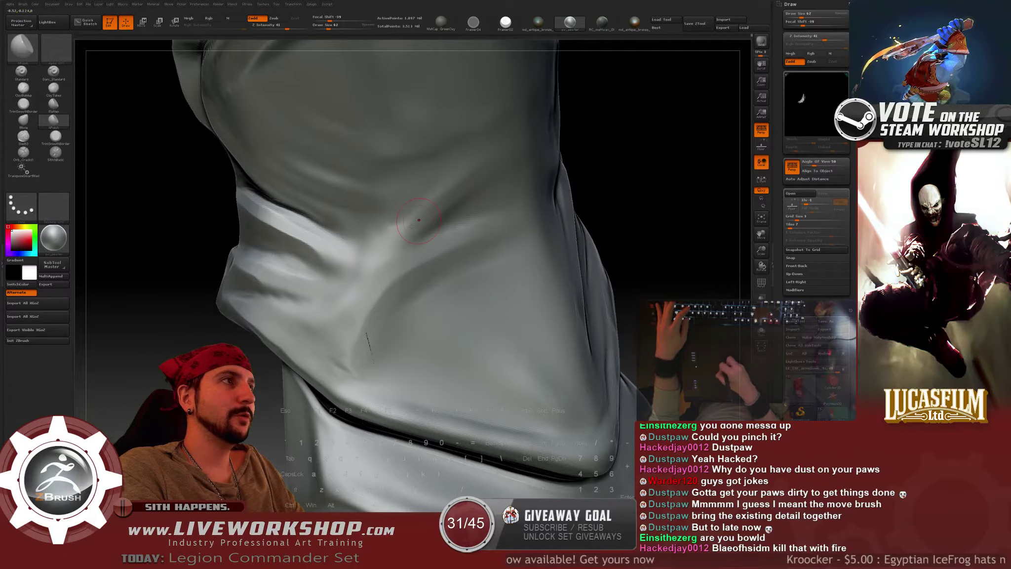
Sculpt curved drapery folds across the cloth panel above the side creases.
right_click_drag(419, 220, 517, 153)
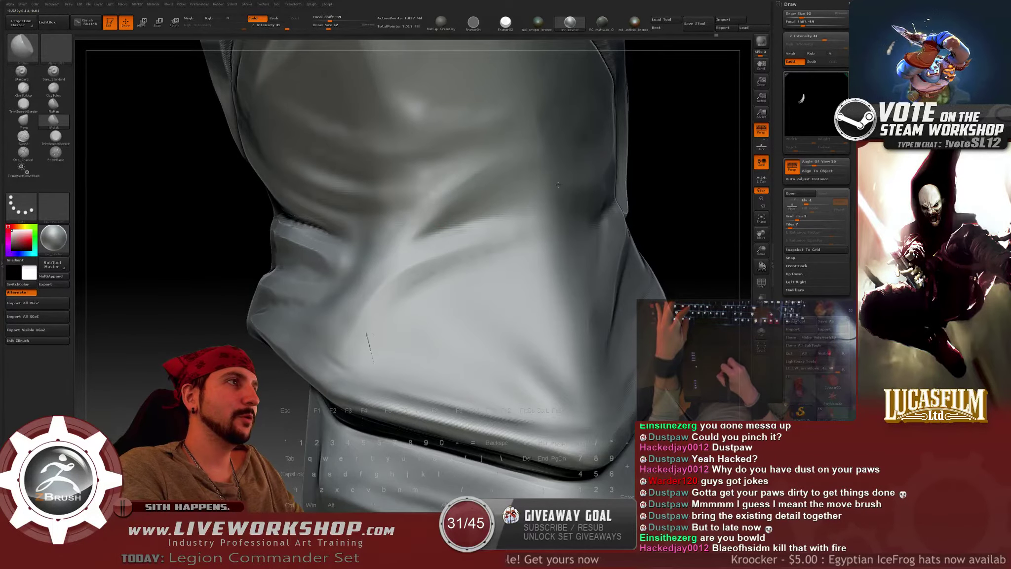
right_click_drag(559, 185, 325, 173)
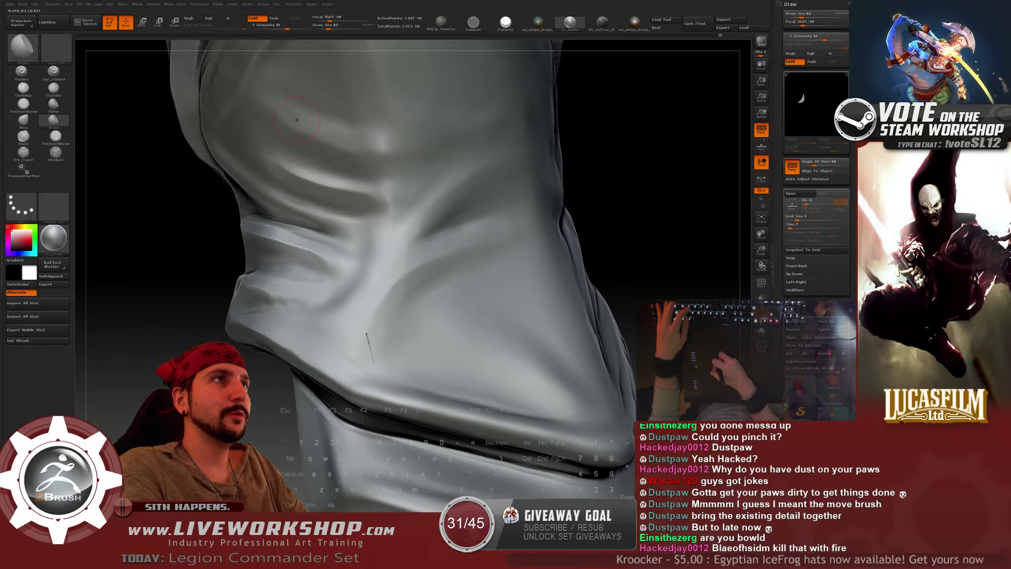
right_click_drag(390, 140, 292, 195)
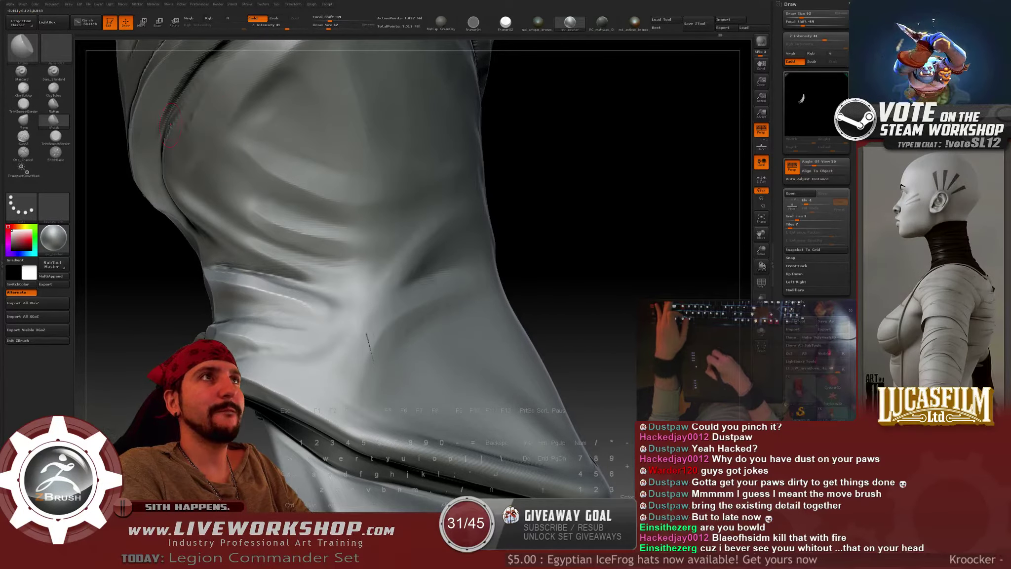
right_click_drag(556, 183, 356, 195)
Resize the brush and refine the long central ridge running down the sleeve's front panel to the pointed hem.
left_click_drag(639, 178, 578, 159)
key("s")
left_click_drag(288, 347, 292, 348)
mouse_move(610, 268)
left_mouse_down()
mouse_move(538, 261)
mouse_move(561, 280)
mouse_move(388, 248)
left_mouse_up()
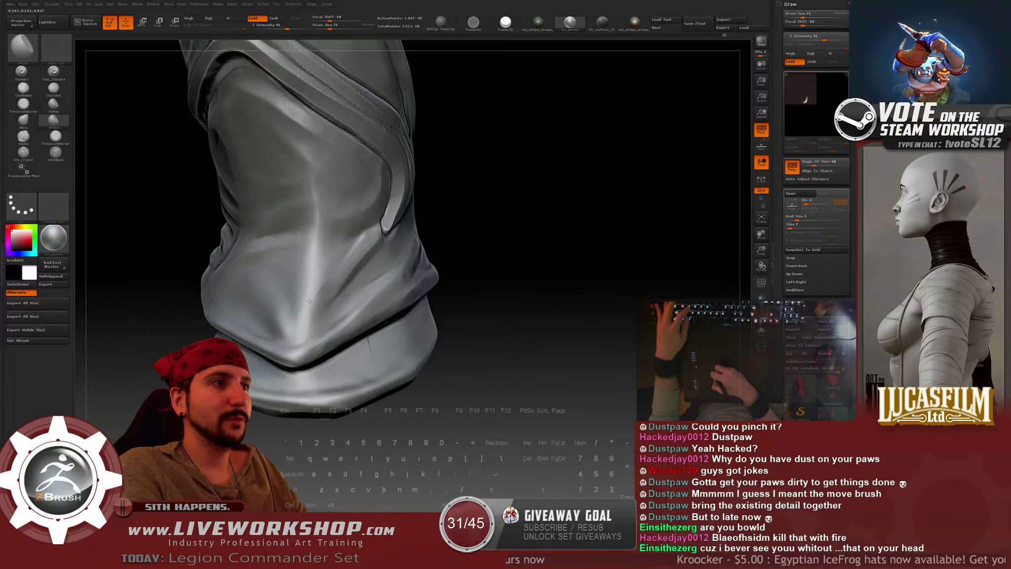
left_click_drag(442, 217, 432, 212)
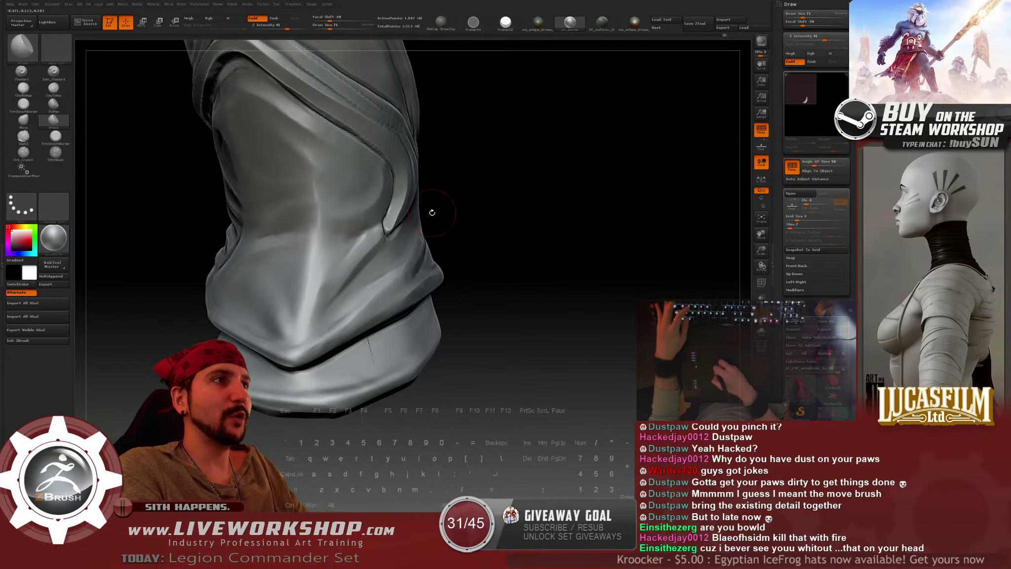
mouse_move(536, 187)
left_mouse_down("alt")
mouse_move(565, 192)
mouse_move(568, 208)
left_mouse_up("alt")
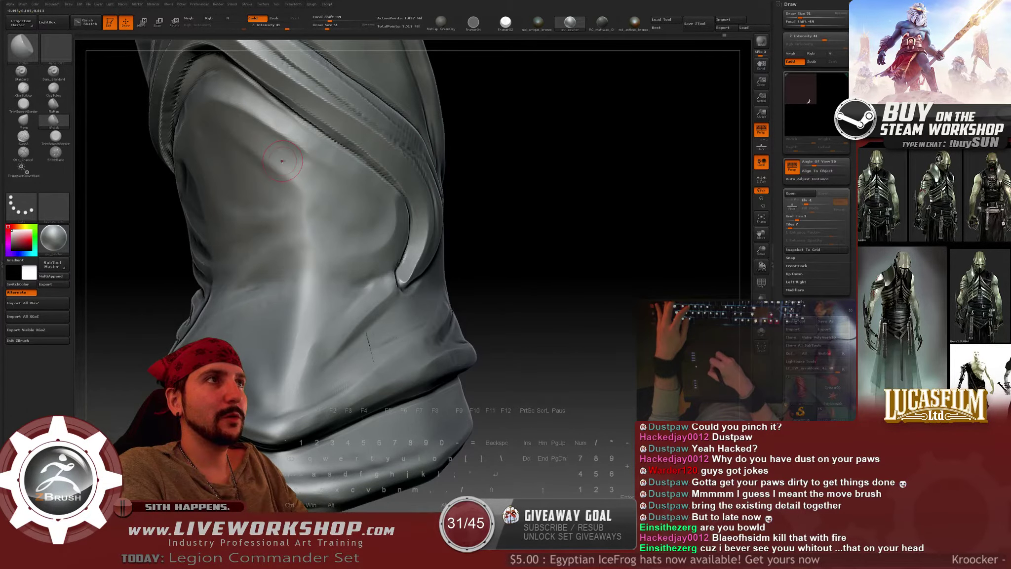
left_click_drag(472, 181, 517, 183)
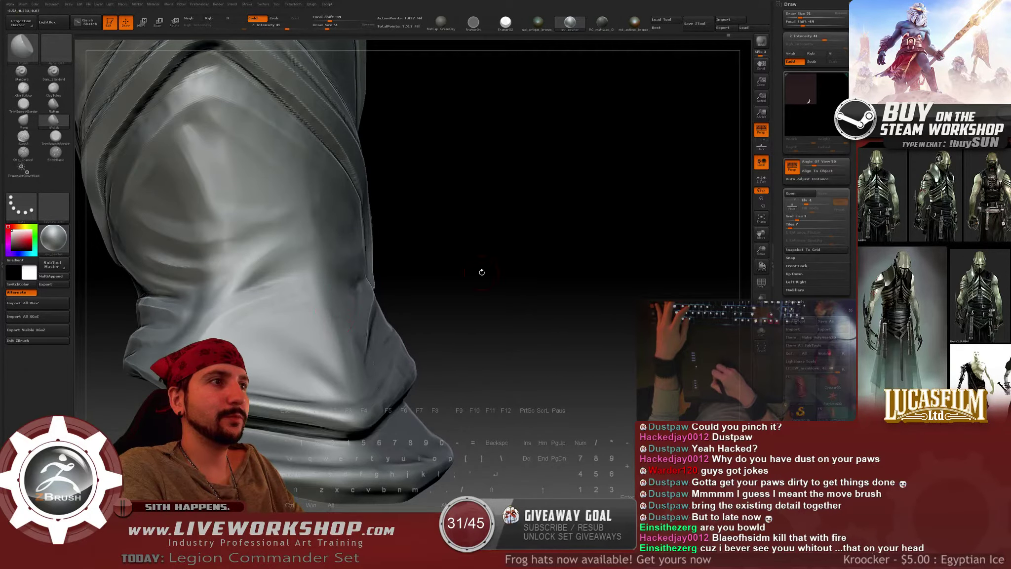
Shape the folds and planes around the pointed front corner of the sleeve's lower hem.
left_click_drag(482, 272, 327, 310)
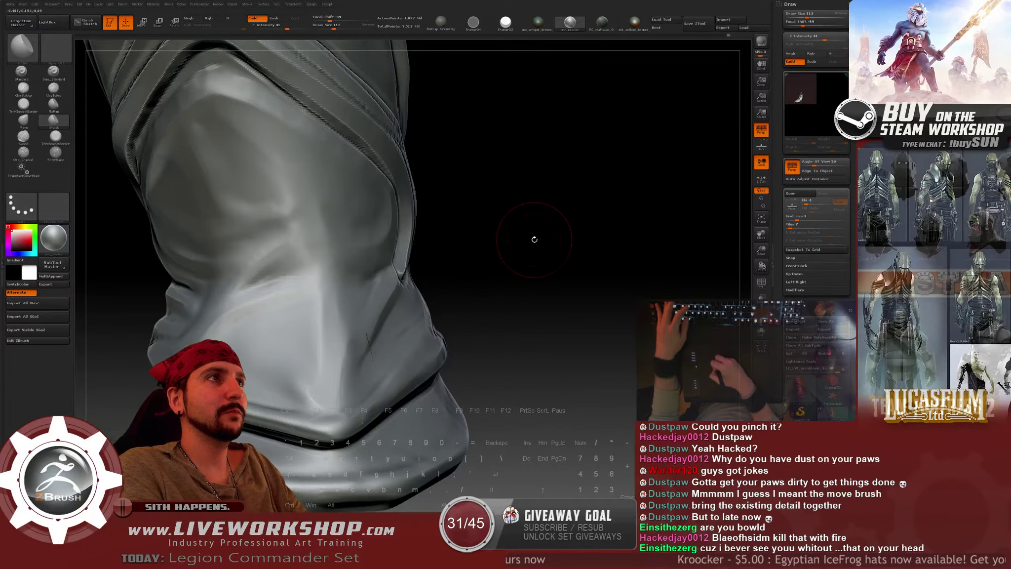
left_click_drag(519, 232, 429, 197)
left_click_drag(324, 230, 381, 279)
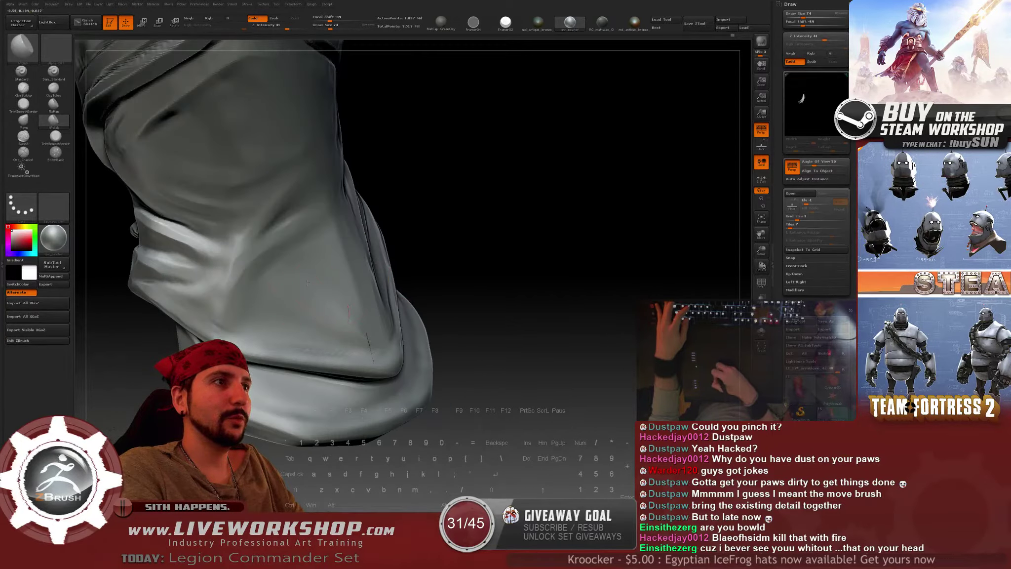
left_click_drag(434, 262, 378, 287)
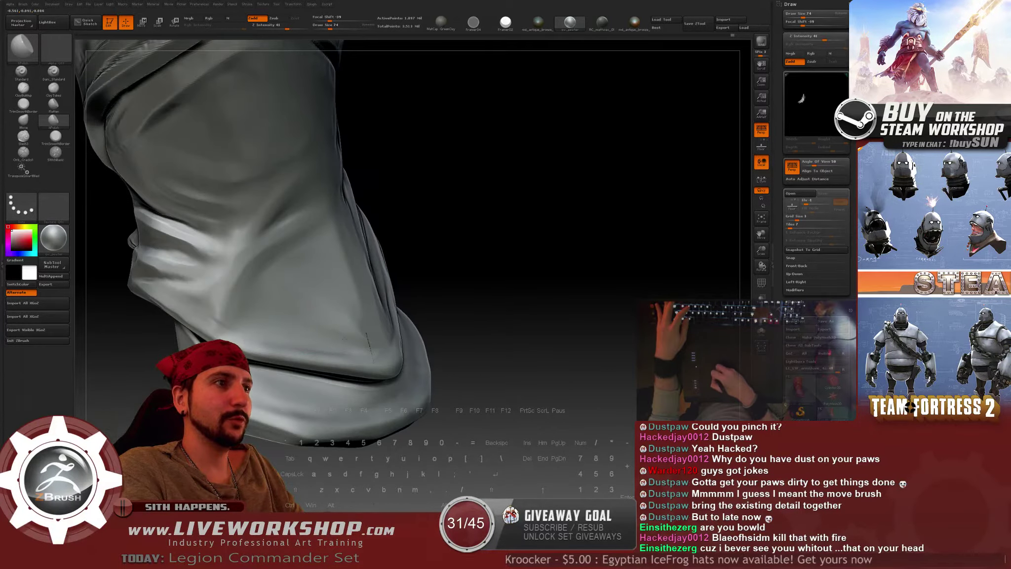
left_click_drag(357, 344, 309, 359)
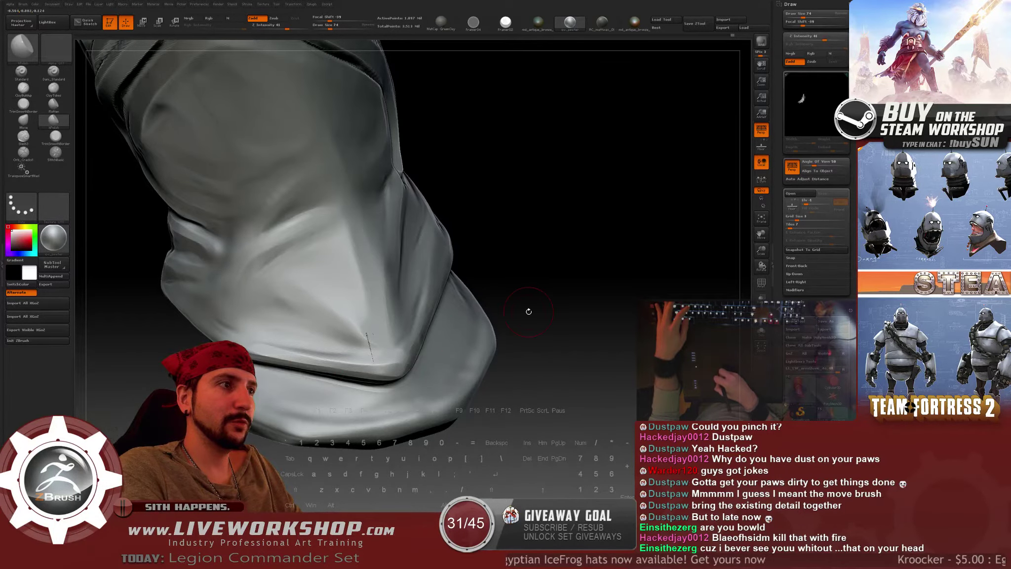
left_click_drag(529, 311, 387, 312)
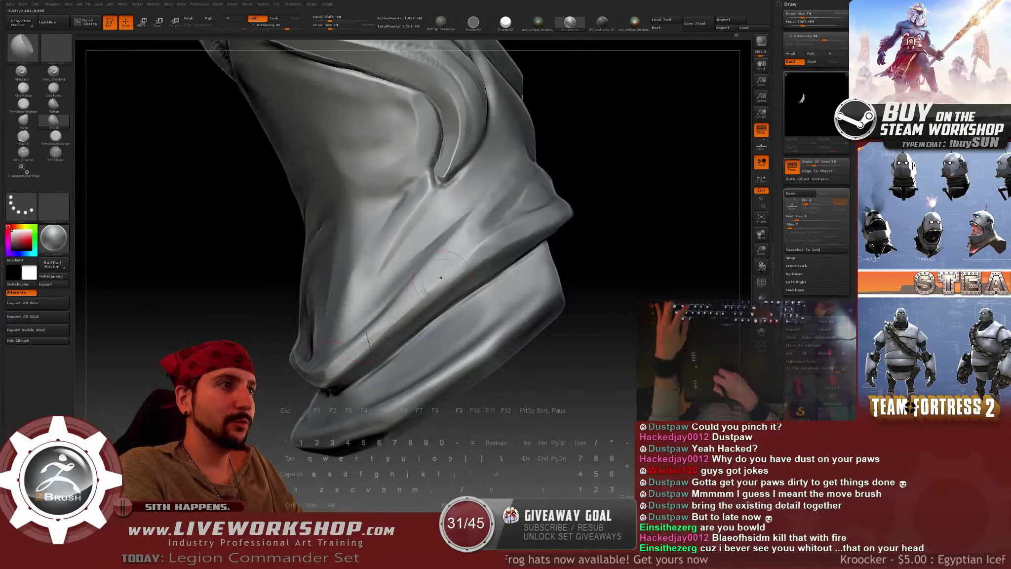
Refine the folds and the crease along the lower hem edge of the sleeve's front panel with a smaller brush.
key("f")
mouse_move(569, 221)
left_mouse_down()
mouse_move(591, 266)
mouse_move(521, 276)
mouse_move(512, 237)
left_mouse_up()
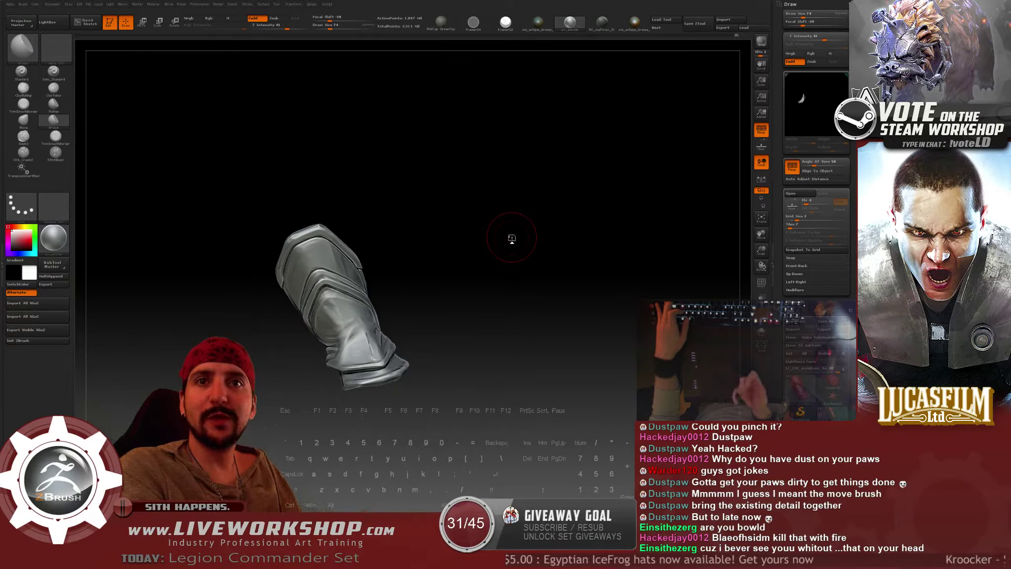
left_click_drag(479, 259, 587, 208, "alt")
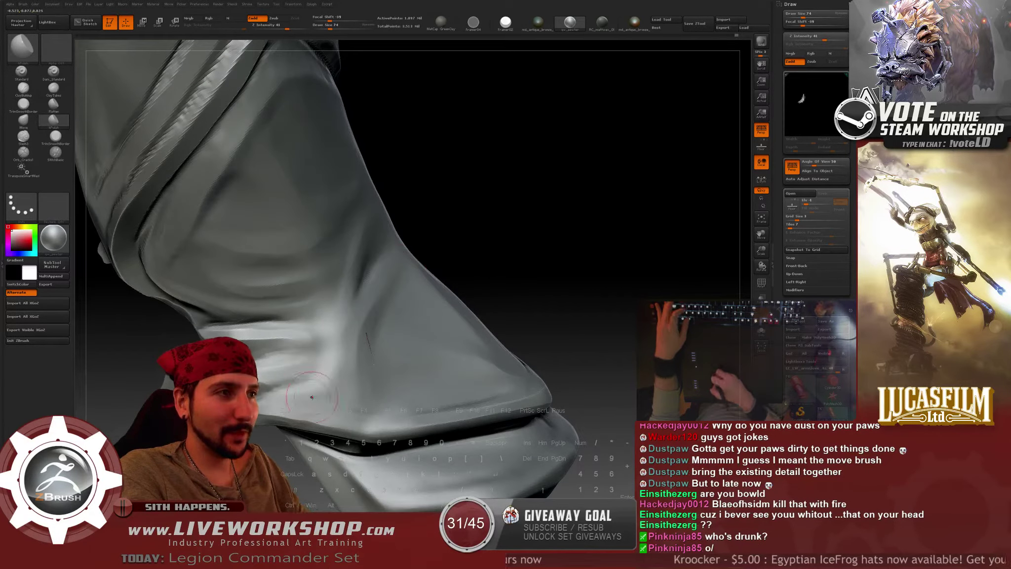
key("[")
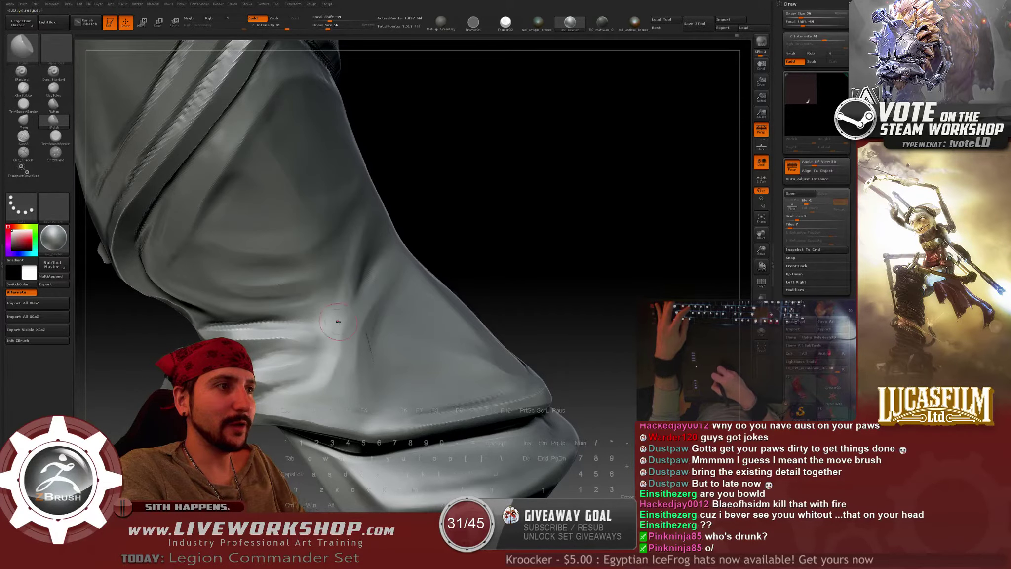
left_click_drag(519, 279, 479, 281)
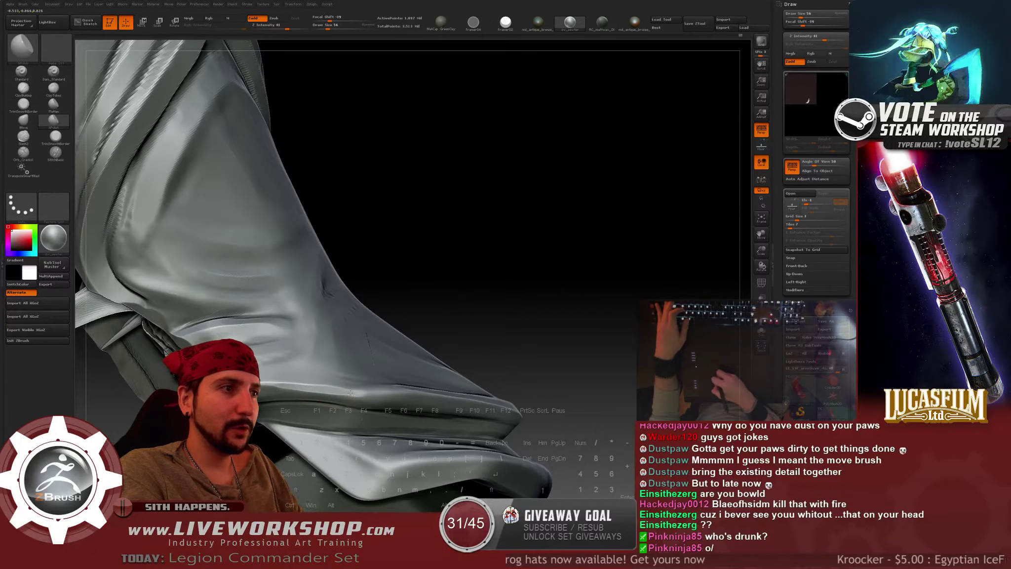
left_click_drag(342, 392, 378, 395)
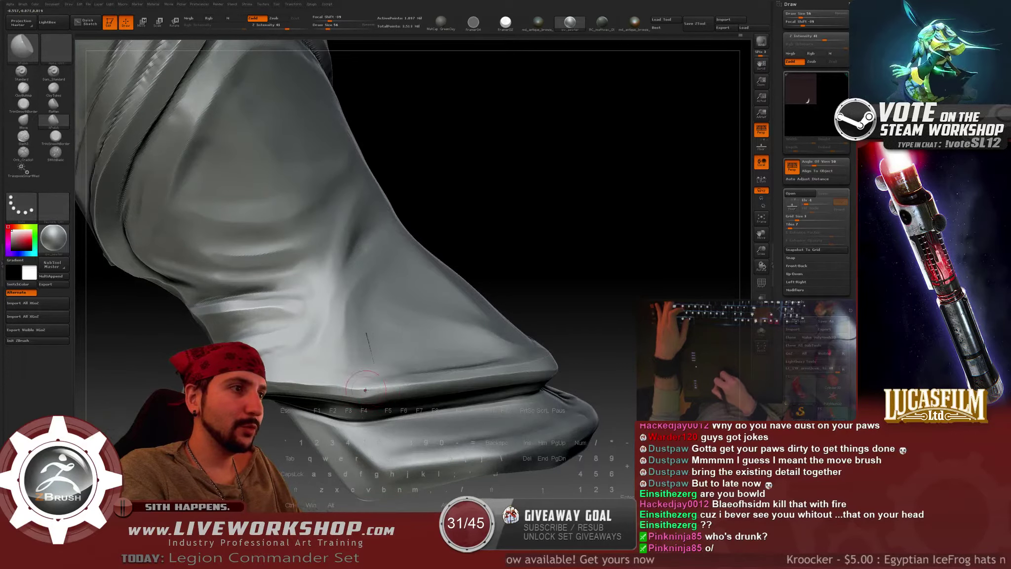
left_click_drag(515, 281, 502, 299)
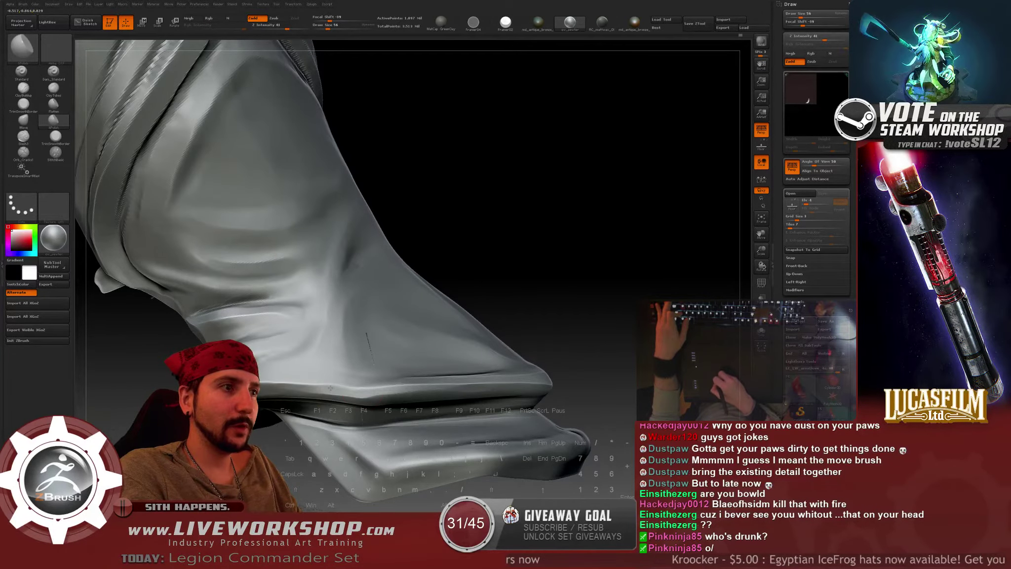
left_click_drag(498, 291, 425, 262)
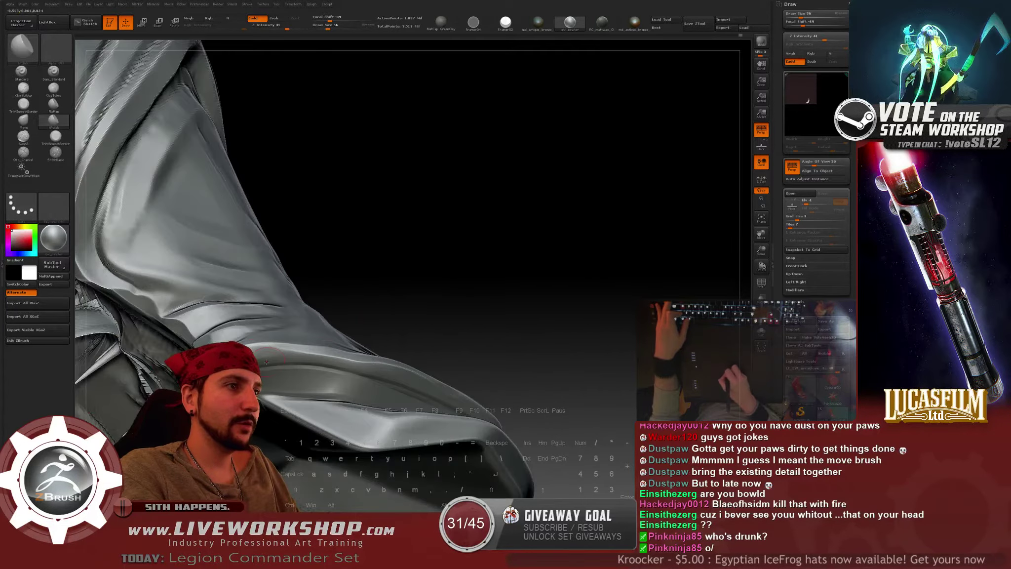
Enlarge the brush, then shape and smooth the lower cuff layer beneath the sleeve's pointed hem.
mouse_move(407, 341)
left_mouse_down()
mouse_move(496, 266)
mouse_move(591, 320)
mouse_move(598, 297)
left_mouse_up()
key("s")
key("s")
mouse_move(330, 343)
left_mouse_down()
mouse_move(368, 326)
mouse_move(336, 336)
mouse_move(366, 332)
mouse_move(346, 388)
left_mouse_up()
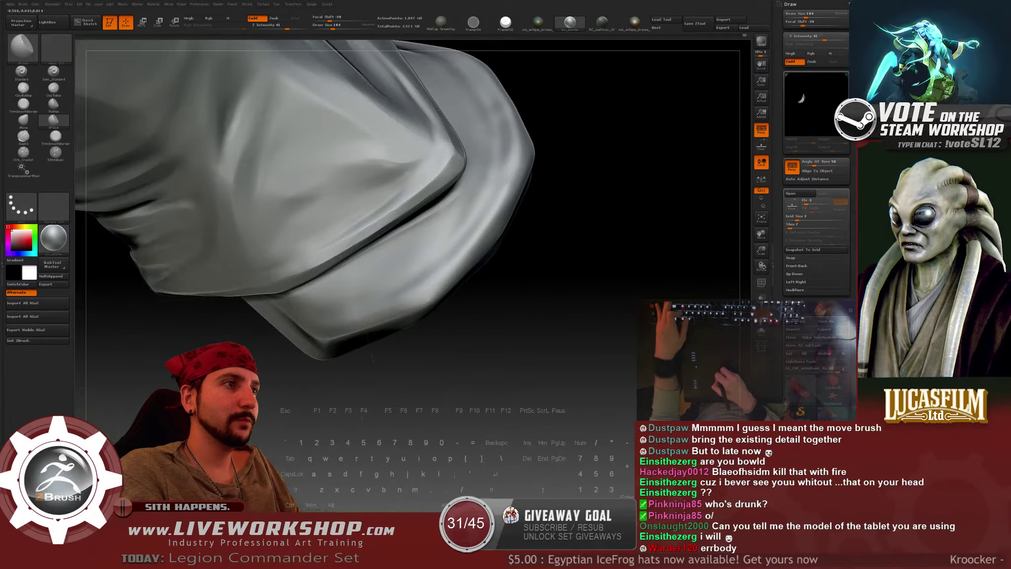
left_click_drag(436, 323, 313, 429, "alt")
mouse_move(447, 308)
left_mouse_down()
mouse_move(476, 302)
mouse_move(445, 339)
left_mouse_up()
left_click_drag(356, 368, 362, 390, "alt")
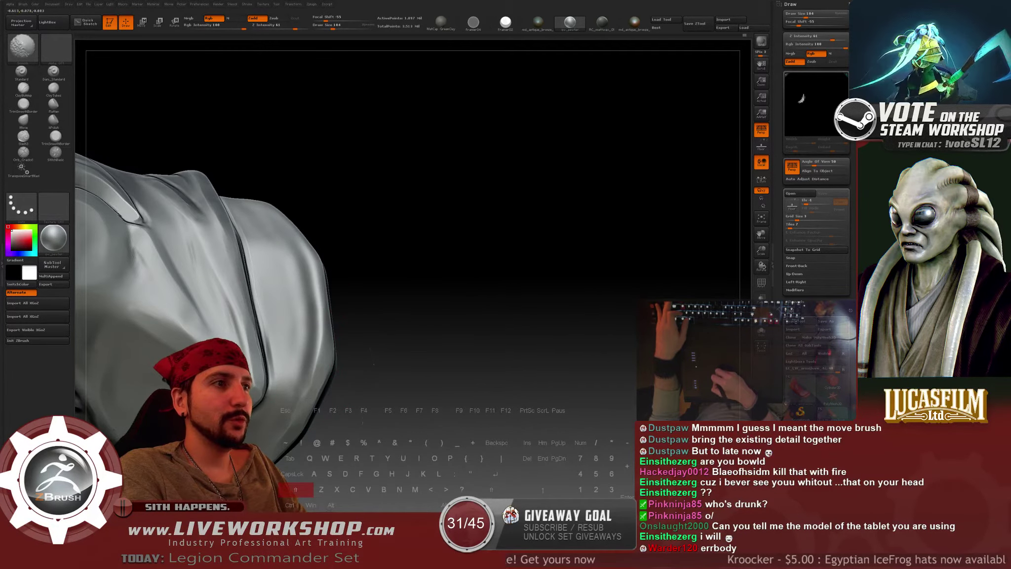
Resize the brush and sharpen the planes along the outer rim of the lower cuff layer.
mouse_move(404, 301)
left_mouse_down()
mouse_move(296, 324)
mouse_move(272, 367)
left_mouse_up()
key("s")
mouse_move(383, 259)
left_mouse_down()
mouse_move(384, 291)
mouse_move(367, 326)
left_mouse_up()
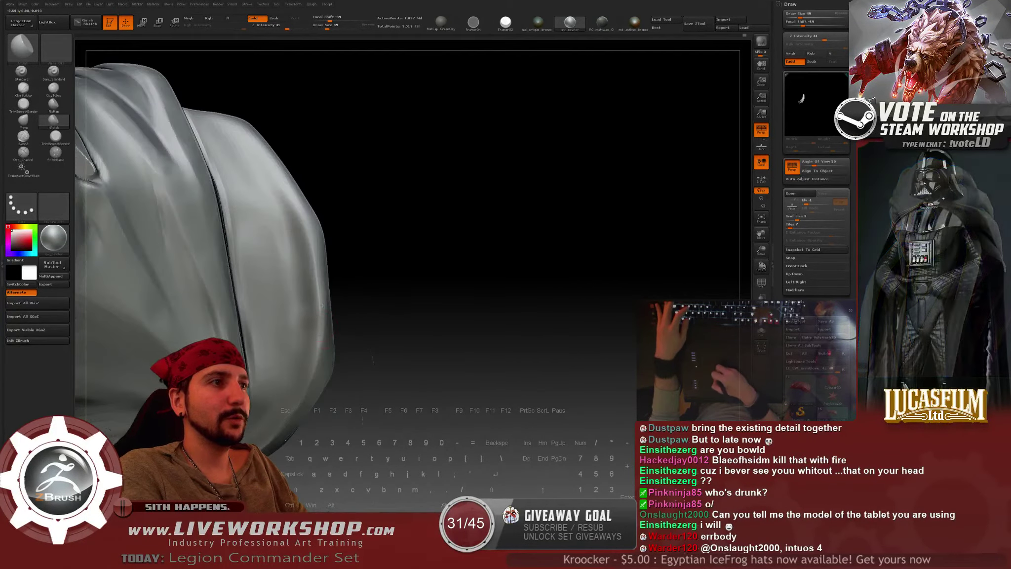
left_click_drag(346, 282, 343, 250)
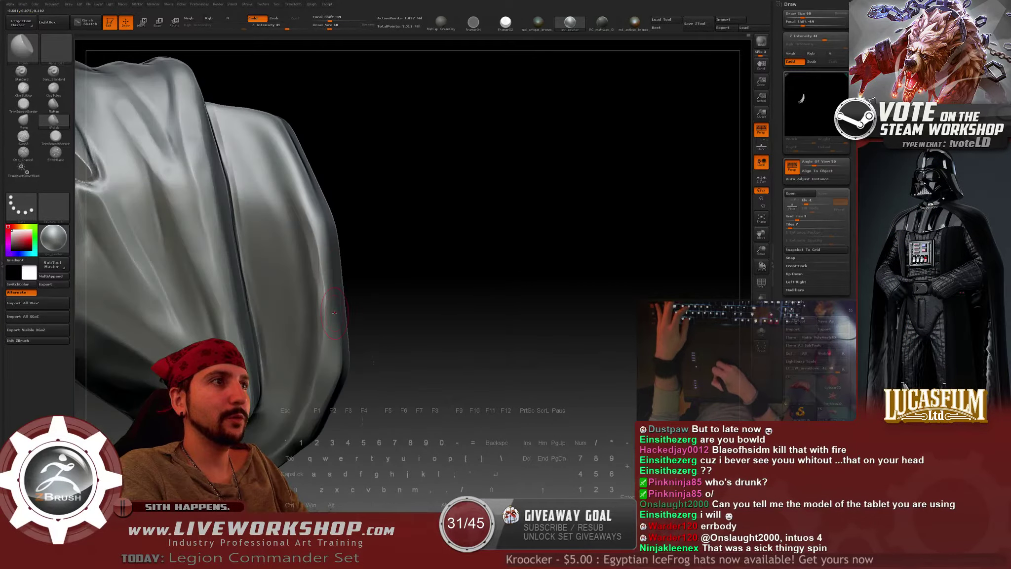
left_click_drag(293, 171, 315, 209)
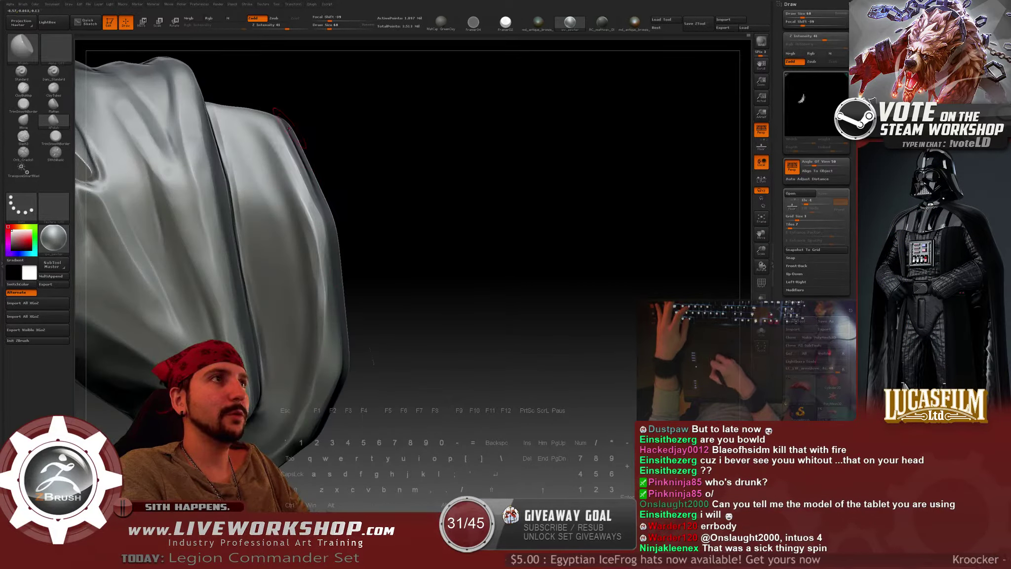
left_click_drag(375, 163, 371, 198, "alt")
left_click_drag(498, 194, 497, 285, "alt")
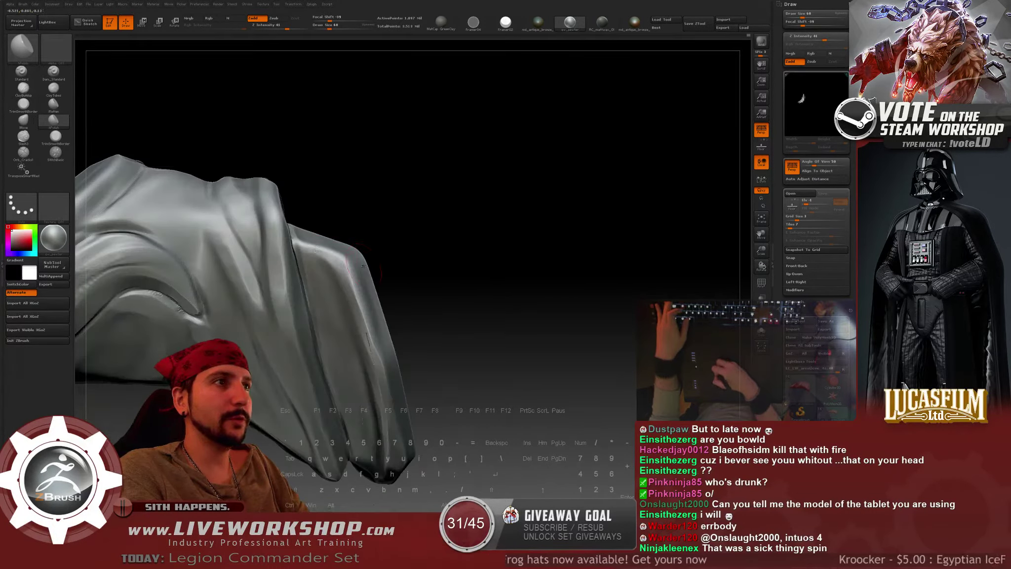
left_click_drag(375, 267, 346, 262)
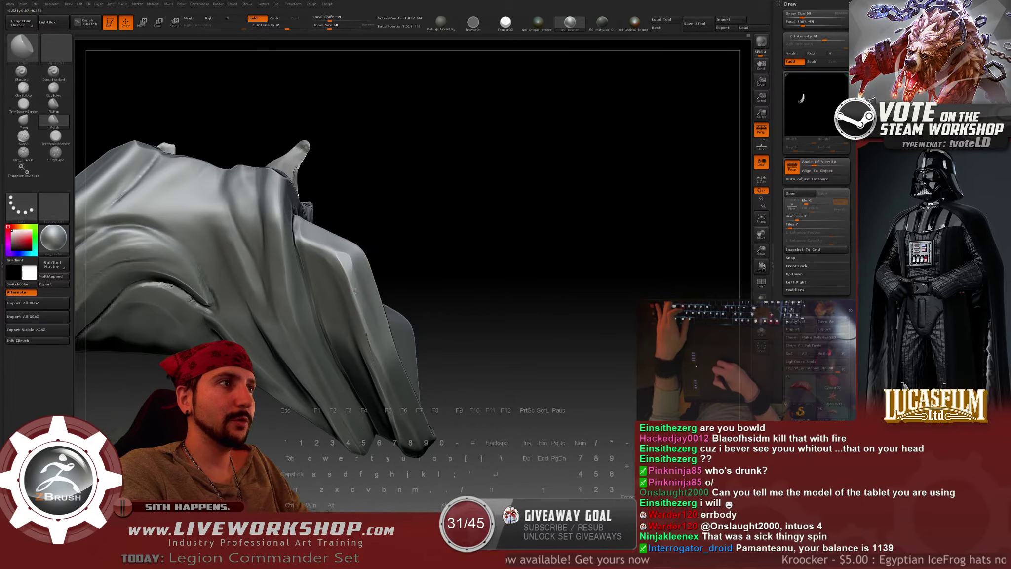
left_click_drag(430, 273, 334, 253)
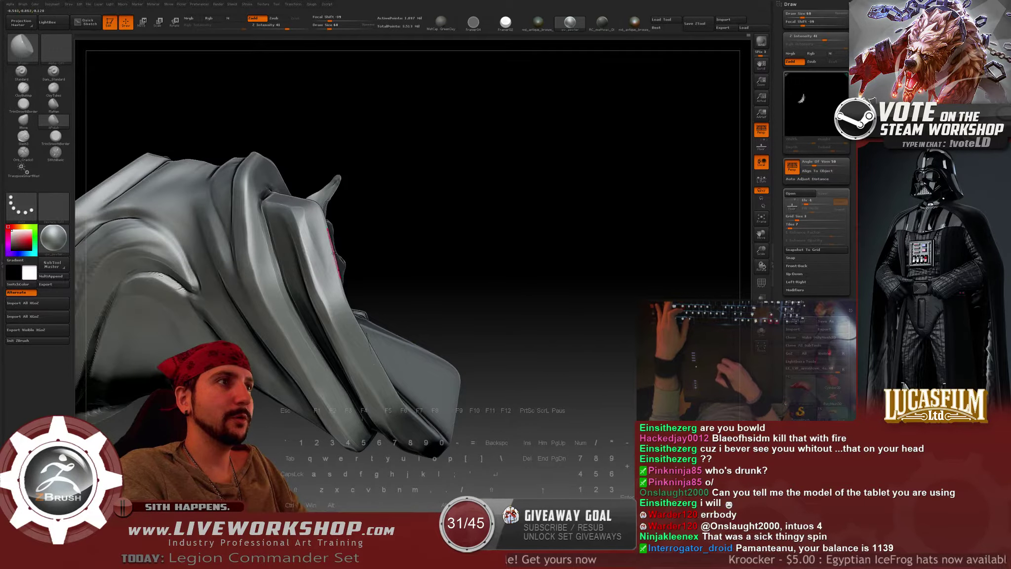
Refine the lower cuff's surface around the pointed hem corner with a smaller brush.
mouse_move(420, 291)
left_mouse_down()
mouse_move(472, 284)
mouse_move(431, 292)
mouse_move(487, 267)
left_mouse_up()
mouse_move(442, 242)
left_mouse_down()
mouse_move(506, 217)
mouse_move(407, 241)
mouse_move(367, 224)
left_mouse_up()
key("s")
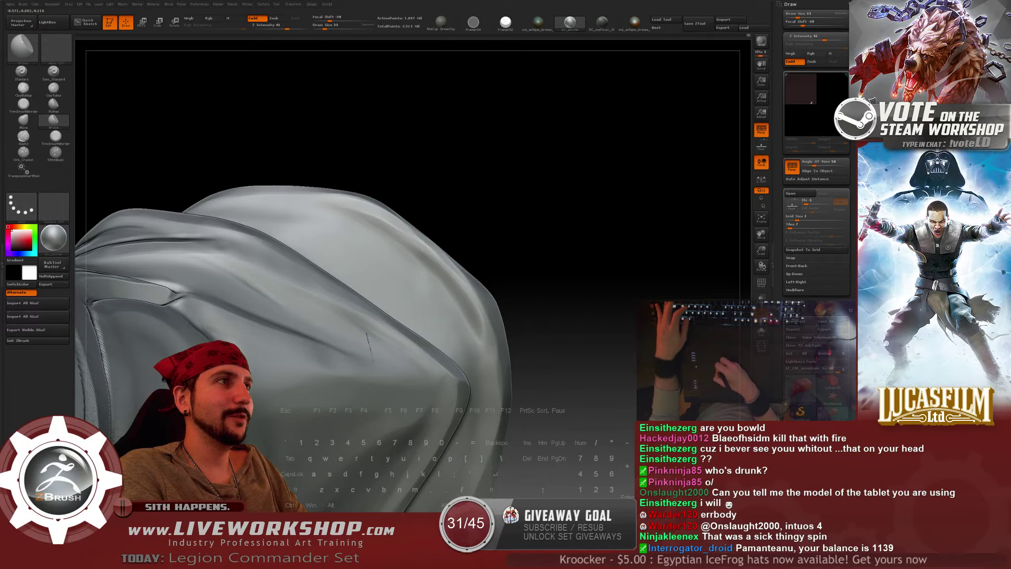
mouse_move(479, 341)
left_mouse_down("alt")
mouse_move(469, 222)
mouse_move(469, 232)
left_mouse_up("alt")
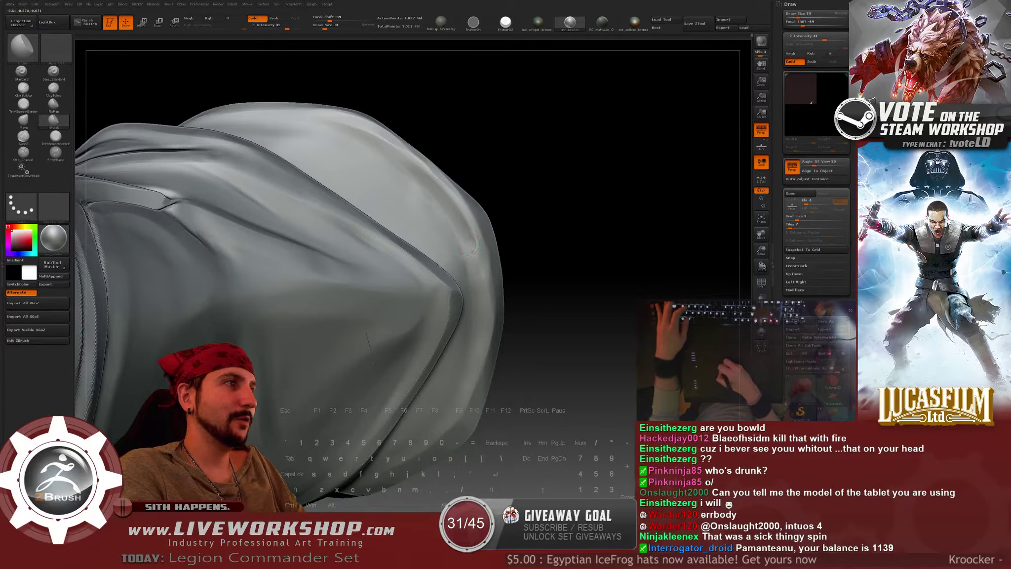
key("shift")
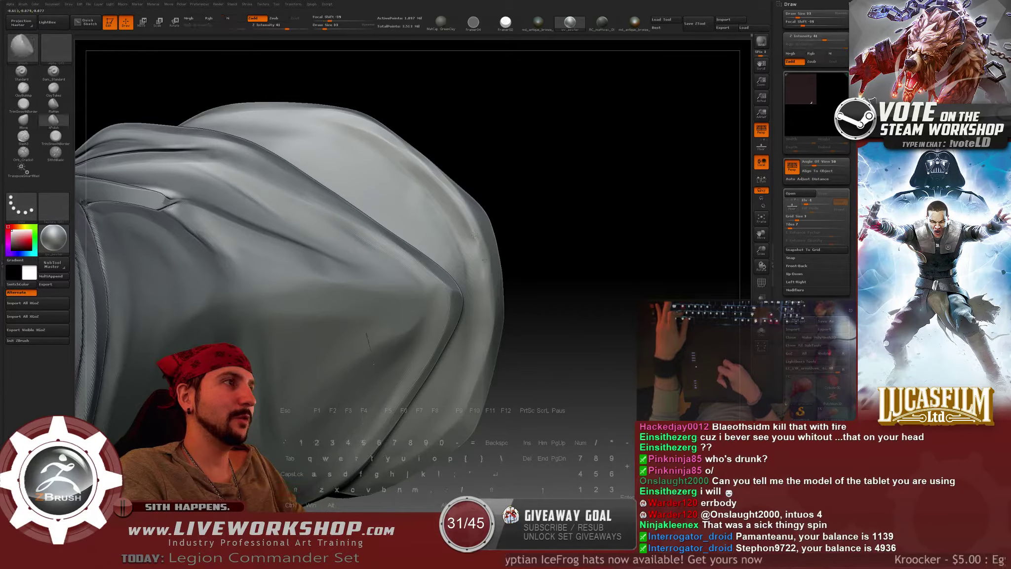
left_click_drag(539, 264, 558, 222)
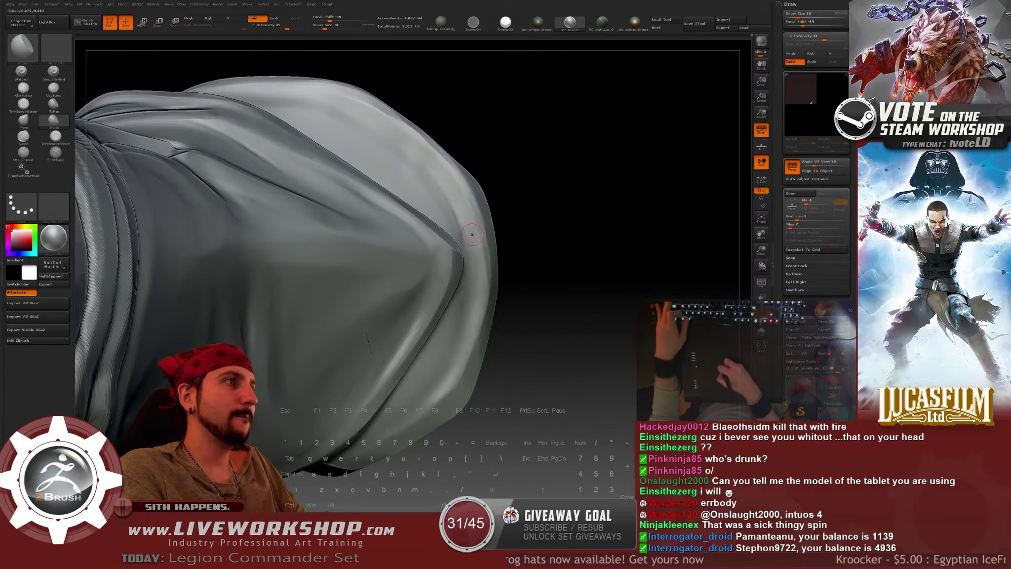
left_click_drag(526, 330, 430, 264)
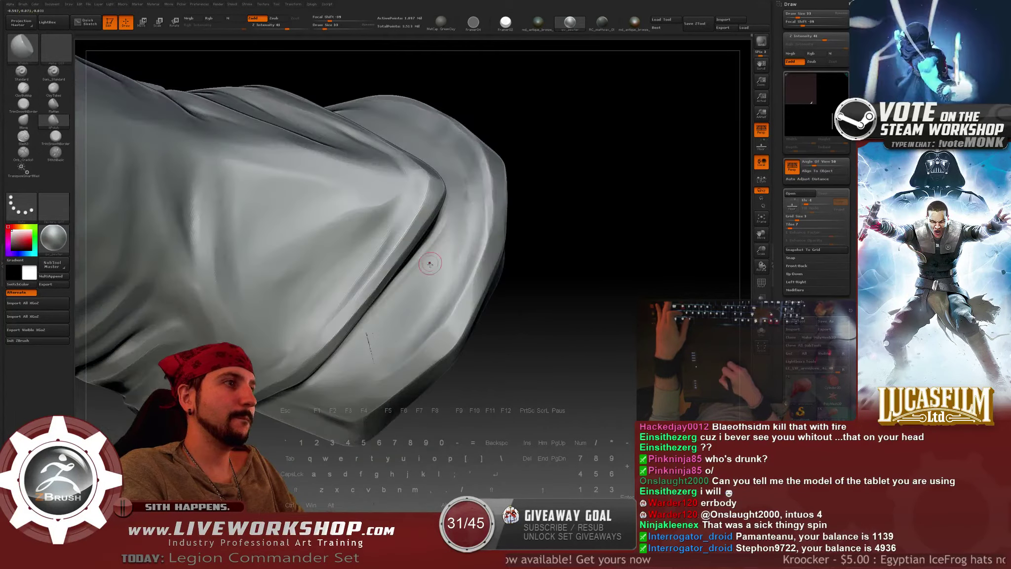
Open the subtool list and show the full character with all its pieces around the arm piece.
left_click_drag(518, 320, 563, 265, "alt")
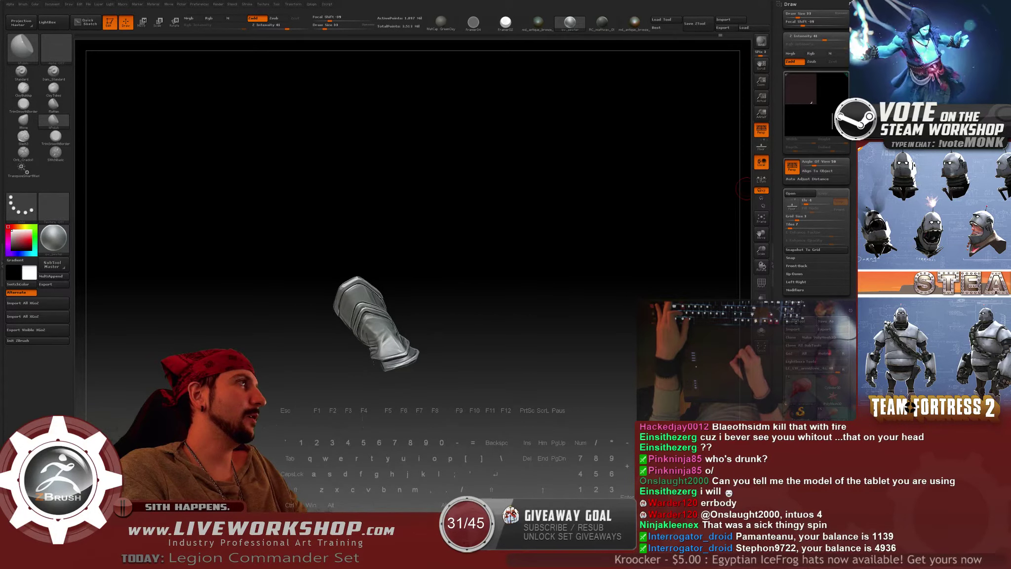
left_click(791, 4)
left_click(796, 131)
left_click(797, 140)
left_click(796, 130)
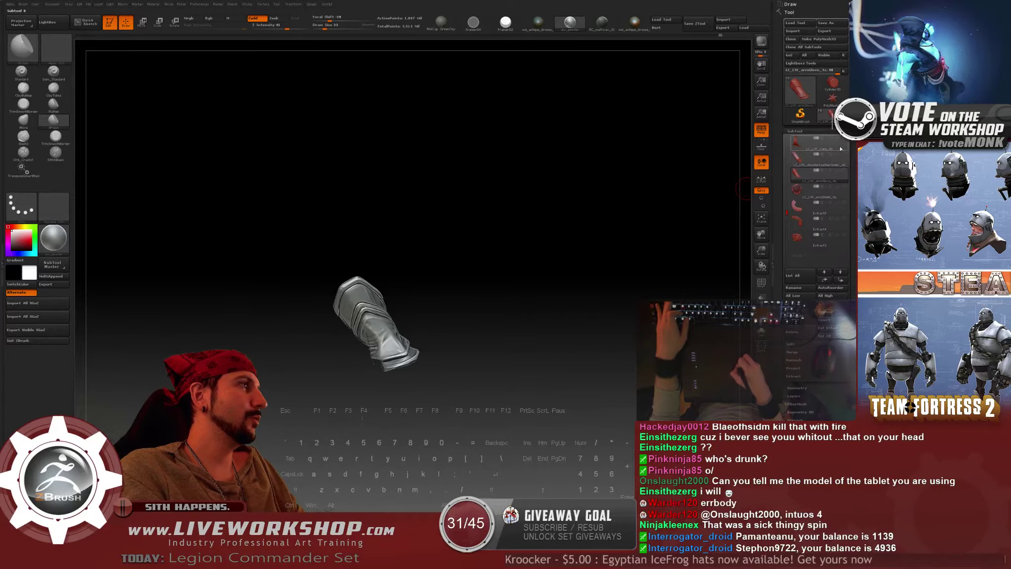
left_click(846, 170)
left_click_drag(571, 280, 613, 169)
Save the tool, overwriting the existing file.
left_click(696, 28)
key("Return")
key("y")
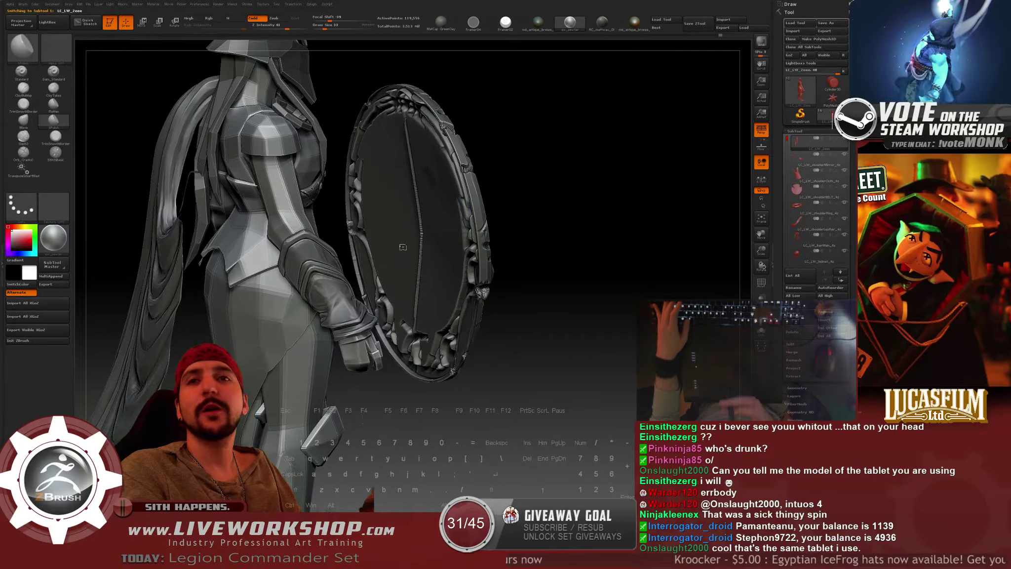
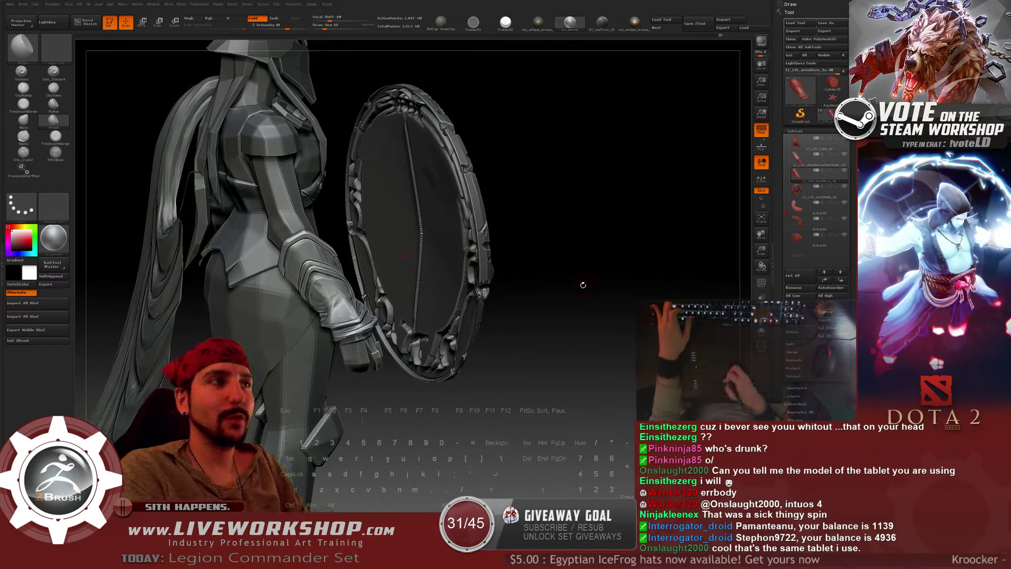
Make the shield the active subtool and preview the character with the antique bronze material.
left_click_drag(568, 237, 564, 213, "alt")
left_click_drag(470, 286, 556, 265)
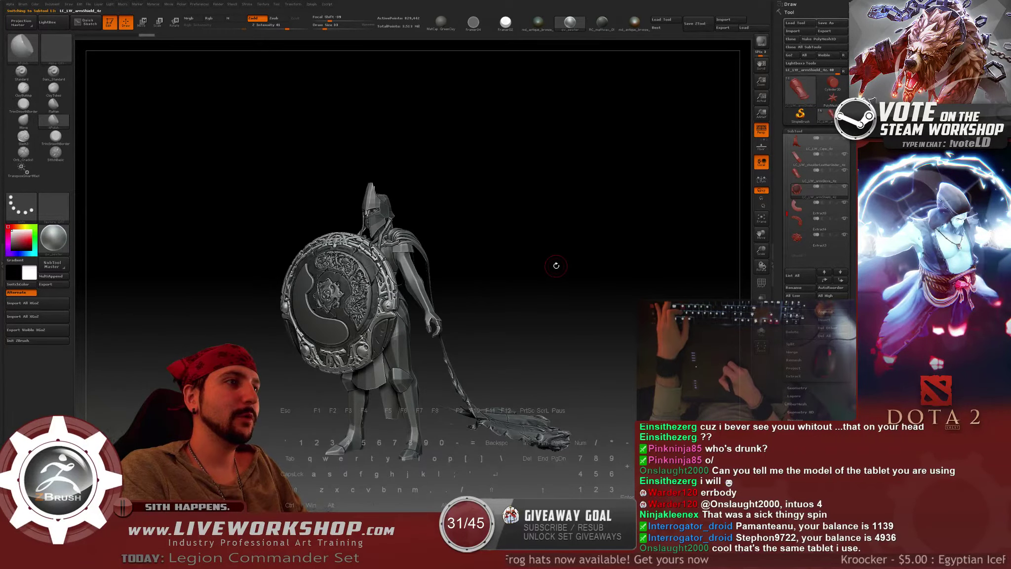
left_click(633, 25)
left_click_drag(622, 125, 701, 182)
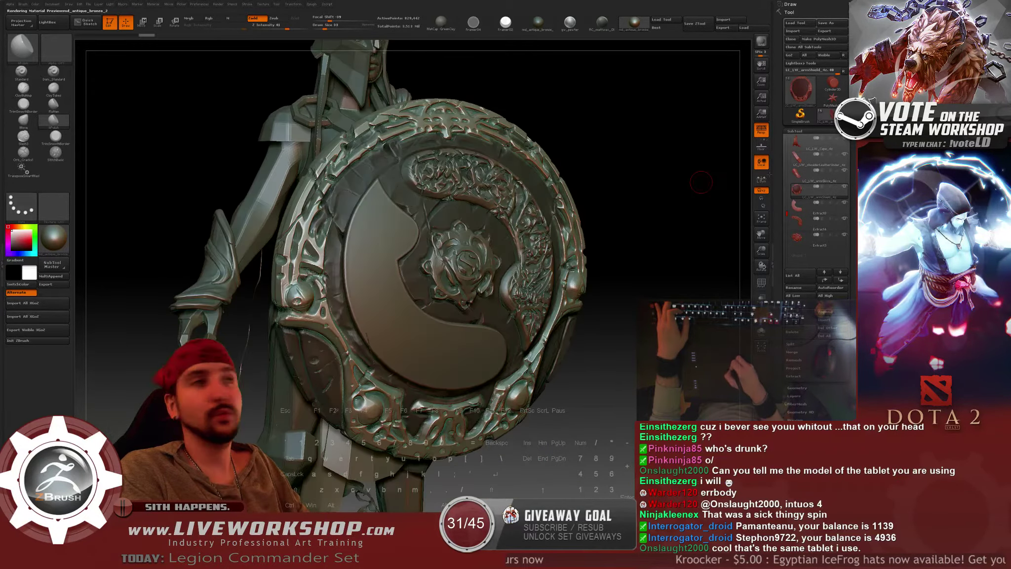
left_click(845, 227)
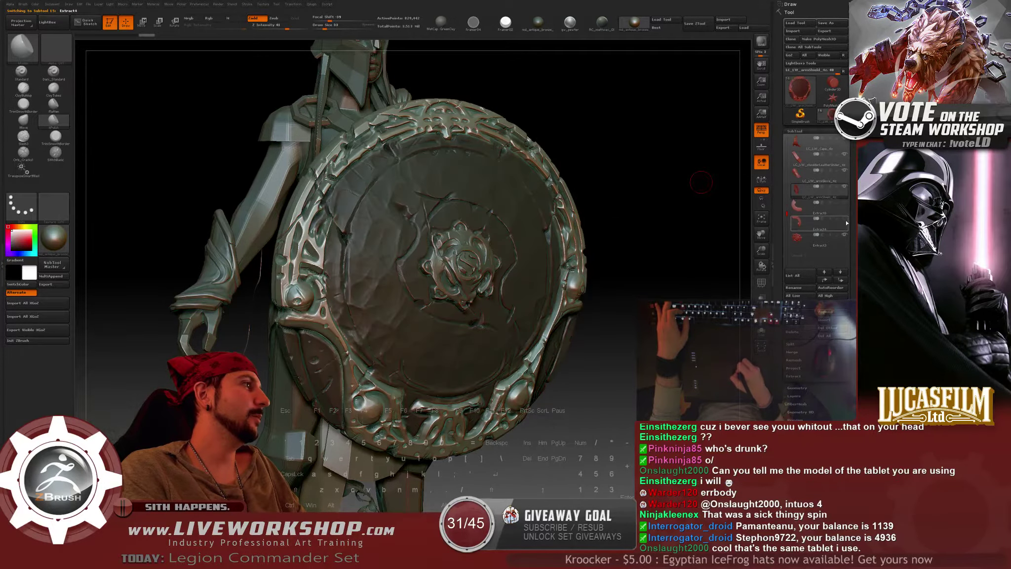
left_click(846, 189)
left_click(844, 187)
left_click(845, 188)
left_click(846, 218)
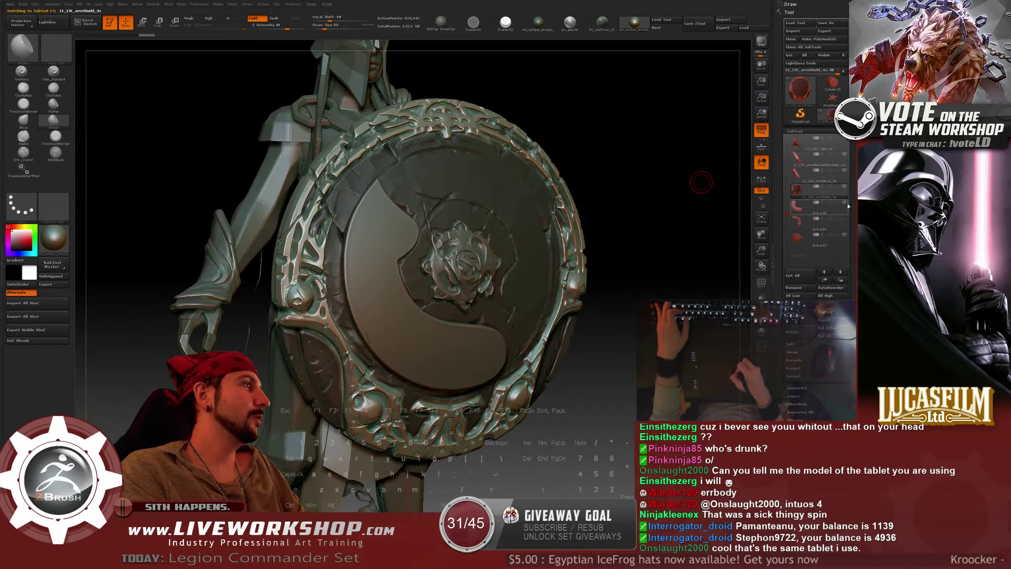
left_click(845, 203)
left_click(845, 235)
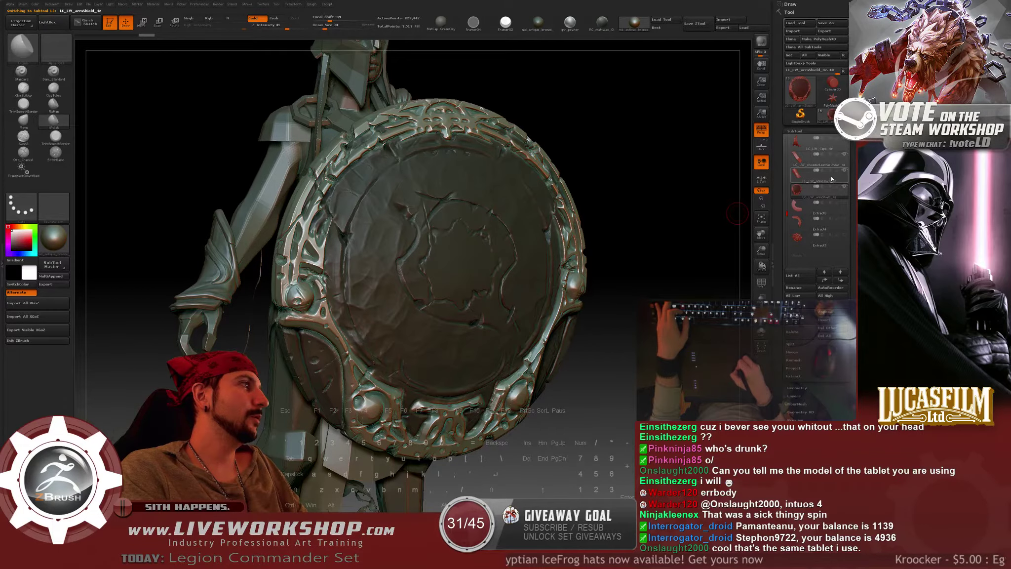
left_click(845, 187)
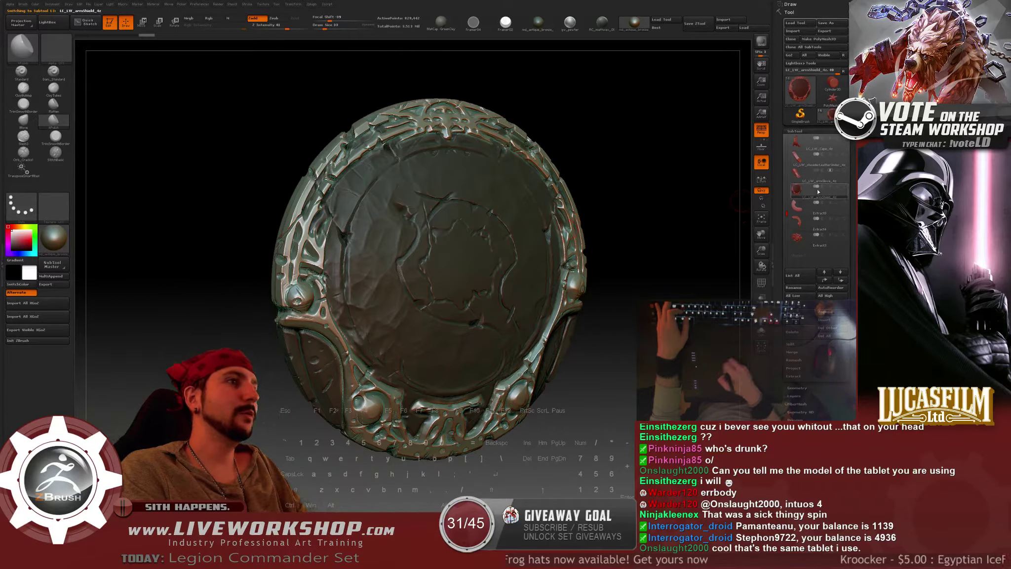
mouse_move(846, 190)
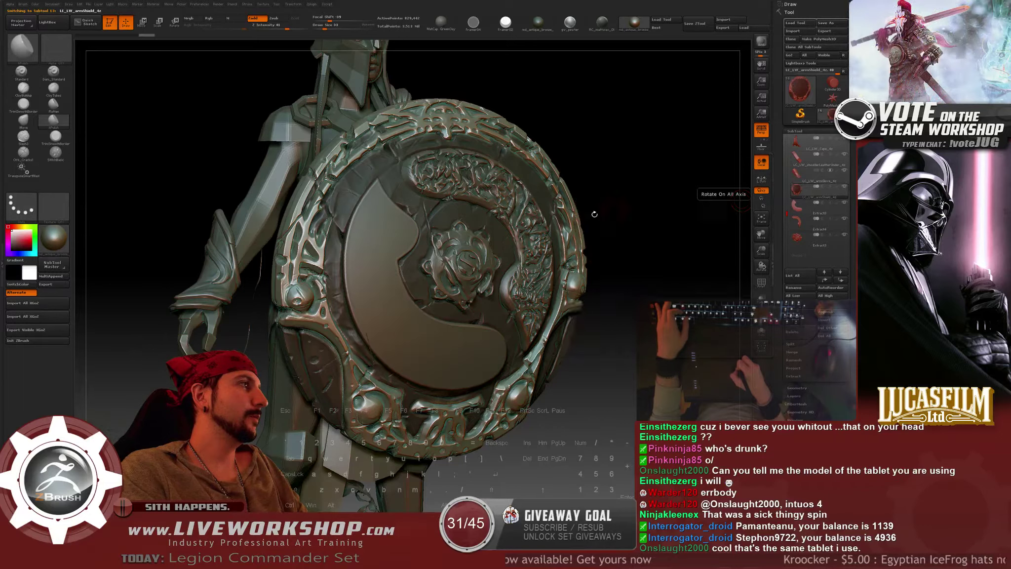
Select the forearm sleeve piece and hide the shield and its ornament subtools to expose the arm.
left_click(226, 266, "alt")
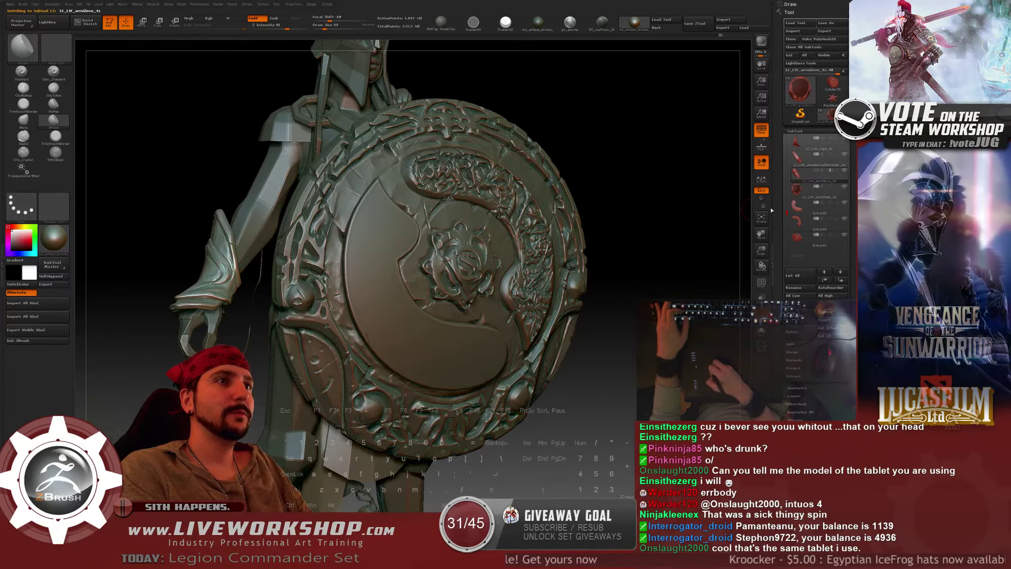
left_click(846, 203)
left_click(845, 204)
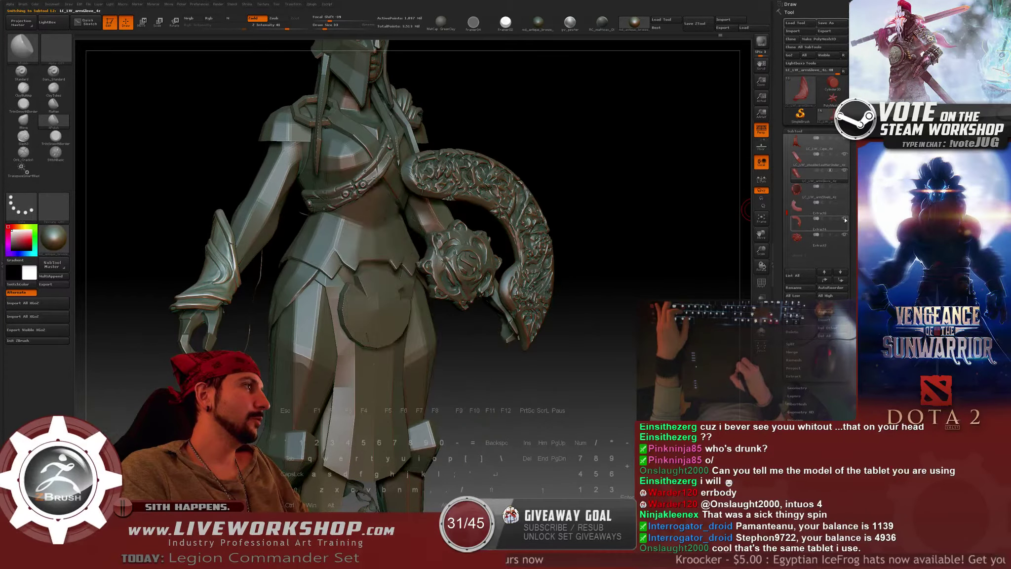
left_click(846, 218)
left_click(845, 235)
left_click_drag(607, 225, 564, 152)
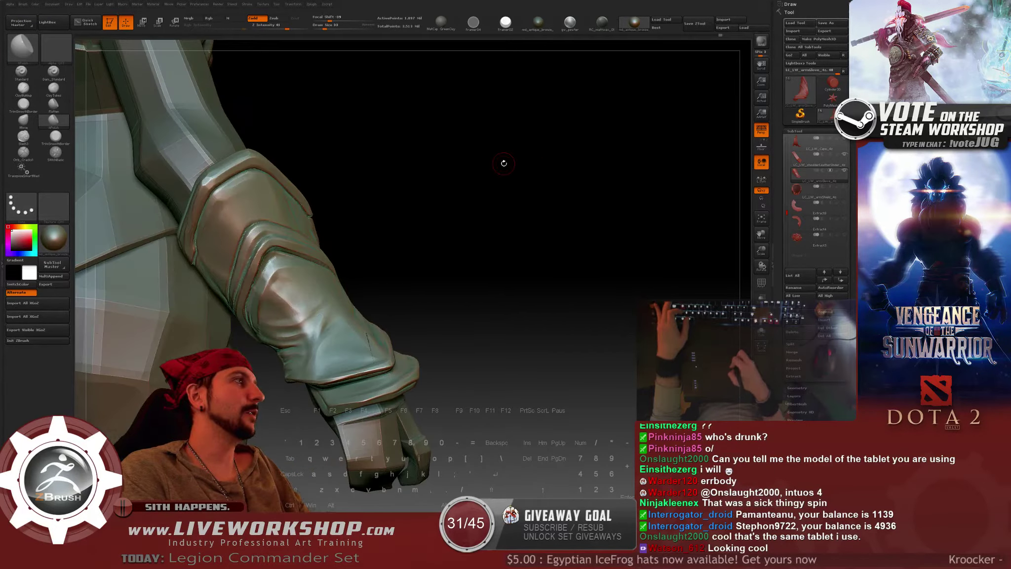
left_click_drag(451, 191, 632, 137)
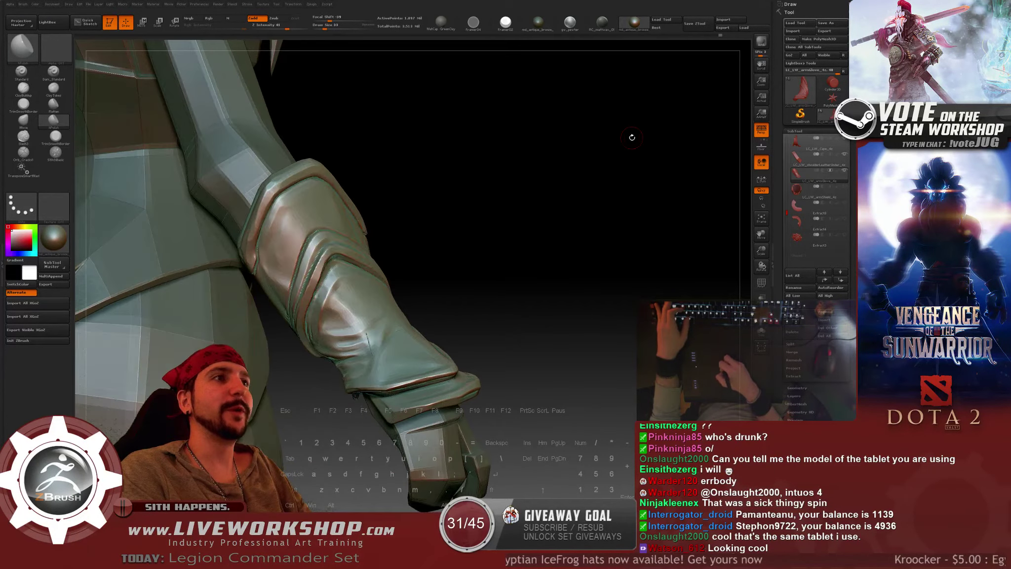
Switch to the grey preview material, choose the Orb_Cracks brush, and carve and smooth fine creases in the forearm sleeve's lower panel.
left_click(570, 22)
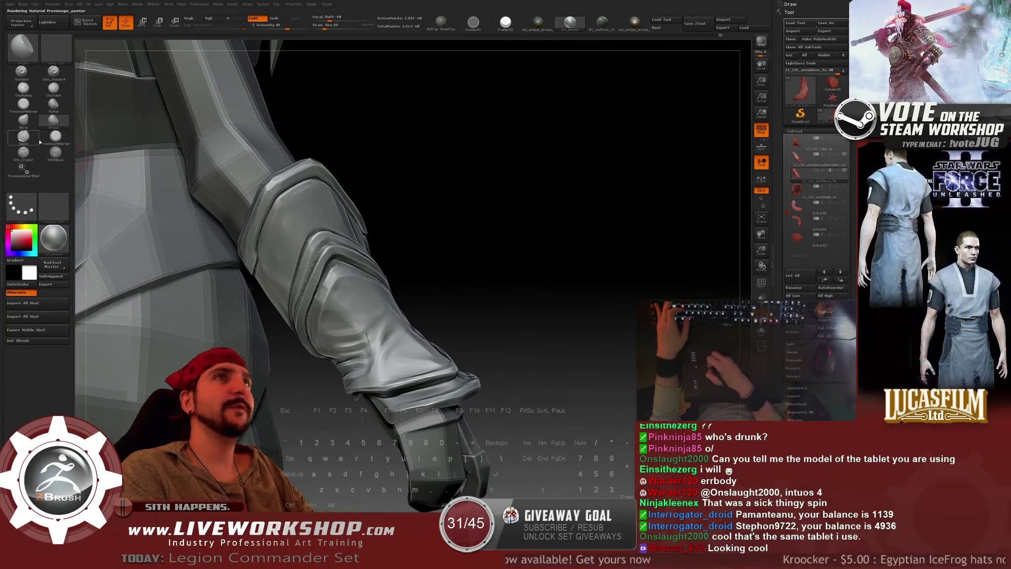
left_click(23, 153)
mouse_move(476, 165)
left_mouse_down("alt")
mouse_move(486, 212)
mouse_move(497, 153)
mouse_move(359, 194)
left_mouse_up("alt")
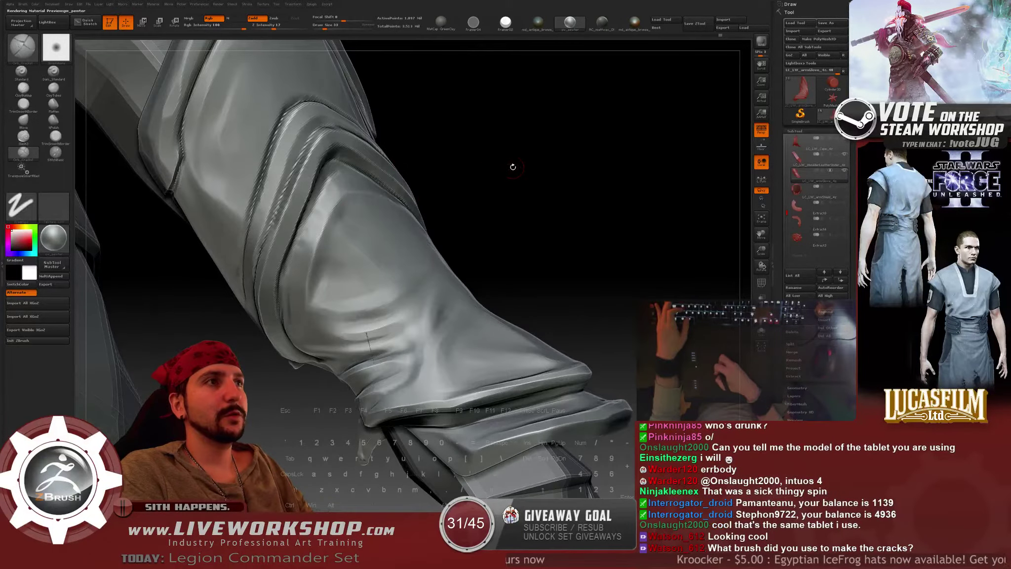
left_click_drag(513, 167, 499, 177)
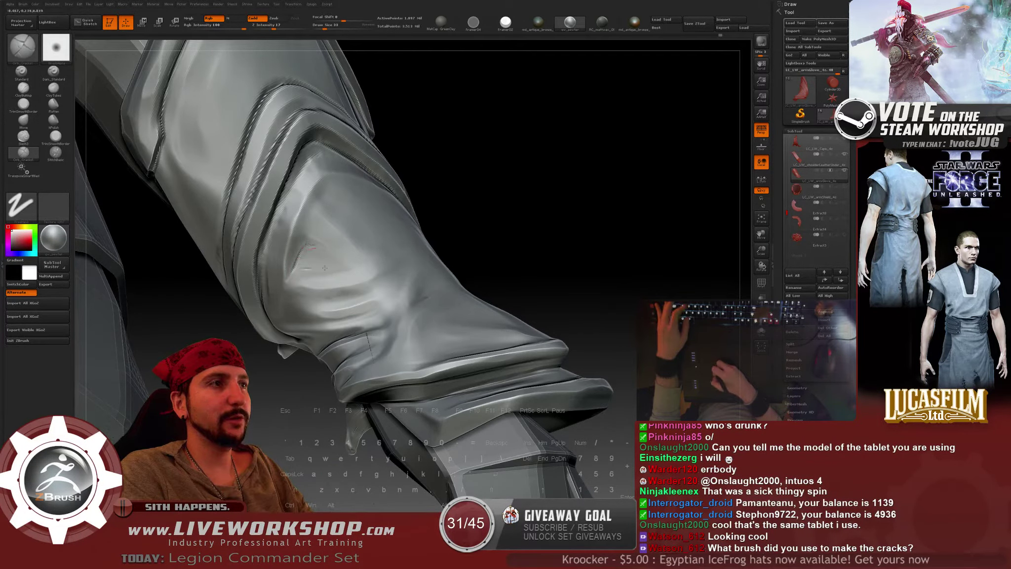
left_click_drag(348, 266, 316, 270, "shift")
left_click_drag(441, 224, 547, 210)
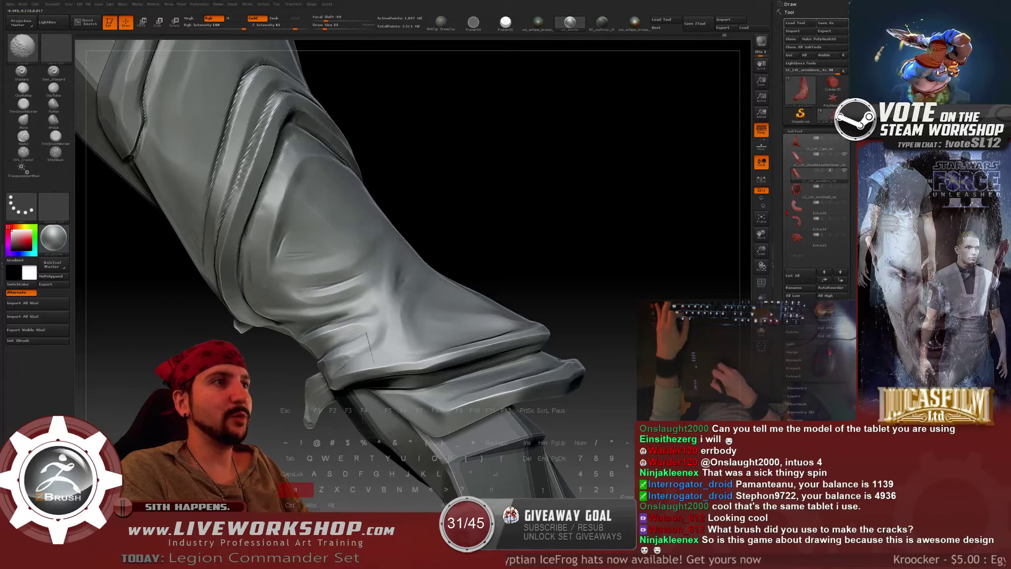
Carve thin crease lines into the bunched folds beside the wrist cuff and smooth them into the cloth.
left_click_drag(447, 241, 368, 248)
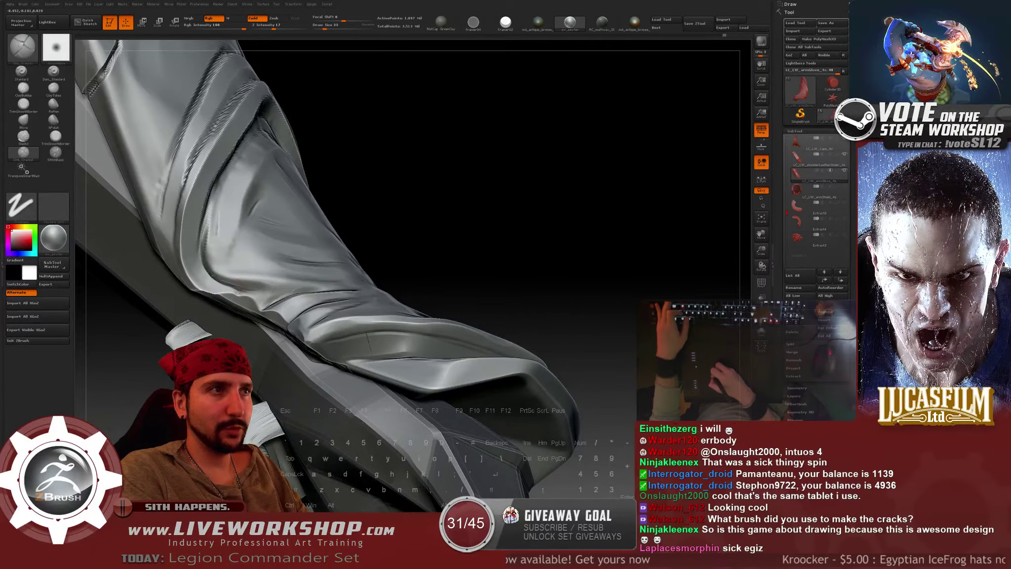
key("shift")
left_click_drag(420, 232, 474, 207)
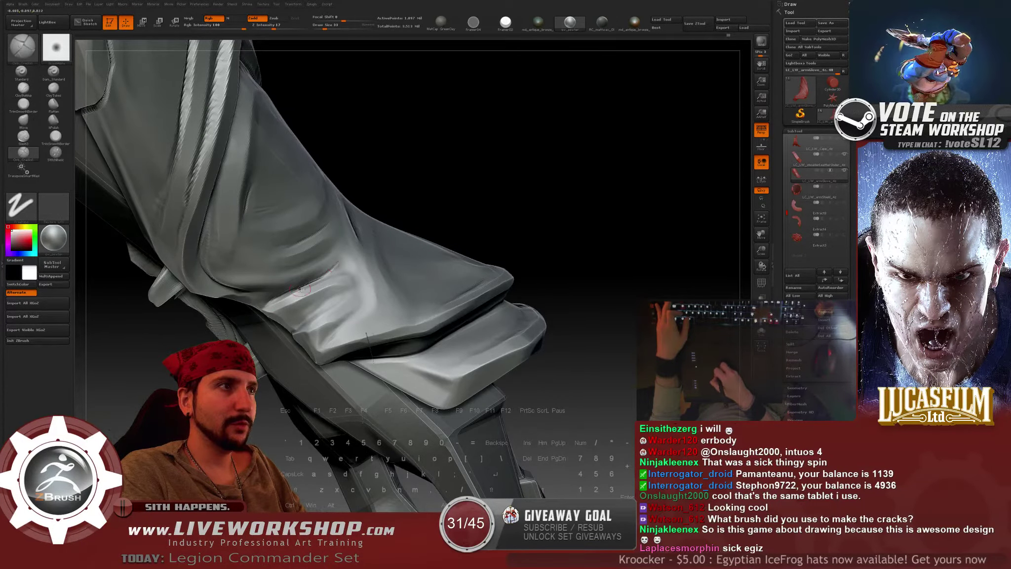
key("shift")
left_click_drag(437, 212, 376, 273)
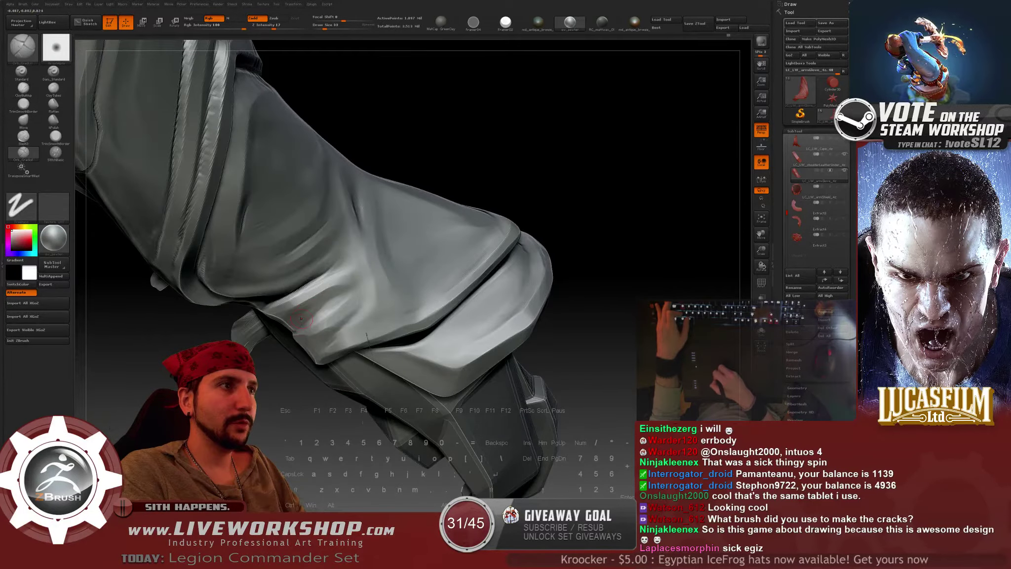
mouse_move(319, 306)
left_mouse_down()
mouse_move(337, 298)
mouse_move(322, 308)
left_mouse_up()
left_click_drag(424, 171, 451, 175)
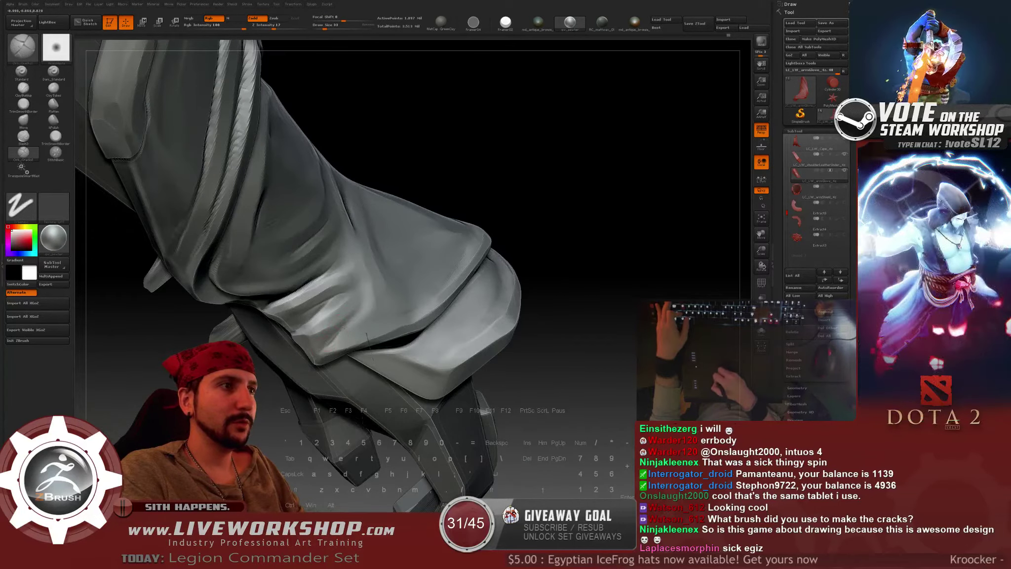
Cut tapered creases into the smooth triangular area above the cuff's pointed corner and soften their edges.
key("shift")
mouse_move(531, 197)
left_mouse_down()
mouse_move(556, 210)
mouse_move(554, 252)
left_mouse_up()
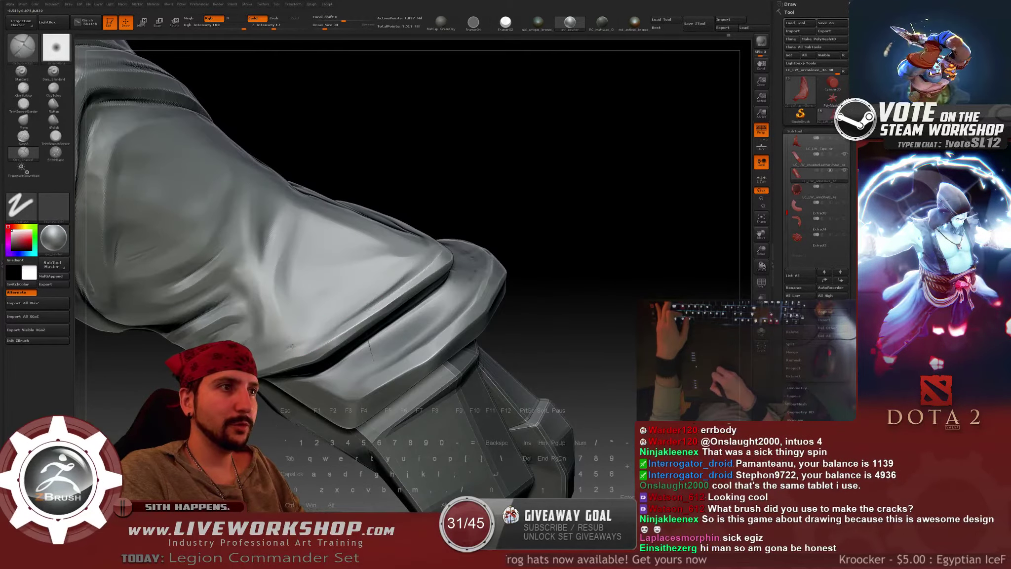
left_click_drag(283, 350, 307, 339, "shift")
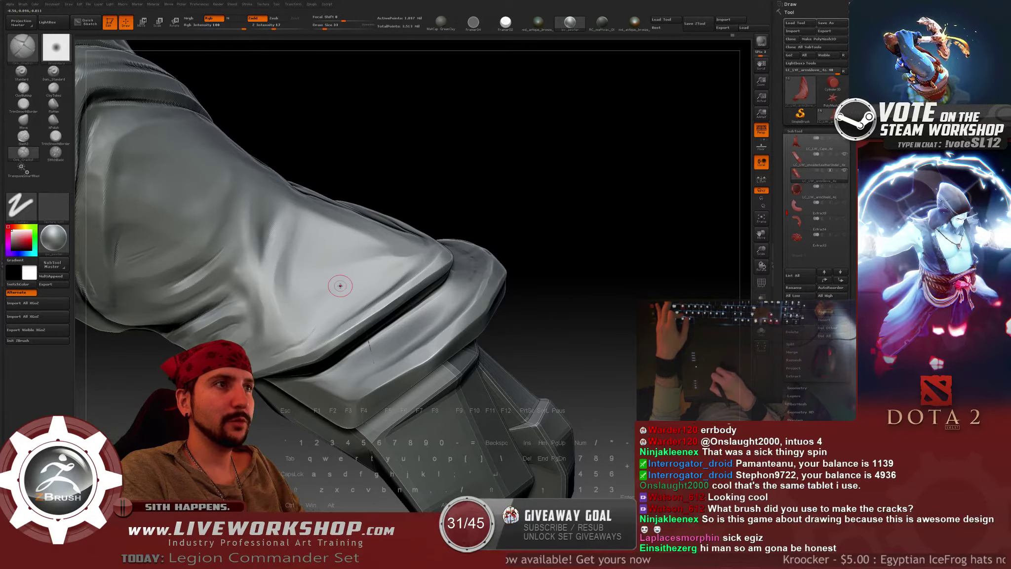
left_click_drag(488, 197, 499, 166)
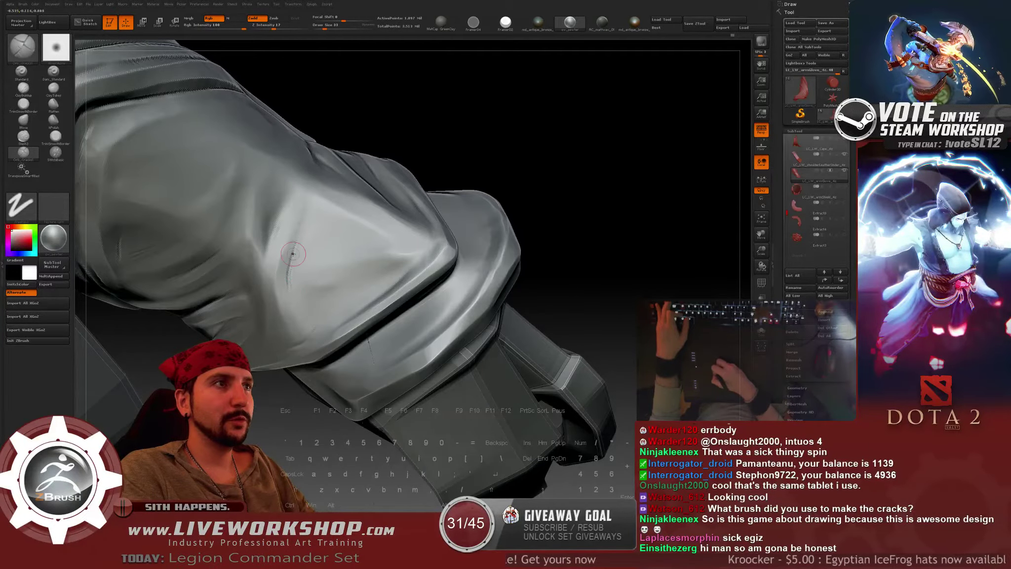
key("shift")
left_click_drag(602, 202, 576, 227)
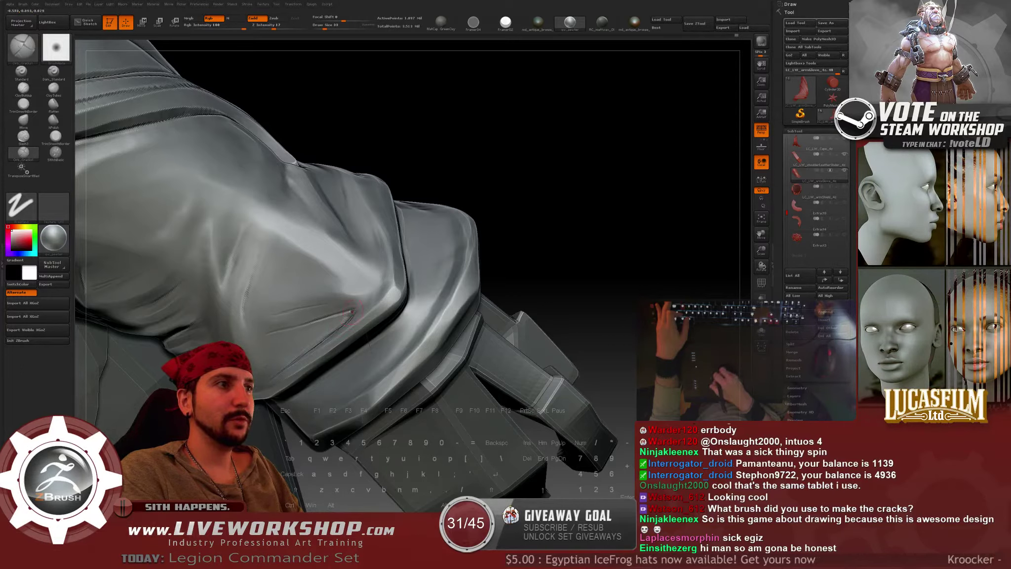
left_click_drag(351, 315, 312, 342, "shift")
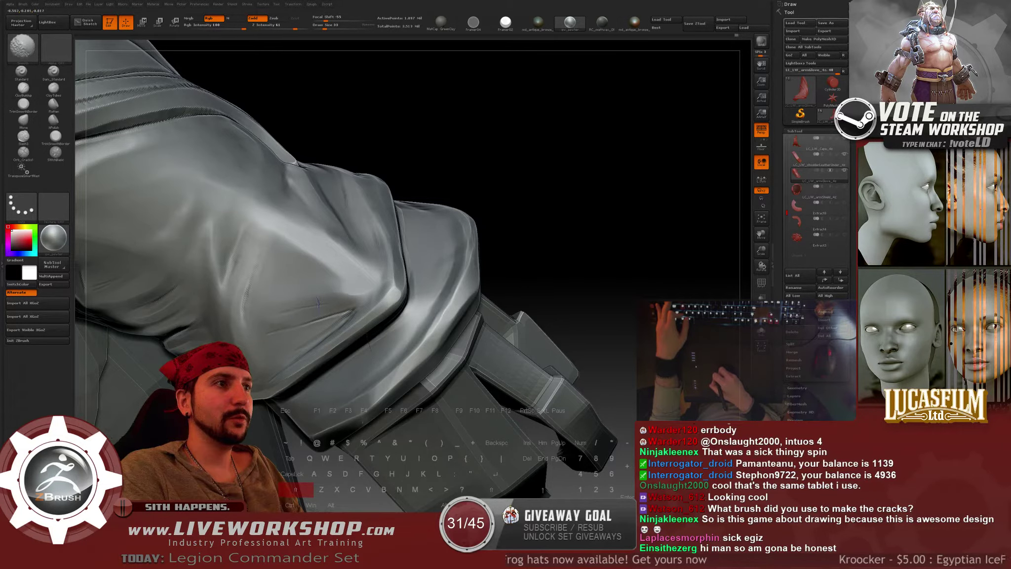
Blend the crease at the cuff corner and add small smoothed wrinkles across the upper part of the lower panel.
mouse_move(567, 271)
left_mouse_down("alt")
mouse_move(530, 186)
mouse_move(508, 206)
mouse_move(527, 213)
mouse_move(444, 266)
left_mouse_up("alt")
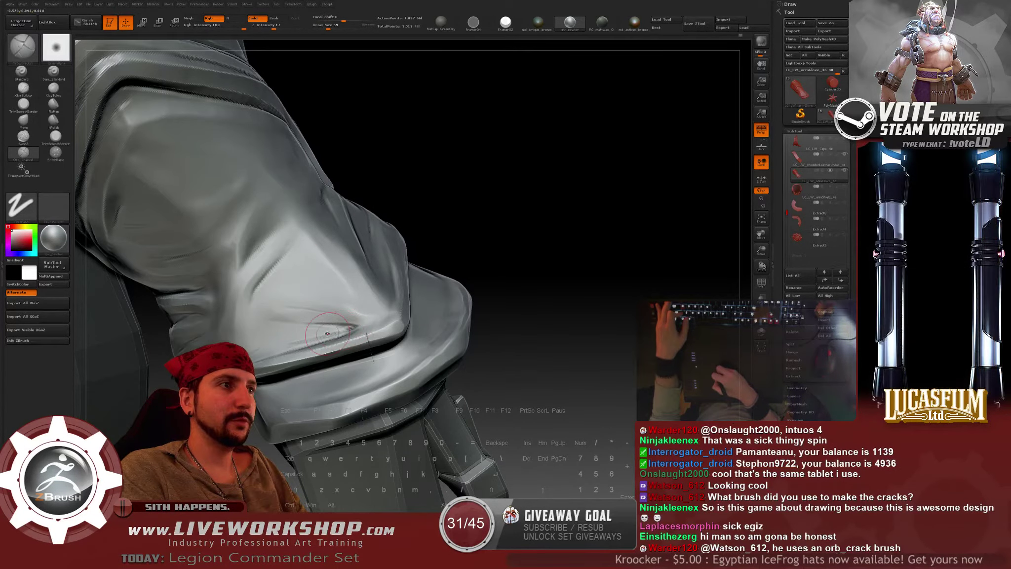
key("shift")
left_click_drag(511, 198, 536, 212)
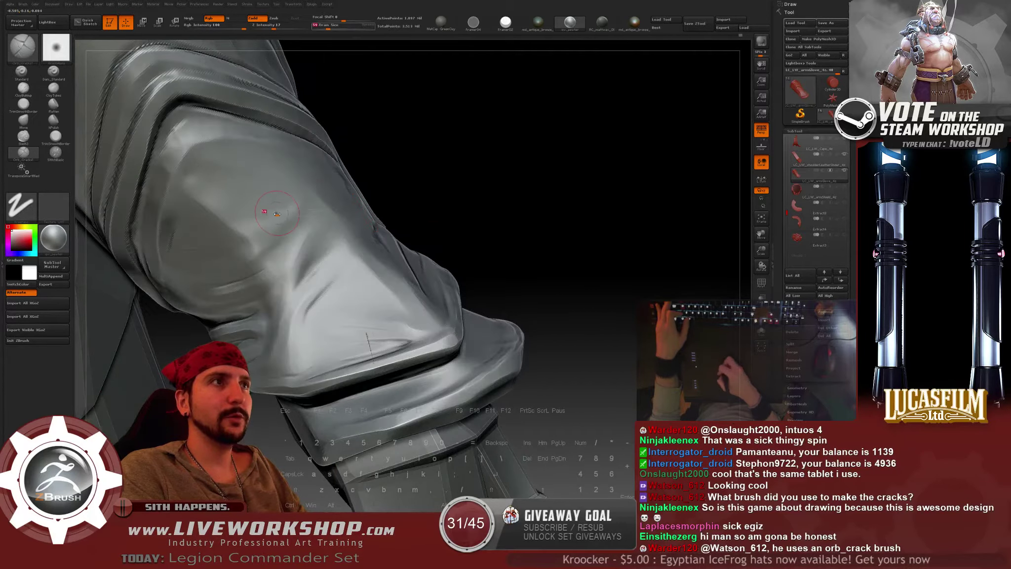
left_click_drag(286, 208, 269, 216, "shift")
left_click_drag(432, 148, 455, 175)
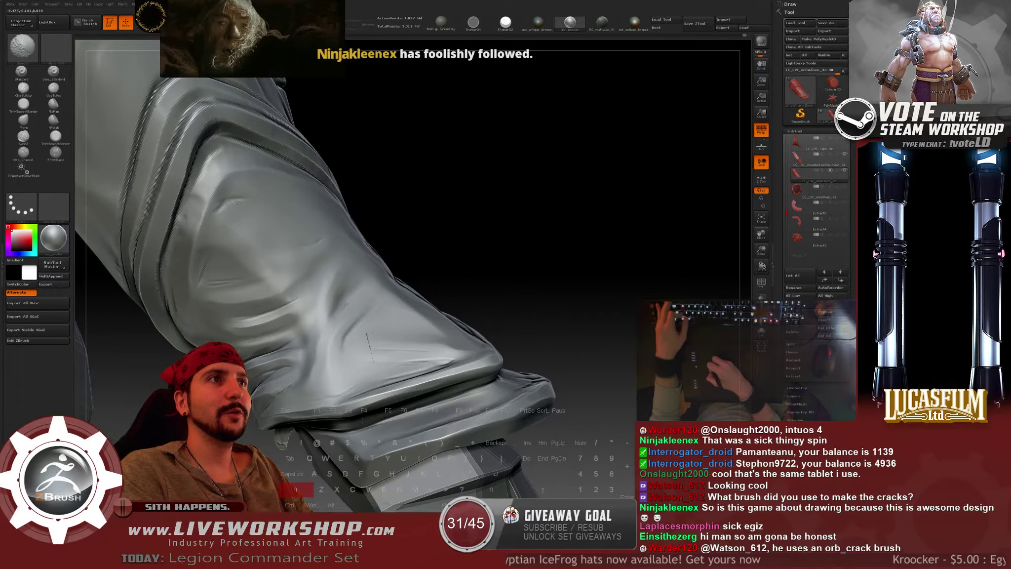
mouse_move(453, 176)
left_mouse_down()
mouse_move(474, 168)
mouse_move(490, 113)
mouse_move(487, 227)
mouse_move(521, 258)
mouse_move(455, 209)
mouse_move(485, 233)
mouse_move(499, 224)
mouse_move(422, 161)
left_mouse_up()
key("shift")
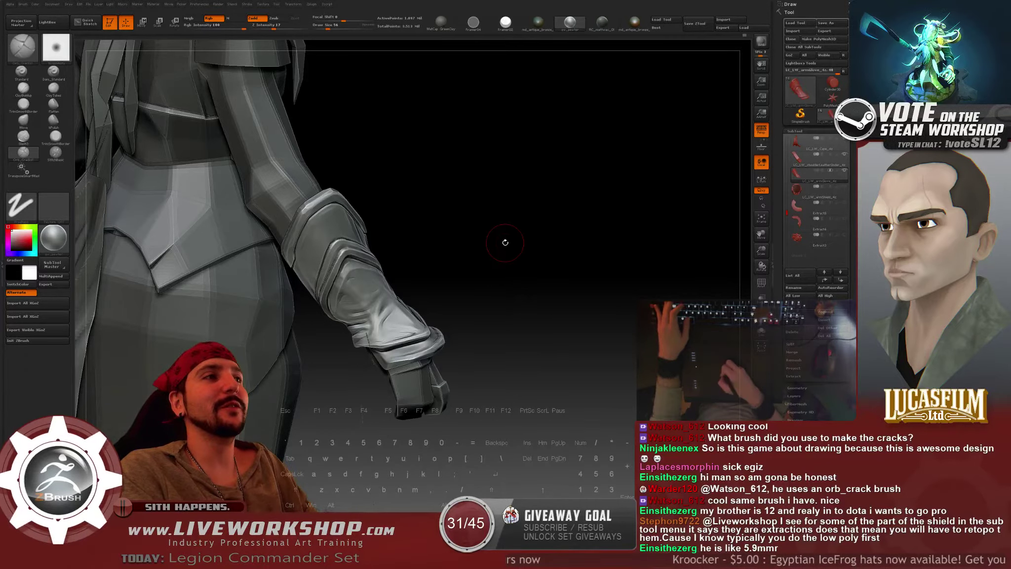
Sculpt soft creases in the sleeve's upper panel below the raised rim, enlarging the brush and smoothing the strokes.
left_click_drag(520, 204, 580, 233, "alt")
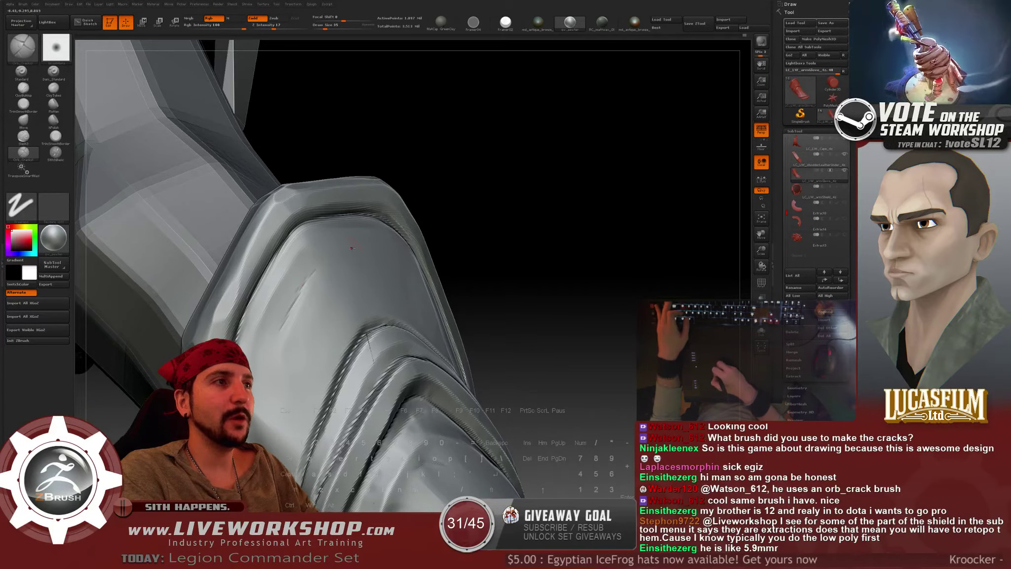
key("shift")
left_click_drag(285, 344, 316, 272, "shift")
left_click_drag(515, 237, 531, 172)
key("]")
left_click_drag(282, 295, 277, 262)
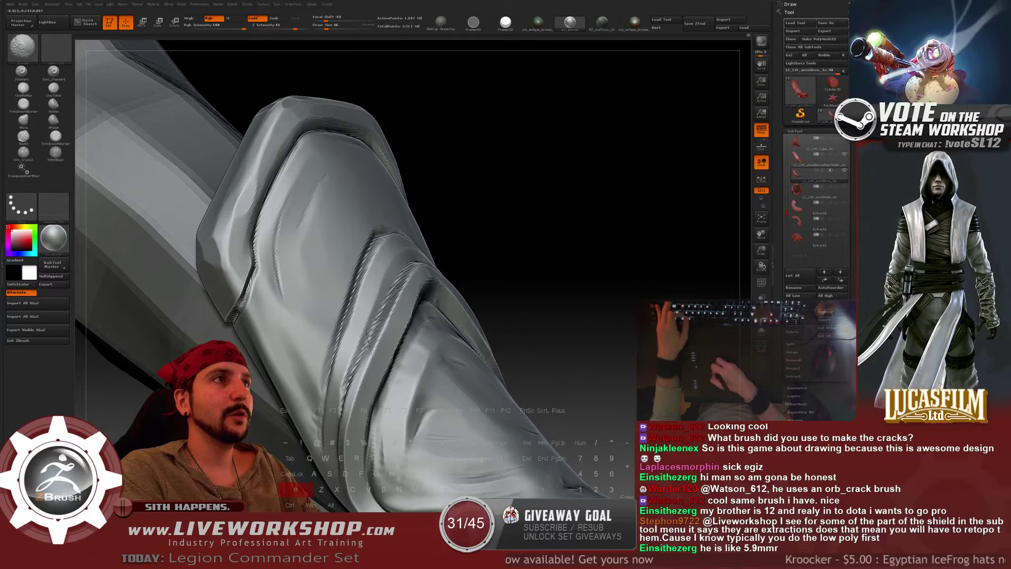
left_click_drag(475, 222, 407, 244)
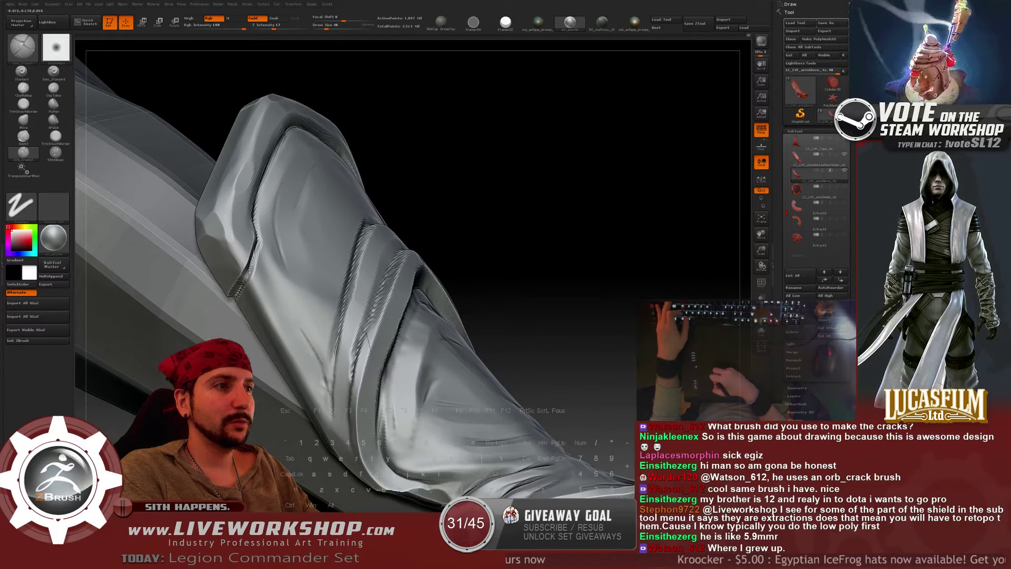
Carve and smooth small folds along the upper panel's side edge, around the notch at the end of the rim.
key("shift")
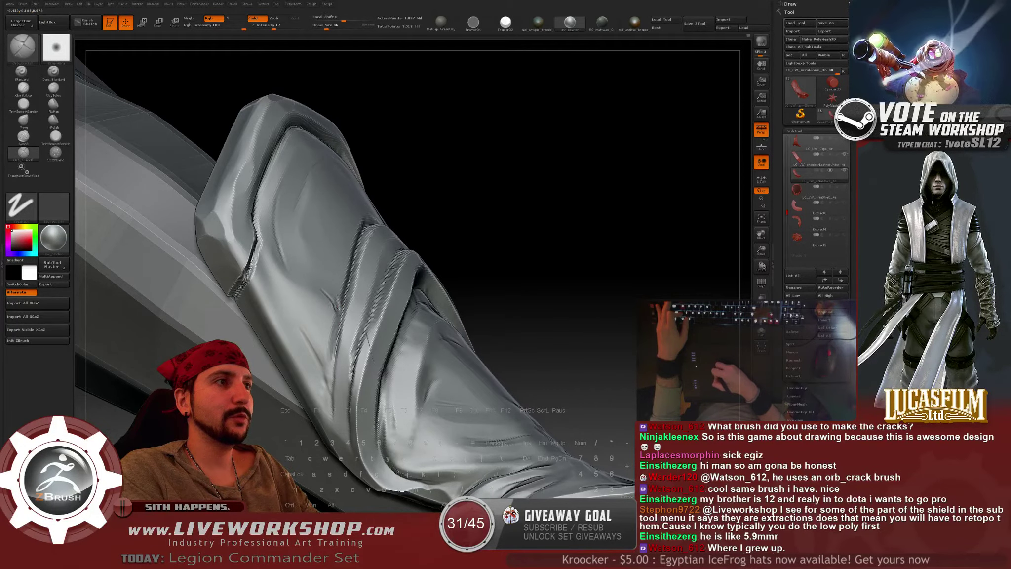
key("shift")
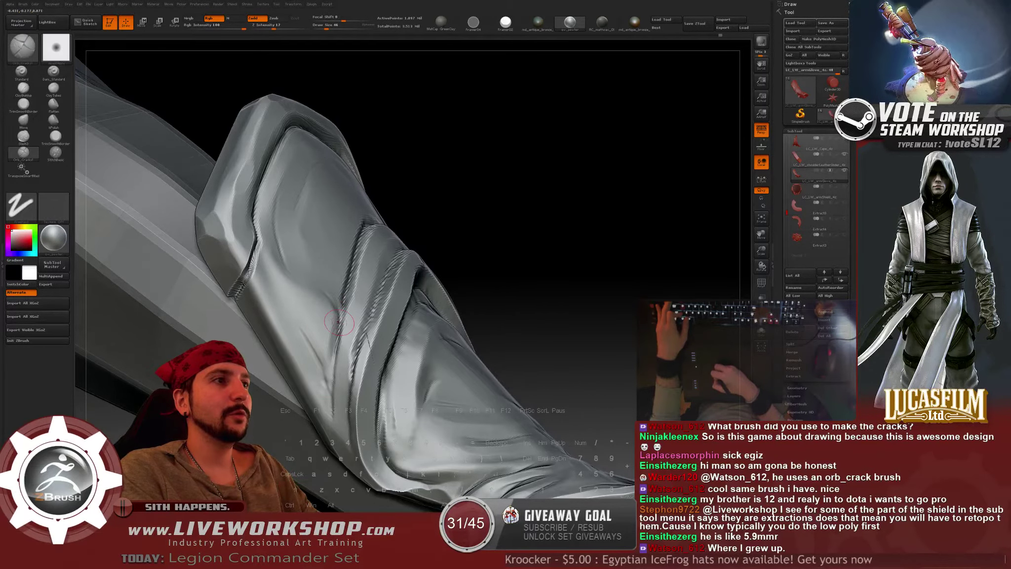
key("shift")
left_click_drag(492, 232, 464, 242)
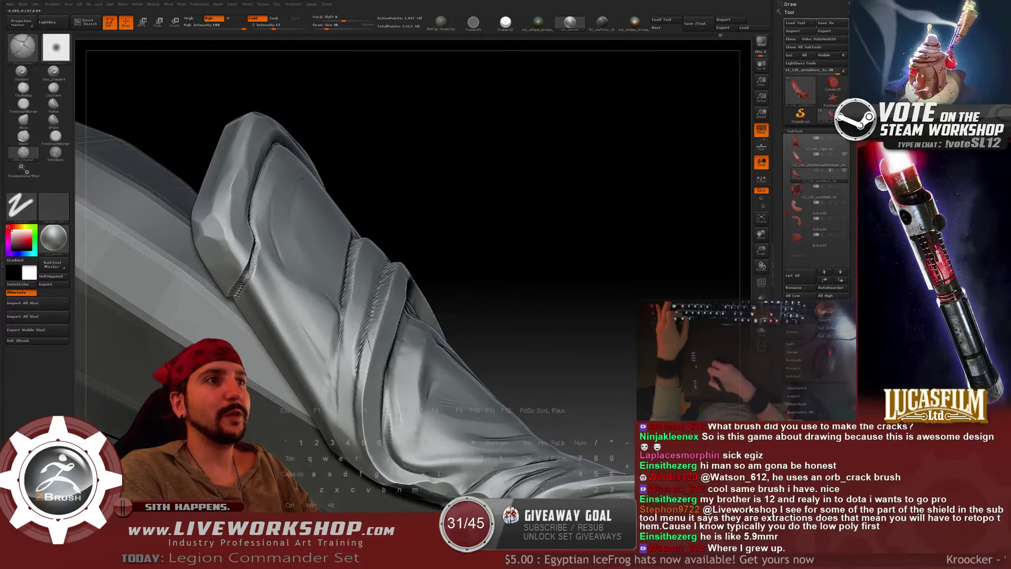
left_click_drag(388, 184, 279, 216)
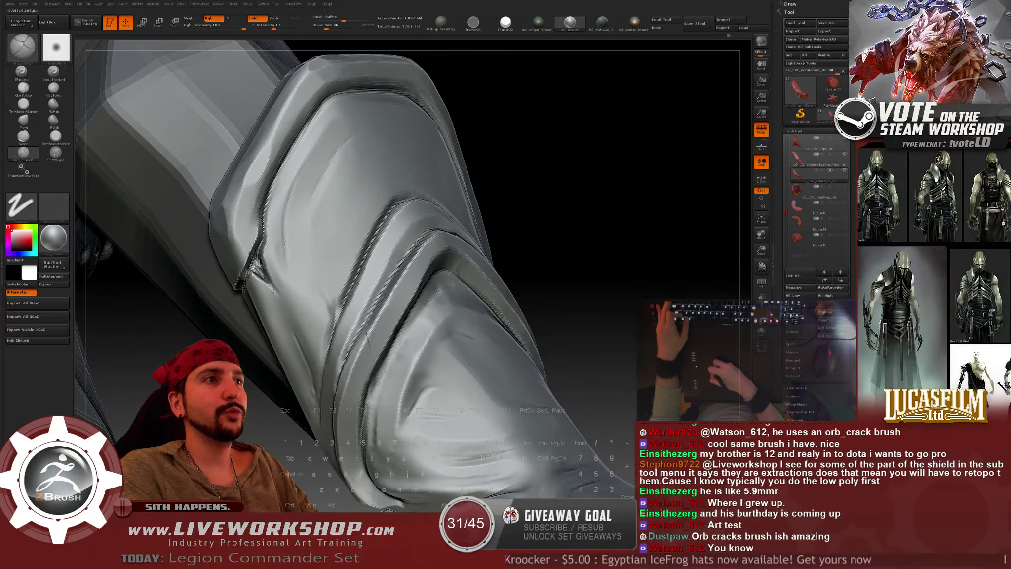
Carve a diagonal gash across the sleeve's raised rim and down the upper panel, adjusting the brush size to deepen it.
left_click_drag(558, 237, 453, 189, "alt")
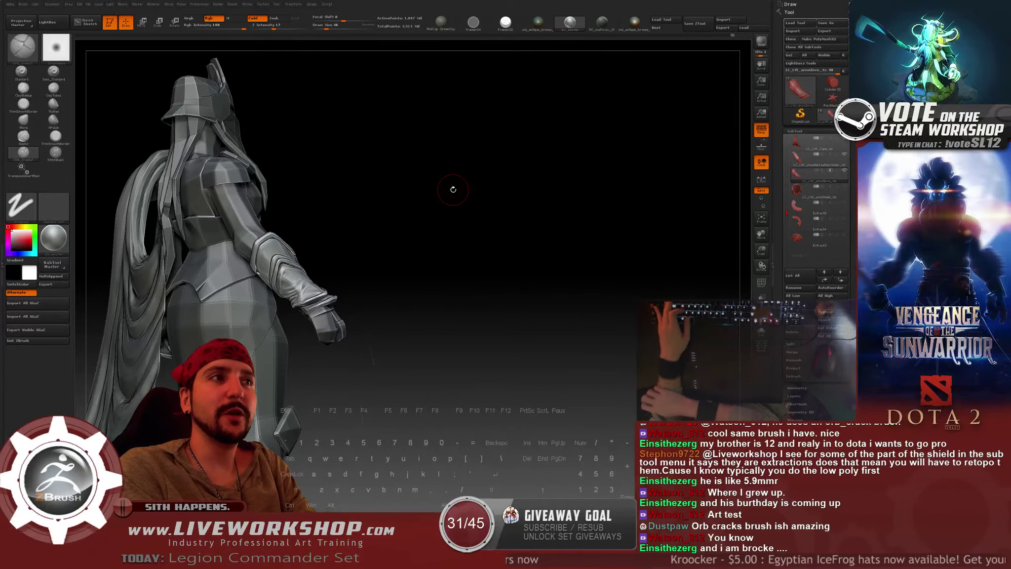
mouse_move(363, 254)
left_mouse_down("alt")
mouse_move(508, 240)
mouse_move(531, 234)
mouse_move(542, 199)
mouse_move(543, 212)
left_mouse_up("alt")
key("bracketleft")
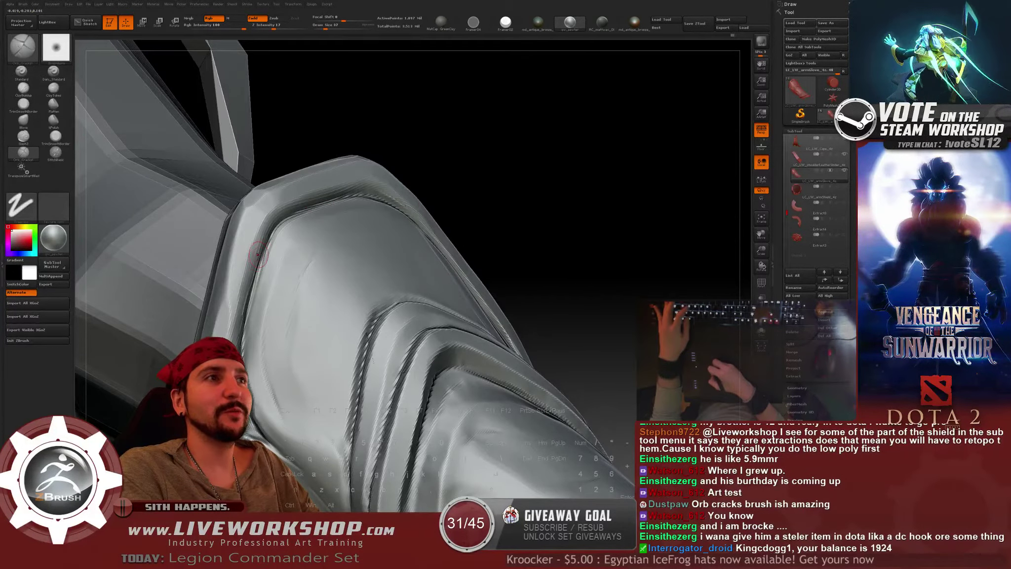
key("bracketright")
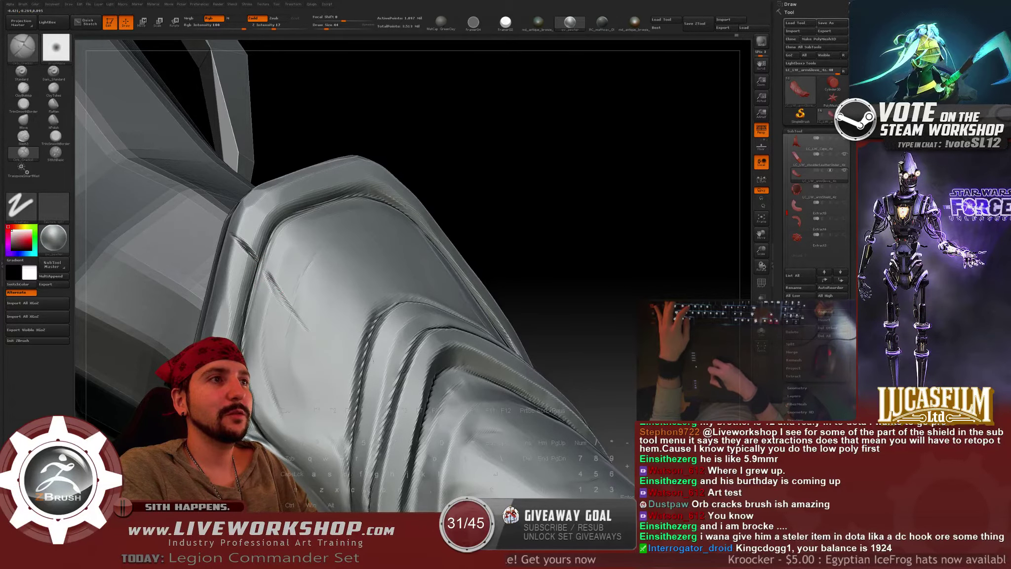
left_click_drag(271, 275, 336, 362)
left_click_drag(255, 257, 237, 233)
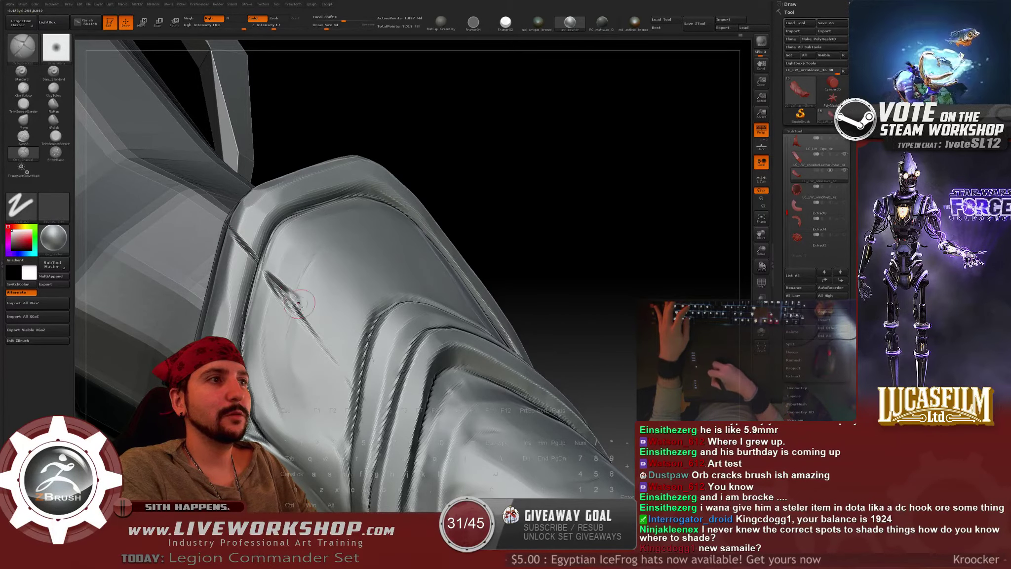
left_click_drag(302, 314, 340, 370)
Carve a long crease down the upper panel on the opposite side of the sleeve and smooth it.
left_click_drag(539, 251, 608, 167, "alt")
left_click_drag(656, 135, 312, 223, "alt")
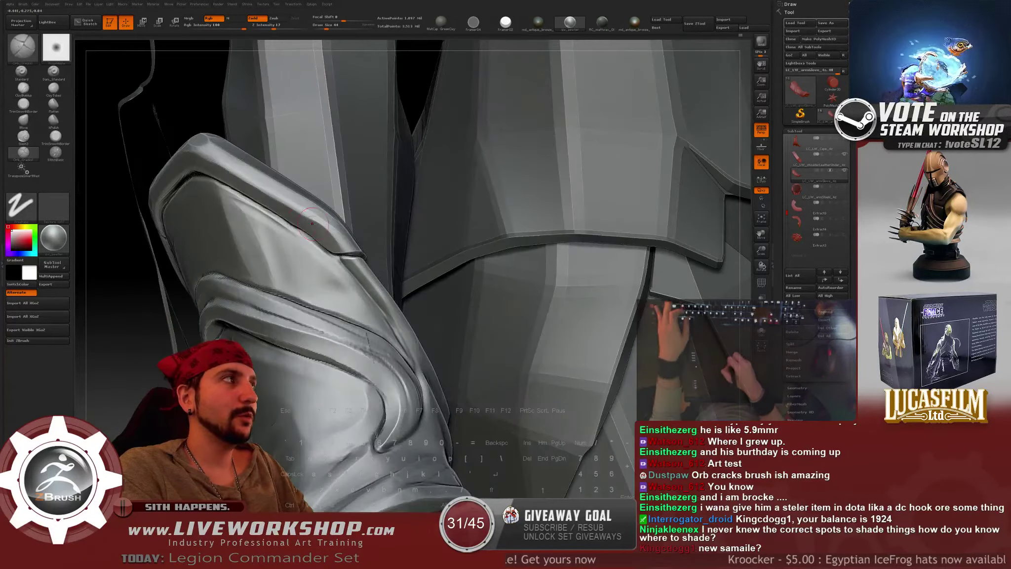
key("shift")
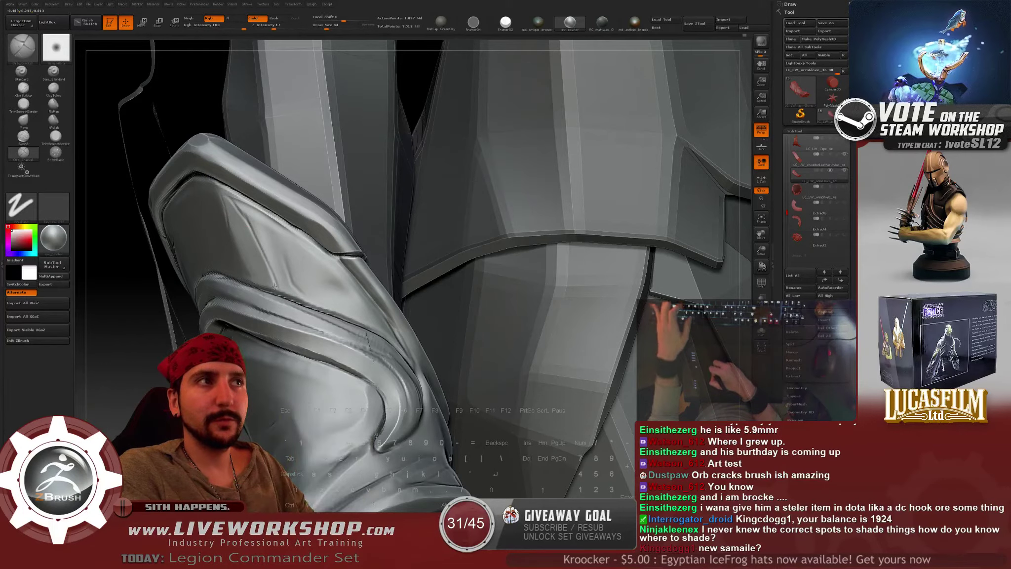
key("shift")
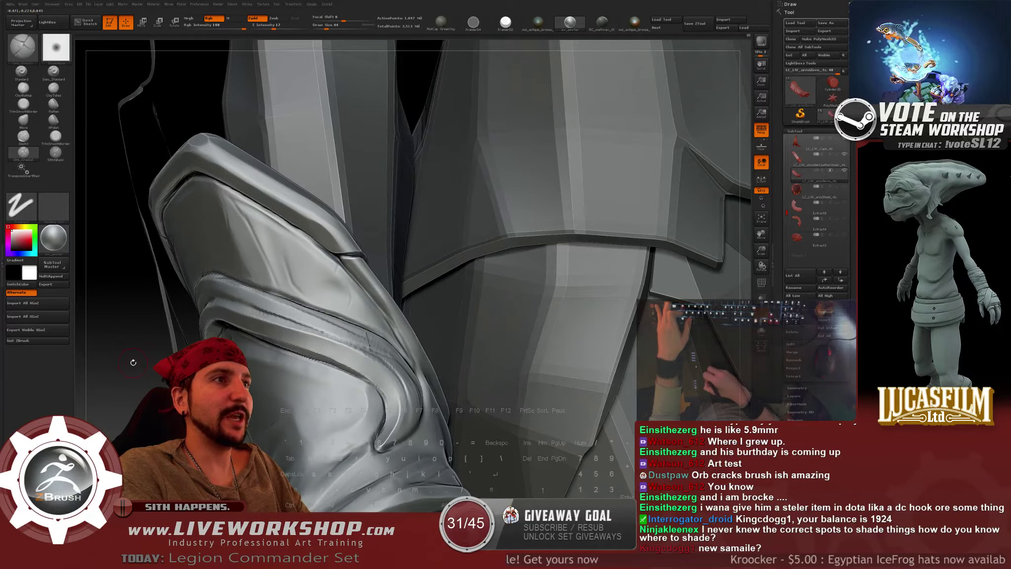
Carve and smooth crease lines in the wrapped folds where they converge at the sleeve's side edge.
left_click_drag(132, 361, 132, 374)
left_click_drag(133, 336, 101, 331)
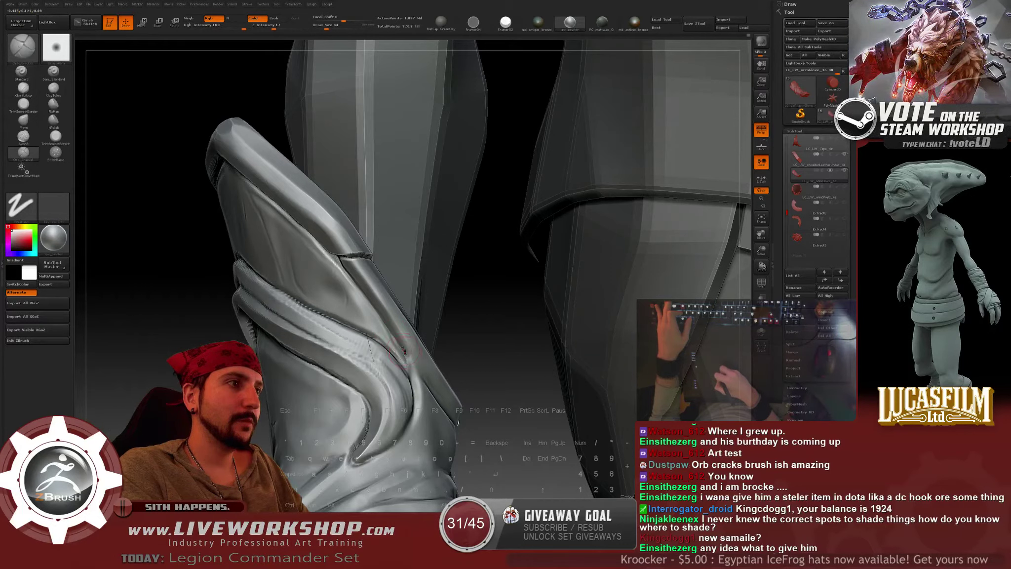
left_click_drag(450, 349, 429, 363)
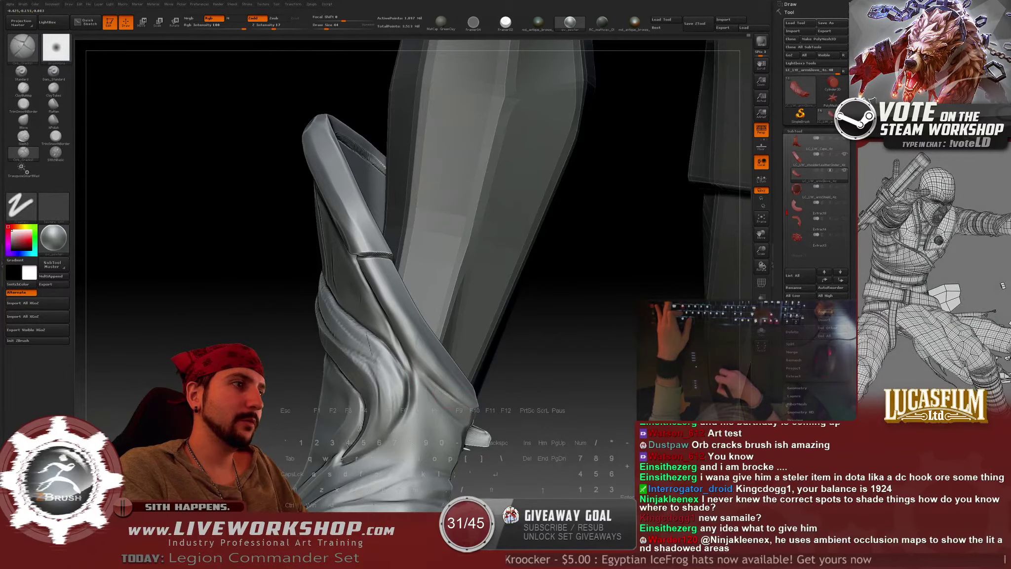
key("shift")
right_click_drag(430, 380, 405, 392)
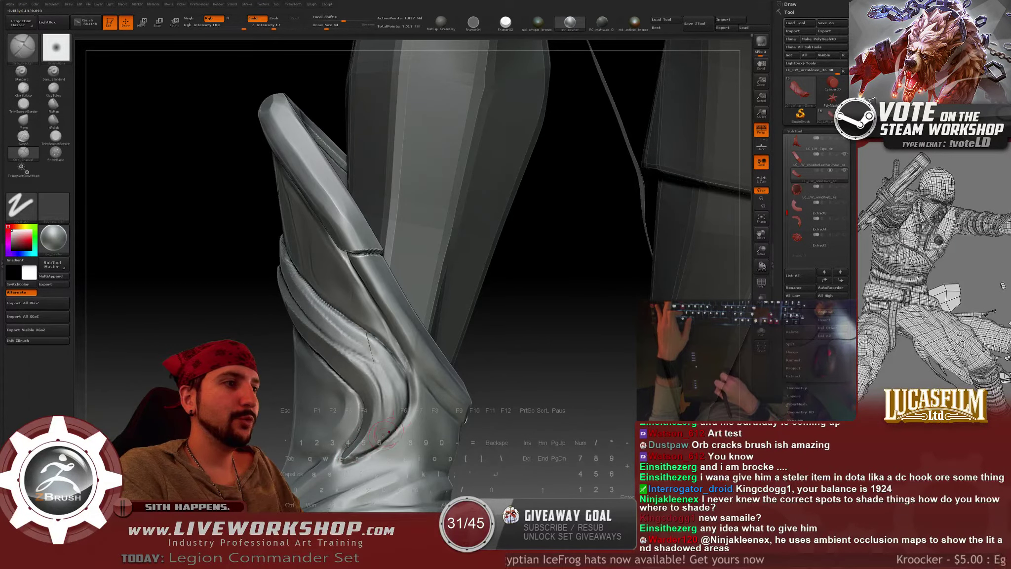
key("shift")
mouse_move(413, 356)
right_mouse_down()
mouse_move(426, 349)
mouse_move(430, 362)
right_mouse_up()
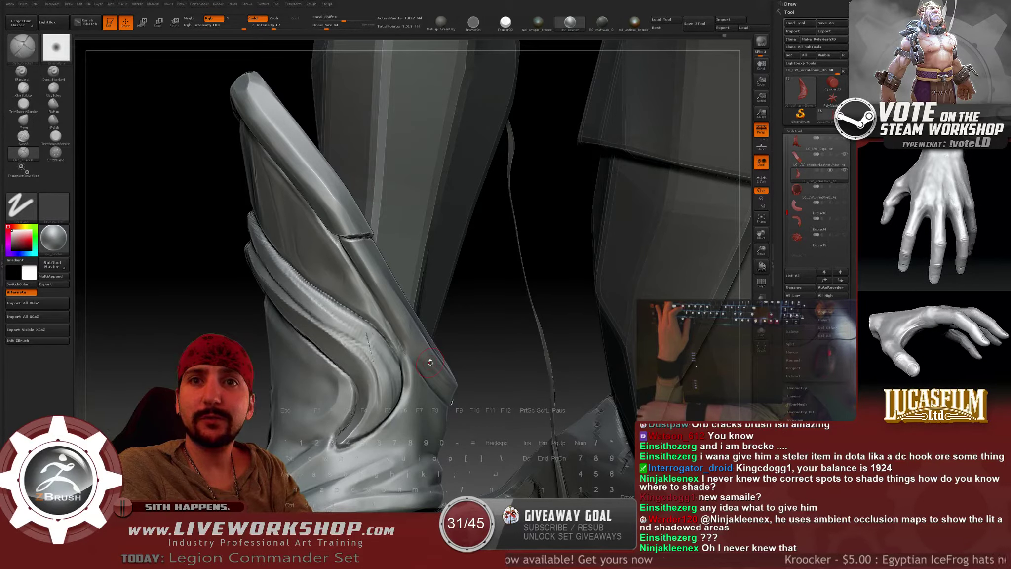
Examine the forearm sleeve up close and on the whole figure, comparing the GreenClay material with the pewter one.
left_click_drag(189, 263, 162, 199)
key("f")
left_click_drag(197, 277, 201, 232, "alt")
left_click_drag(183, 159, 162, 194)
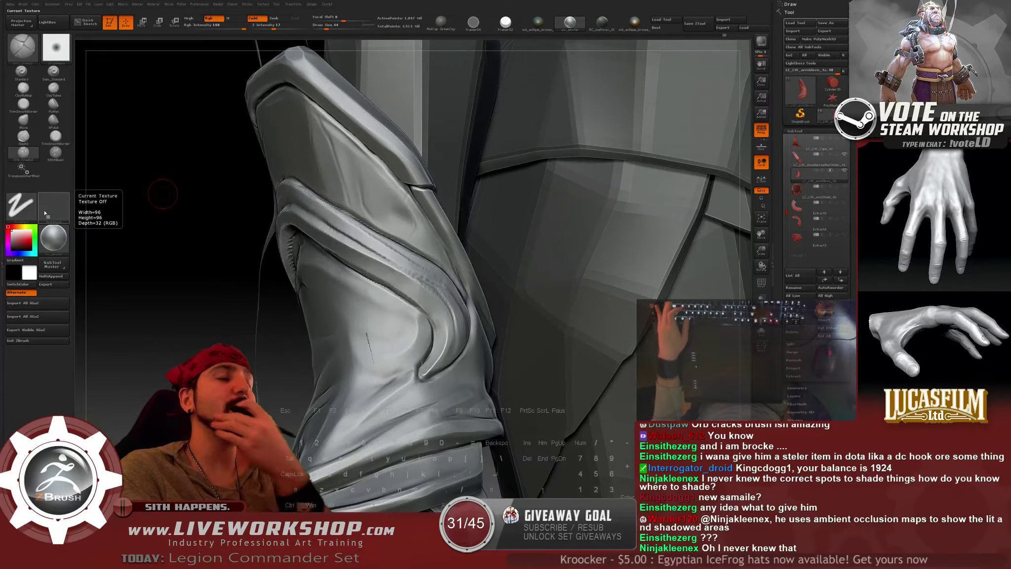
left_click_drag(190, 189, 160, 223, "alt")
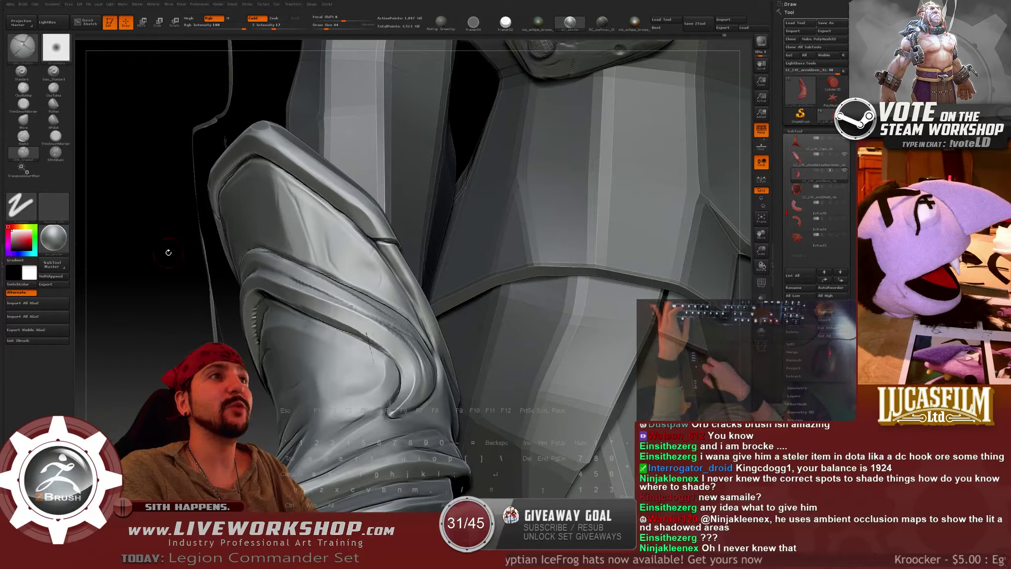
left_click_drag(158, 272, 232, 165)
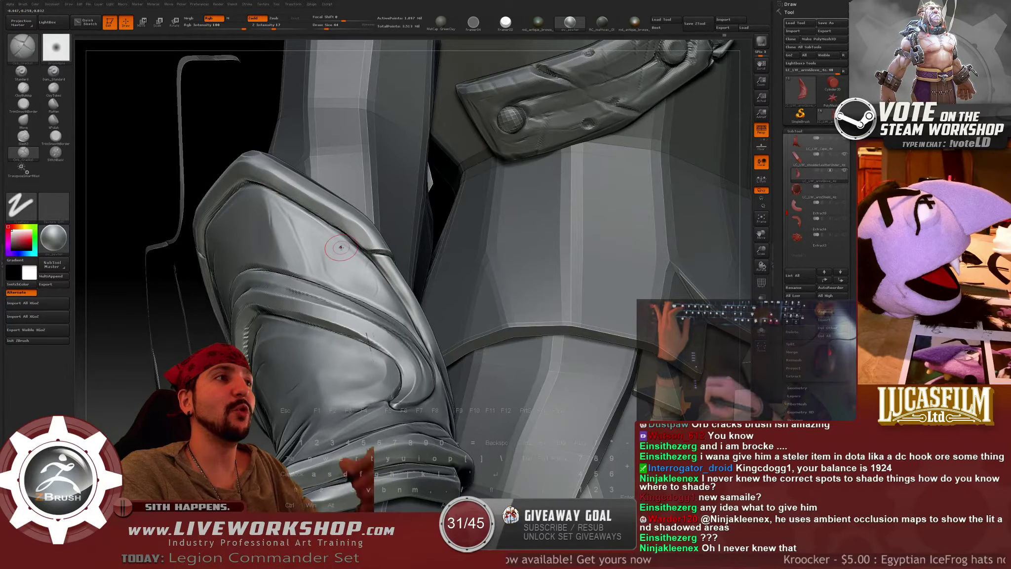
left_click(437, 25)
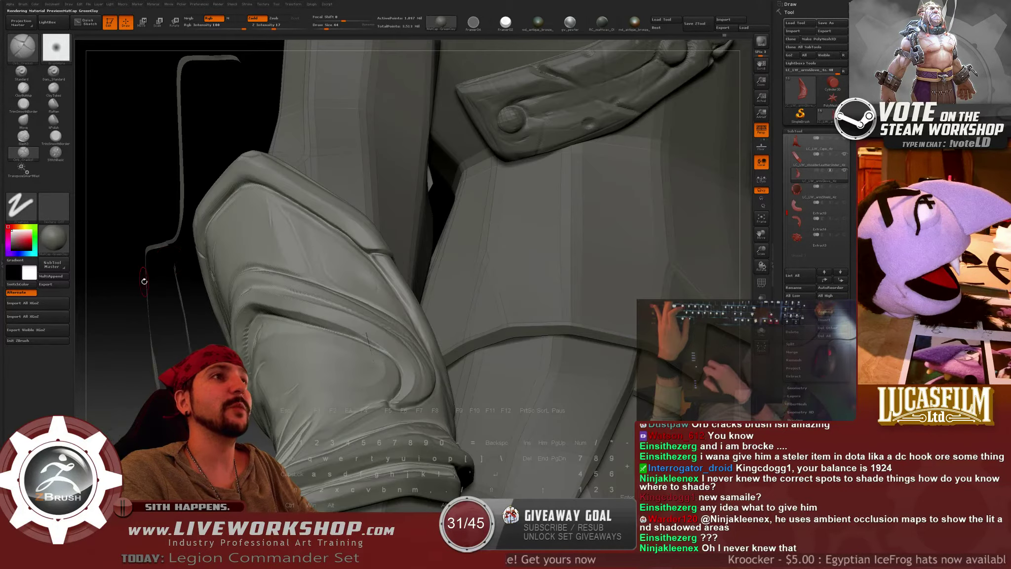
left_click_drag(124, 344, 287, 317, "alt")
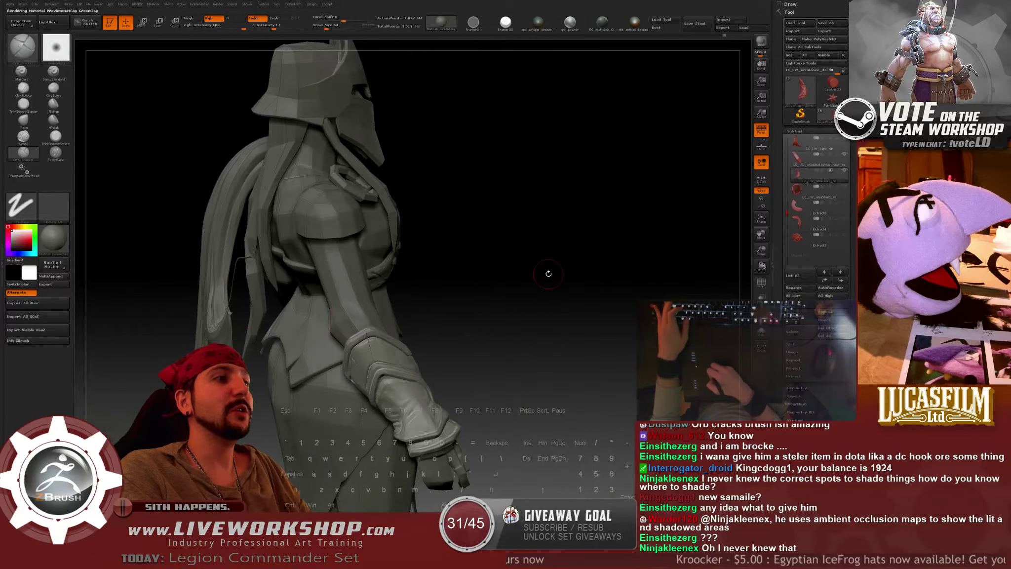
left_click_drag(548, 275, 523, 211)
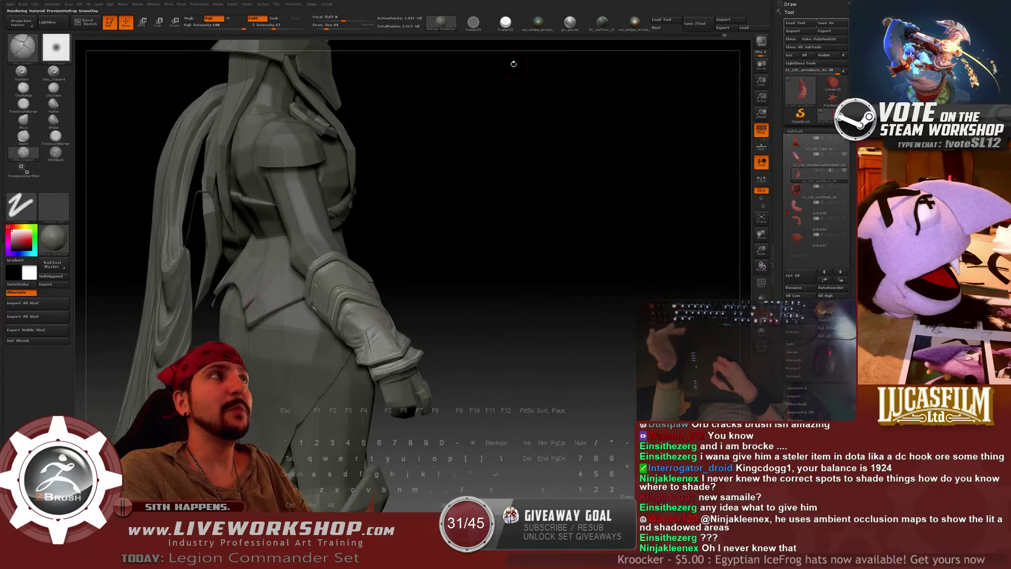
left_click(570, 23)
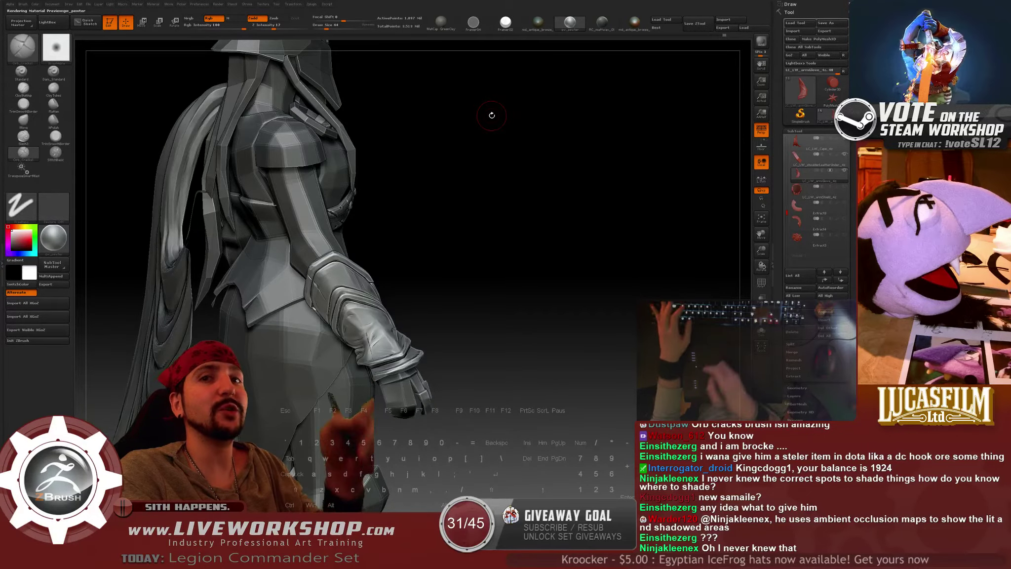
Carve and smooth the small crease beside the notch where the sleeve's raised rim ends, adjusting the brush size.
left_click_drag(555, 223, 280, 130)
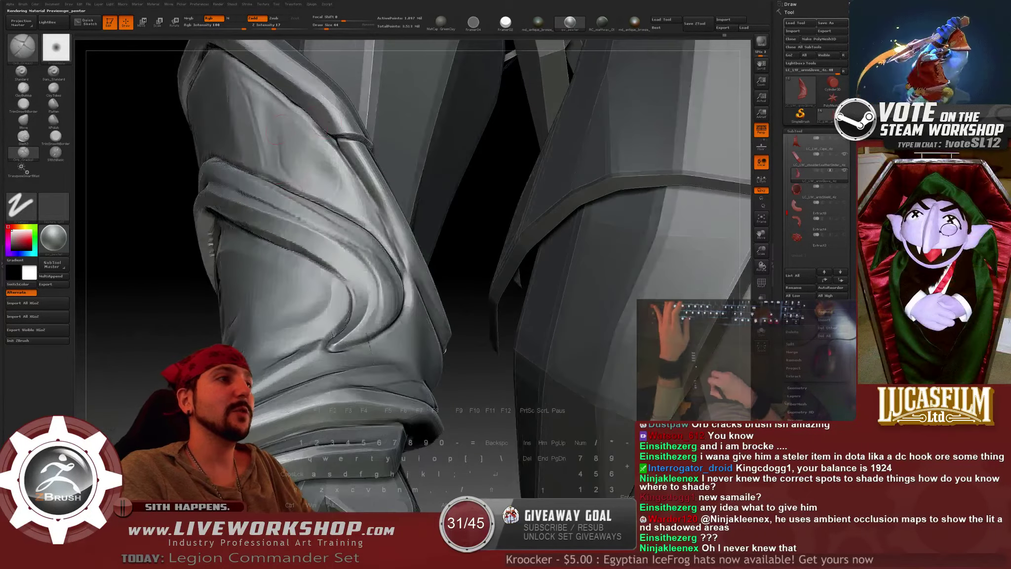
mouse_move(151, 148)
left_mouse_down("alt")
mouse_move(146, 244)
mouse_move(135, 264)
mouse_move(143, 217)
left_mouse_up("alt")
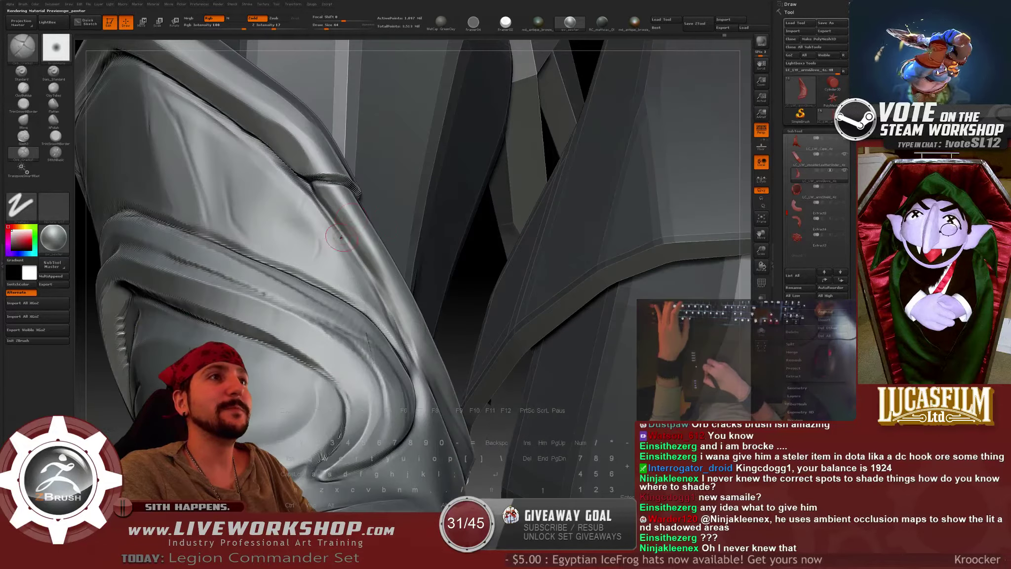
left_click_drag(464, 280, 484, 270)
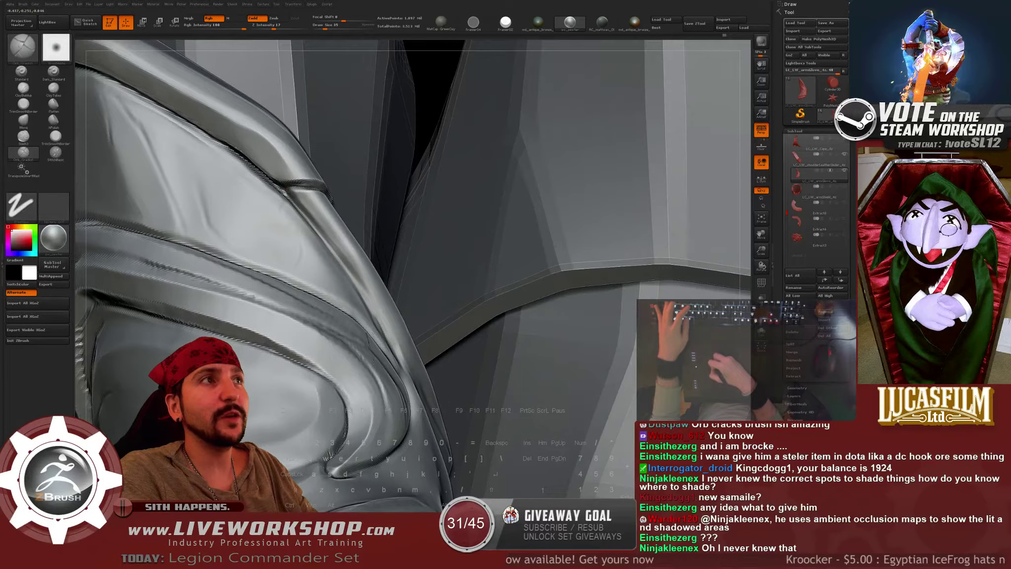
key("]")
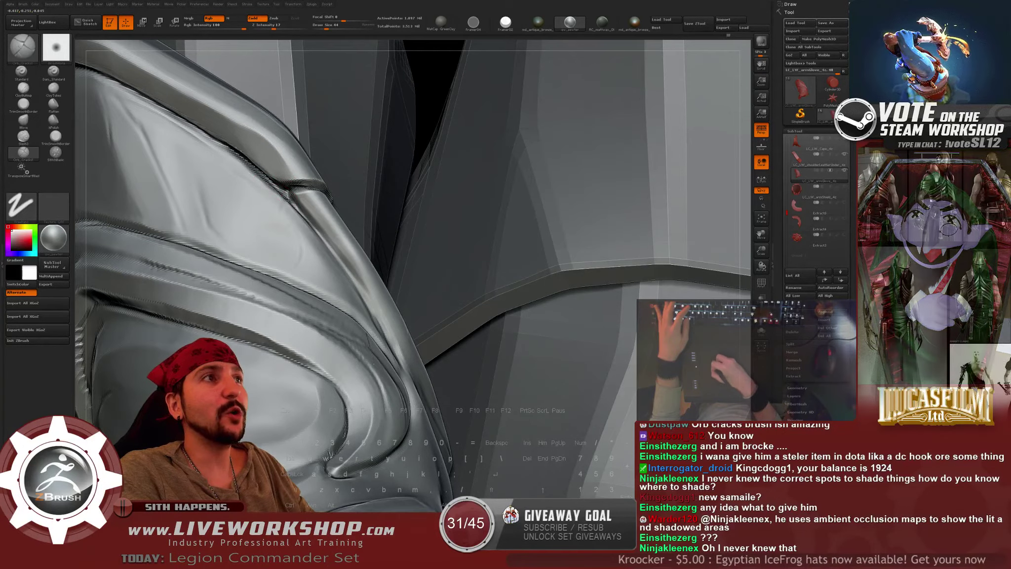
key("shift")
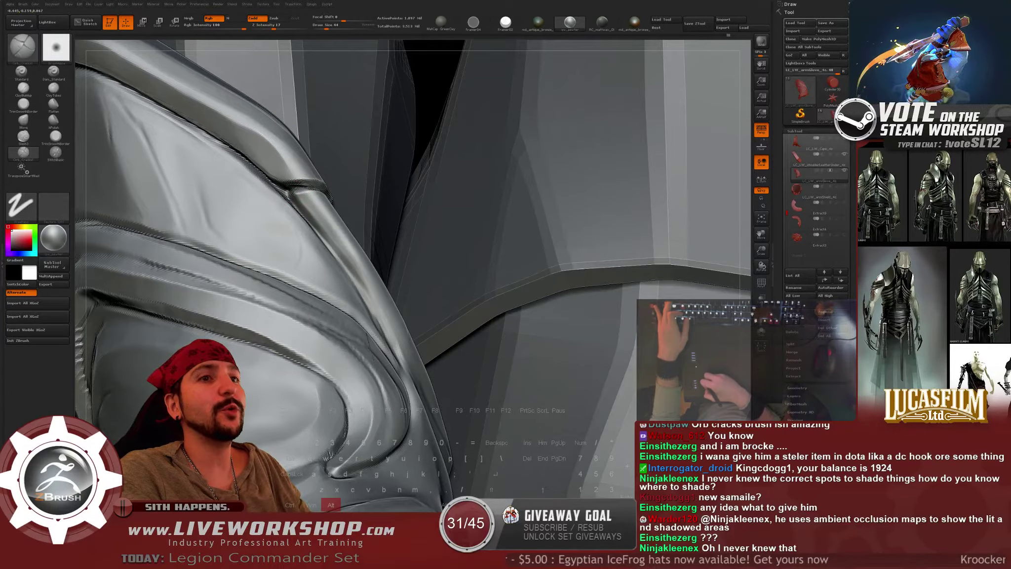
Carve a crack from the upper panel's lower edge down across the raised wrapped bands of the sleeve.
left_click_drag(440, 74, 345, 163, "alt")
left_click_drag(148, 163, 237, 232)
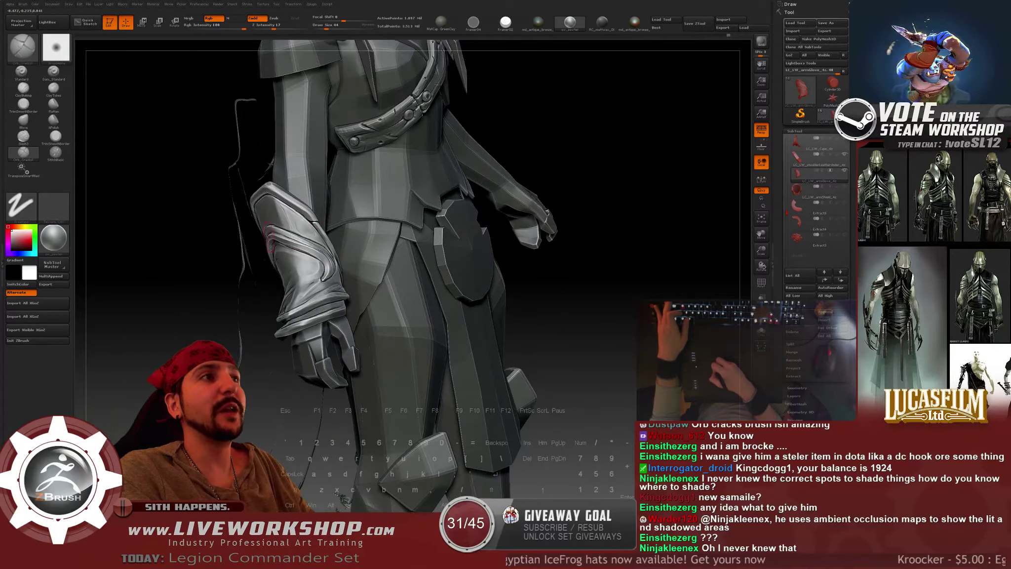
left_click_drag(290, 173, 301, 215, "alt")
left_click_drag(152, 273, 212, 267, "alt")
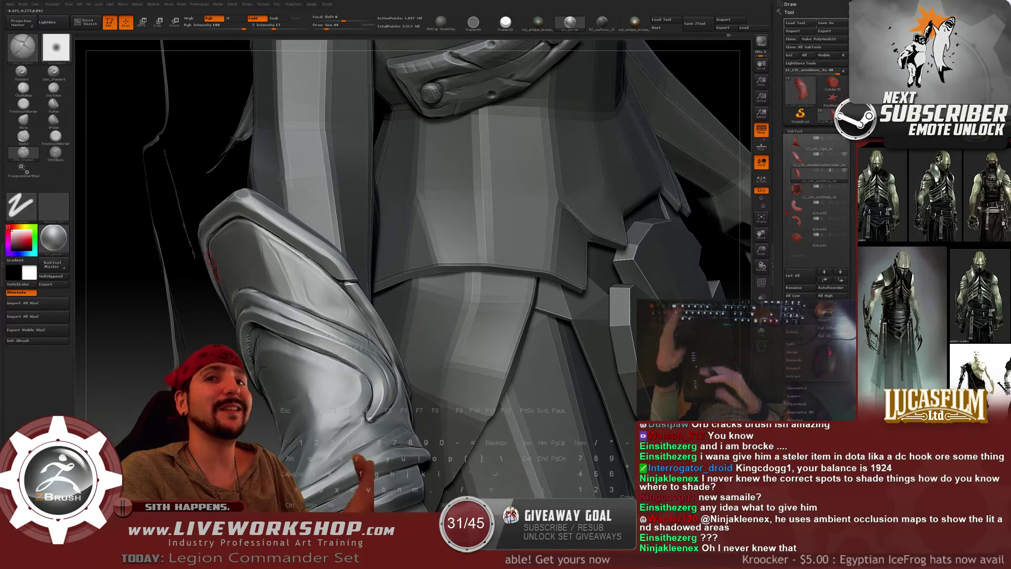
mouse_move(182, 251)
left_mouse_down()
mouse_move(189, 285)
mouse_move(98, 339)
mouse_move(270, 258)
left_mouse_up()
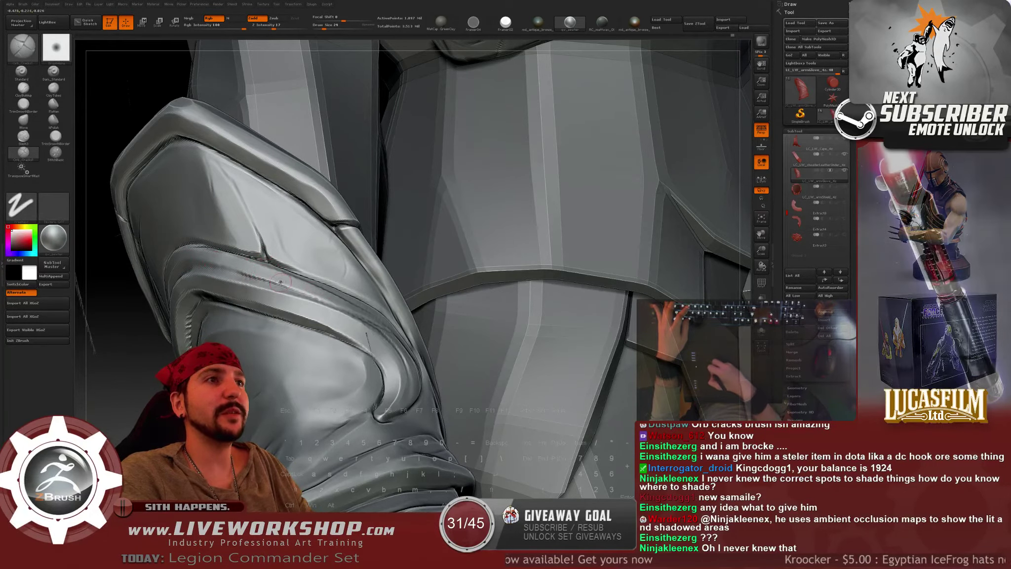
mouse_move(250, 258)
right_mouse_down()
mouse_move(286, 261)
mouse_move(268, 267)
right_mouse_up()
left_click_drag(268, 267, 273, 279)
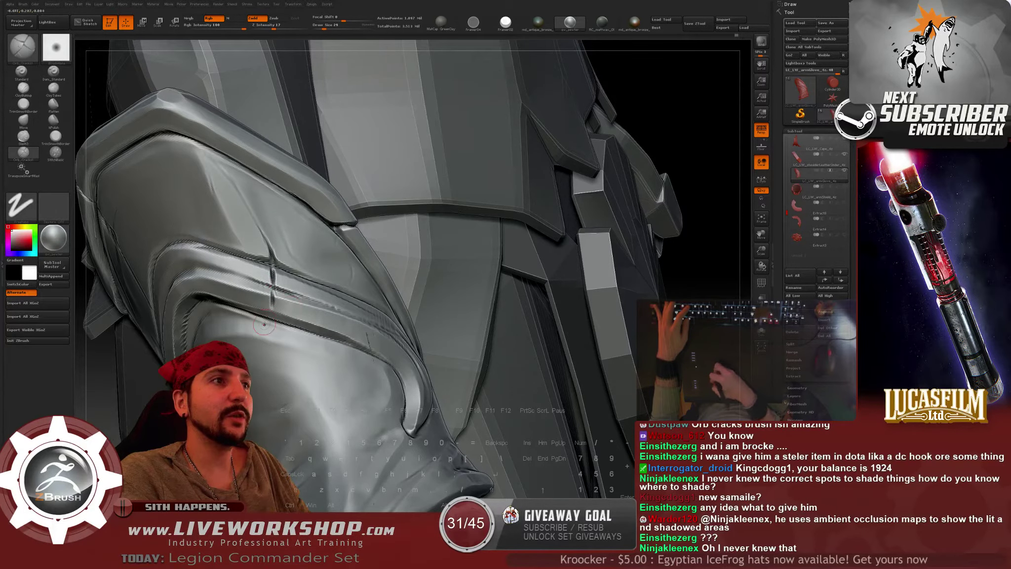
right_click_drag(265, 324, 267, 300)
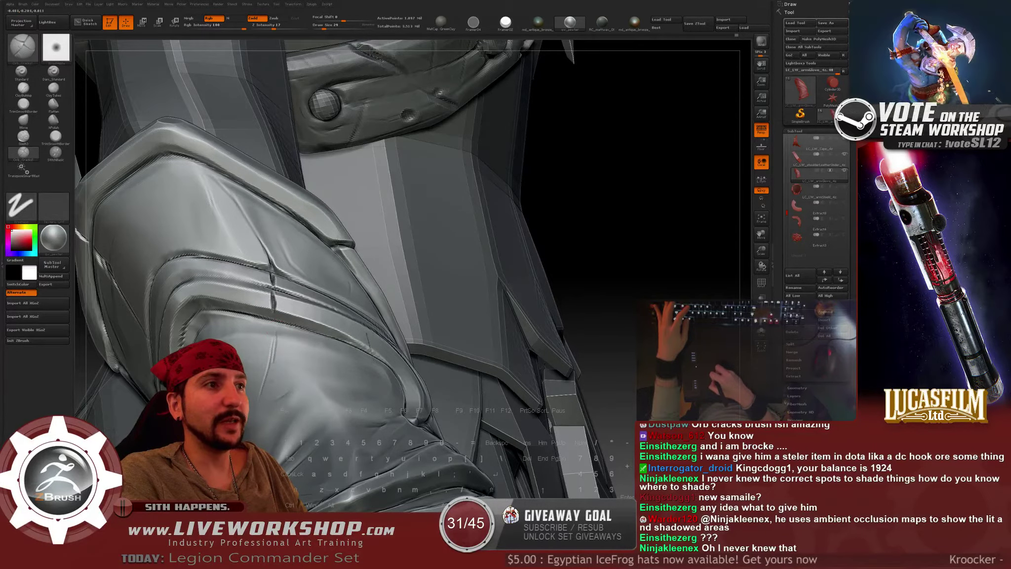
Carve a thin vertical crease and a wider gash into the lower panel beneath the wrapped bands, using a larger brush.
left_click_drag(582, 217, 598, 285, "alt")
mouse_move(647, 248)
left_mouse_down()
mouse_move(625, 235)
mouse_move(637, 228)
mouse_move(612, 241)
mouse_move(662, 242)
left_mouse_up()
key("ctrl+z")
key("bracketright")
key("bracketright")
key("bracketright")
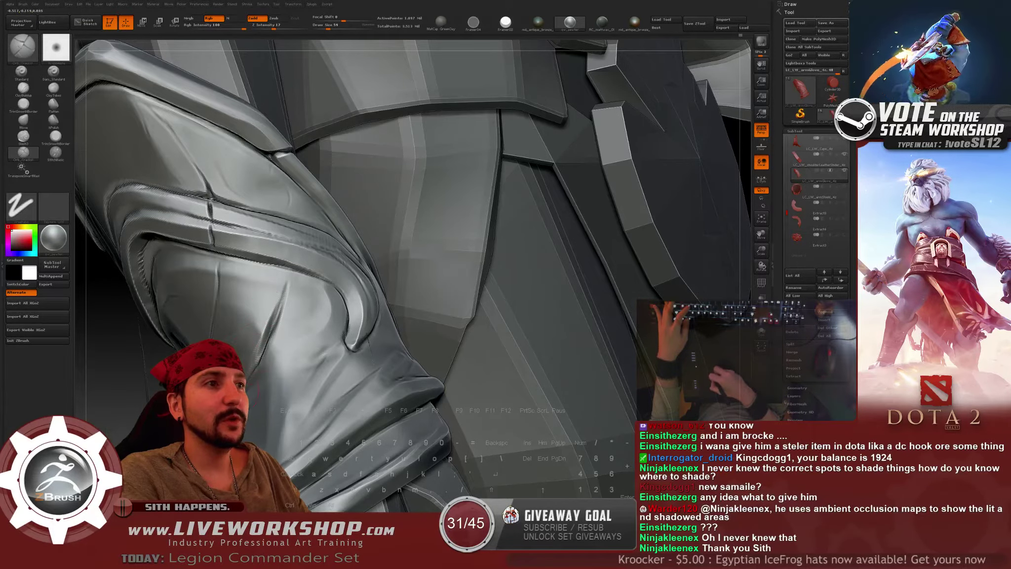
key("f")
left_click_drag(482, 286, 531, 232)
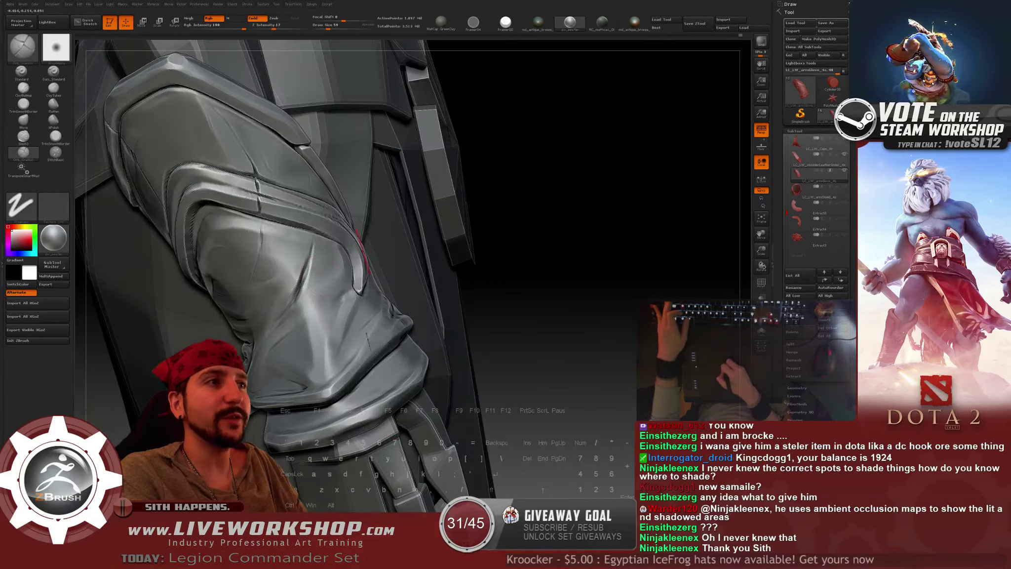
left_click_drag(297, 295, 306, 271)
mouse_move(499, 250)
left_mouse_down()
mouse_move(535, 253)
mouse_move(572, 226)
mouse_move(569, 259)
mouse_move(483, 277)
mouse_move(524, 269)
left_mouse_up()
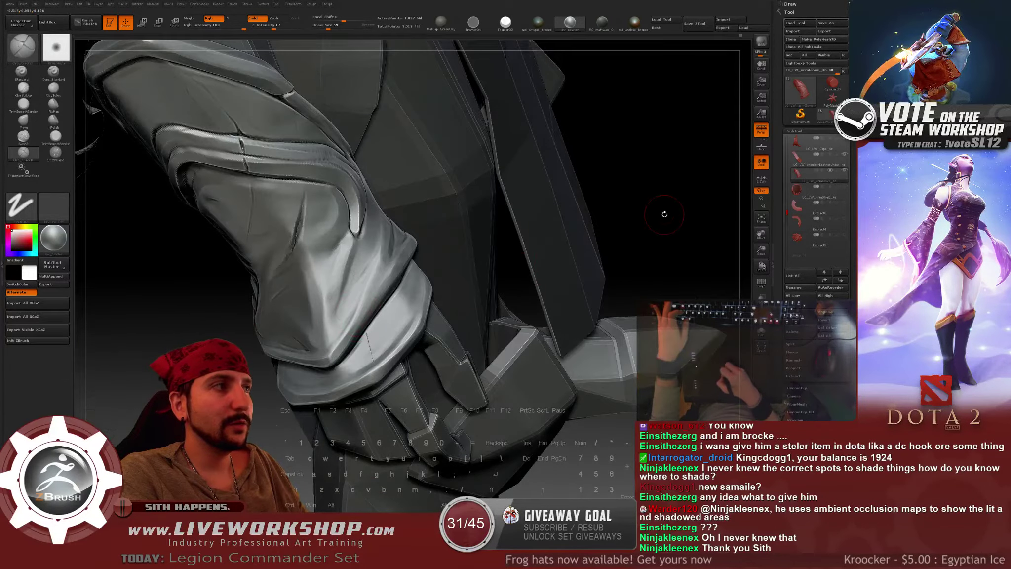
Carve creases across the folds just above the sleeve's cuff near the wrist.
left_click_drag(664, 214, 637, 232)
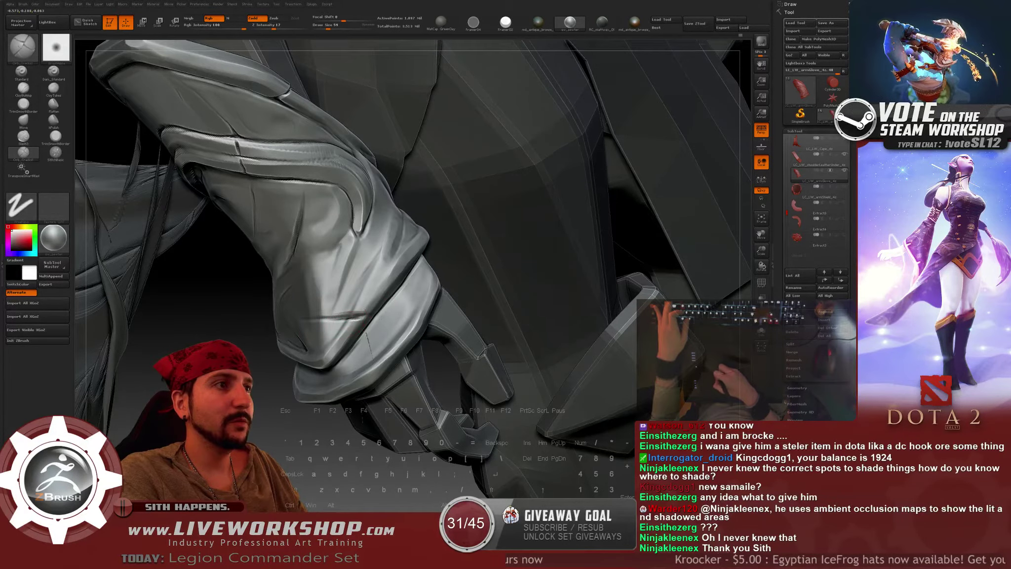
right_click_drag(389, 319, 415, 326)
left_click_drag(269, 369, 420, 309)
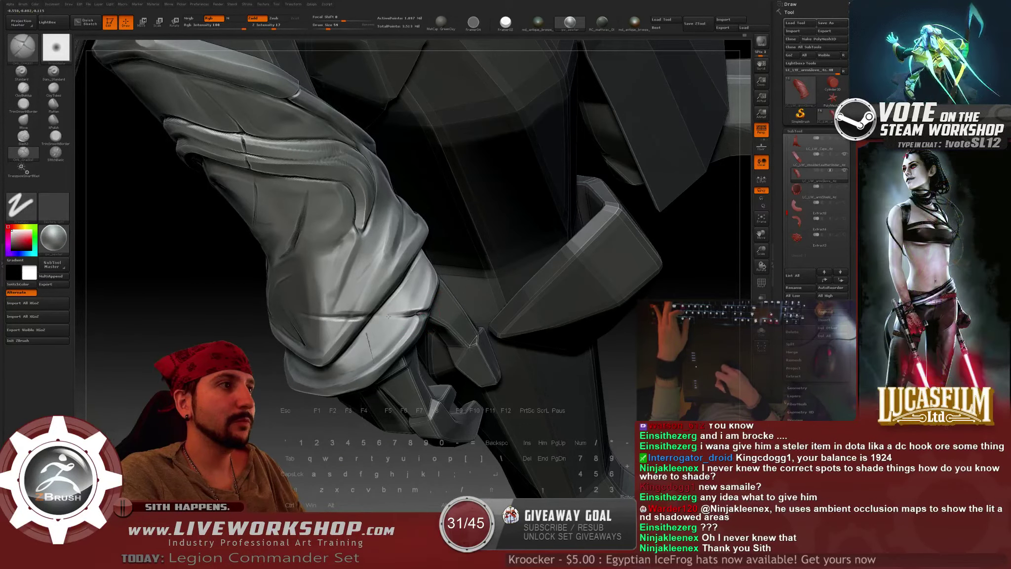
right_click_drag(388, 316, 322, 301, "ctrl")
left_click_drag(642, 291, 561, 291)
right_click_drag(561, 291, 564, 345, "ctrl")
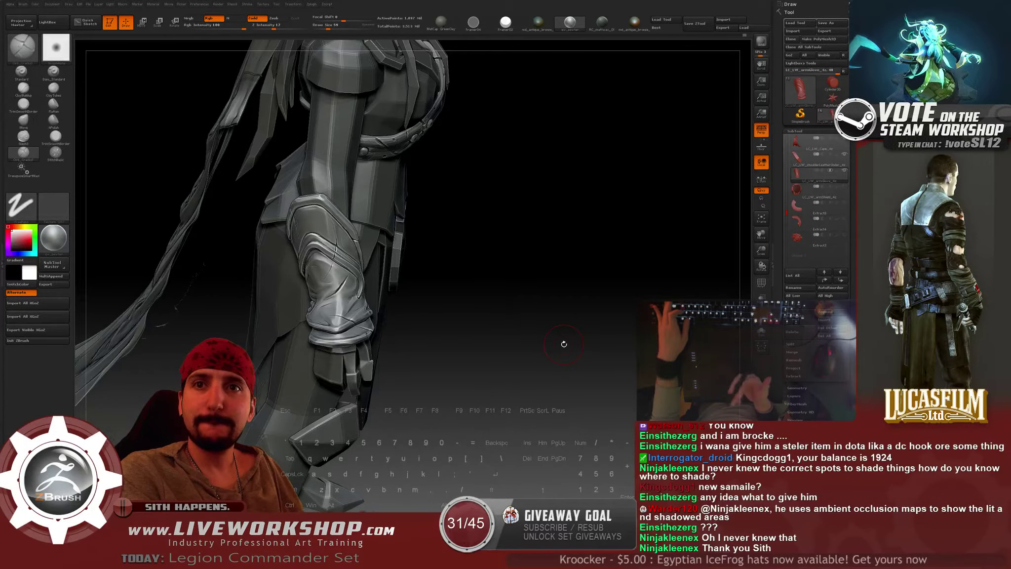
Carve a long diagonal crack across the upper panel and a shorter slanted crack beside it.
left_click_drag(544, 259, 578, 264, "alt")
left_click_drag(575, 218, 626, 244, "alt")
mouse_move(608, 200)
left_mouse_down("alt")
mouse_move(607, 234)
mouse_move(618, 199)
mouse_move(639, 234)
mouse_move(603, 193)
left_mouse_up("alt")
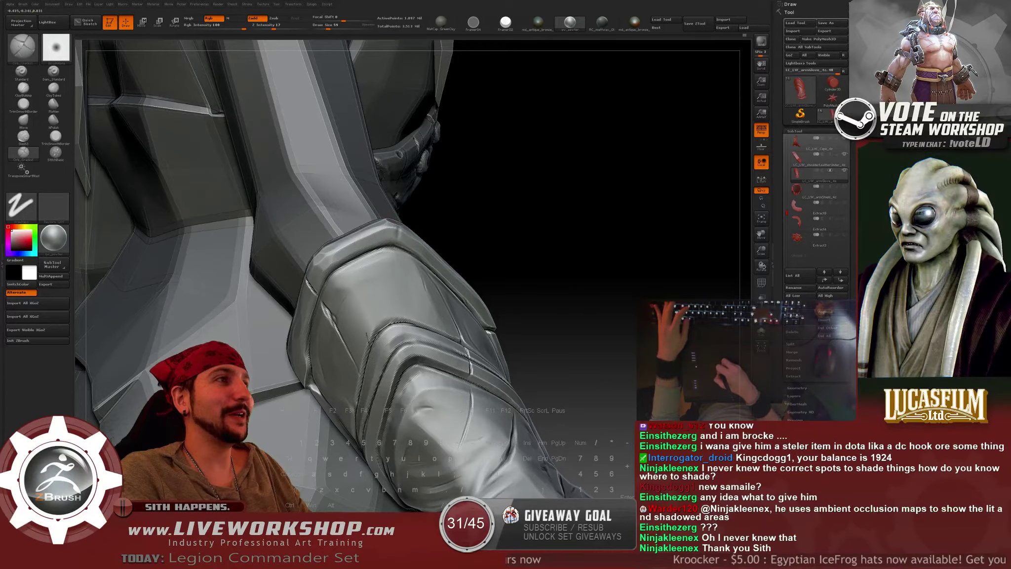
left_click_drag(490, 211, 465, 220)
key("s")
left_click_drag(408, 234, 403, 234)
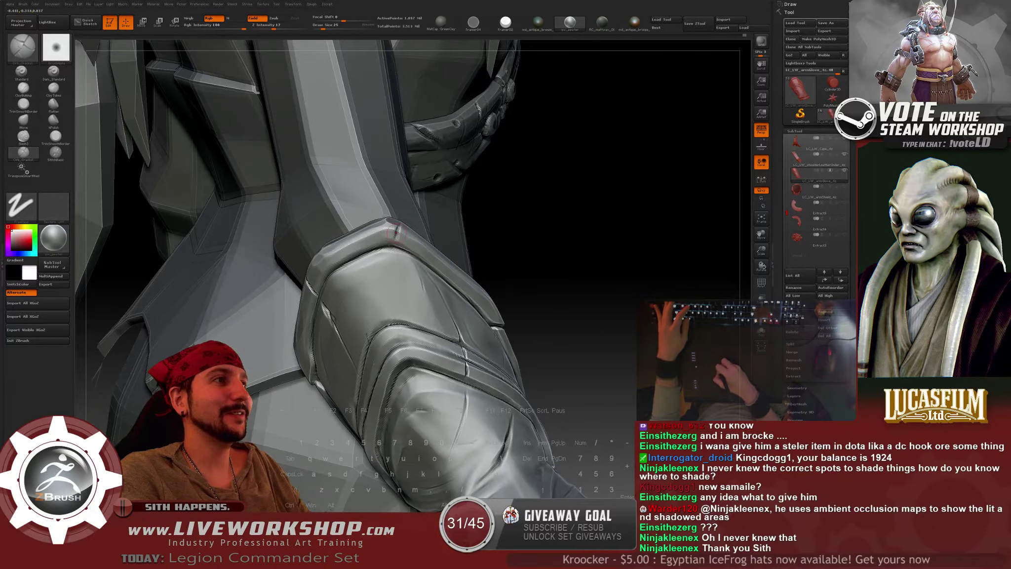
left_click_drag(494, 216, 518, 213)
left_click_drag(391, 253, 356, 316)
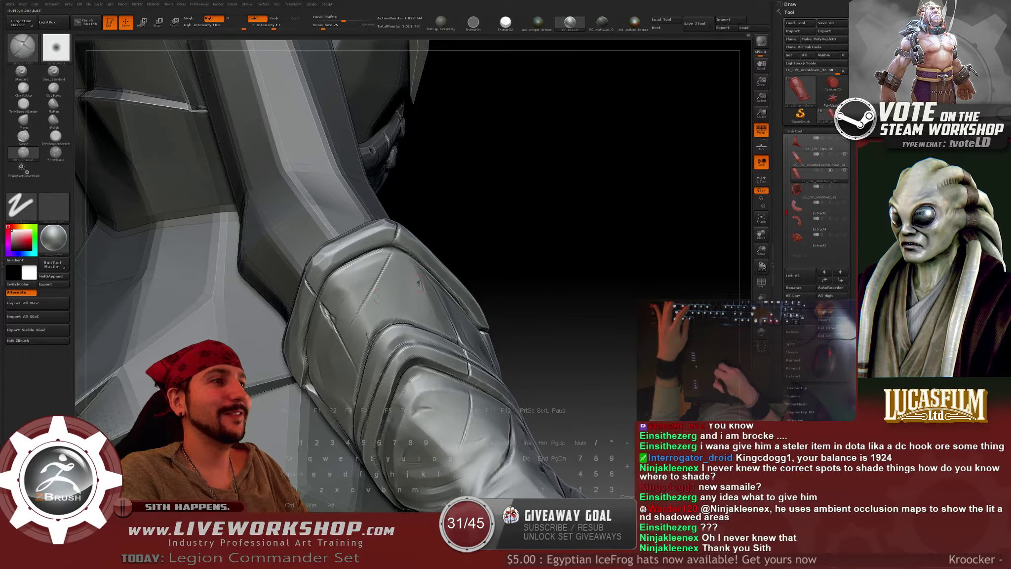
left_click_drag(397, 309, 387, 317)
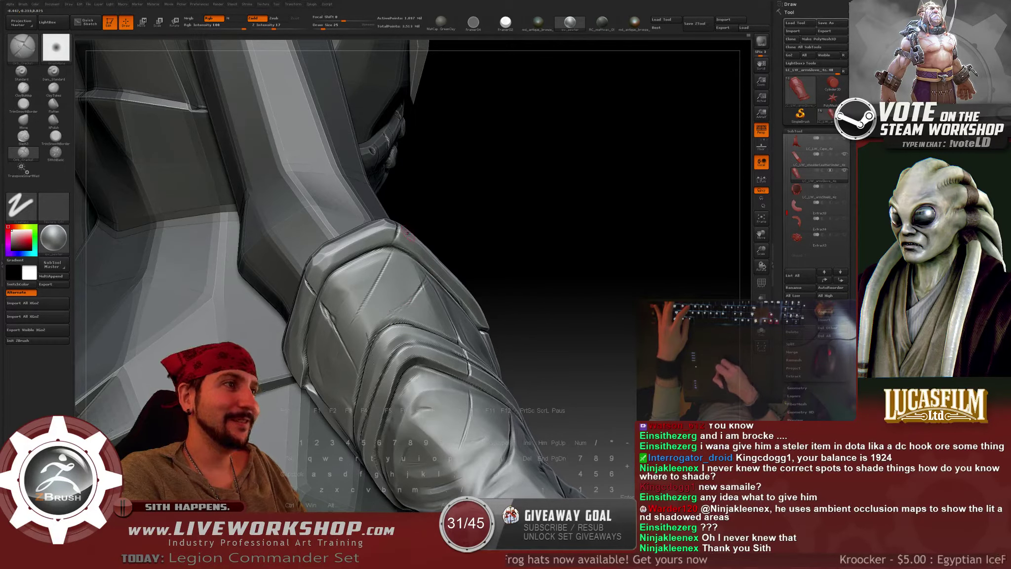
Carve battle-damage nicks into the raised rim at its peak and along its adjoining side.
left_click_drag(463, 209, 426, 209)
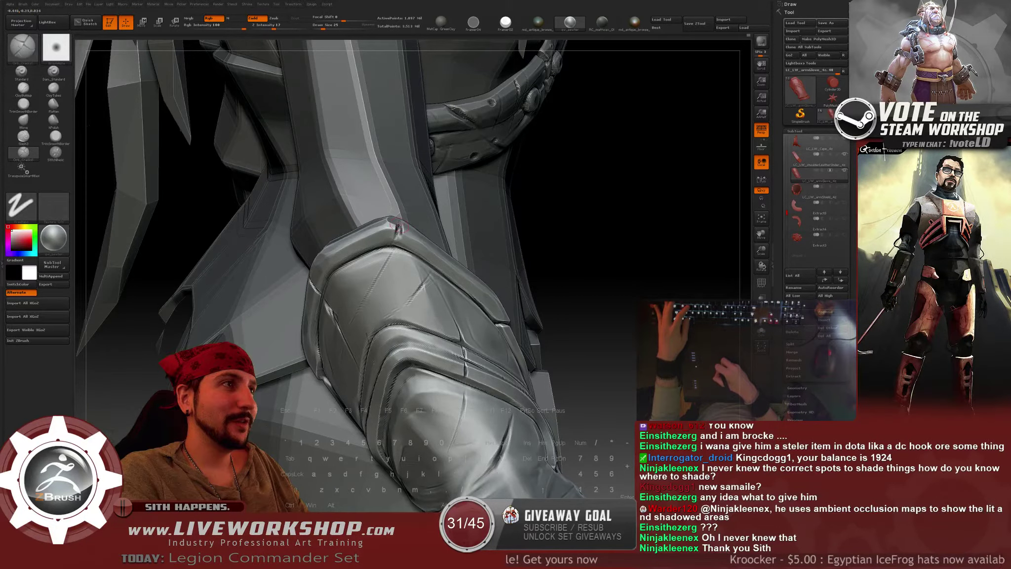
left_click_drag(533, 206, 566, 207)
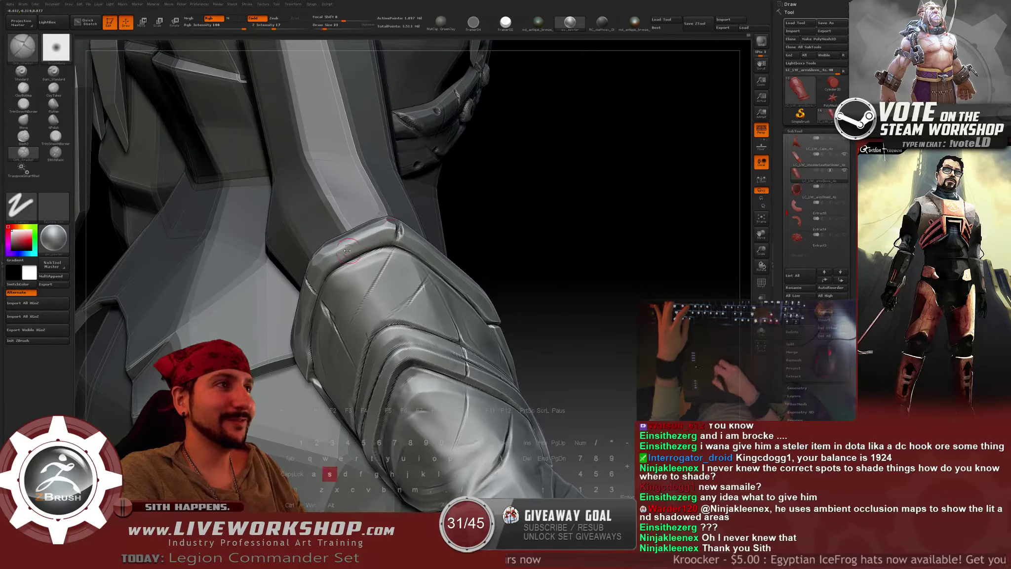
left_click_drag(338, 242, 341, 254)
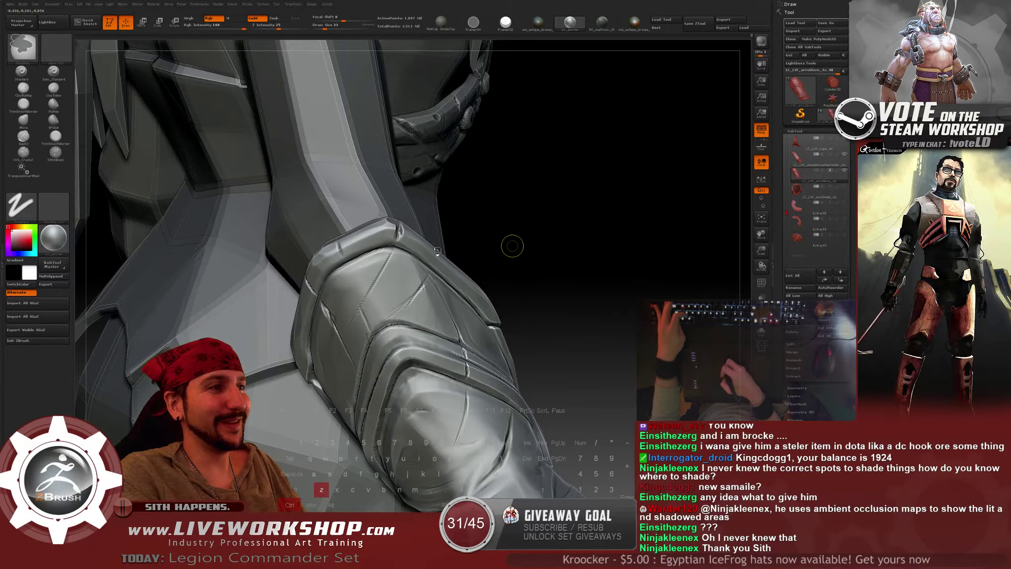
left_click_drag(618, 269, 602, 192)
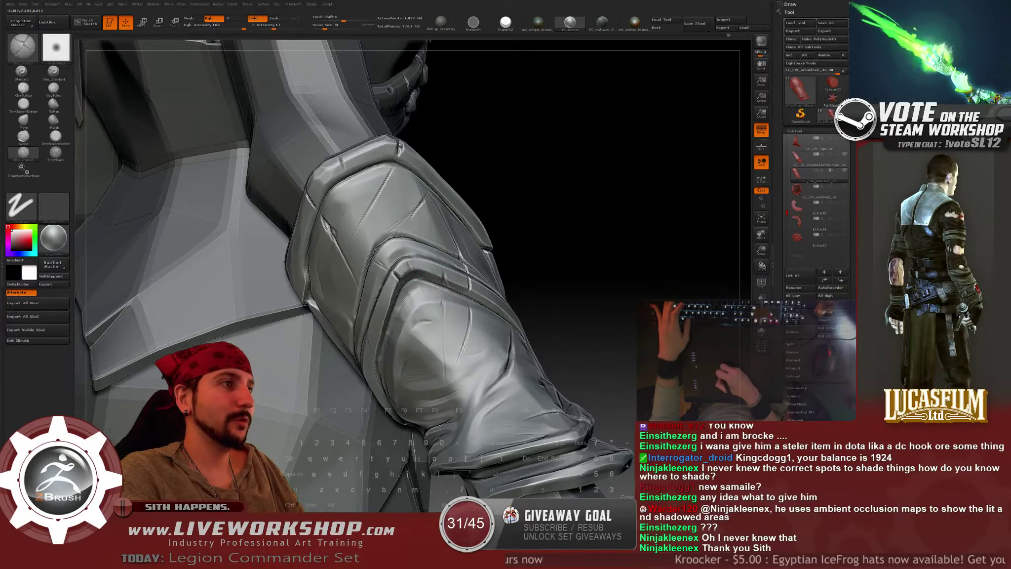
key("b")
key("c")
key("b")
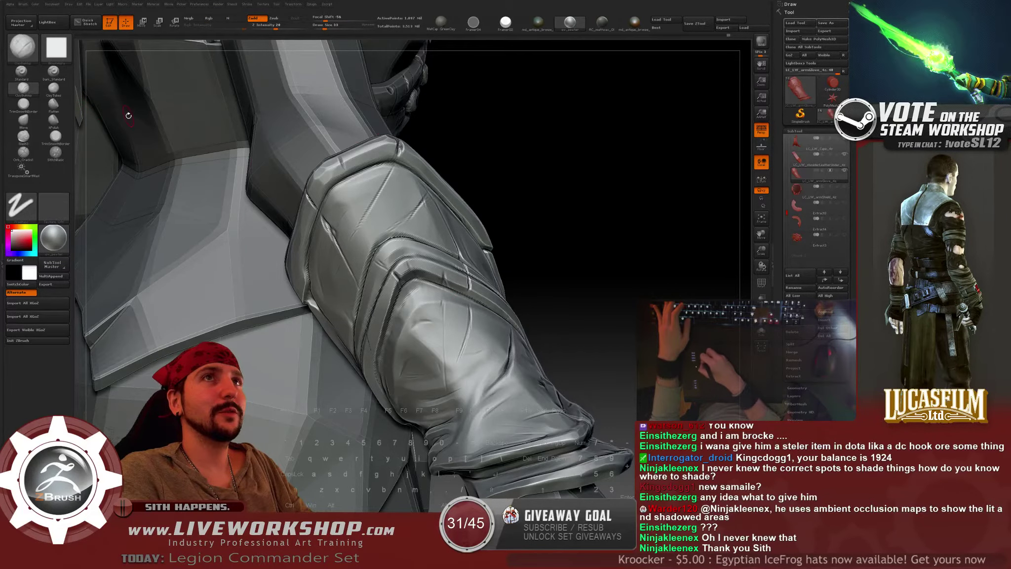
Carve a crack into the lower end of the raised rim on the sleeve's side with the Orb_Cracks brush.
left_click_drag(650, 183, 508, 217, "alt")
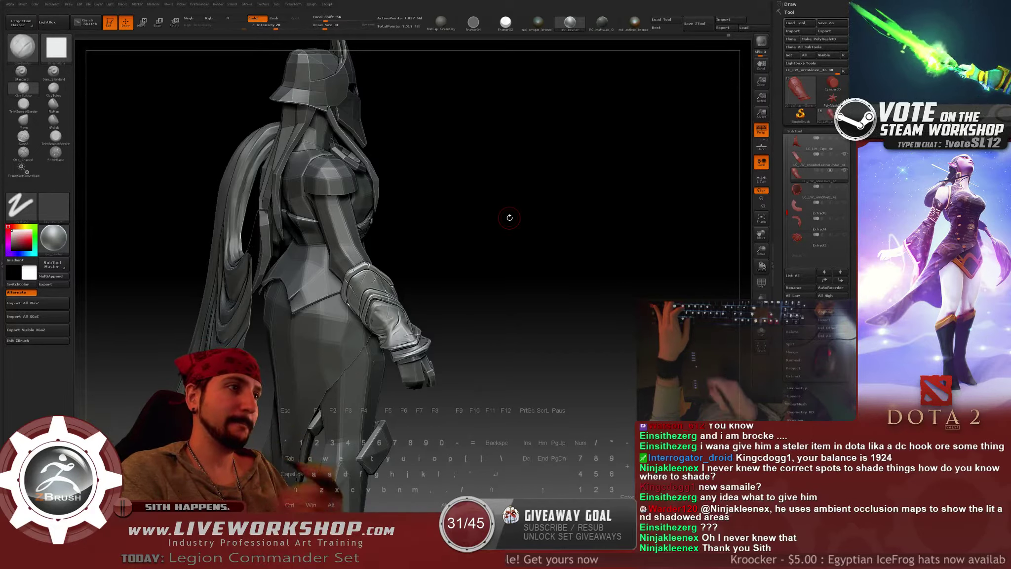
mouse_move(425, 283)
left_mouse_down()
mouse_move(626, 232)
mouse_move(651, 287)
mouse_move(625, 219)
mouse_move(612, 266)
mouse_move(553, 227)
left_mouse_up()
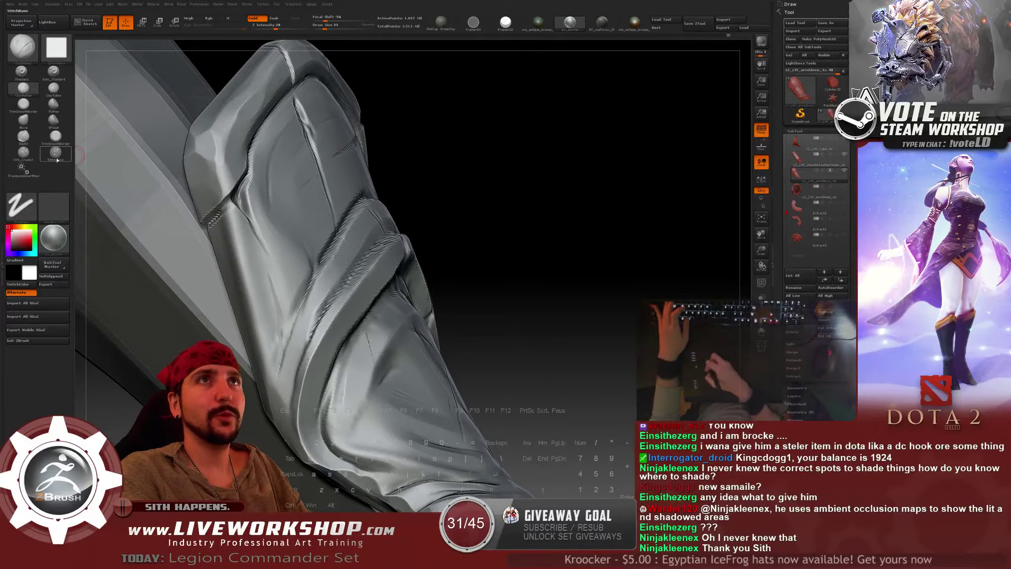
left_click(23, 152)
left_click_drag(218, 216, 223, 213)
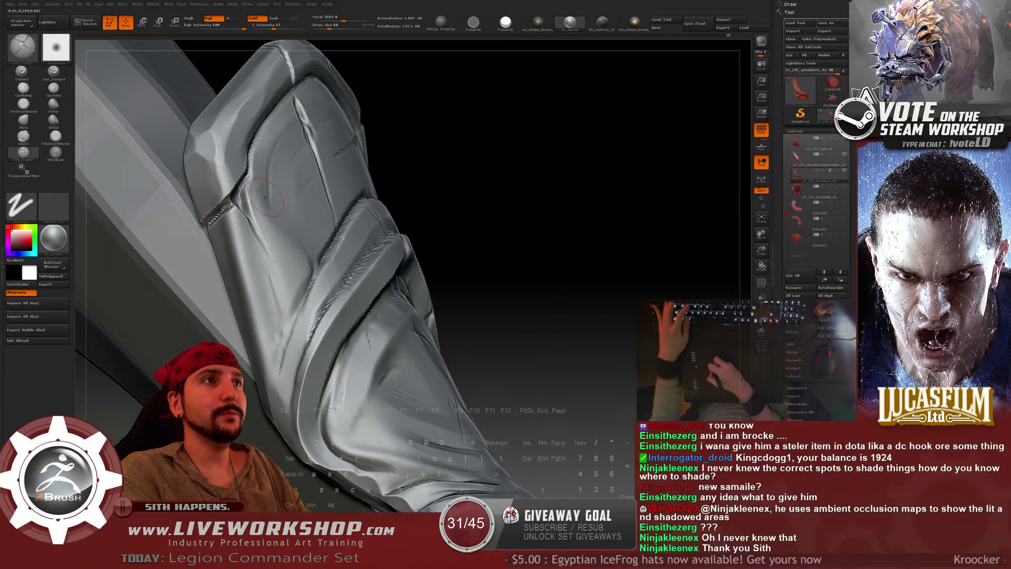
right_click_drag(265, 198, 236, 211)
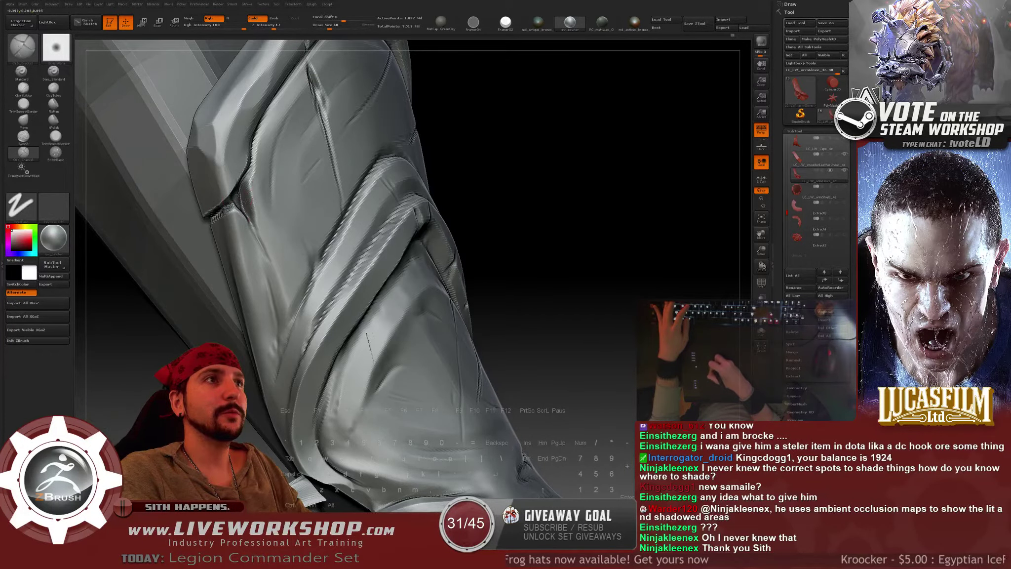
mouse_move(563, 184)
left_mouse_down("alt")
mouse_move(546, 163)
mouse_move(587, 256)
left_mouse_up("alt")
left_click_drag(464, 246, 503, 249)
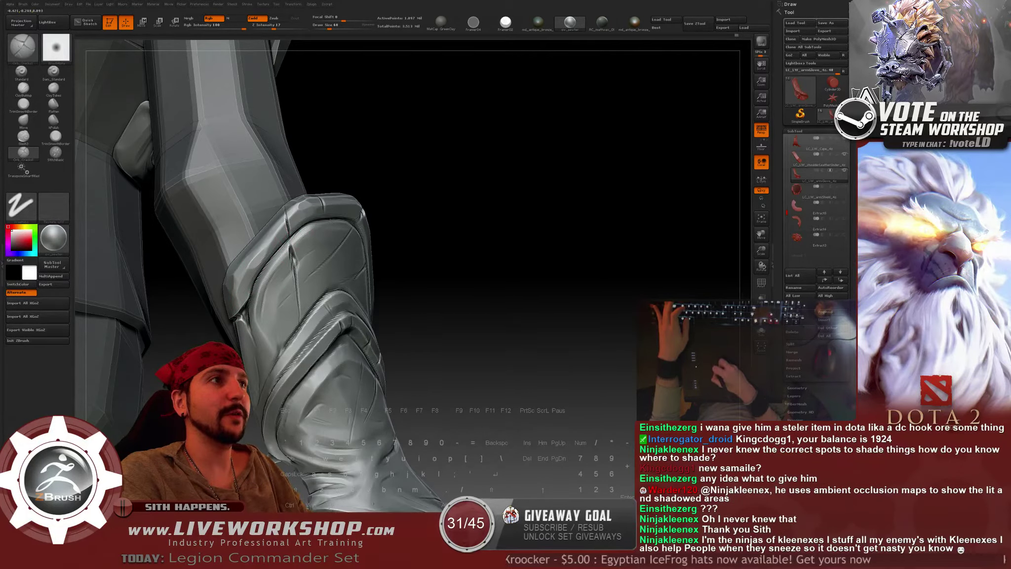
Carve a crack across the wrapped bands on the outer side of the forearm sleeve.
left_click_drag(424, 225, 329, 218)
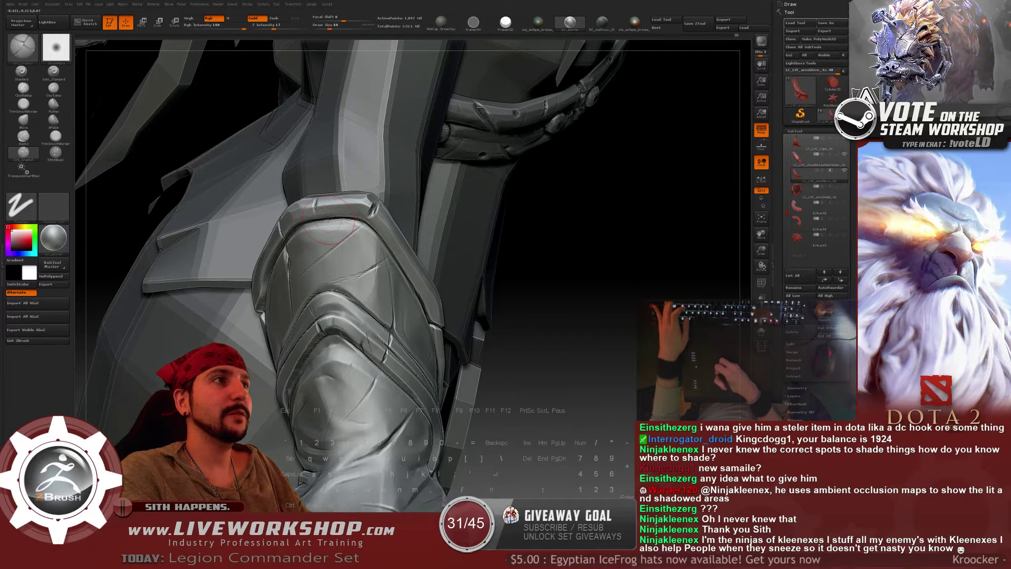
left_click_drag(584, 236, 363, 224)
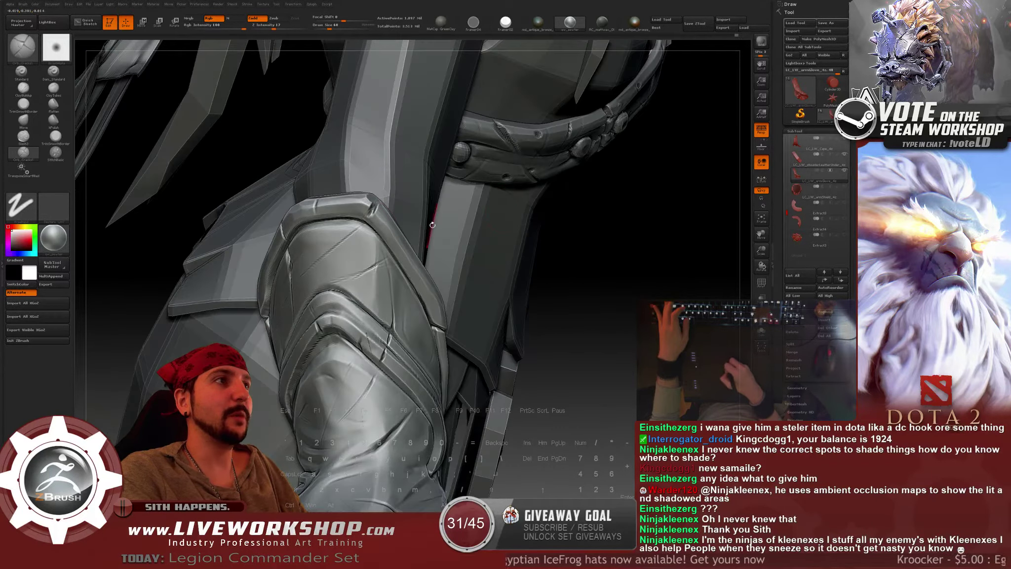
mouse_move(604, 267)
left_mouse_down("alt")
mouse_move(603, 248)
mouse_move(565, 242)
left_mouse_up("alt")
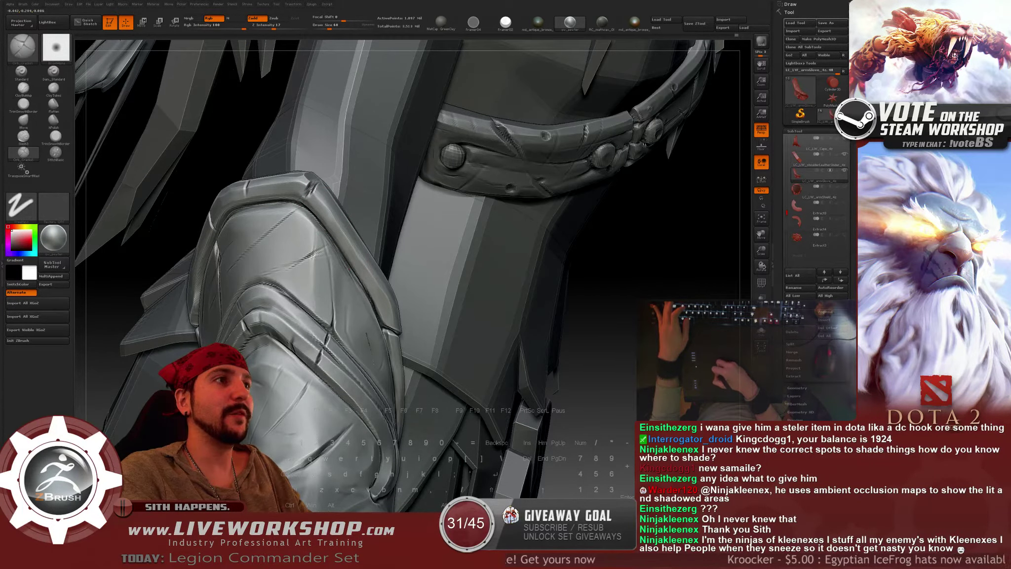
left_click_drag(644, 320, 618, 313)
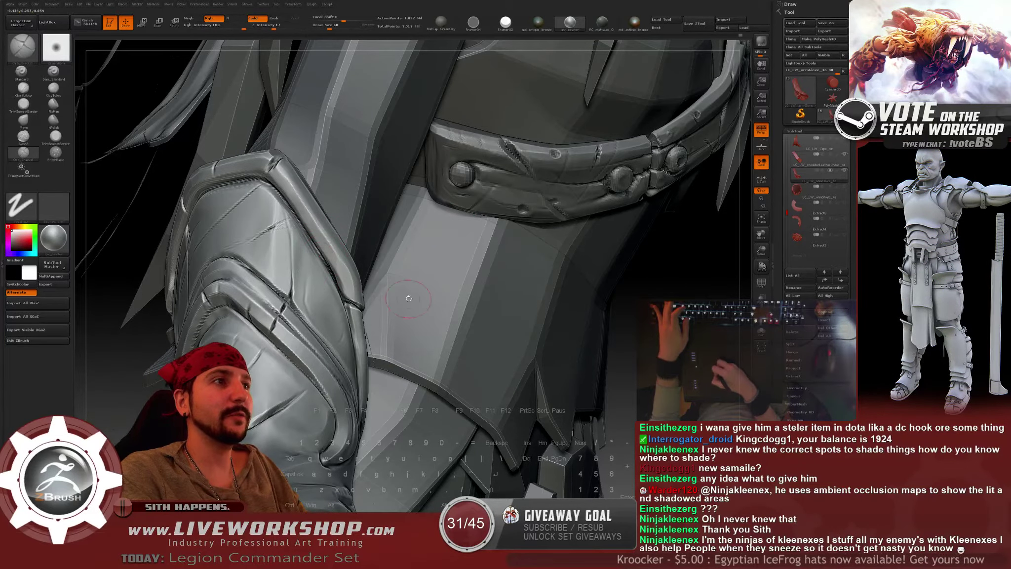
left_click_drag(677, 315, 647, 304)
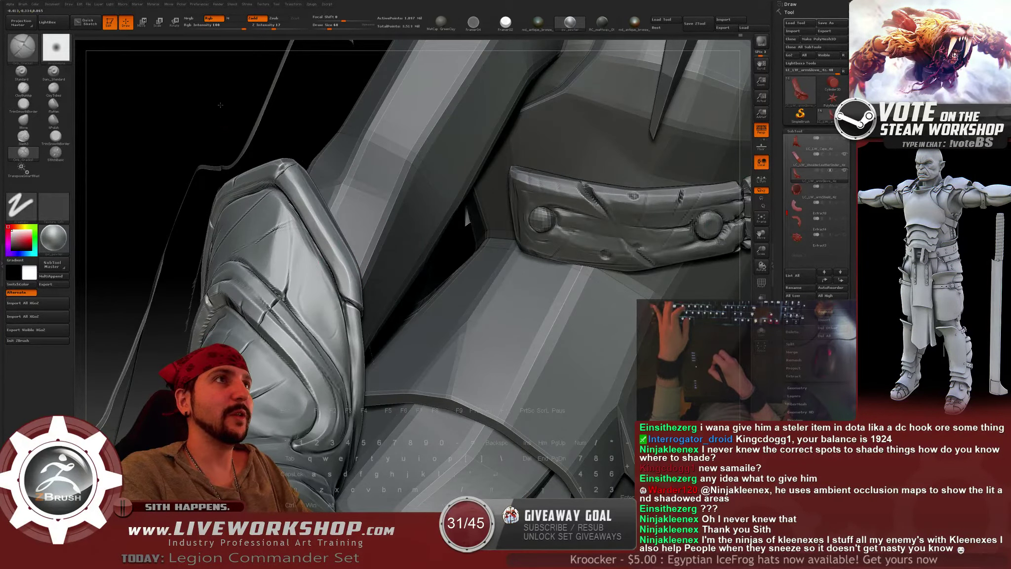
left_click_drag(312, 102, 282, 94)
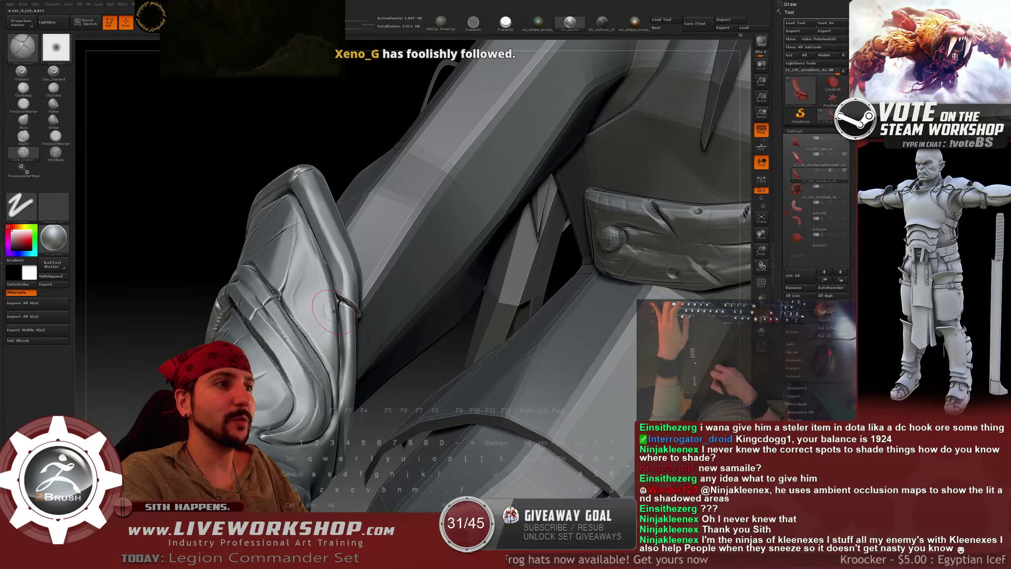
mouse_move(334, 121)
left_mouse_down()
mouse_move(530, 253)
mouse_move(582, 242)
mouse_move(449, 185)
left_mouse_up()
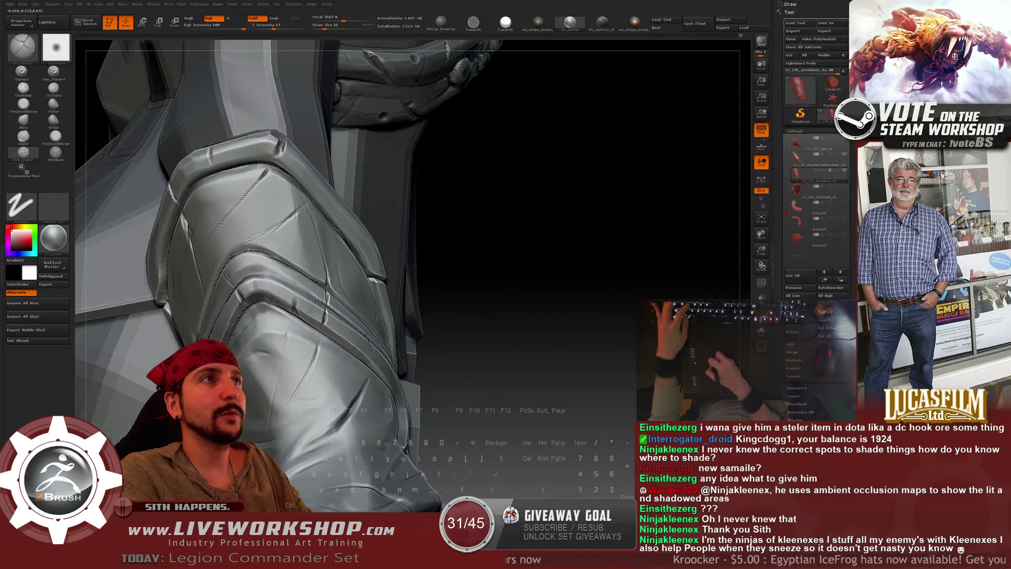
Gouge small round dents into the sleeve's upper and lower panels with the ClayBuildup brush.
mouse_move(504, 213)
left_mouse_down()
mouse_move(541, 201)
mouse_move(573, 215)
left_mouse_up()
key("b")
key("c")
key("b")
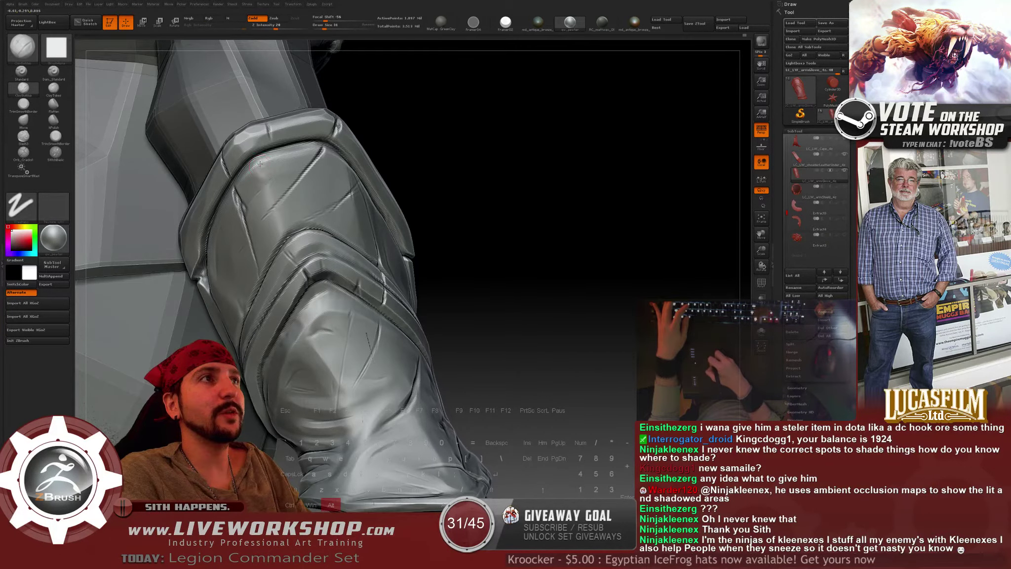
left_click_drag(262, 164, 260, 164, "alt")
mouse_move(395, 182)
left_mouse_down()
mouse_move(513, 199)
mouse_move(528, 220)
left_mouse_up()
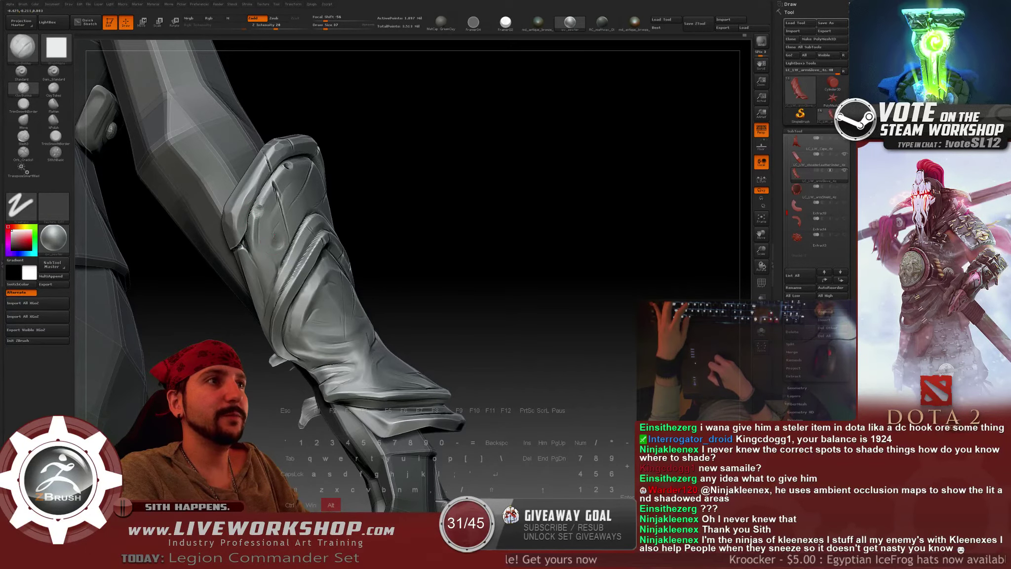
left_click_drag(493, 172, 356, 290)
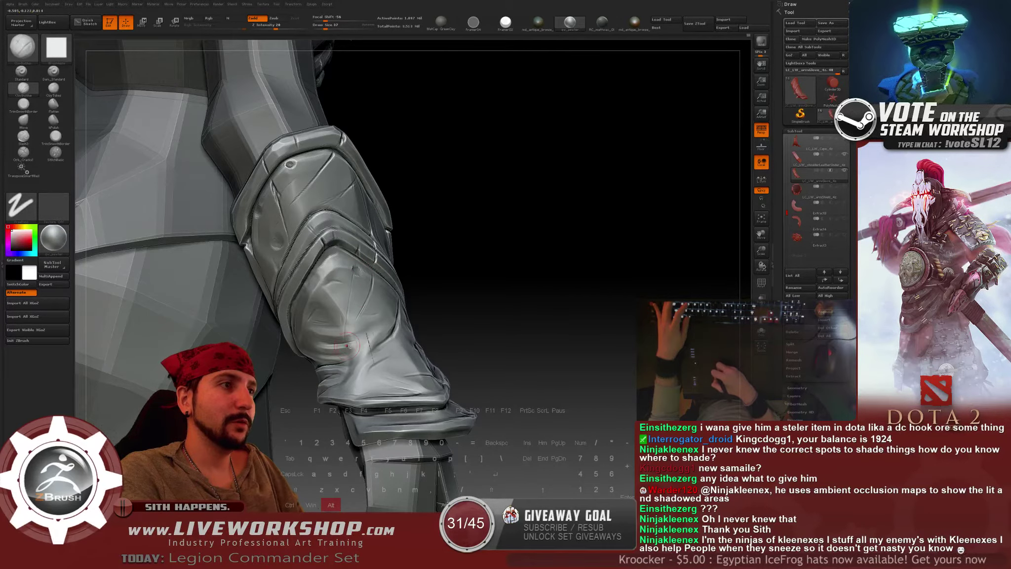
left_click_drag(554, 305, 397, 350)
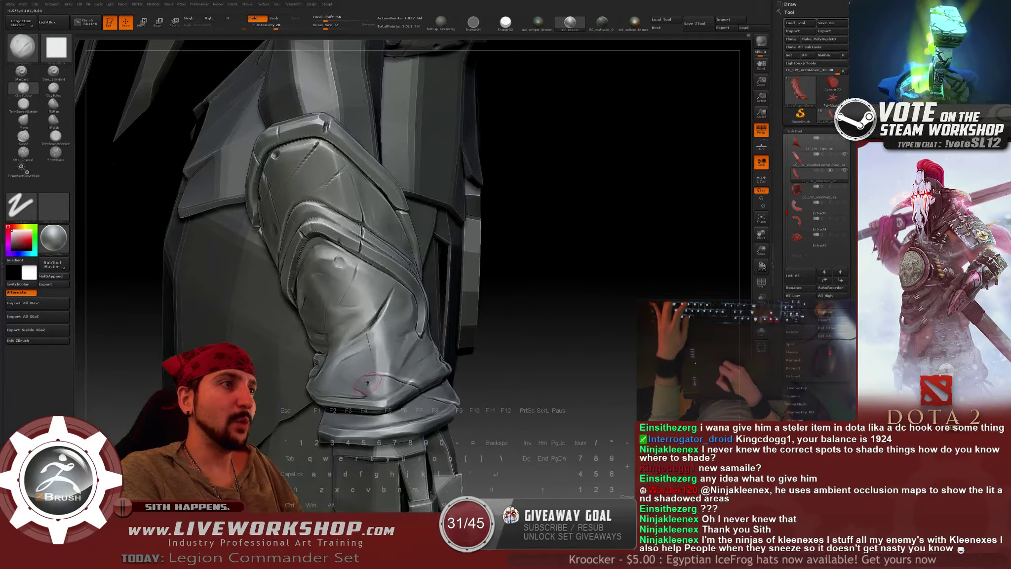
left_click_drag(367, 383, 345, 316)
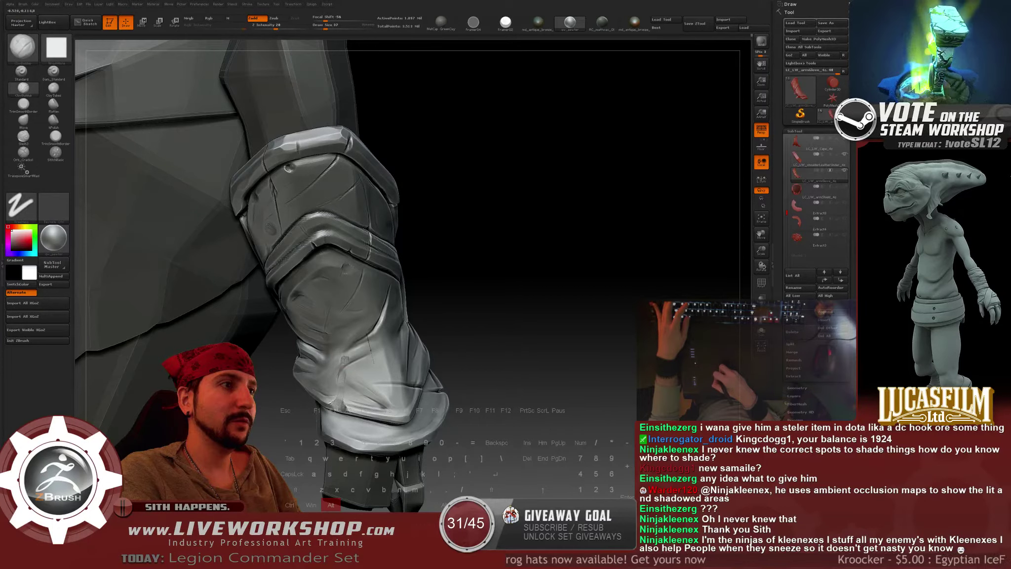
Carve creases into the folds above the cuff with the Orb_Cracks brush, using a larger brush.
left_click_drag(558, 312, 496, 291, "alt")
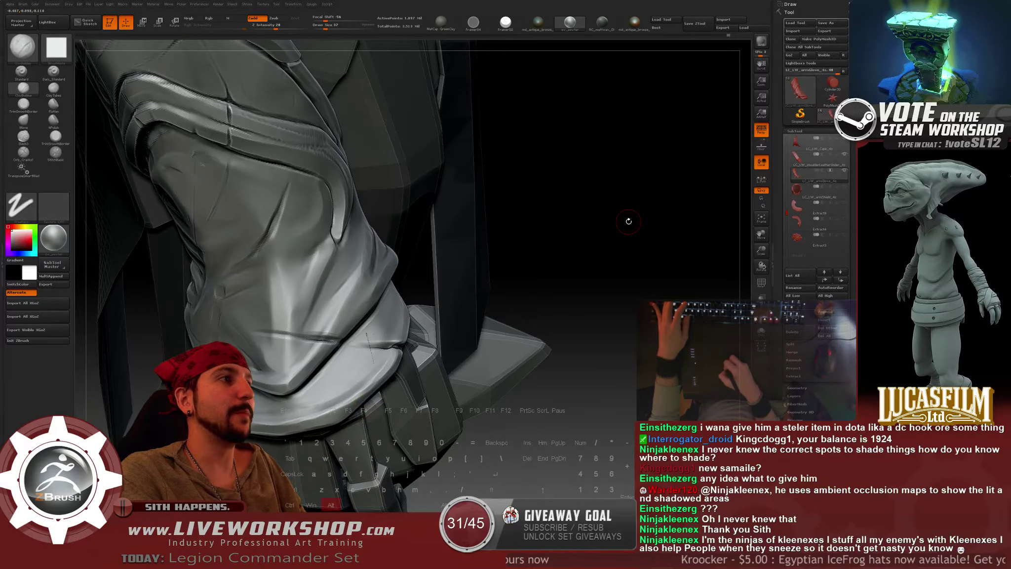
left_click_drag(628, 221, 568, 235)
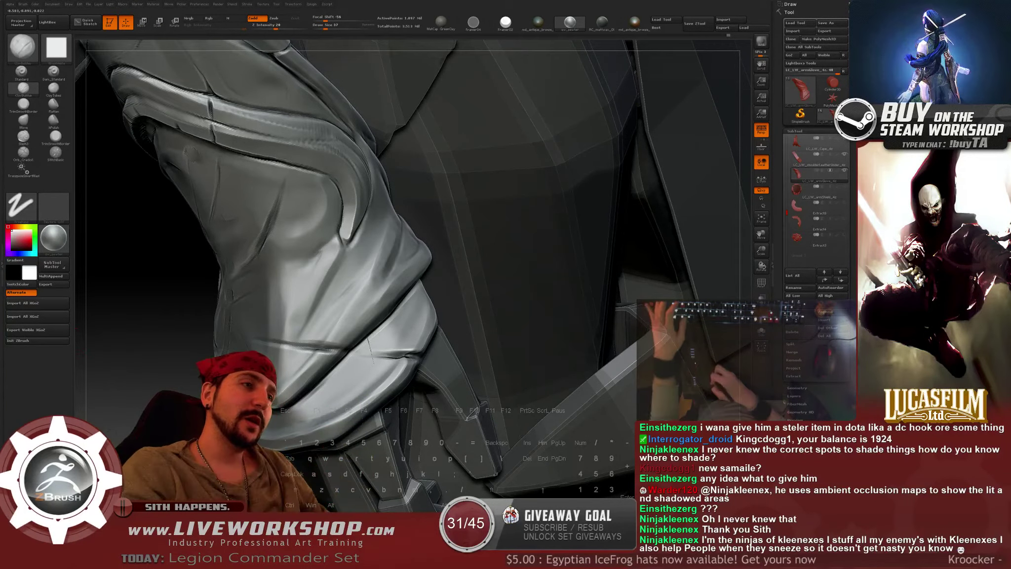
left_click(38, 160)
key("bracketright")
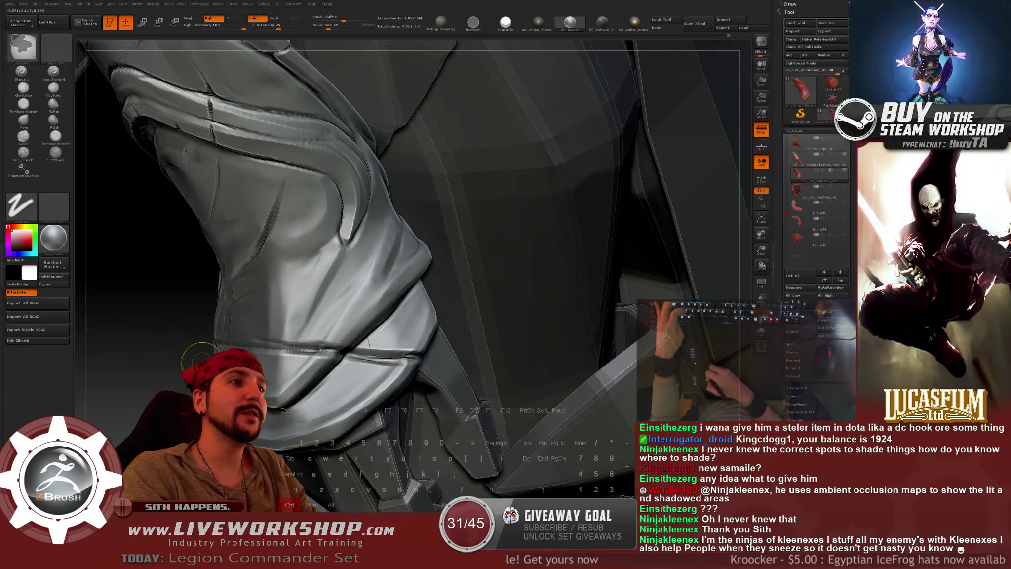
mouse_move(180, 387)
left_mouse_down()
mouse_move(198, 379)
mouse_move(187, 316)
mouse_move(212, 314)
mouse_move(197, 376)
left_mouse_up()
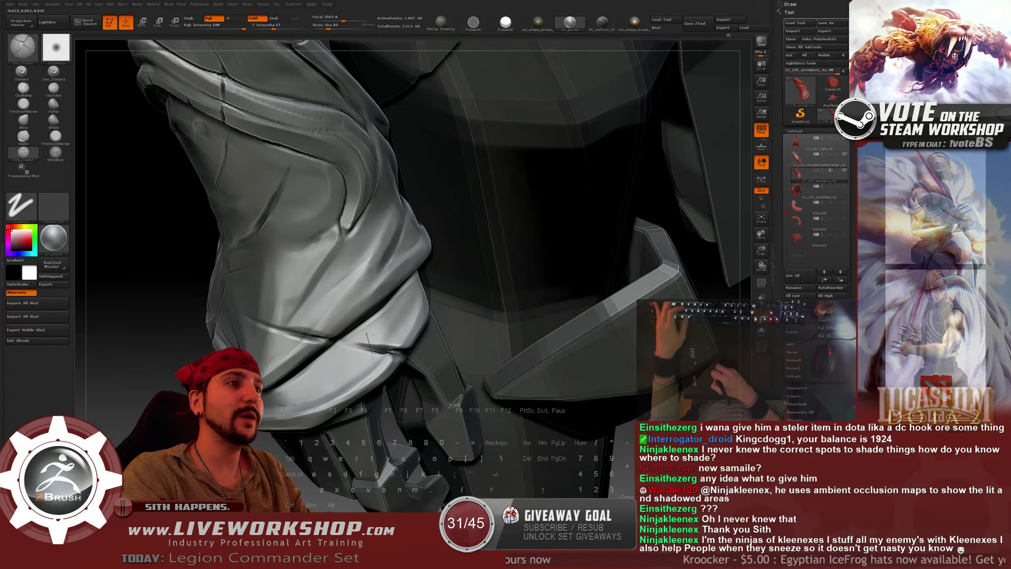
Gouge small dents into the folds just above the cuff with the ClayBuildup brush.
key("f")
left_click_drag(320, 410, 346, 399)
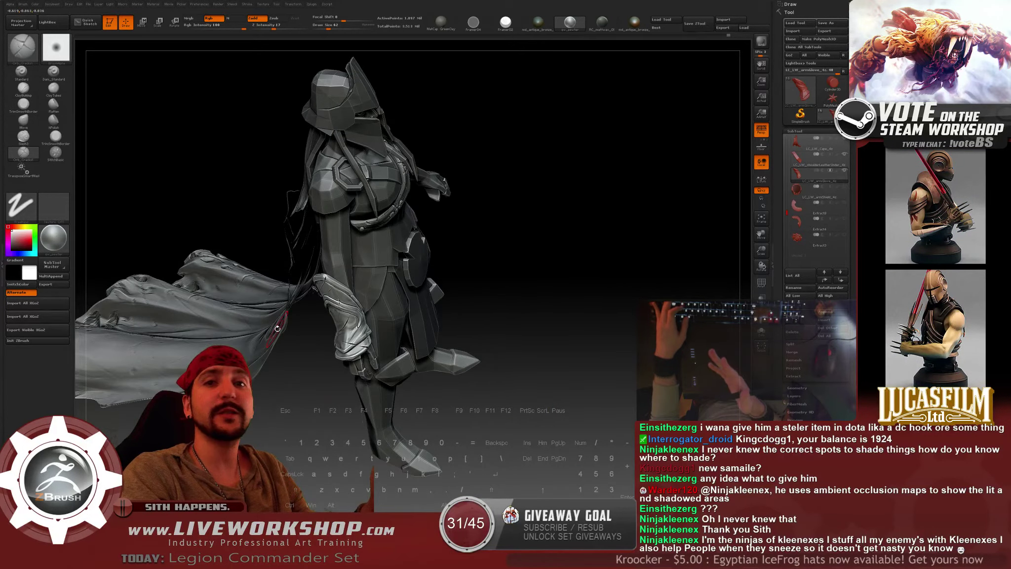
left_click_drag(591, 287, 568, 368)
left_click(23, 89)
left_click_drag(489, 202, 519, 213)
left_click_drag(321, 283, 305, 295, "alt")
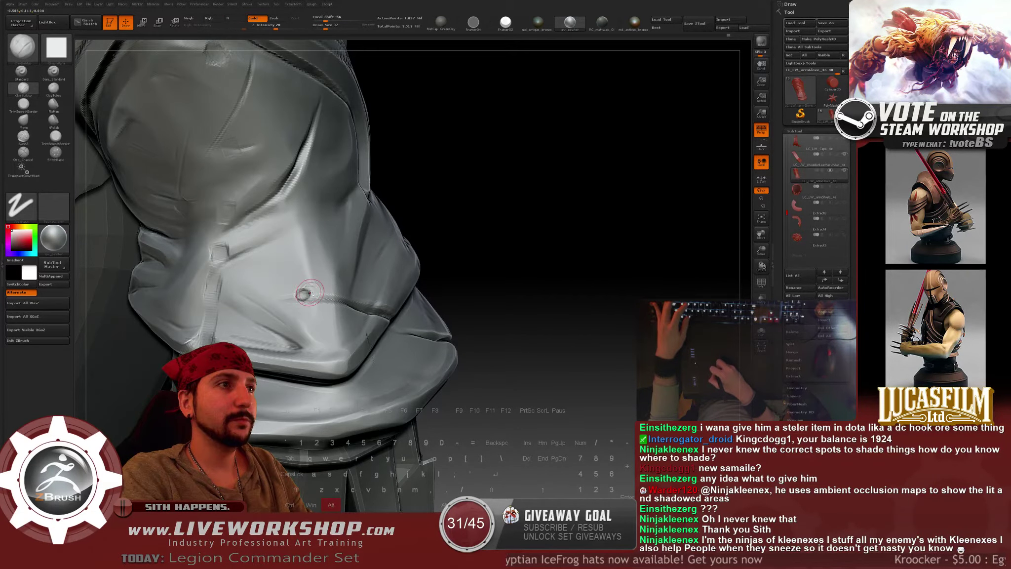
left_click_drag(486, 232, 501, 234)
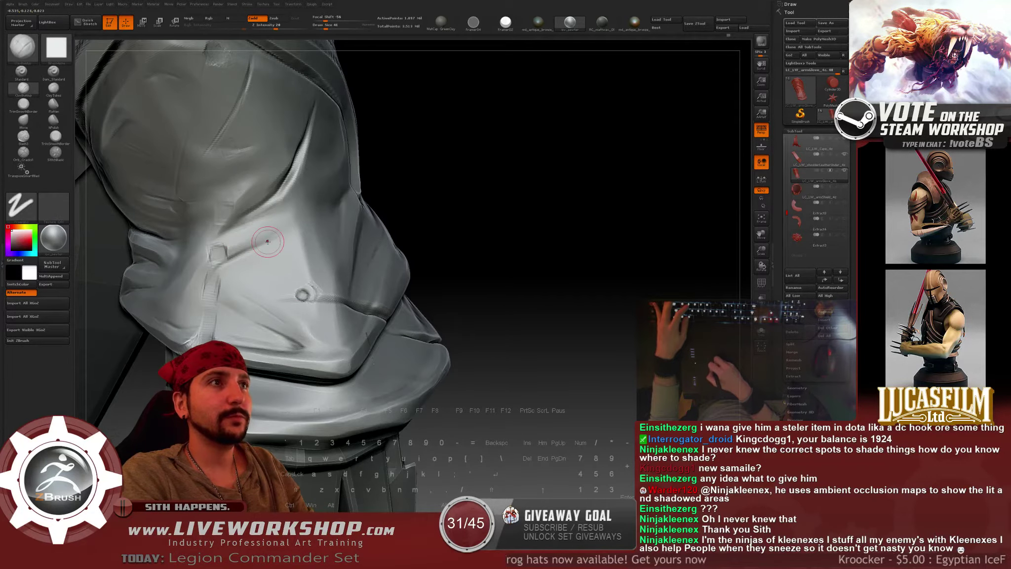
Build up the edge of the diagonal gash on the lower panel and smooth the surface around it.
left_click_drag(516, 165, 300, 169)
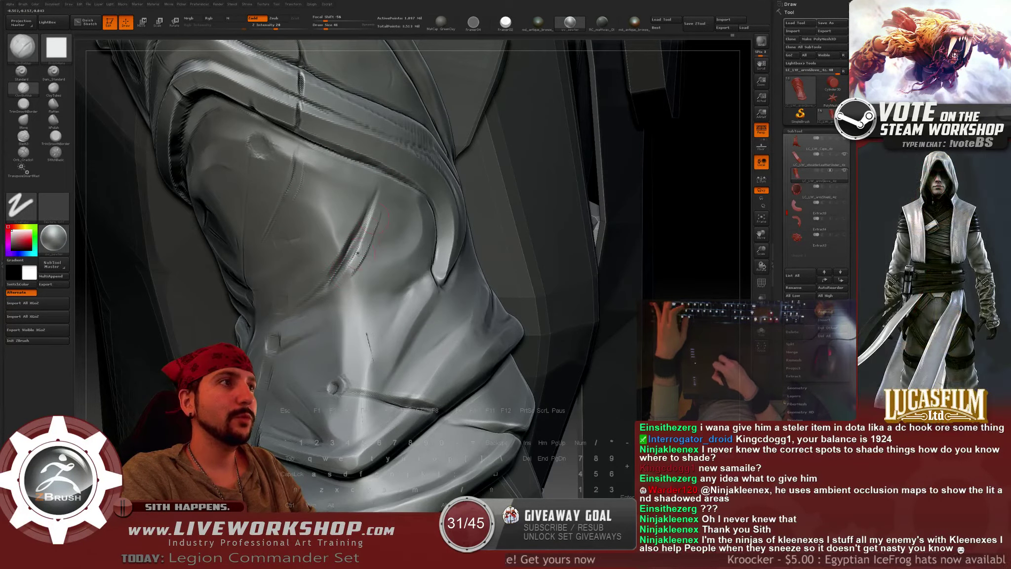
key("shift")
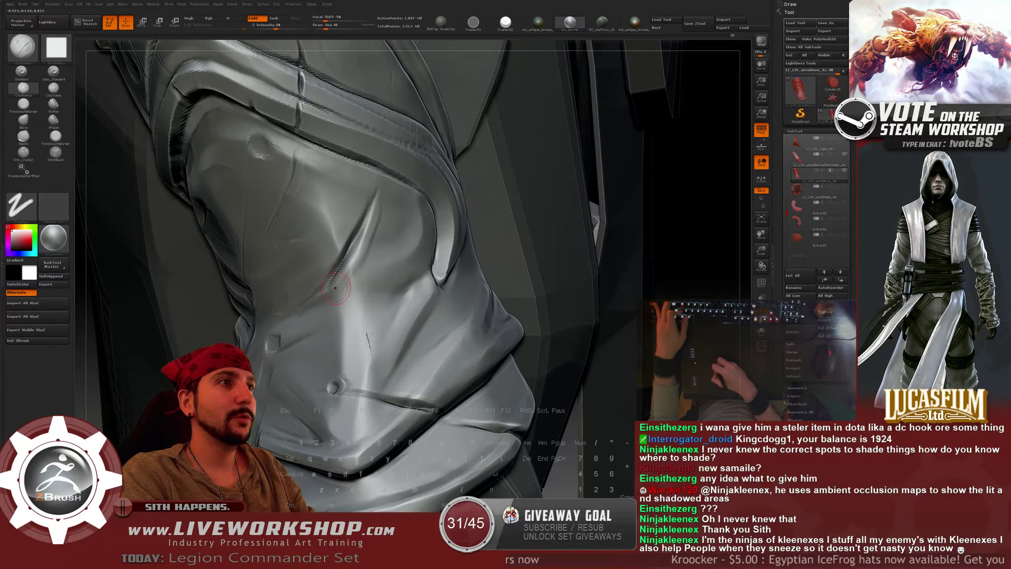
left_click_drag(705, 286, 664, 251)
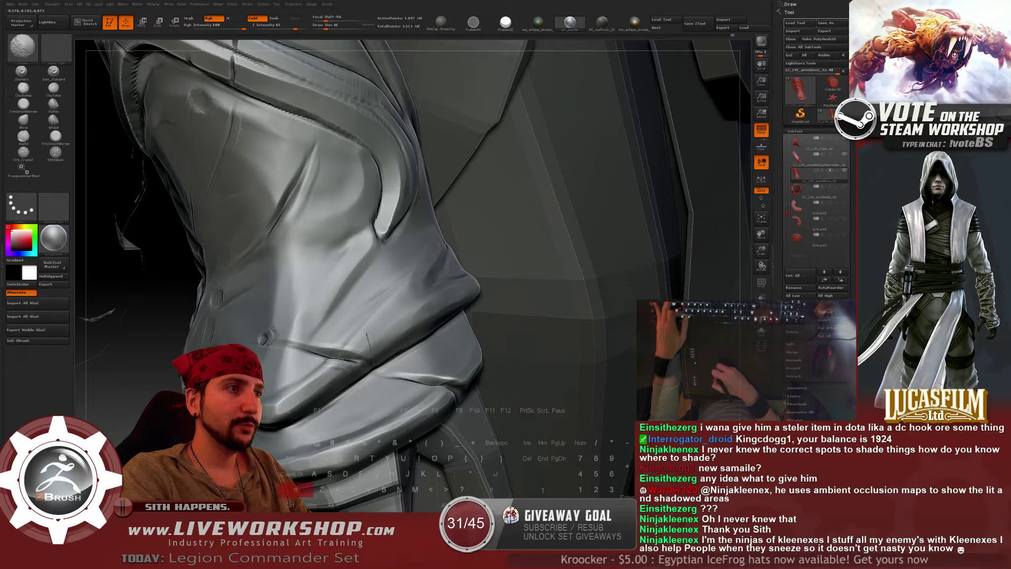
key("shift")
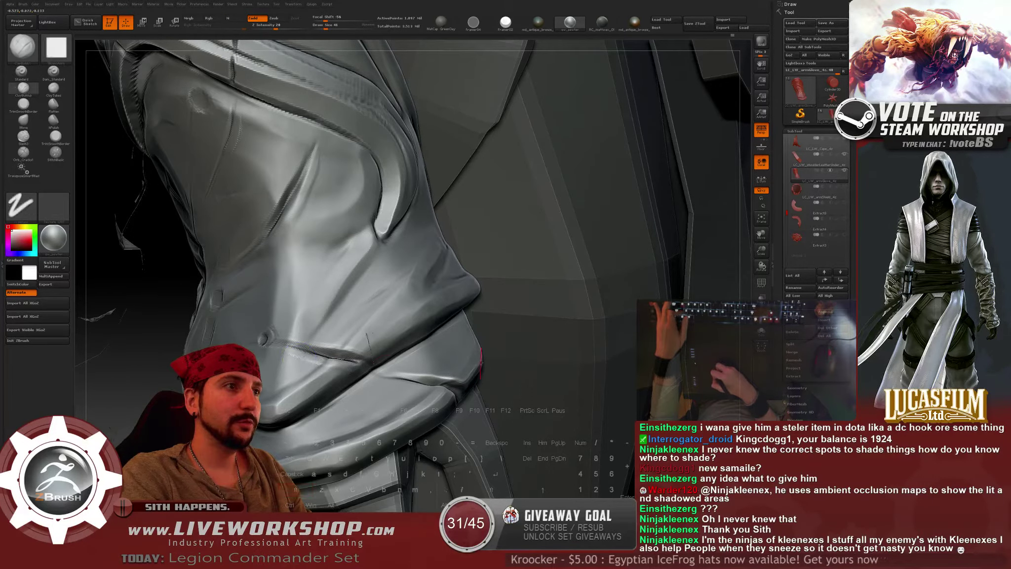
Build up and smooth the surface around the crease in the cuff, and switch back to the Orb_Cracks brush.
left_click_drag(691, 242, 664, 279)
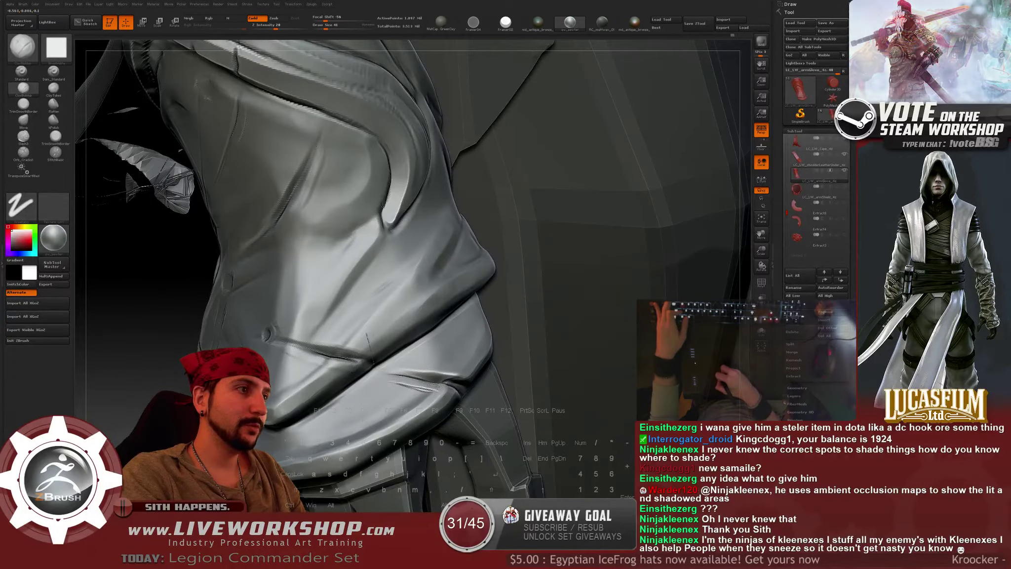
left_click_drag(691, 247, 647, 242)
left_click_drag(396, 379, 431, 392)
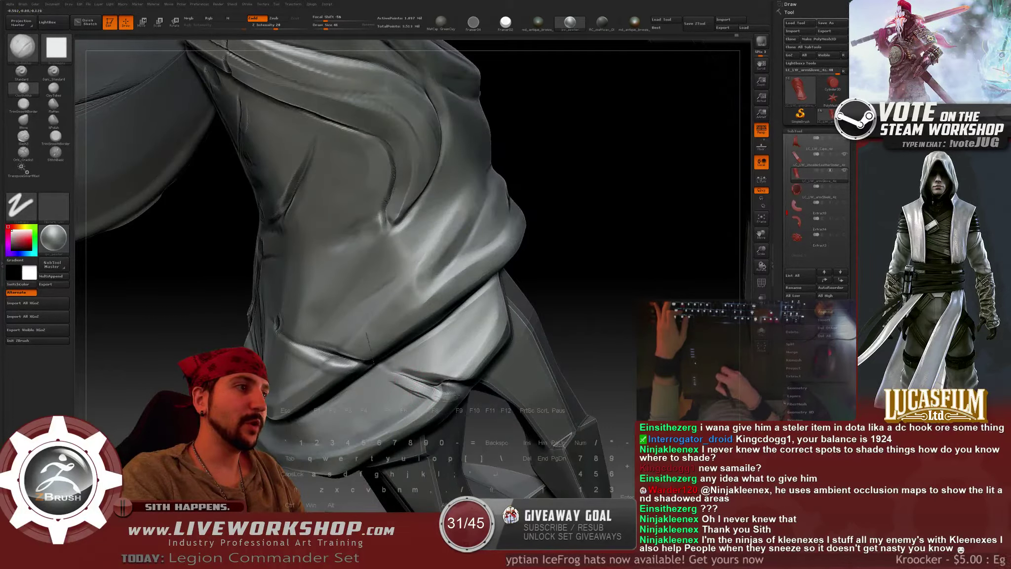
key("shift")
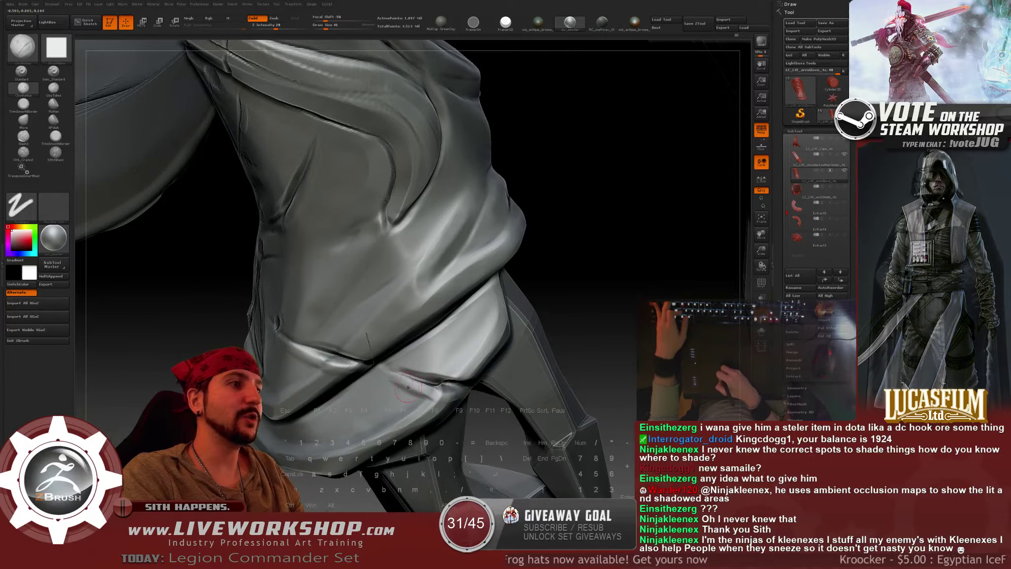
key("alt")
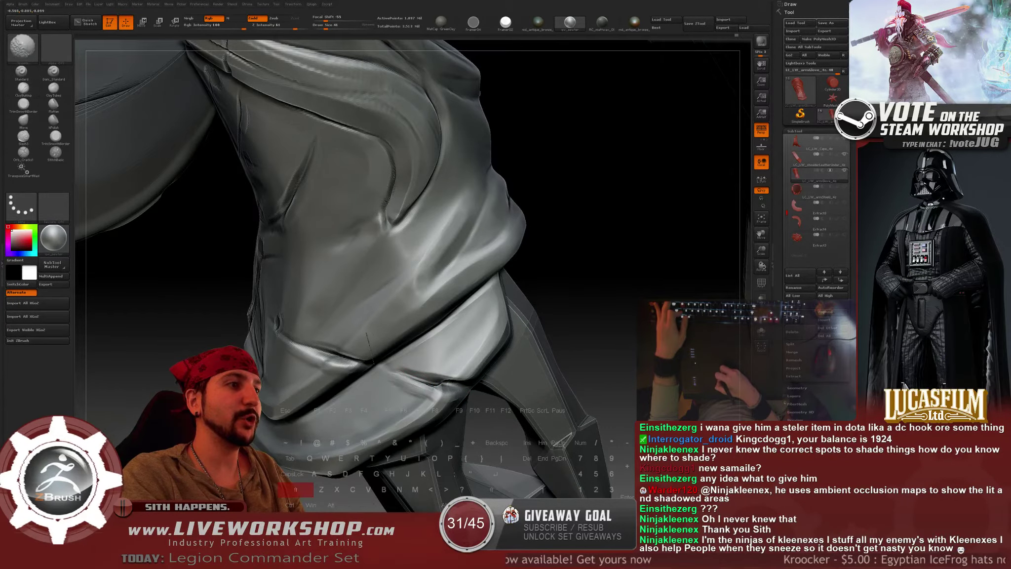
key("shift")
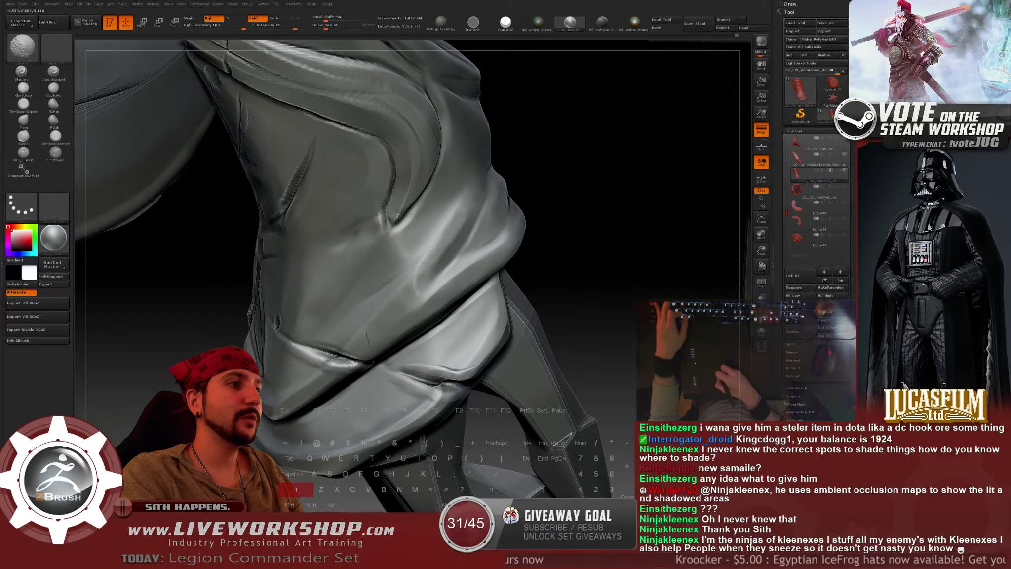
left_click_drag(456, 371, 395, 370, "shift")
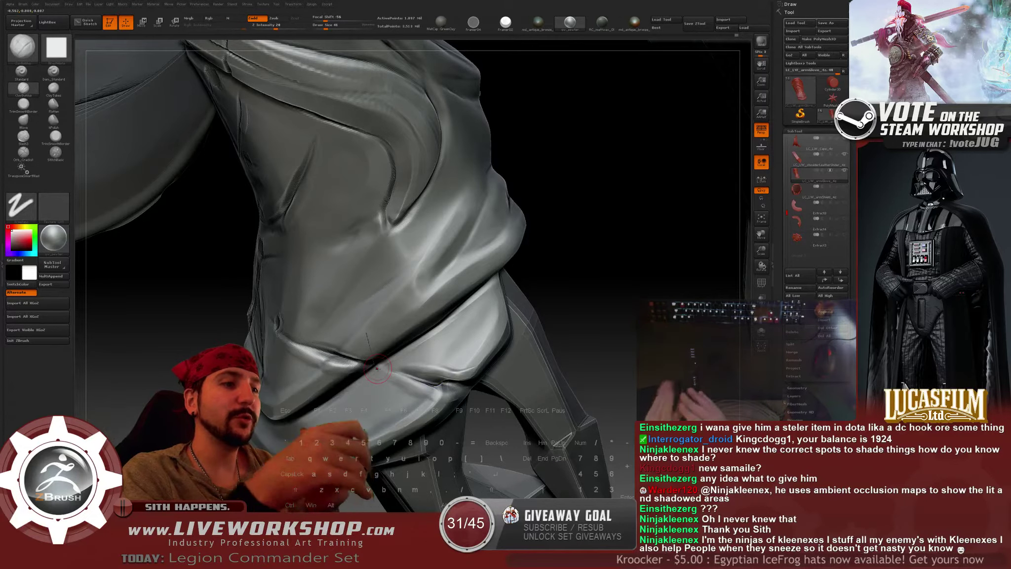
left_click(23, 153)
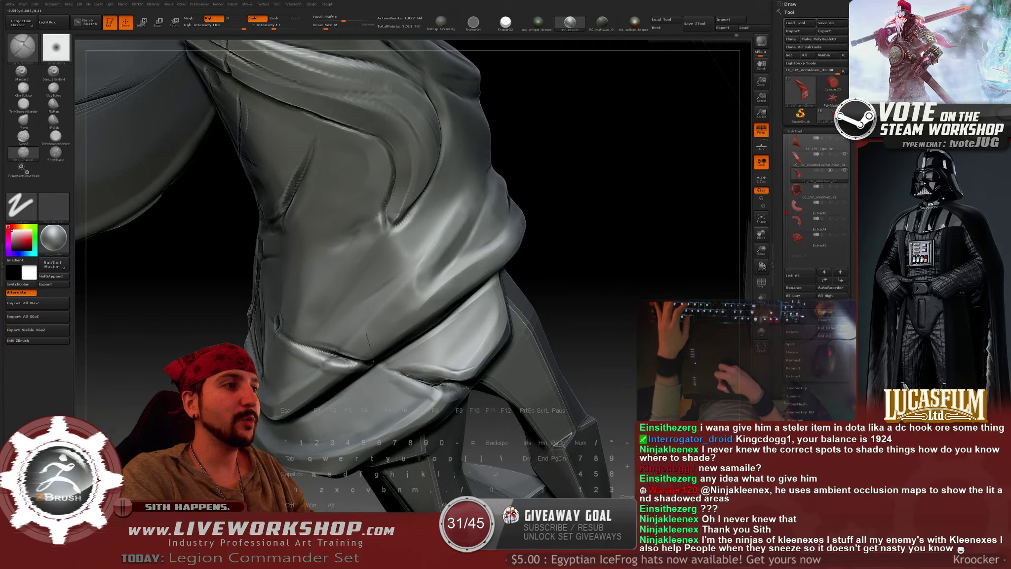
Gouge a small dent near the edge of the cuff with the ClayBuildup brush and smooth around it.
left_click_drag(583, 354, 413, 394)
key("b")
key("c")
key("b")
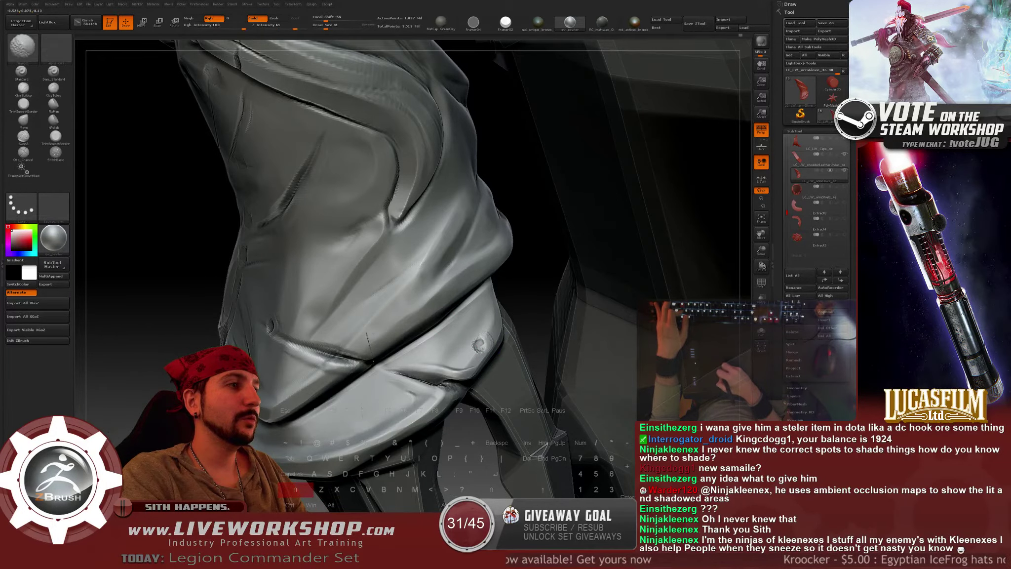
left_click_drag(539, 345, 563, 319, "alt")
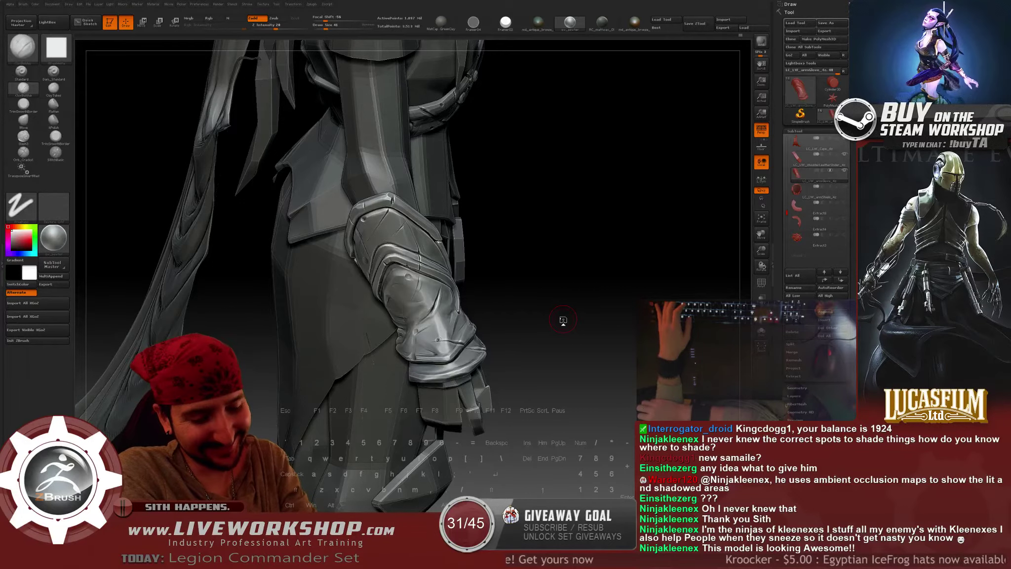
Gouge the folds on the inner side of the sleeve just above the cuff with the ClayBuildup brush.
mouse_move(558, 237)
left_mouse_down()
mouse_move(625, 228)
mouse_move(630, 241)
mouse_move(625, 219)
mouse_move(632, 235)
left_mouse_up()
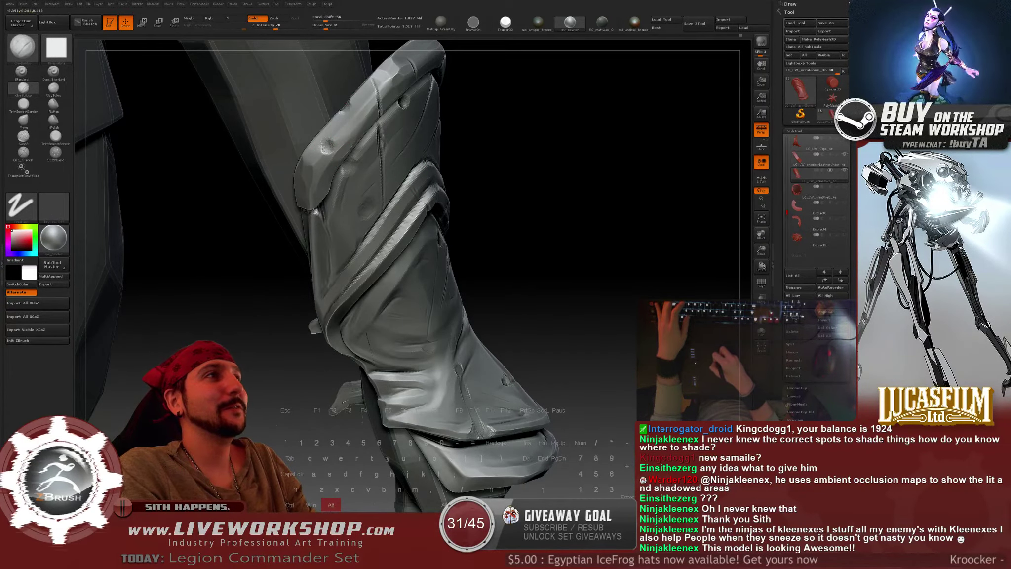
left_click_drag(516, 130, 560, 130)
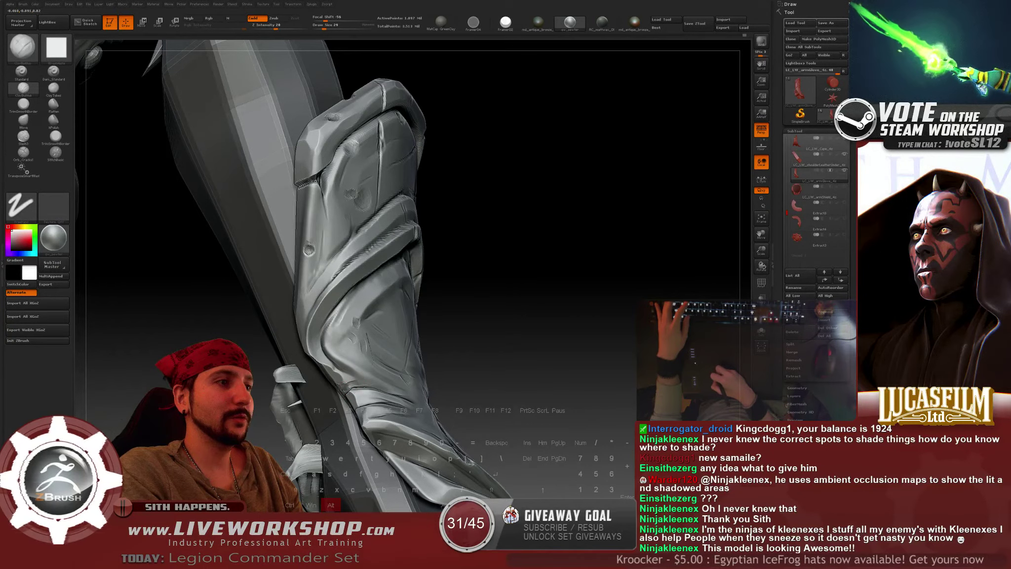
mouse_move(475, 357)
left_mouse_down()
mouse_move(564, 350)
mouse_move(519, 346)
left_mouse_up()
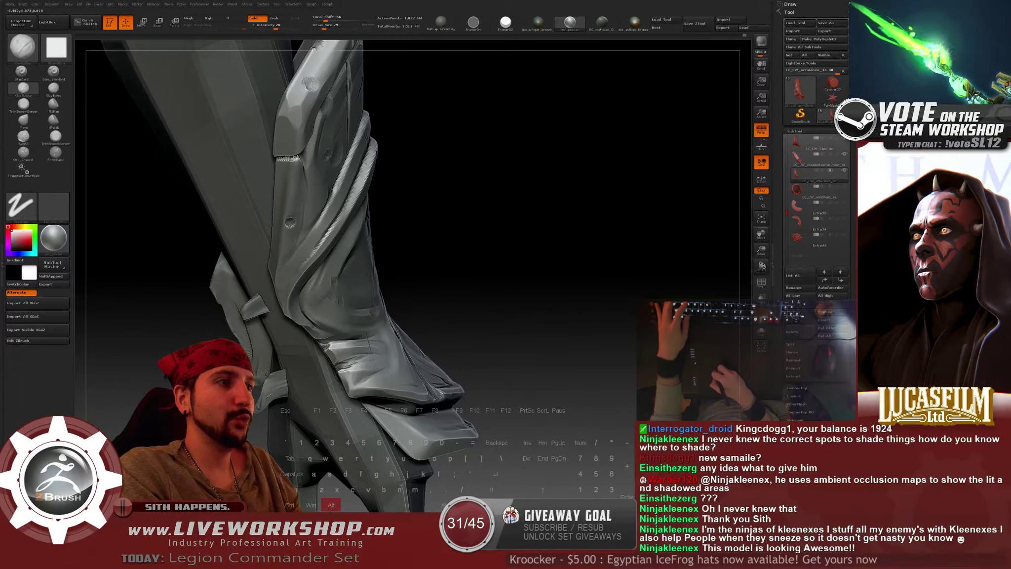
left_click_drag(491, 308, 338, 334, "alt")
left_click_drag(518, 381, 381, 318)
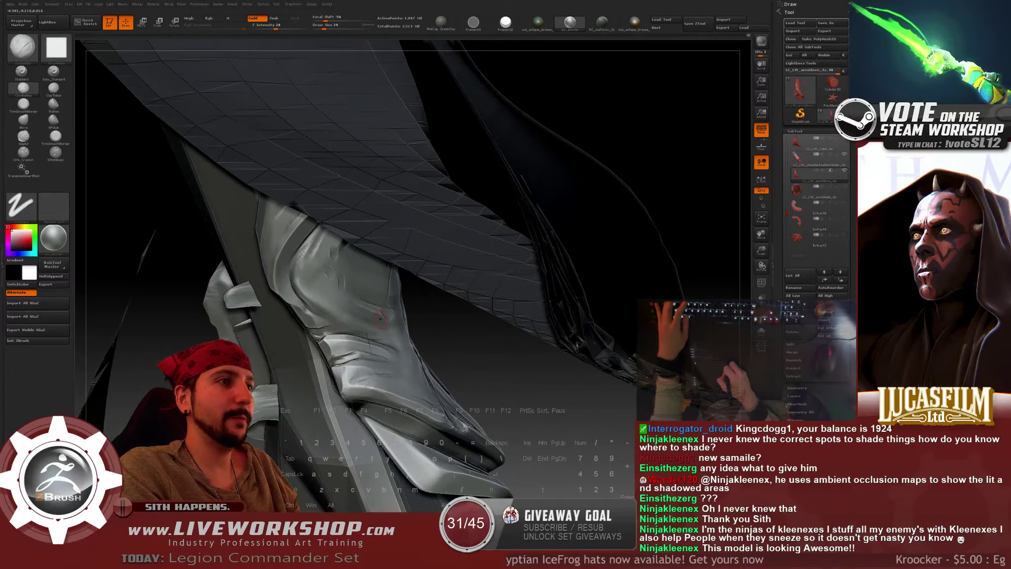
left_click_drag(477, 367, 318, 346)
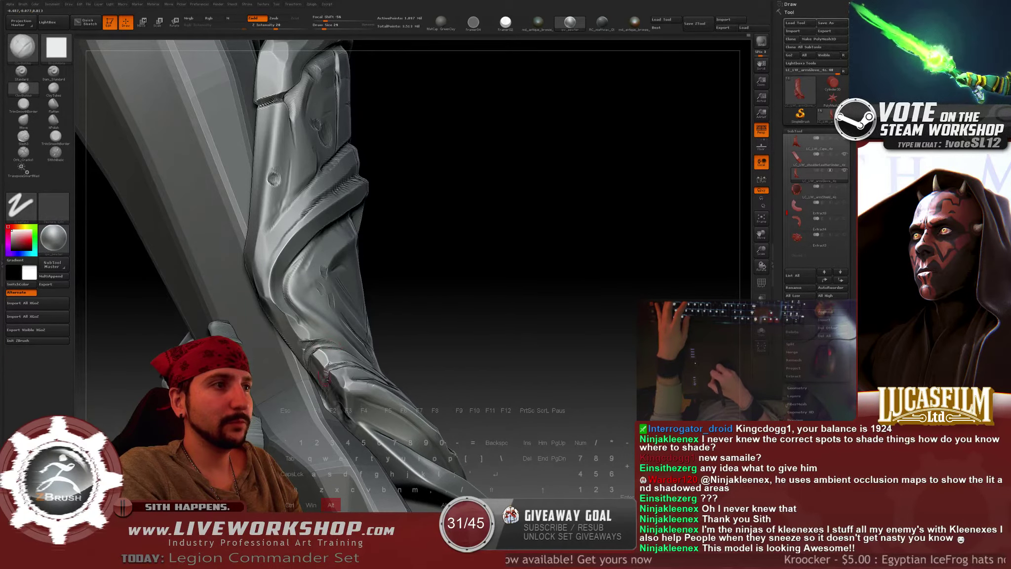
left_click_drag(326, 368, 364, 383, "alt")
left_click_drag(474, 358, 344, 328)
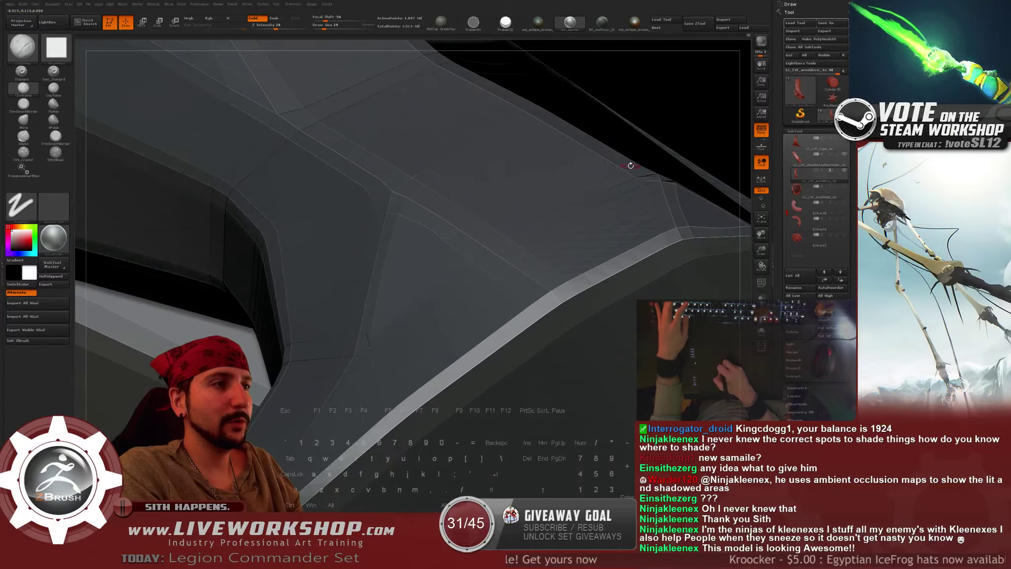
left_click_drag(684, 114, 509, 261)
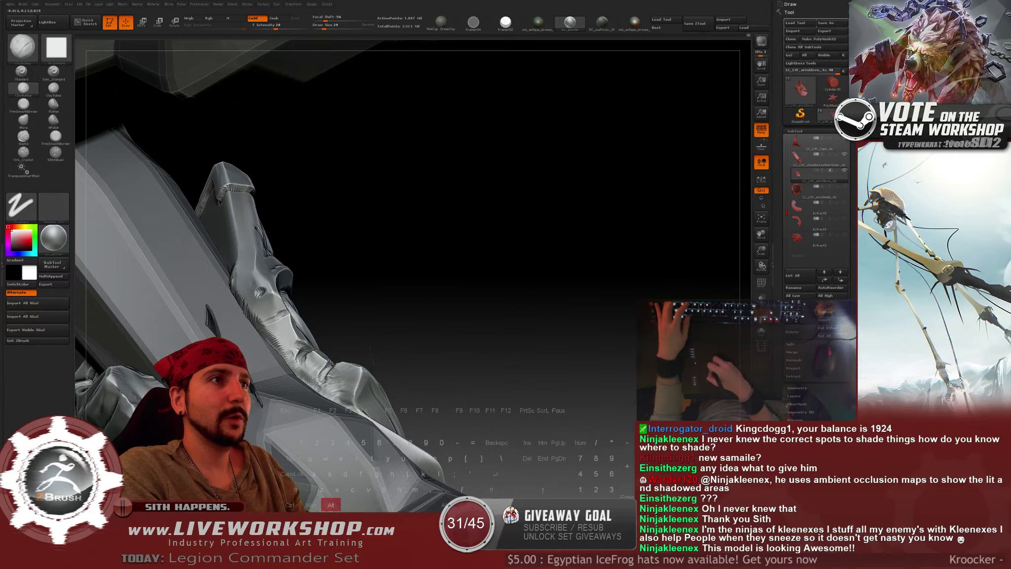
Smooth and gouge the end of the fold ridge above the cuff's inner corner, and trim its surface flatter.
key("shift")
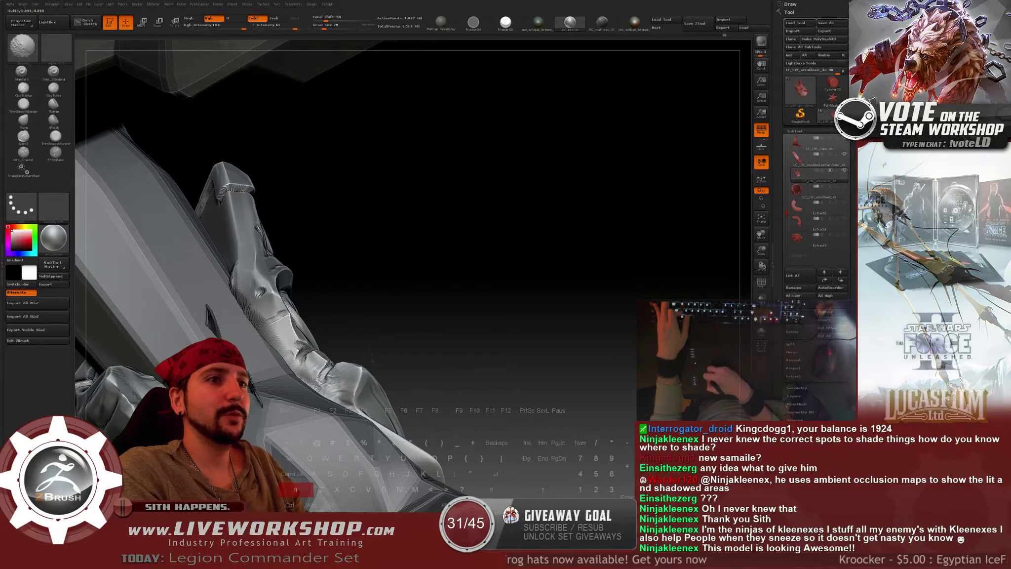
left_click_drag(440, 284, 304, 307)
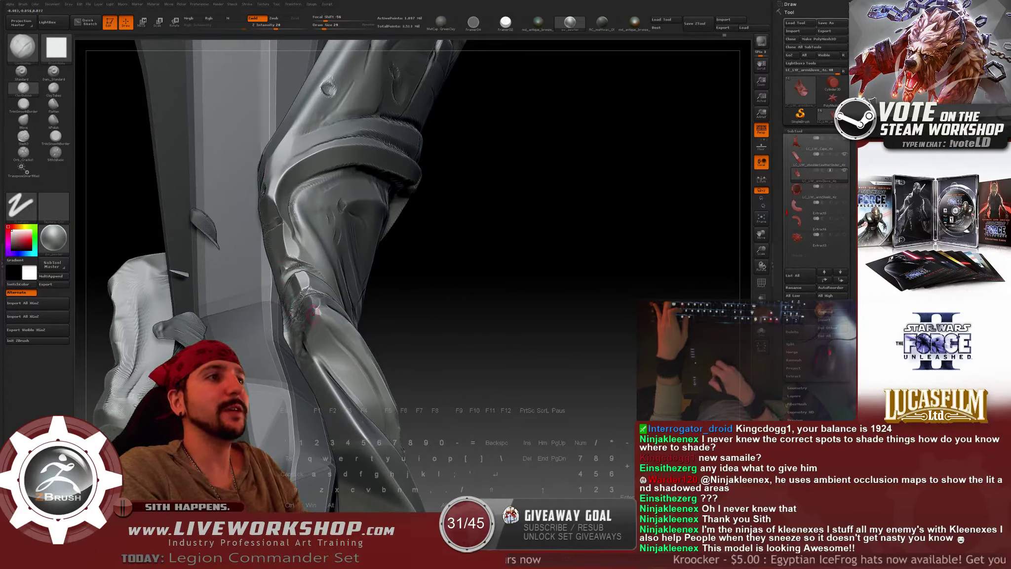
left_click_drag(314, 312, 314, 315, "alt")
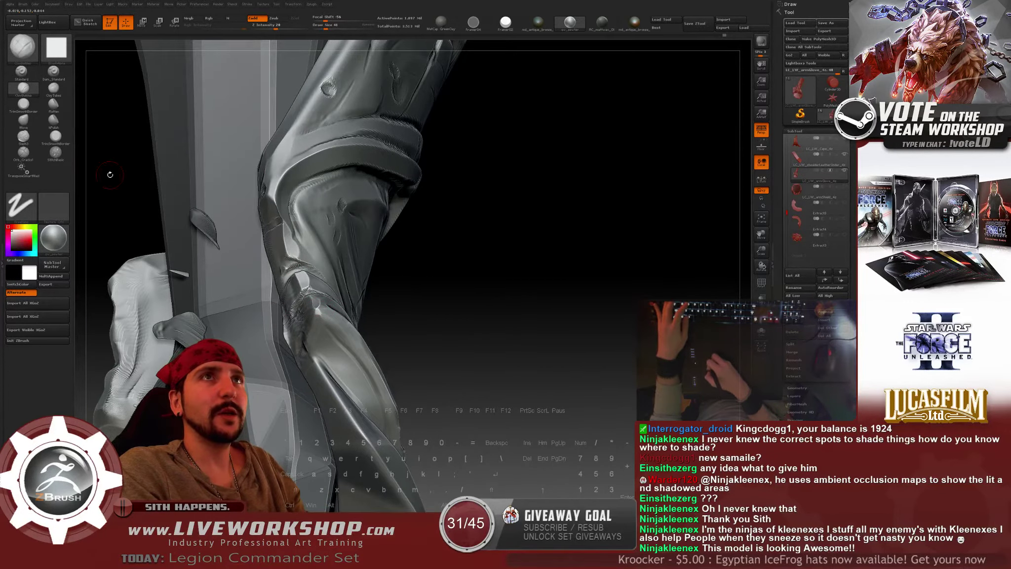
key("shift")
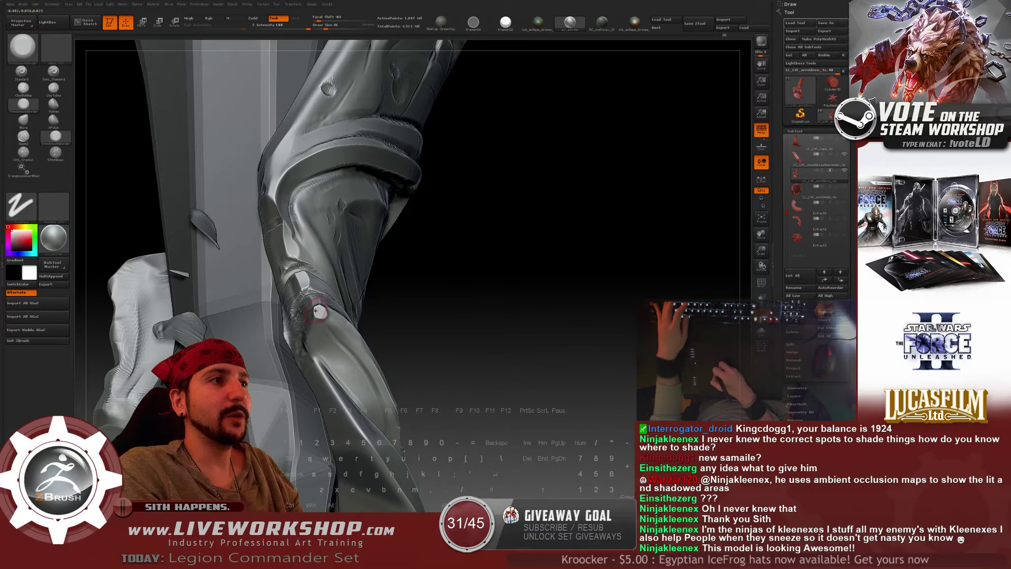
left_click_drag(404, 302, 331, 309)
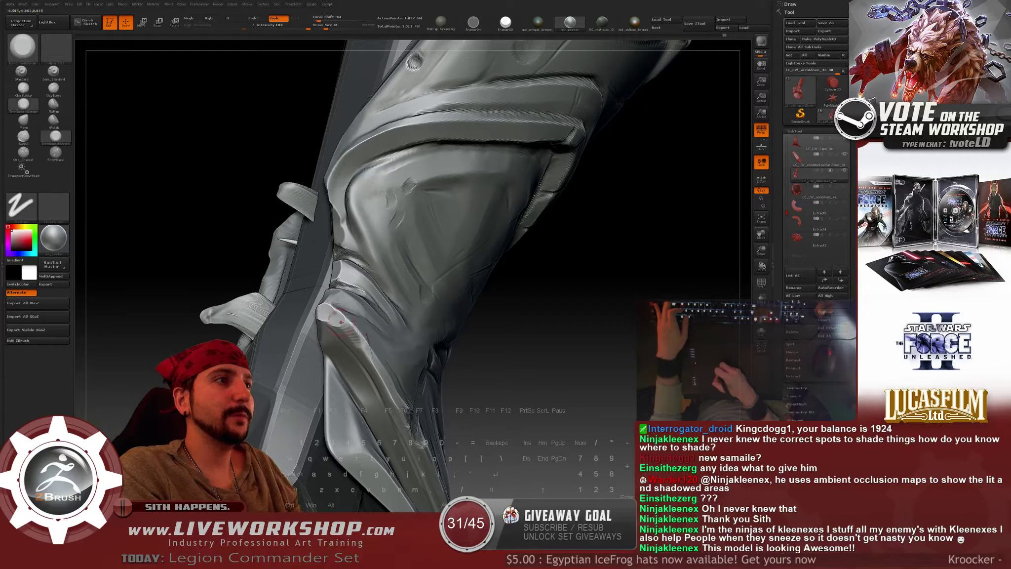
key("shift")
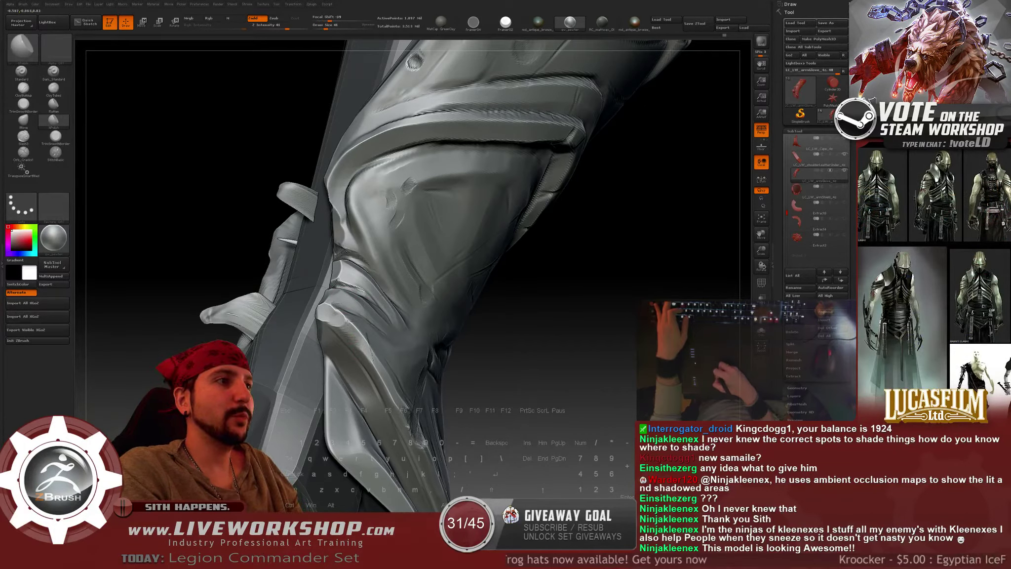
Flatten and smooth the fold ends along the sleeve's inner edge above the cuff, adjusting the brush size.
left_click_drag(478, 364, 345, 326)
key("shift")
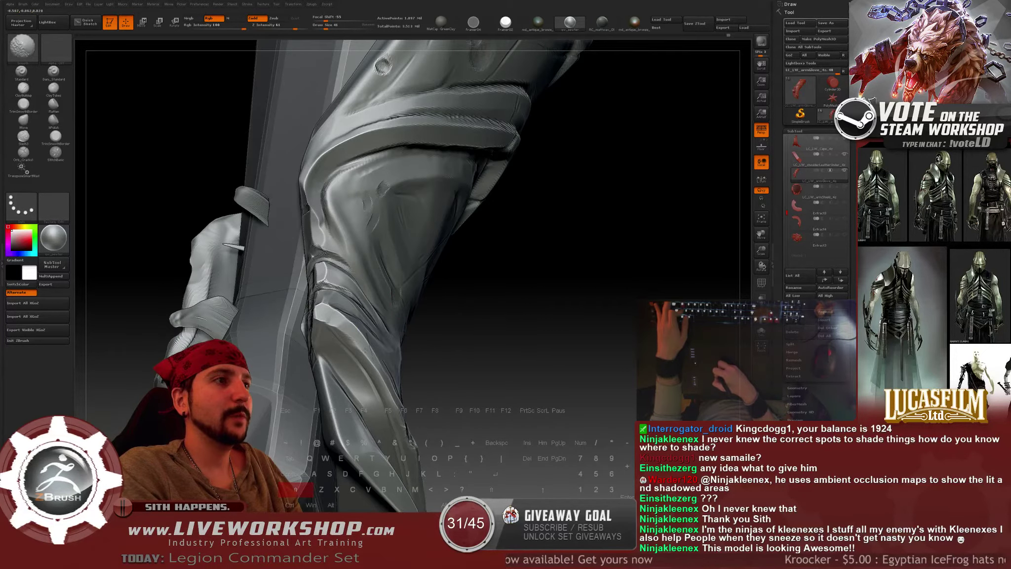
left_click_drag(481, 343, 373, 363)
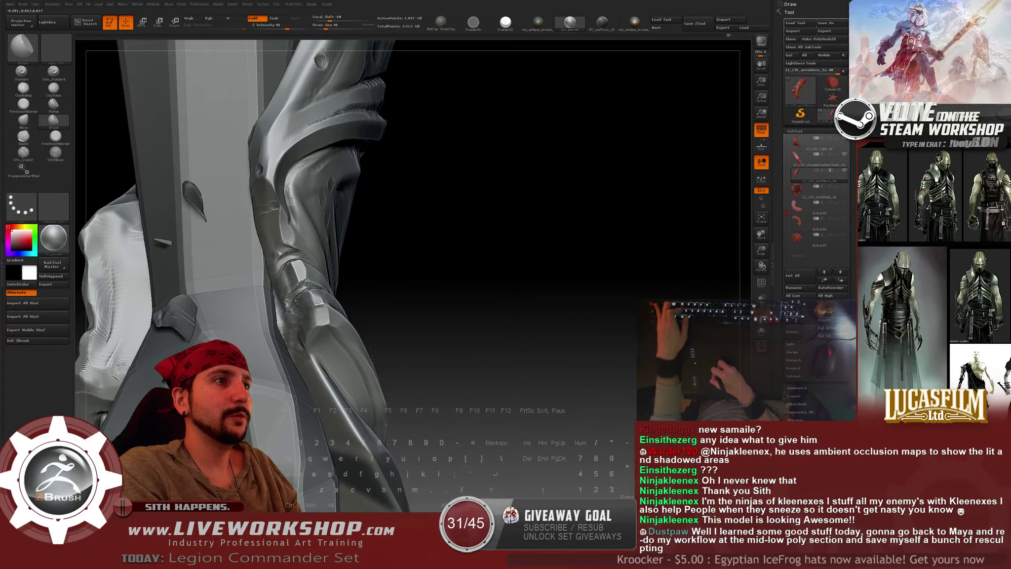
key("shift")
mouse_move(319, 324)
left_mouse_down("shift")
mouse_move(315, 335)
mouse_move(316, 307)
left_mouse_up("shift")
key("s")
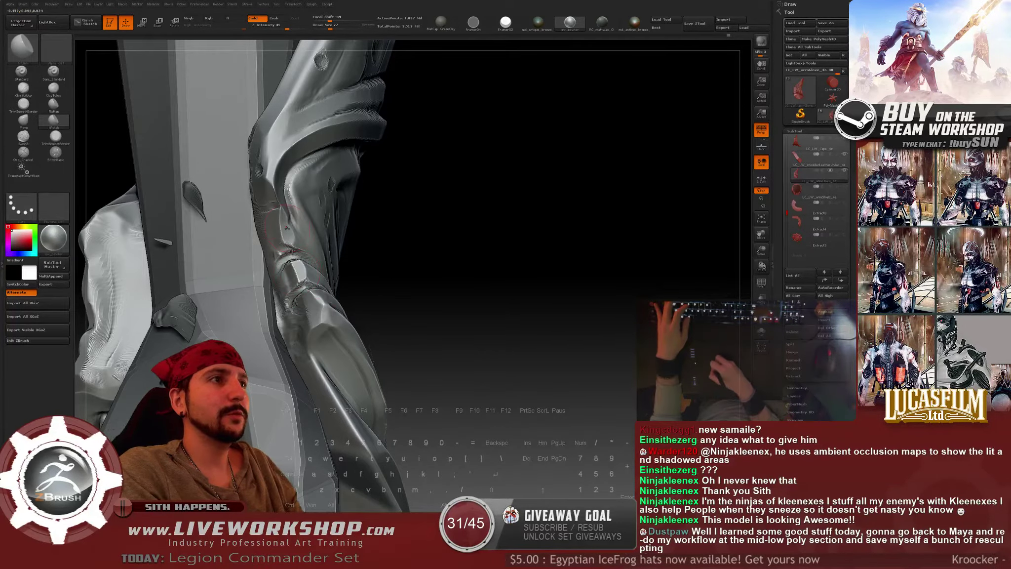
Flatten the uneven inner edge of the sleeve between the band and the cuff with a smaller brush.
left_click_drag(404, 276, 349, 256, "alt")
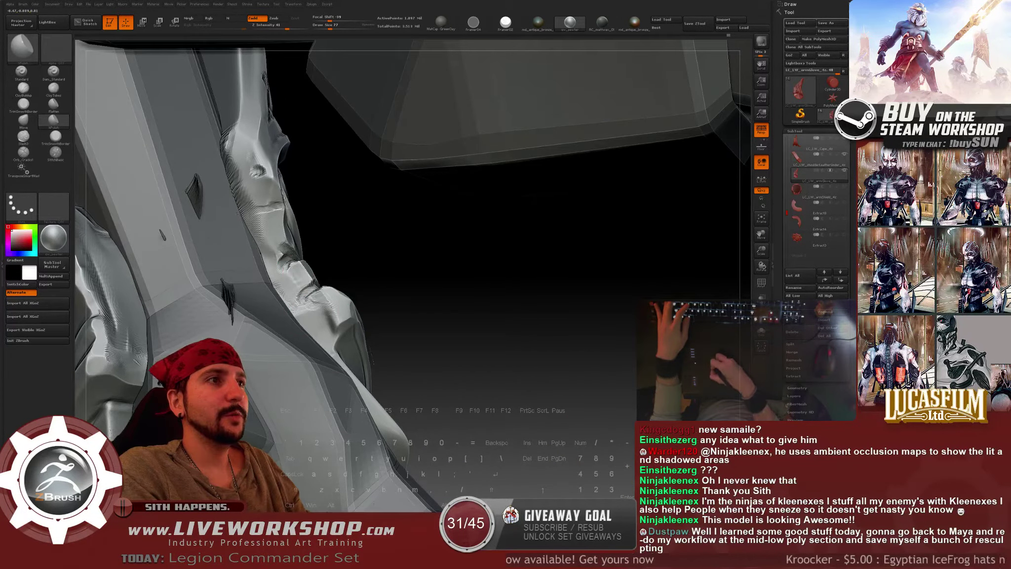
right_click_drag(232, 177, 299, 168, "alt")
key("bracketleft")
key("bracketleft")
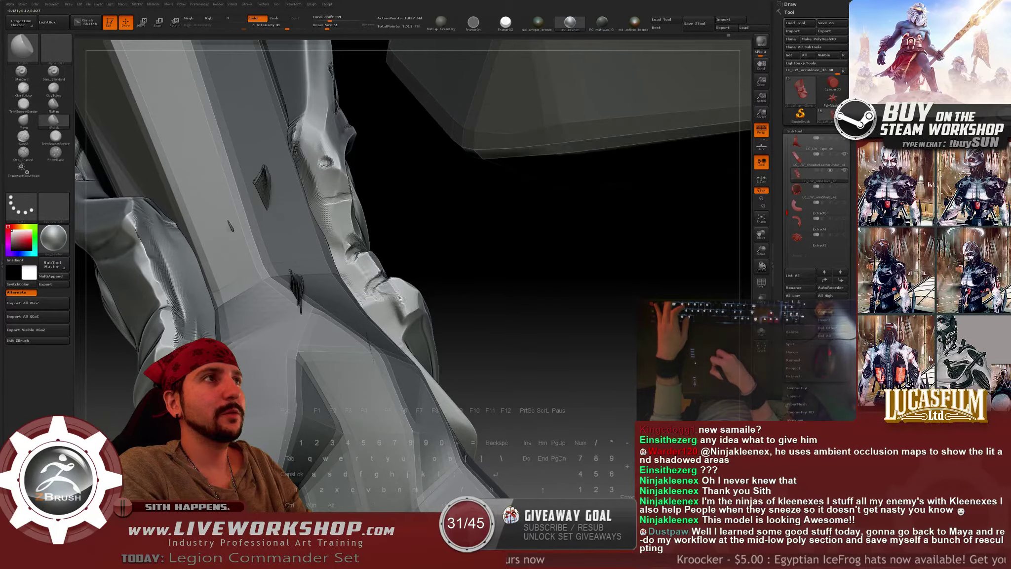
left_click_drag(400, 172, 367, 174)
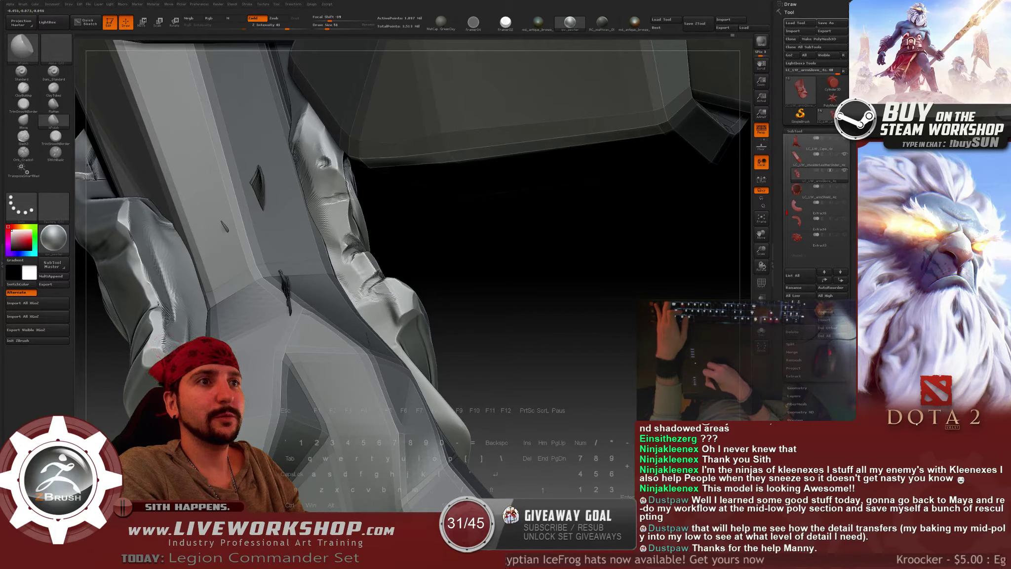
right_click_drag(347, 340, 420, 255)
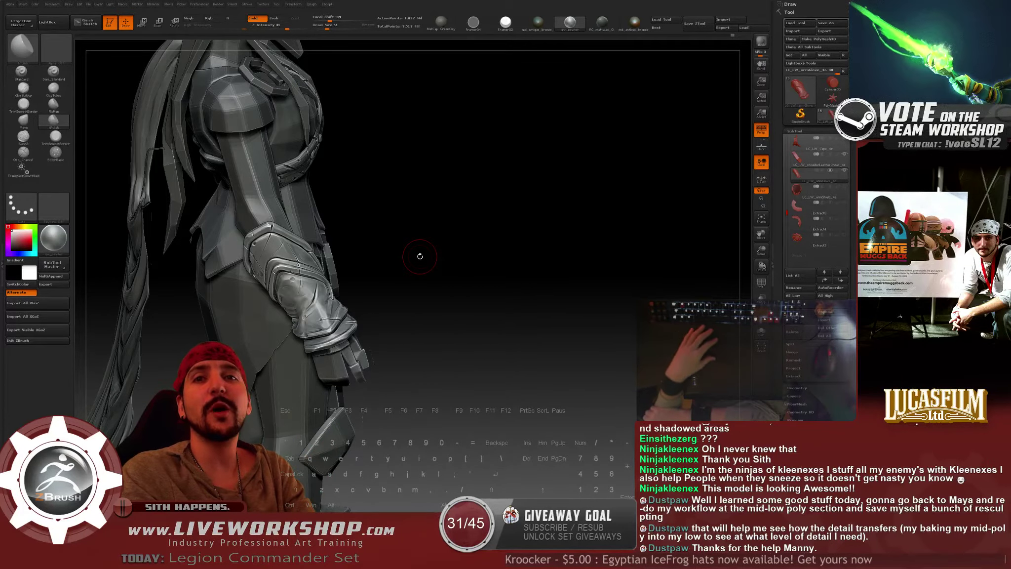
Carve a crack across the diagonal raised bands with the Orb_Cracks brush, adjusting the brush size.
mouse_move(419, 256)
left_mouse_down()
mouse_move(542, 229)
mouse_move(538, 297)
left_mouse_up()
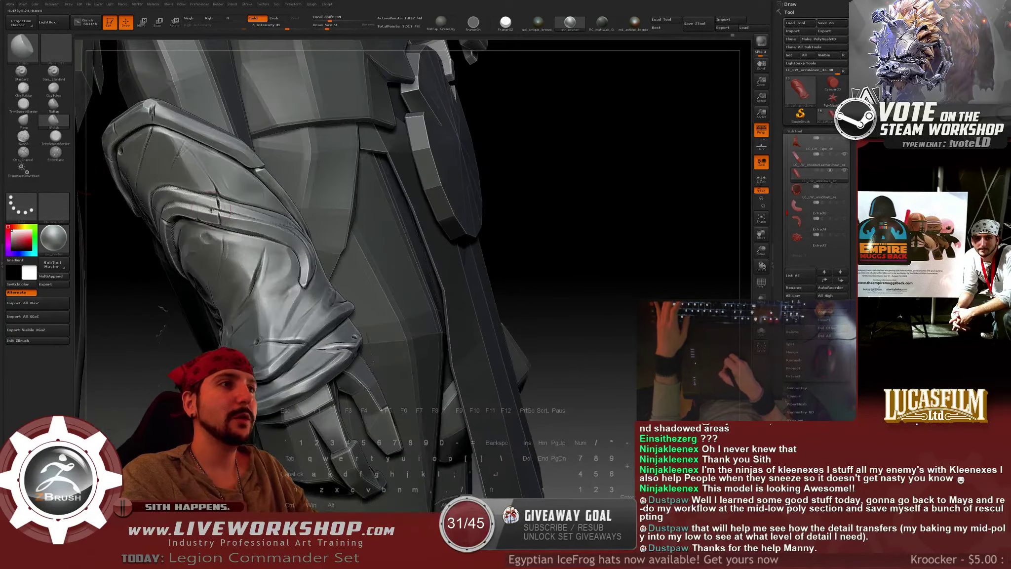
left_click(23, 154)
left_click_drag(486, 206, 634, 247)
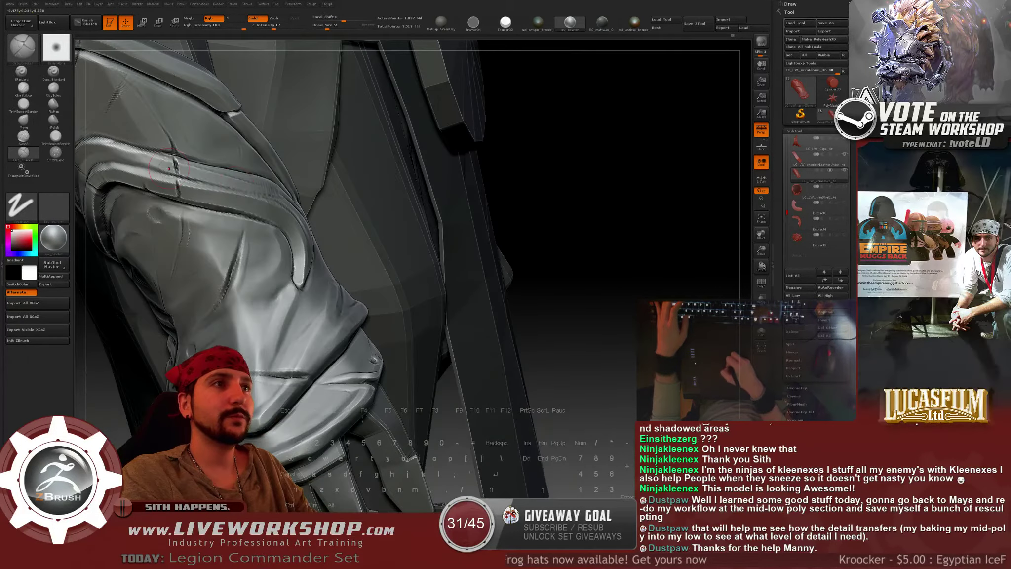
key("bracketleft")
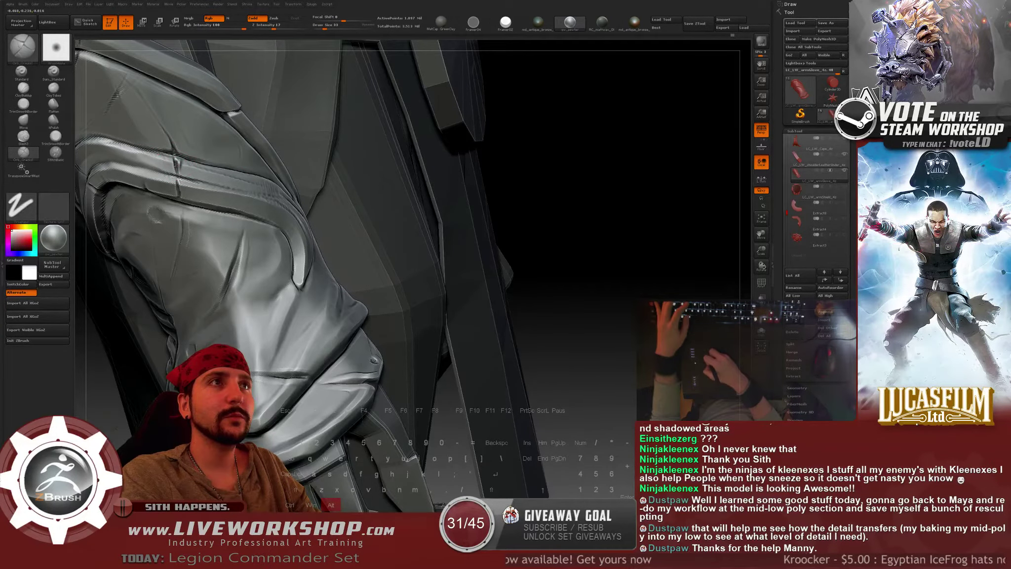
key("bracketright")
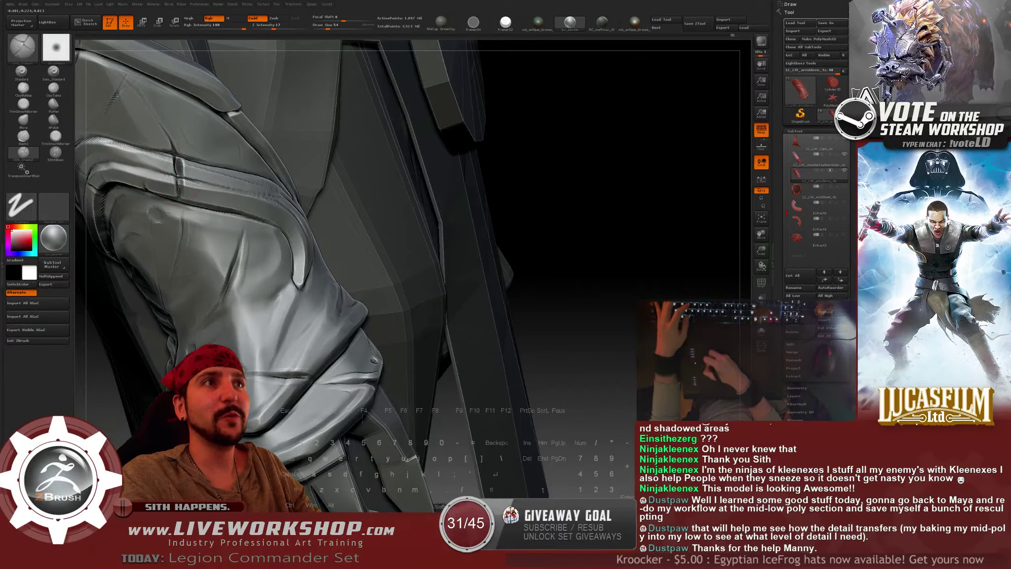
Carve cracks into the panel below the bands, extending one from the lower end of the diagonal gash.
left_click_drag(523, 185, 563, 156)
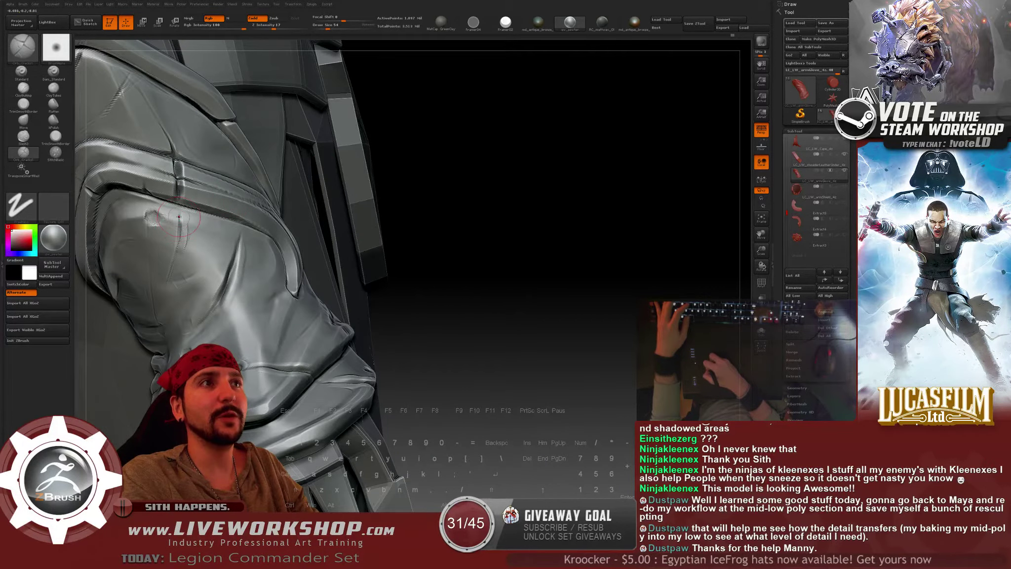
left_click_drag(486, 269, 535, 245)
left_click_drag(228, 298, 210, 321)
left_click_drag(425, 220, 388, 228)
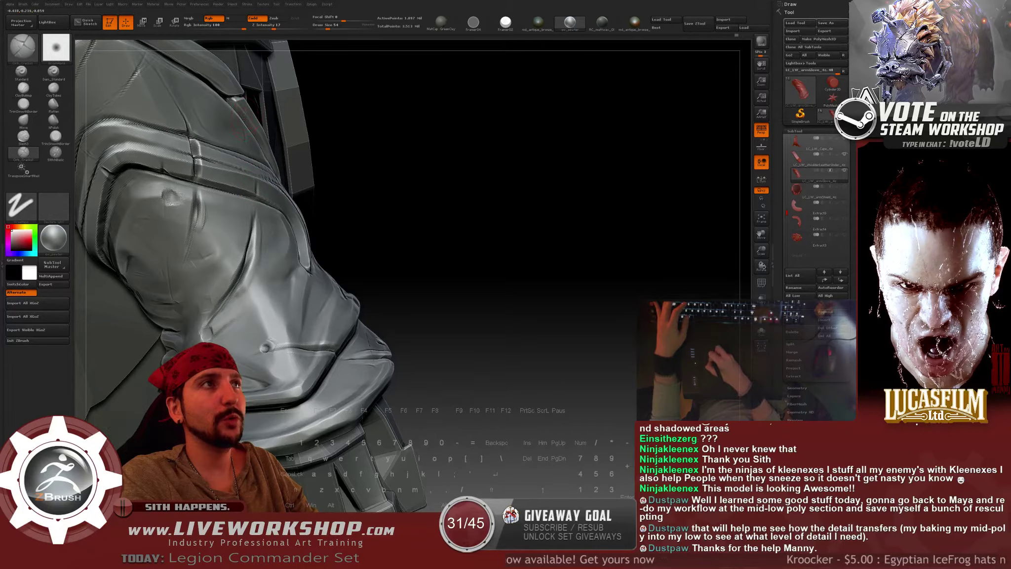
Carve cracks into the upper panel by the rim and out from the dents in the lower panel and cuff.
mouse_move(461, 173)
left_mouse_down()
mouse_move(497, 174)
mouse_move(534, 135)
left_mouse_up()
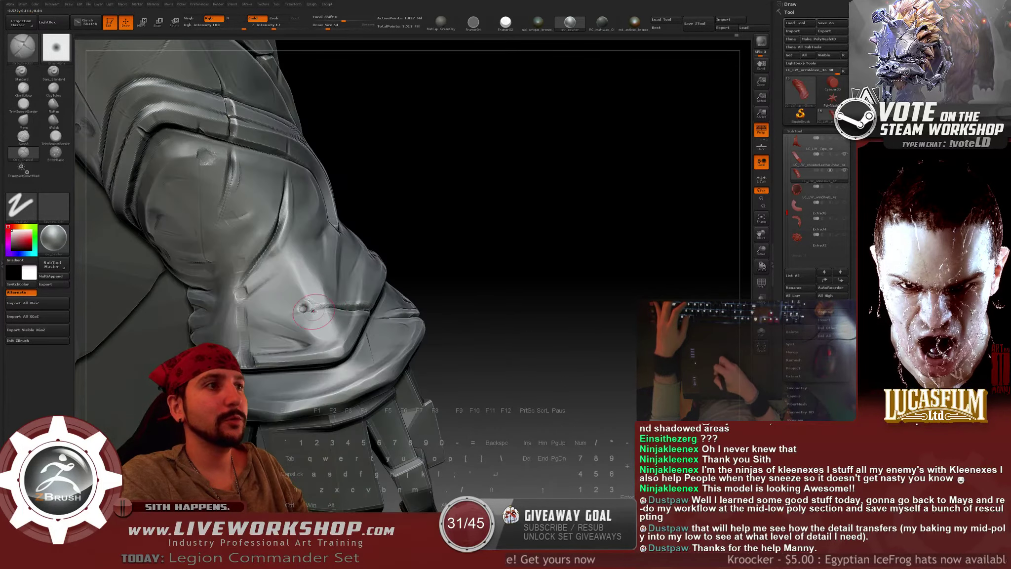
left_click_drag(448, 277, 398, 281)
mouse_move(457, 266)
left_mouse_down()
mouse_move(435, 297)
mouse_move(461, 316)
left_mouse_up()
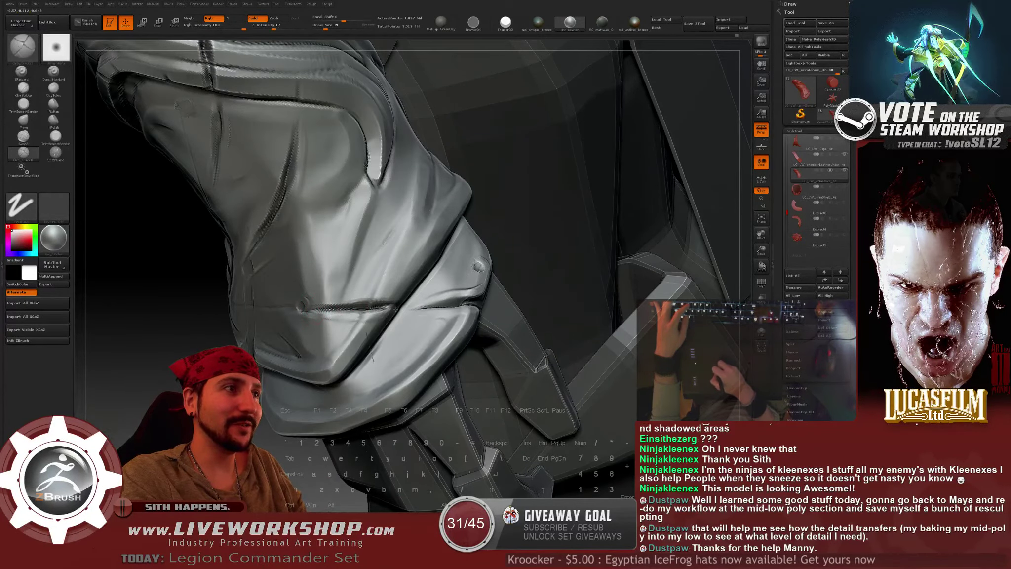
left_click_drag(518, 292, 445, 291)
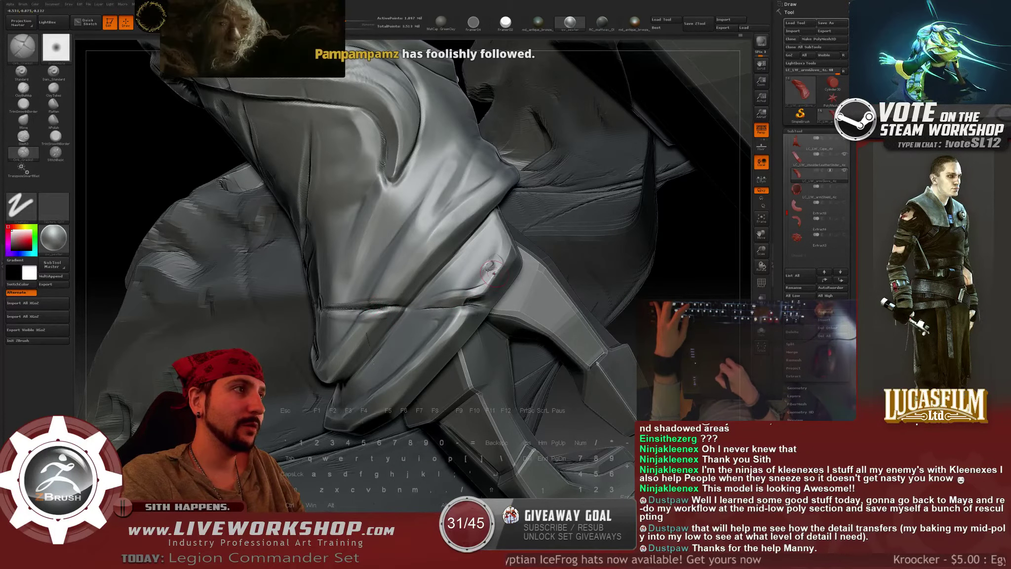
Carve a vertical crack down the lower panel to the notch in its bottom edge above the cuff.
left_click_drag(451, 450, 340, 341)
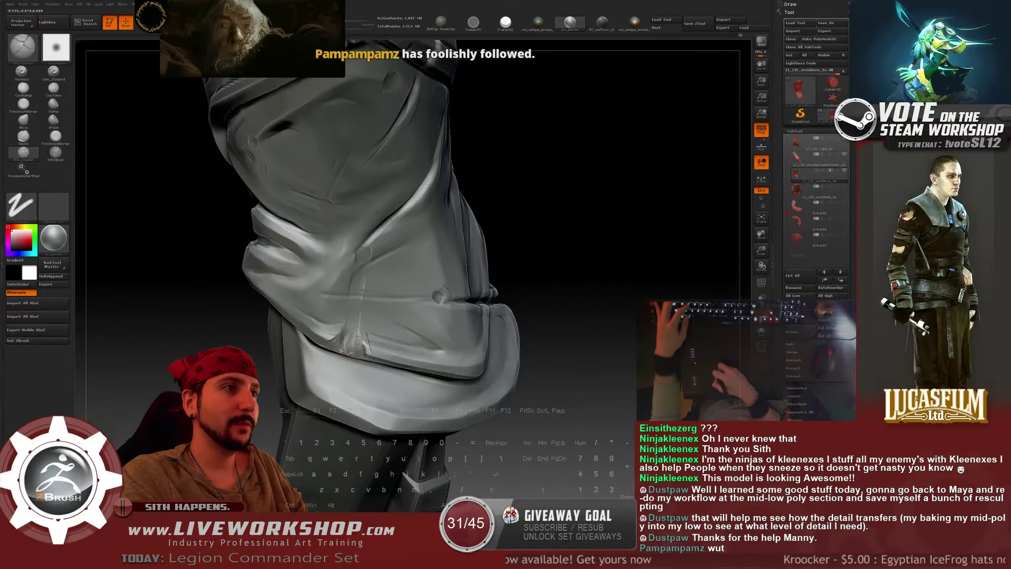
left_click_drag(558, 237, 575, 261)
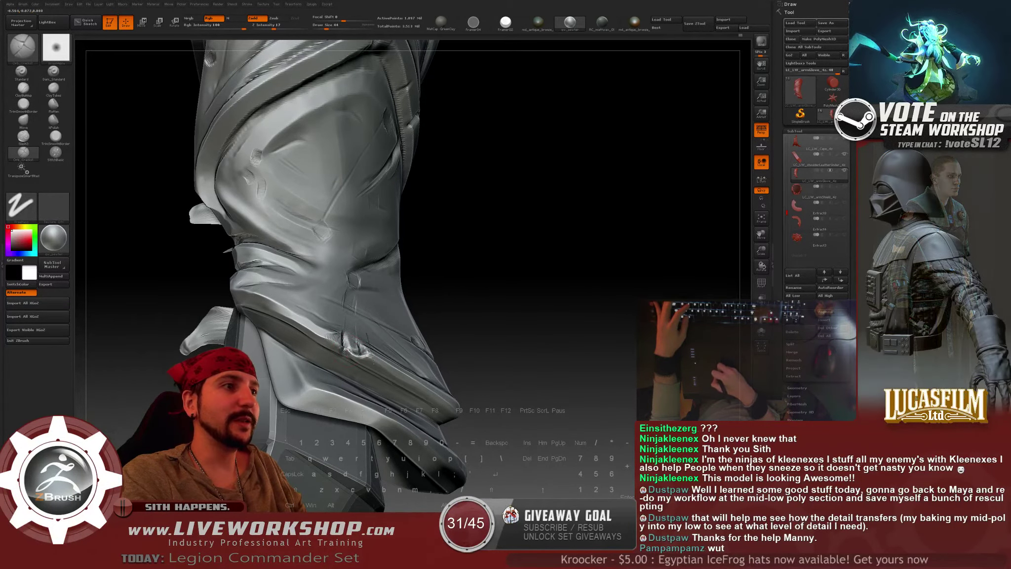
mouse_move(475, 307)
left_mouse_down()
mouse_move(470, 331)
mouse_move(531, 296)
mouse_move(485, 273)
mouse_move(243, 335)
left_mouse_up()
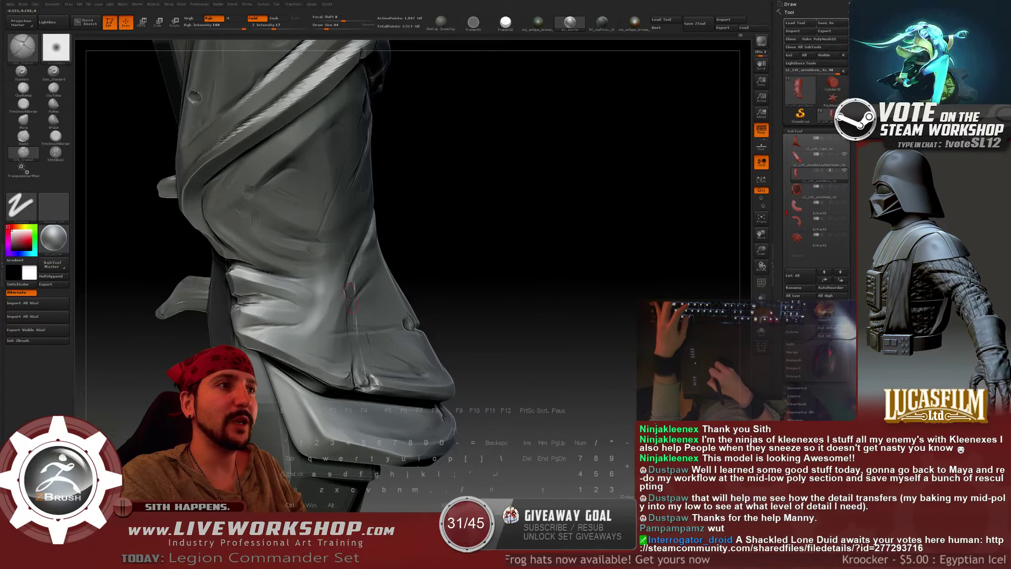
left_click_drag(494, 262, 420, 274)
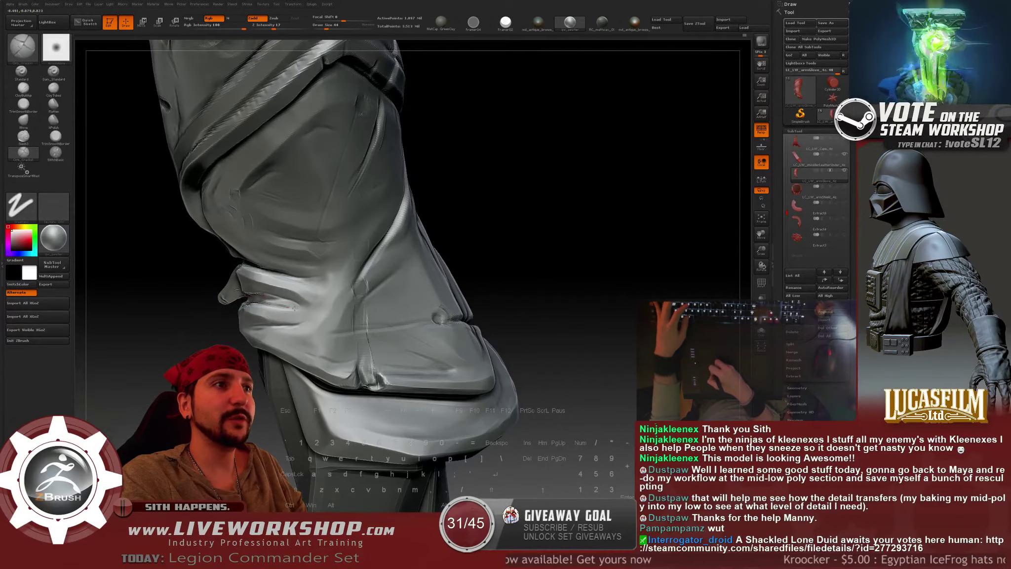
Save the project and carve fine crossing cracks into the panel below the raised bands.
key("ctrl+s")
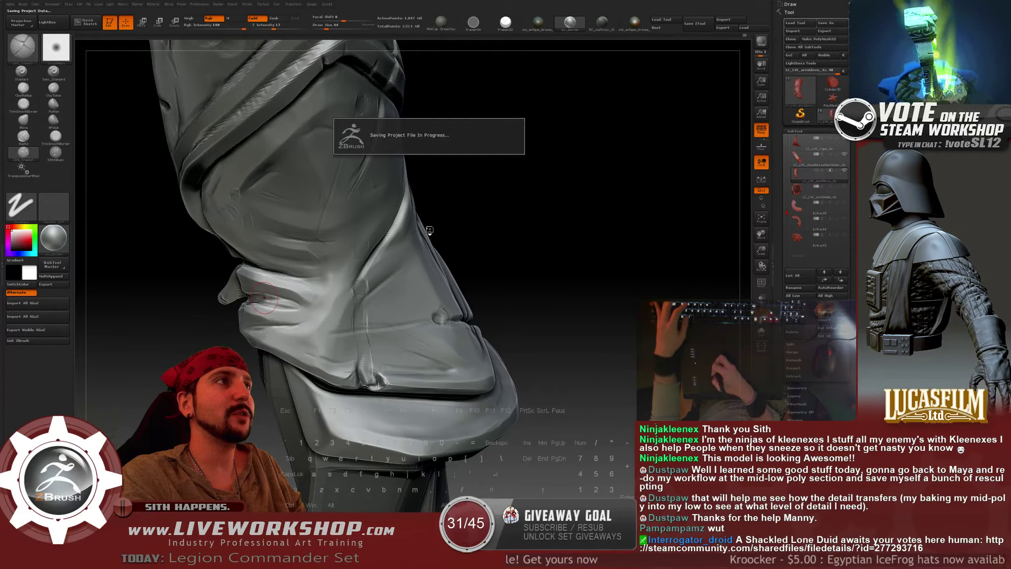
left_click_drag(528, 213, 509, 242)
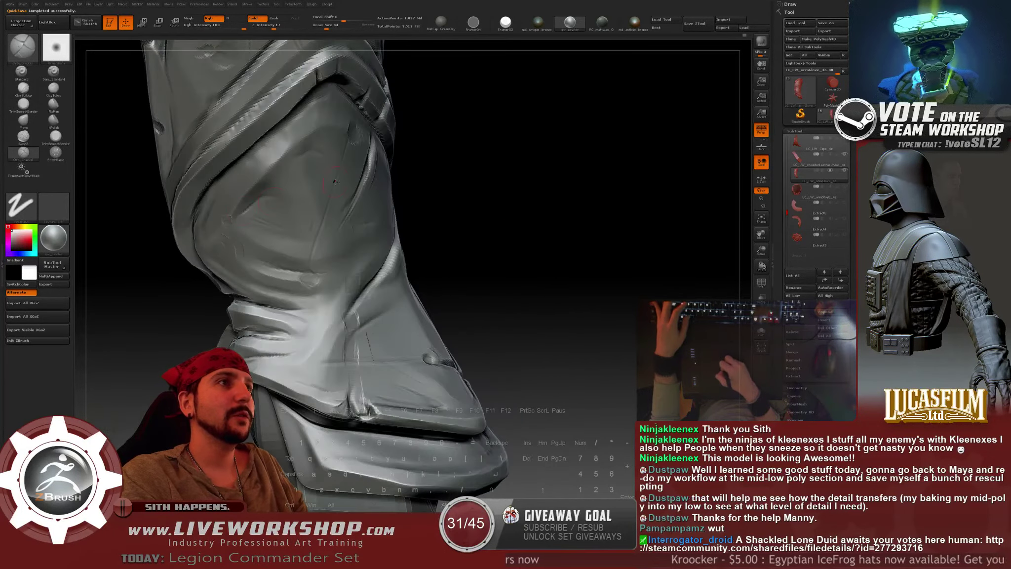
left_click_drag(479, 202, 457, 222)
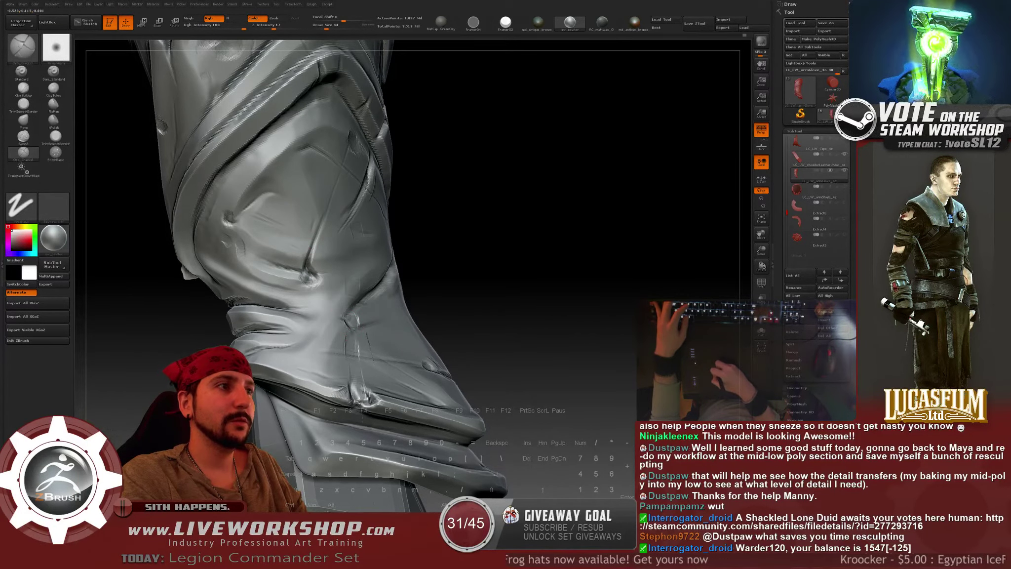
left_click_drag(473, 272, 214, 269)
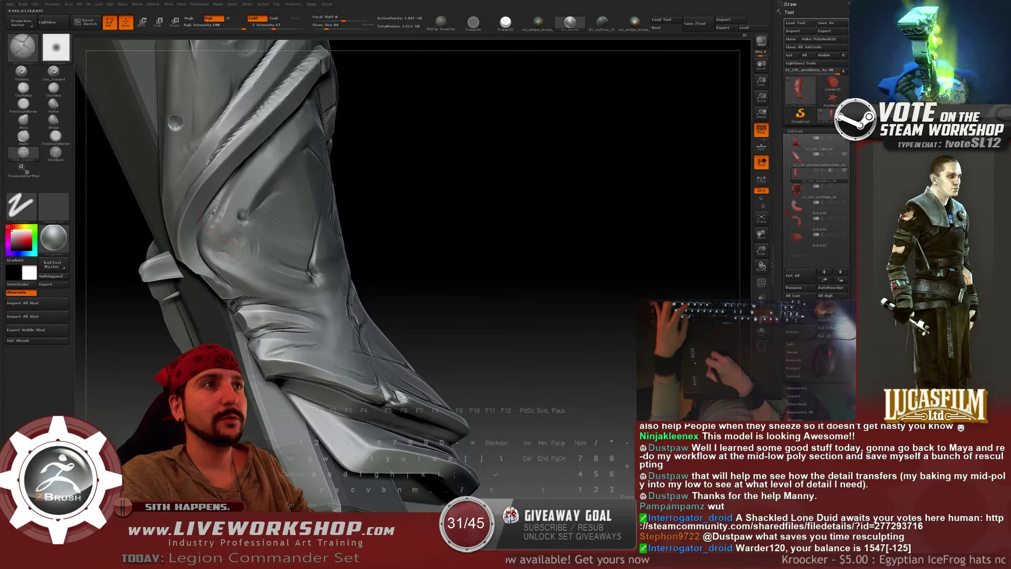
Carve cracks beside the raised bands and across the near side of the upper rim, adjusting the brush size.
mouse_move(377, 121)
left_mouse_down()
mouse_move(401, 120)
mouse_move(430, 179)
left_mouse_up()
left_click_drag(213, 174, 217, 232)
key("s")
left_click_drag(217, 205, 220, 205)
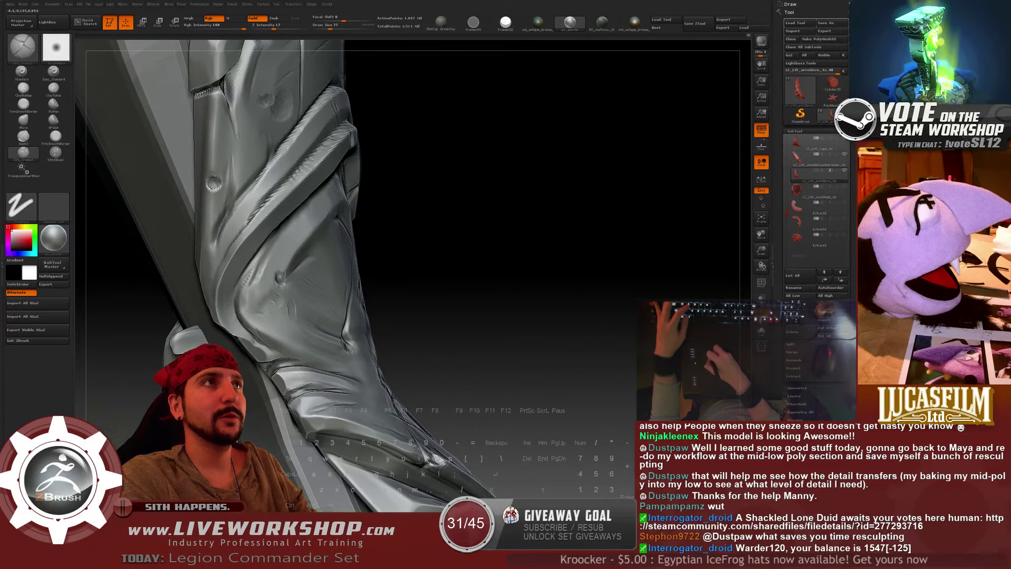
left_click_drag(455, 137, 426, 139)
left_click_drag(426, 140, 437, 237, "alt")
key("s")
left_click_drag(282, 225, 277, 225)
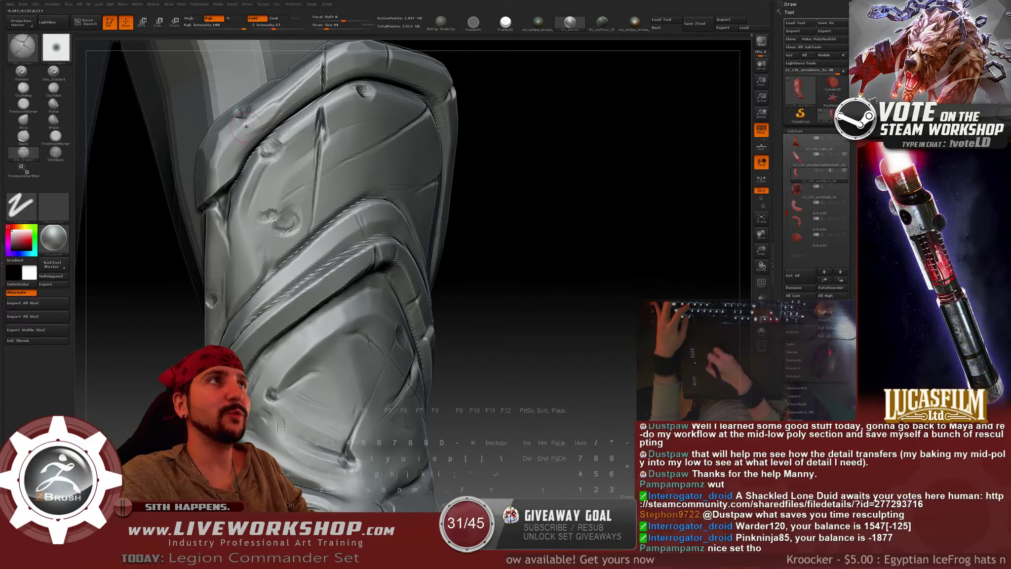
Carve short cracks across the crest, corner and far side of the sleeve's upper rim.
left_click_drag(574, 172, 558, 266)
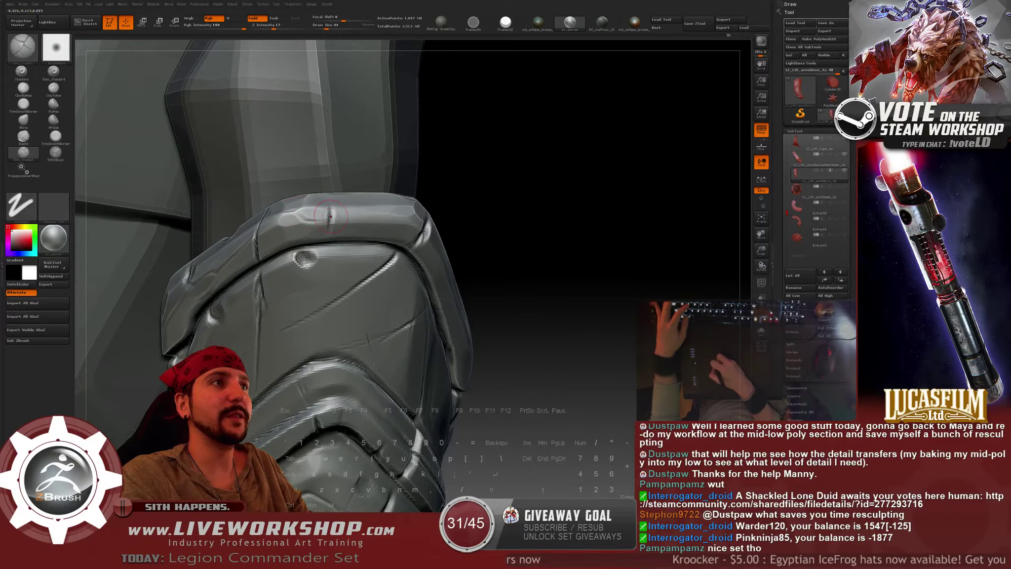
left_click_drag(452, 212, 504, 219)
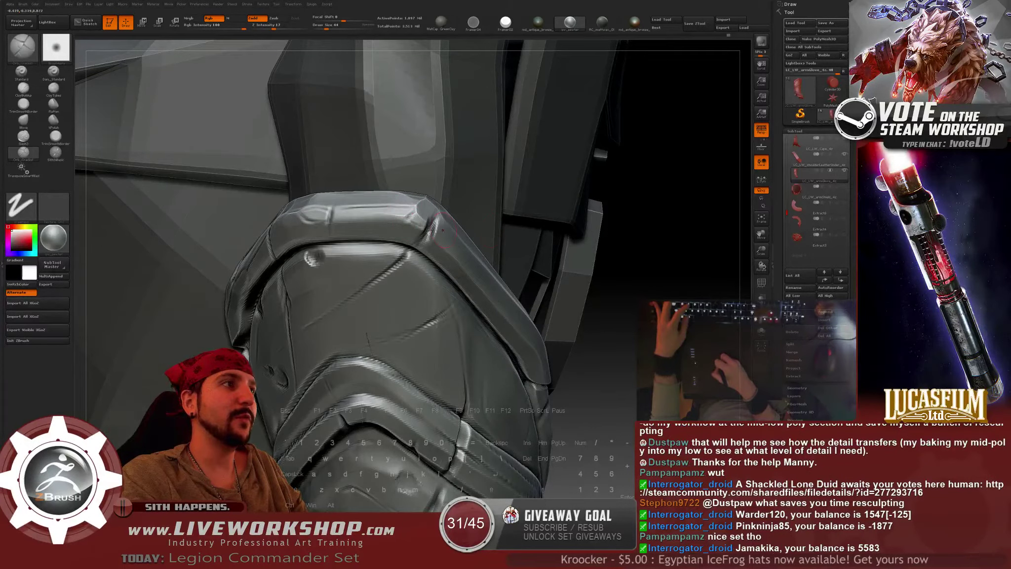
left_click_drag(669, 249, 690, 257)
mouse_move(513, 248)
left_mouse_down()
mouse_move(583, 221)
mouse_move(352, 242)
left_mouse_up()
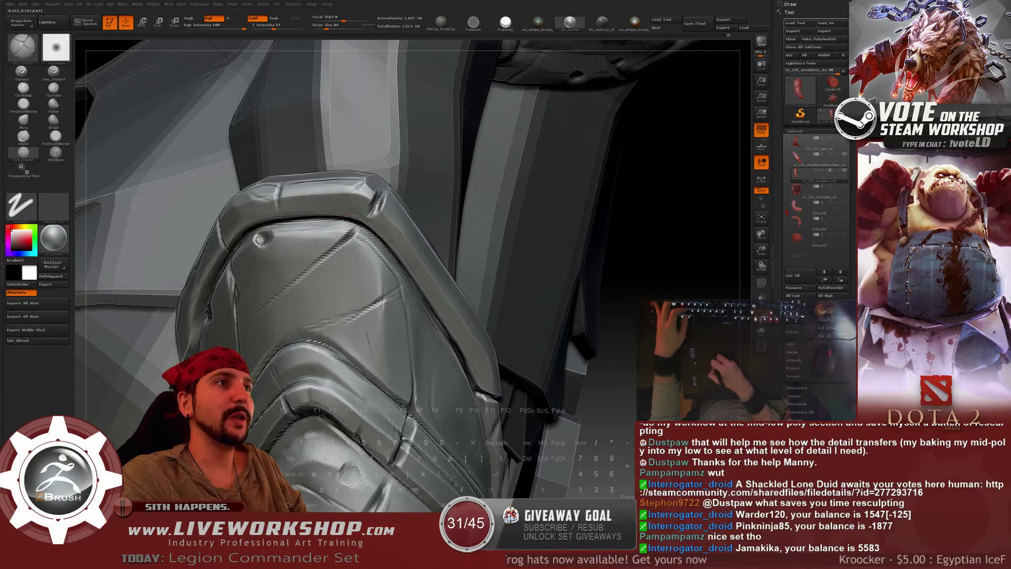
left_click_drag(694, 264, 316, 90)
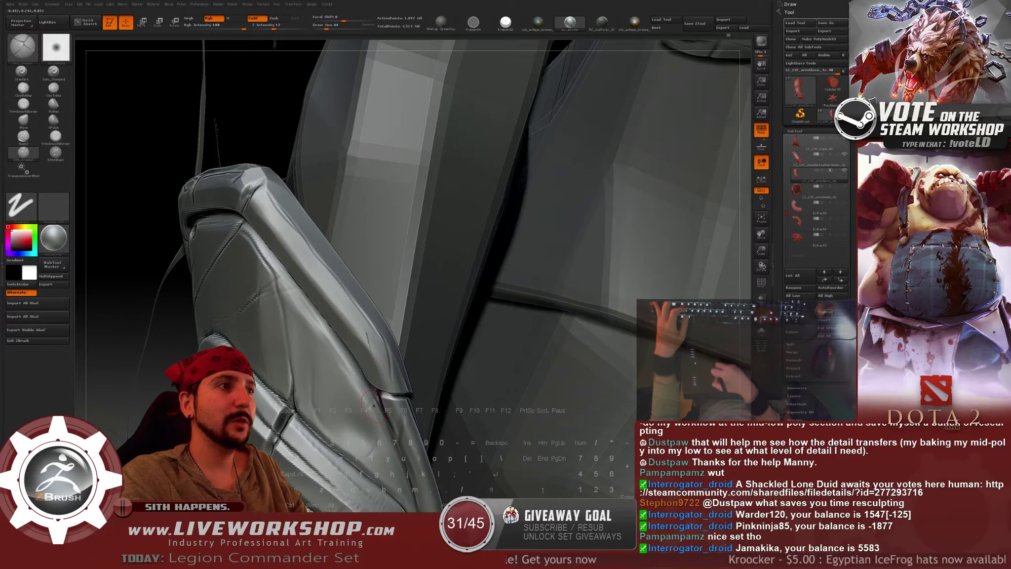
left_click_drag(140, 381, 140, 296, "alt")
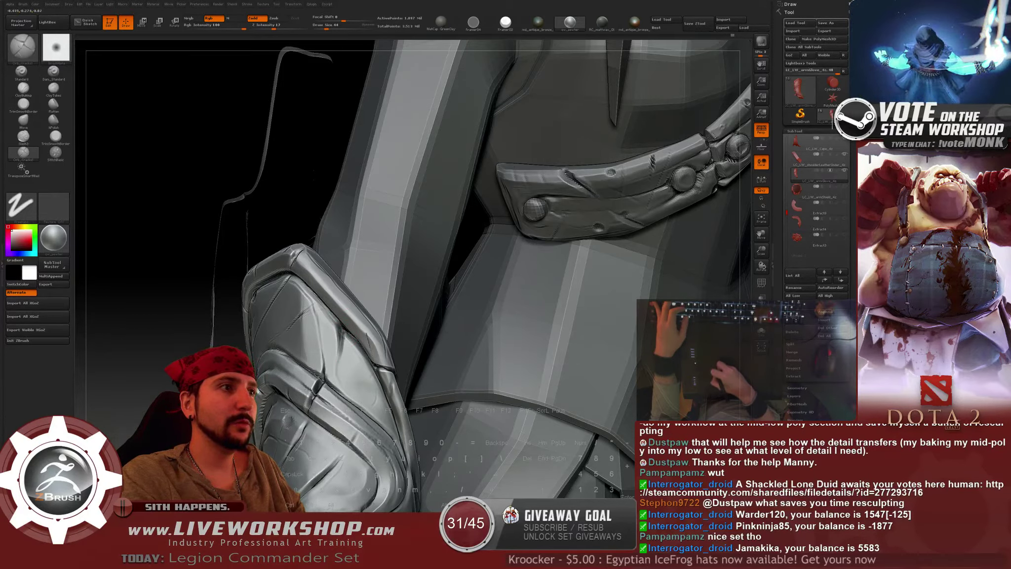
Examine the cracked forearm sleeve against the full character and up close from several sides.
key("f")
left_click_drag(160, 204, 484, 199)
left_click_drag(569, 251, 514, 243, "alt")
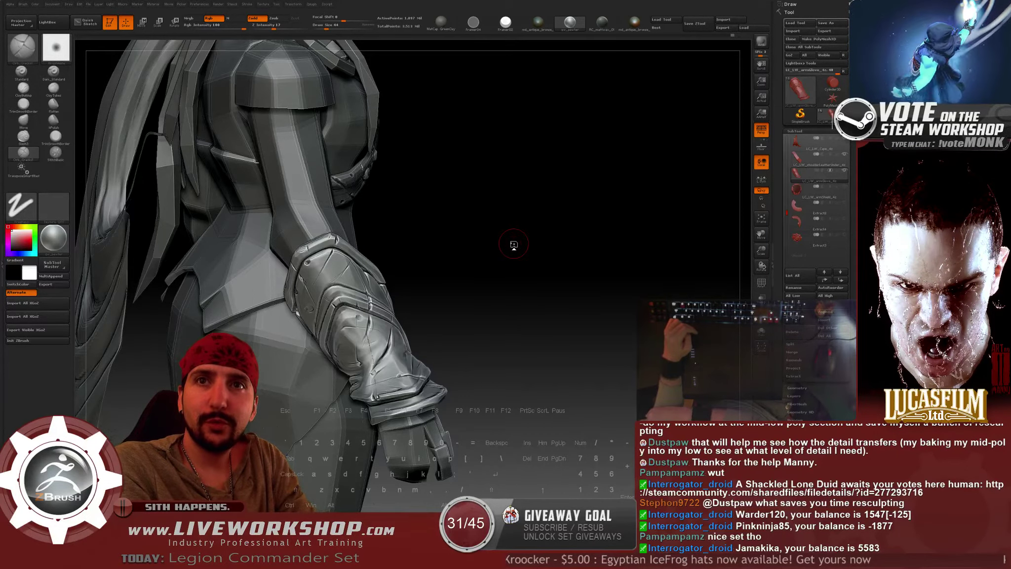
left_click_drag(536, 252, 548, 311, "alt")
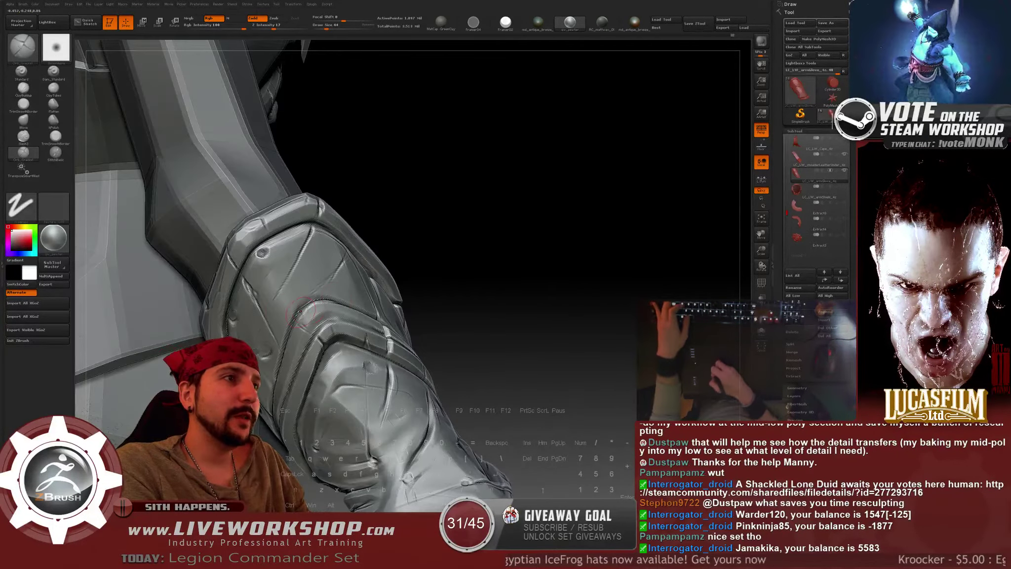
left_click_drag(485, 287, 431, 272, "alt")
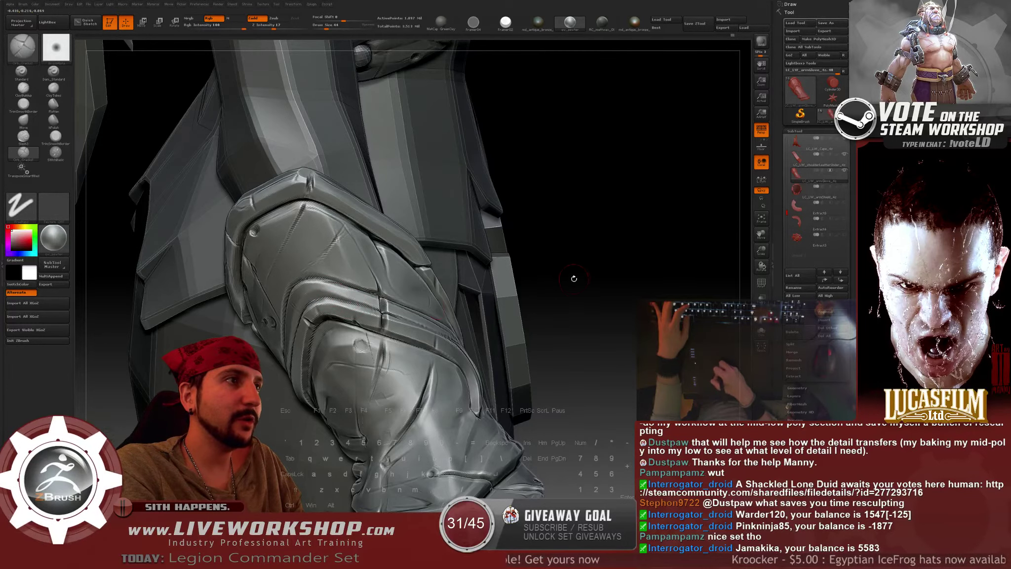
left_click_drag(574, 279, 385, 318)
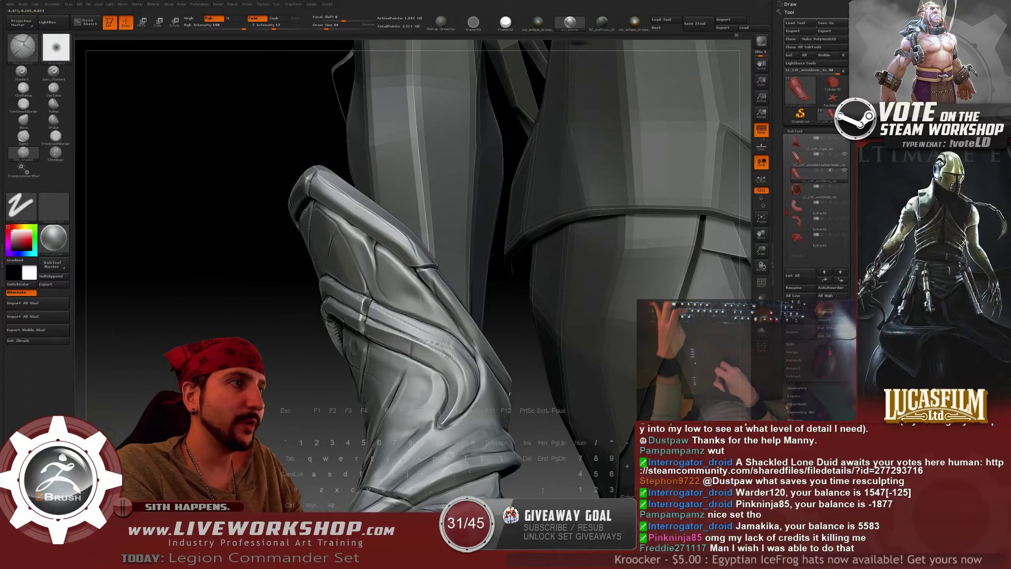
left_click_drag(517, 331, 413, 325)
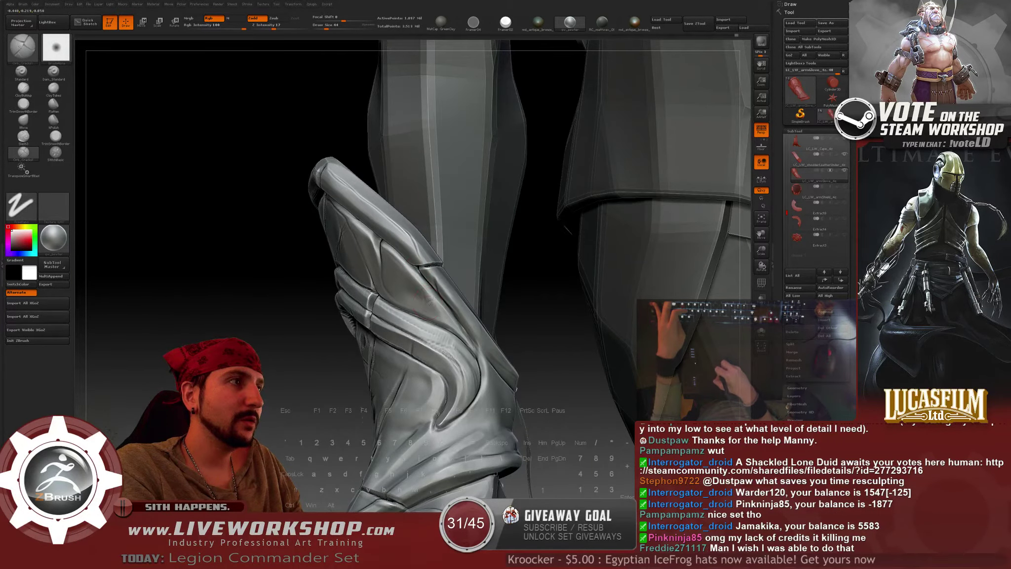
left_click_drag(324, 367, 382, 327)
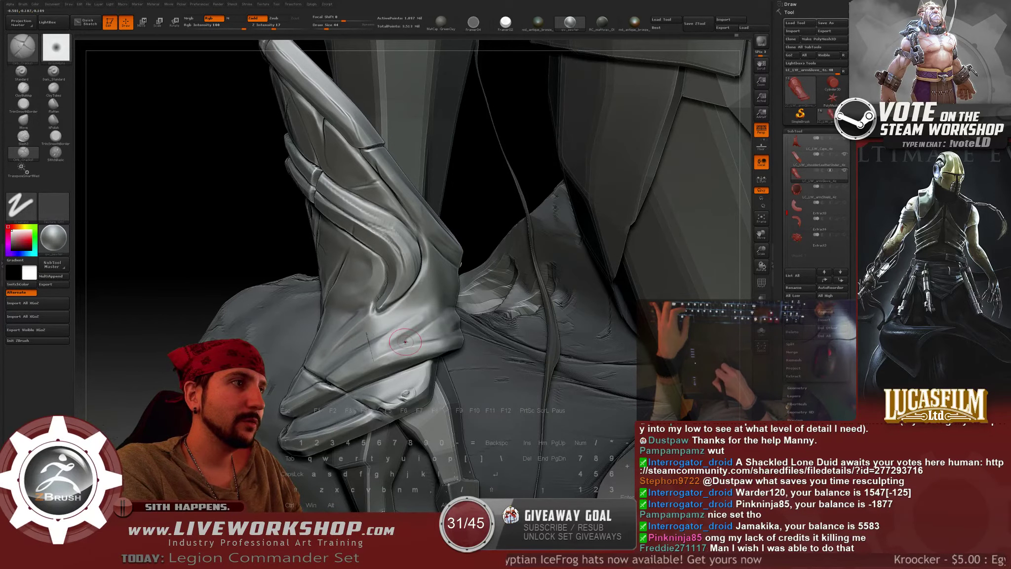
left_click_drag(353, 330, 379, 340)
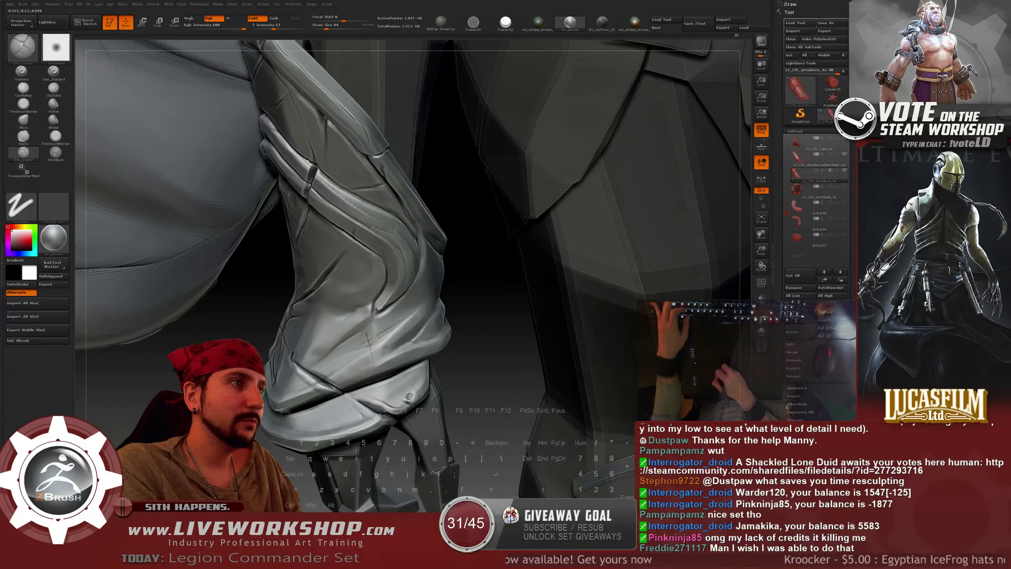
Carve a dent into the cuff's edge with the ClayBuildup brush, adjusting the brush size, and smooth it.
key("b")
key("c")
key("b")
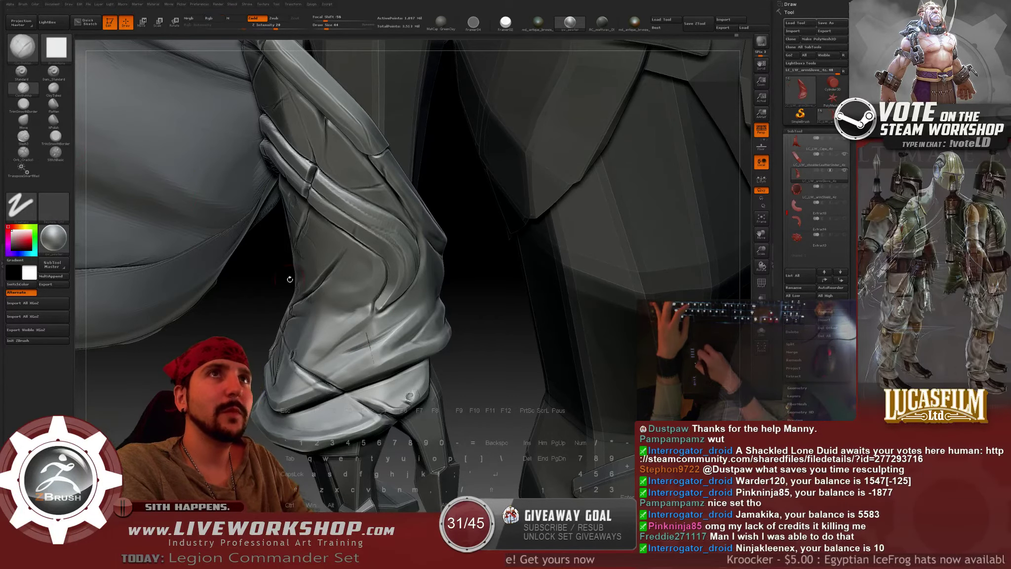
left_click_drag(425, 369, 309, 436)
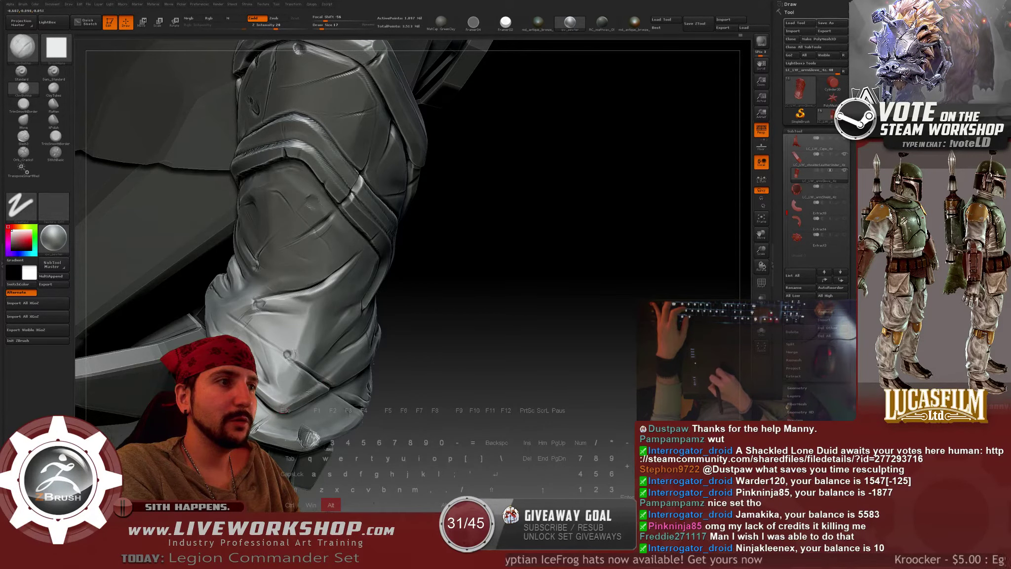
left_click_drag(326, 382, 340, 418)
key("bracketright")
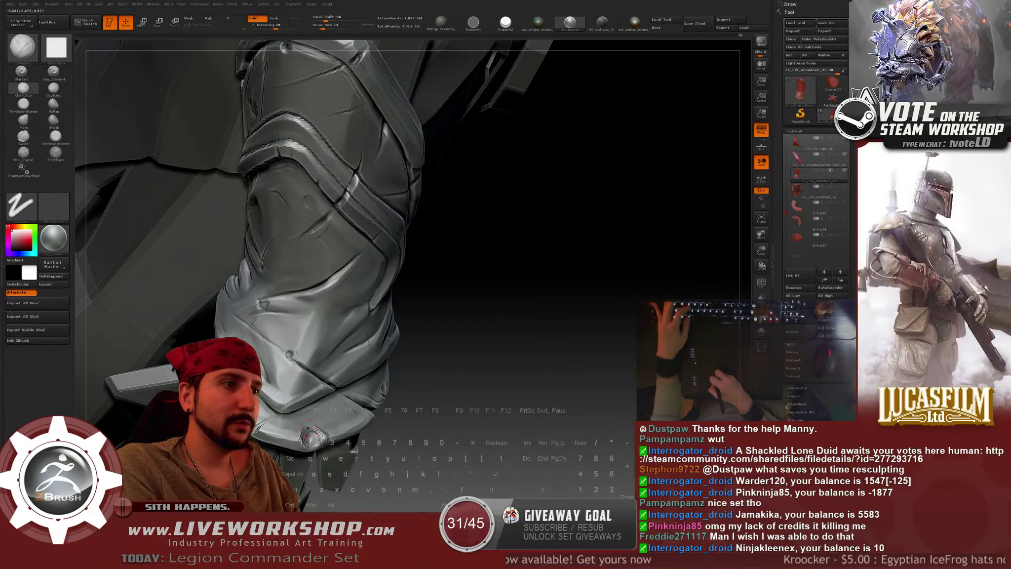
key("shift")
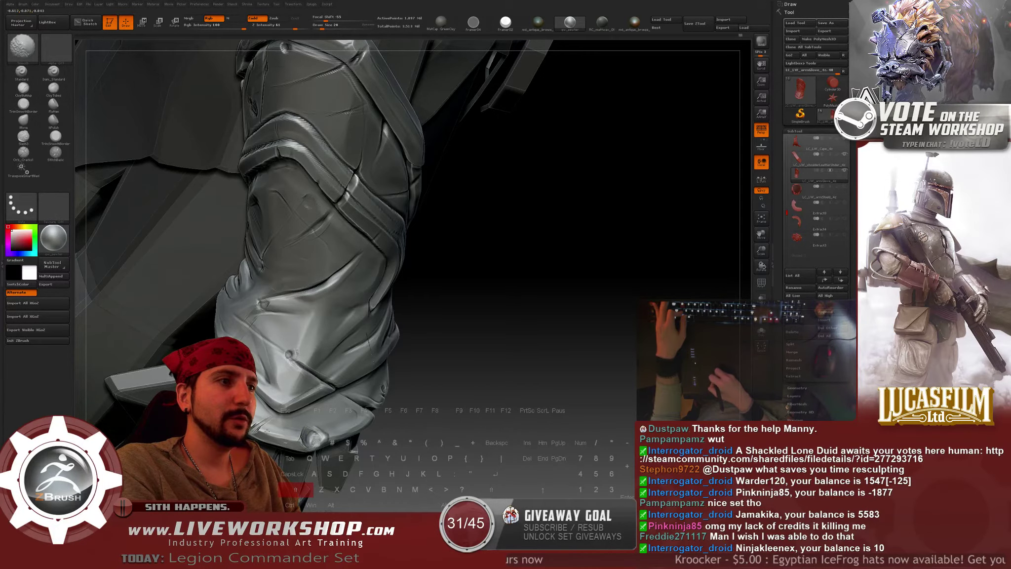
Carve and smooth small chips along the cuff and the lower panel's bottom edge.
mouse_move(462, 376)
left_mouse_down("alt")
mouse_move(461, 282)
mouse_move(503, 361)
mouse_move(494, 291)
mouse_move(499, 333)
mouse_move(463, 355)
mouse_move(435, 312)
mouse_move(459, 304)
mouse_move(467, 399)
mouse_move(481, 329)
mouse_move(488, 420)
left_mouse_up("alt")
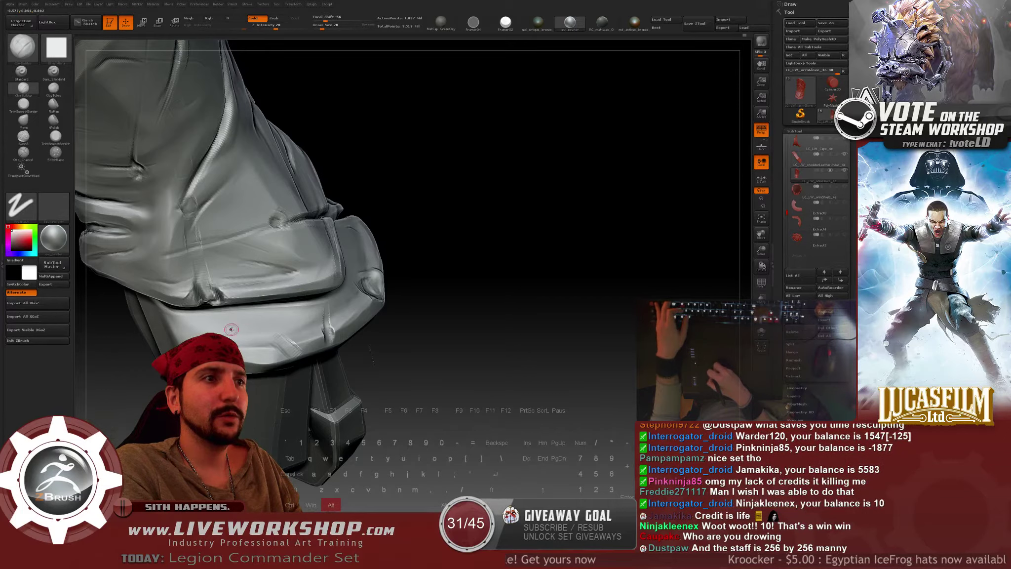
key("shift")
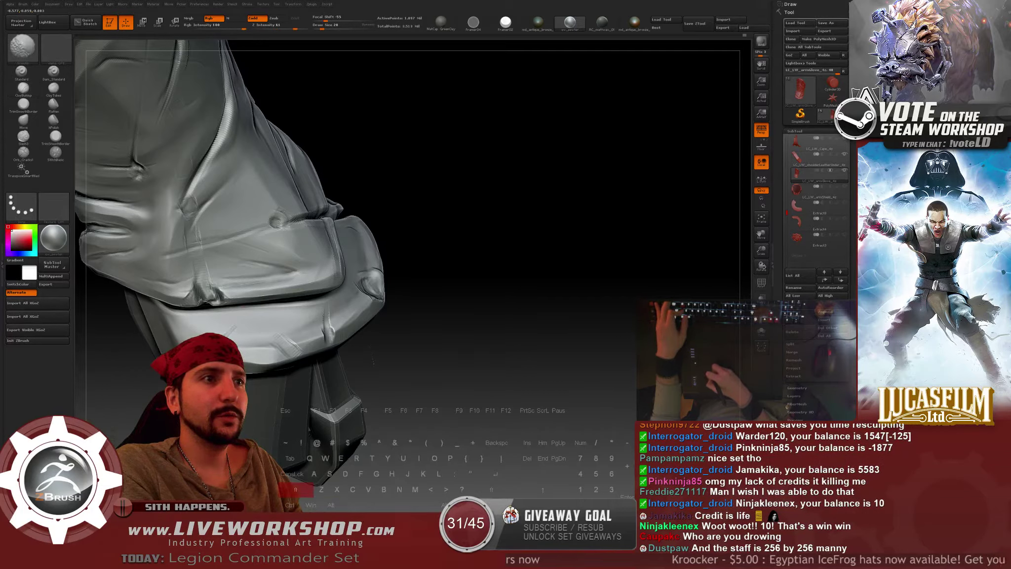
key("alt")
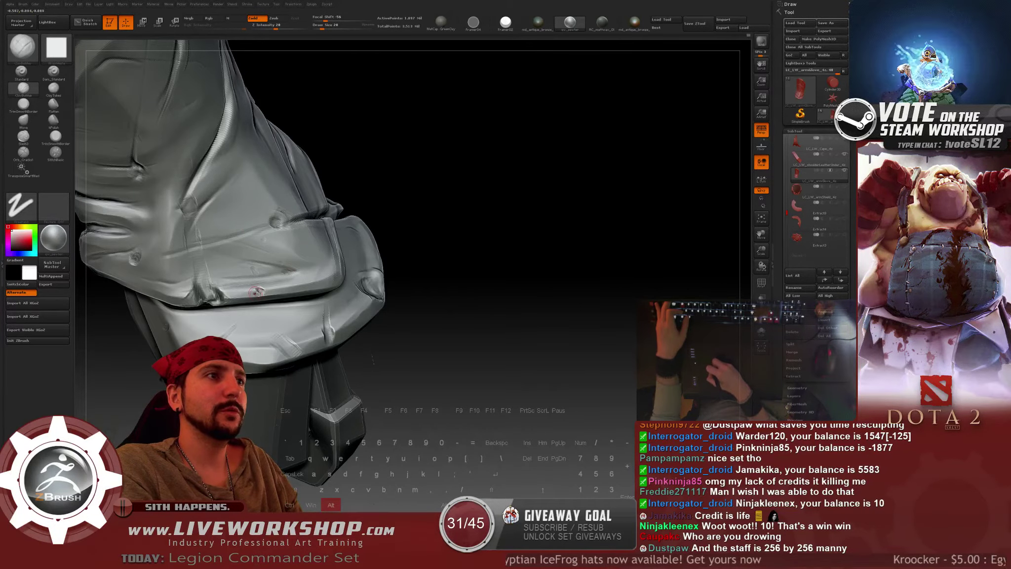
Carve small dents into the sleeve's panel below the bands and near the cuff with the ClayBuildup brush.
mouse_move(457, 348)
left_mouse_down("alt")
mouse_move(411, 198)
mouse_move(476, 289)
mouse_move(474, 346)
left_mouse_up("alt")
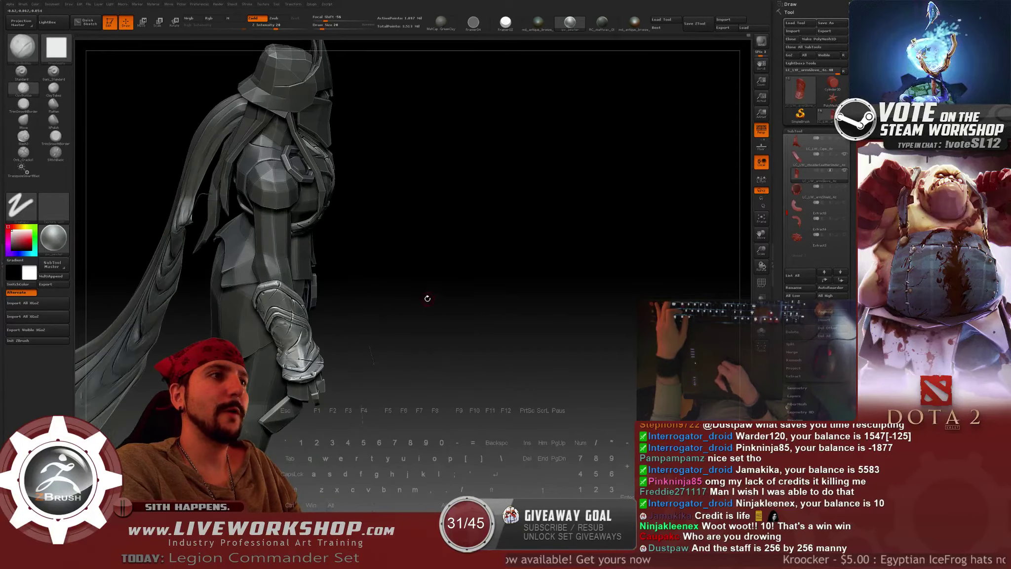
mouse_move(471, 304)
left_mouse_down()
mouse_move(464, 294)
mouse_move(474, 282)
mouse_move(435, 192)
mouse_move(355, 233)
left_mouse_up()
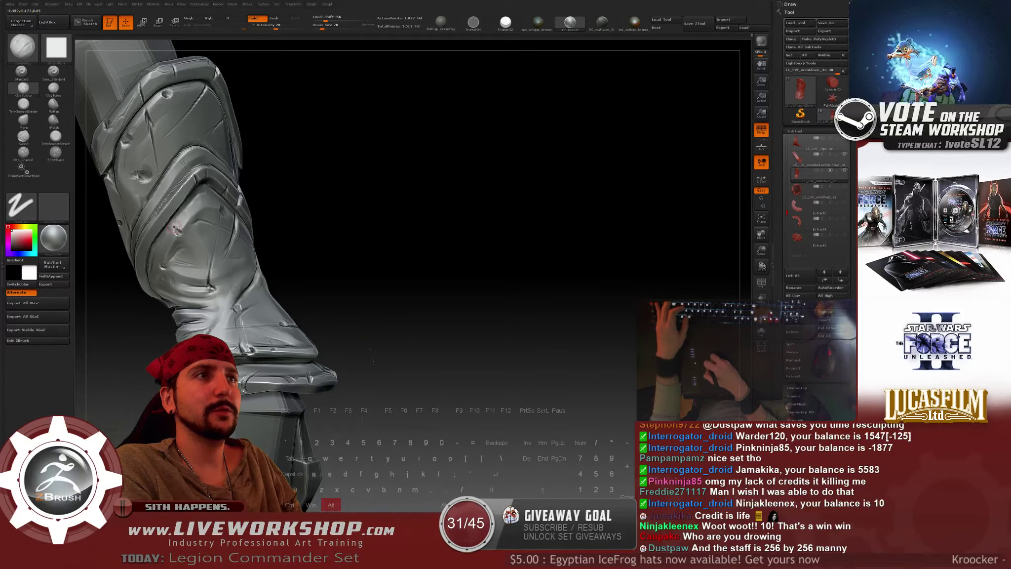
left_click_drag(275, 256, 284, 262)
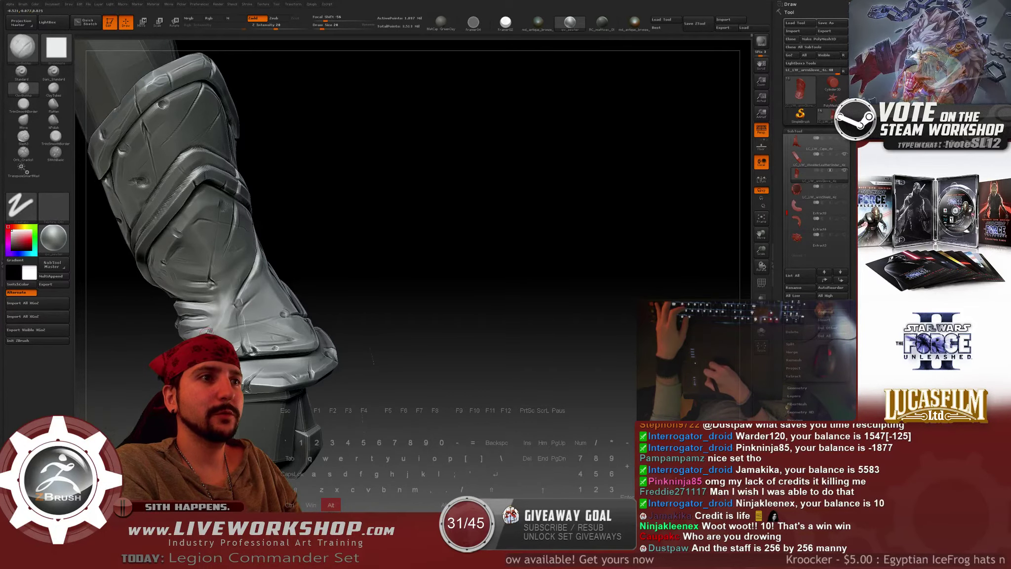
left_click_drag(355, 318, 501, 253, "alt")
key("f")
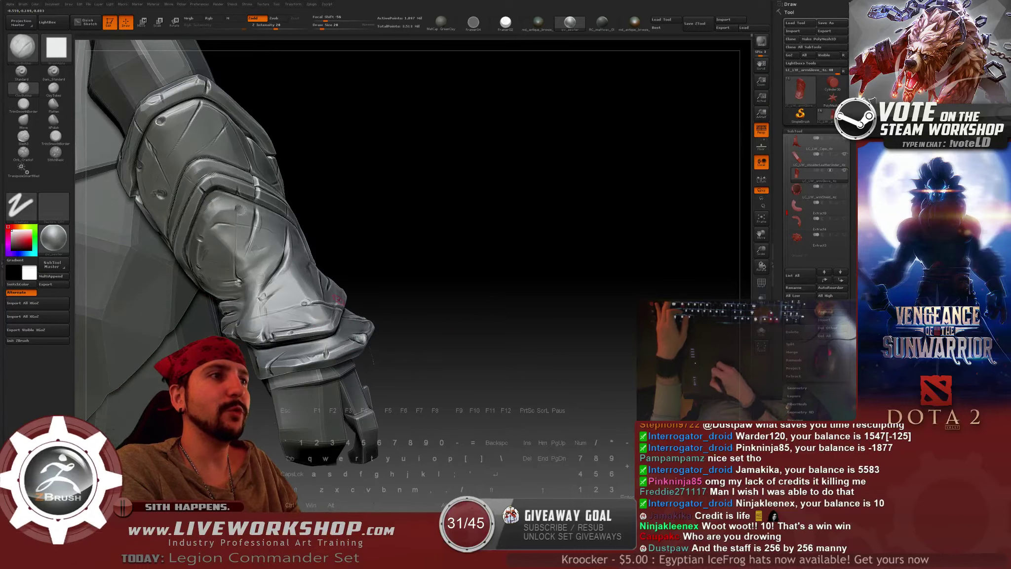
left_click_drag(448, 272, 434, 285)
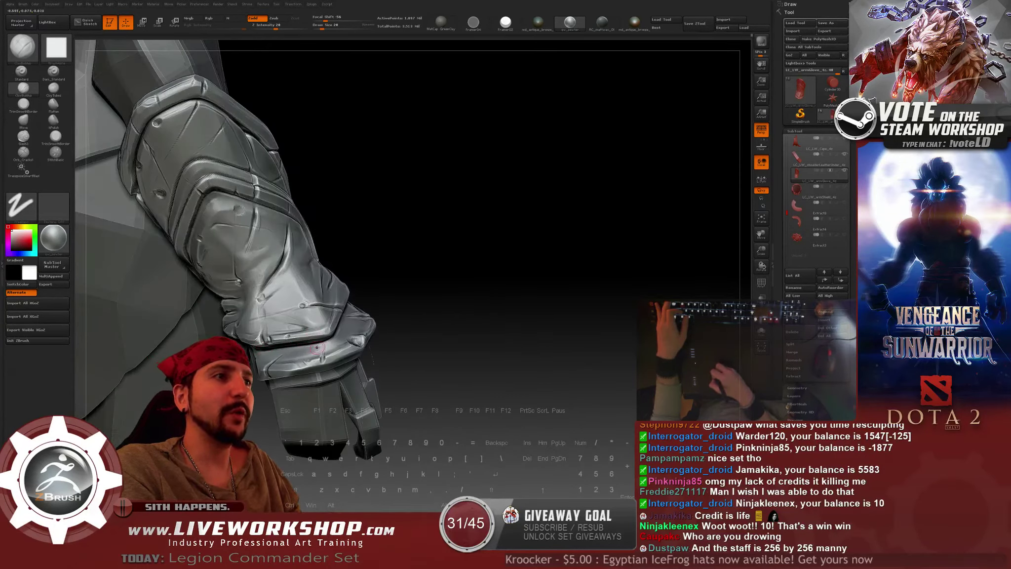
Isolate the forearm sleeve from the rest of the character and expose its open upper end.
left_click_drag(424, 352, 362, 268, "alt")
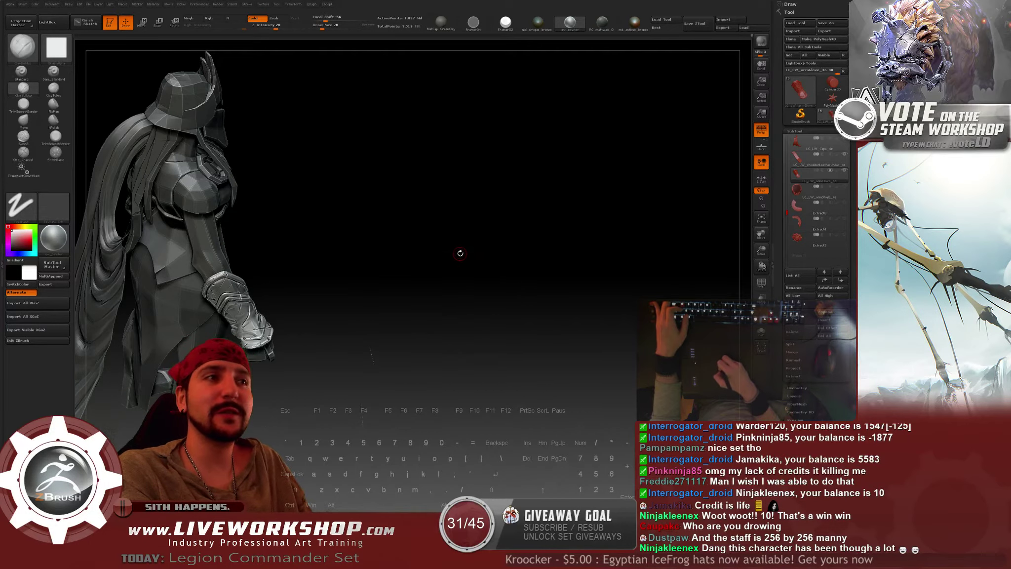
mouse_move(449, 273)
left_mouse_down()
mouse_move(437, 249)
mouse_move(444, 237)
mouse_move(466, 242)
mouse_move(451, 297)
mouse_move(510, 198)
mouse_move(494, 257)
mouse_move(535, 254)
mouse_move(533, 221)
mouse_move(508, 246)
mouse_move(479, 246)
mouse_move(513, 239)
mouse_move(538, 270)
mouse_move(535, 245)
mouse_move(483, 244)
mouse_move(564, 260)
mouse_move(536, 305)
left_mouse_up()
left_click(845, 171)
Build up layered ClayBuildup strokes inside the sleeve's upper opening, following its rim, with an enlarged brush.
left_click(23, 89)
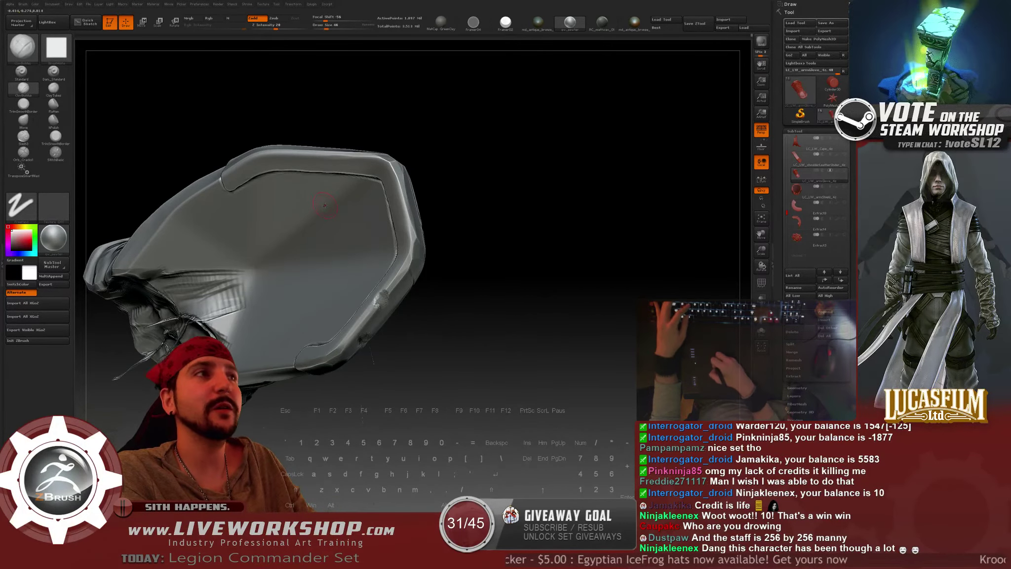
key("s")
left_click_drag(297, 180, 337, 188)
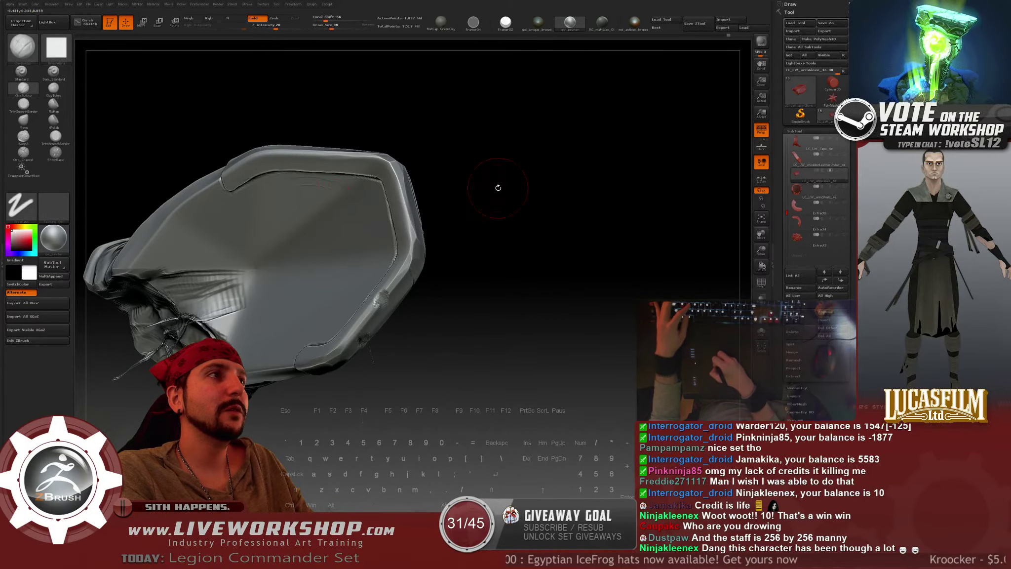
left_click_drag(498, 187, 524, 192)
key("s")
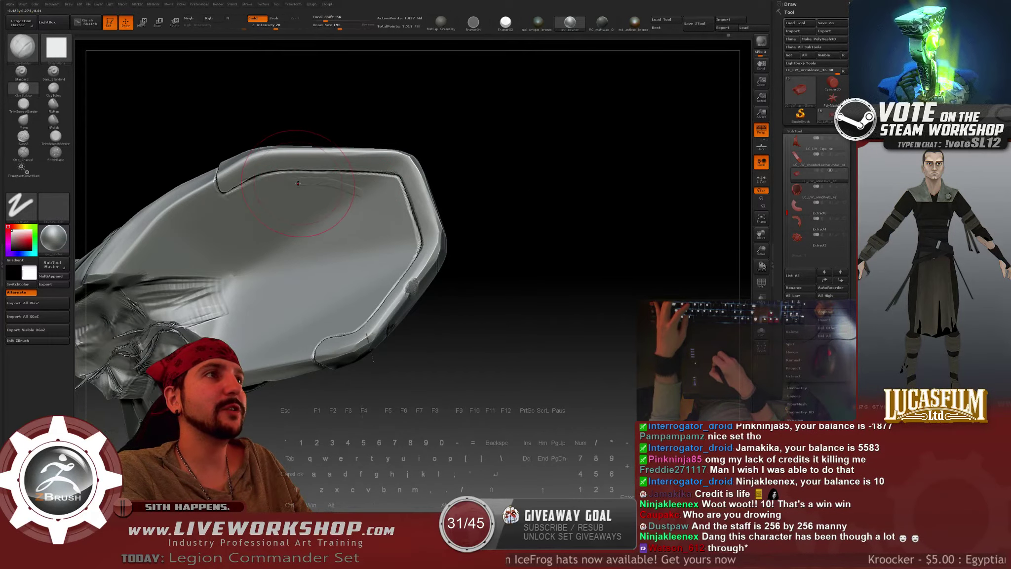
left_click_drag(292, 181, 378, 198)
left_click_drag(399, 235, 389, 262)
left_click_drag(489, 252, 511, 247)
mouse_move(409, 237)
left_mouse_down()
mouse_move(364, 308)
mouse_move(327, 329)
left_mouse_up()
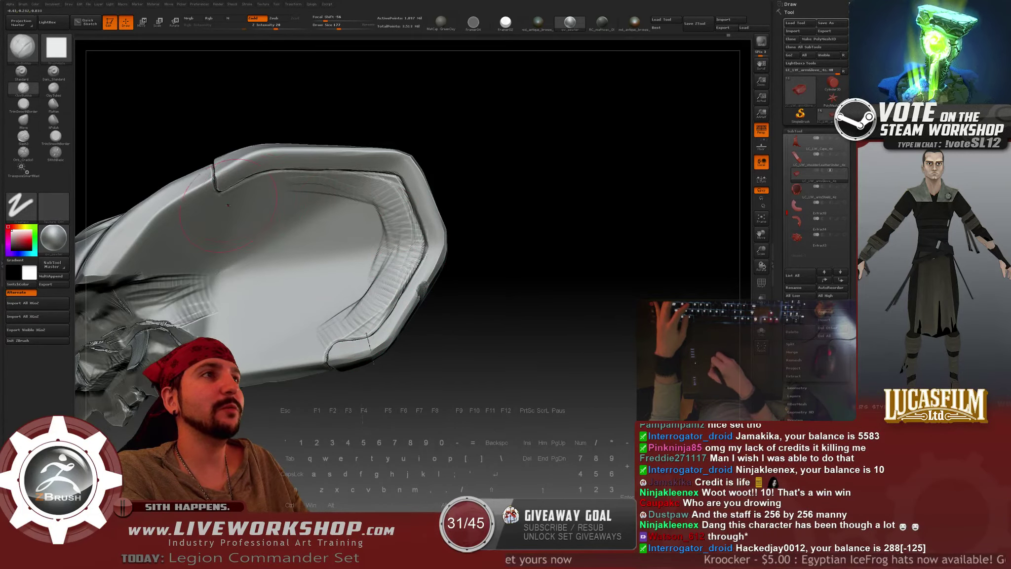
Add curved clay ridges deeper inside the sleeve's opening, undoing stray strokes, and smooth the surface.
key("ctrl+z")
mouse_move(264, 205)
left_mouse_down()
mouse_move(347, 227)
mouse_move(295, 205)
mouse_move(347, 218)
mouse_move(288, 204)
mouse_move(350, 228)
mouse_move(360, 254)
mouse_move(288, 335)
left_mouse_up()
key("ctrl+z")
key("ctrl+z")
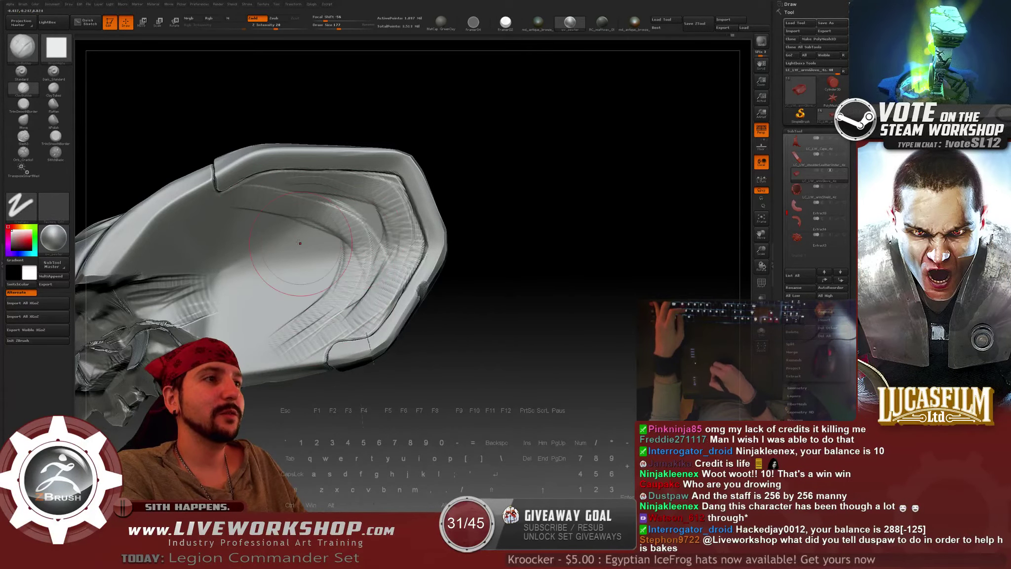
left_click_drag(299, 242, 309, 293)
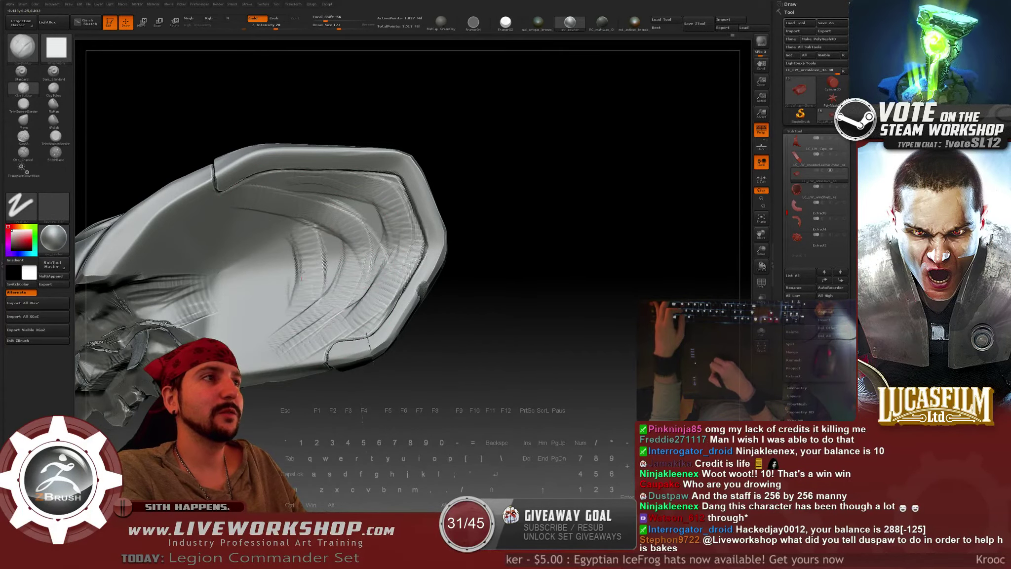
key("shift")
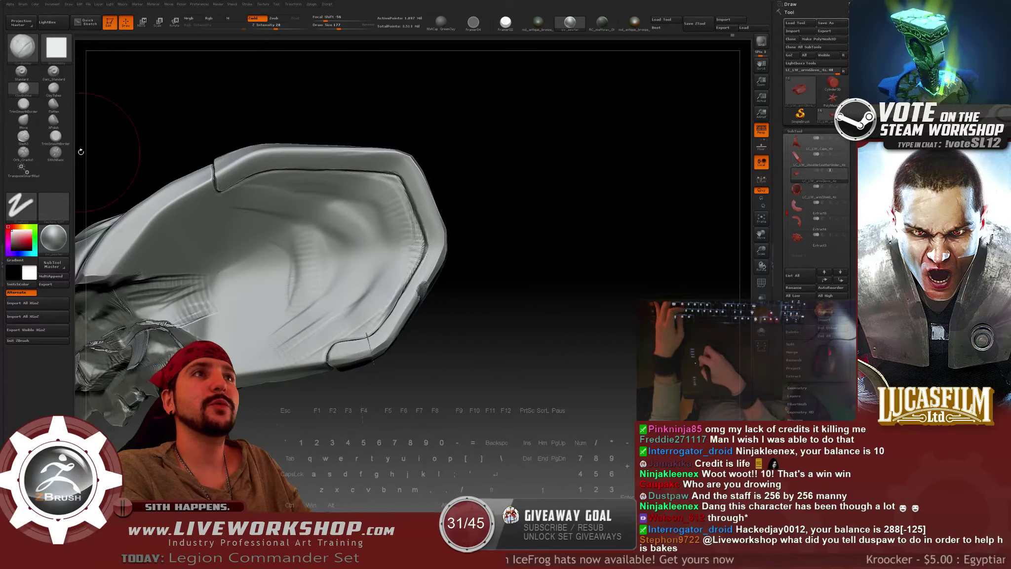
Refine the seam between the raised rim and the inner wall around the sleeve's opening, adjusting the brush size.
left_click(23, 151)
mouse_move(582, 190)
left_mouse_down()
mouse_move(309, 212)
mouse_move(336, 217)
left_mouse_up()
key("s")
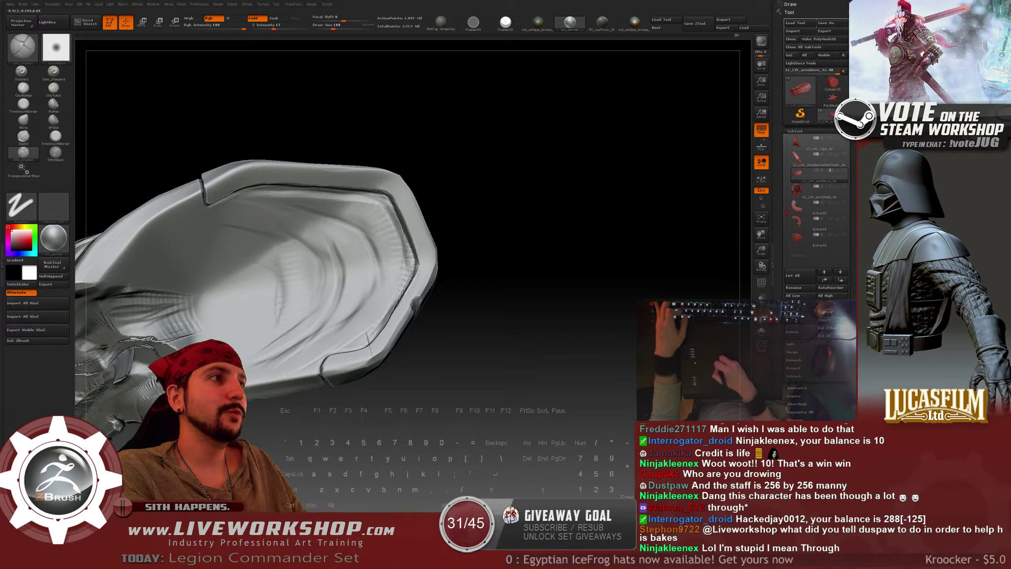
left_click_drag(414, 258, 393, 316)
left_click_drag(459, 321, 461, 355)
mouse_move(331, 368)
left_mouse_down()
mouse_move(363, 359)
mouse_move(398, 303)
left_mouse_up()
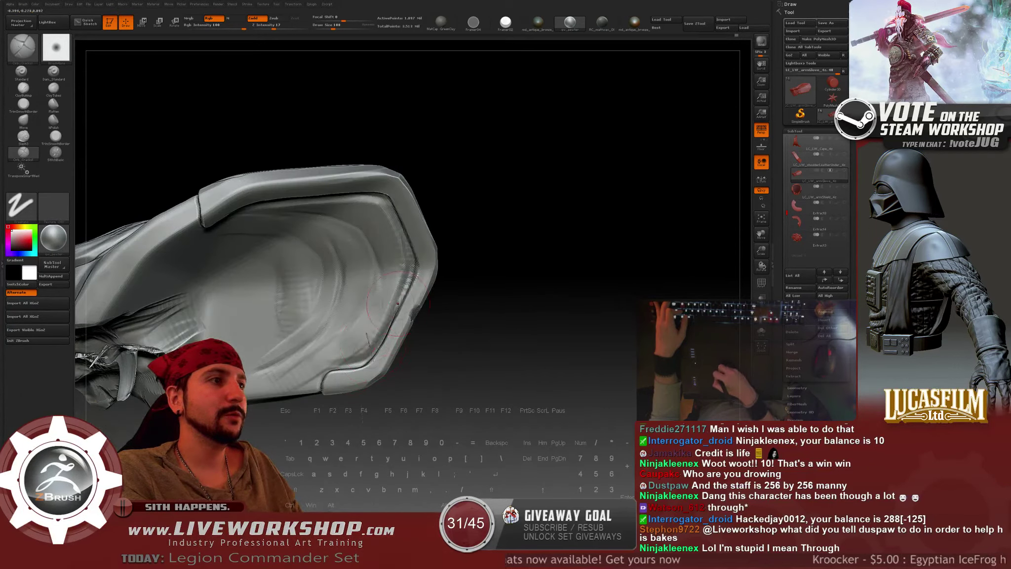
left_click_drag(526, 262, 206, 232)
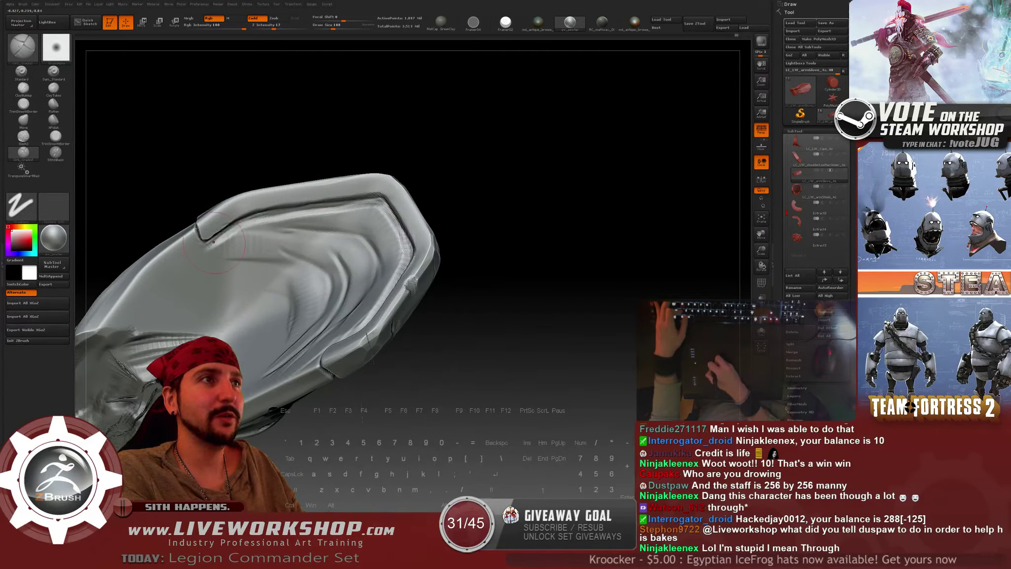
left_click_drag(509, 253, 545, 262)
left_click_drag(340, 367, 367, 351)
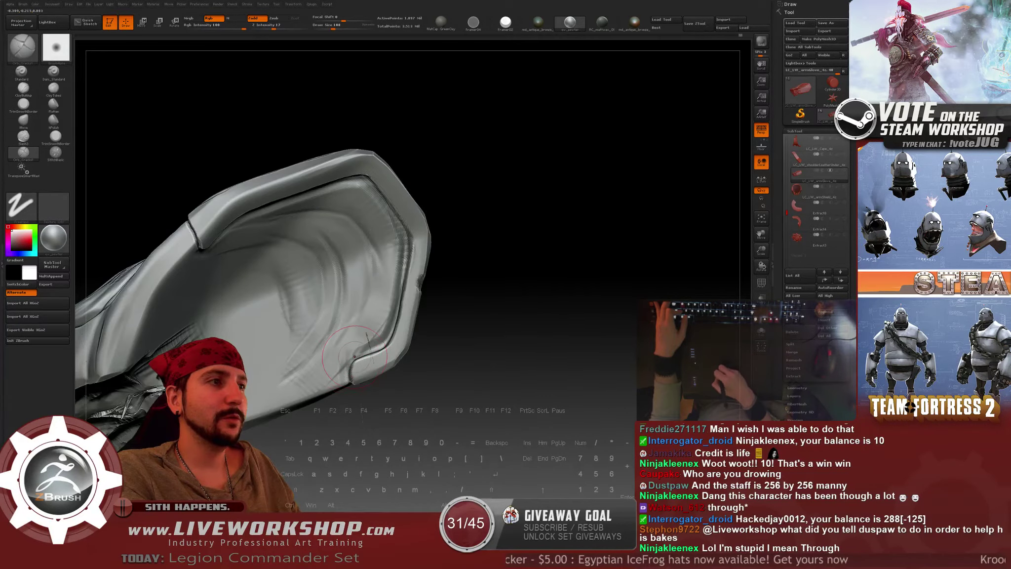
left_click_drag(400, 262, 326, 216)
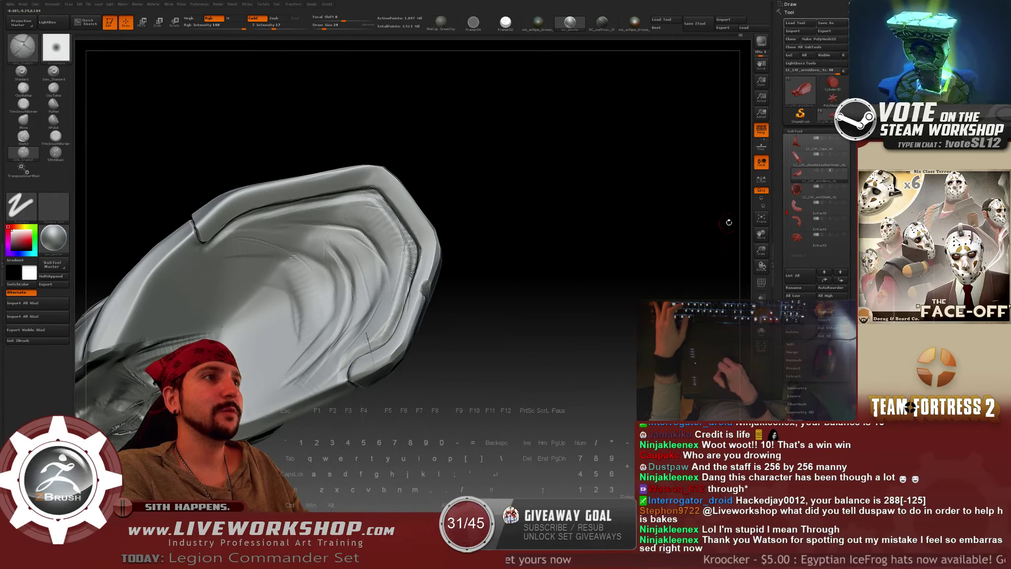
Show the rest of the character again and frame the sleeve on the arm from the outside.
left_click(845, 170)
mouse_move(607, 244)
left_mouse_down("alt")
mouse_move(612, 185)
mouse_move(596, 196)
mouse_move(625, 213)
mouse_move(601, 244)
left_mouse_up("alt")
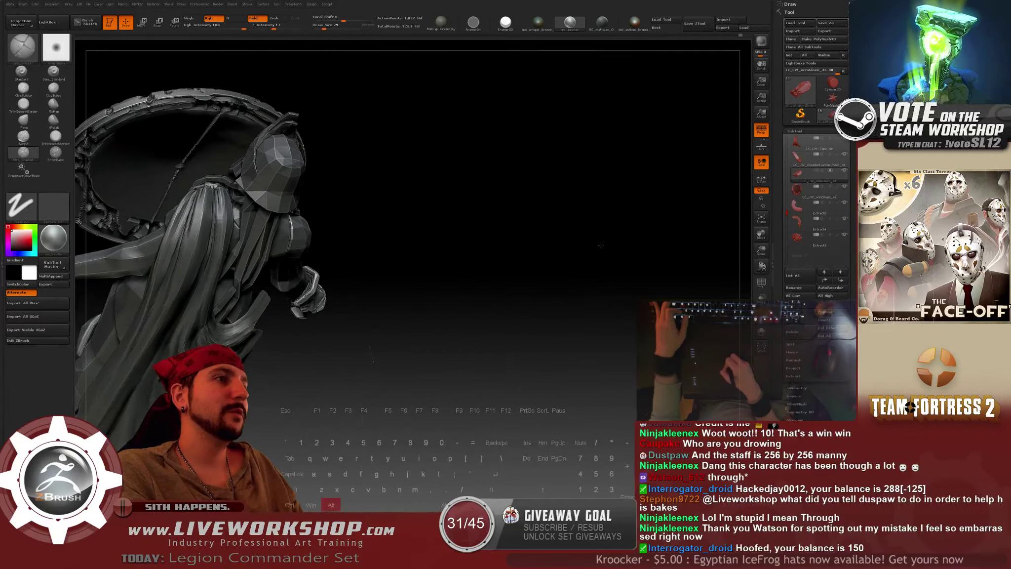
key("f")
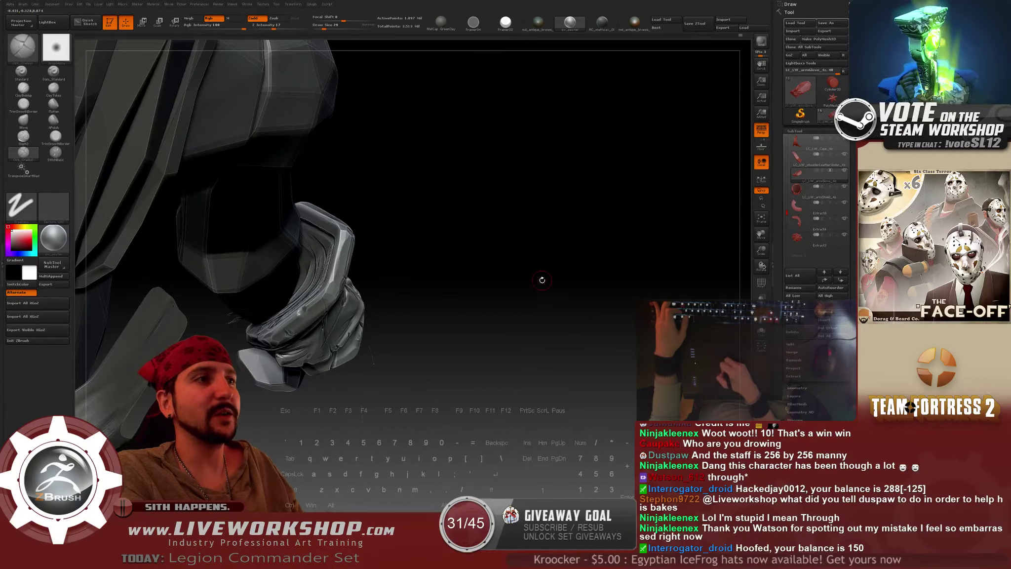
left_click_drag(537, 289, 643, 254, "alt")
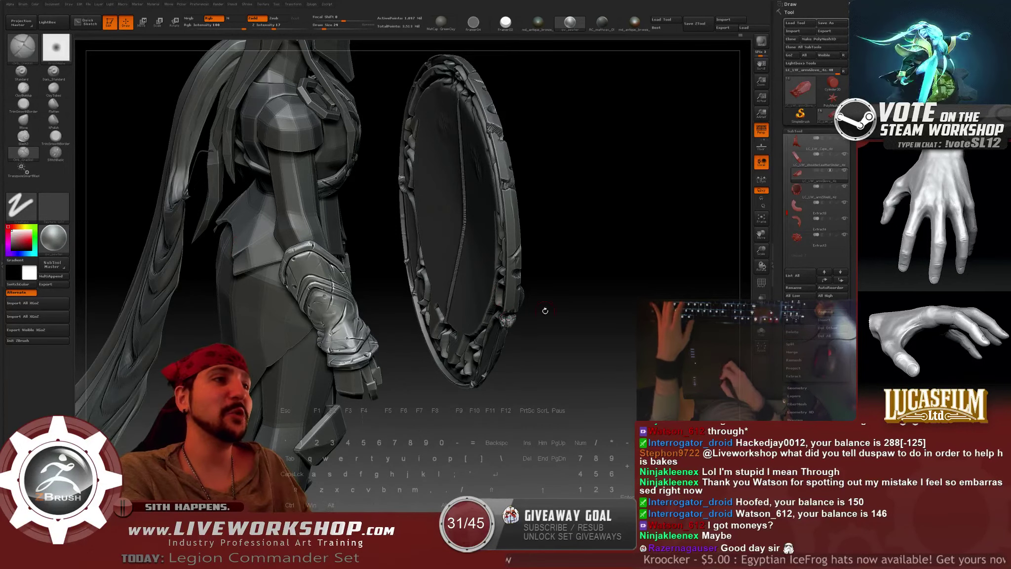
mouse_move(647, 277)
left_mouse_down()
mouse_move(644, 287)
mouse_move(674, 232)
mouse_move(656, 241)
mouse_move(664, 214)
left_mouse_up()
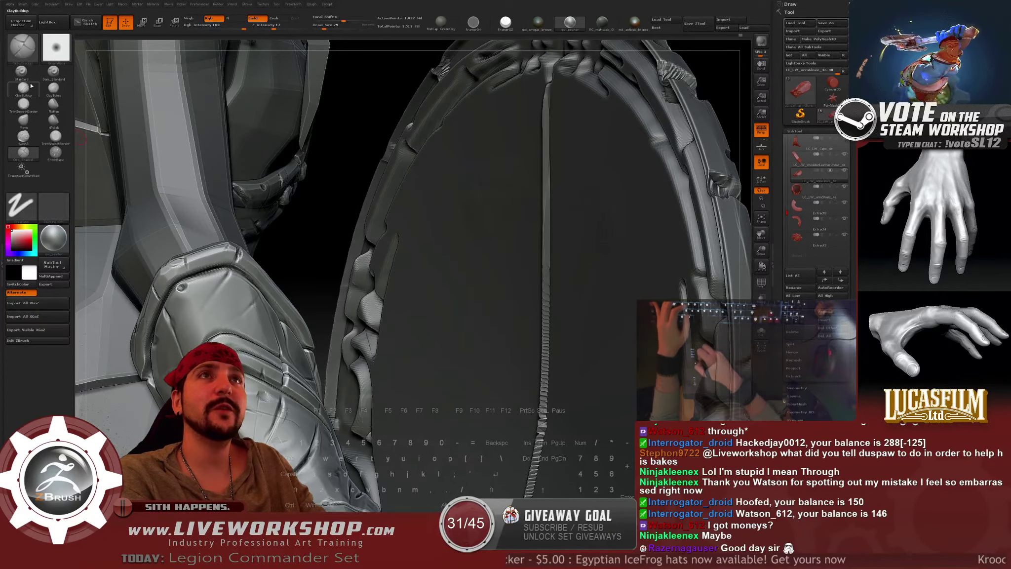
Carve small dents into the sleeve's upper rim and top panel with a smaller ClayBuildup brush.
key("b")
key("c")
key("b")
left_click_drag(258, 191, 262, 207, "alt")
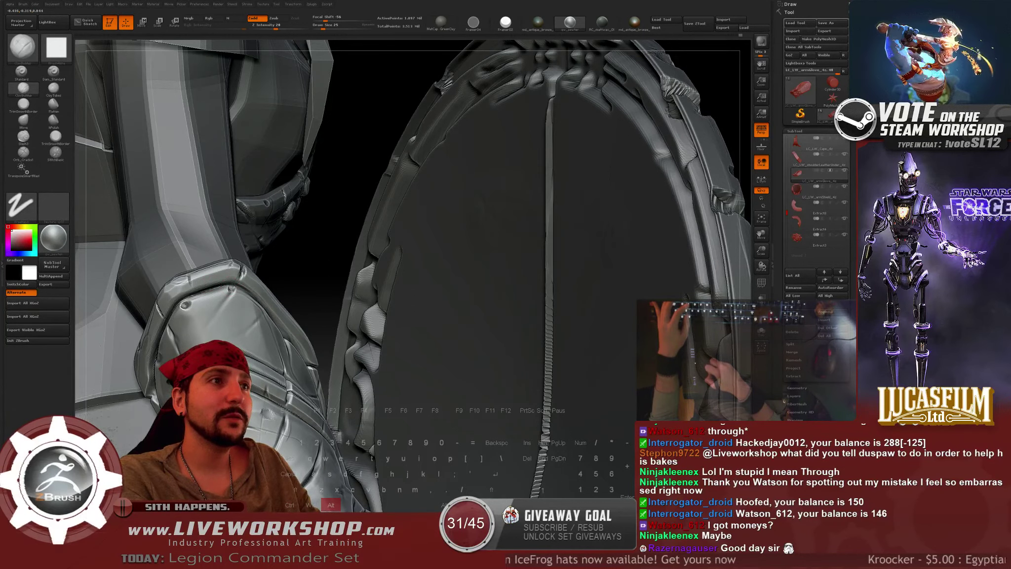
key("bracketleft")
key("bracketleft")
left_click_drag(231, 291, 233, 288, "alt")
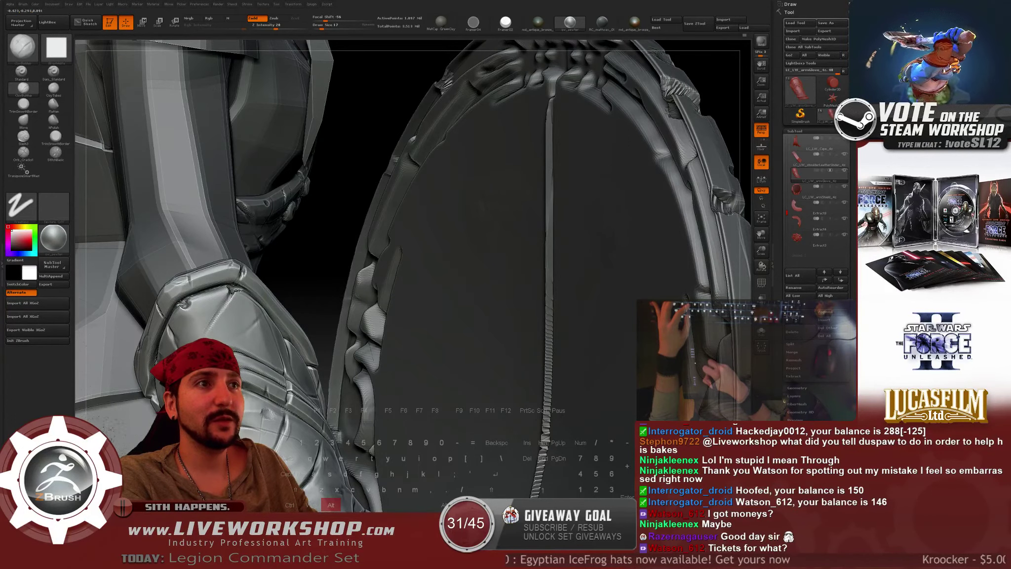
left_click_drag(288, 259, 316, 258)
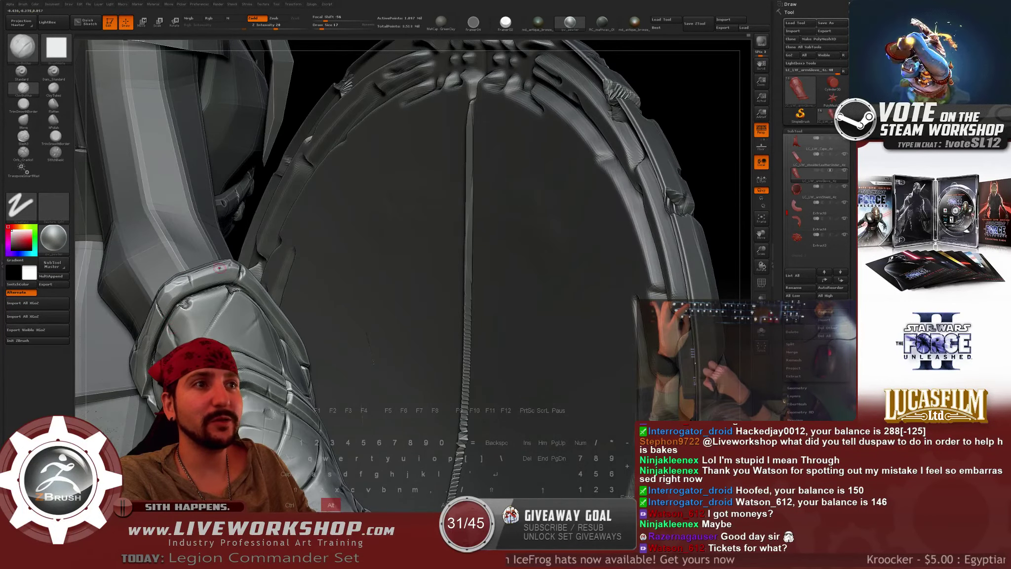
left_click_drag(308, 92, 353, 84)
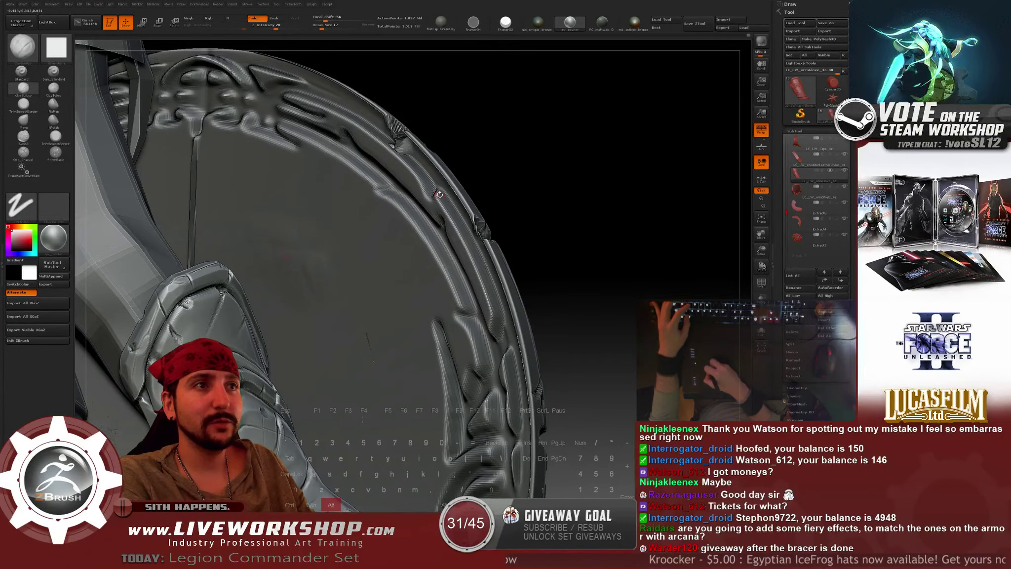
left_click_drag(355, 237, 307, 247)
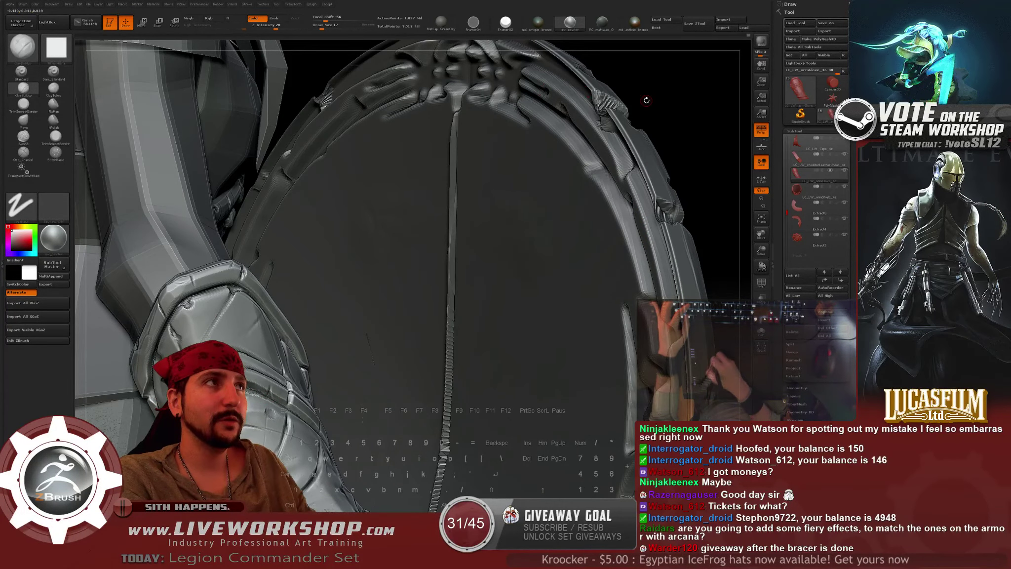
left_click_drag(645, 99, 563, 106)
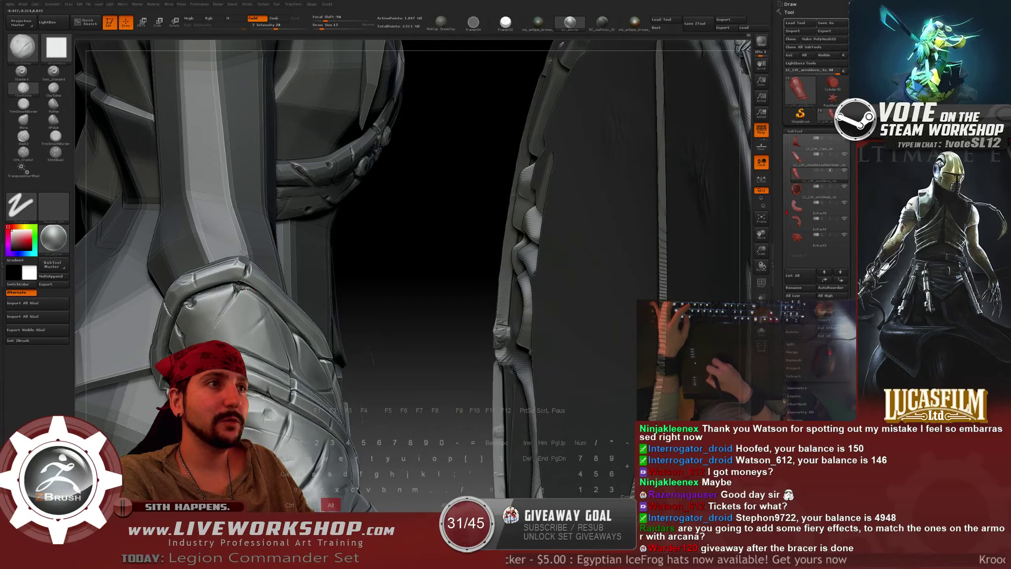
mouse_move(483, 212)
left_mouse_down("alt")
mouse_move(357, 98)
mouse_move(512, 244)
mouse_move(488, 287)
mouse_move(474, 250)
mouse_move(460, 257)
mouse_move(484, 259)
mouse_move(514, 293)
mouse_move(541, 244)
mouse_move(610, 233)
mouse_move(646, 242)
mouse_move(376, 233)
mouse_move(438, 165)
left_mouse_up("alt")
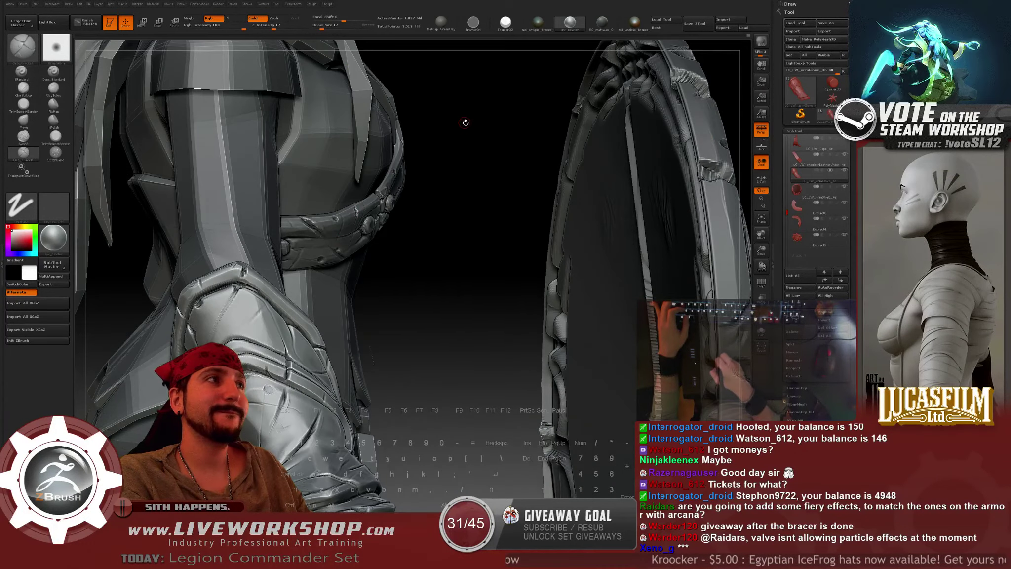
Carve fine surface marks into the sleeve's middle panel and chevron bands, adjusting the brush size.
left_click_drag(465, 123, 604, 203)
left_click_drag(700, 220, 677, 148, "alt")
left_click_drag(637, 286, 236, 278)
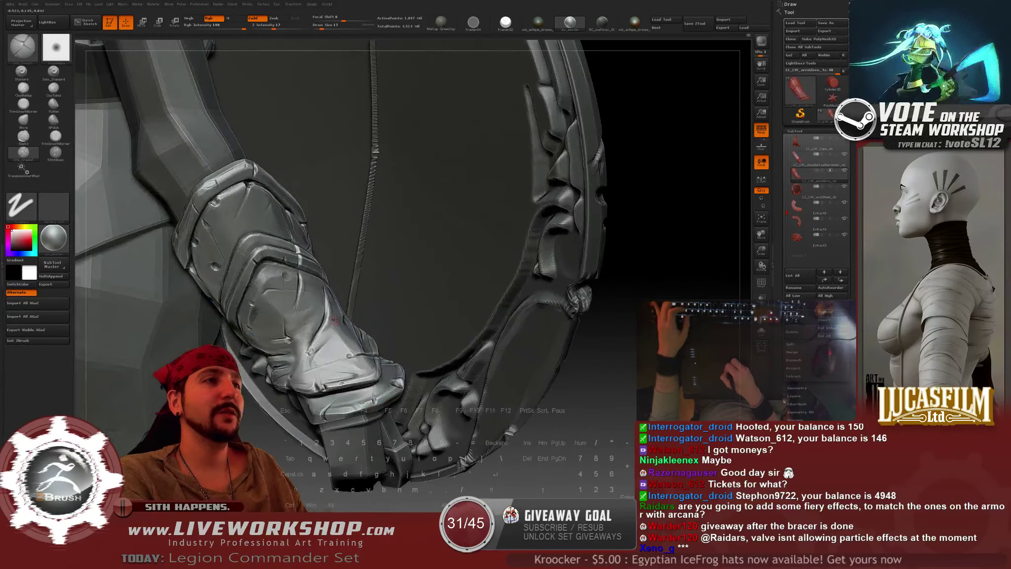
key("bracketleft")
key("bracketleft")
key("bracketleft")
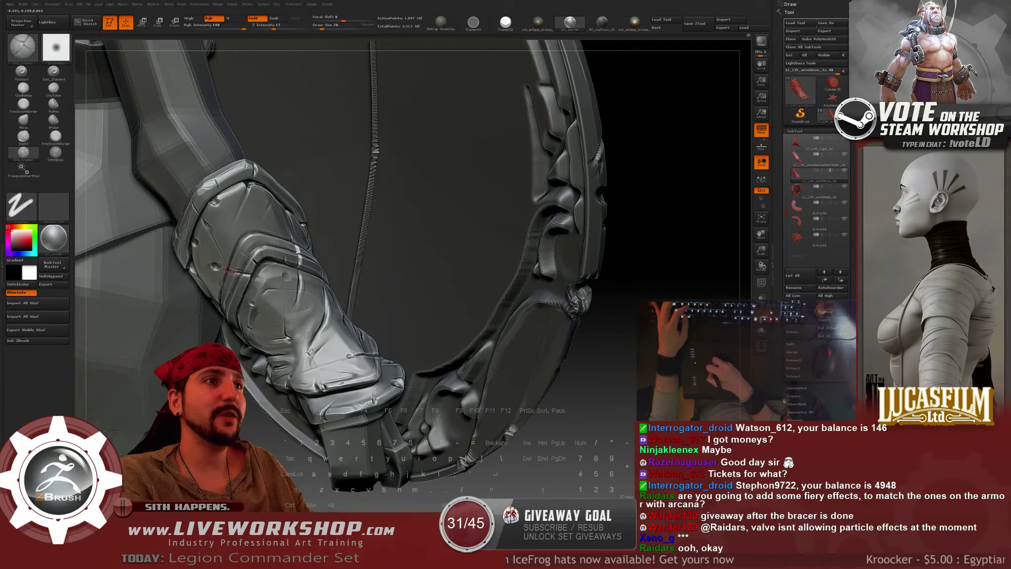
key("bracketright")
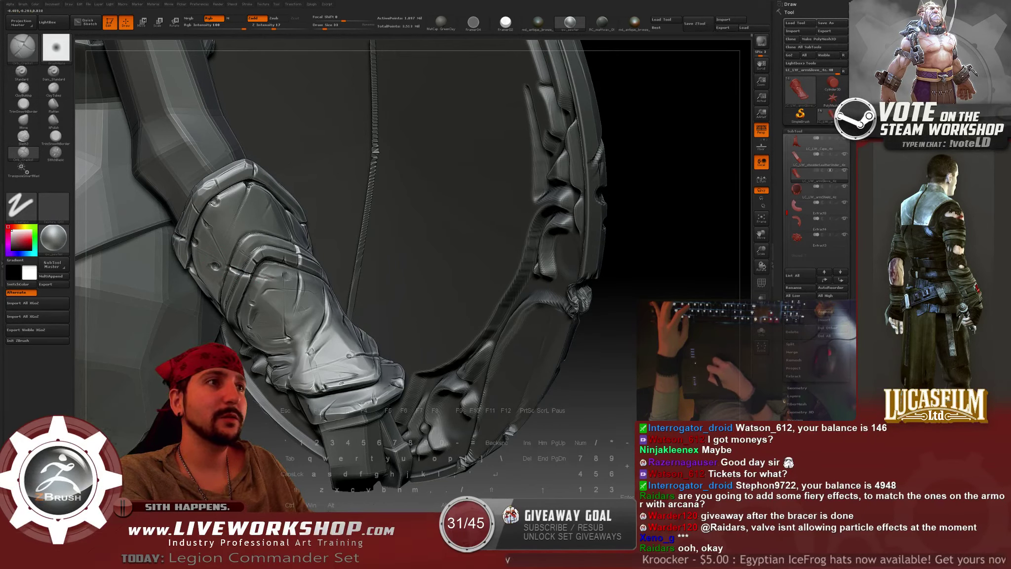
mouse_move(628, 350)
left_mouse_down()
mouse_move(440, 351)
mouse_move(635, 336)
left_mouse_up()
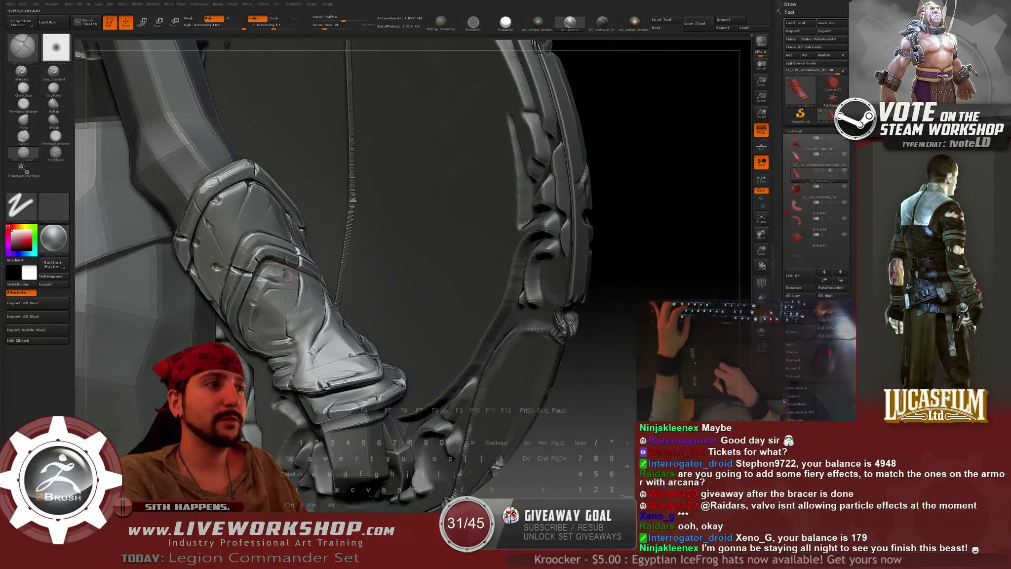
left_click_drag(683, 224, 671, 183)
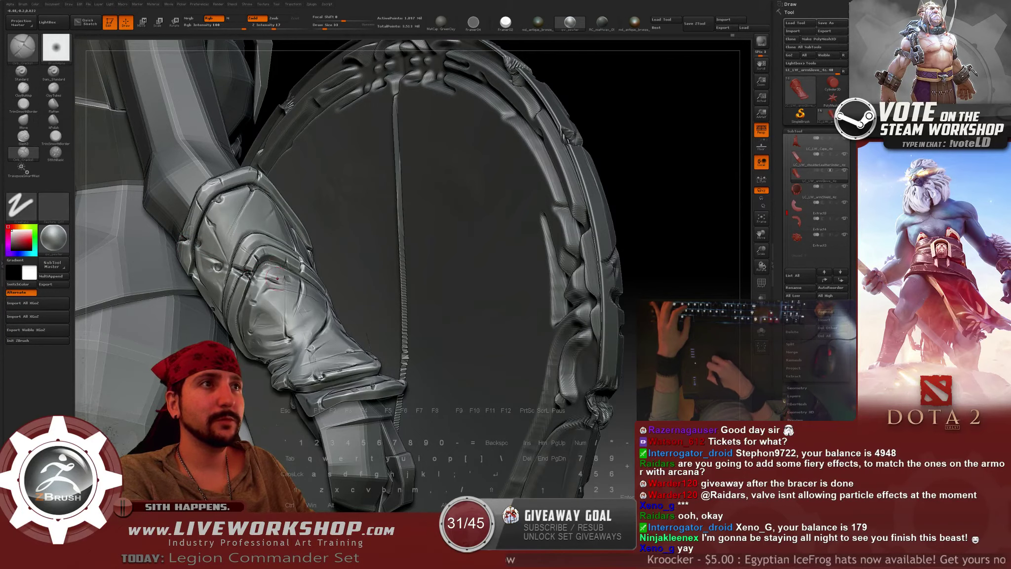
left_click_drag(533, 263, 270, 280)
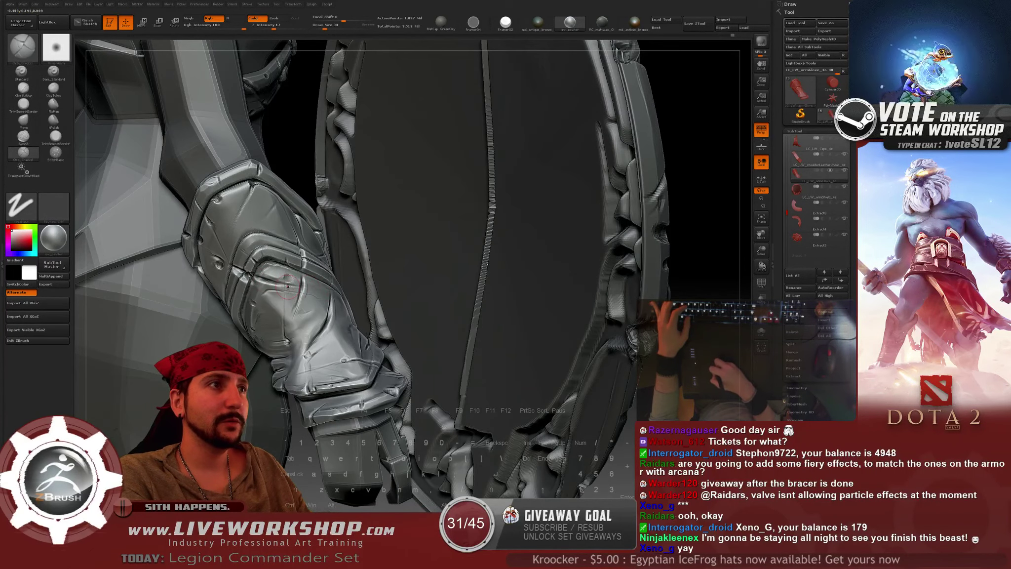
Switch to a different sculpting brush and cut a notch into the corner of the sleeve's chevron bands.
key("f")
left_click_drag(519, 257, 562, 285)
left_click_drag(570, 240, 568, 375, "alt")
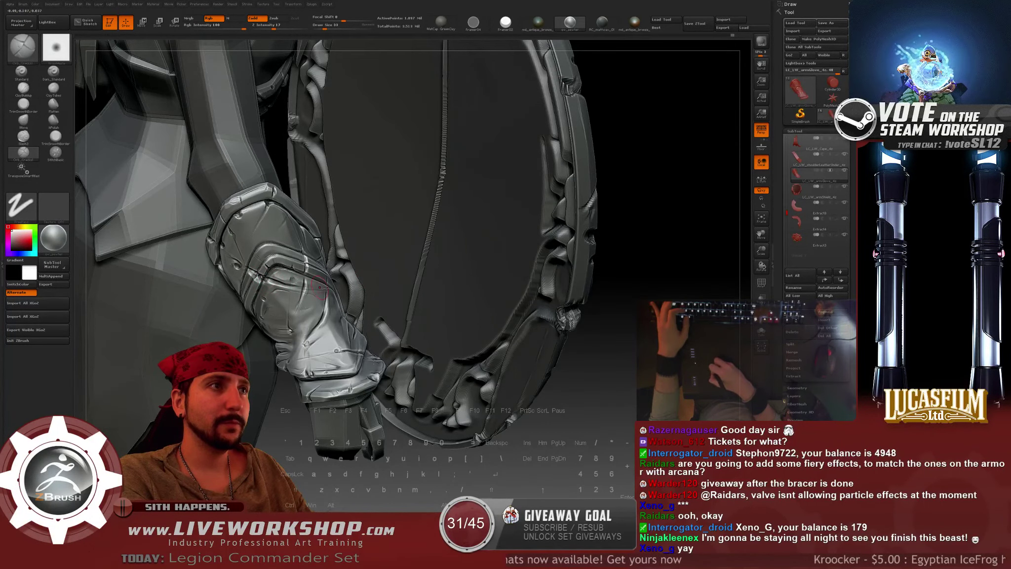
left_click_drag(660, 311, 658, 358, "alt")
left_click(56, 137)
left_click(53, 121)
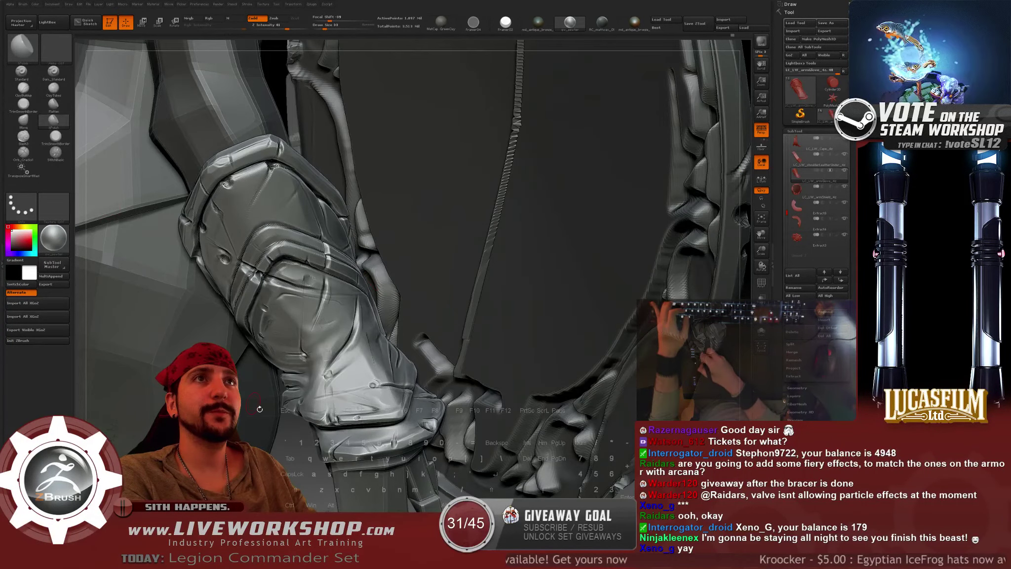
left_click_drag(294, 454, 277, 486, "alt")
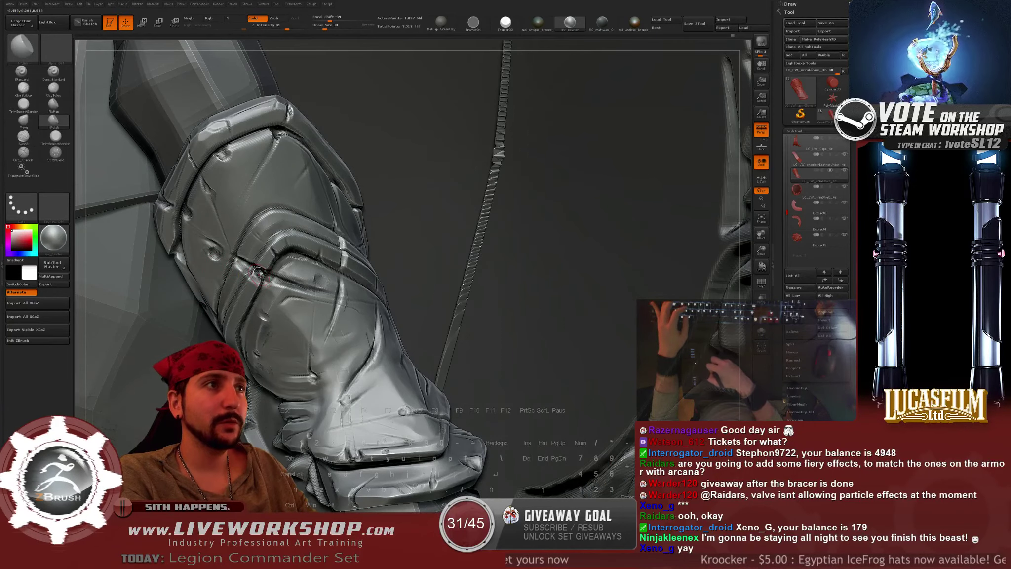
mouse_move(257, 270)
left_mouse_down()
mouse_move(264, 279)
mouse_move(256, 276)
left_mouse_up()
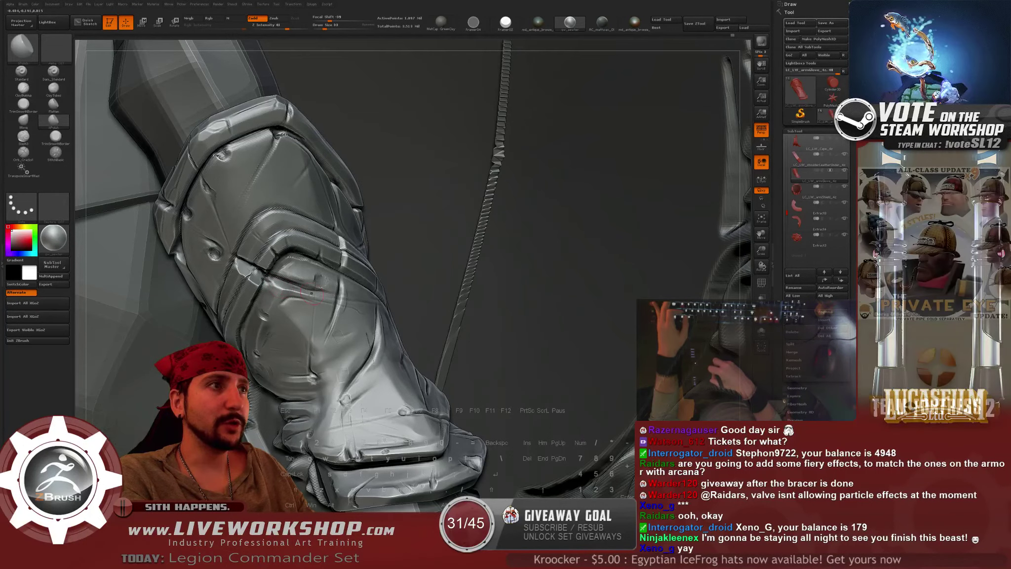
right_click_drag(321, 280, 272, 264)
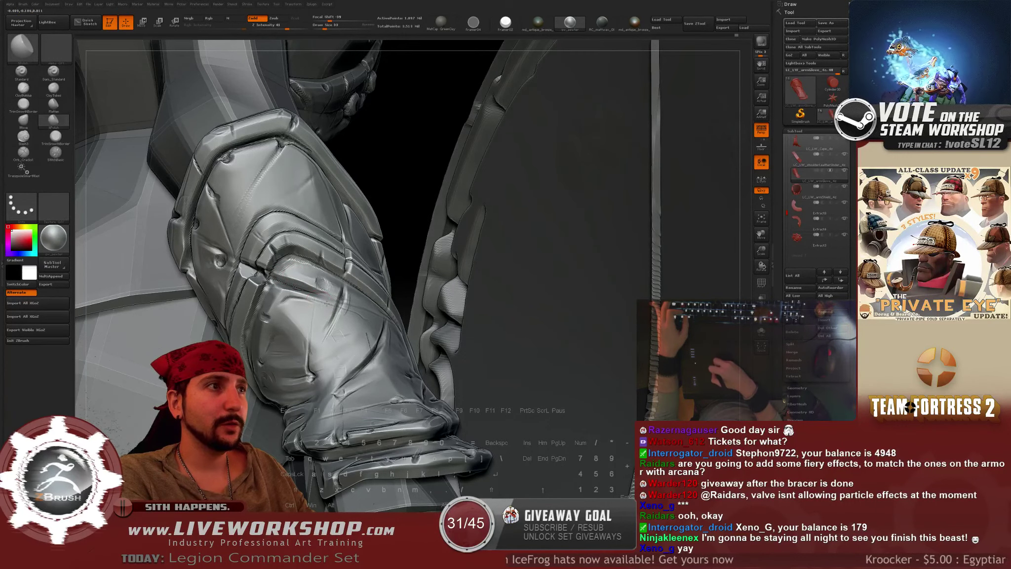
right_click_drag(390, 187, 337, 123)
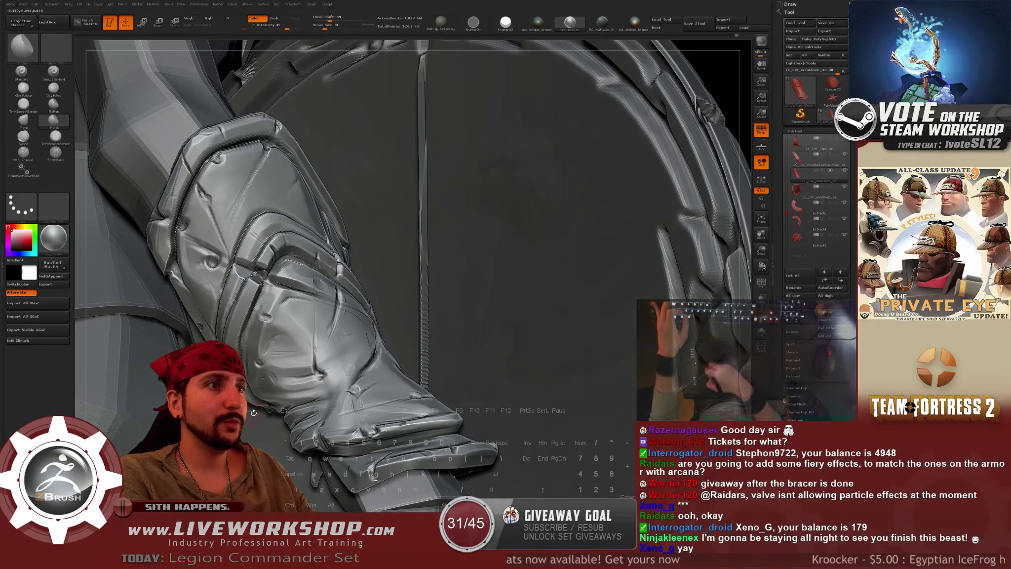
Resize the brush and carve a small dent into the side of the sleeve beside the chevron bands.
left_click_drag(253, 413, 247, 381)
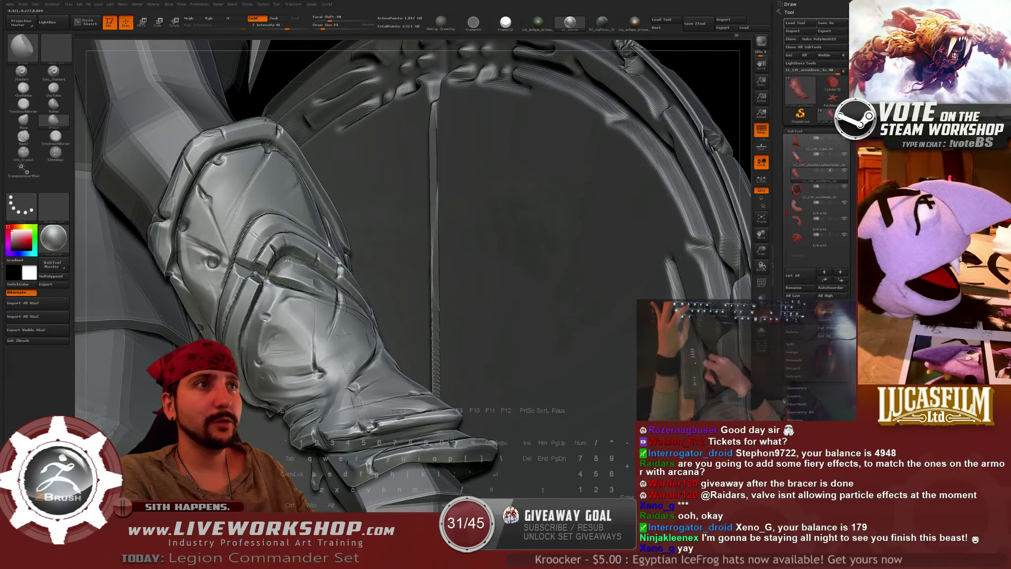
key("s")
left_click_drag(204, 244, 202, 243)
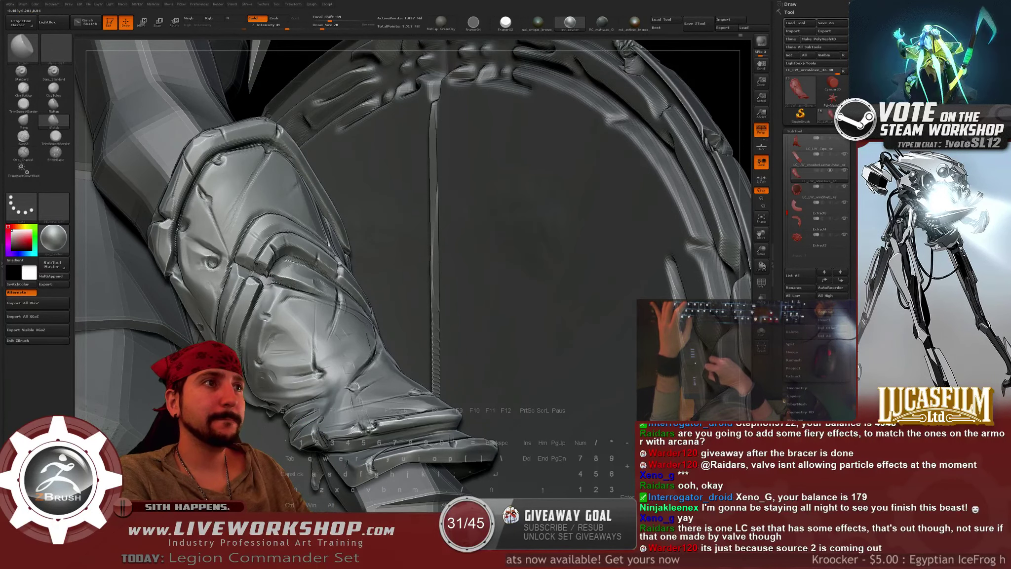
left_click_drag(712, 74, 268, 199, "alt")
mouse_move(393, 274)
left_mouse_down()
mouse_move(368, 241)
mouse_move(410, 316)
mouse_move(444, 306)
left_mouse_up()
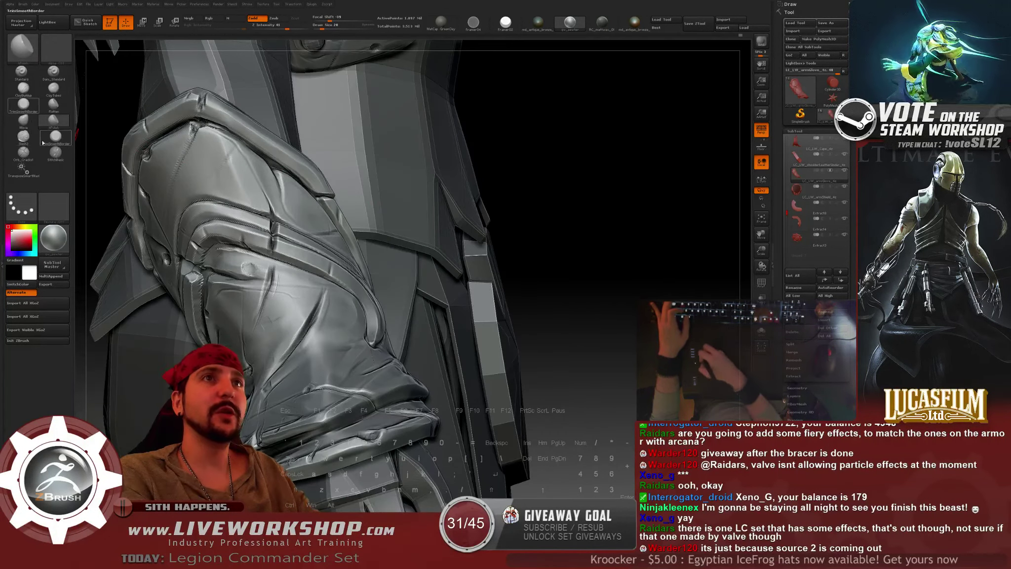
Carve fine cracks and chips into the sleeve's middle panel just below the chevron bands with the Orb_Cracks brush, adjusting its size.
left_click(24, 152)
key("s")
left_click_drag(256, 286, 237, 276)
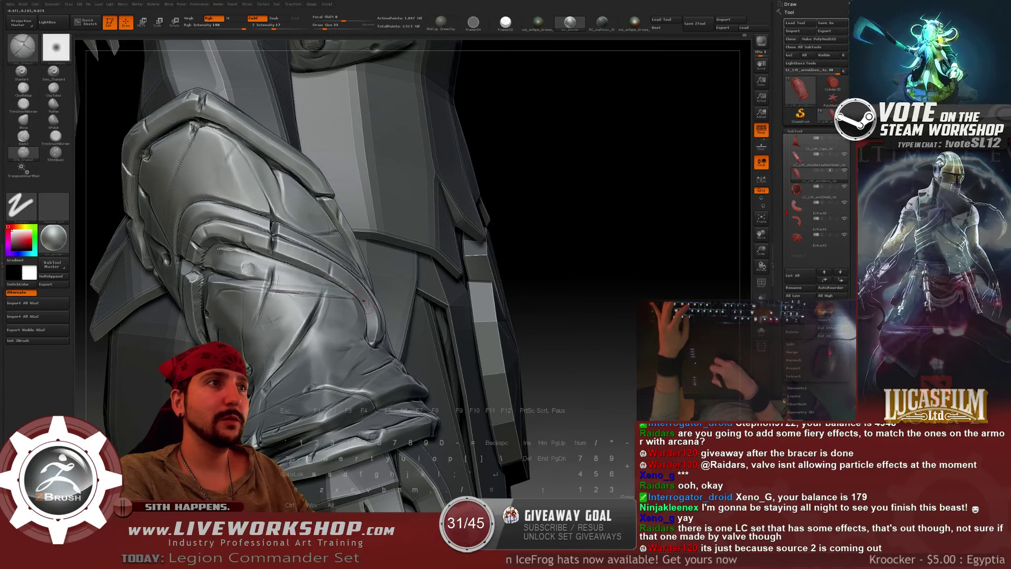
left_click_drag(560, 199, 230, 289)
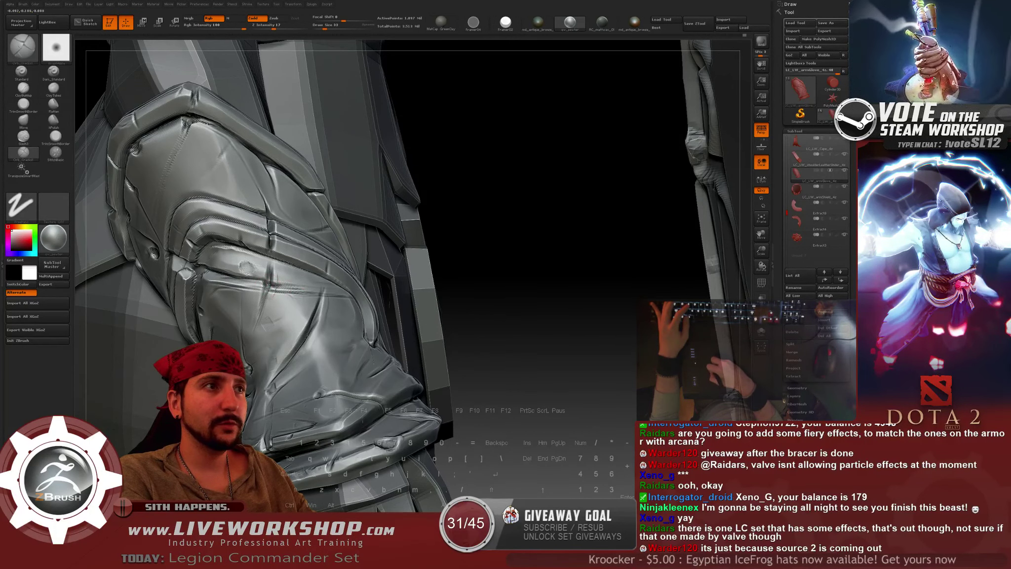
left_click_drag(478, 255, 246, 274)
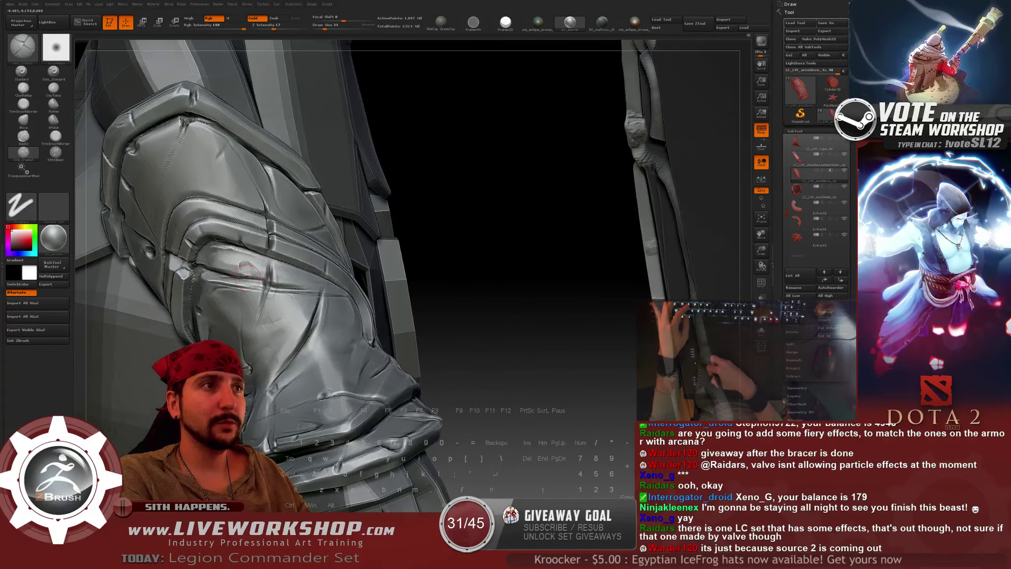
left_click_drag(460, 244, 450, 270)
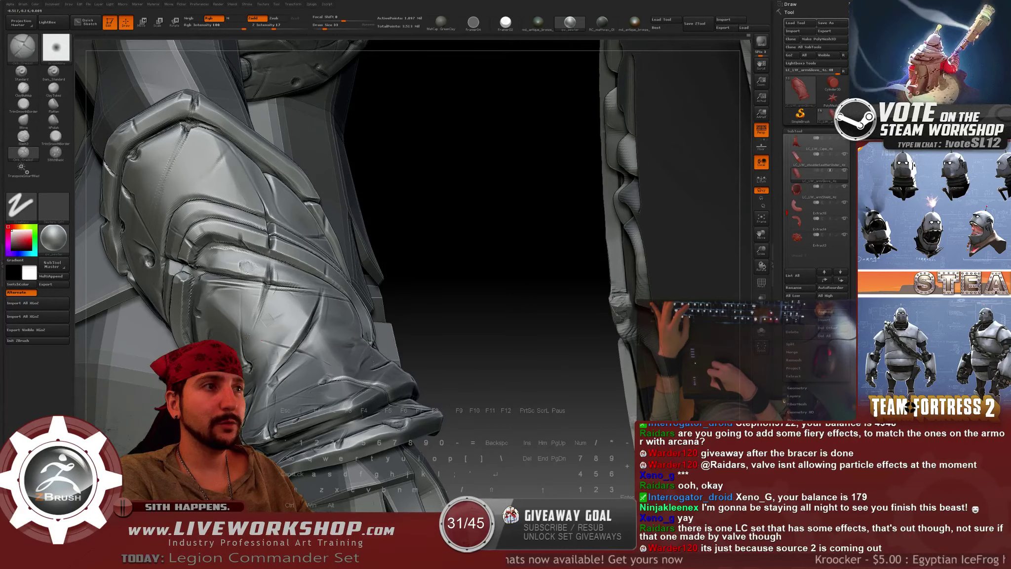
Save the whole character as a ZTool in the project's model folder, keeping the suggested file name.
left_click_drag(482, 275, 603, 163)
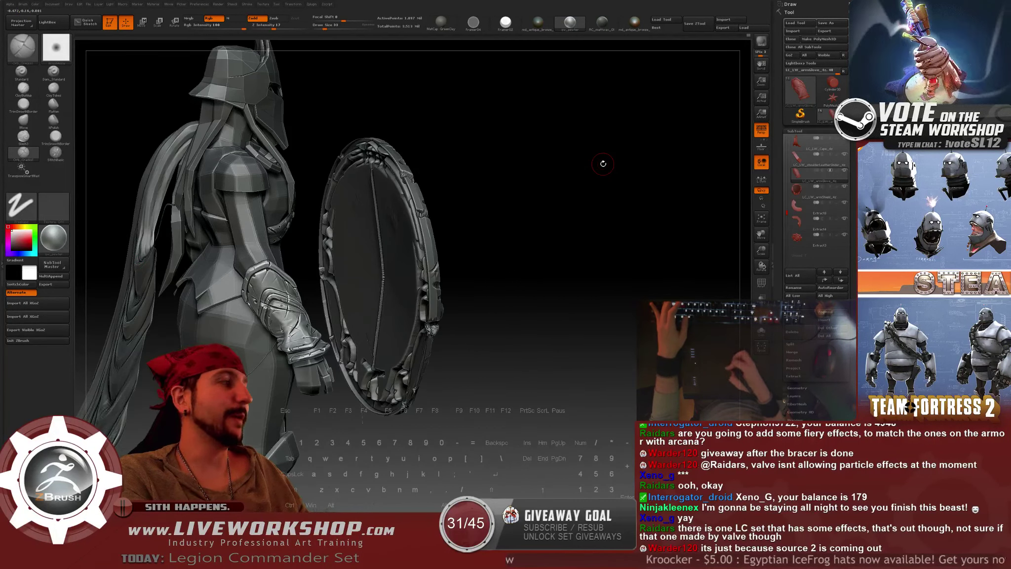
left_click(688, 26)
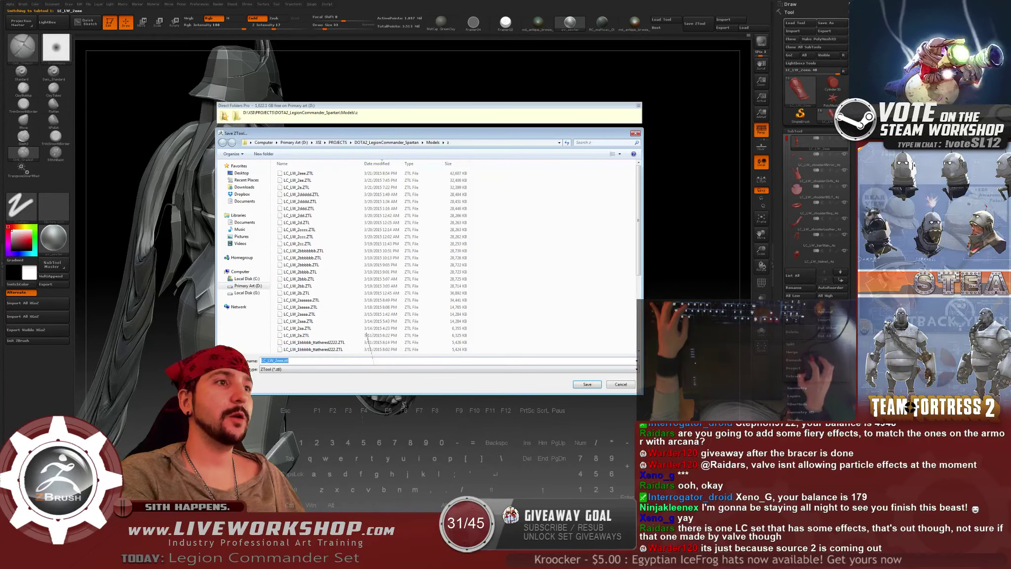
left_click(578, 382)
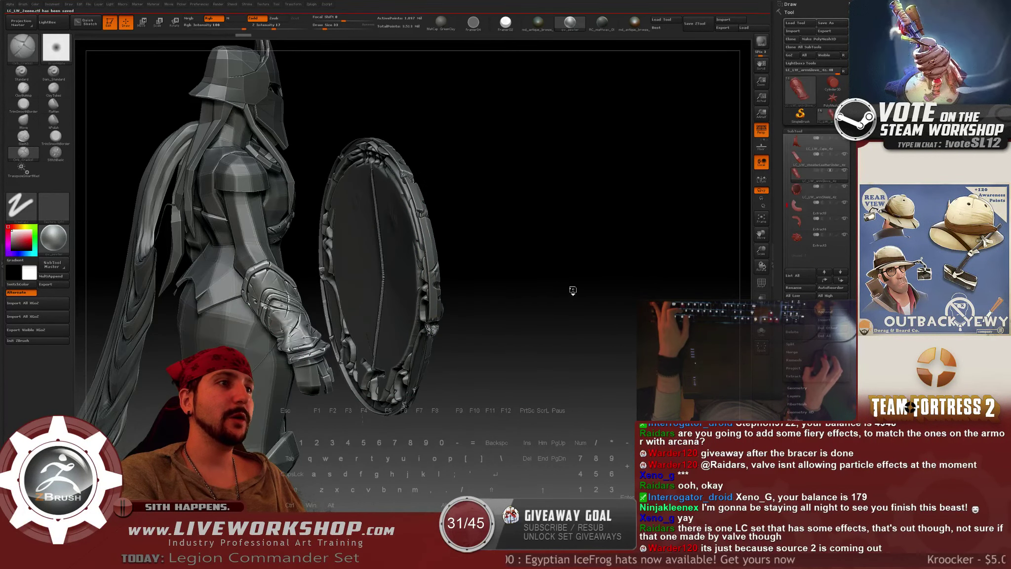
Examine the sleeve and shield on the whole character from behind and from the front, making the shield the active subtool.
left_click_drag(574, 288, 340, 223)
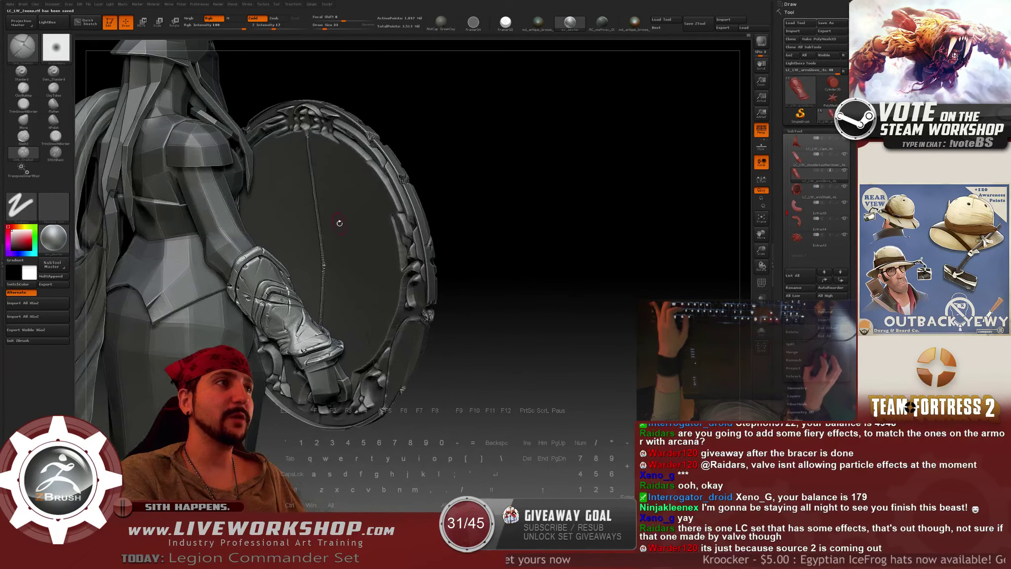
left_click_drag(566, 290, 571, 257)
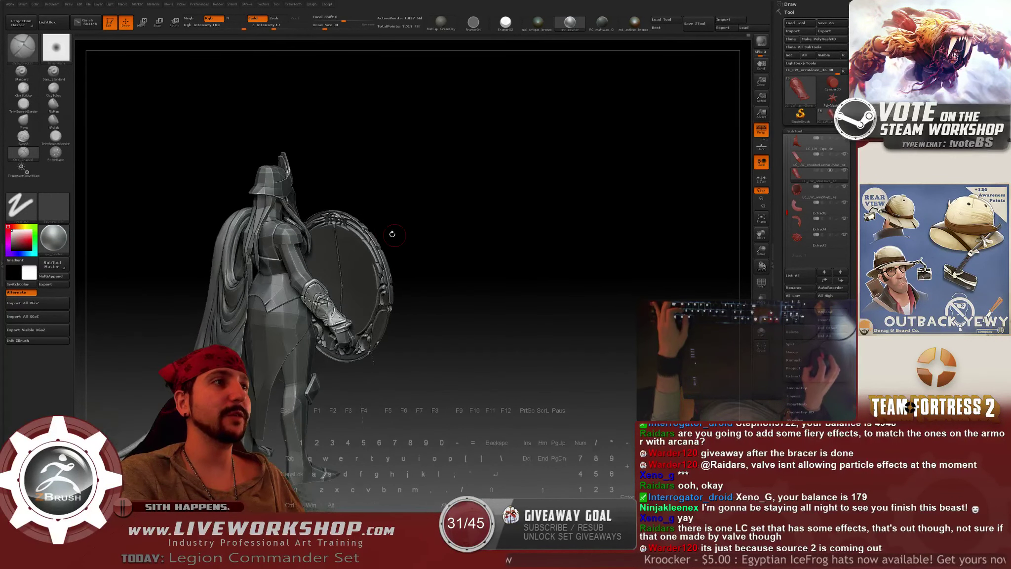
mouse_move(506, 265)
left_mouse_down()
mouse_move(533, 279)
mouse_move(519, 280)
mouse_move(556, 211)
mouse_move(524, 311)
mouse_move(577, 213)
mouse_move(546, 249)
mouse_move(555, 255)
mouse_move(514, 253)
left_mouse_up()
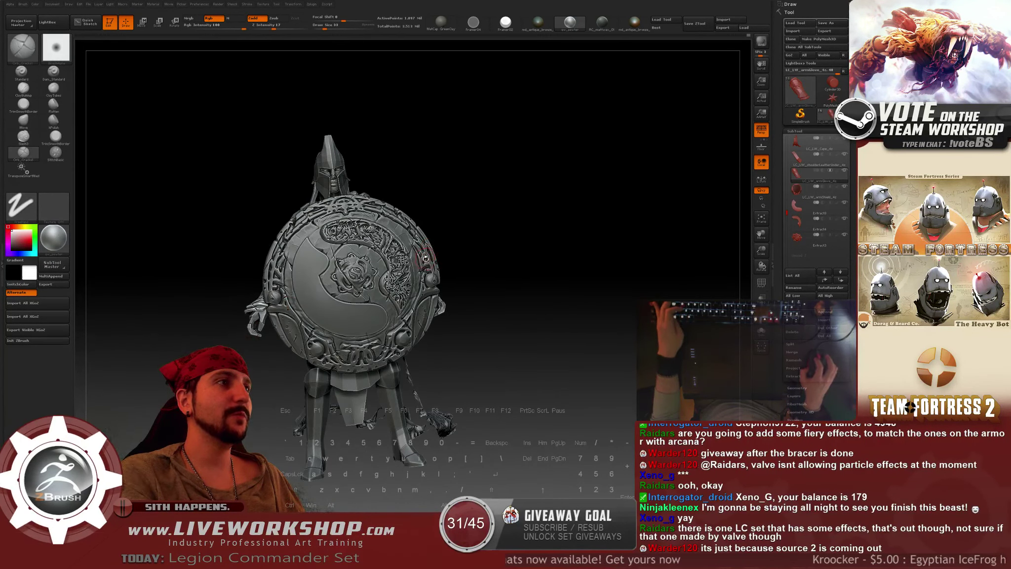
left_click(425, 258, "alt")
left_click_drag(483, 241, 591, 256, "shift")
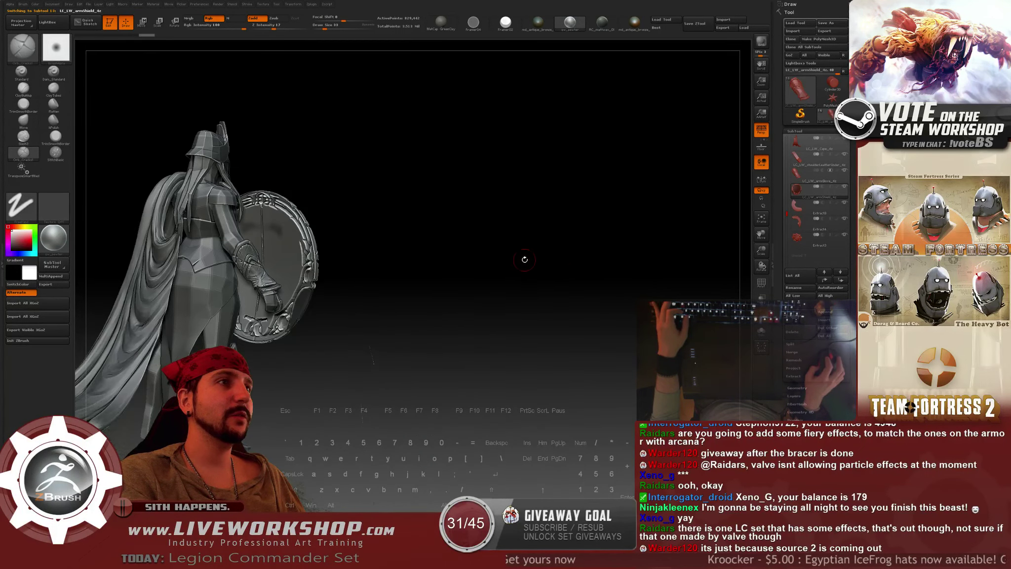
left_click_drag(524, 260, 494, 254)
left_click_drag(345, 230, 510, 305)
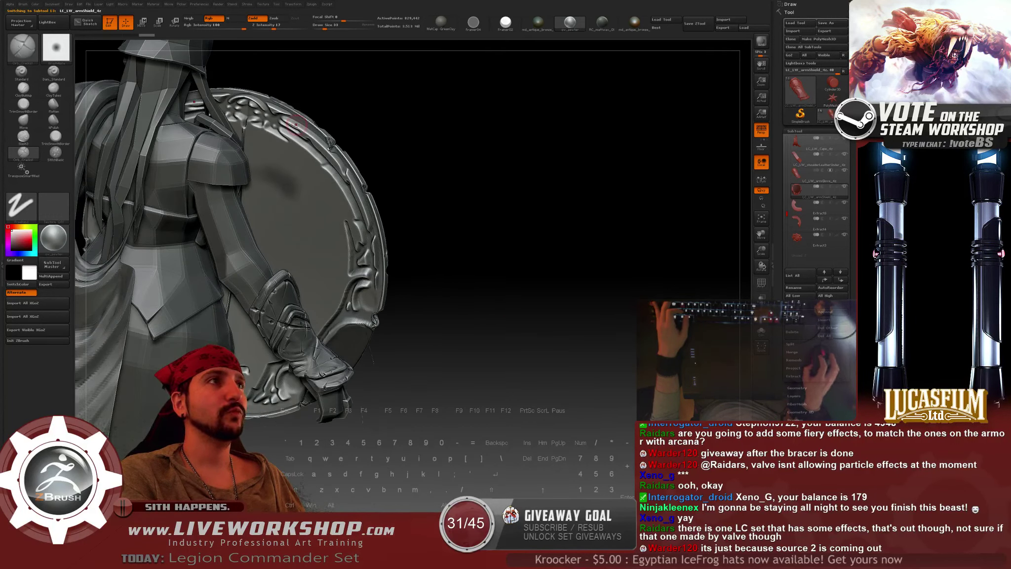
left_click_drag(486, 252, 543, 284, "alt")
Frame the shield and preview the character in the antique_bronze_2 material.
key("f")
left_click(635, 22)
left_click_drag(661, 157, 610, 150, "alt")
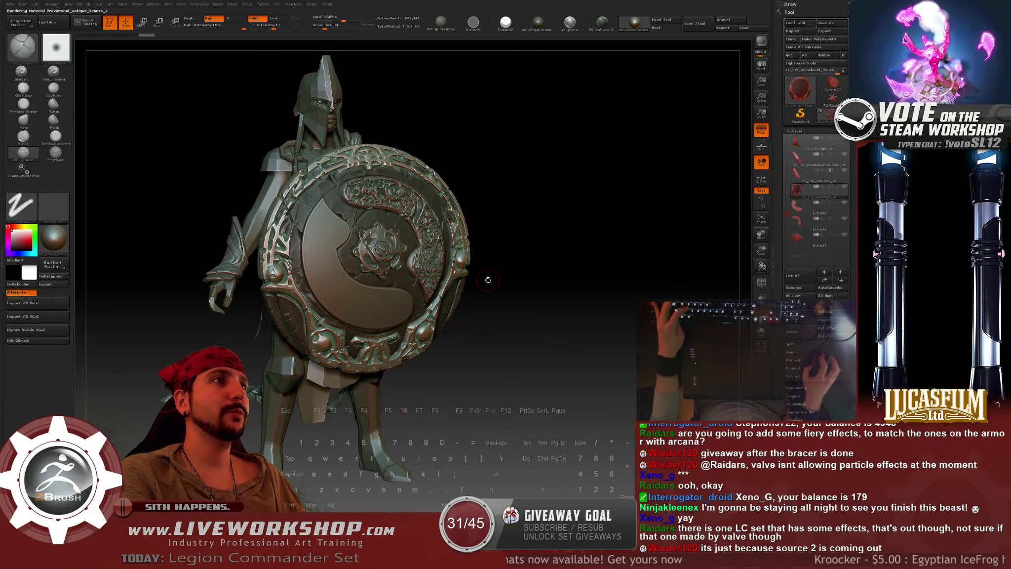
Make the forearm sleeve the active subtool and isolate it by hiding all other subtools.
left_click_drag(565, 363, 376, 296)
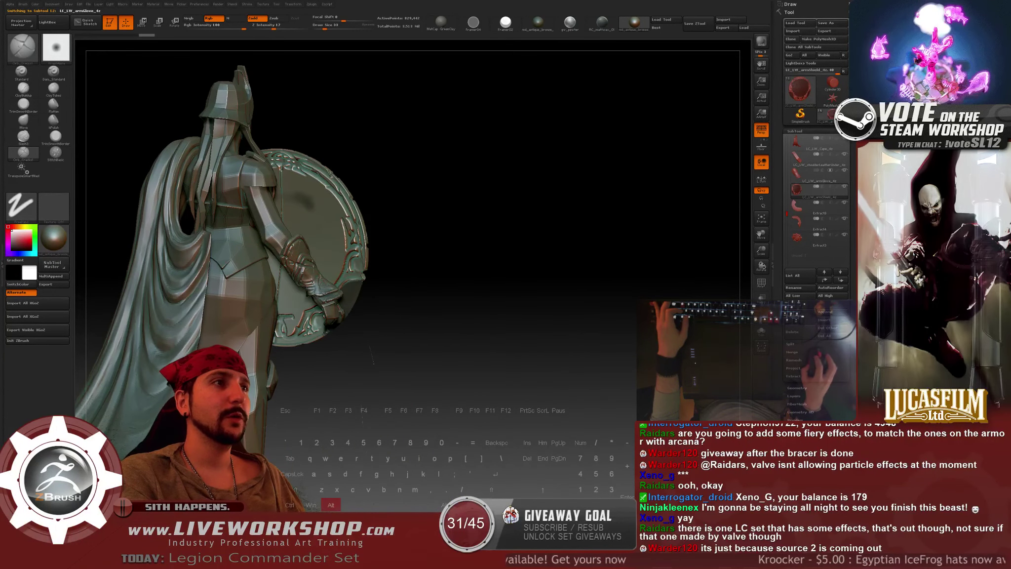
left_click(352, 281, "alt")
left_click_drag(452, 287, 638, 330)
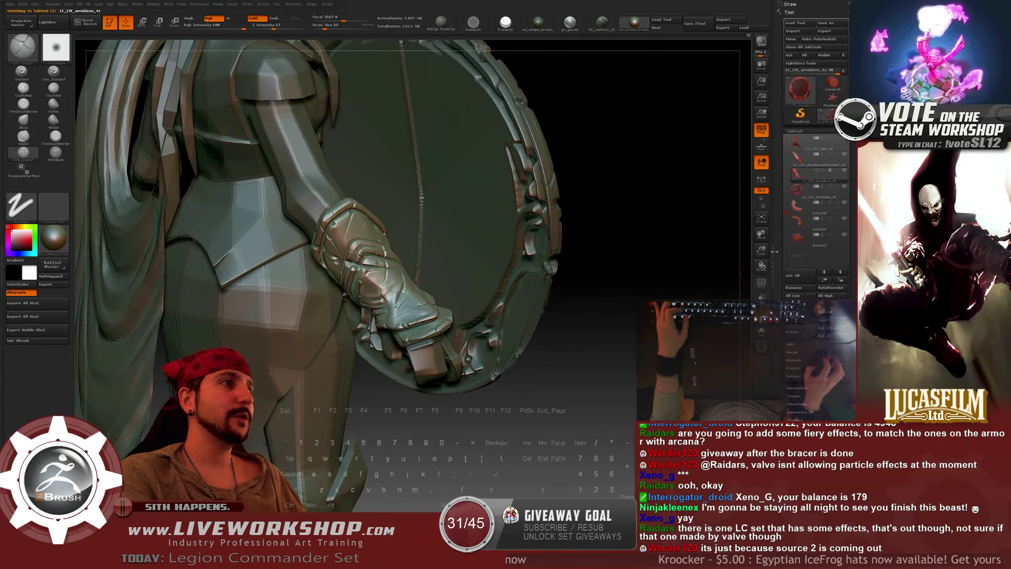
left_click(845, 170)
left_click_drag(615, 217, 580, 207)
Compare the isolated sleeve in the pewter and antique_bronze_1 materials and settle on antique_bronze_2.
left_click(570, 22)
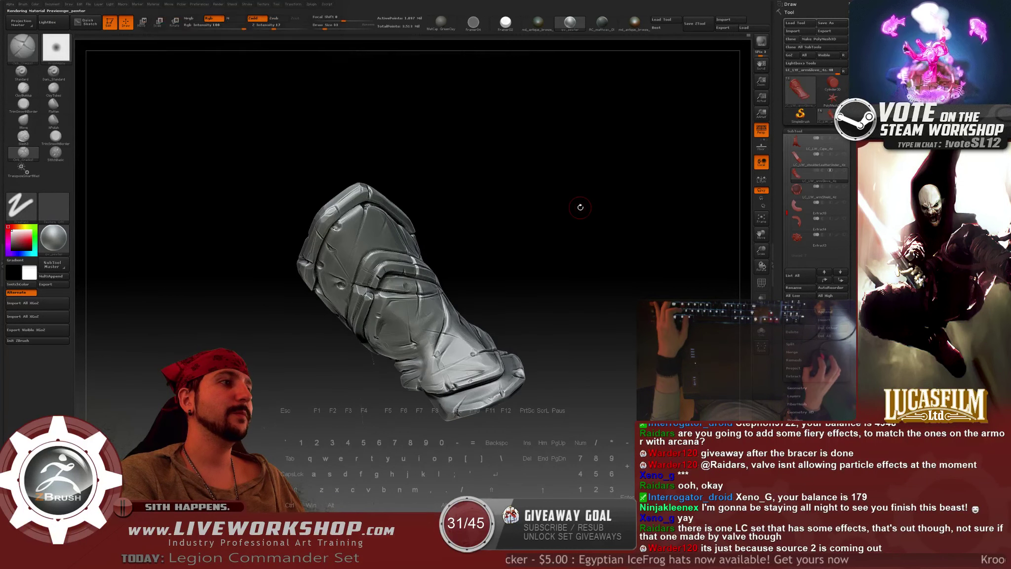
left_click(538, 22)
left_click(637, 29)
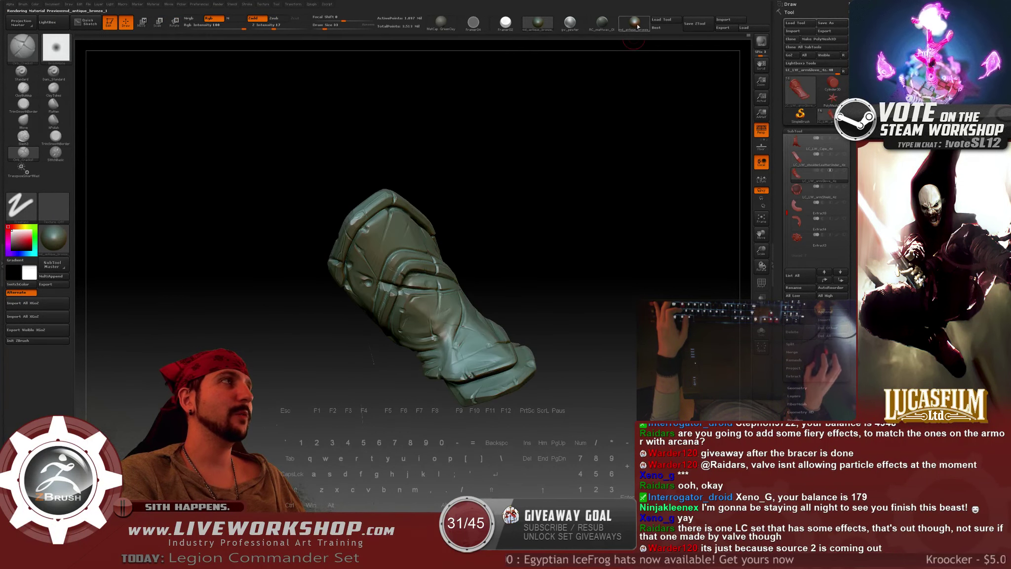
left_click_drag(612, 75, 567, 42)
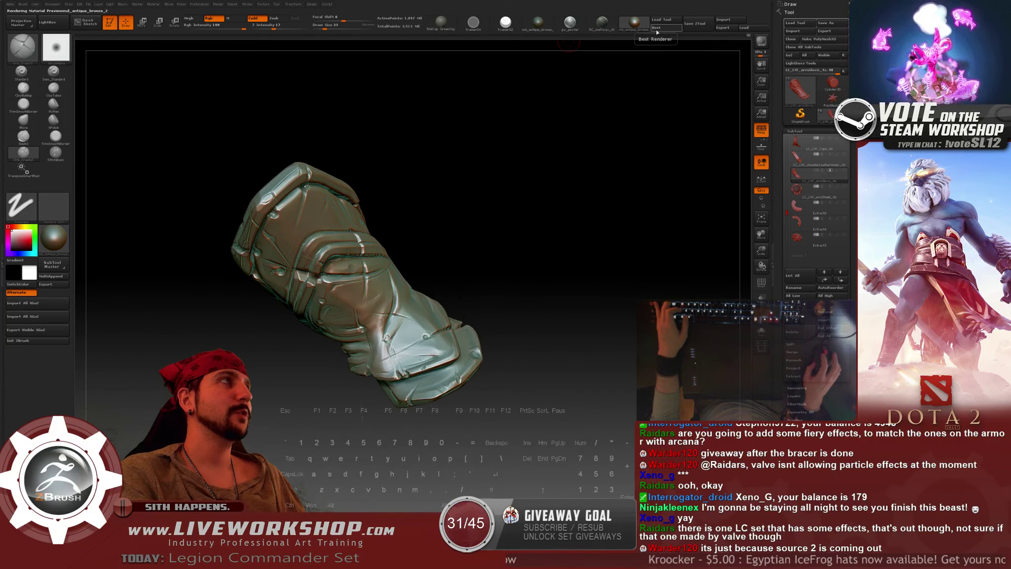